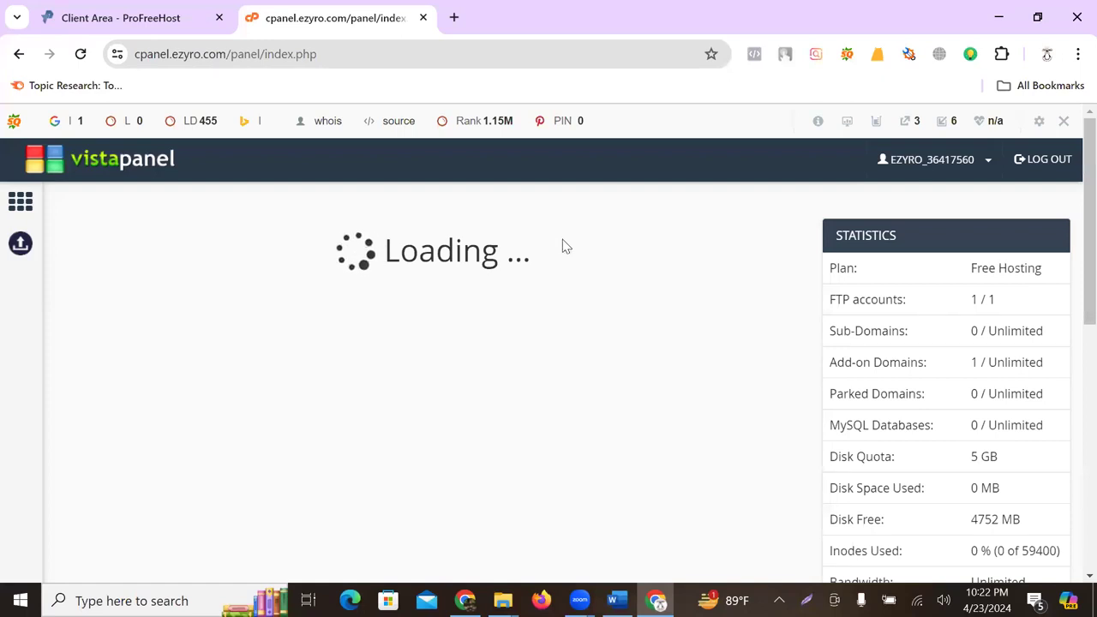
- Reload VistaPanel and launch the Softaculous Apps Installer from the Software section
click(81, 54)
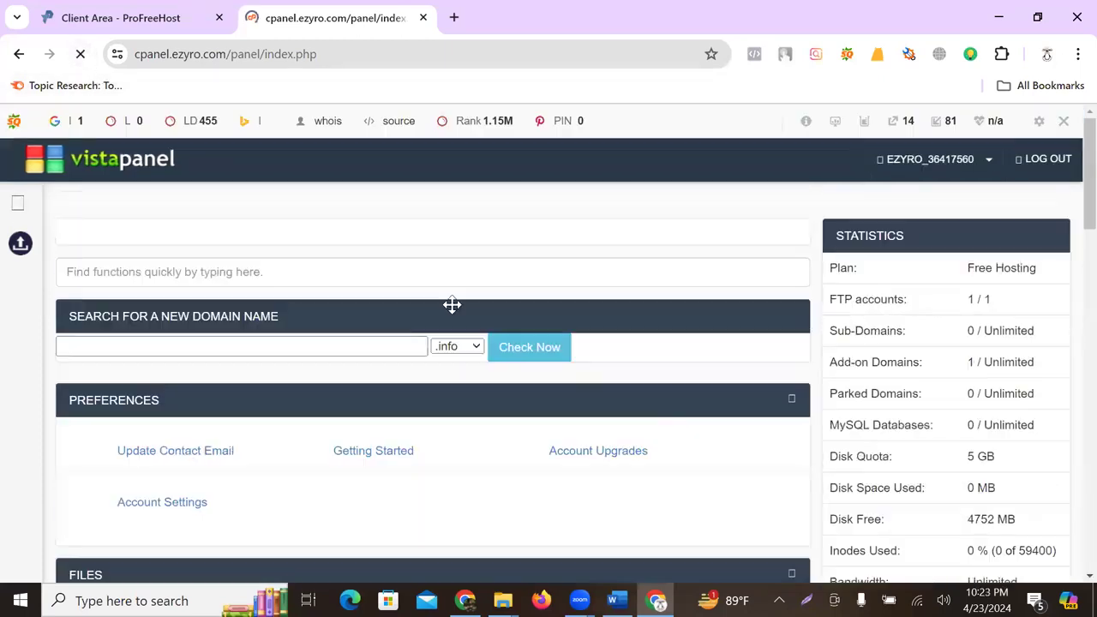
scroll(457, 312, down, 10)
scroll(459, 316, down, 5)
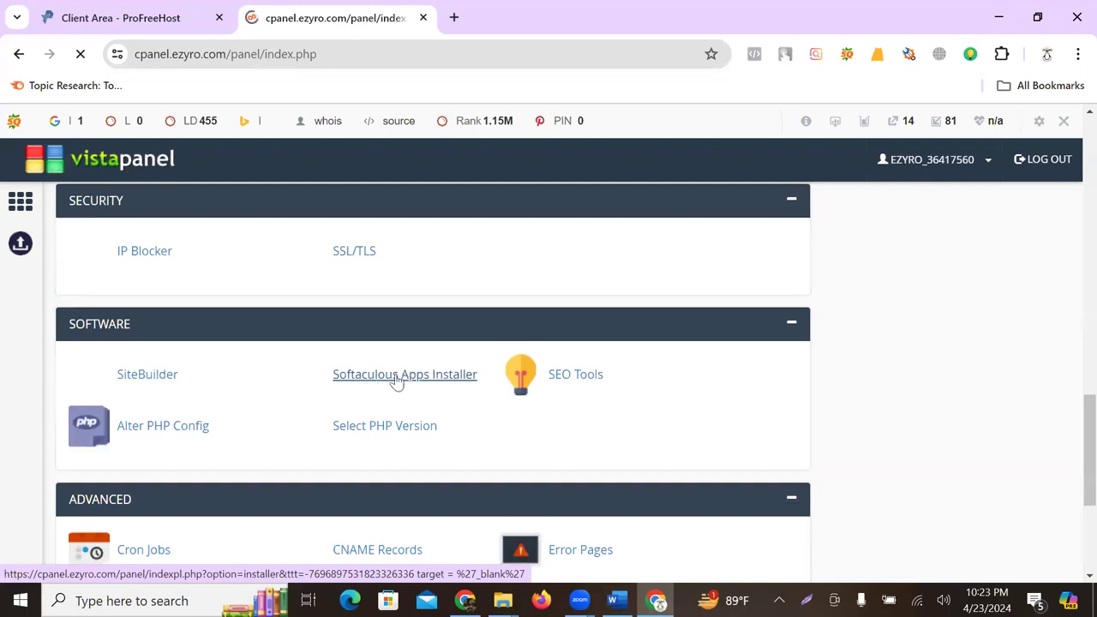
click(392, 377)
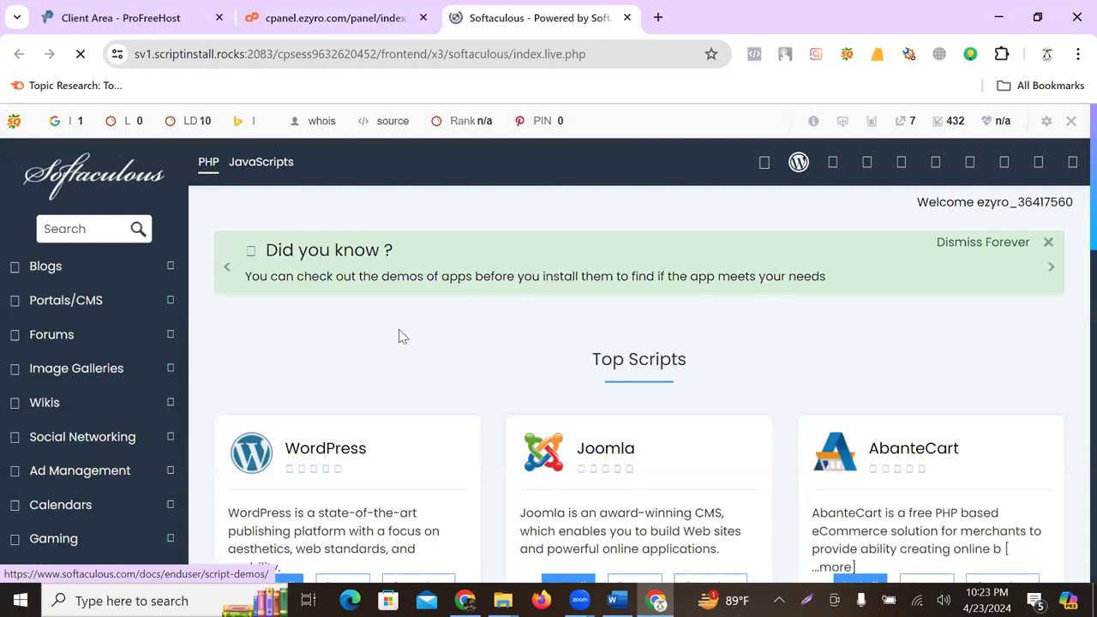
- Browse Softaculous Top Scripts and open the WordPress installer
scroll(328, 404, down, 2)
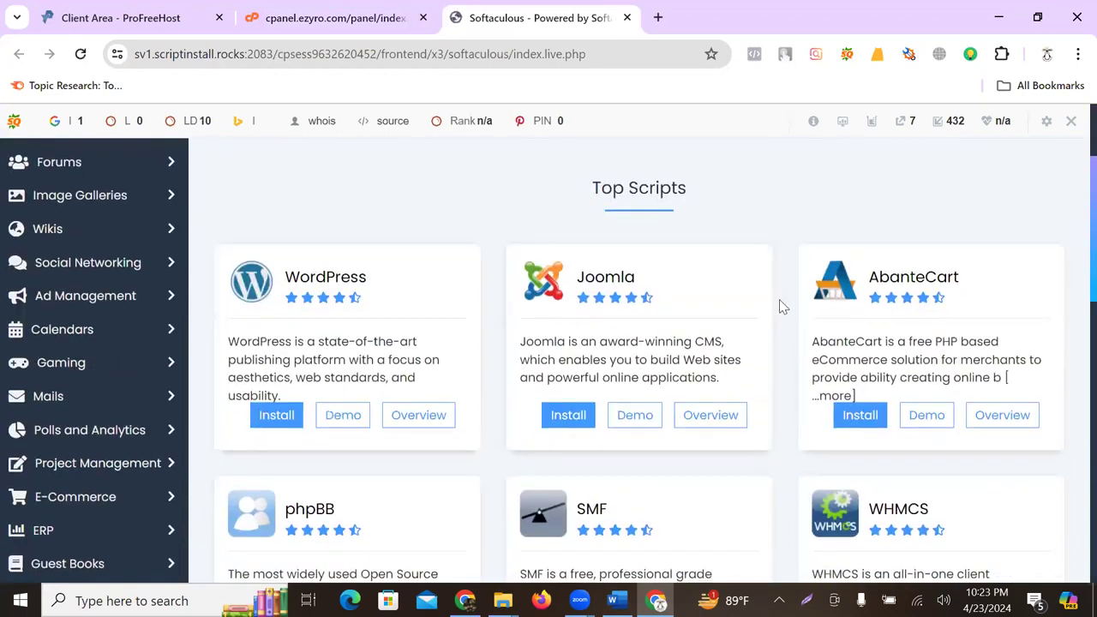
scroll(823, 304, down, 2)
scroll(824, 304, down, 7)
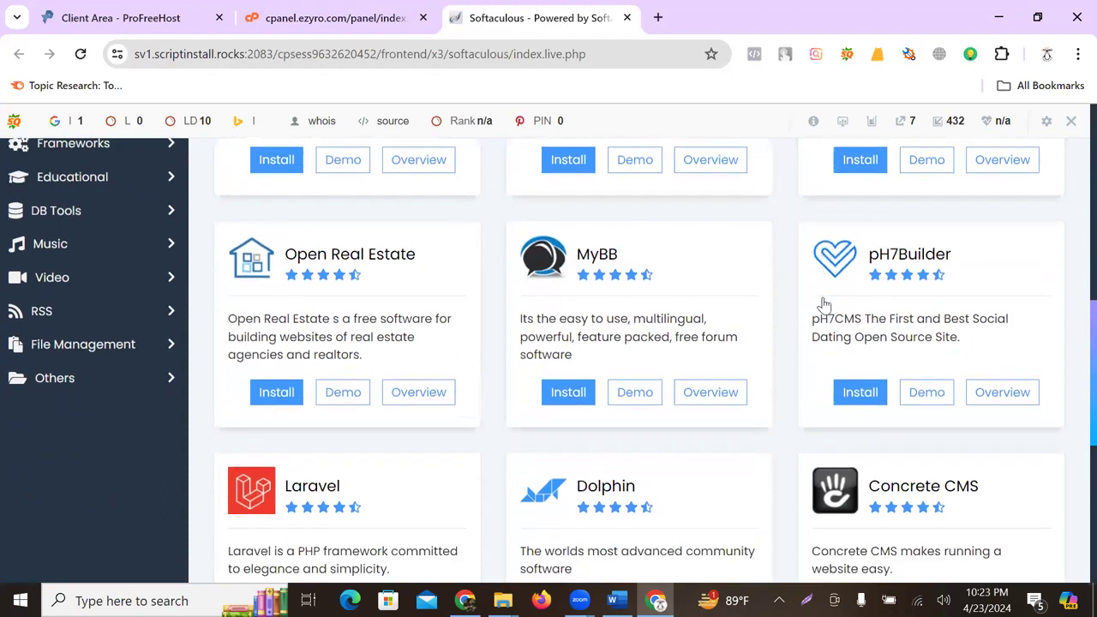
scroll(434, 375, down, 2)
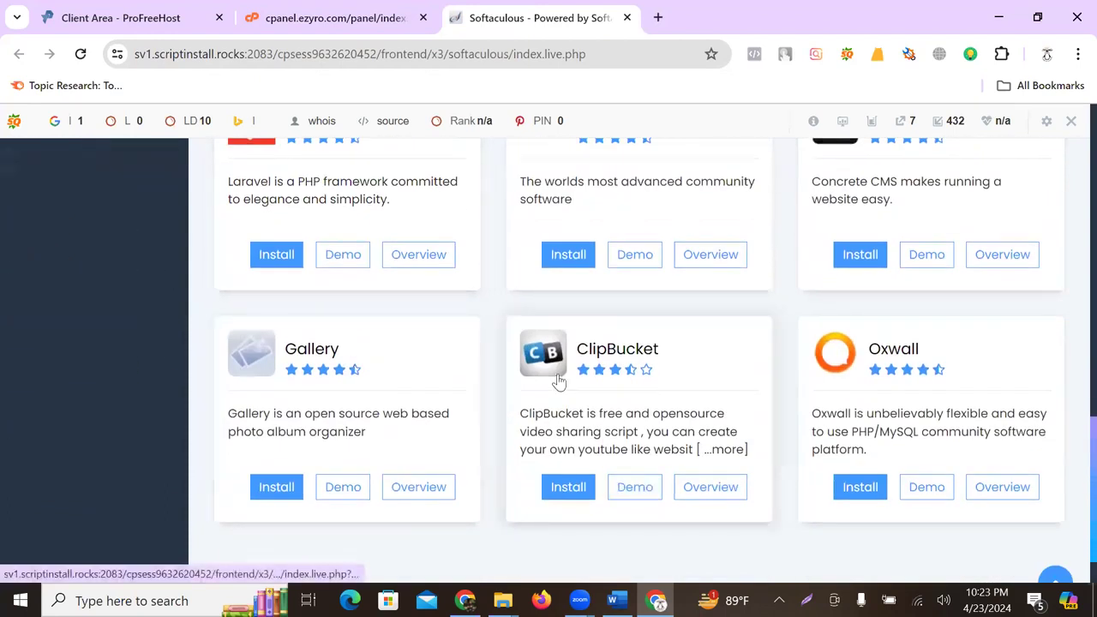
scroll(764, 345, up, 9)
scroll(330, 377, down, 2)
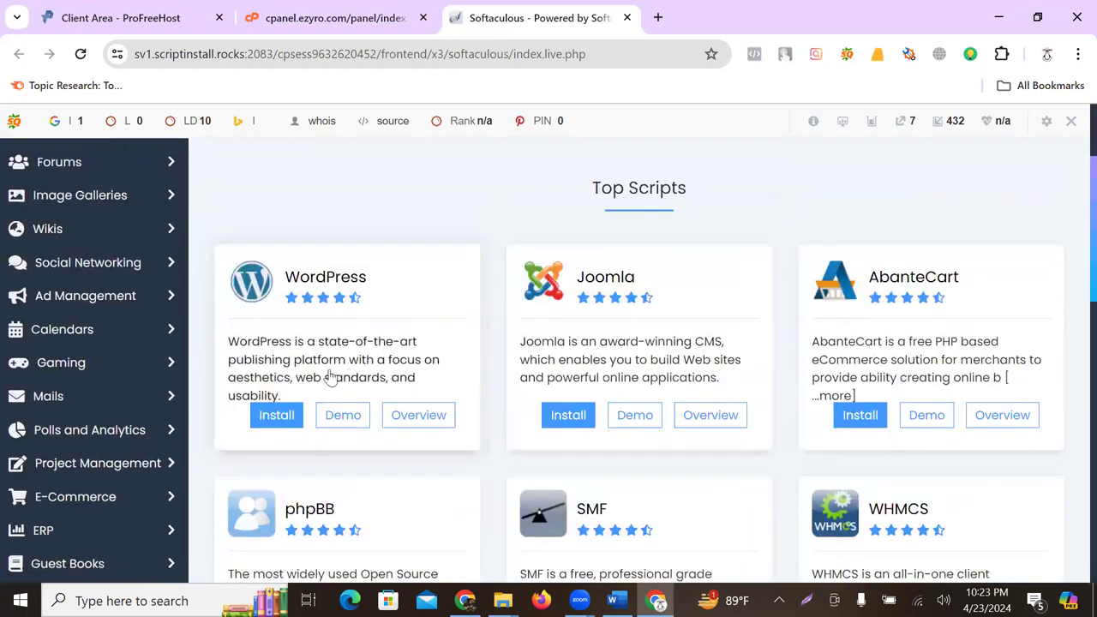
click(273, 415)
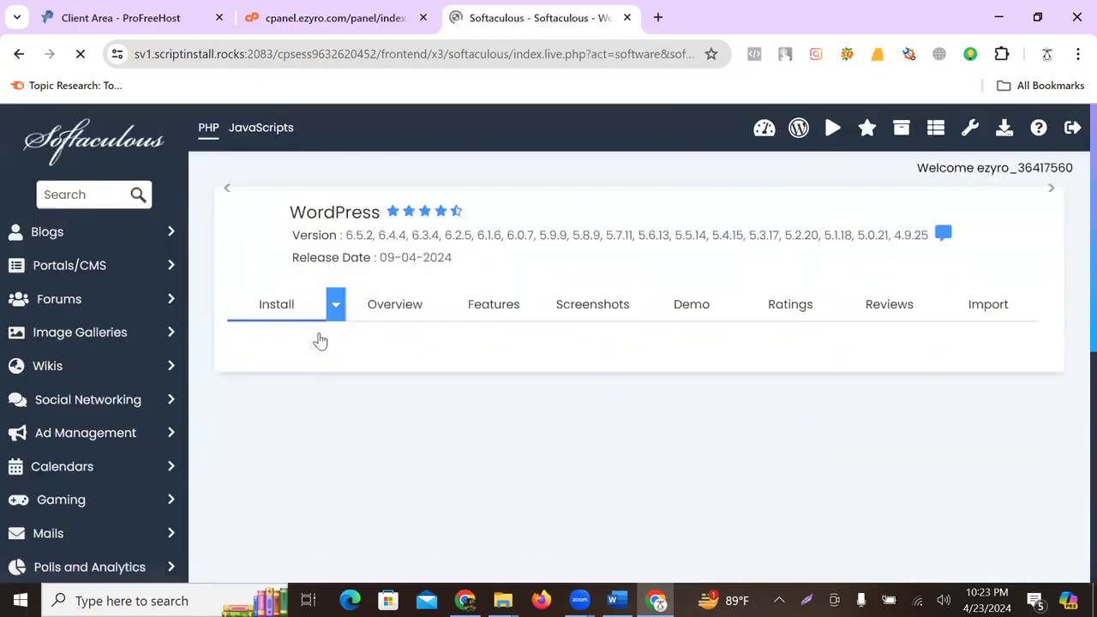
scroll(571, 309, down, 2)
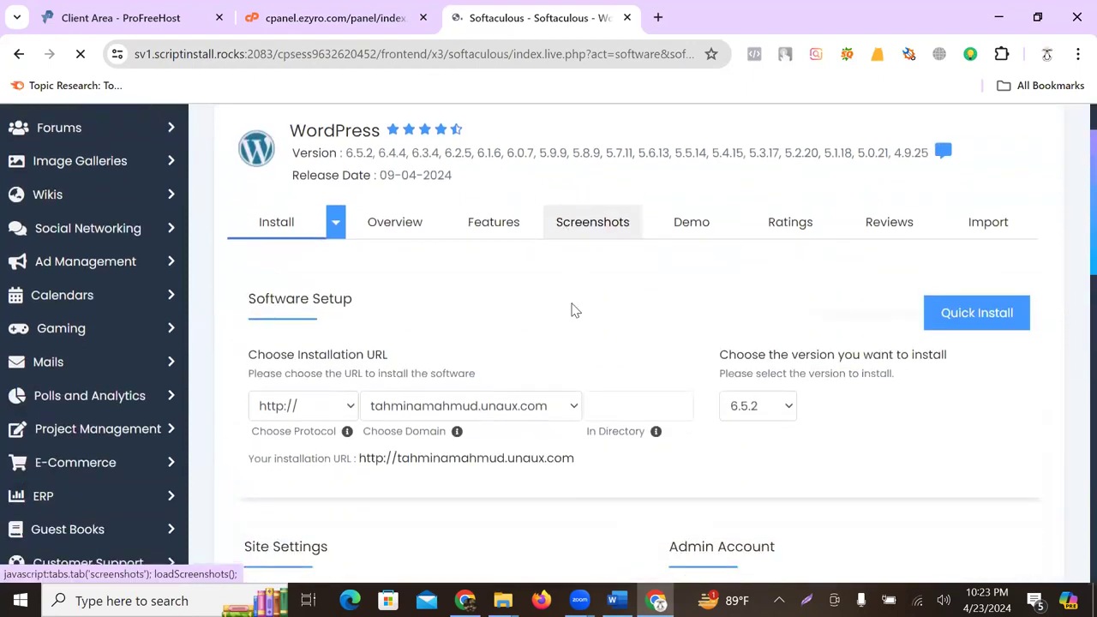
scroll(425, 377, down, 1)
click(296, 356)
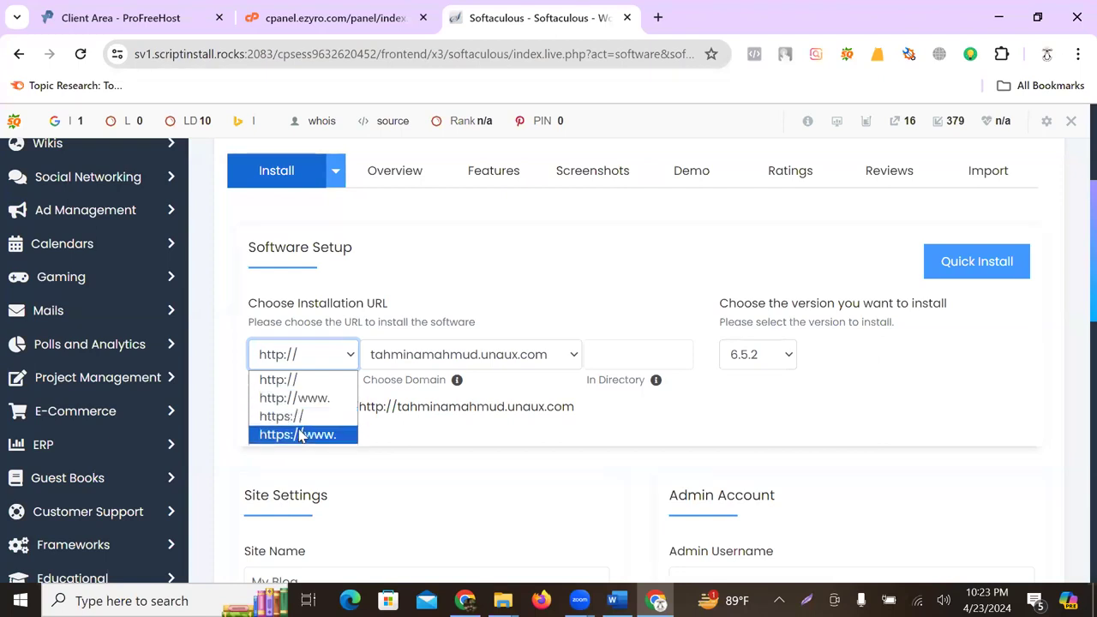
click(279, 380)
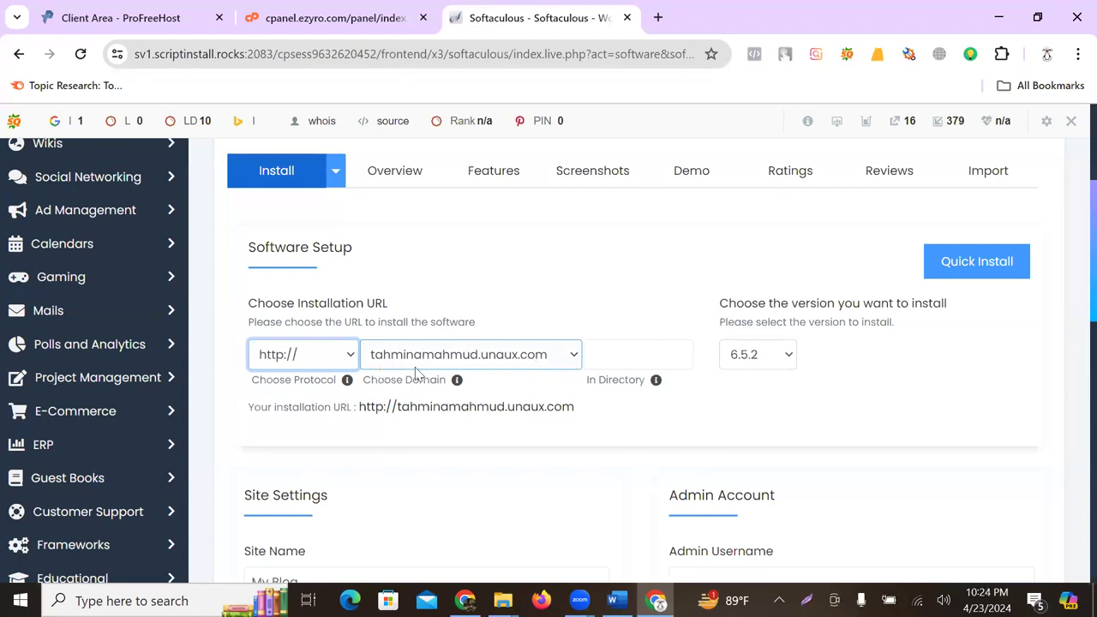
scroll(498, 374, down, 3)
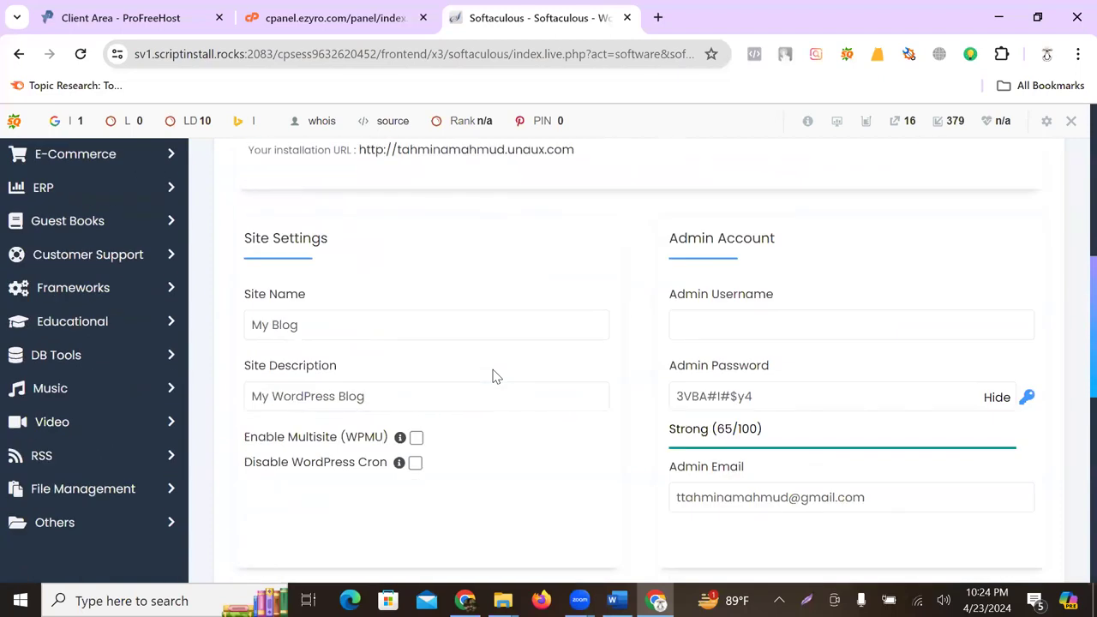
- Enter Admin as the WordPress admin username
click(738, 330)
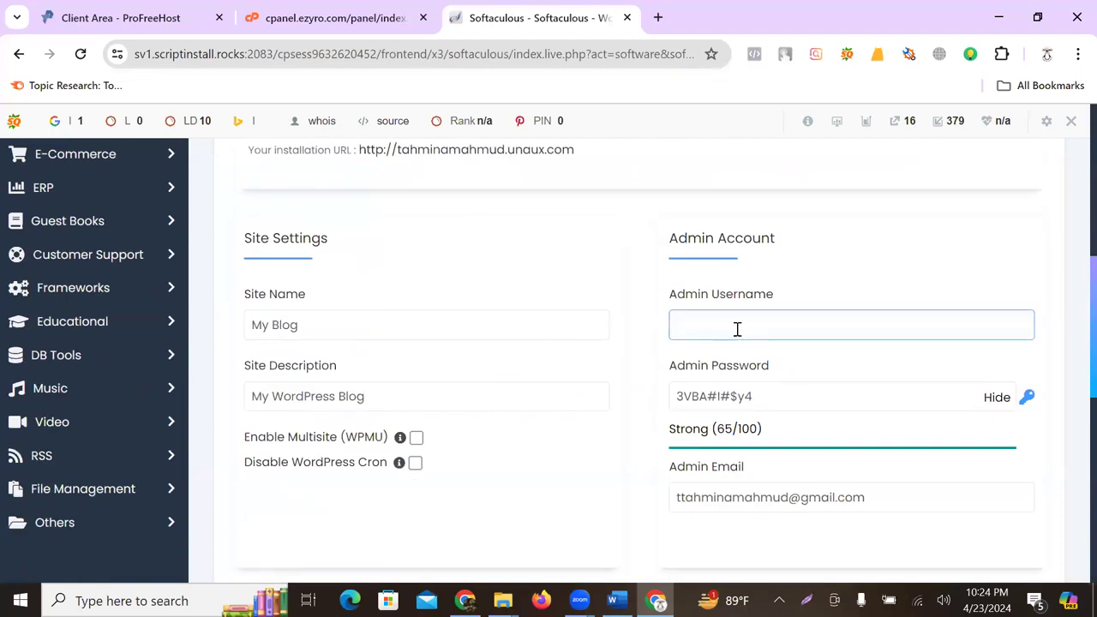
click(722, 397)
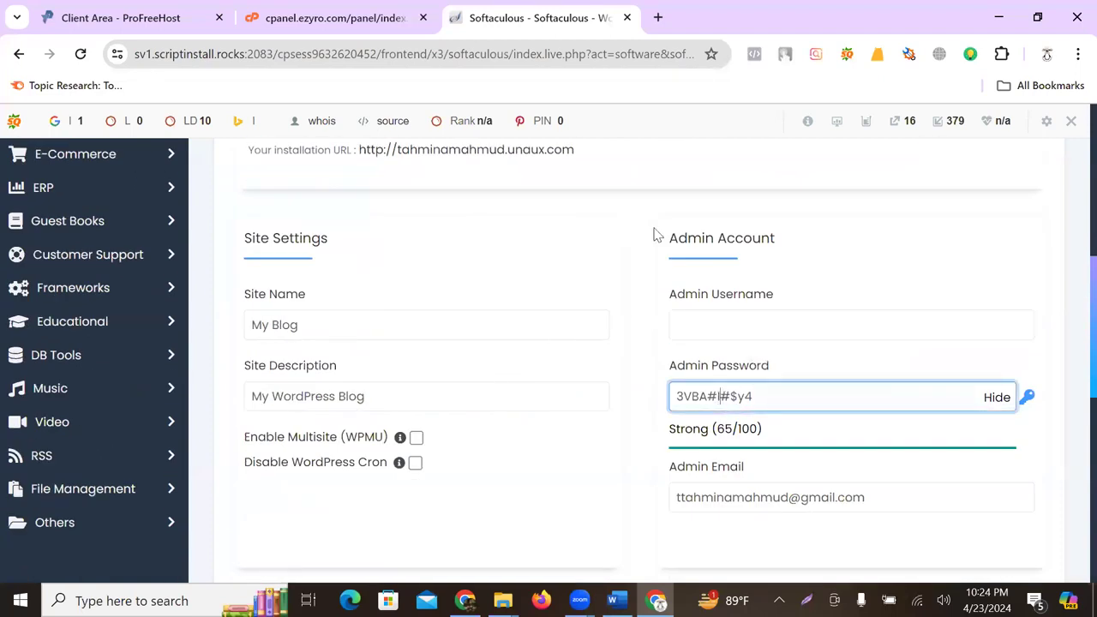
click(137, 17)
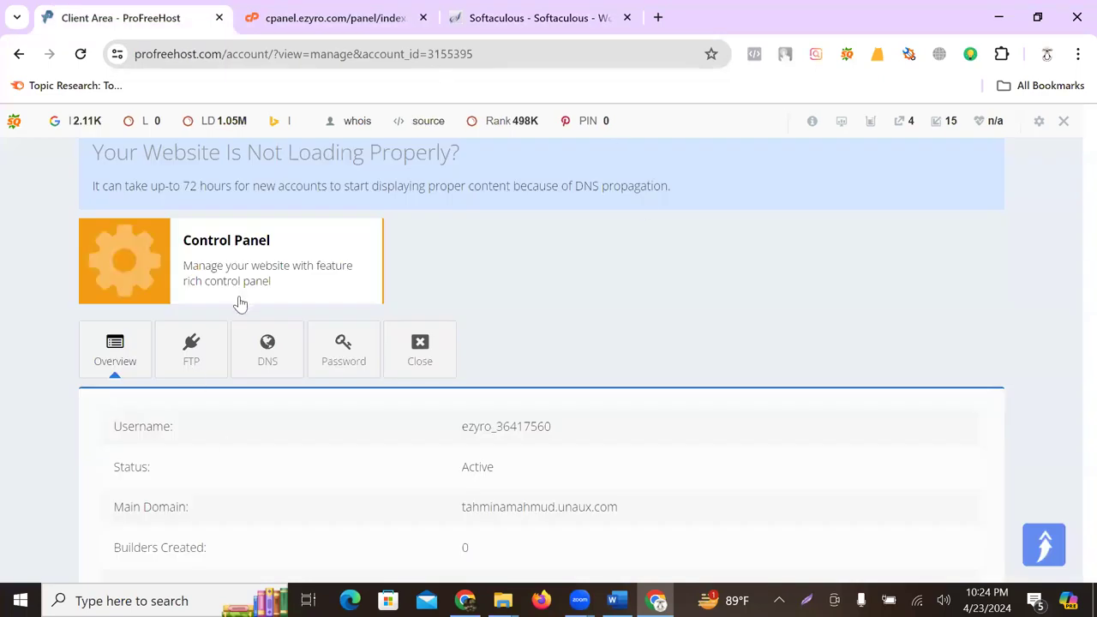
click(531, 17)
click(724, 322)
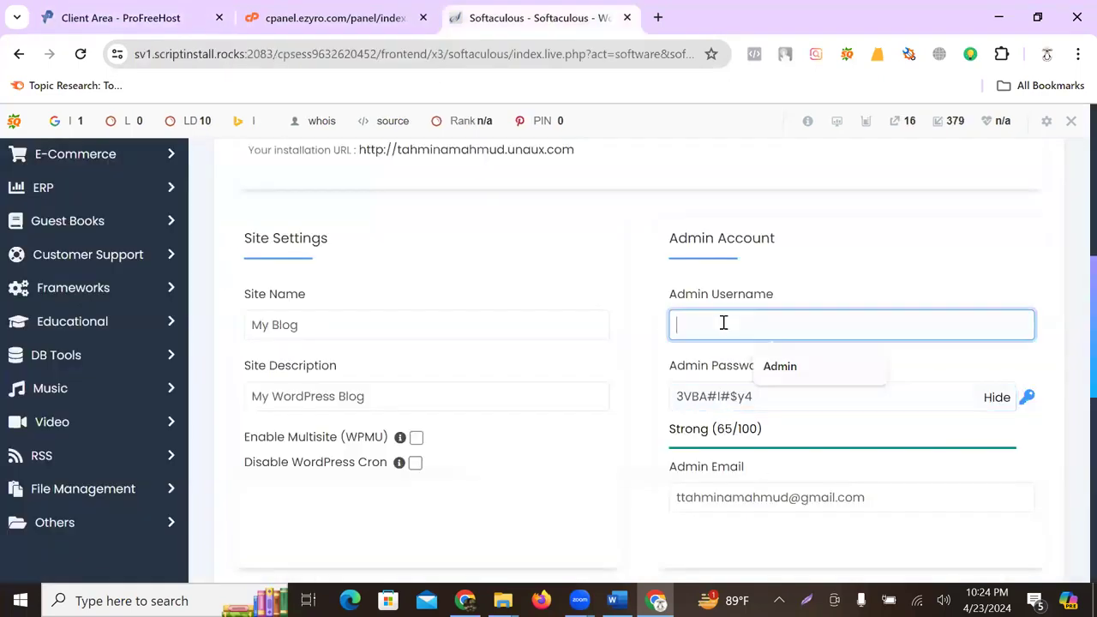
click(730, 397)
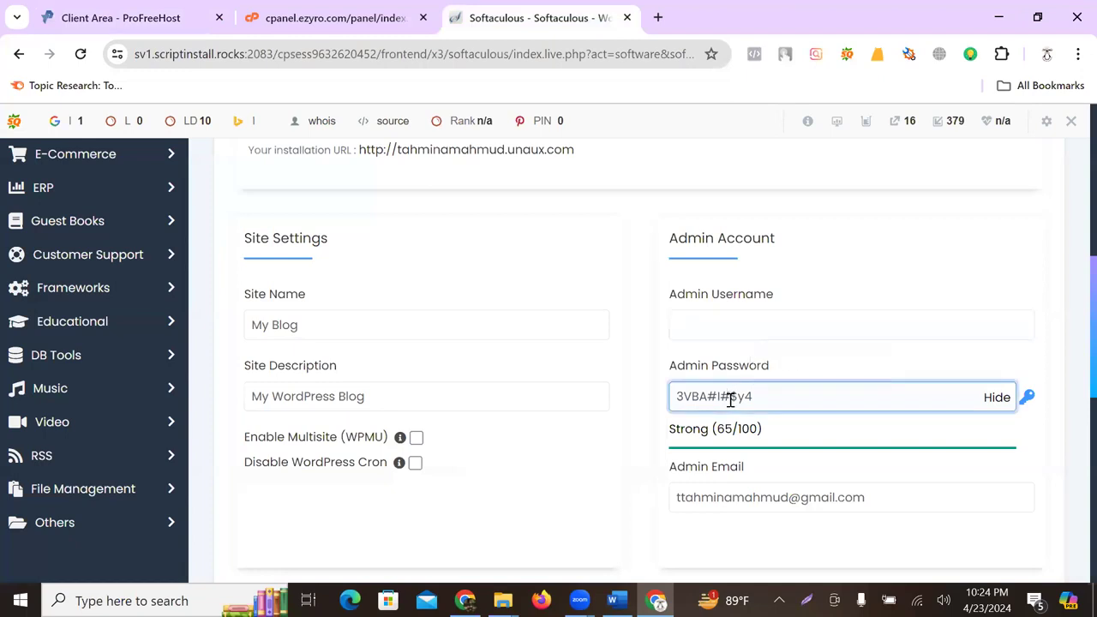
click(729, 324)
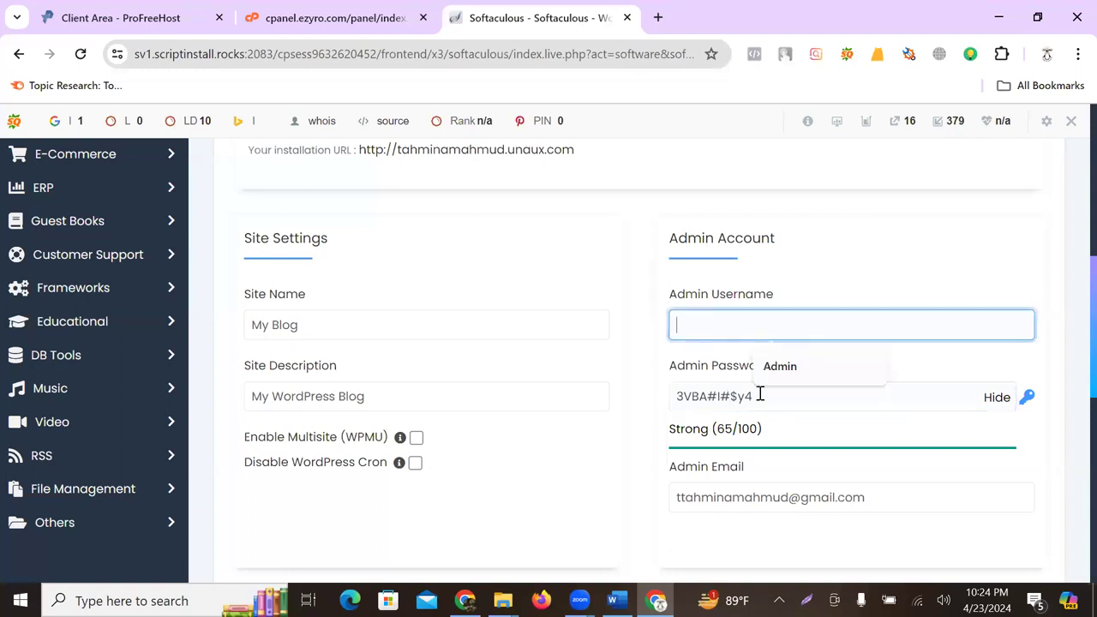
text(Admin)
- Replace the generated admin password with a new strong password
click(987, 405)
click(814, 397)
key(BackSpace)
key(BackSpace)
key(BackSpace)
key(BackSpace)
key(BackSpace)
key(BackSpace)
key(BackSpace)
key(BackSpace)
key(BackSpace)
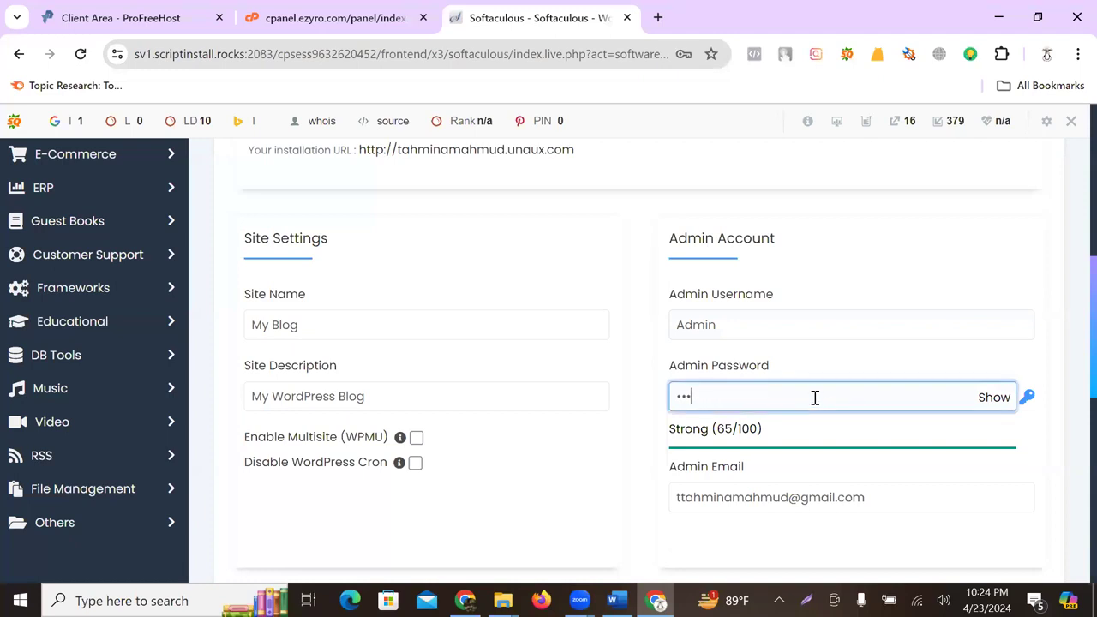
text(123456)
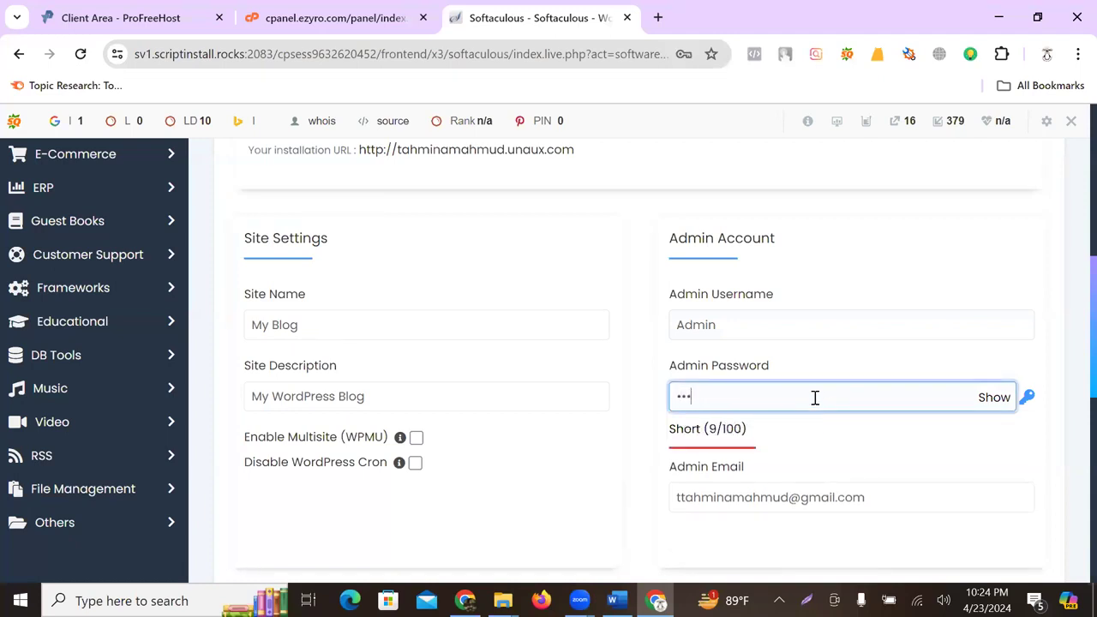
key(super+3)
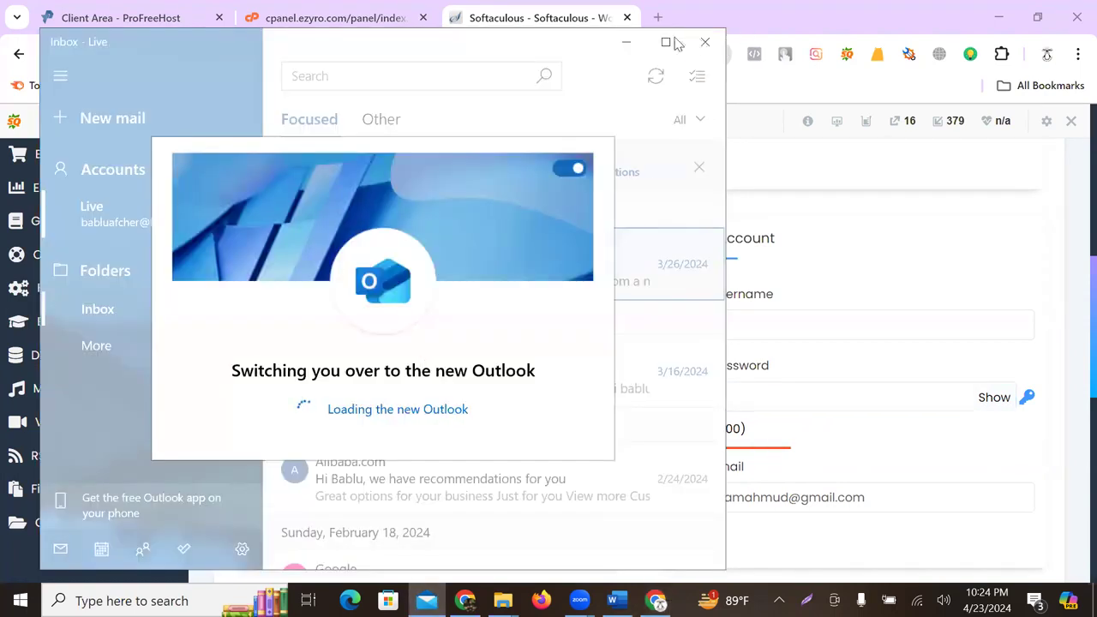
click(705, 42)
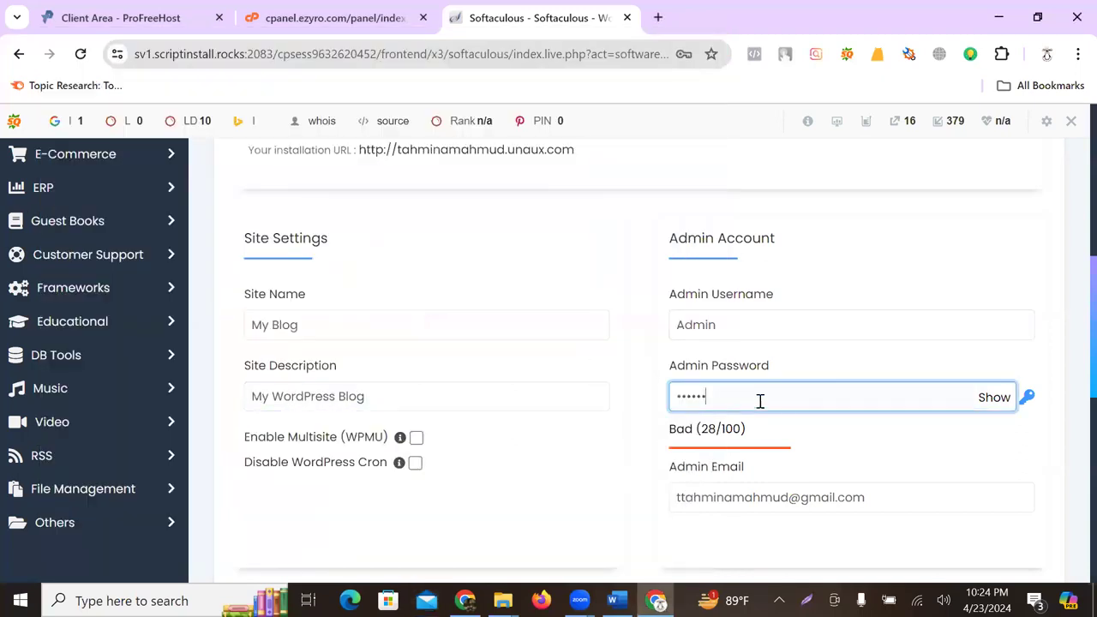
drag(737, 399, 623, 415)
text(•••••••••)
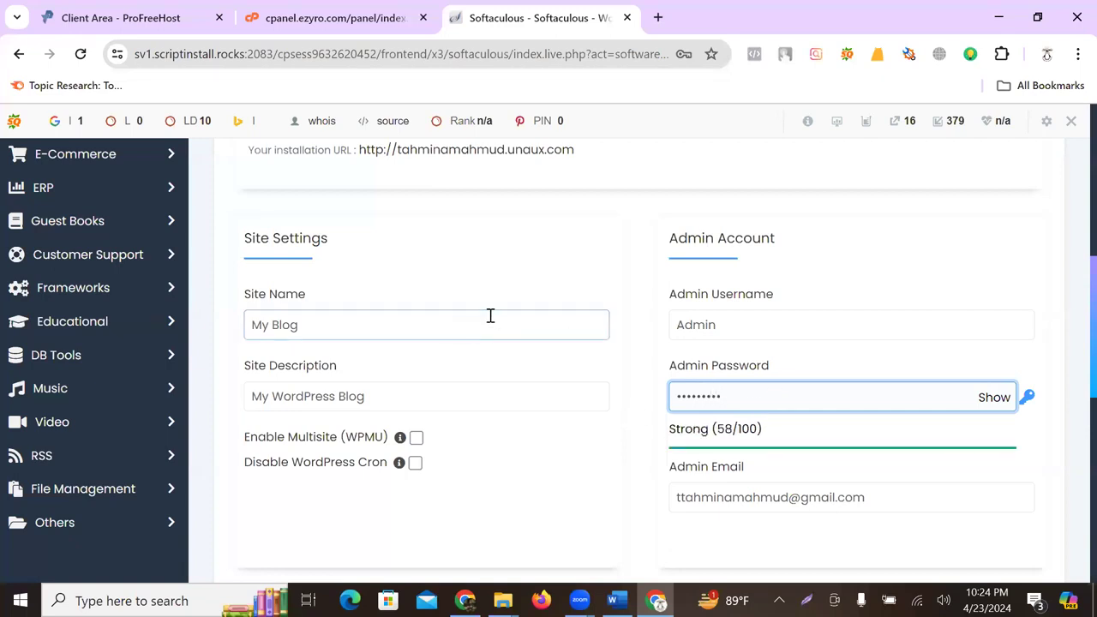
scroll(592, 338, down, 3)
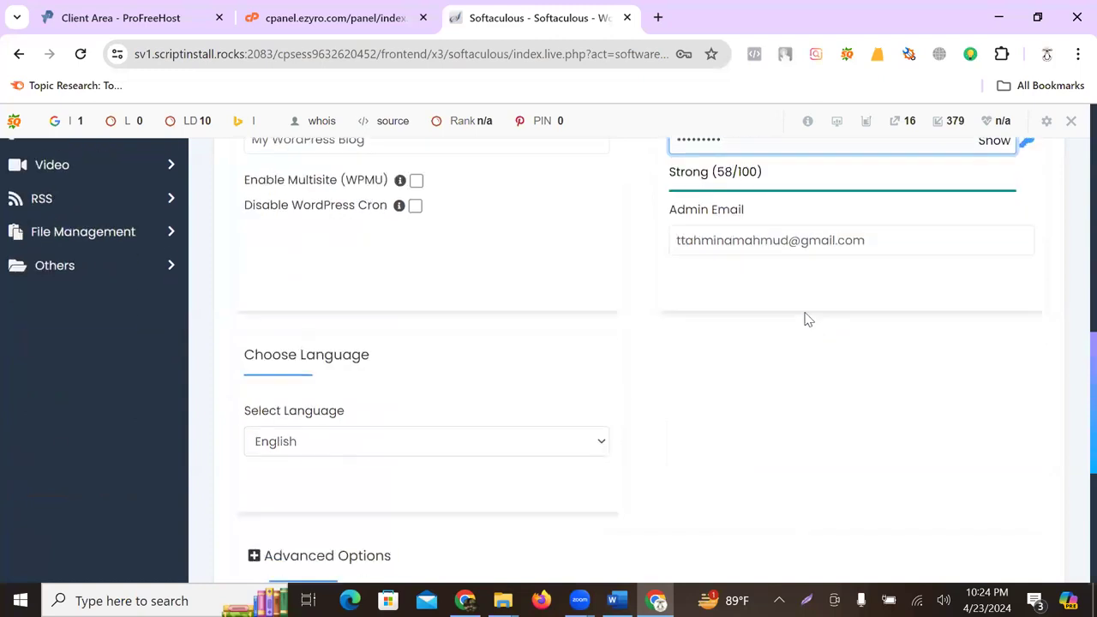
scroll(802, 319, down, 4)
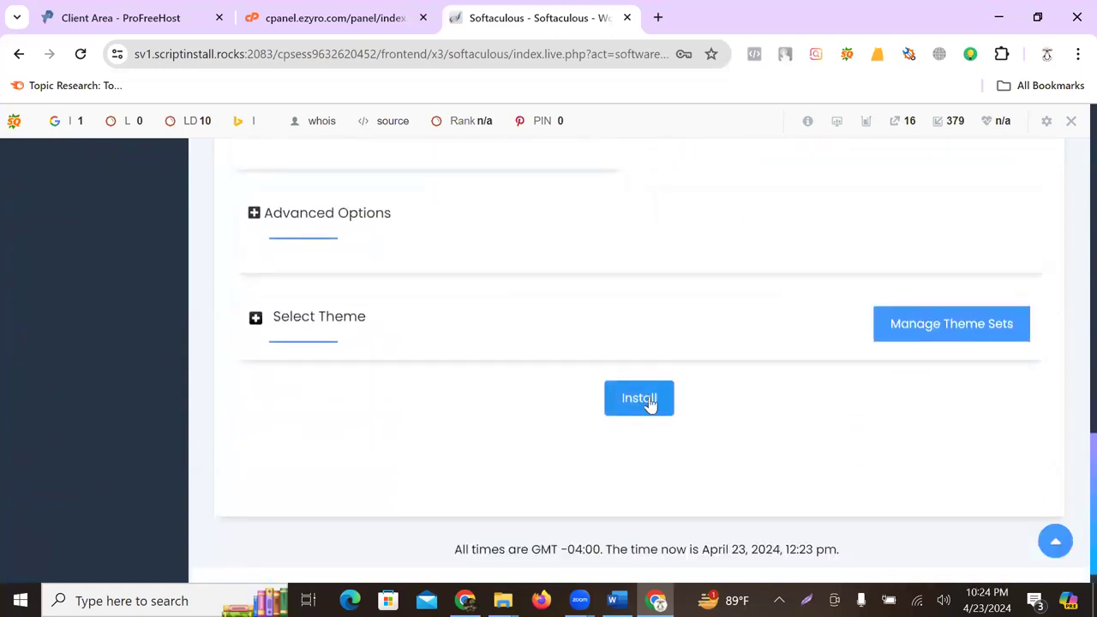
- Submit the WordPress install and dismiss Chrome's save-password prompt
click(649, 404)
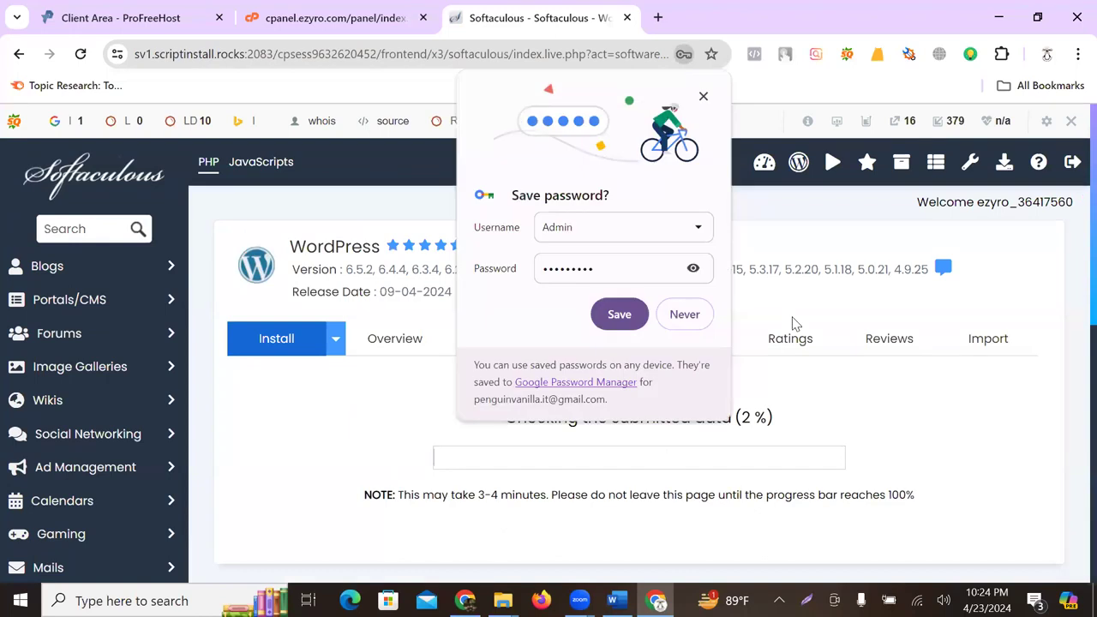
click(703, 96)
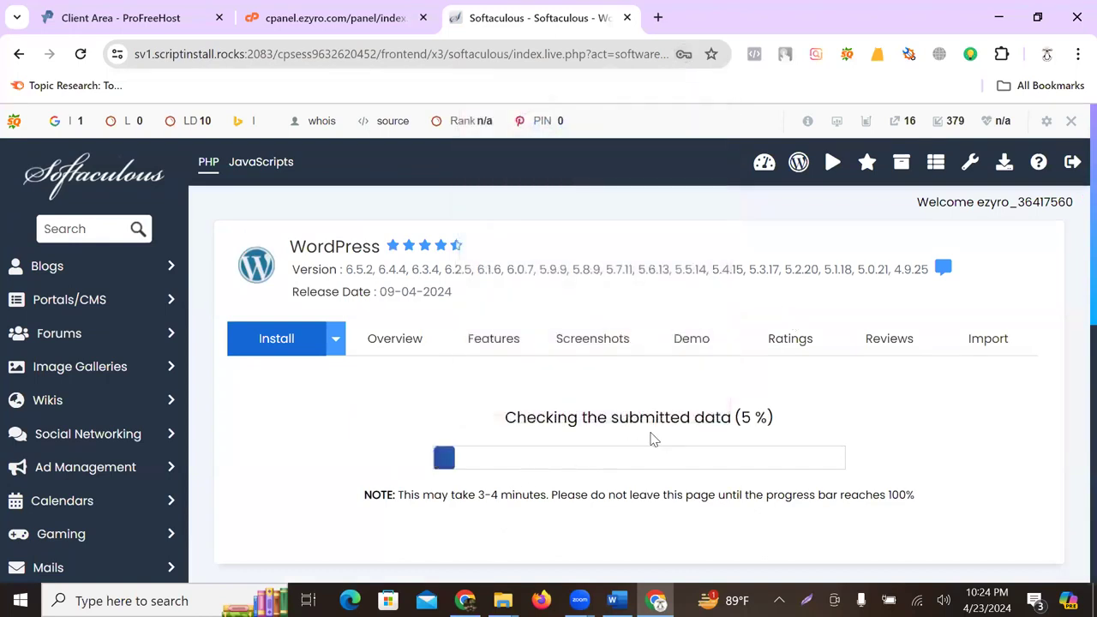
scroll(660, 420, down, 1)
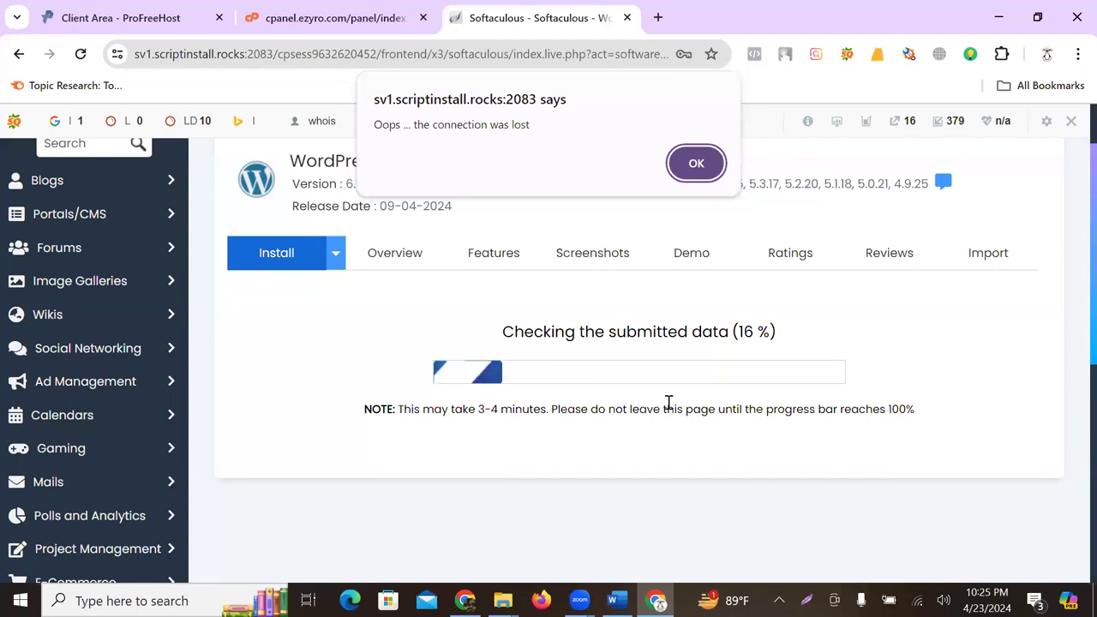
- Dismiss the connection-lost alert and reload the WordPress install progress page
click(696, 163)
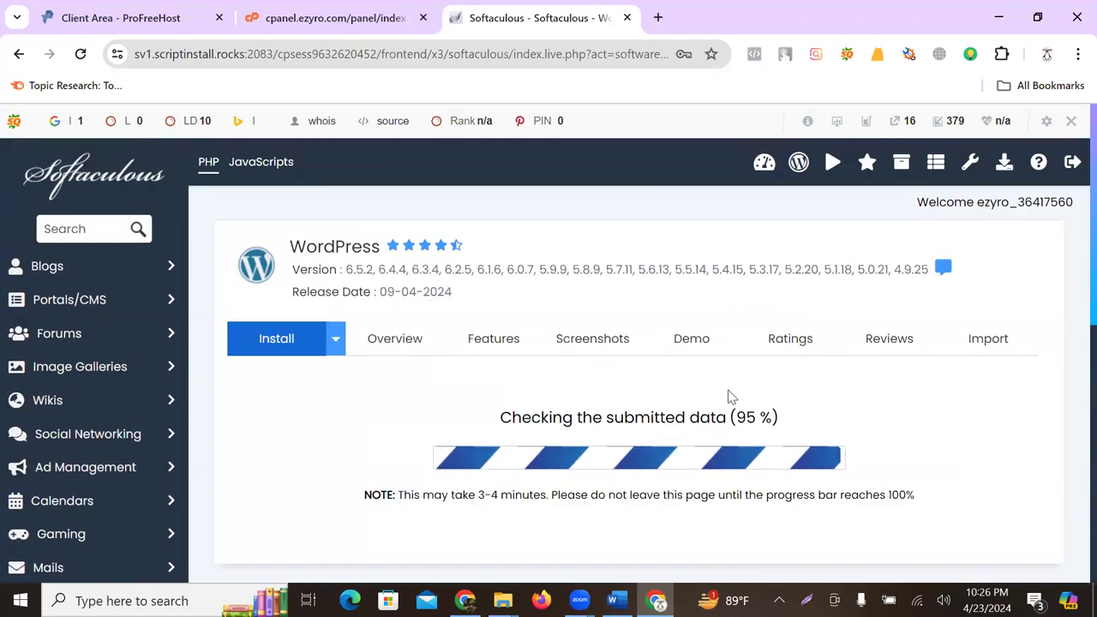
scroll(729, 396, down, 1)
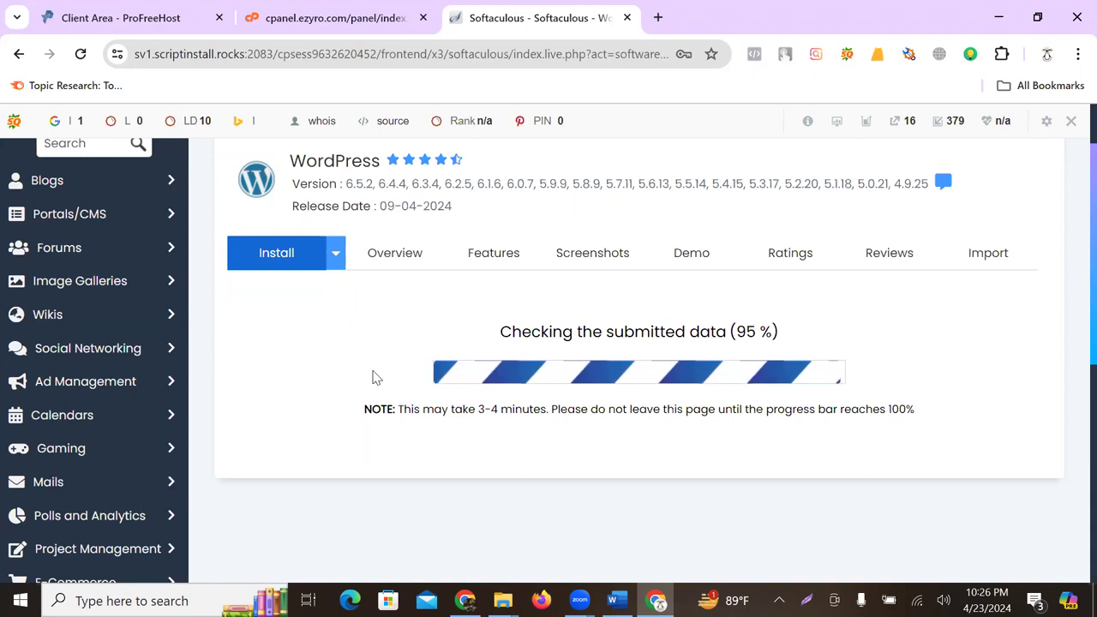
click(83, 60)
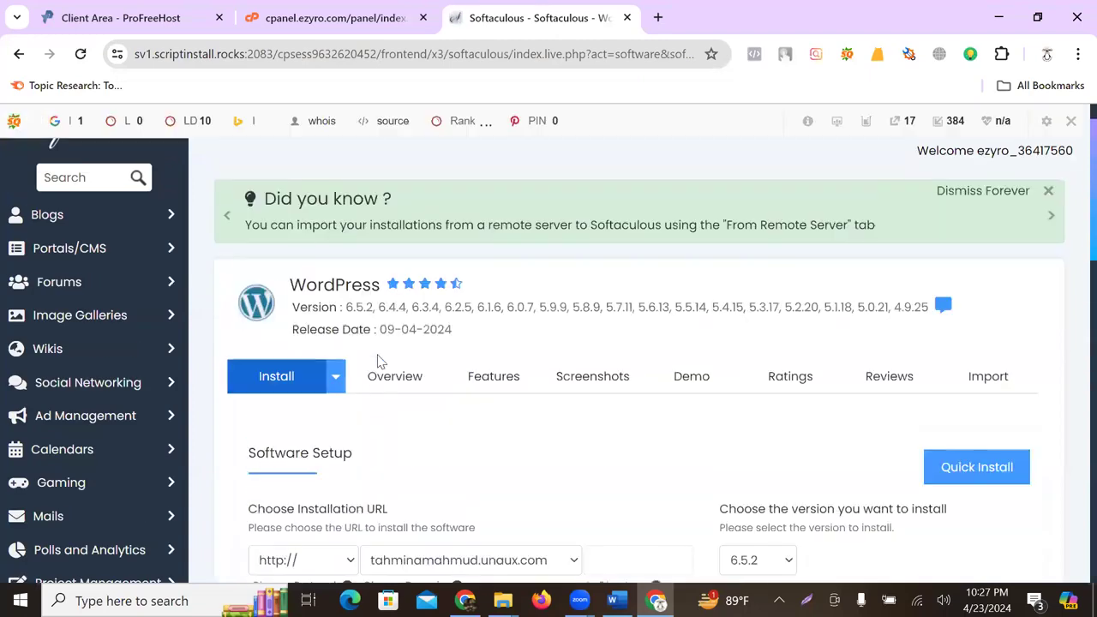
scroll(515, 333, down, 6)
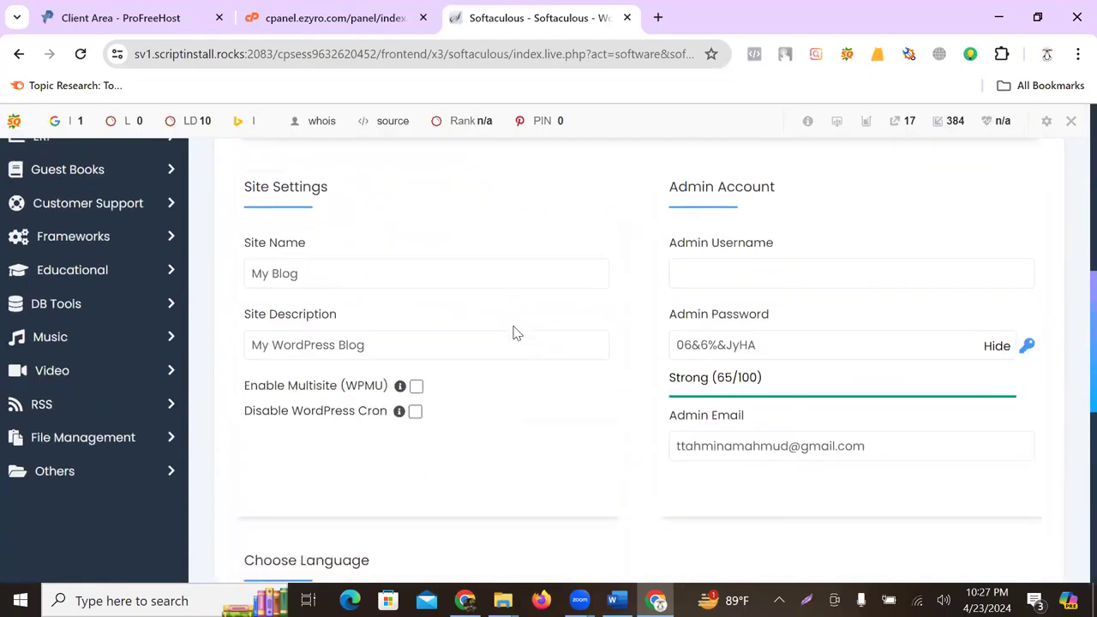
scroll(516, 333, up, 6)
click(659, 17)
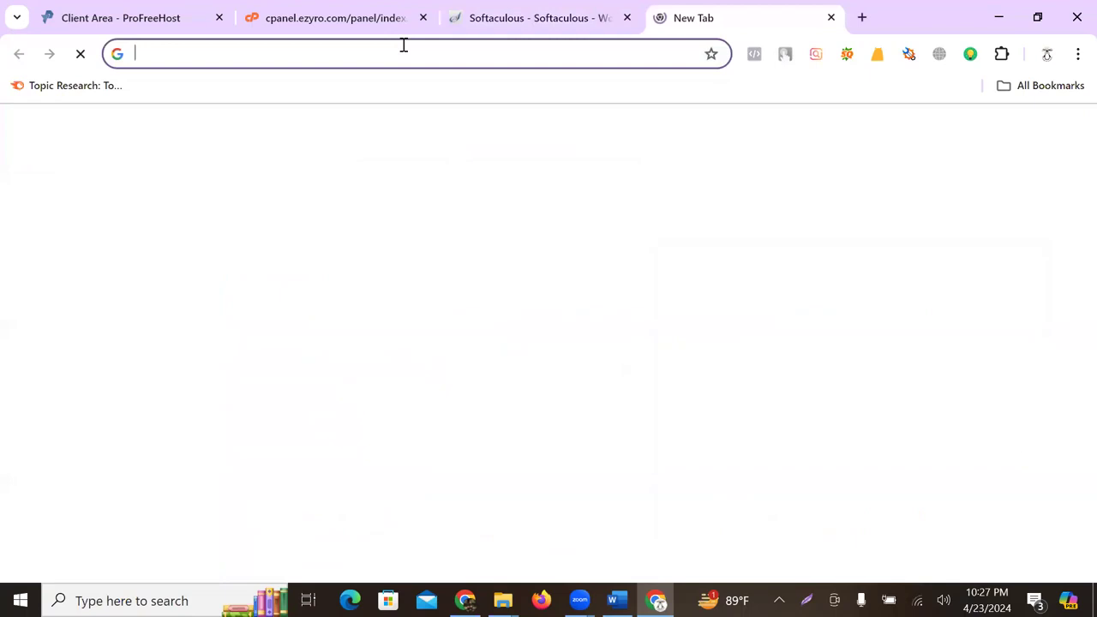
click(400, 53)
text(tahminamahmud.unaux.com)
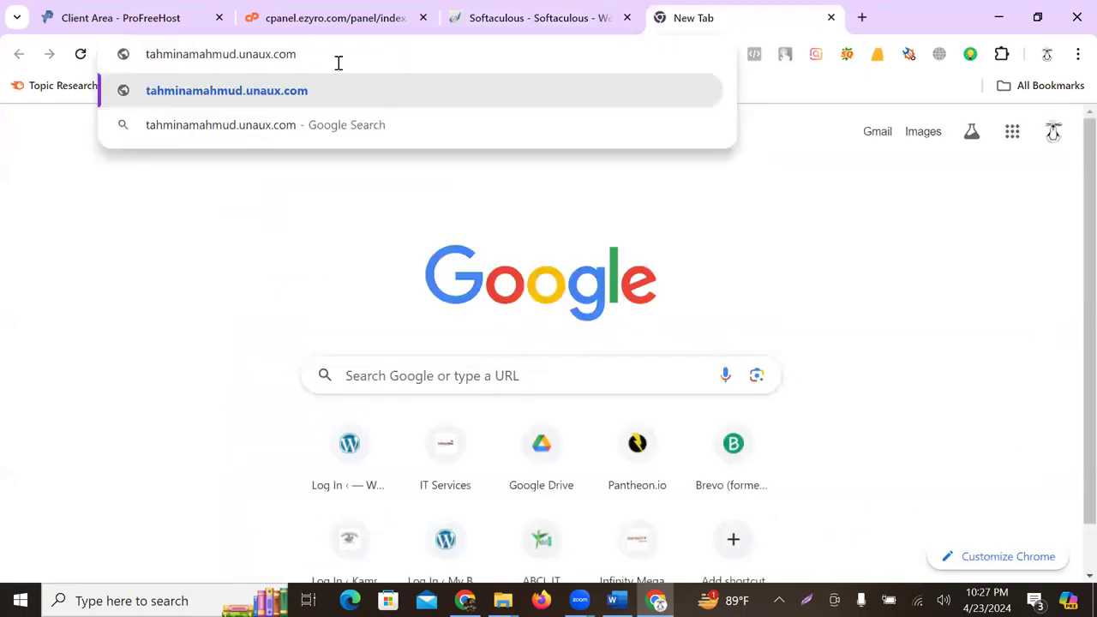
text(http:)
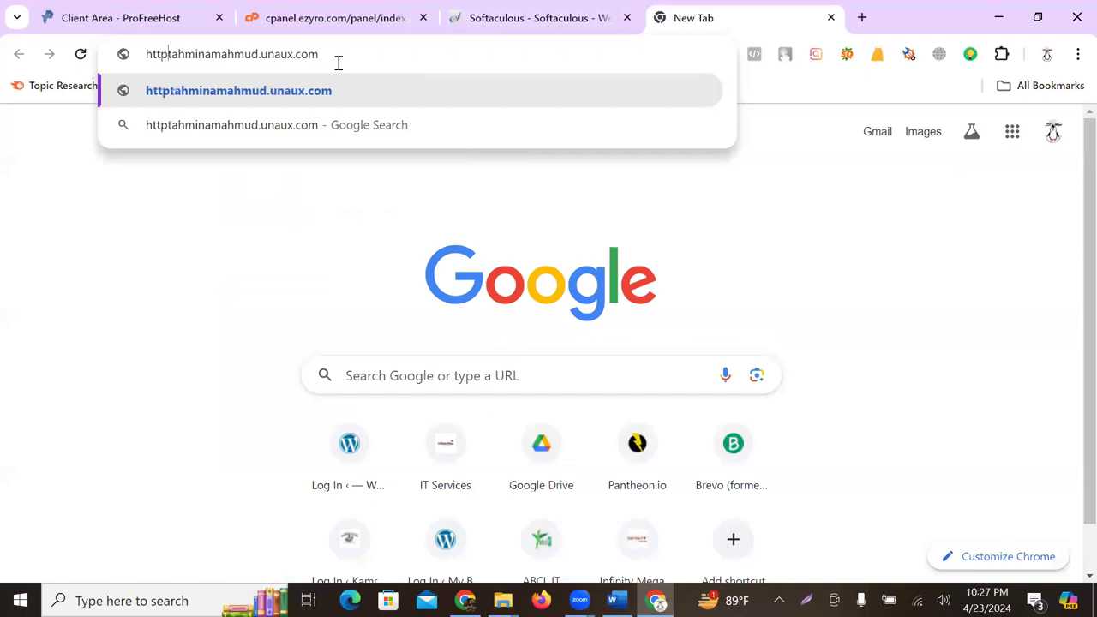
text(//)
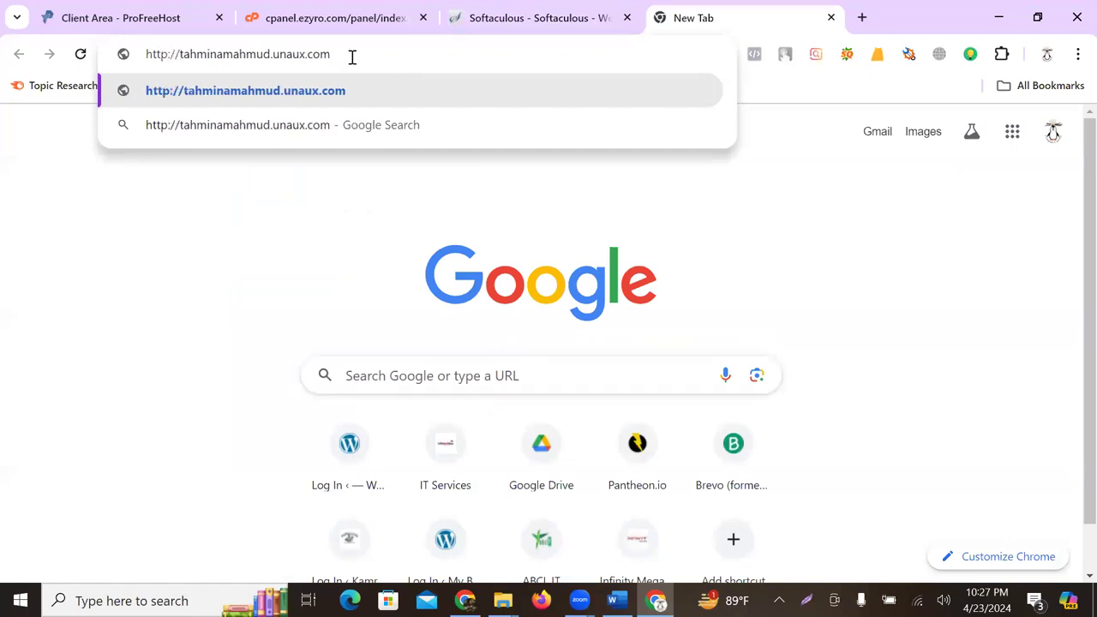
text(/)
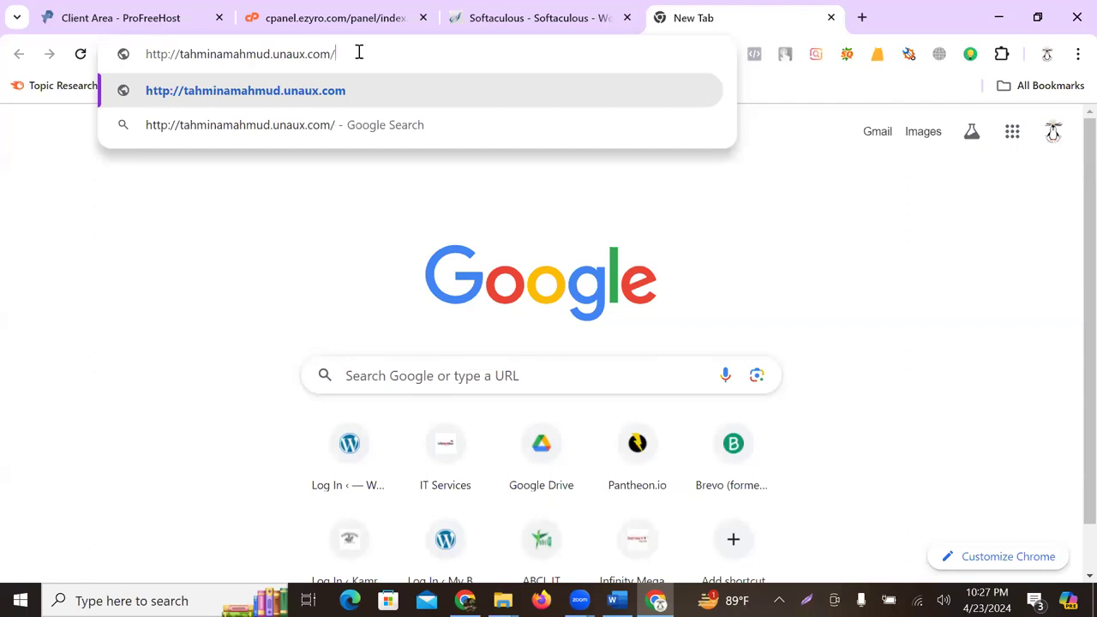
text(wp)
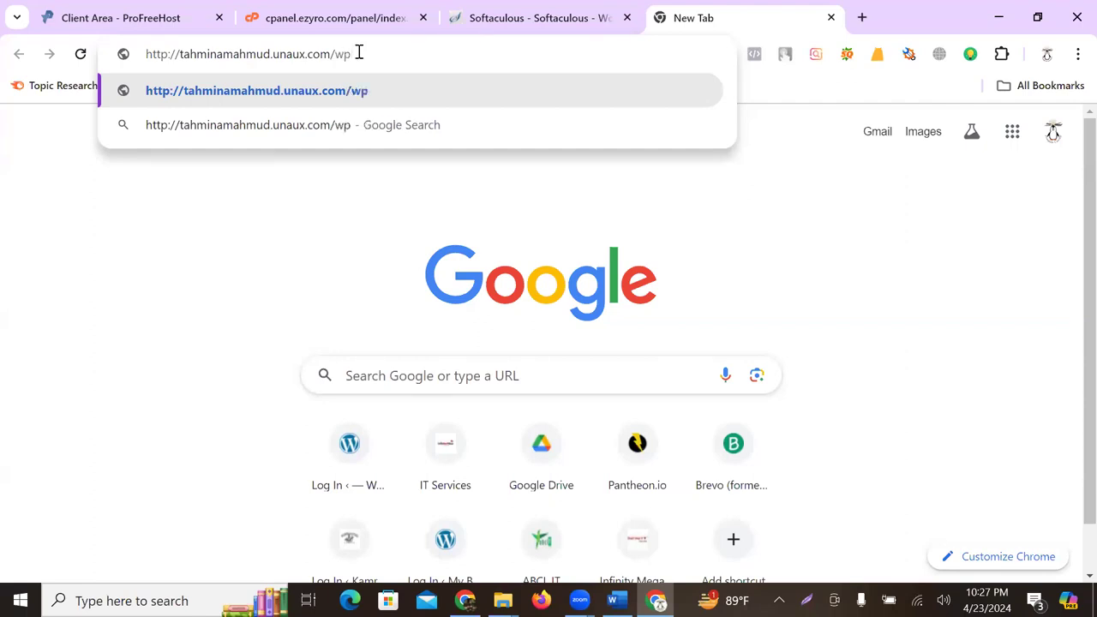
text(-admin)
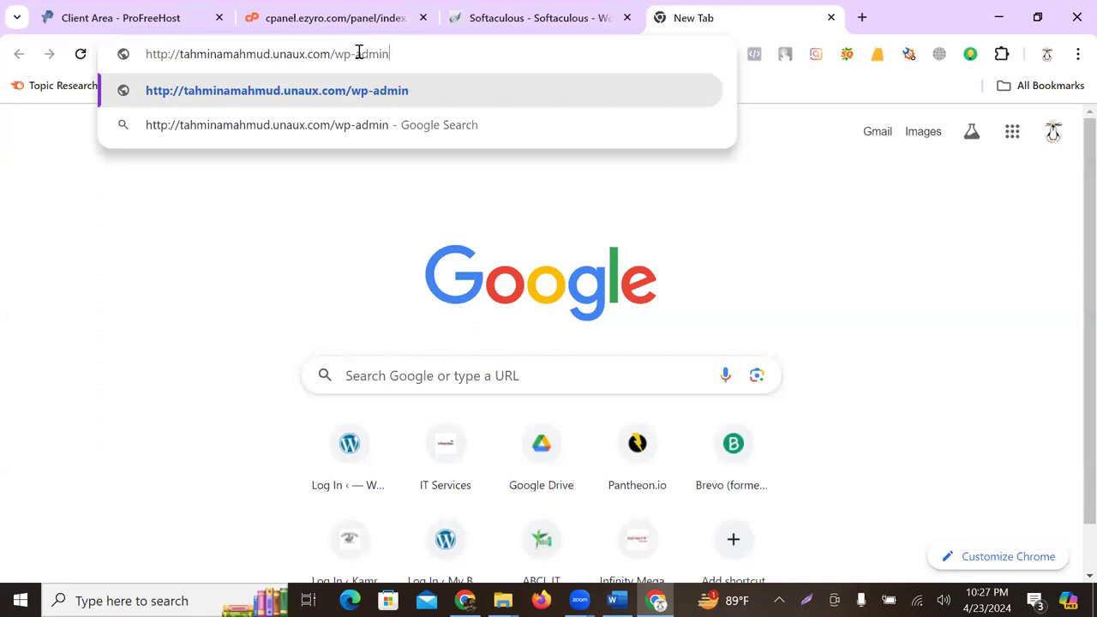
key(Return)
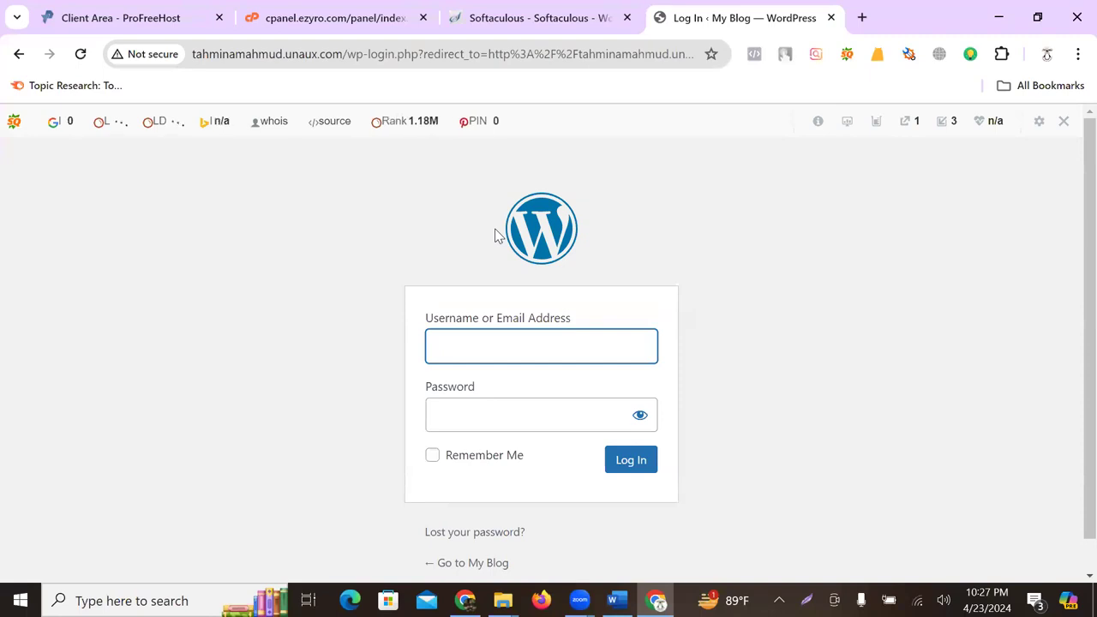
- Sign in with the saved Admin username and the admin password
scroll(403, 247, down, 1)
click(487, 311)
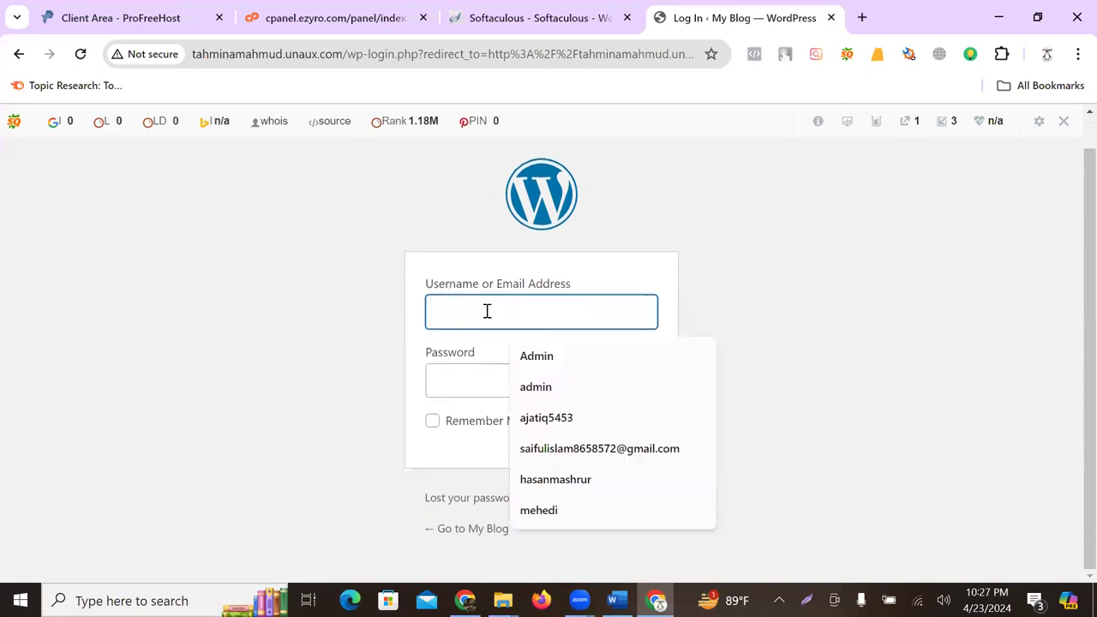
click(527, 355)
click(465, 382)
text(•)
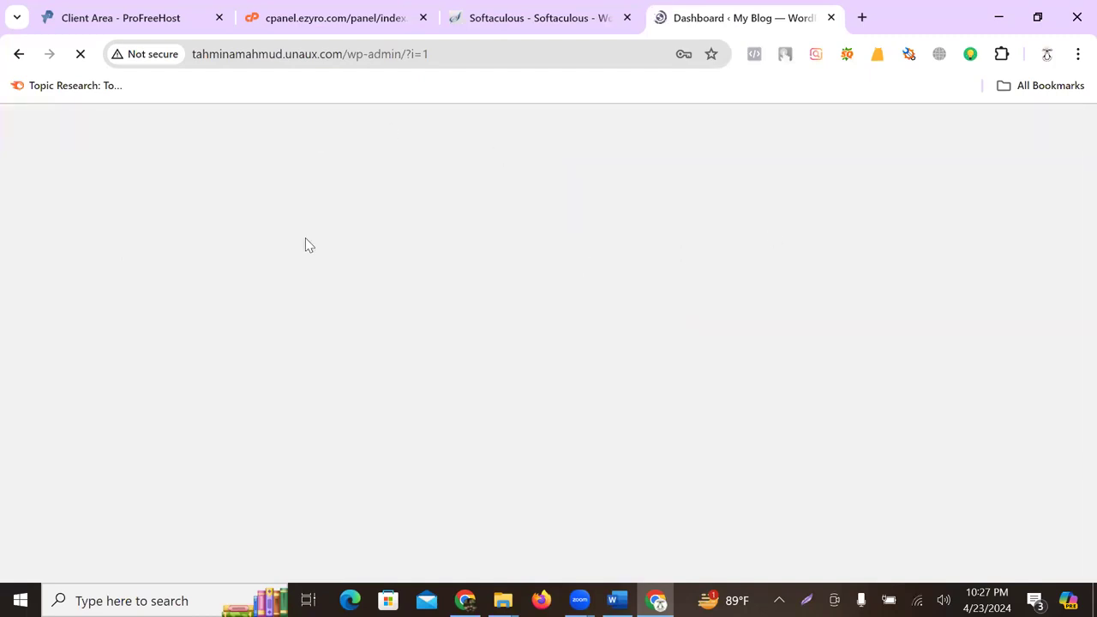
- Dismiss the Welcome to WordPress panel and the password prompt, then open the live site
click(210, 54)
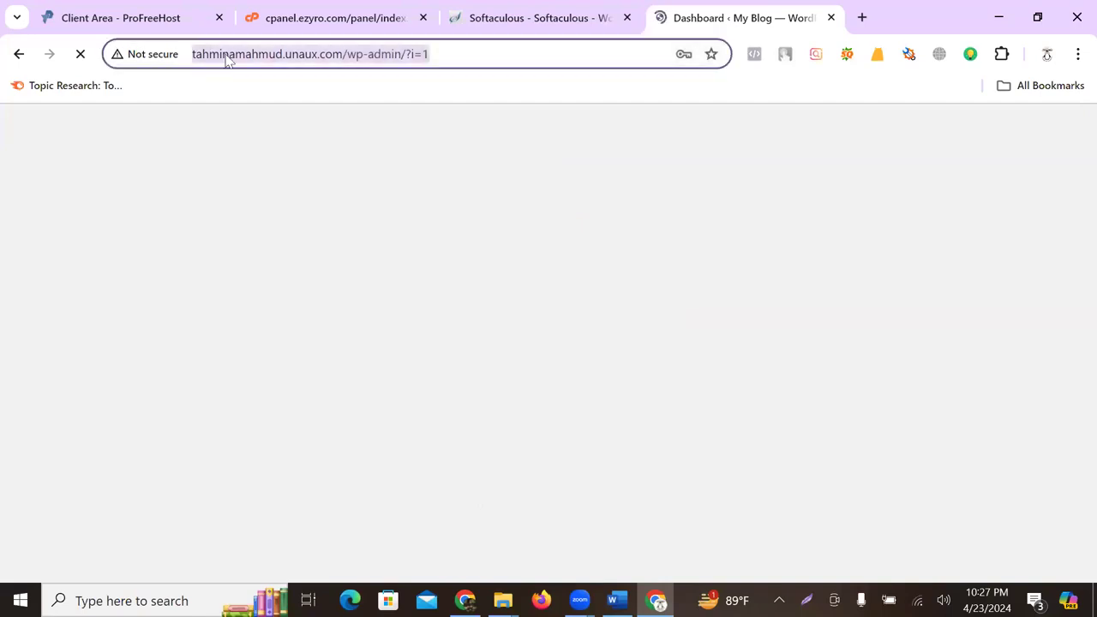
click(221, 54)
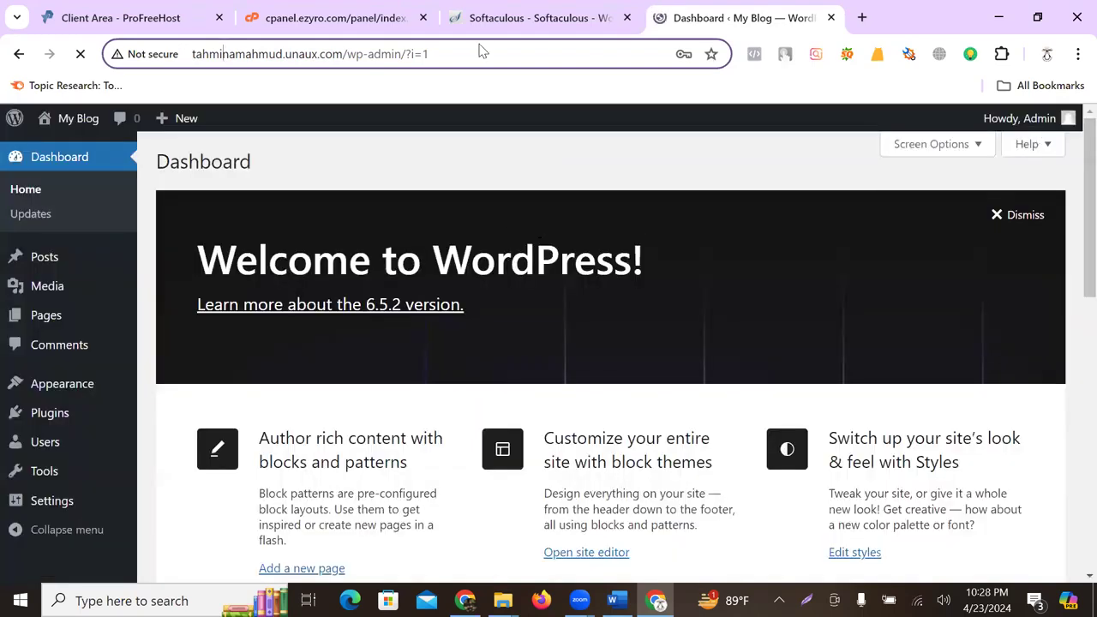
scroll(632, 372, down, 4)
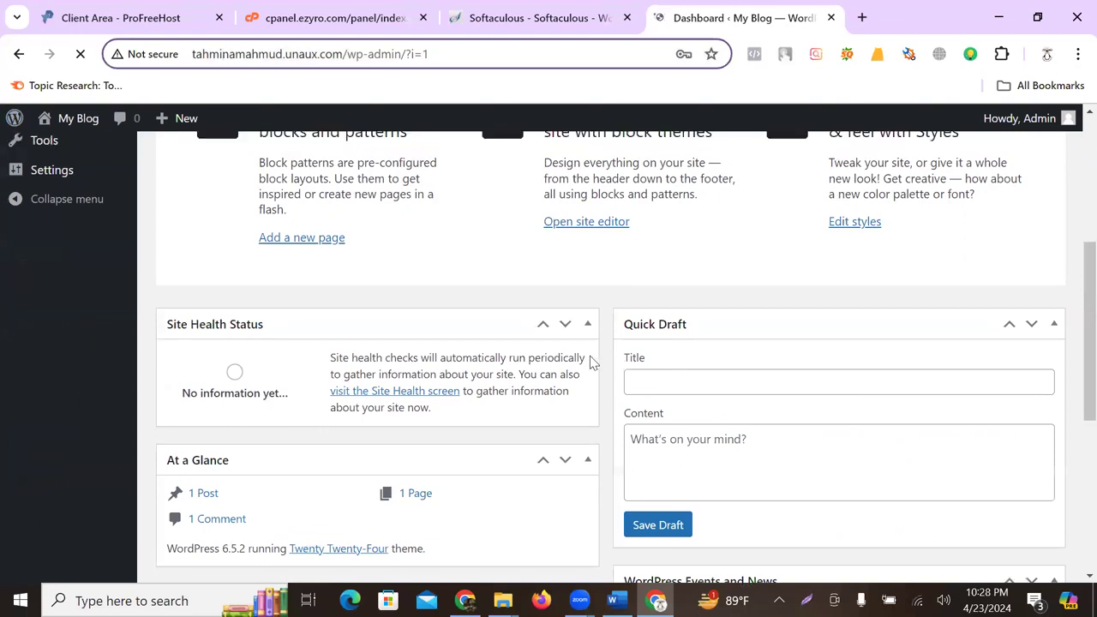
scroll(588, 360, up, 4)
click(1019, 218)
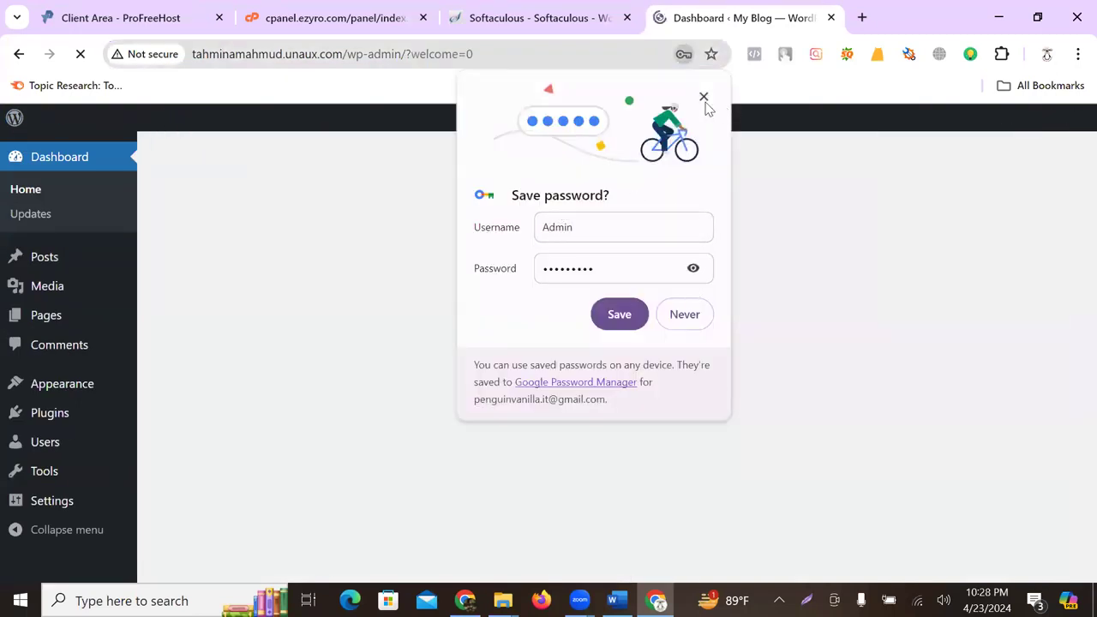
click(704, 98)
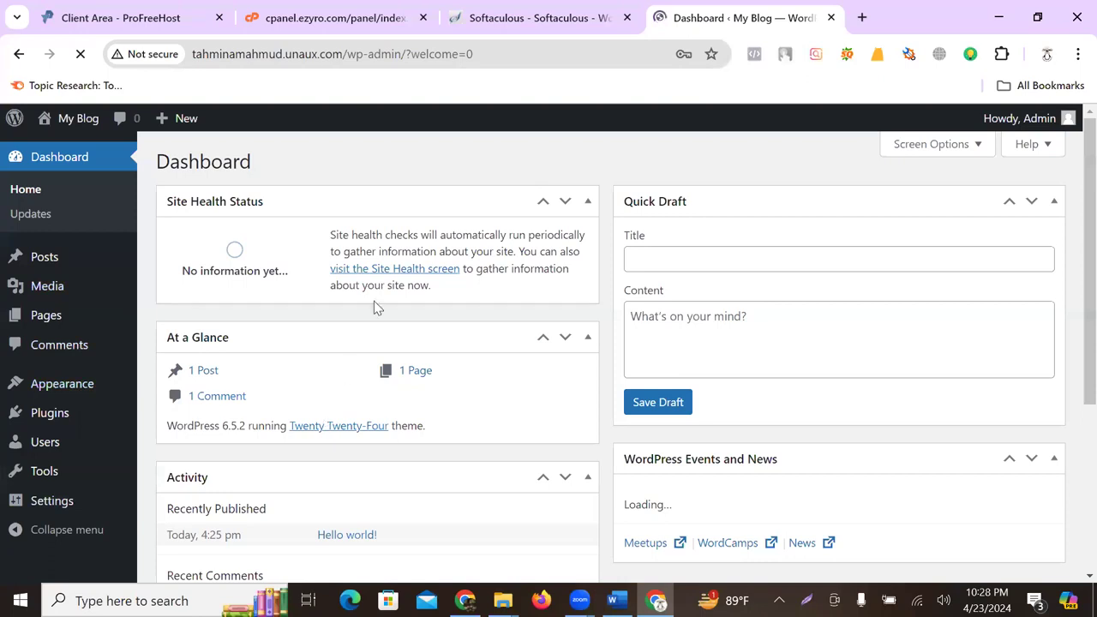
mouse_move(87, 124)
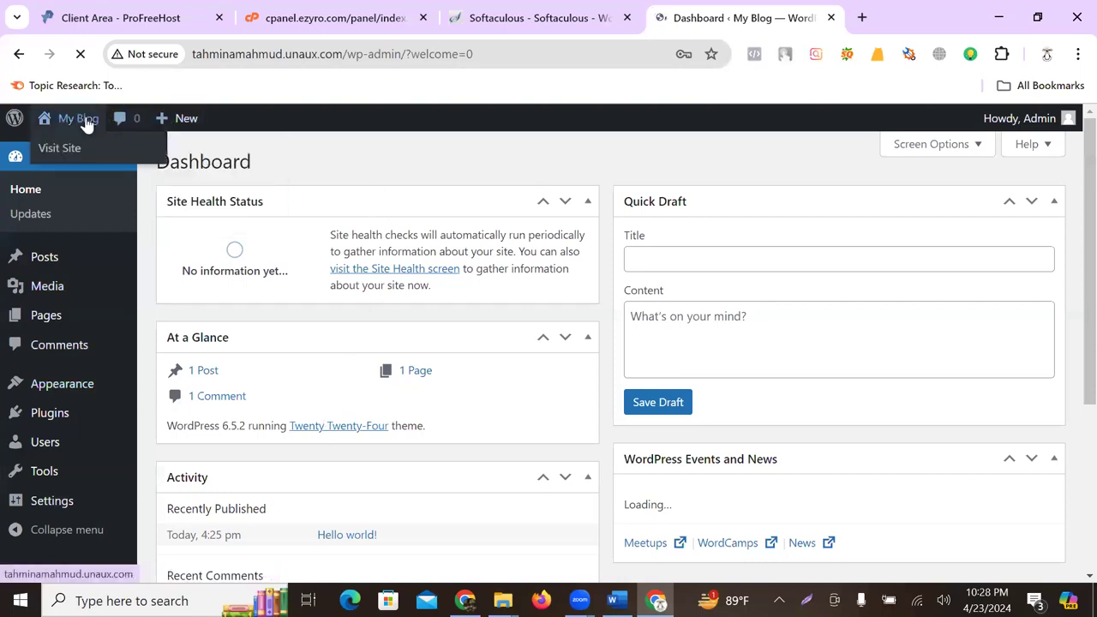
click(73, 151)
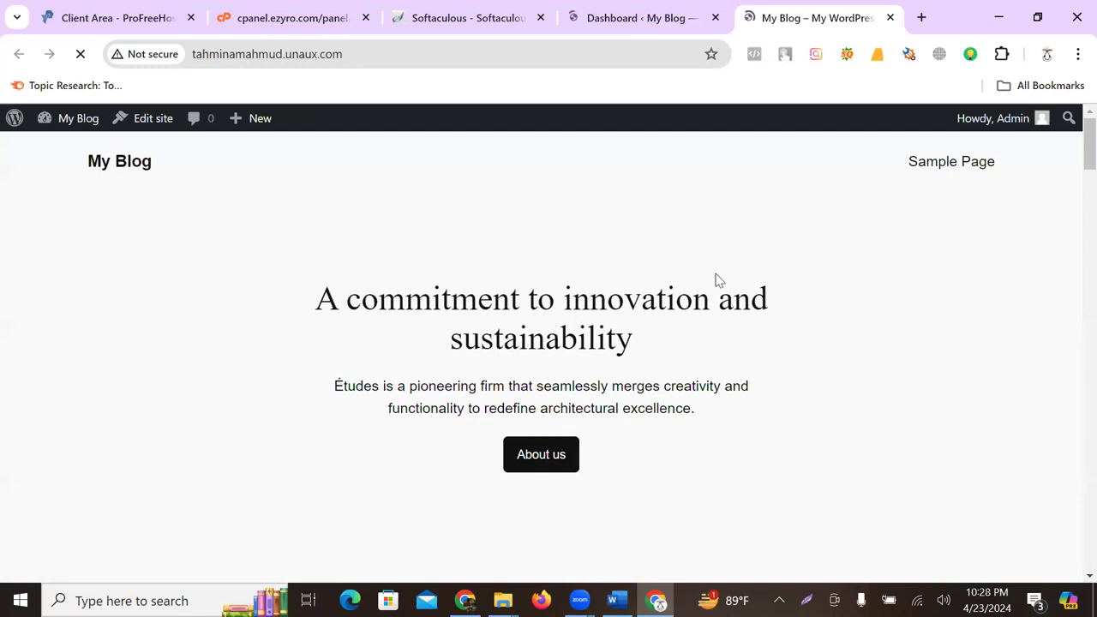
- Scroll through the live Twenty Twenty-Four homepage, then return to the Dashboard tab
scroll(717, 283, down, 3)
scroll(716, 290, down, 3)
scroll(695, 280, down, 10)
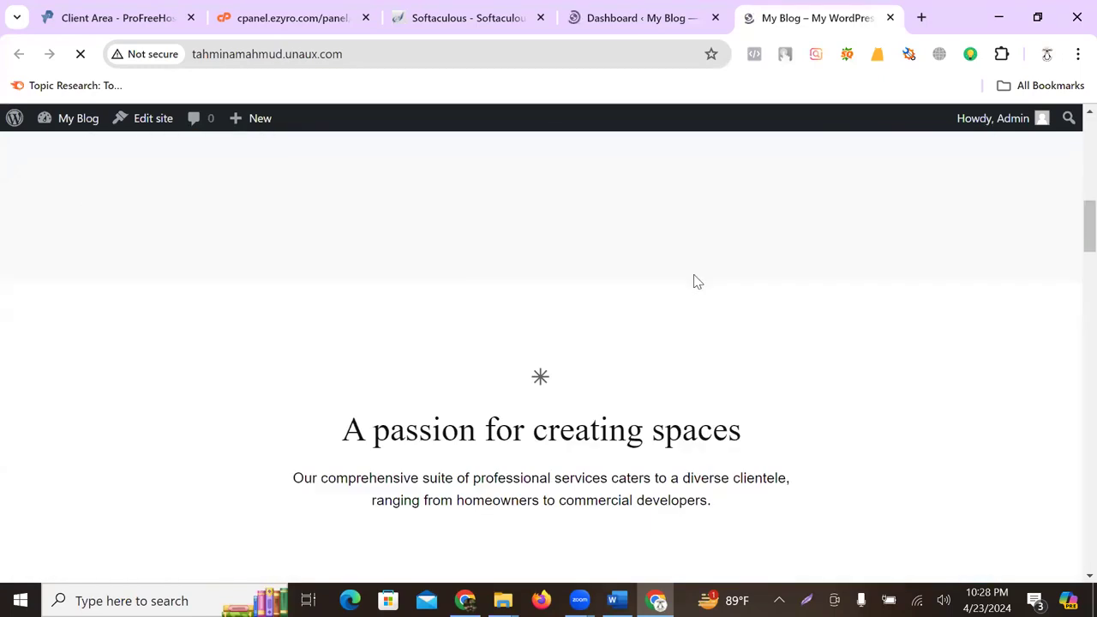
scroll(697, 281, down, 8)
scroll(600, 349, up, 20)
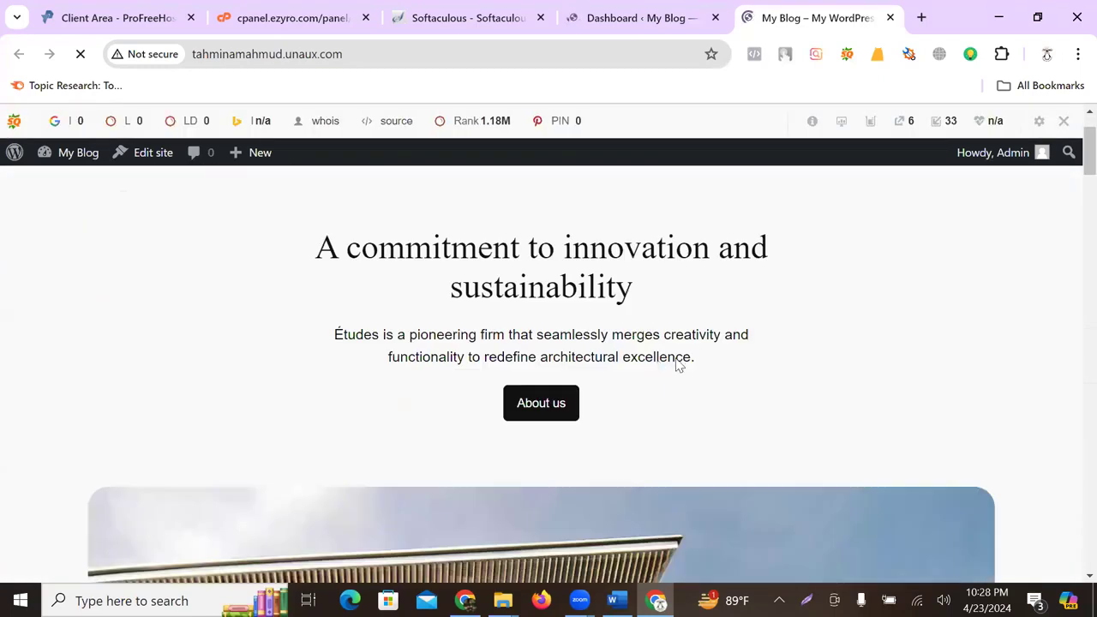
scroll(210, 329, down, 6)
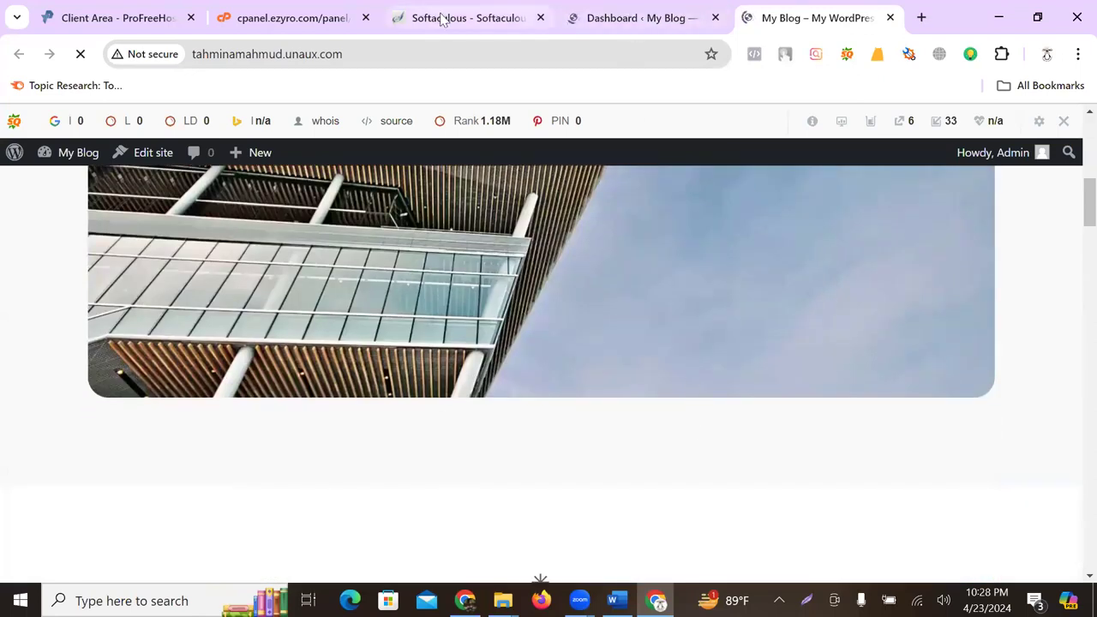
click(577, 14)
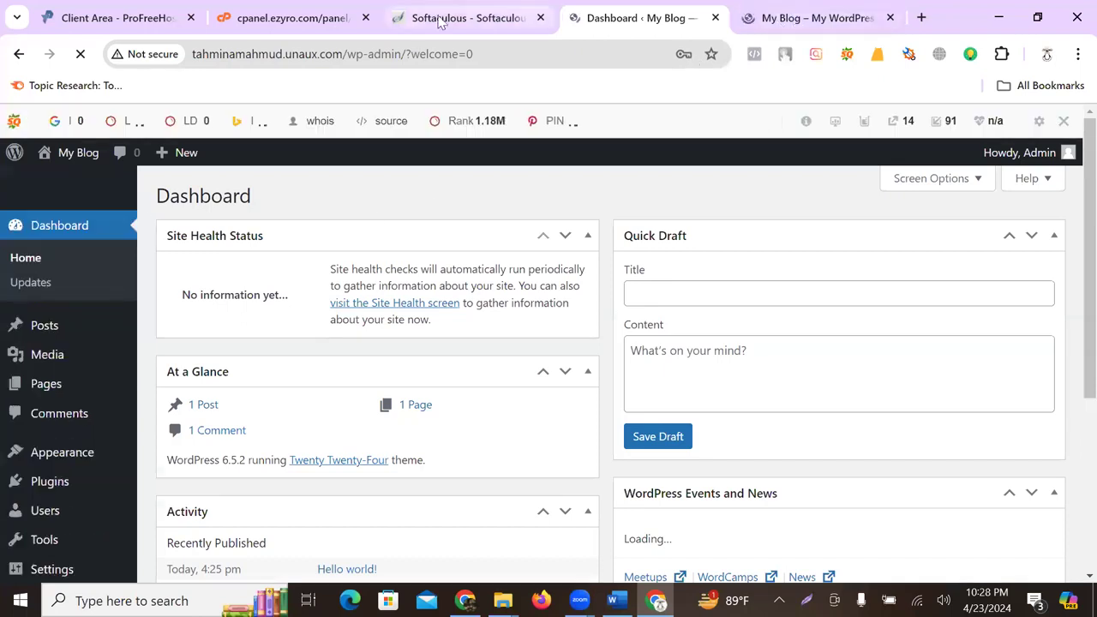
- Close the Softaculous, cPanel and Client Area tabs
middle_click(420, 22)
middle_click(386, 17)
middle_click(111, 22)
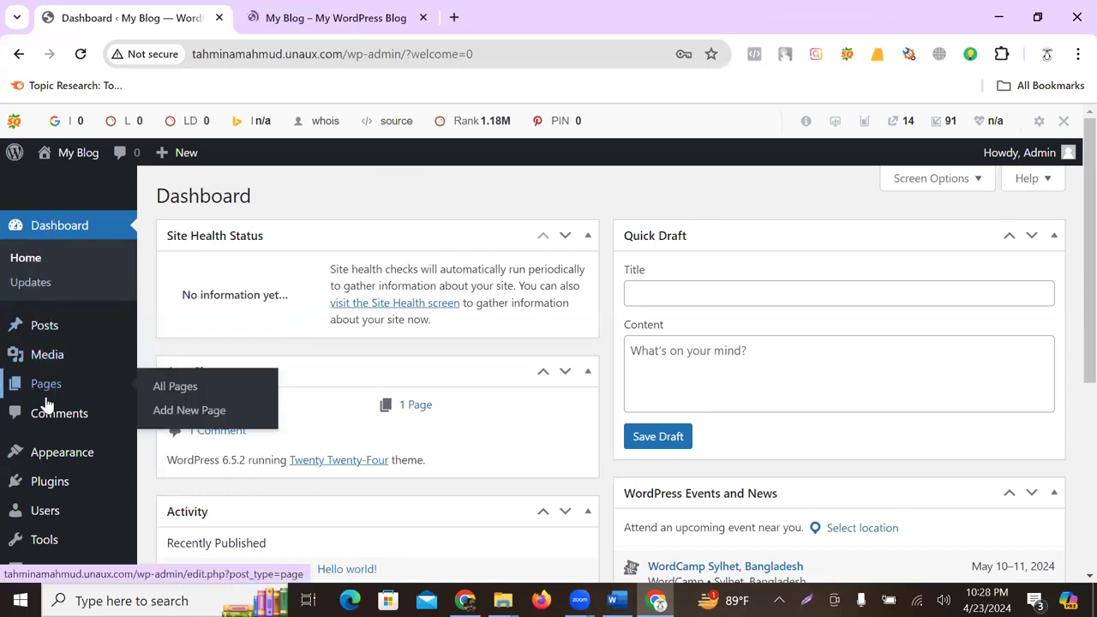
- Reload the dashboard and review its Activity and news widgets
scroll(49, 484, down, 2)
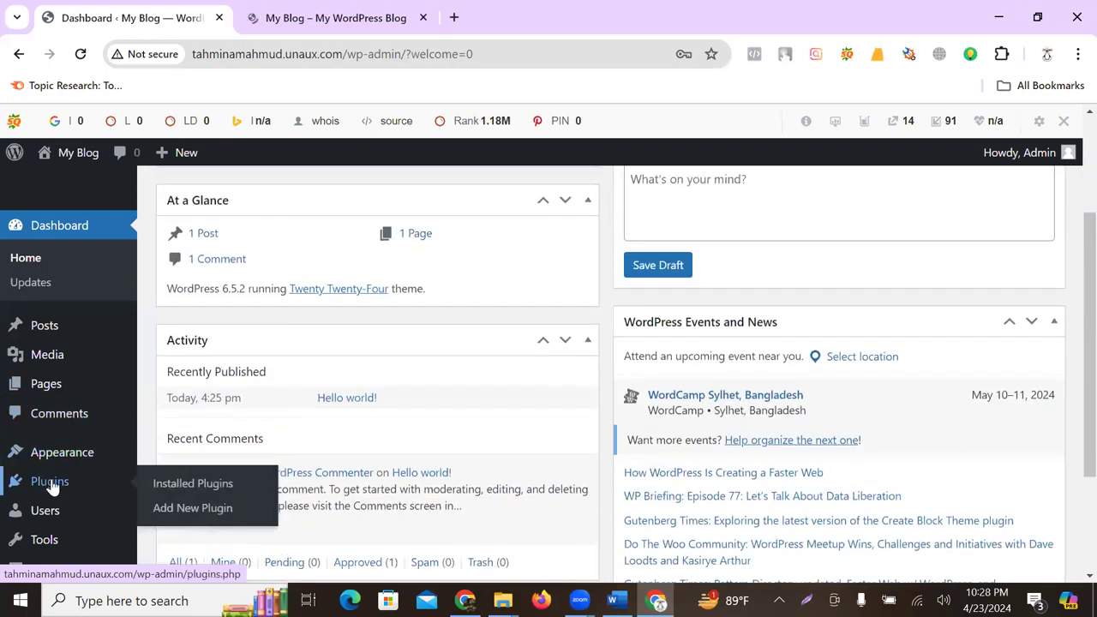
scroll(52, 518, down, 2)
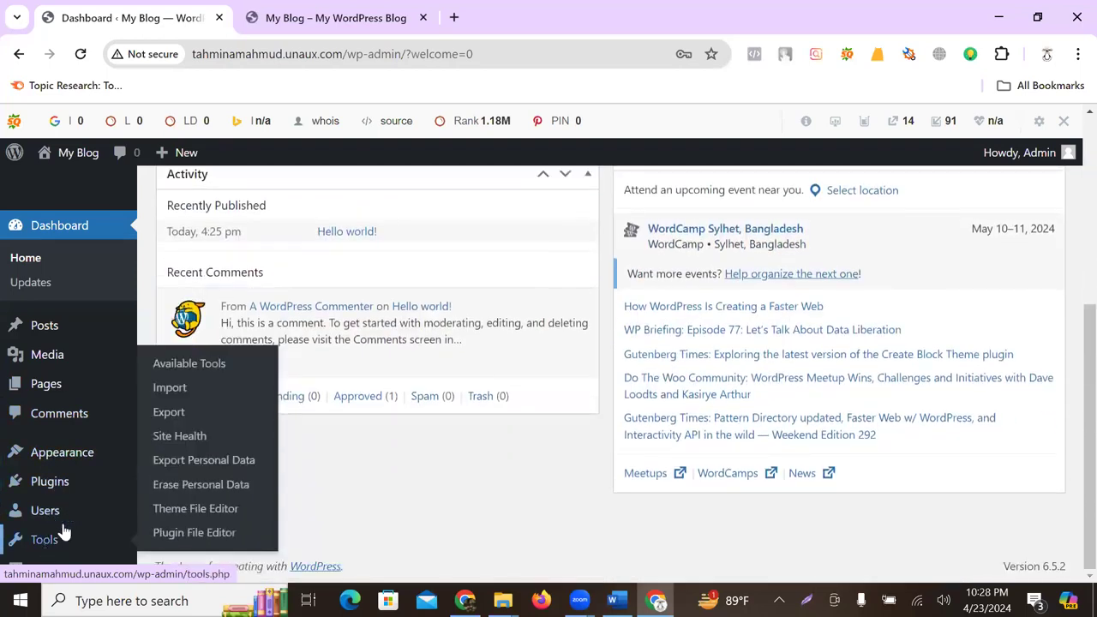
scroll(37, 514, up, 3)
scroll(43, 480, down, 3)
scroll(68, 208, up, 4)
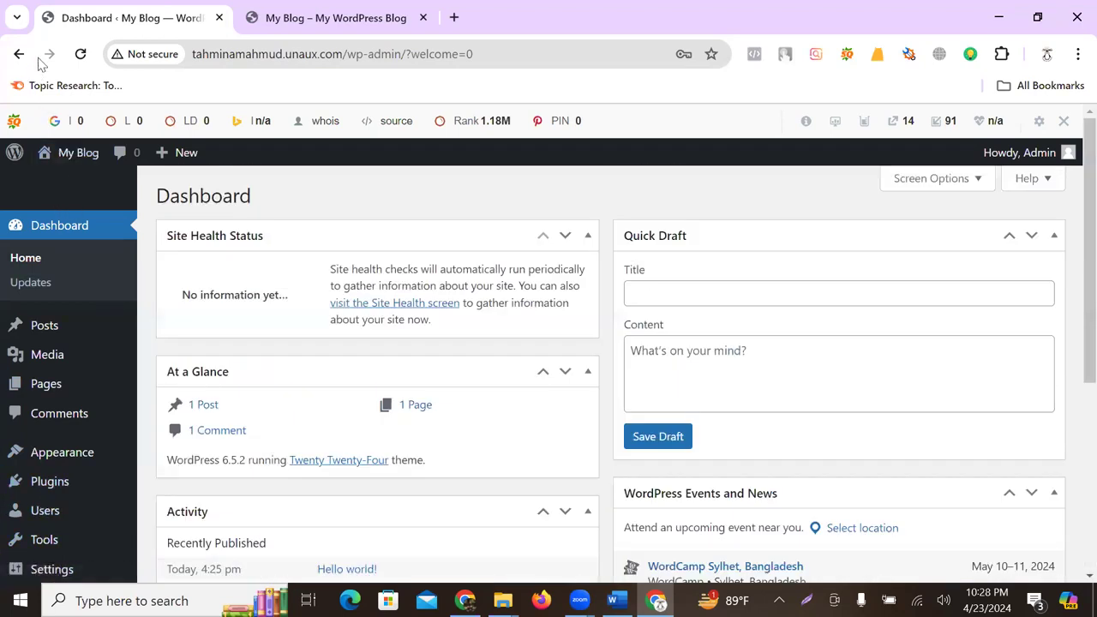
click(80, 54)
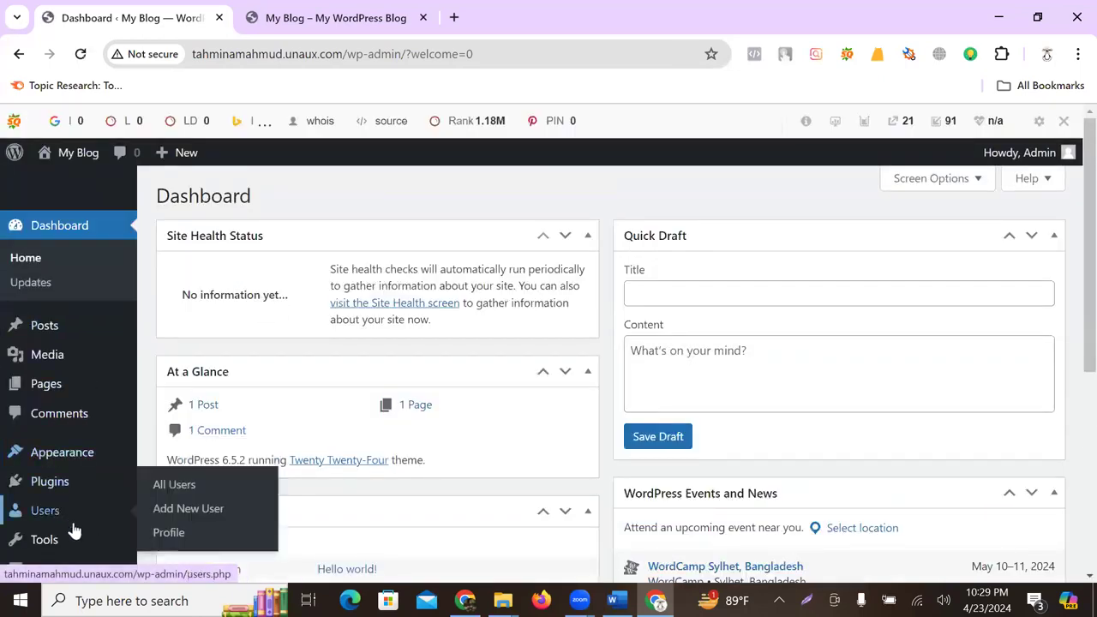
scroll(60, 536, down, 3)
mouse_move(60, 543)
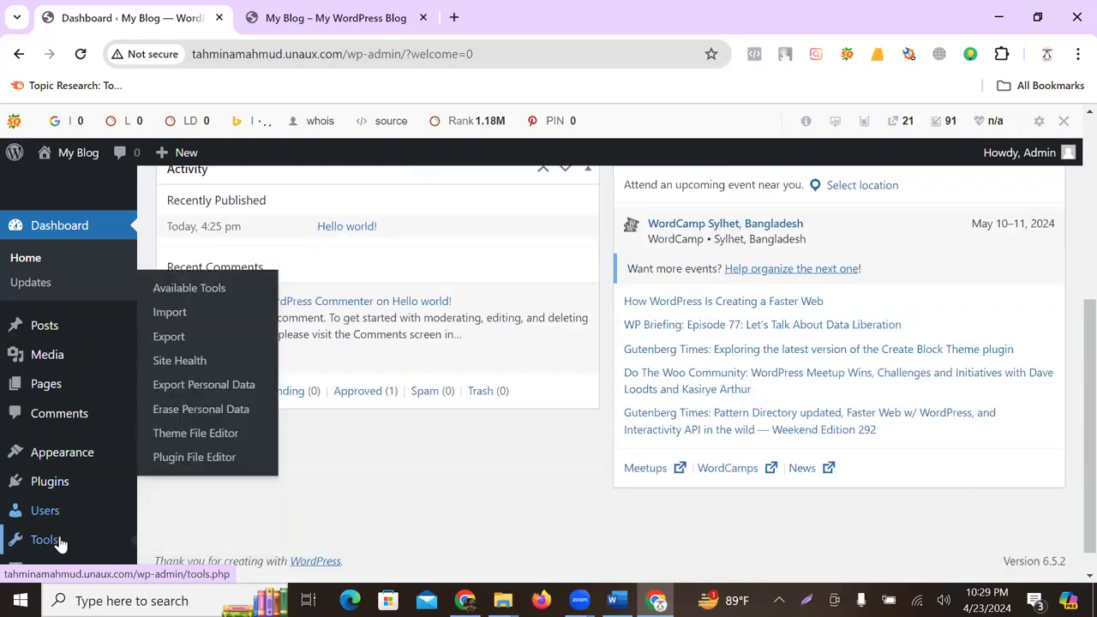
scroll(56, 539, down, 1)
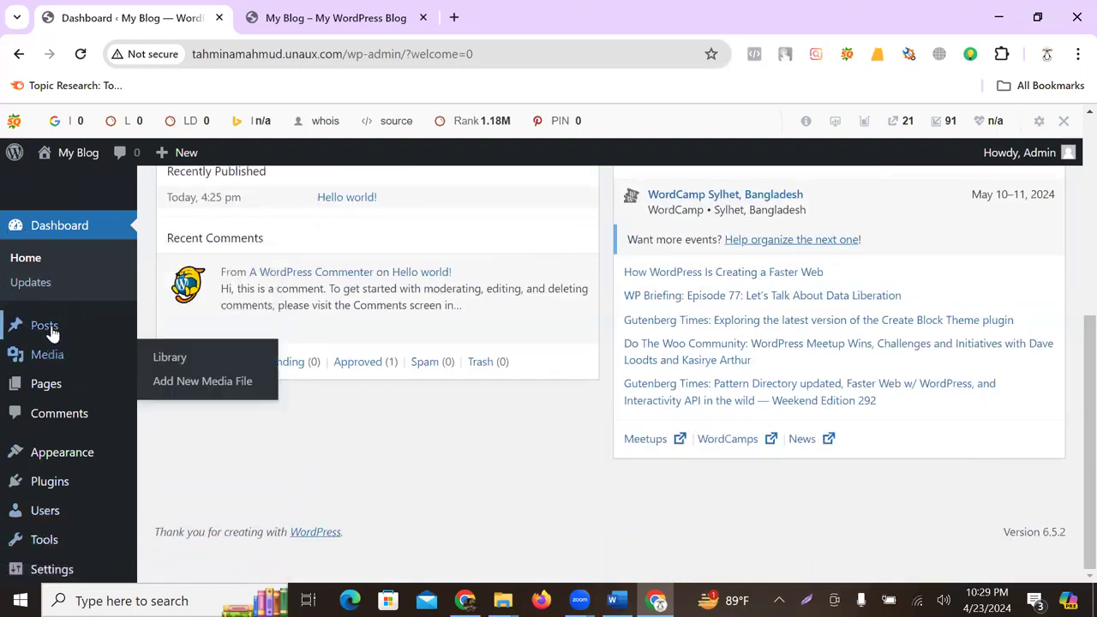
mouse_move(47, 319)
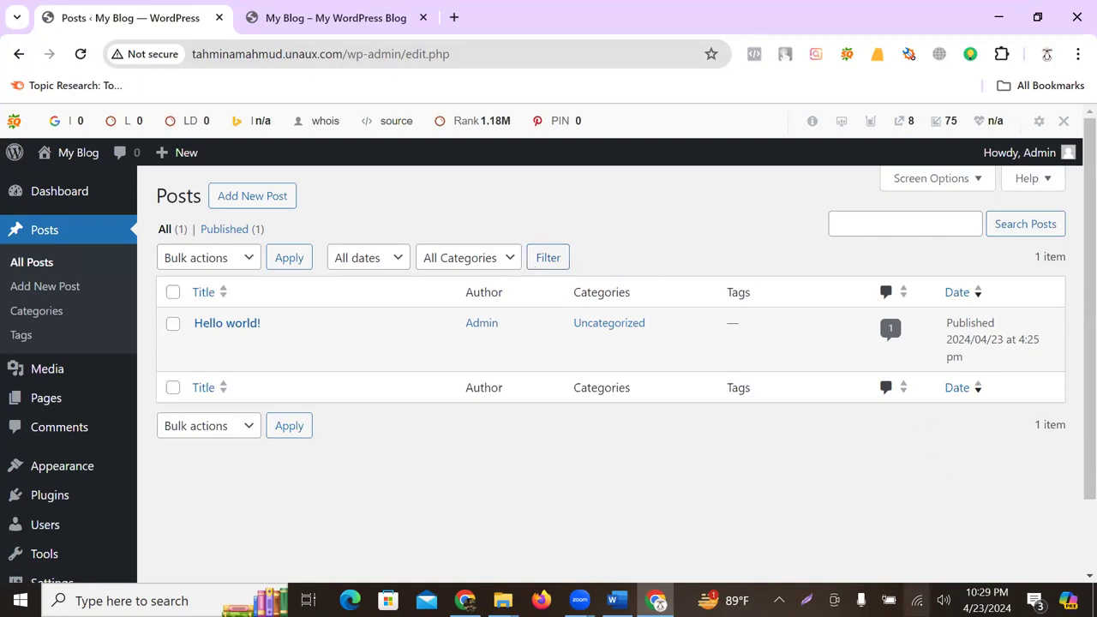
- Reconnect the computer's Wi-Fi to the Sfotic network
click(917, 600)
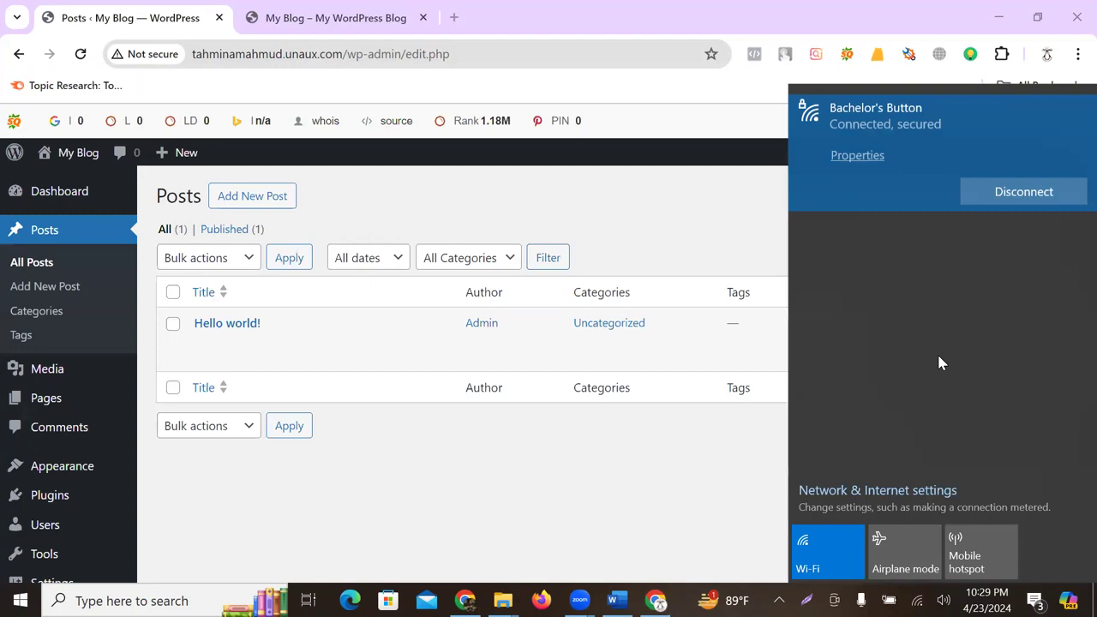
click(896, 231)
click(1022, 238)
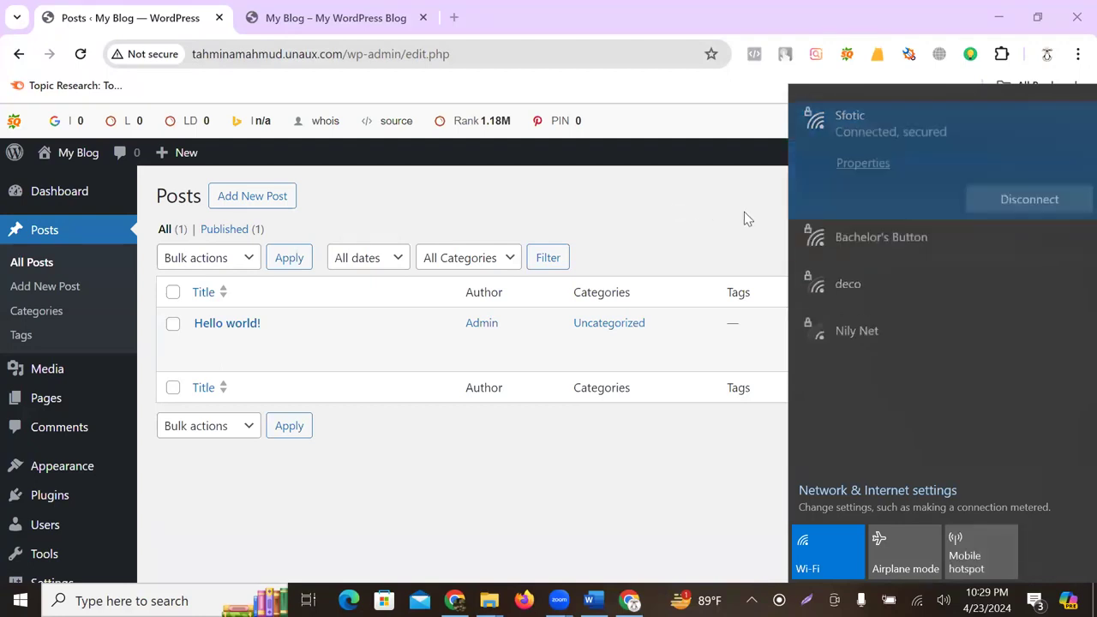
click(718, 223)
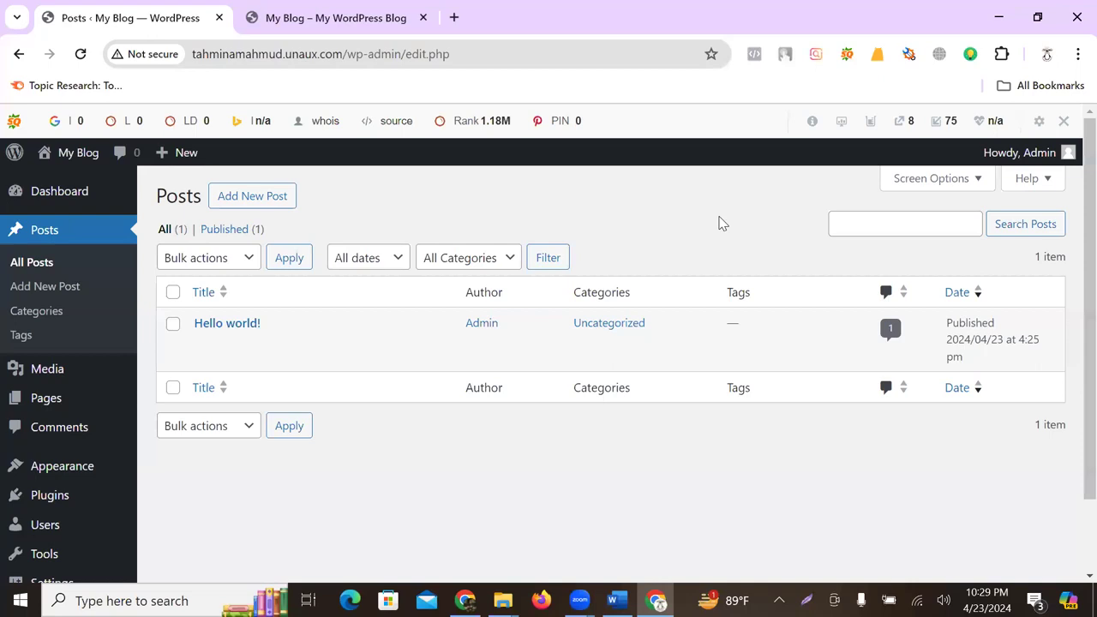
- Open the Hello world! post on the live blog, select its welcome text, then return to Posts
click(343, 17)
scroll(485, 374, down, 15)
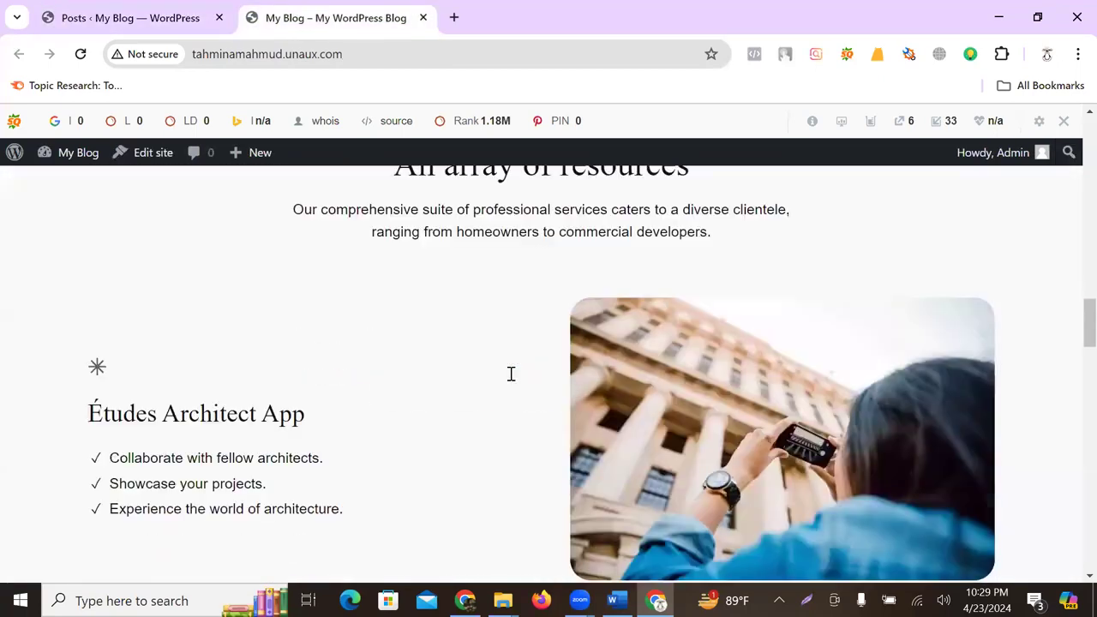
scroll(511, 374, down, 15)
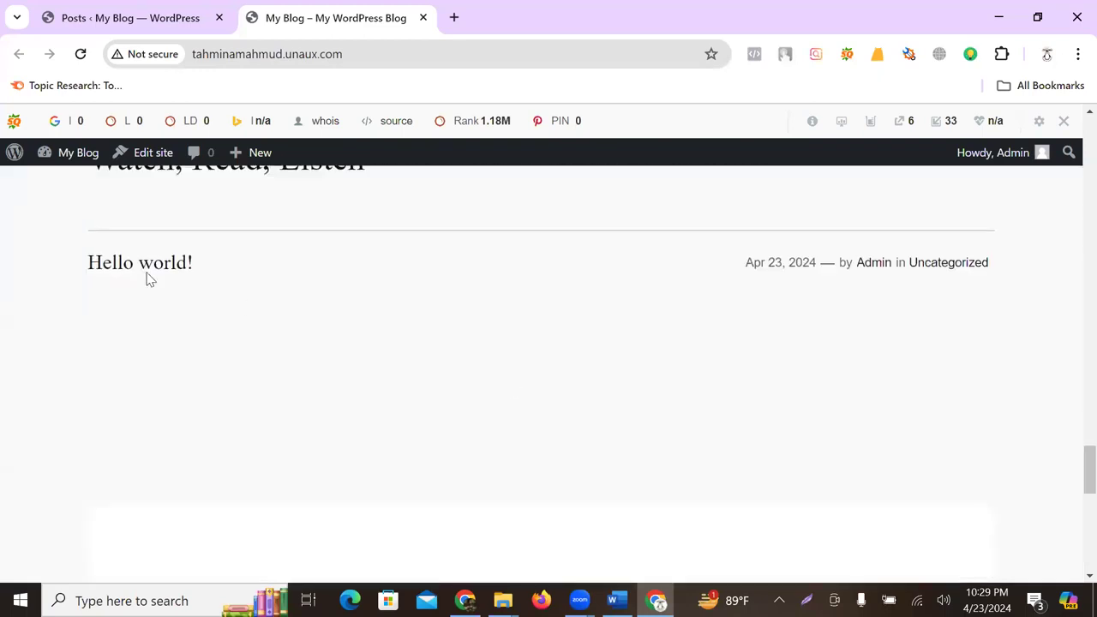
click(141, 273)
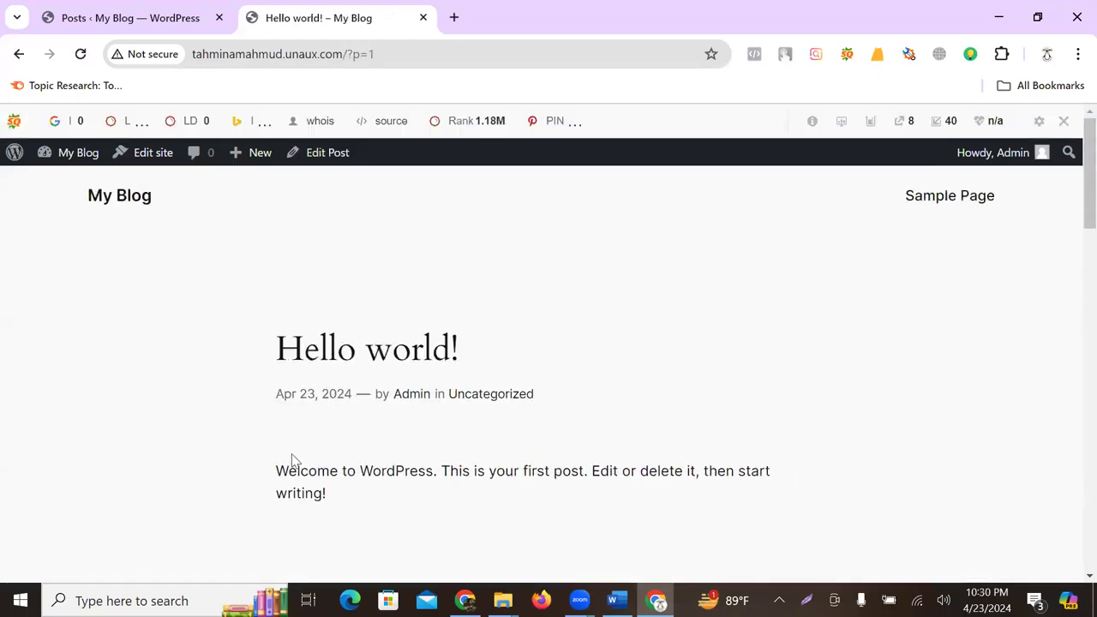
drag(289, 475, 308, 476)
click(410, 479)
drag(733, 470, 223, 460)
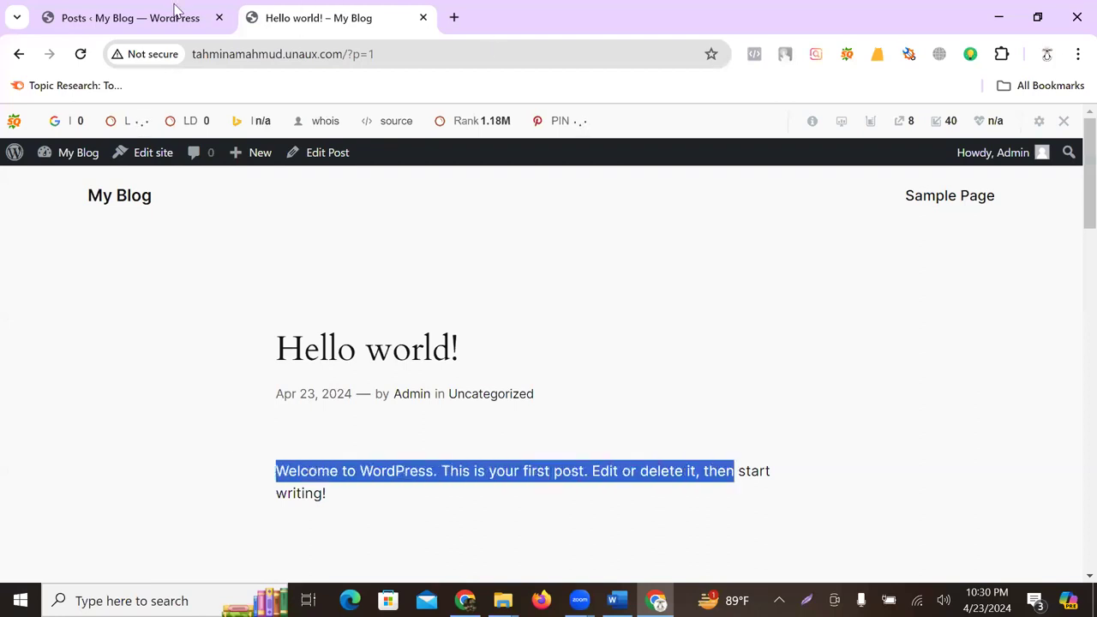
click(175, 15)
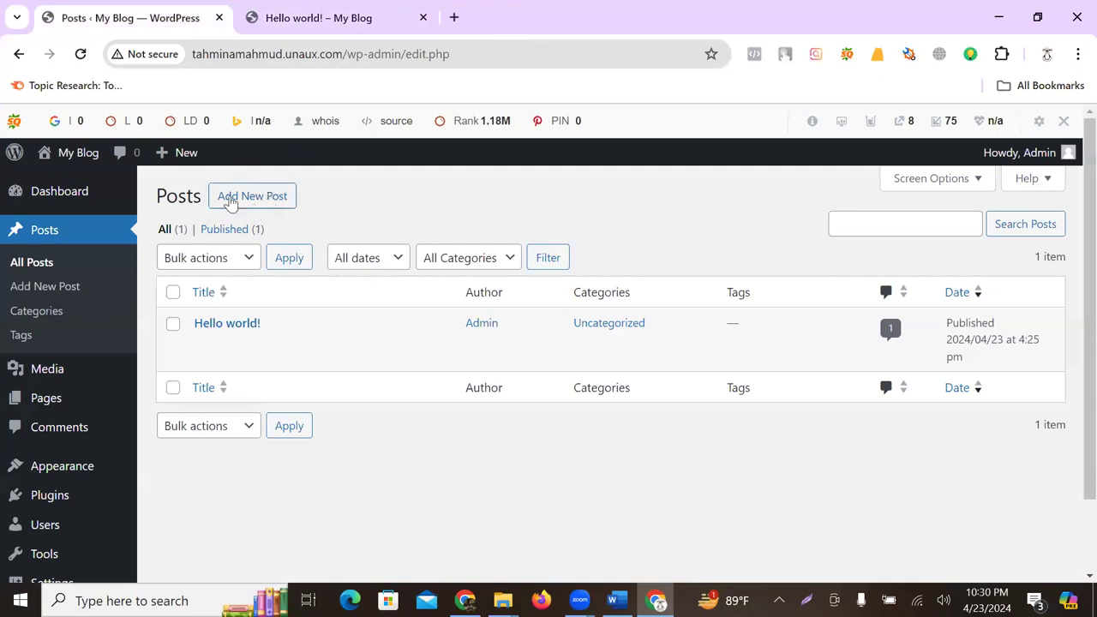
- Open a new post and dismiss the block editor's welcome guide
click(241, 202)
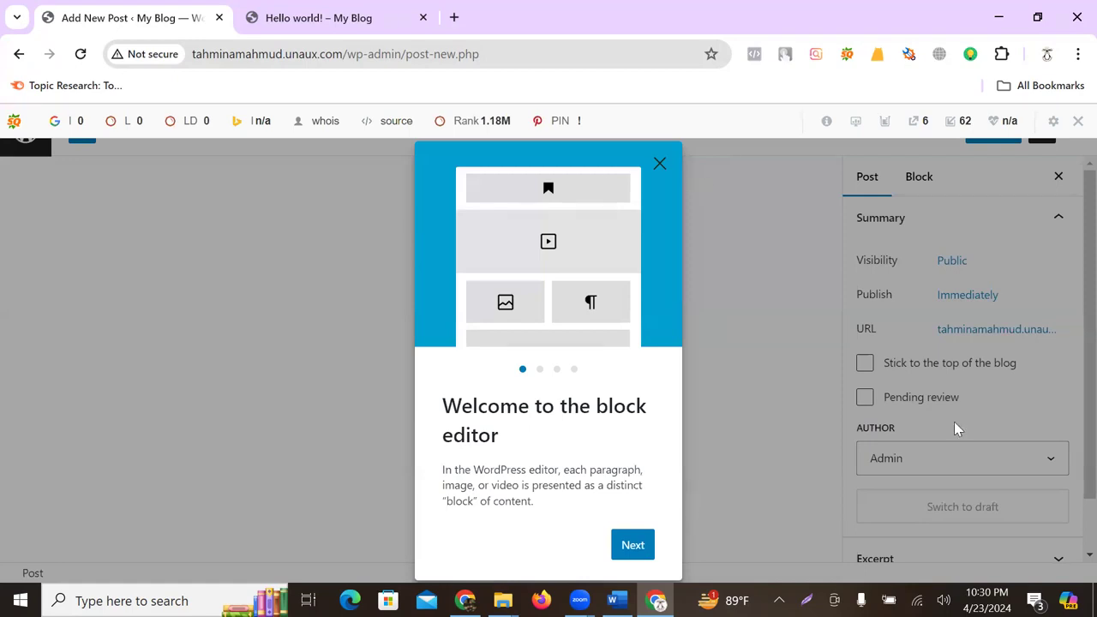
click(633, 546)
click(635, 545)
click(636, 546)
click(626, 550)
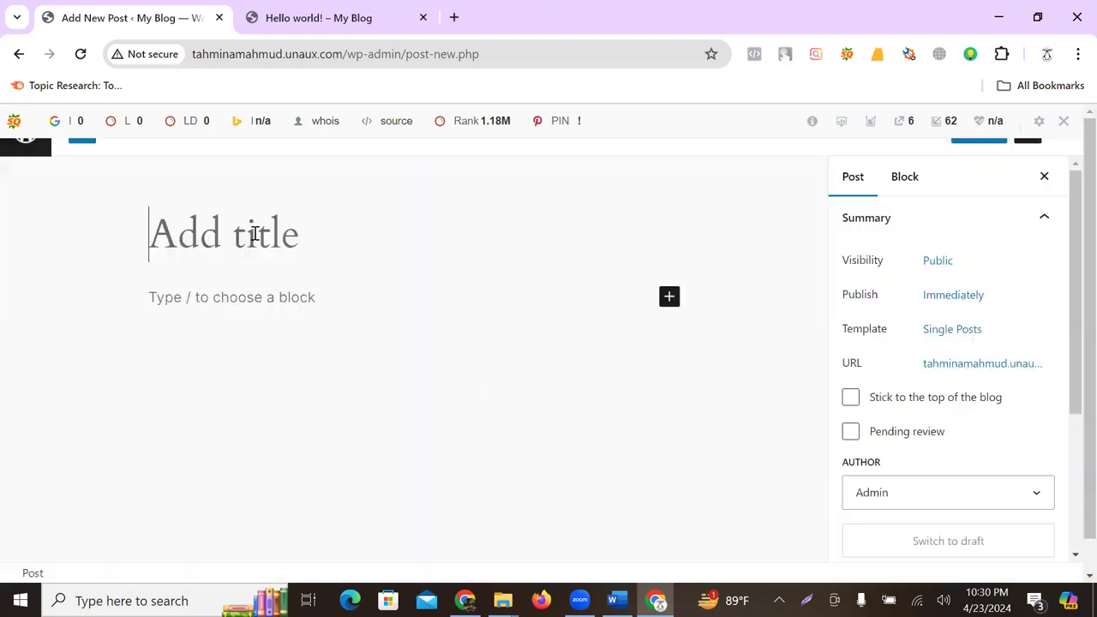
- Title the post 'Digital Marketing'
text(Te)
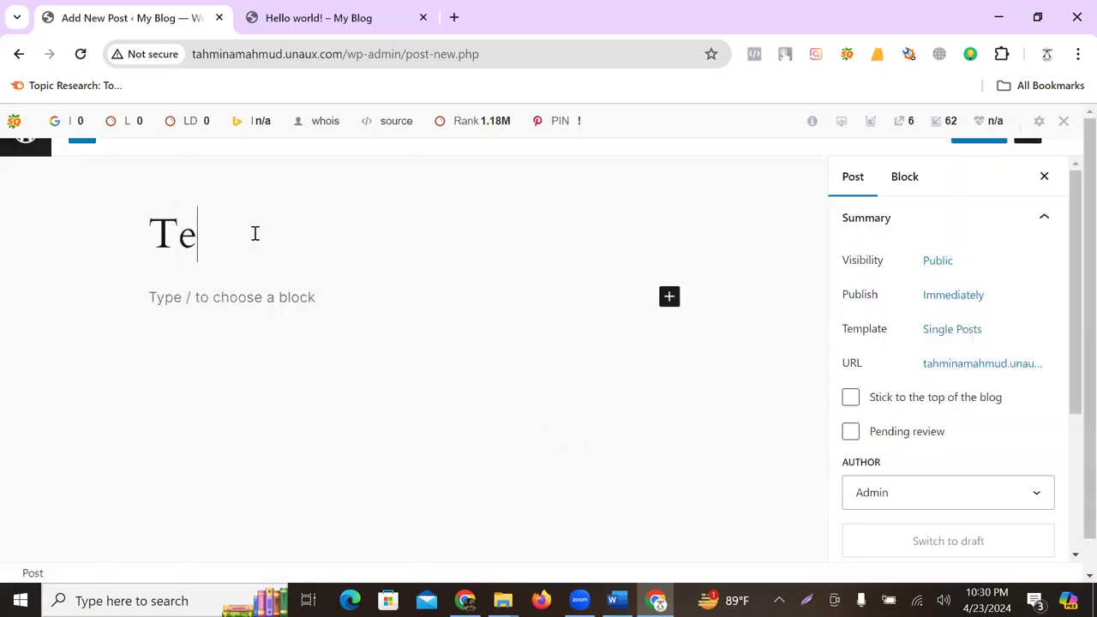
key(BackSpace)
key(BackSpace)
text(d)
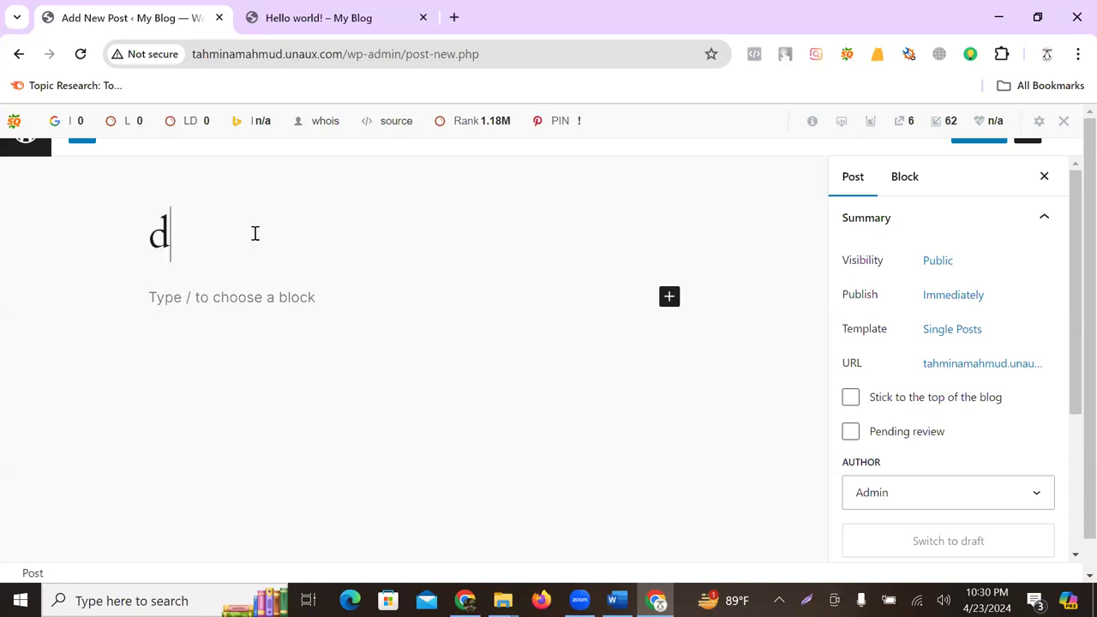
key(BackSpace)
text(Di)
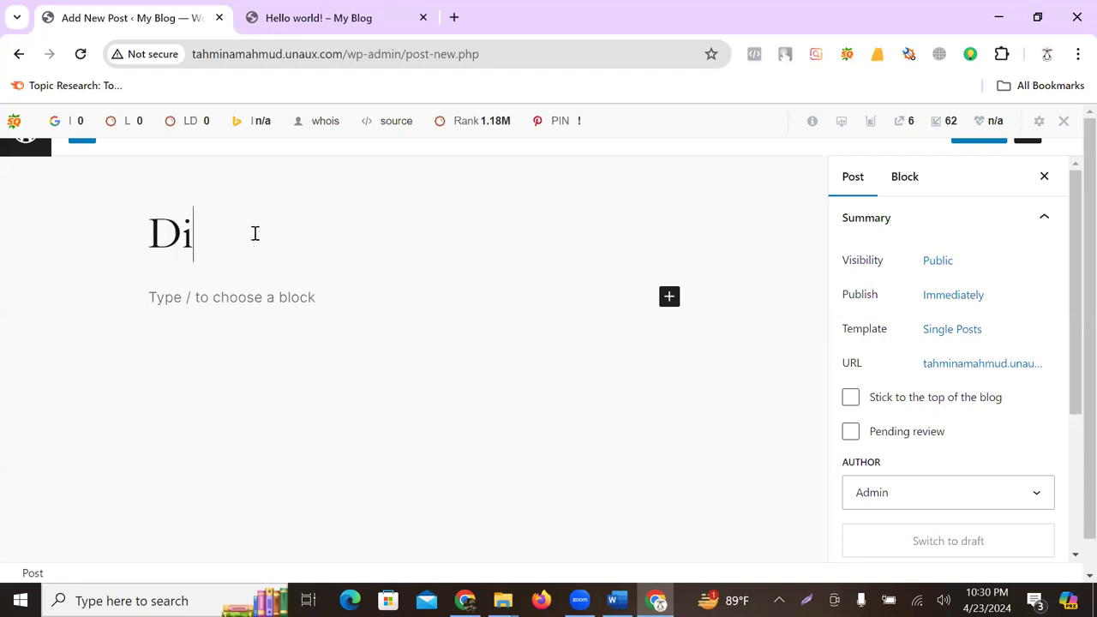
text(gital Mar)
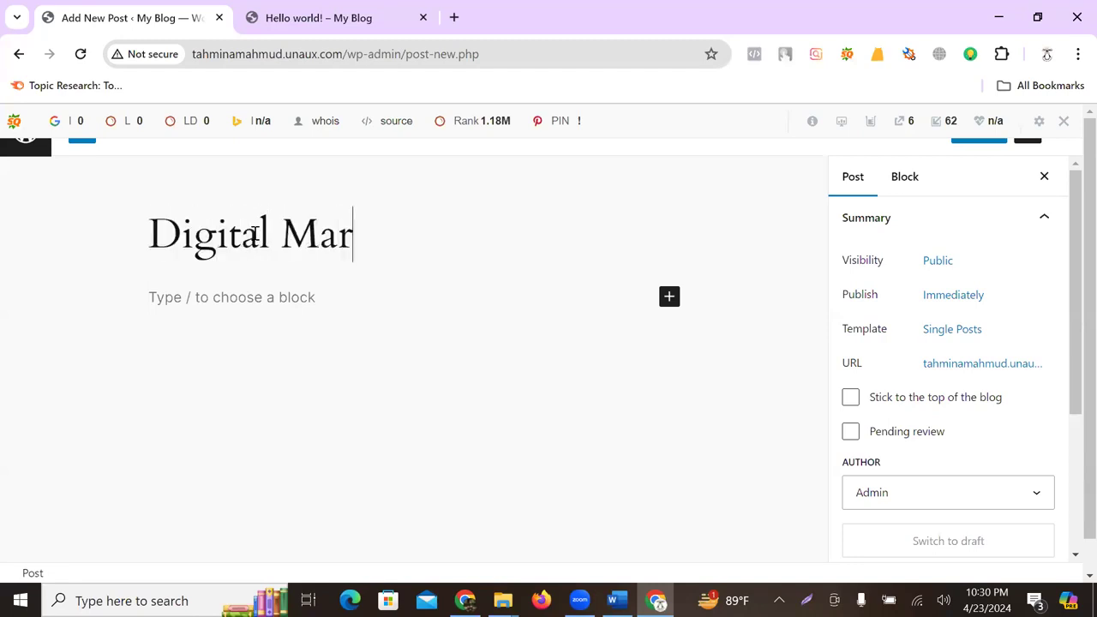
text(keting)
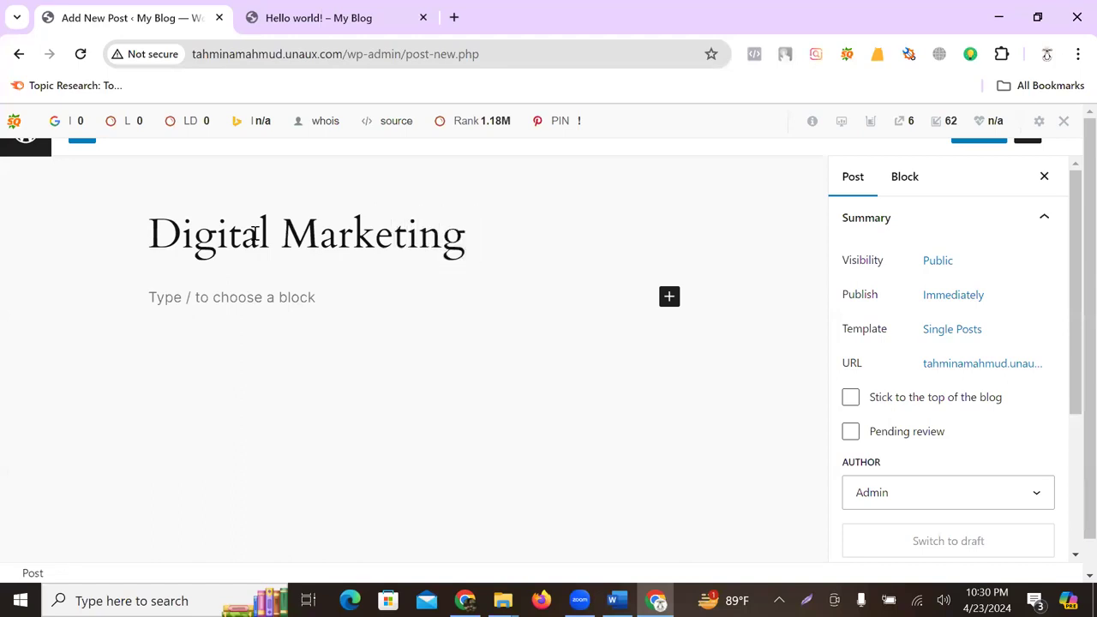
- Insert an Image block below the title and upload the Keyword Research image file 3
click(203, 298)
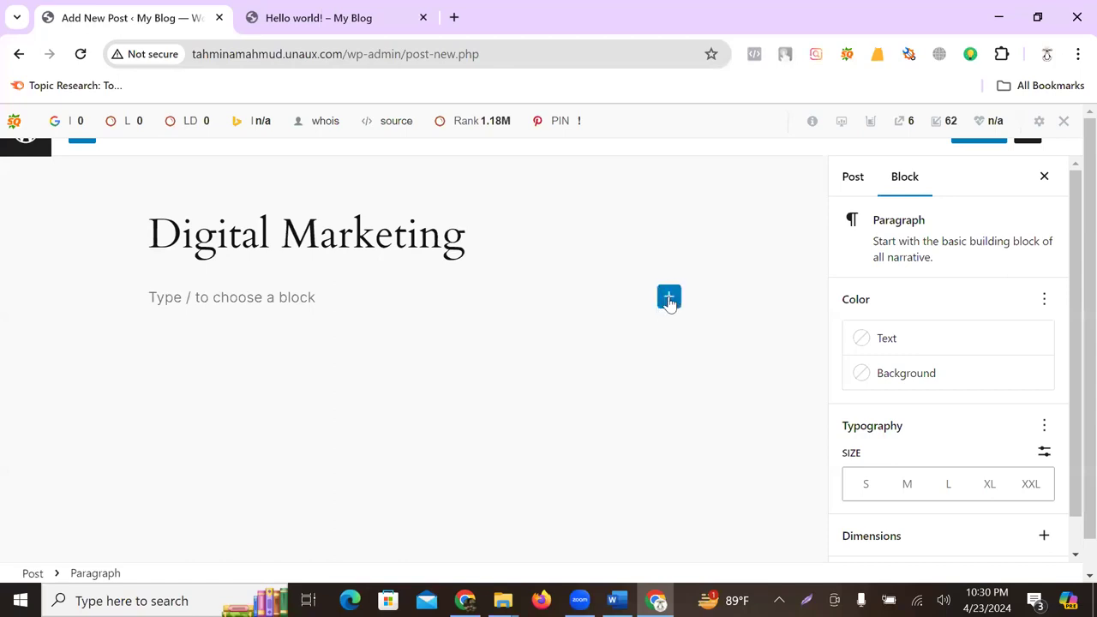
click(669, 298)
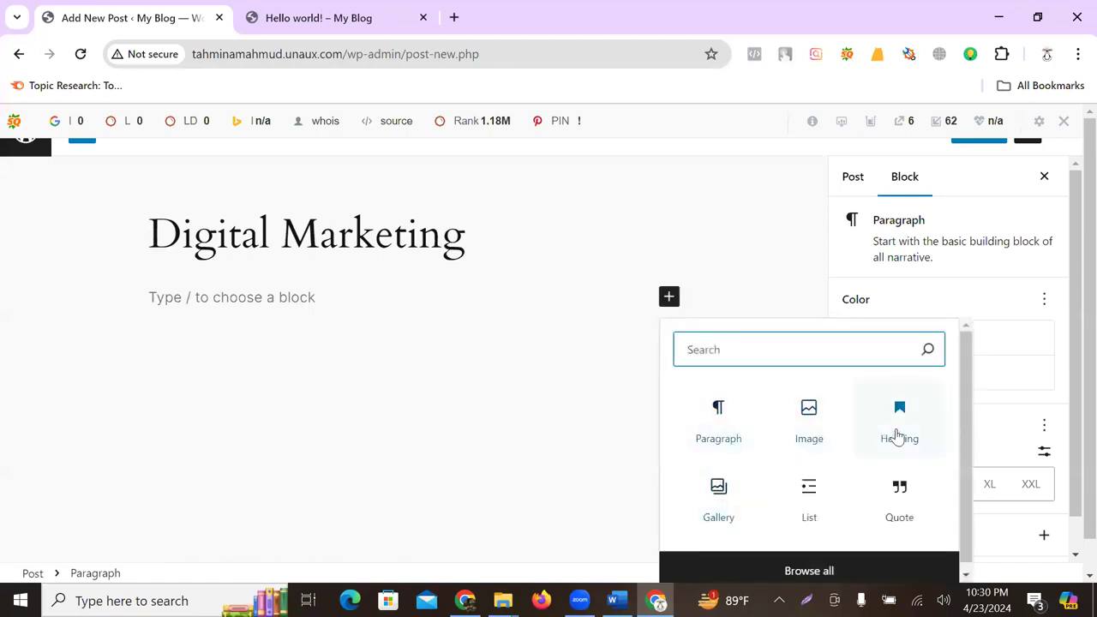
scroll(823, 510, down, 1)
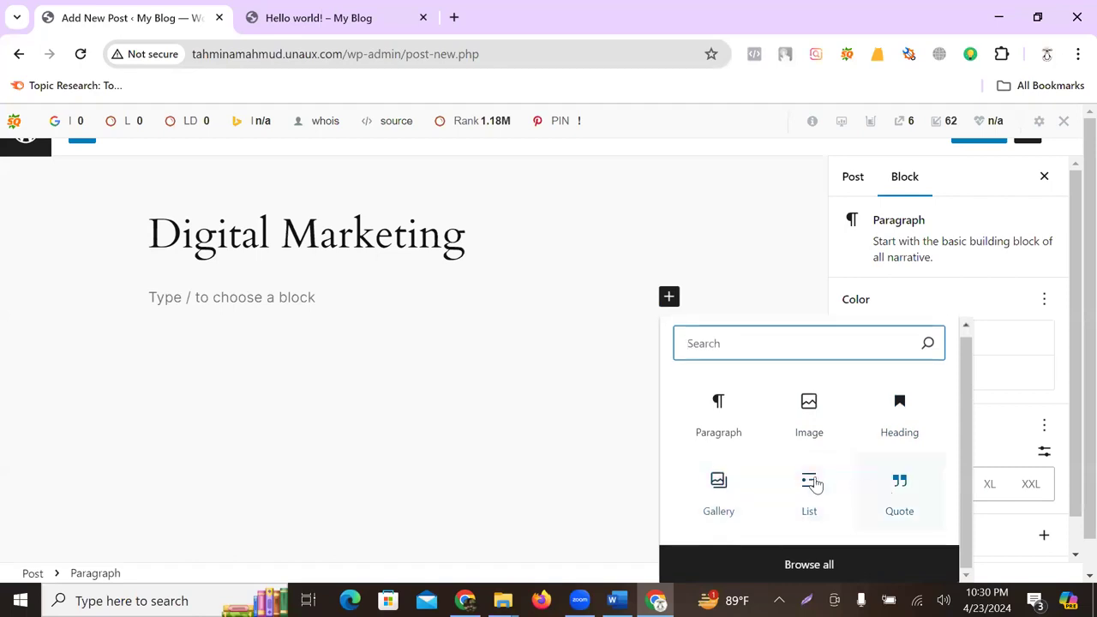
click(810, 420)
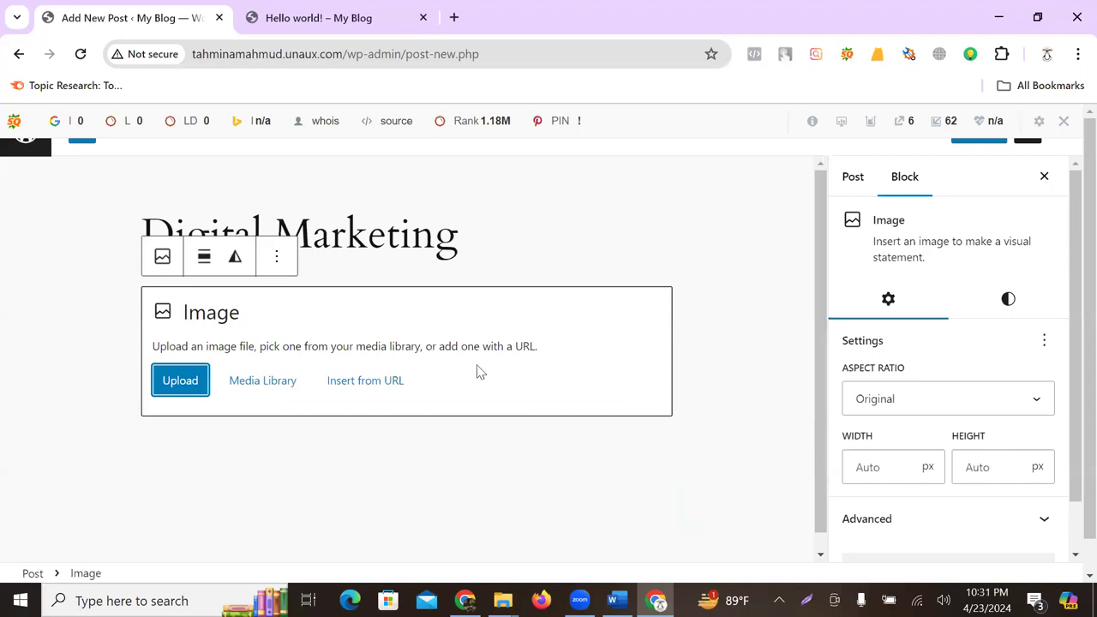
click(193, 386)
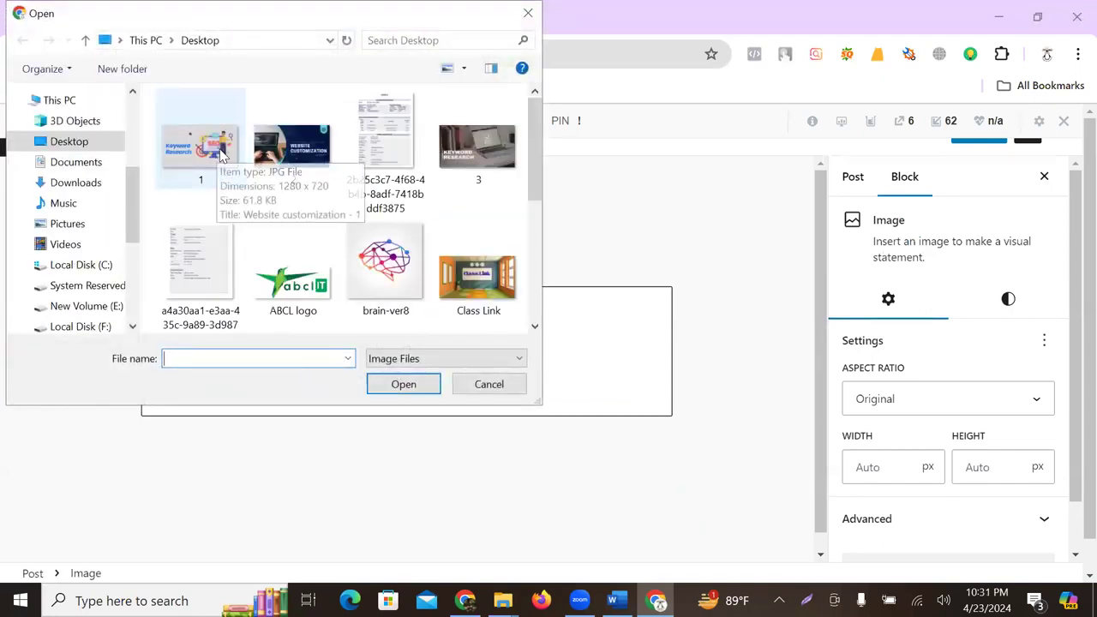
click(478, 146)
click(415, 384)
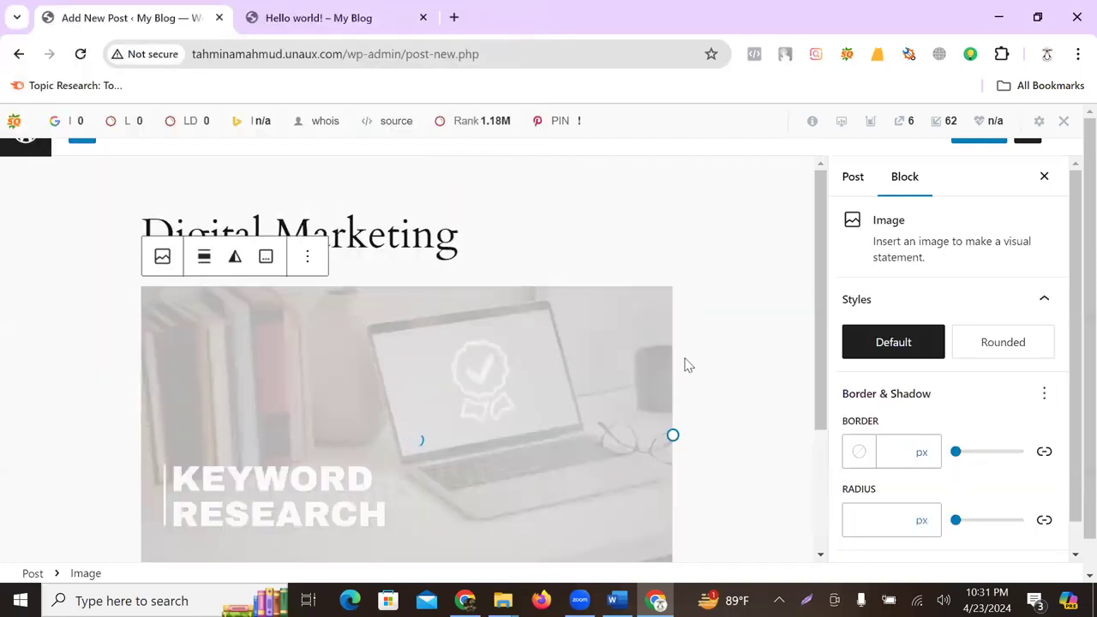
- Add an empty Paragraph block below the image
scroll(588, 388, down, 2)
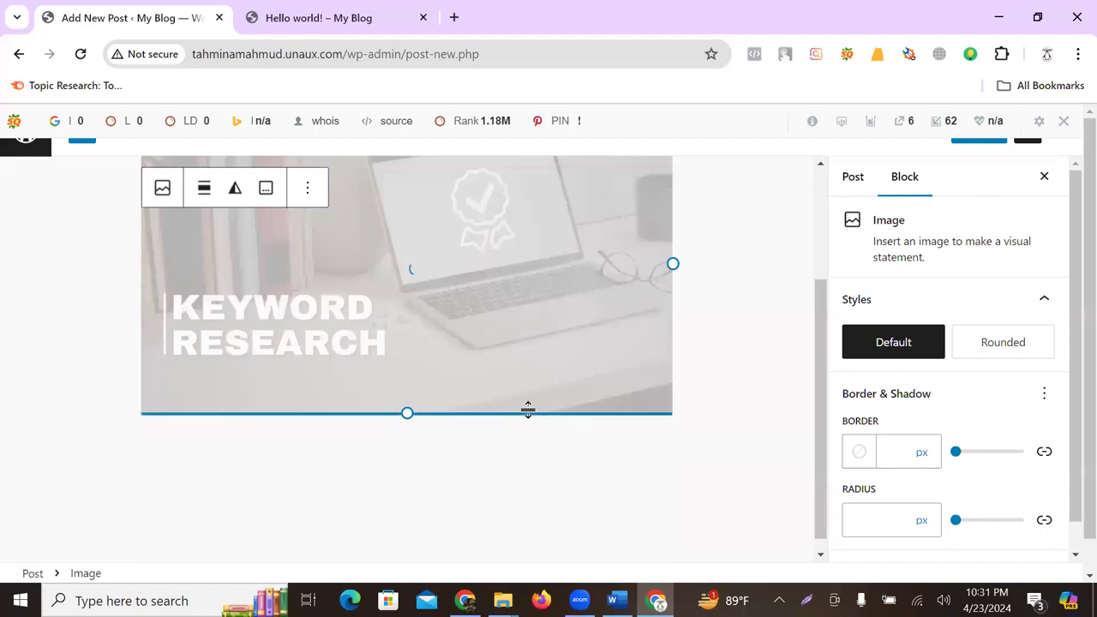
click(292, 433)
click(663, 441)
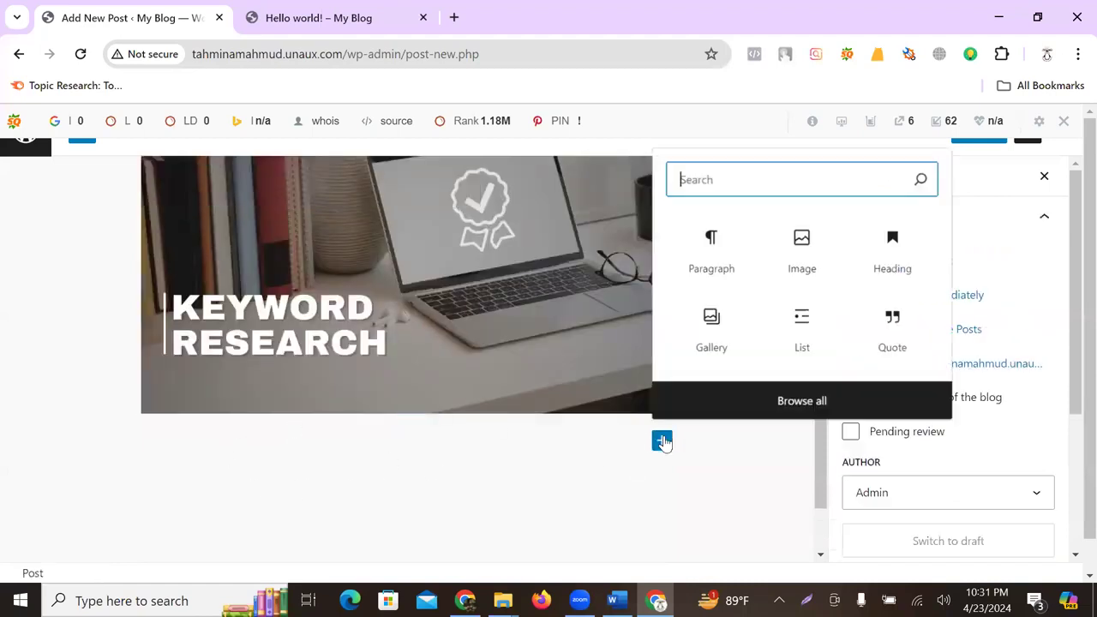
click(725, 253)
- In a new tab on ChatGPT, send the prompt 'write me an article for digital marketing'
click(454, 17)
text(ch)
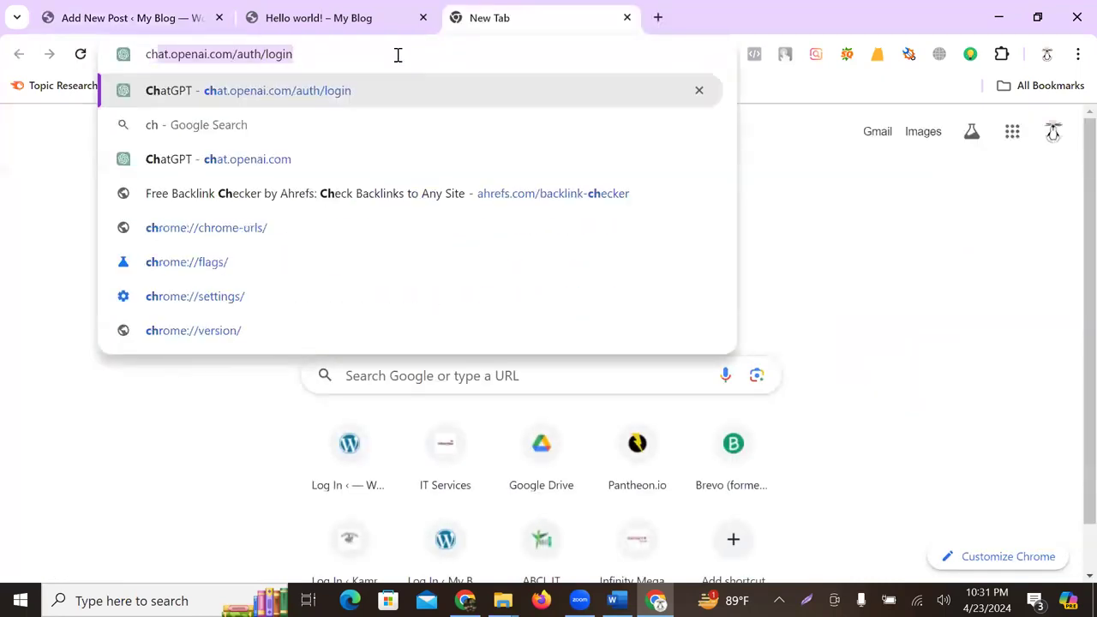
key(Return)
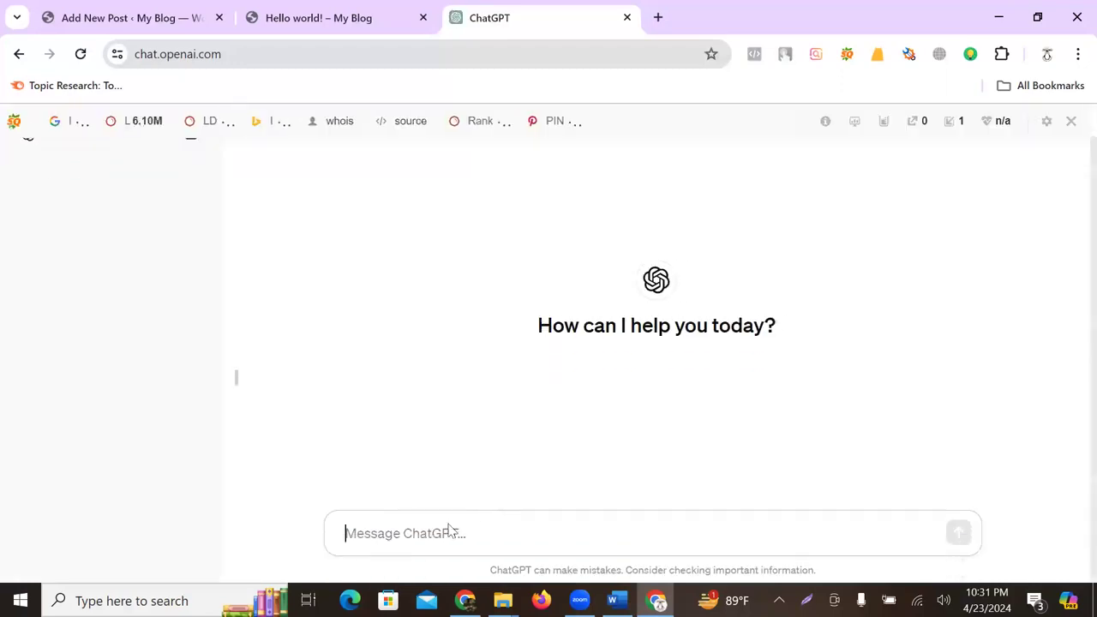
text(write me an)
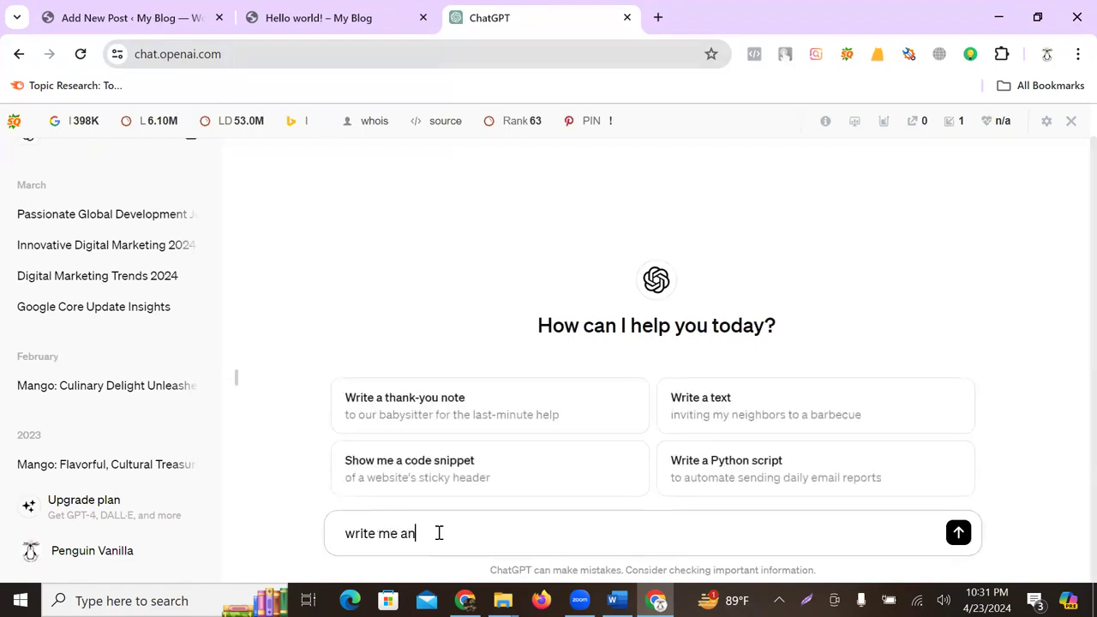
text( article for digi)
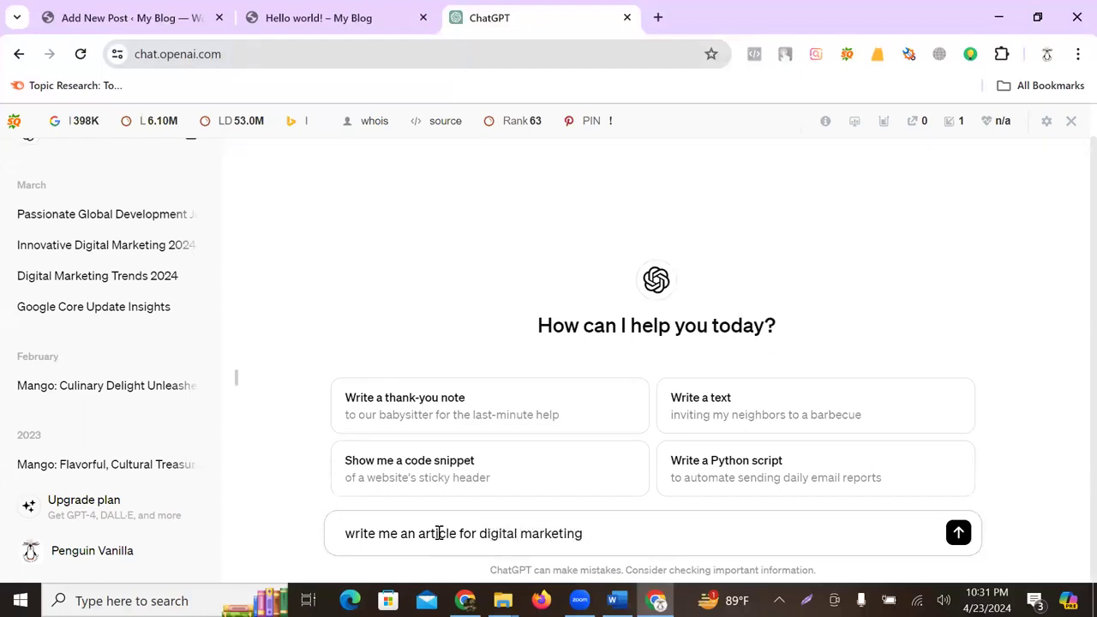
text(tal marketing)
key(Return)
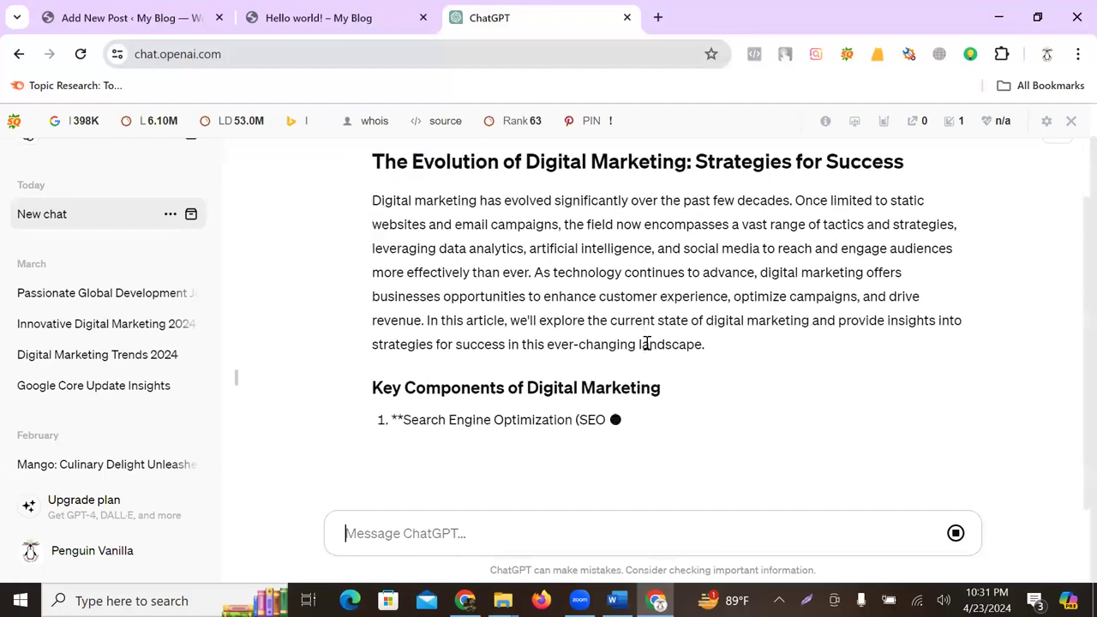
- Select the generated article's text from the introduction through the key components list
scroll(467, 288, up, 3)
scroll(421, 331, down, 4)
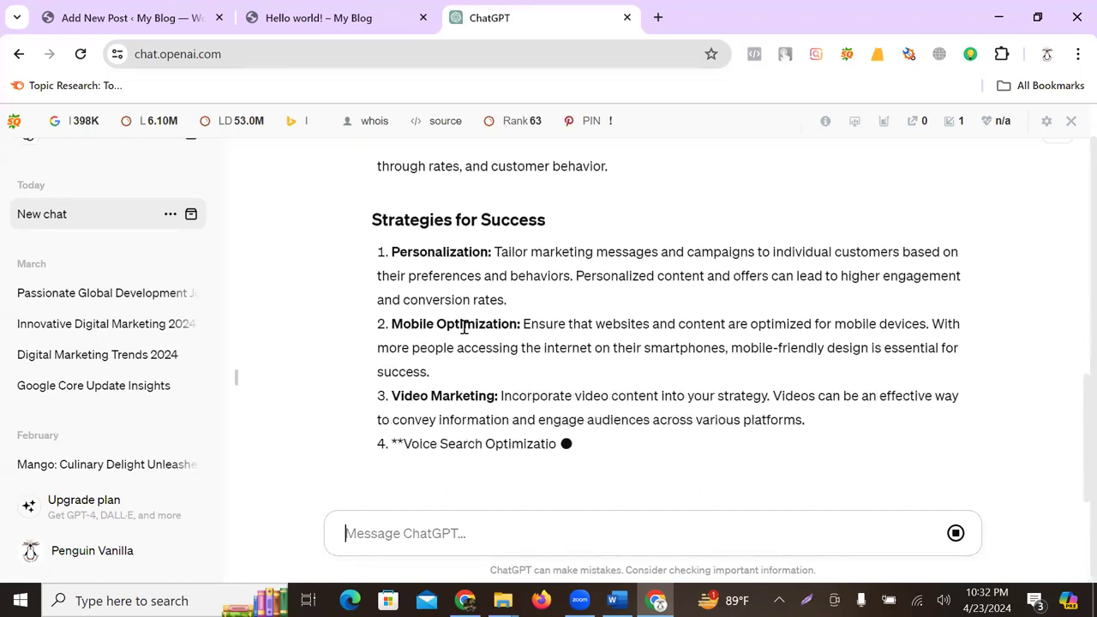
scroll(505, 326, up, 15)
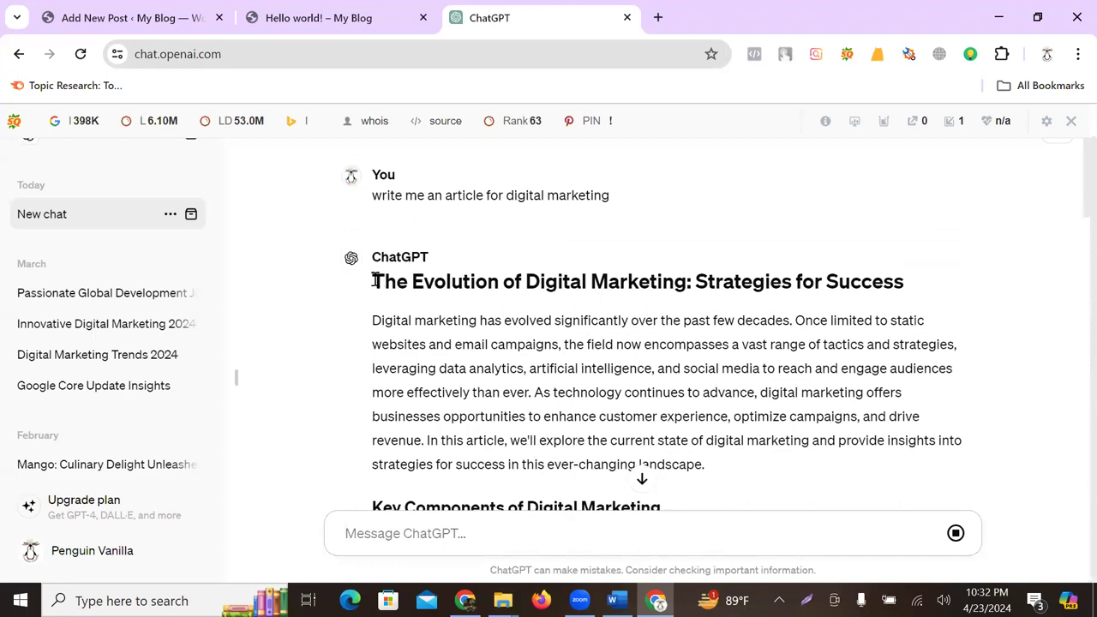
drag(372, 317, 620, 350)
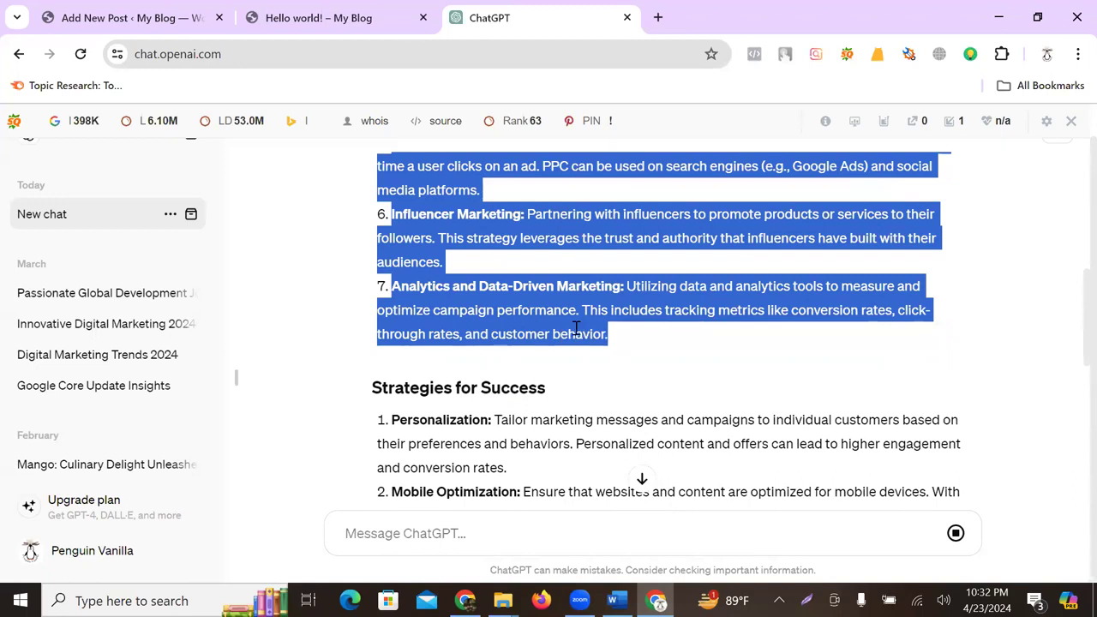
- Paste the numbered digital marketing components list into the Digital Marketing post
key(ctrl+shift+Tab)
key(ctrl+shift+Tab)
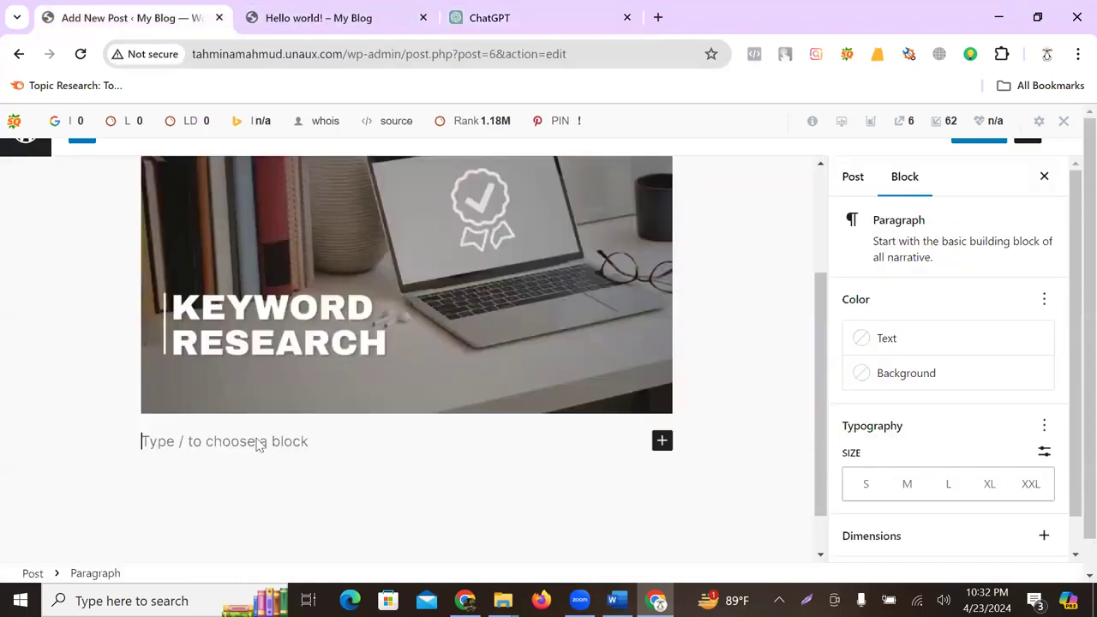
key(ctrl+v)
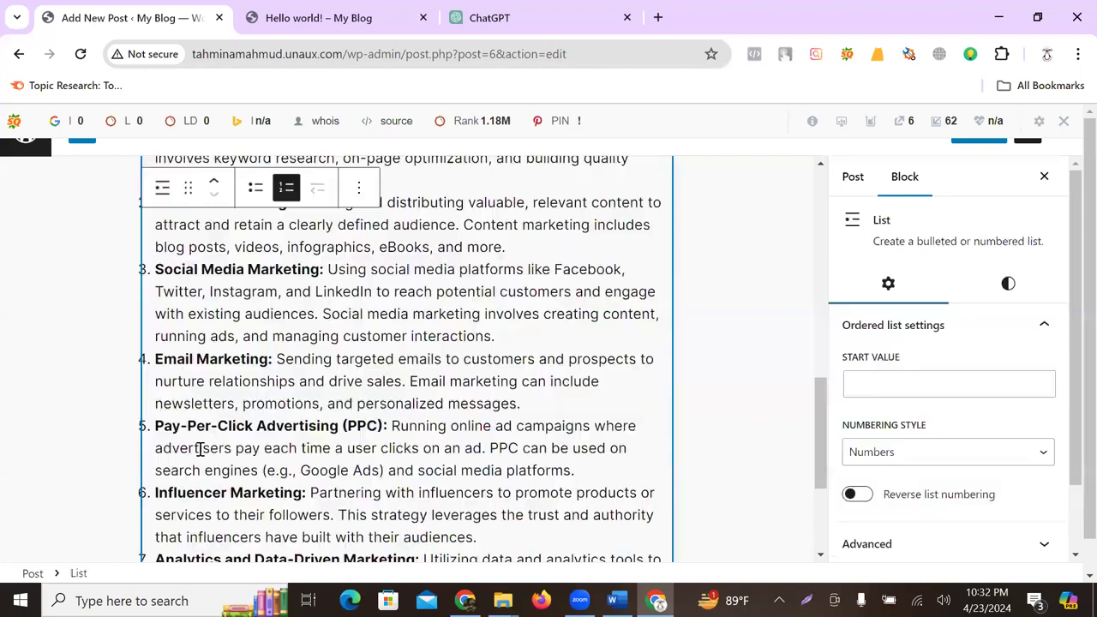
click(712, 369)
scroll(366, 427, up, 3)
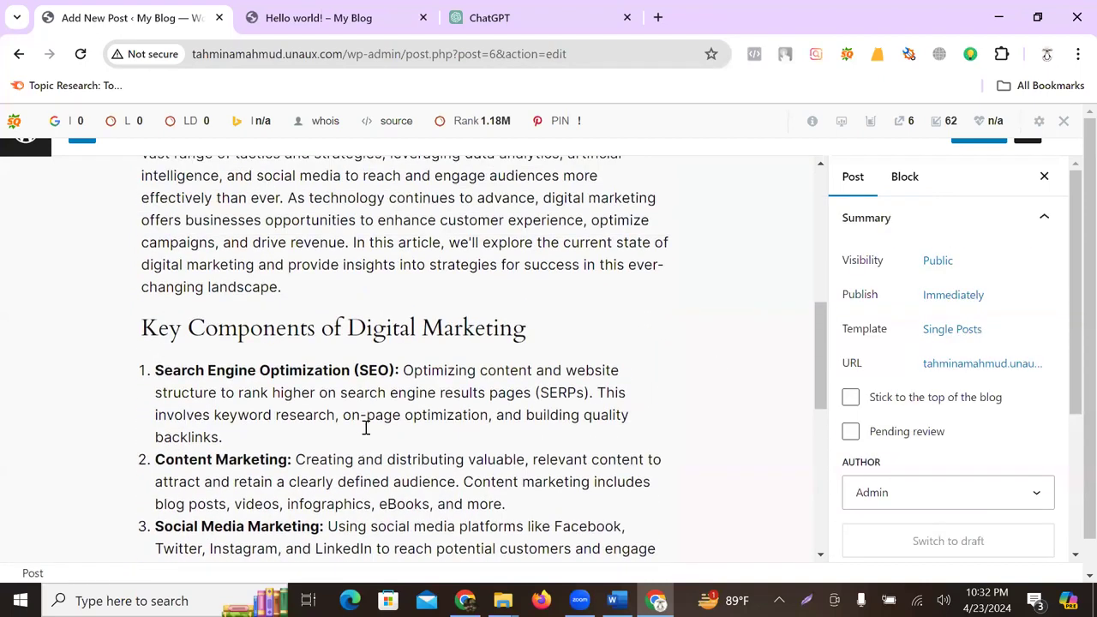
scroll(366, 427, up, 3)
scroll(296, 500, down, 1)
click(296, 500)
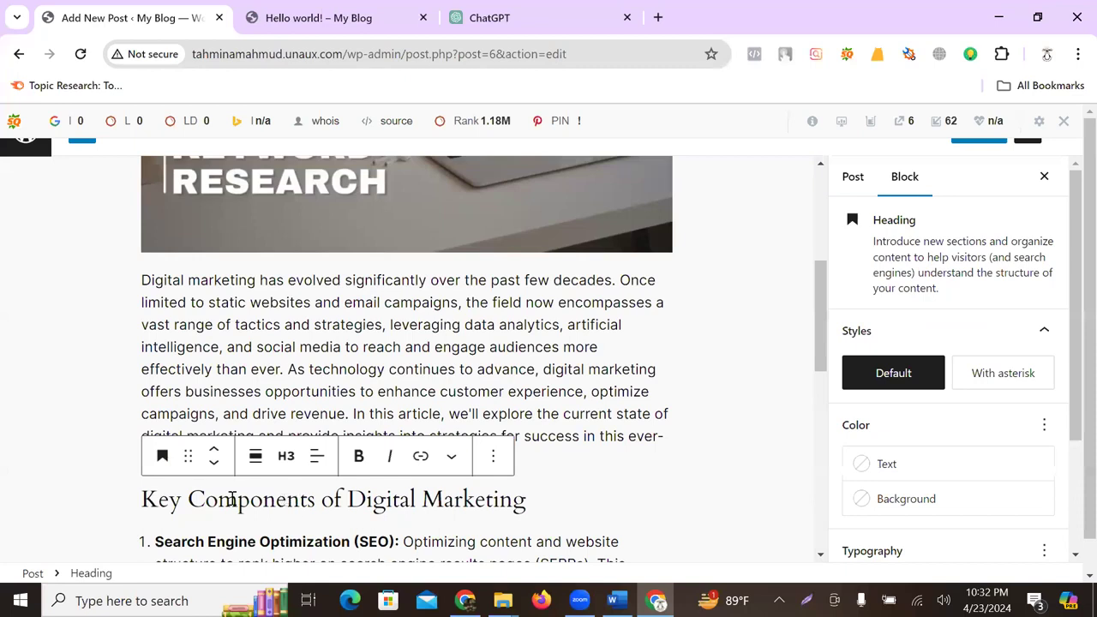
scroll(326, 502, down, 8)
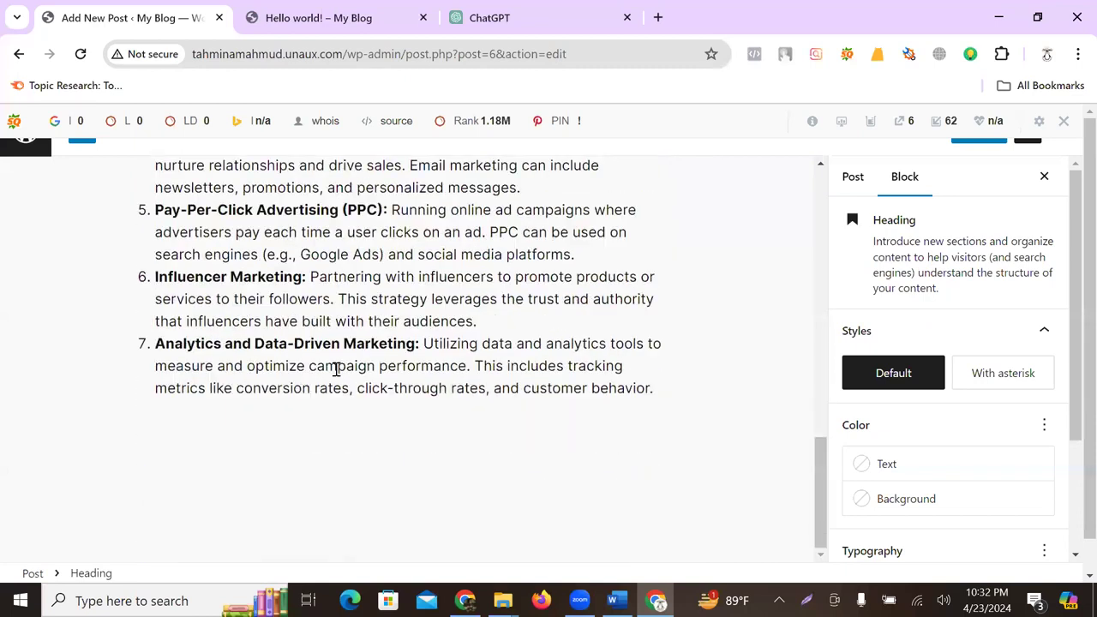
scroll(459, 356, up, 12)
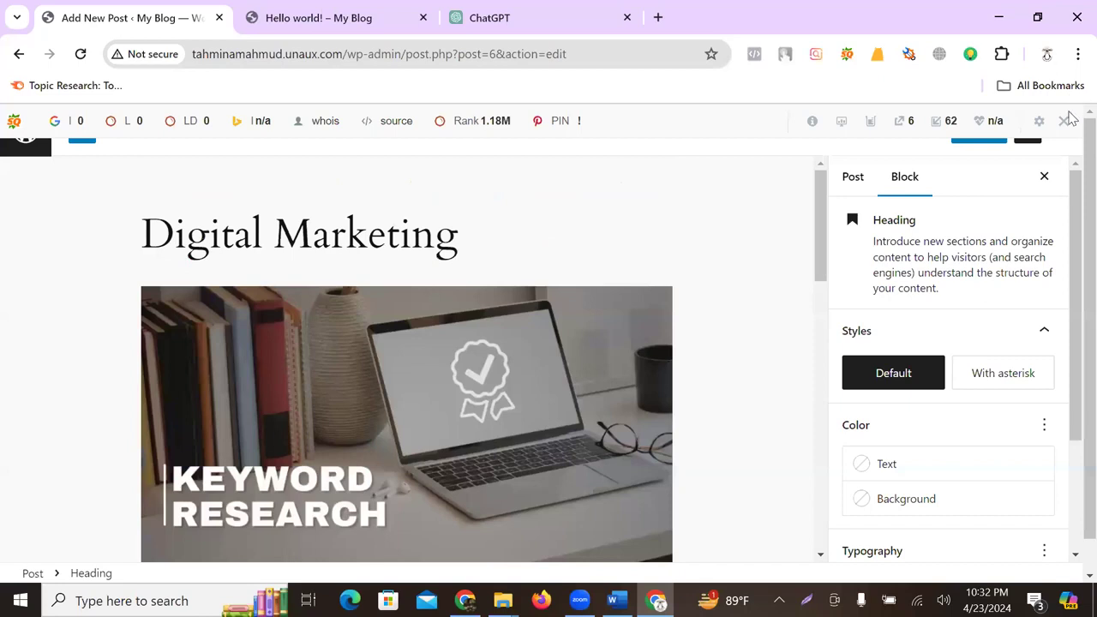
- Turn off the SEO bar, publish the post, then select the Hello world! URL path
click(1065, 120)
click(842, 190)
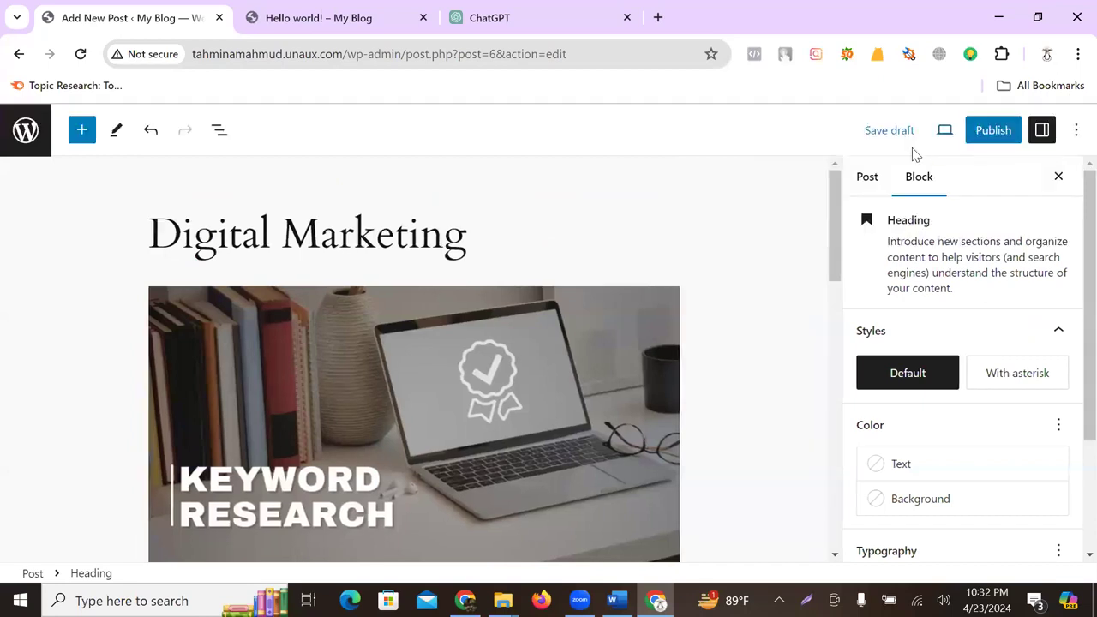
click(996, 133)
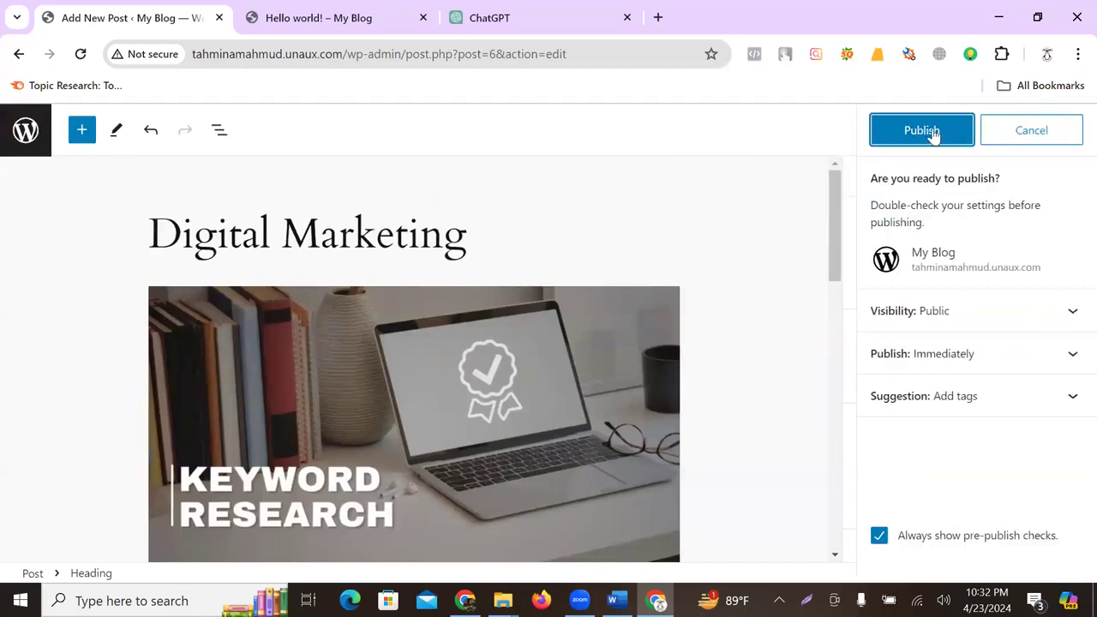
click(933, 135)
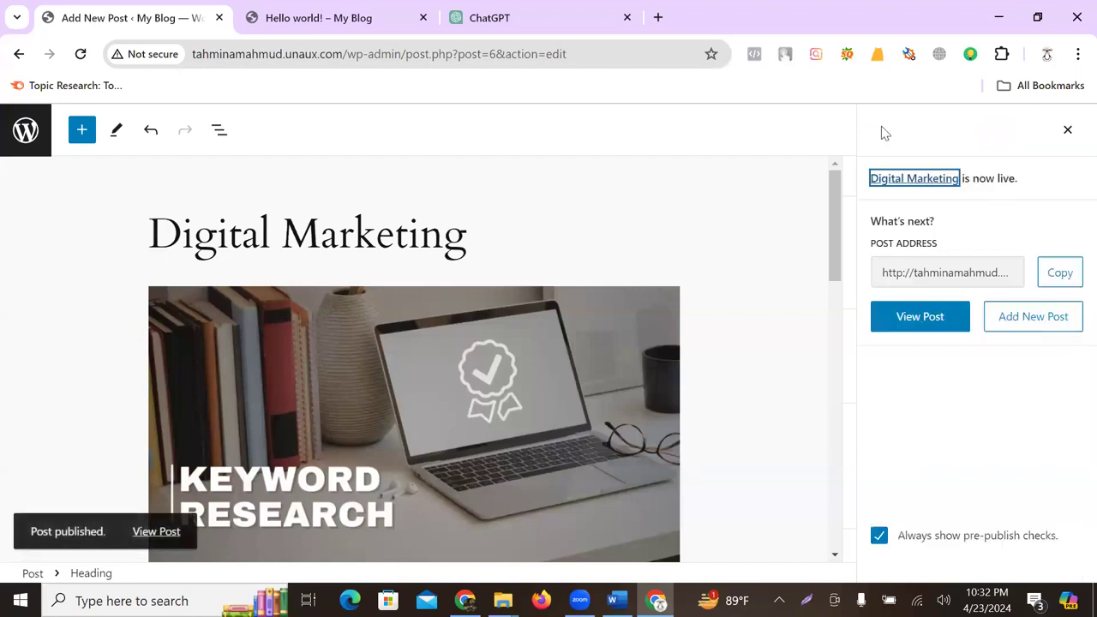
click(312, 17)
drag(338, 53, 585, 49)
- Load the site homepage, open the Digital Marketing post under Watch, Read, Listen, and read it
key(BackSpace)
key(Return)
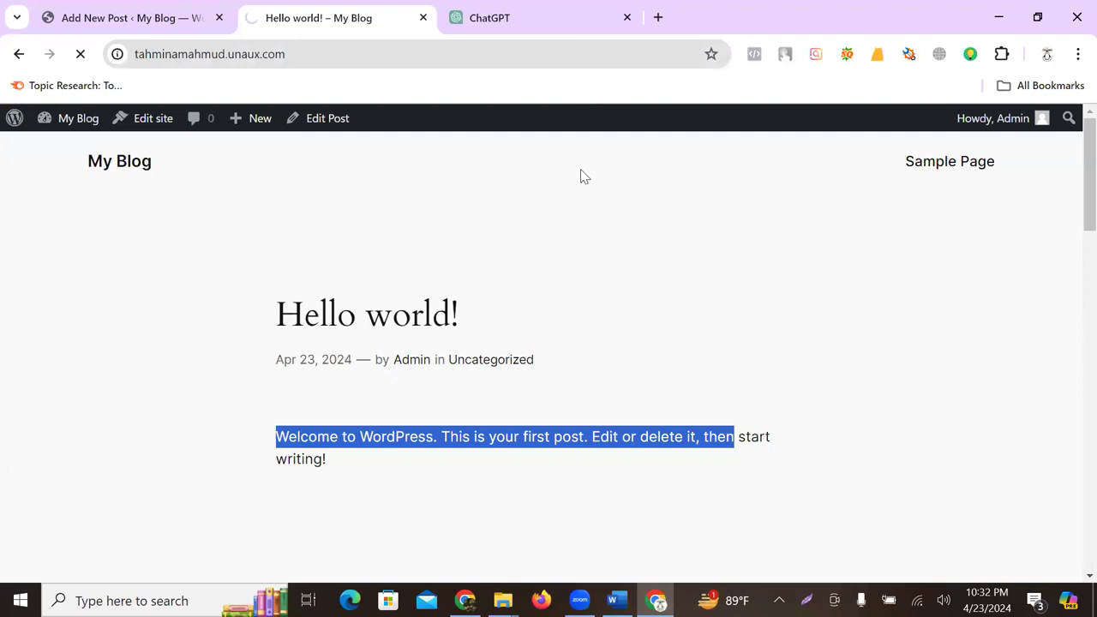
scroll(595, 257, down, 10)
scroll(515, 232, down, 15)
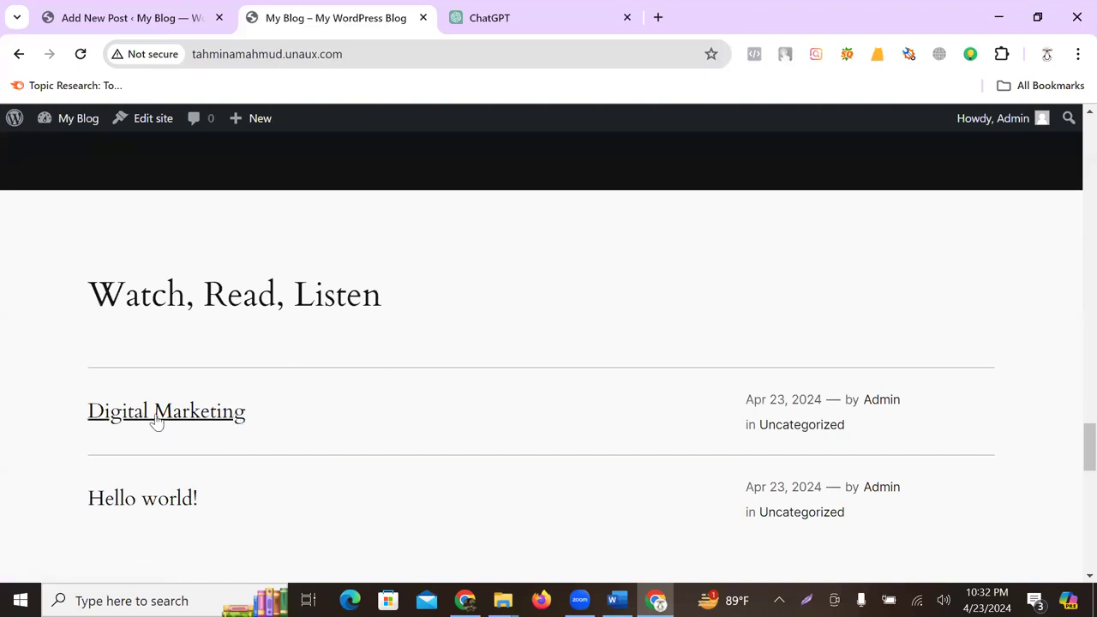
click(196, 414)
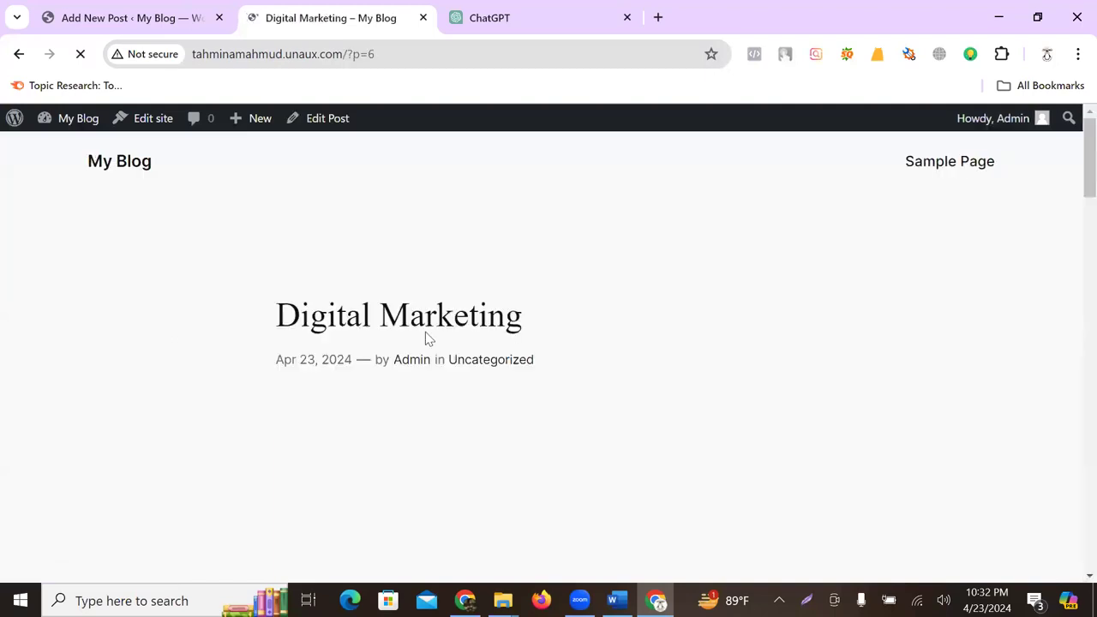
scroll(452, 331, down, 6)
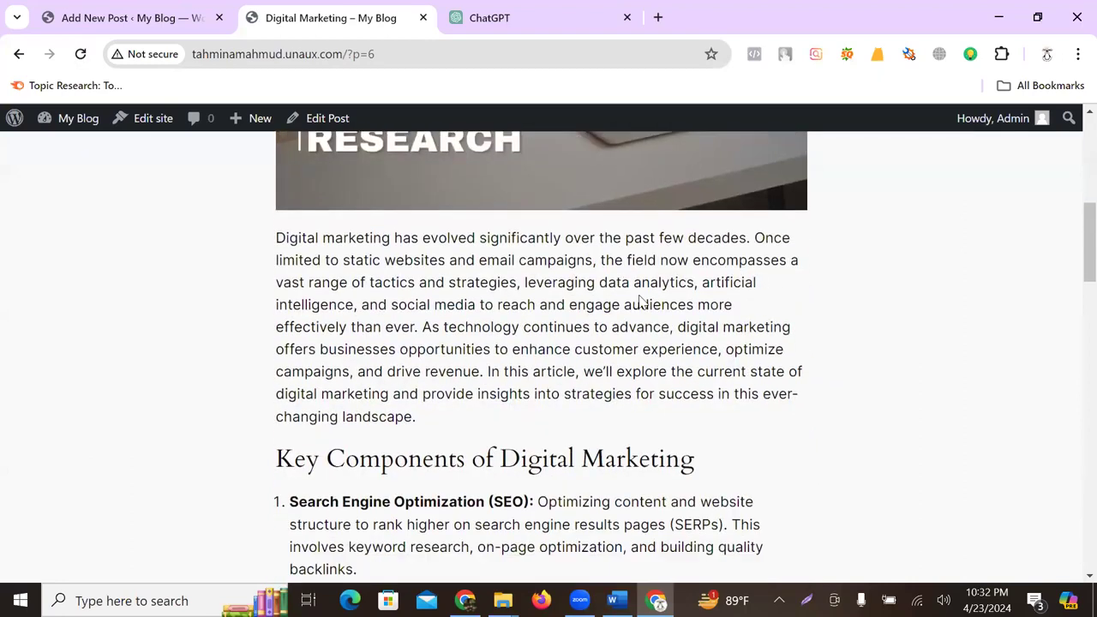
scroll(673, 285, down, 12)
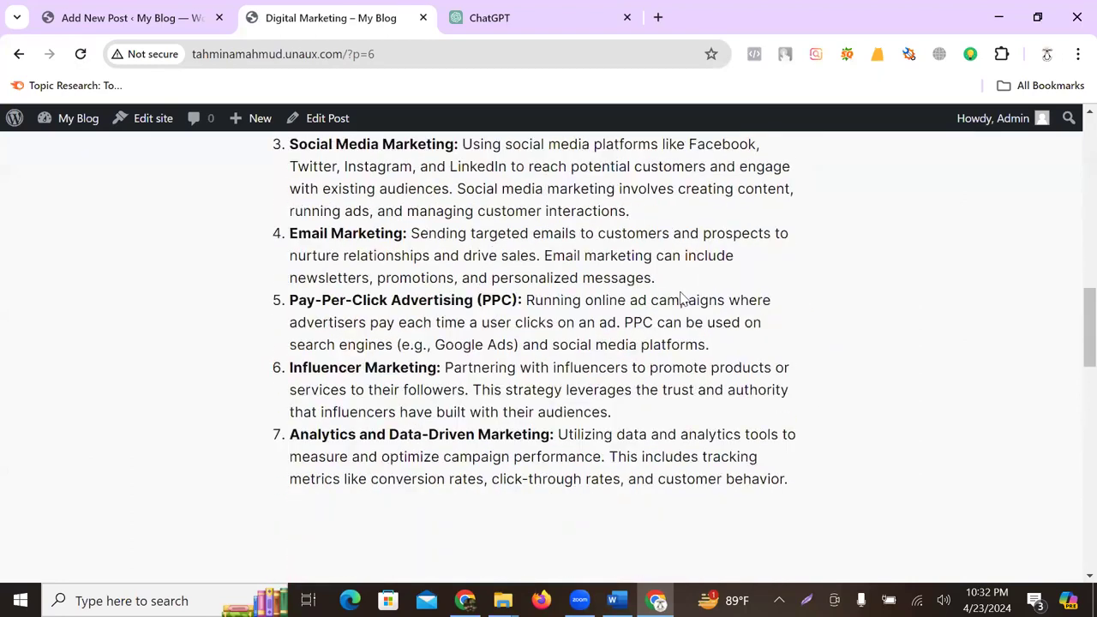
scroll(685, 322, up, 18)
scroll(693, 341, down, 7)
scroll(693, 341, down, 10)
- Post the comment 'This Is virous Comment' in the Leave a Reply box and check it
click(364, 271)
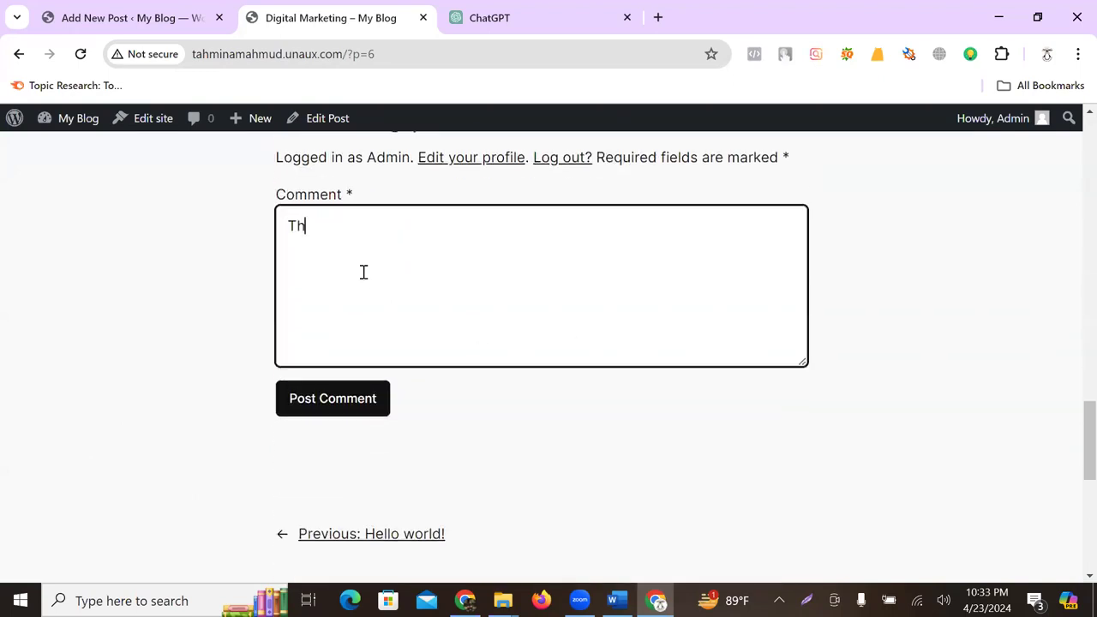
text(This Isvirous)
click(333, 226)
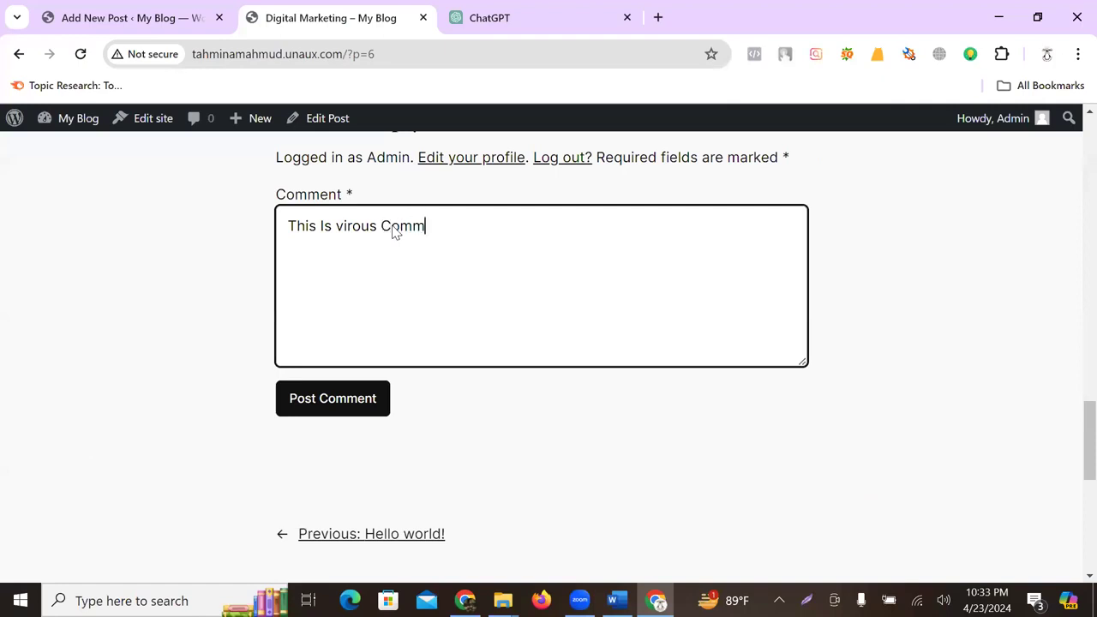
click(319, 399)
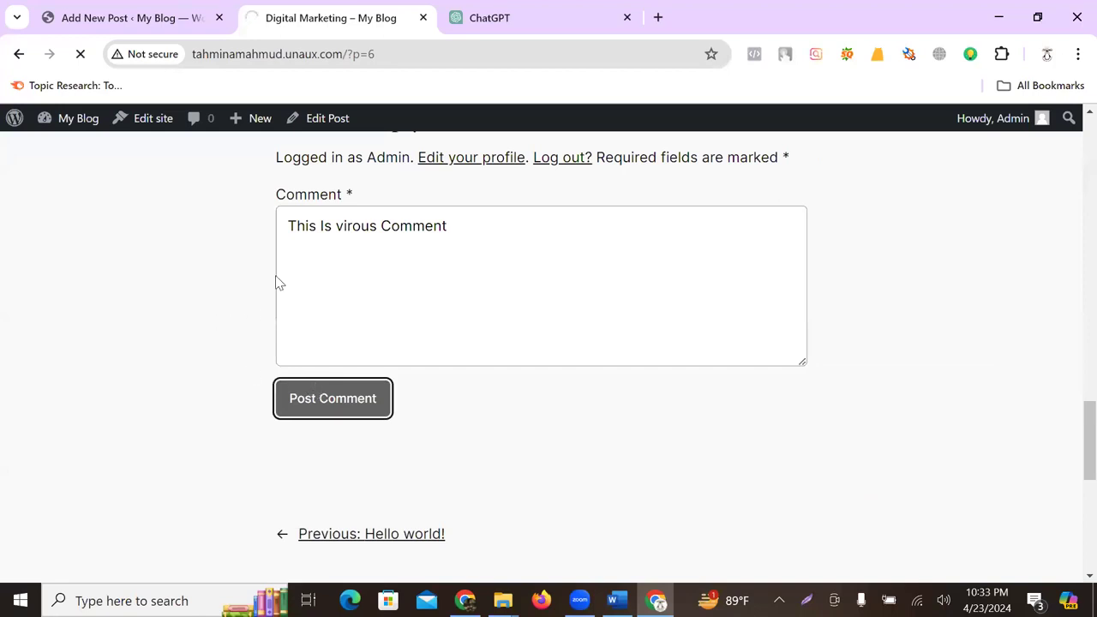
scroll(451, 263, down, 1)
scroll(330, 280, up, 2)
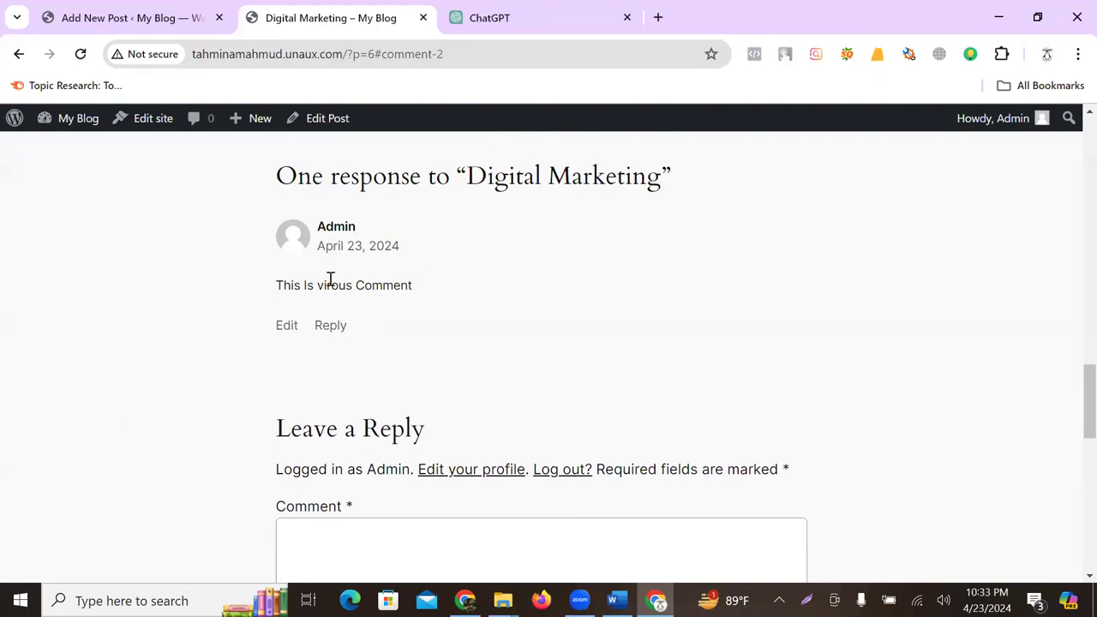
drag(284, 286, 451, 285)
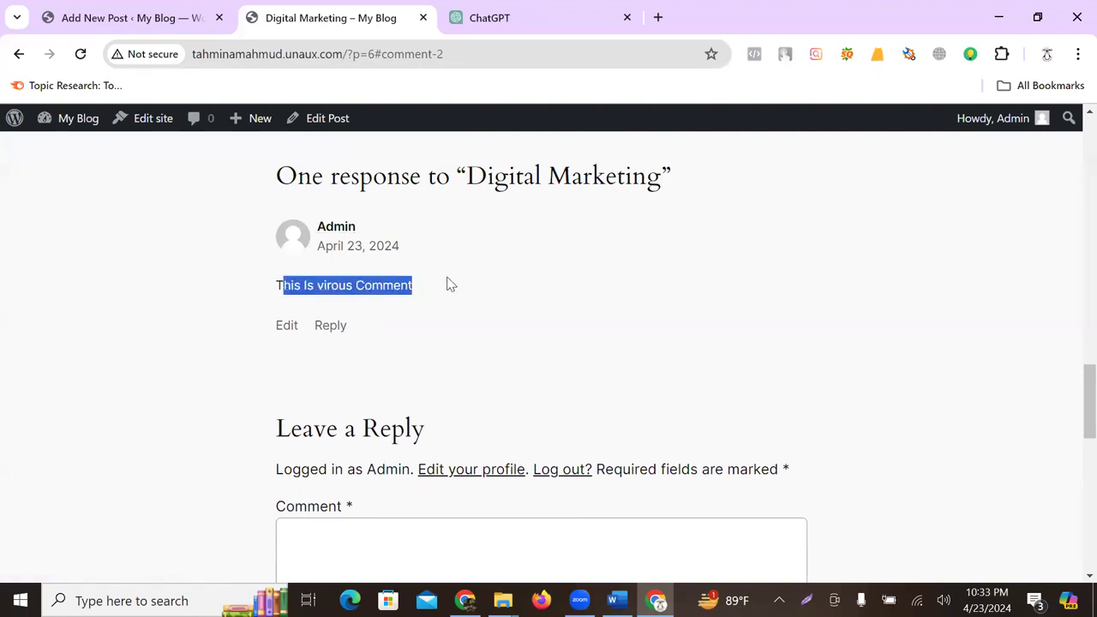
- On the Comments screen, select all comments and apply the Move to Trash bulk action
click(126, 17)
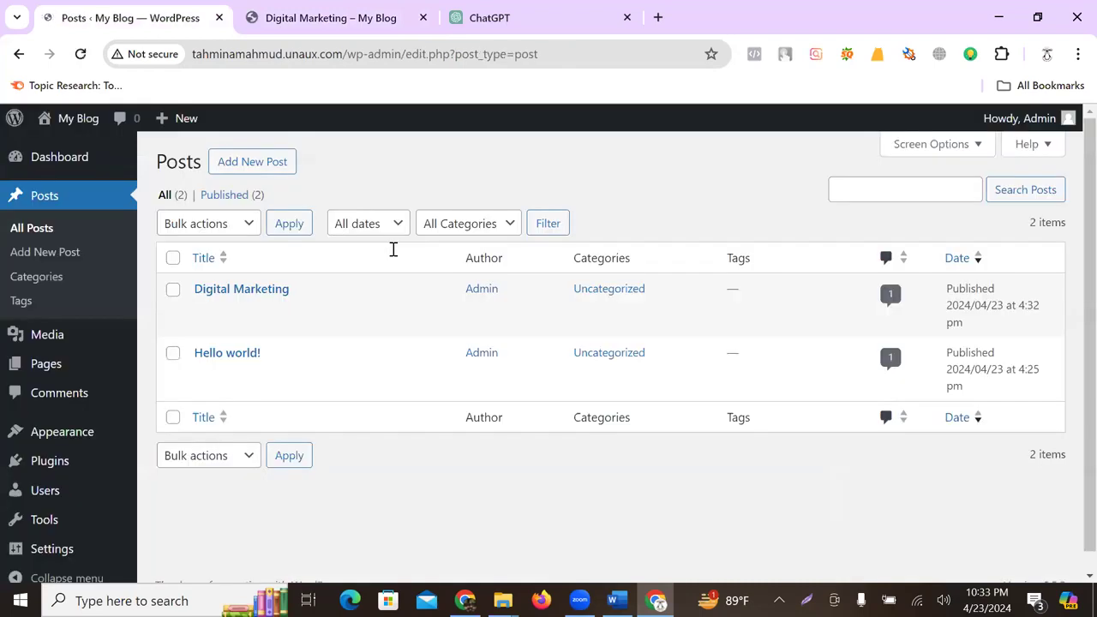
click(60, 392)
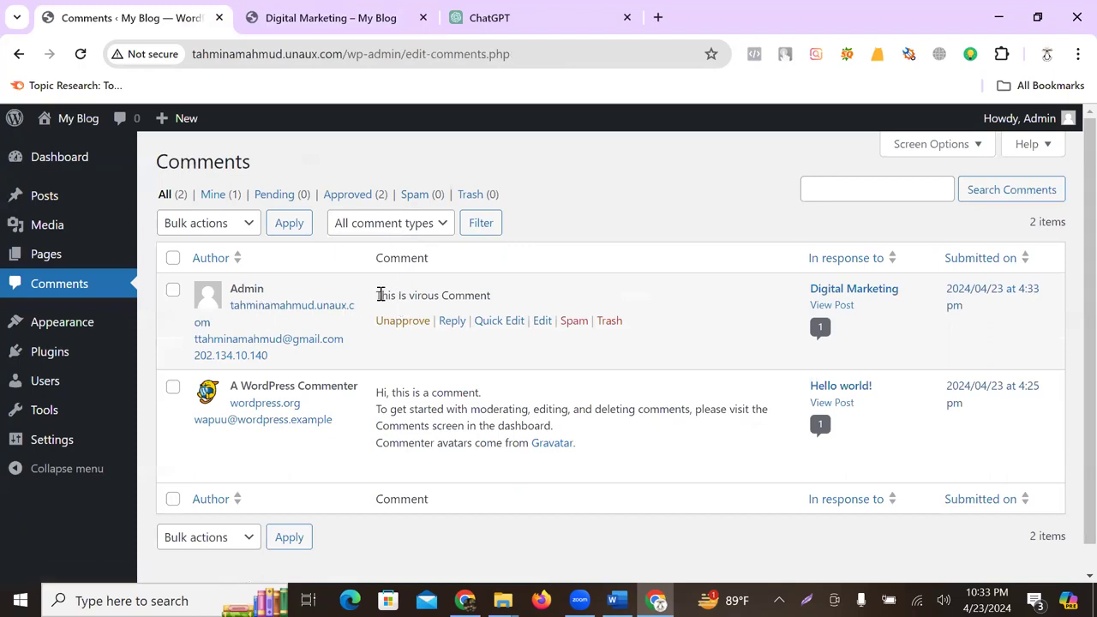
drag(380, 295, 505, 298)
click(570, 299)
click(174, 258)
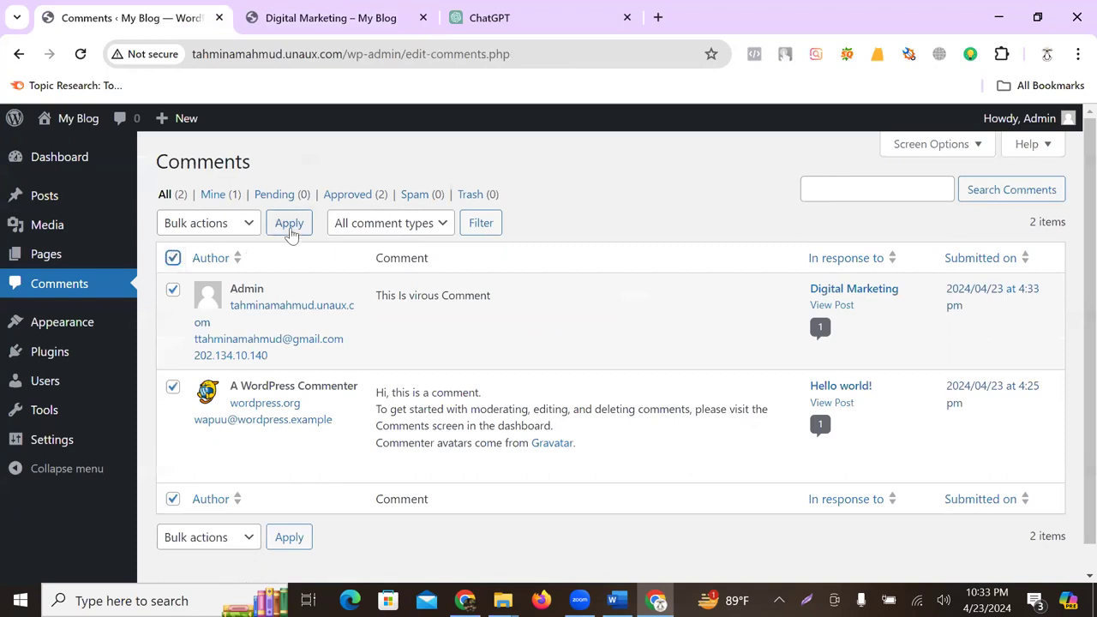
click(236, 225)
click(214, 312)
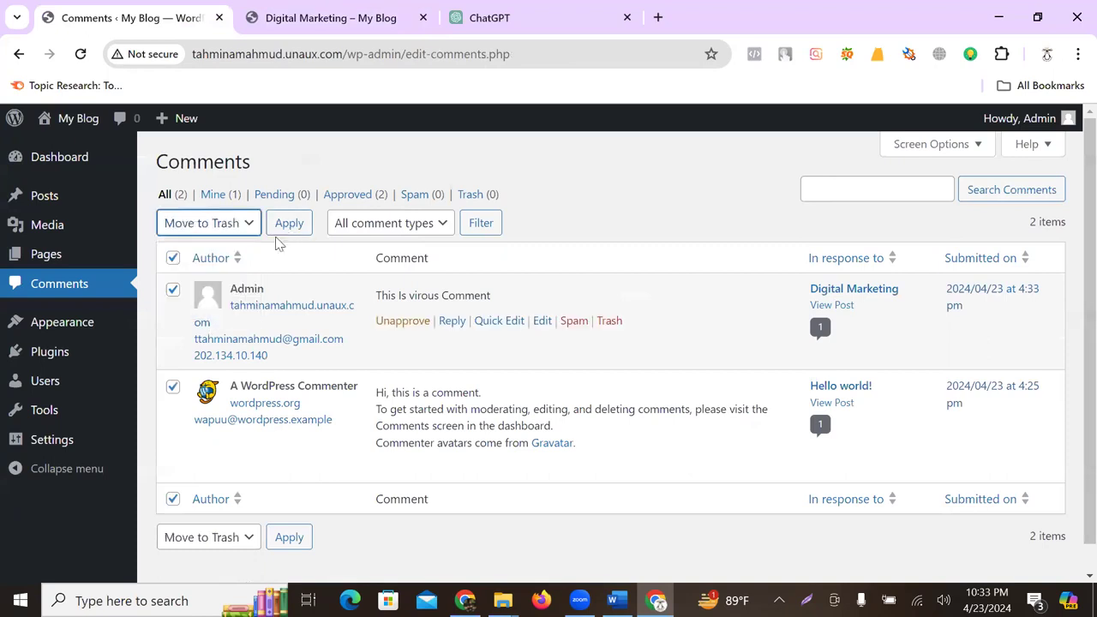
click(288, 224)
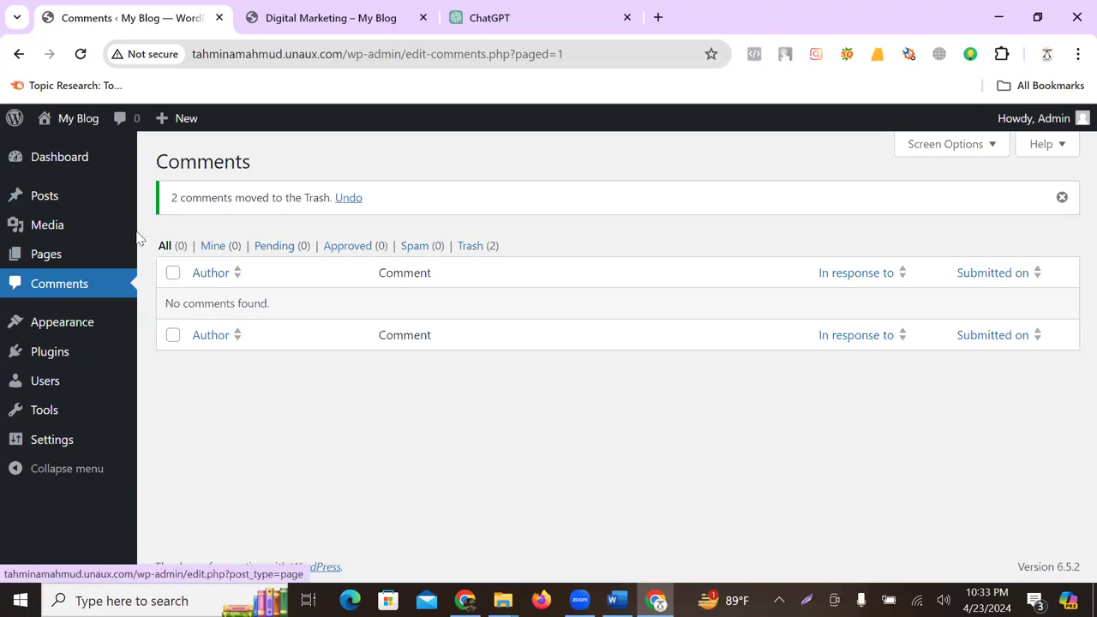
mouse_move(62, 198)
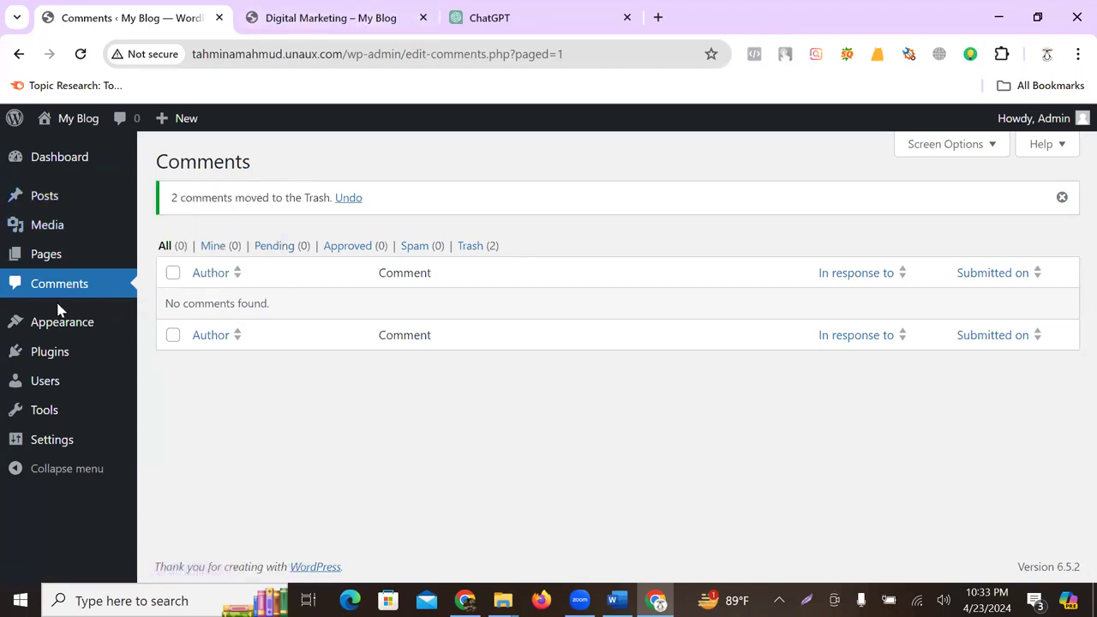
- Browse the Media Library, then open the Pages list showing Privacy Policy and Sample Page
click(51, 228)
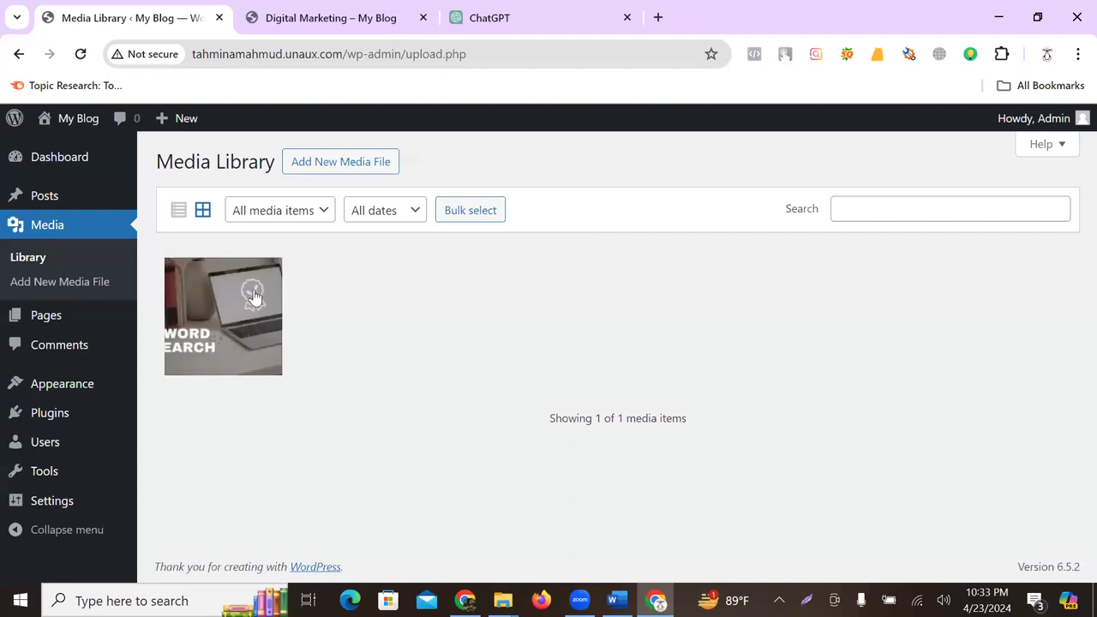
click(47, 315)
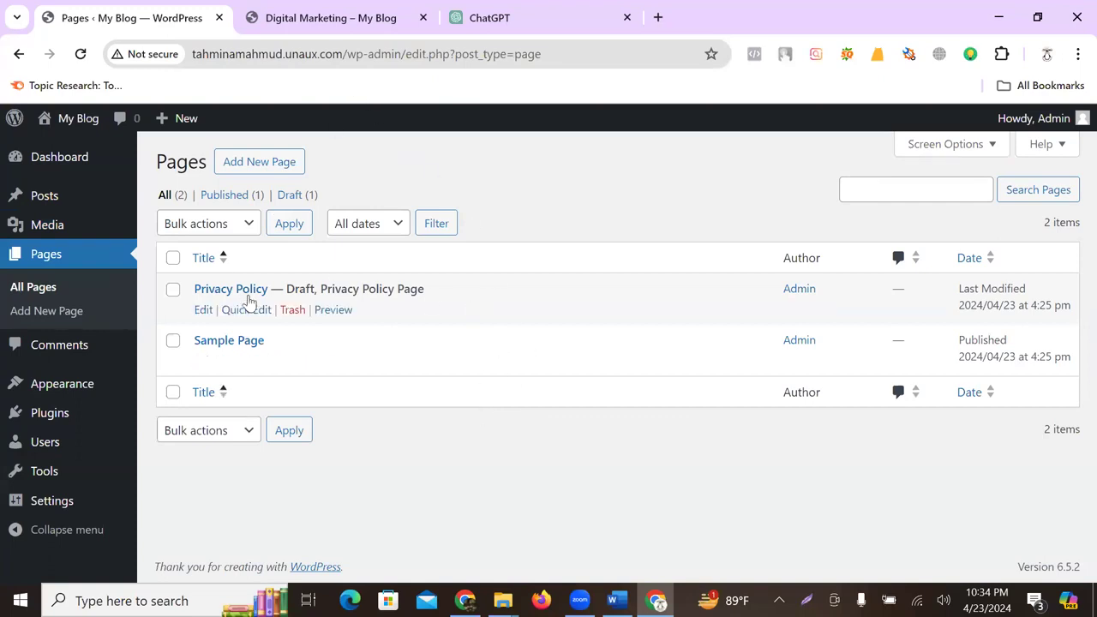
click(360, 19)
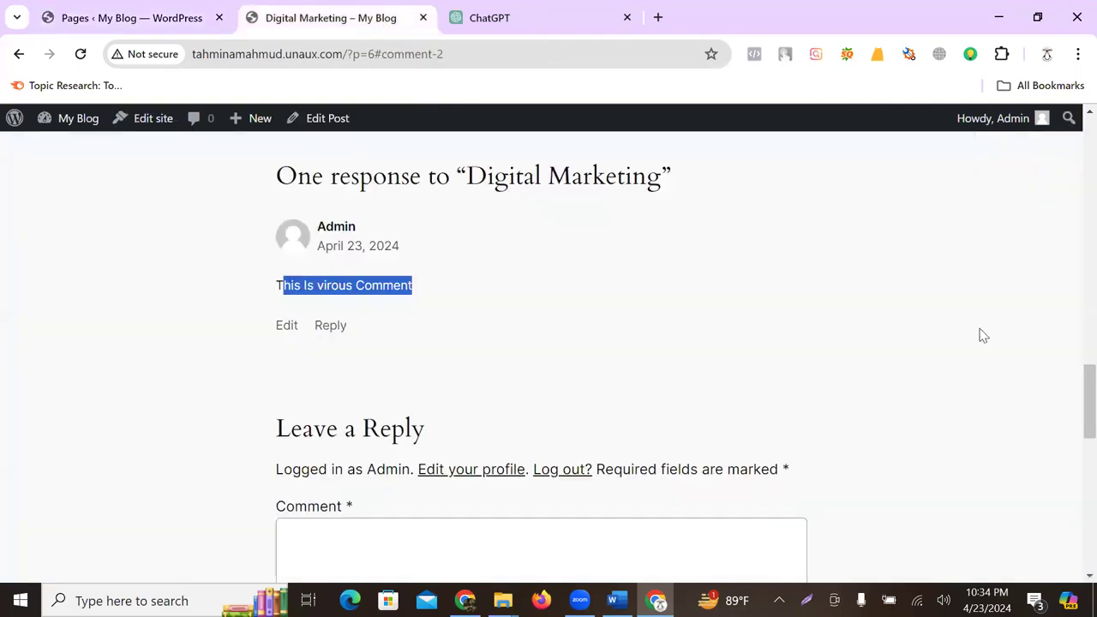
scroll(595, 263, up, 7)
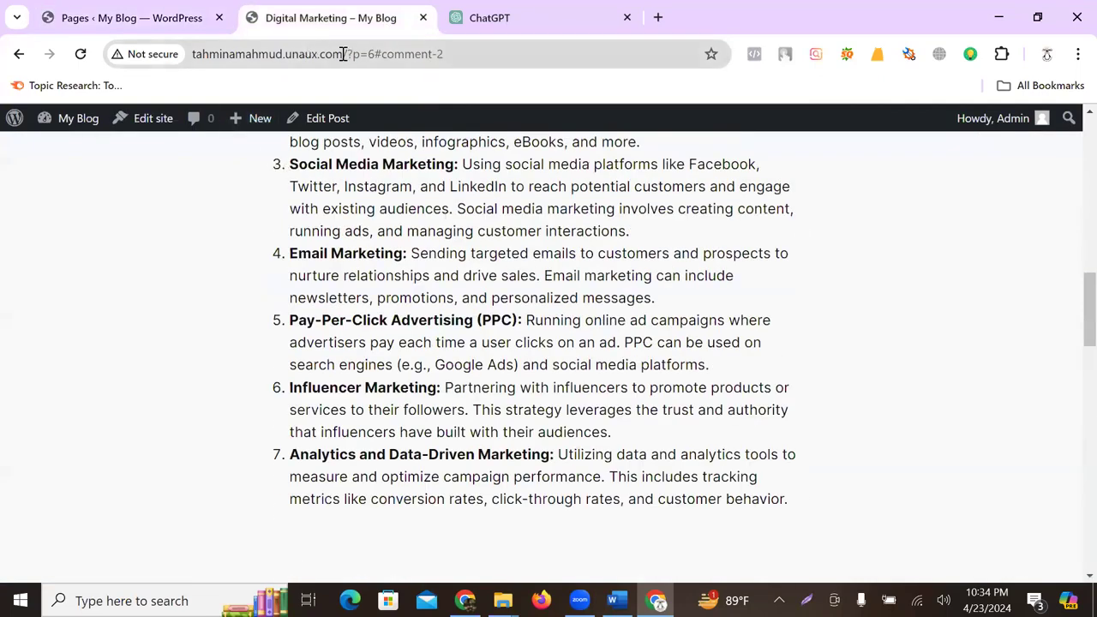
drag(343, 54, 711, 56)
key(BackSpace)
key(Return)
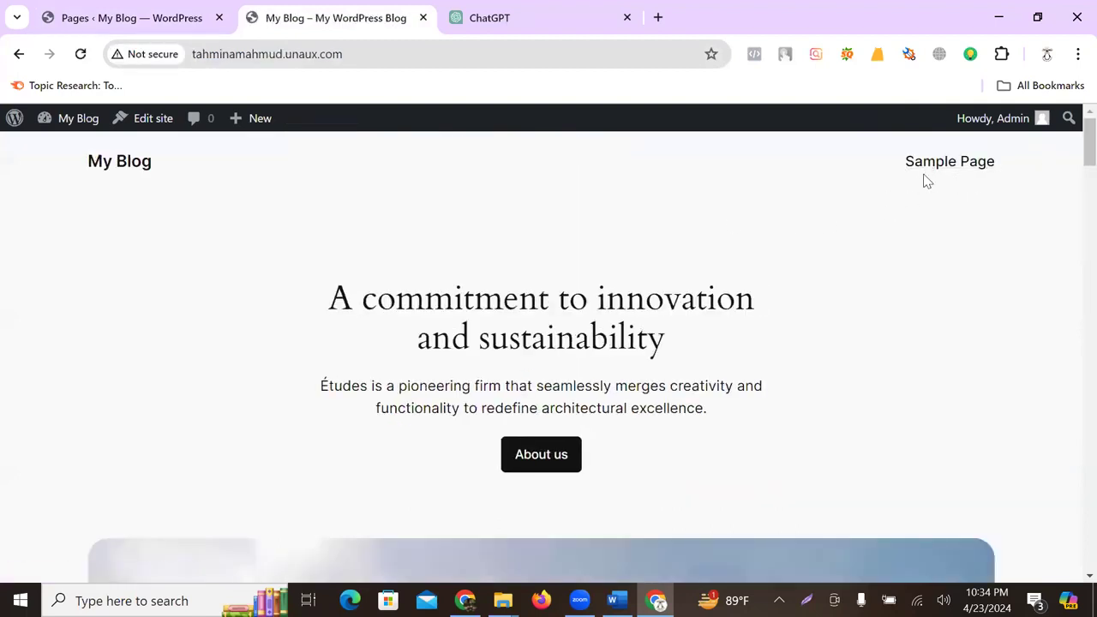
click(120, 17)
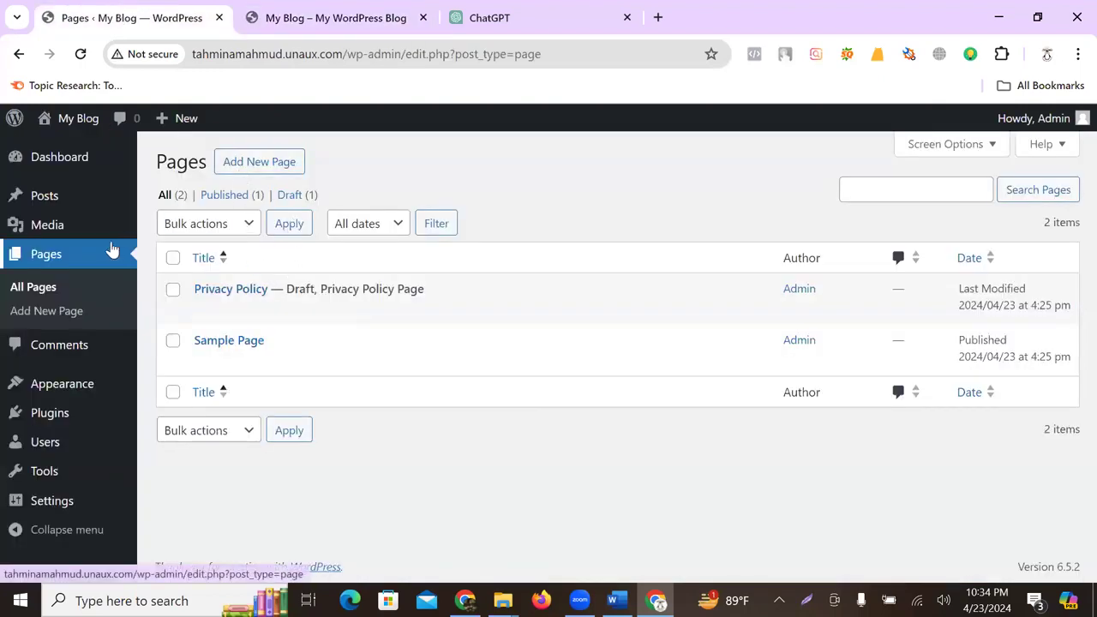
- Create and publish a blank page titled 'Services', then return to the homepage tab
click(258, 162)
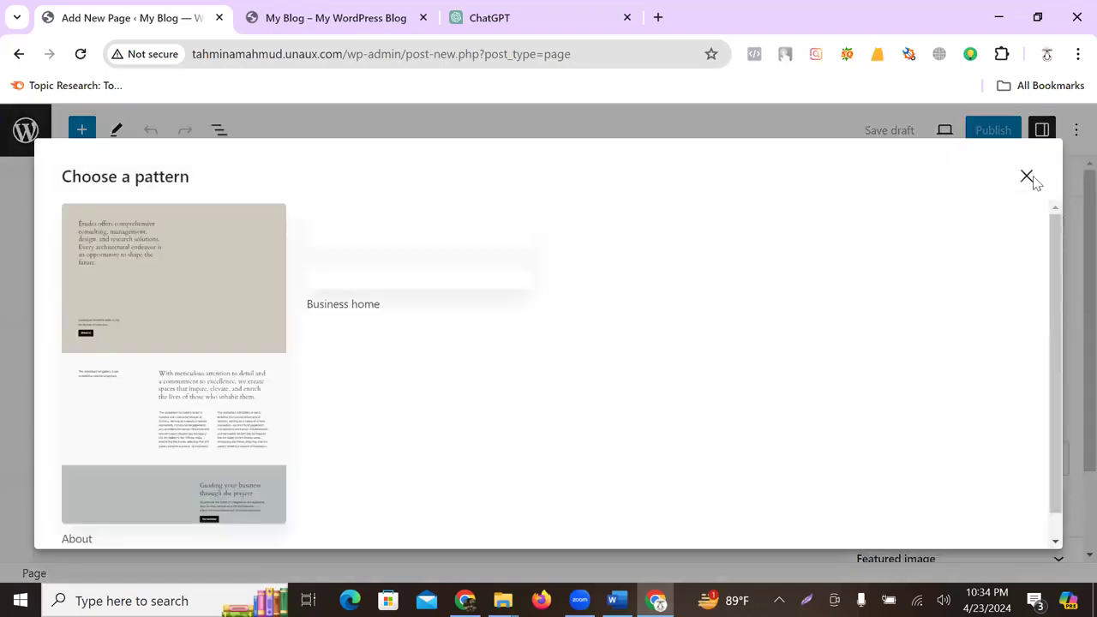
click(1027, 178)
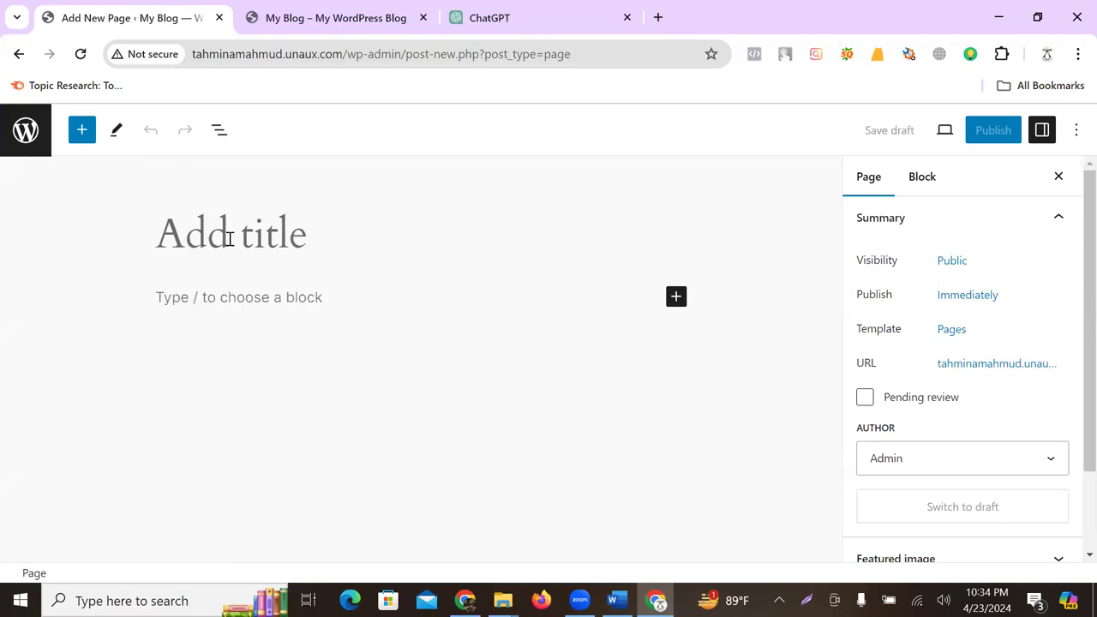
click(229, 239)
text(Servic)
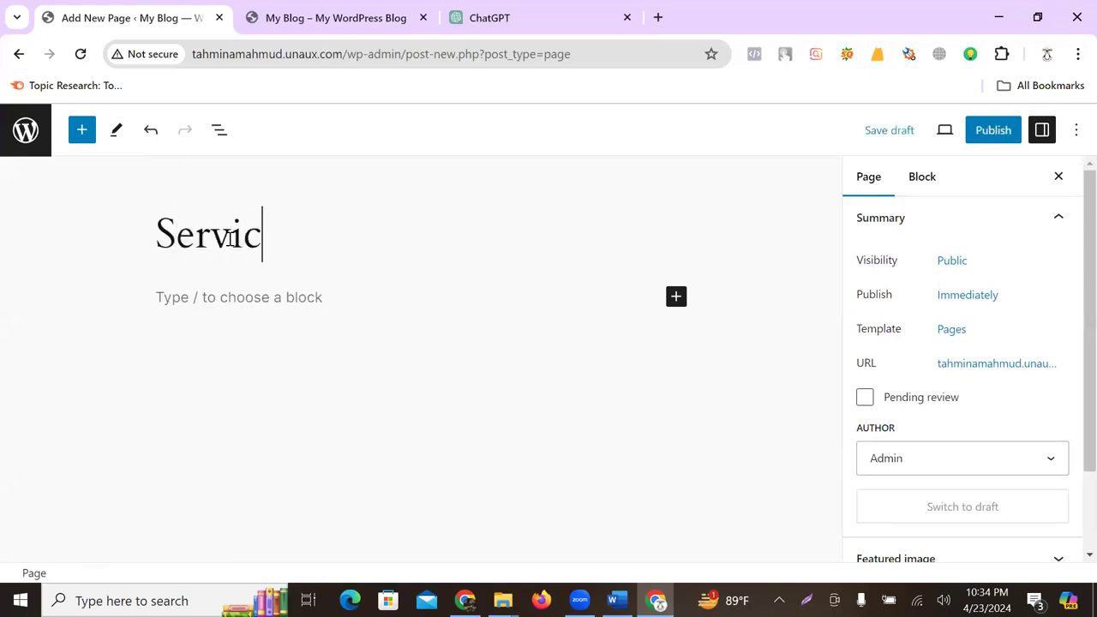
text(es)
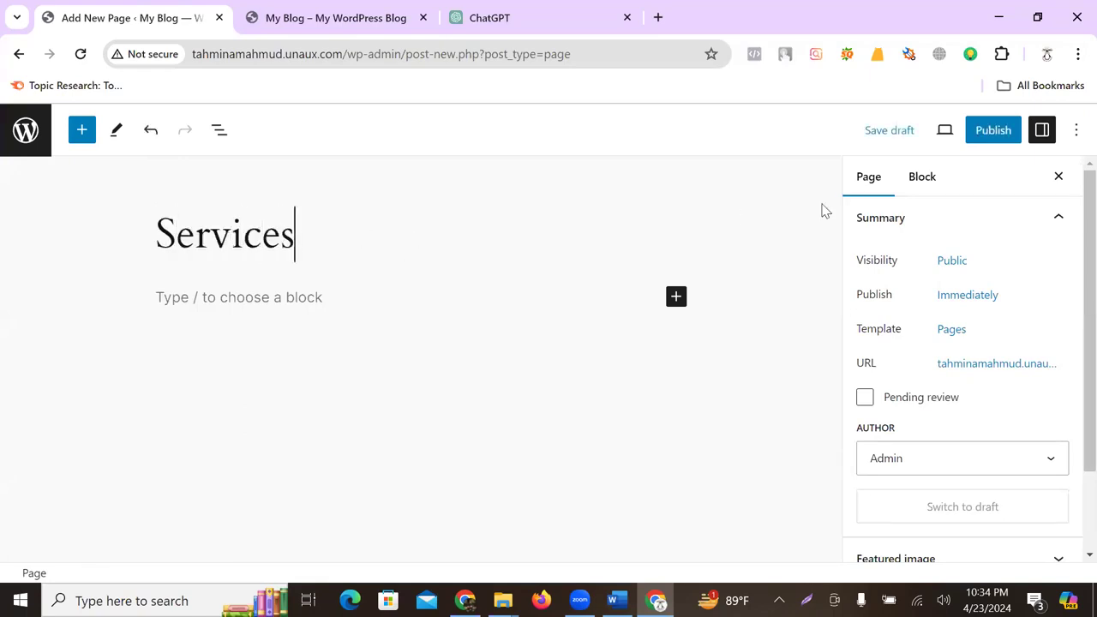
click(995, 131)
click(922, 133)
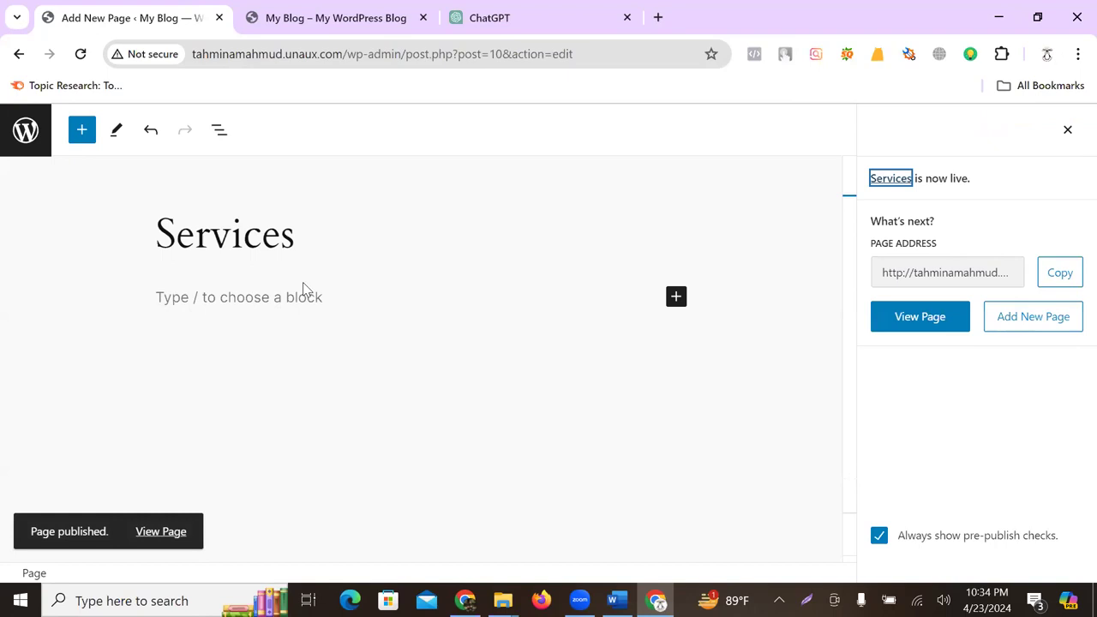
click(312, 21)
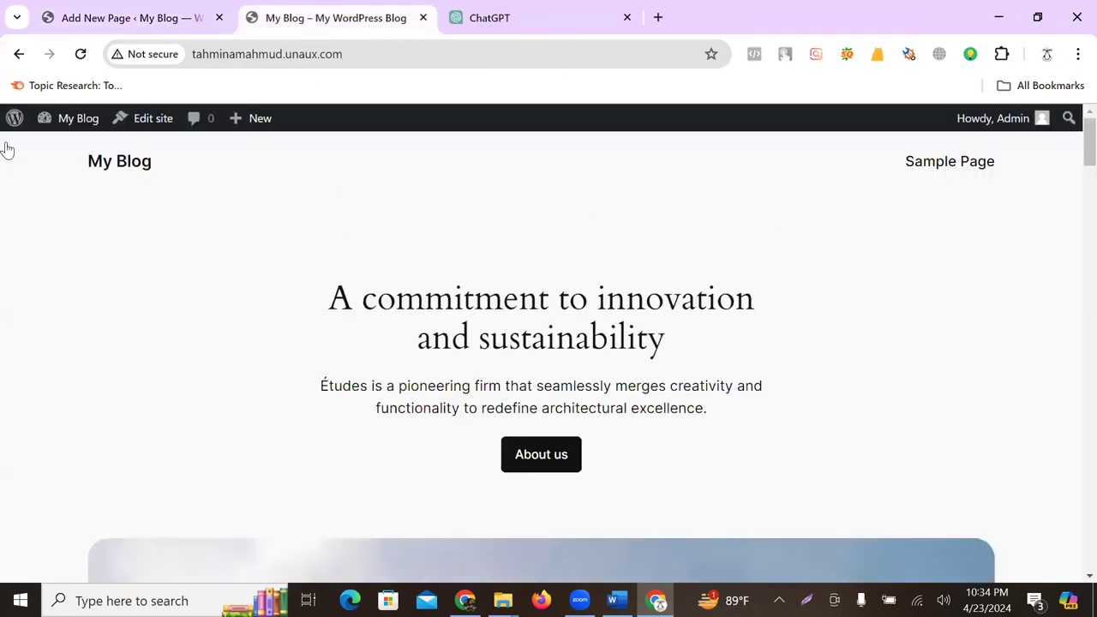
- Reload the live homepage to check Services in the menu, then return to the Pages list
click(81, 54)
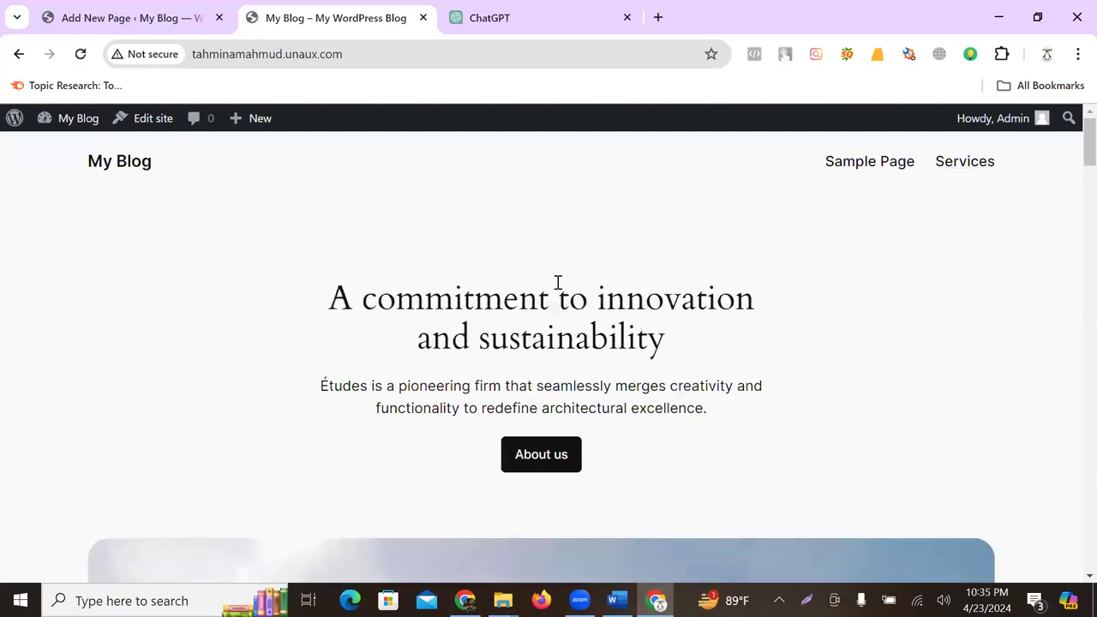
click(110, 21)
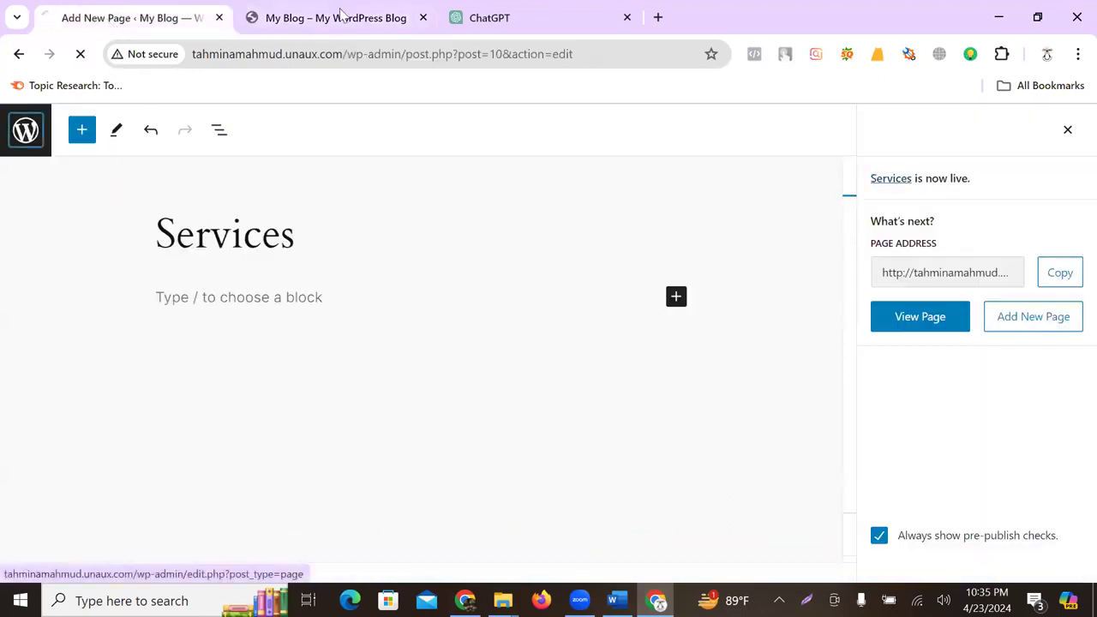
click(340, 13)
scroll(346, 260, down, 10)
scroll(370, 307, down, 15)
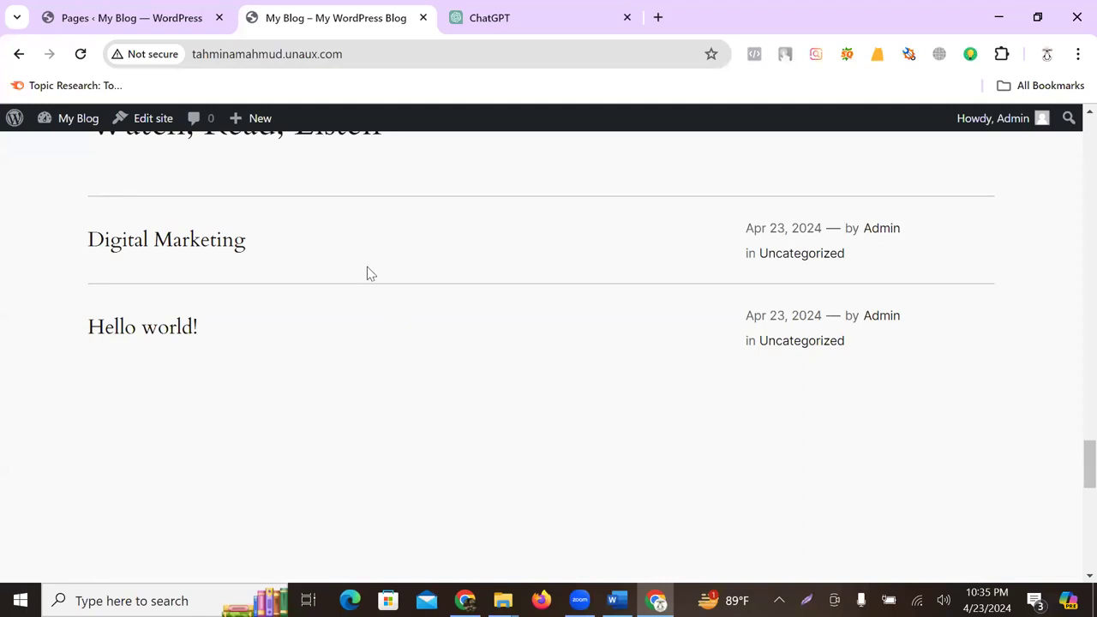
click(135, 20)
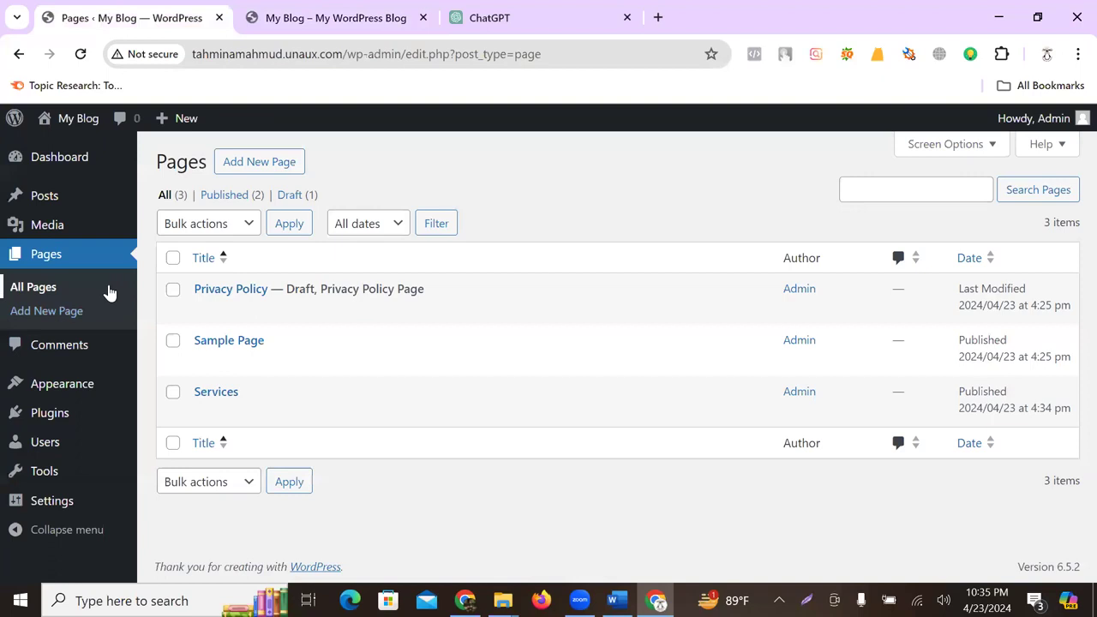
- View the installed themes under Appearance > Themes
mouse_move(76, 387)
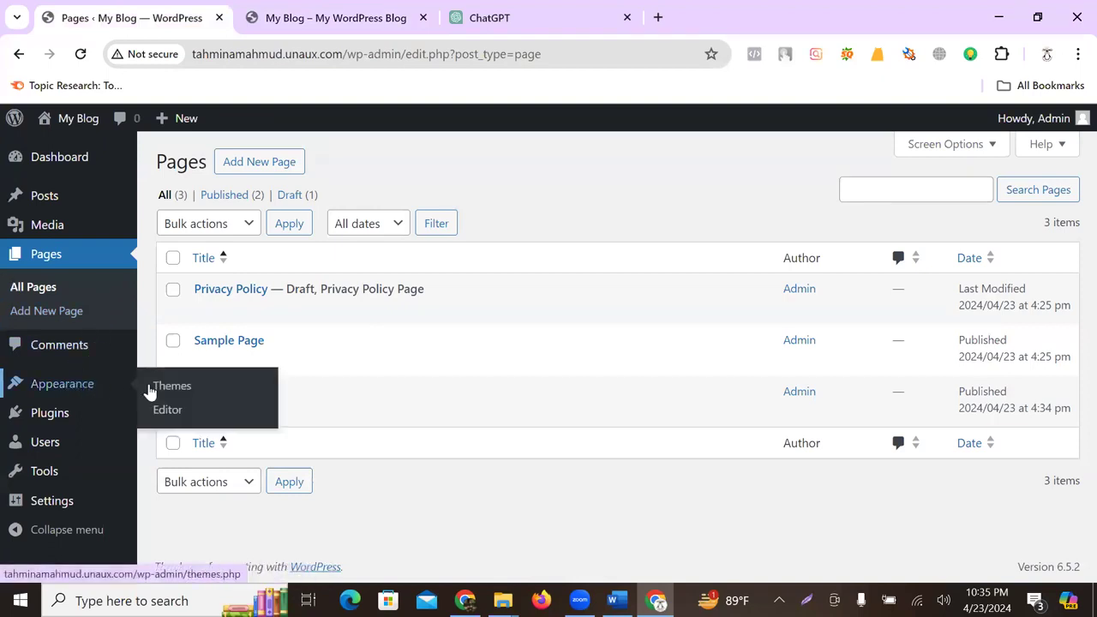
click(186, 389)
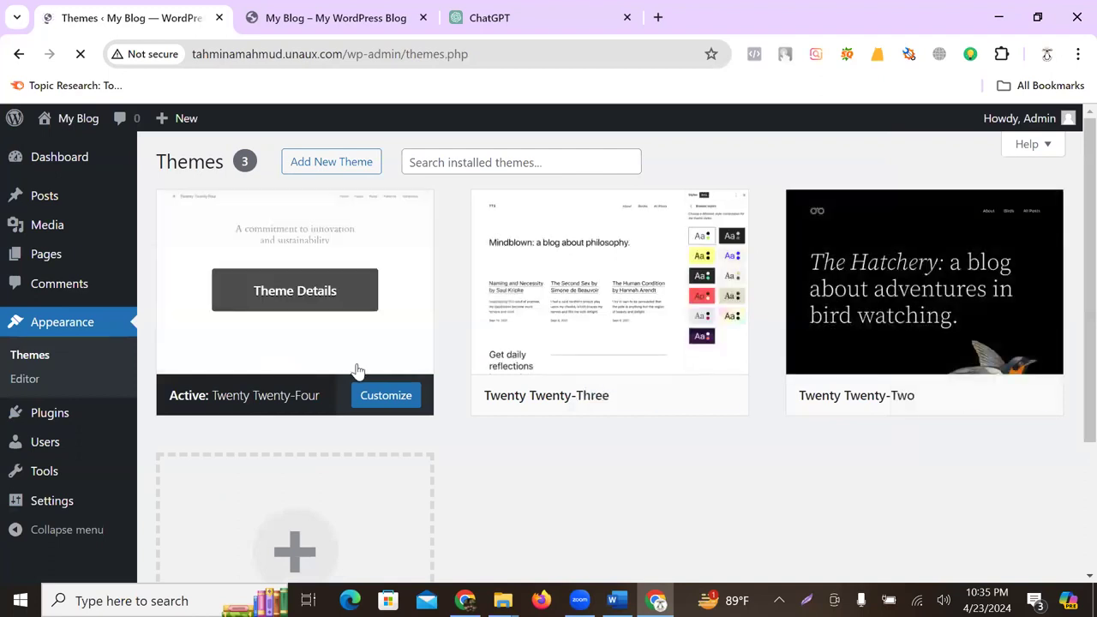
scroll(1071, 313, down, 3)
scroll(1061, 312, up, 3)
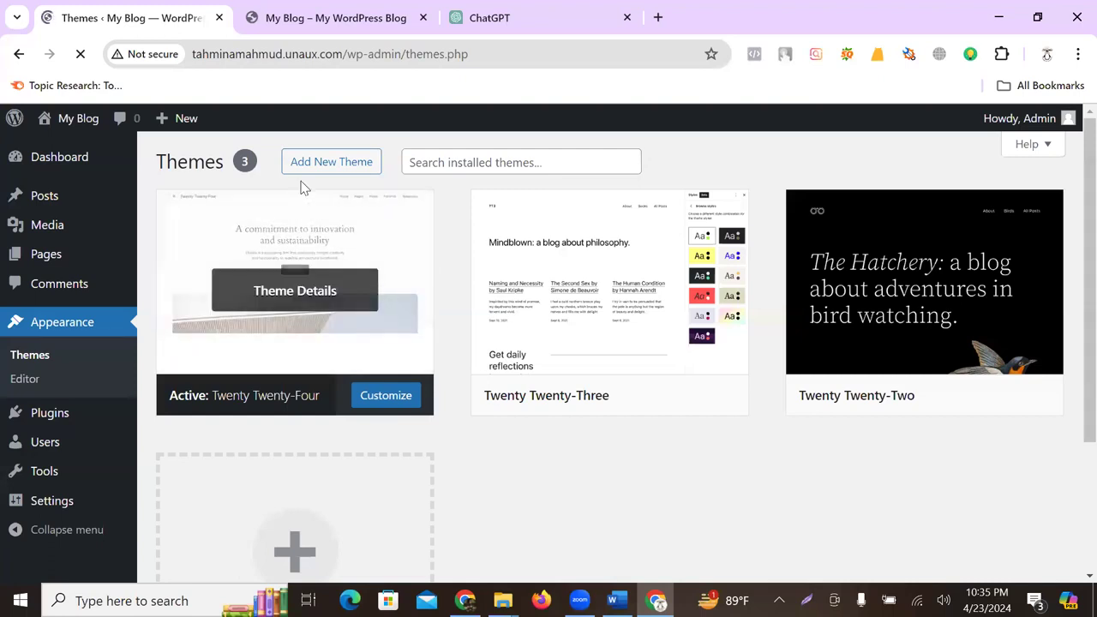
- Browse the Popular free themes in the Add New Theme catalogue
click(329, 169)
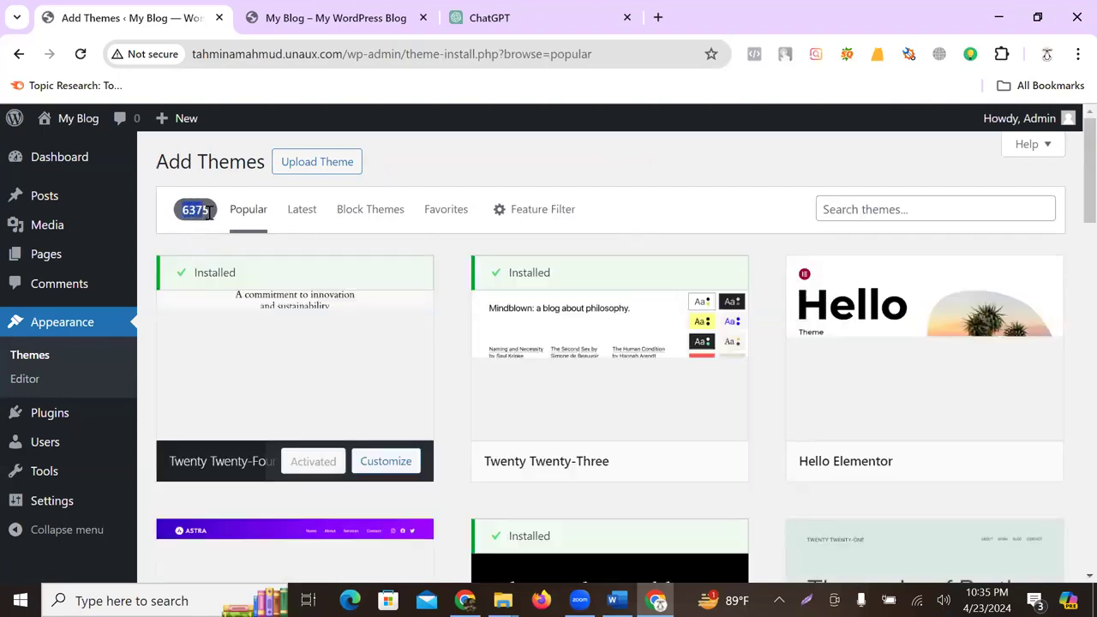
scroll(669, 347, down, 1)
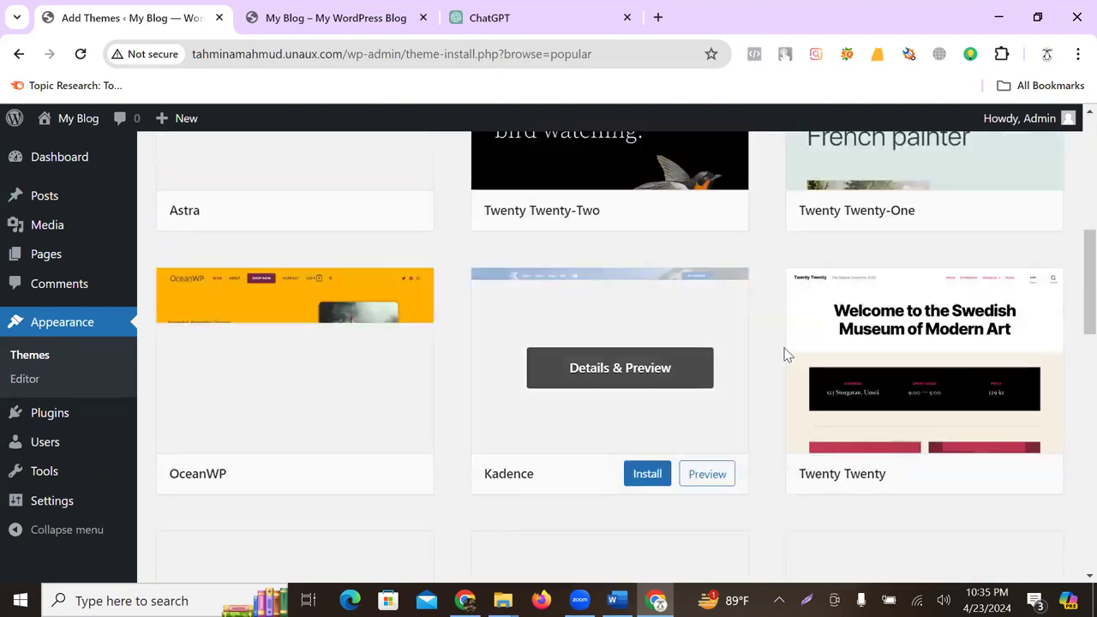
scroll(754, 384, down, 2)
scroll(755, 383, down, 7)
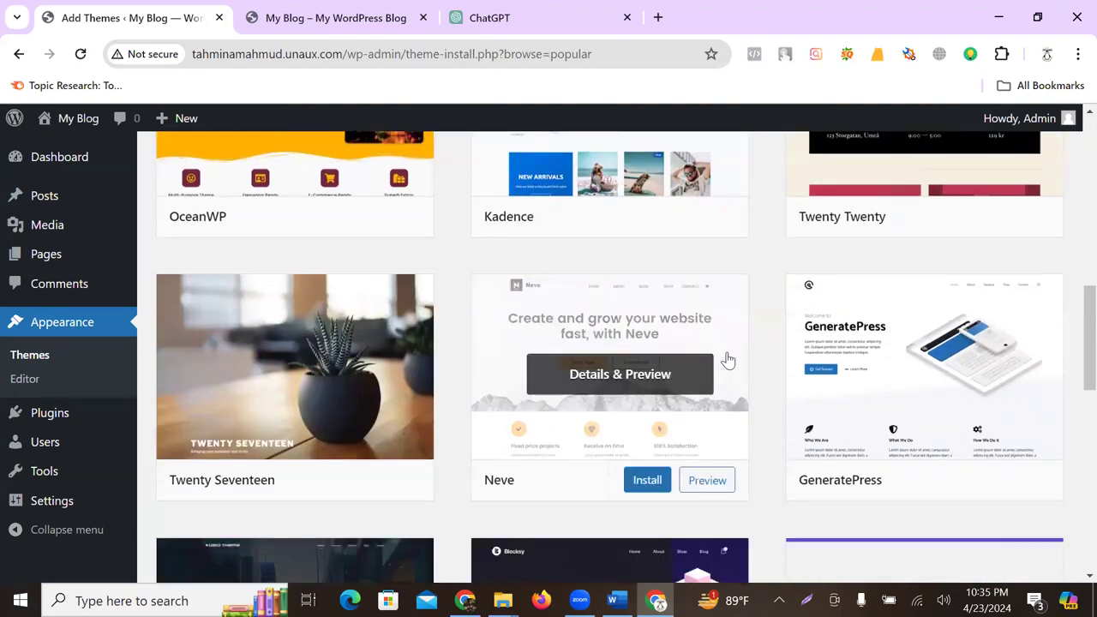
scroll(485, 400, down, 6)
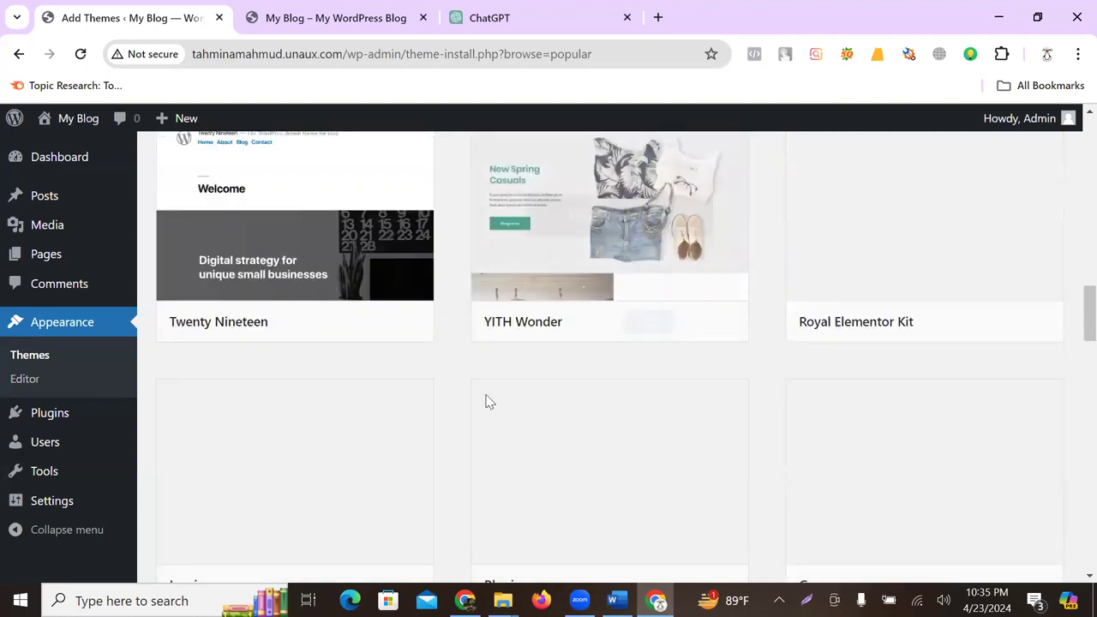
scroll(995, 372, up, 3)
scroll(1001, 370, down, 3)
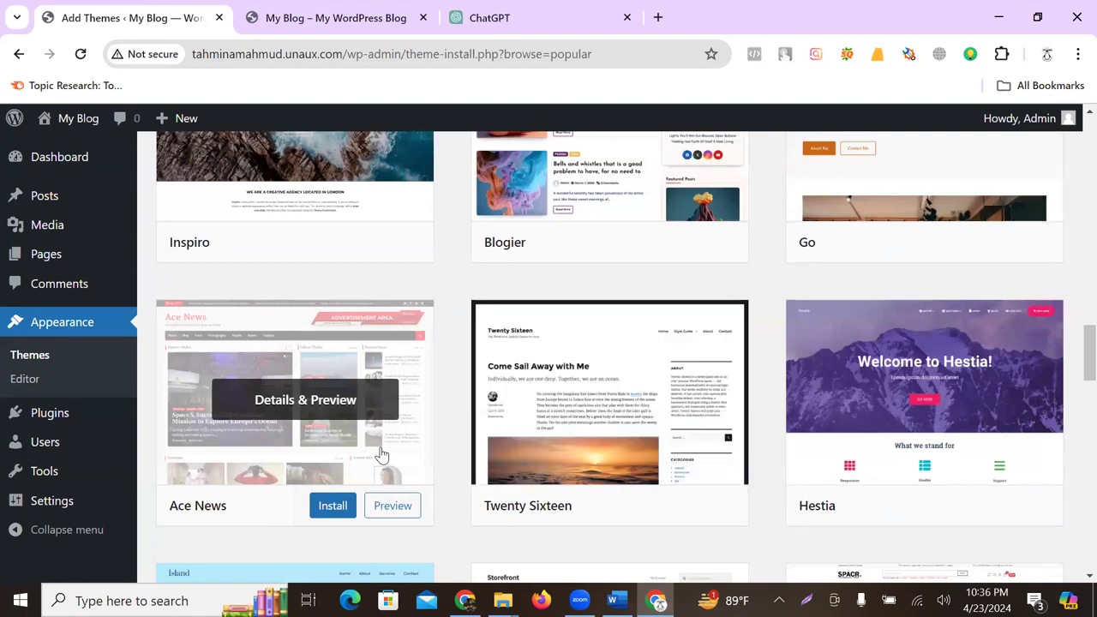
scroll(381, 454, up, 10)
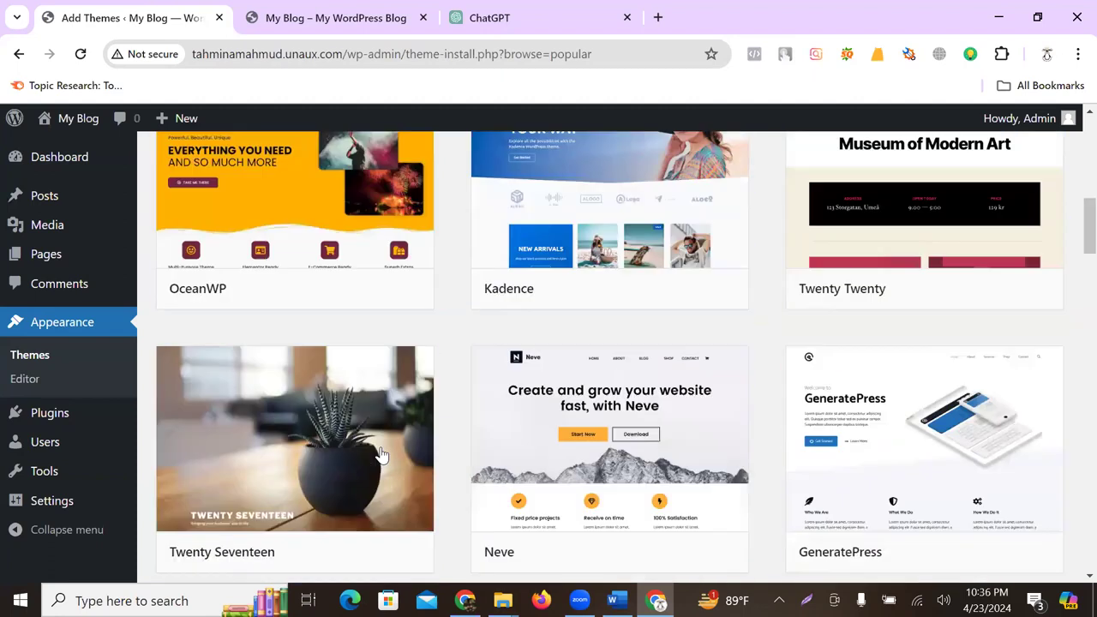
scroll(382, 454, up, 5)
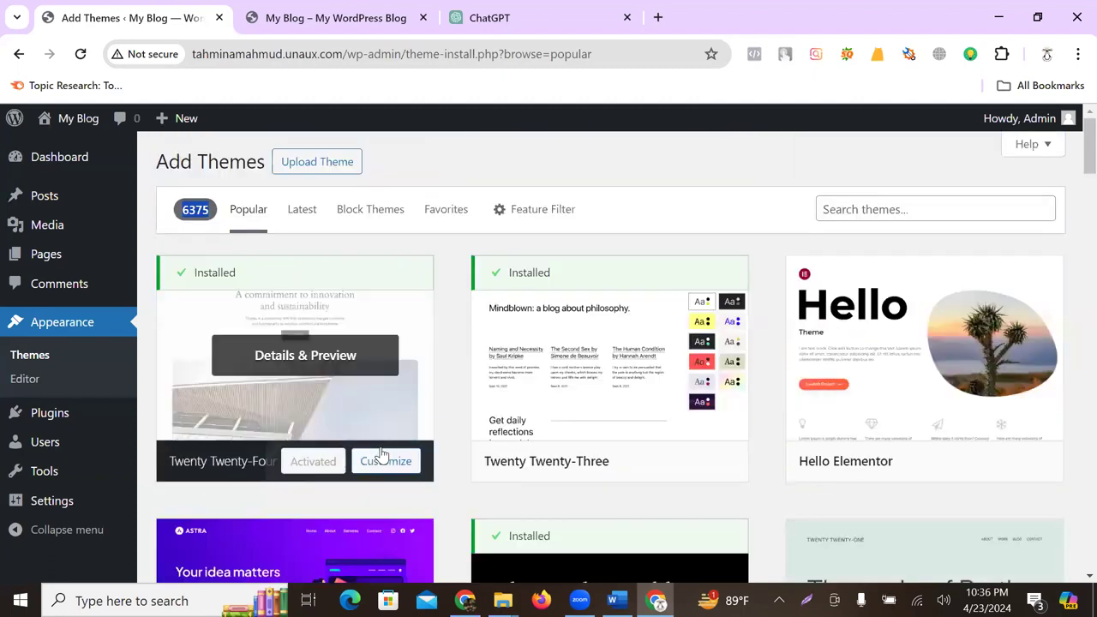
- Load themeforest.net in a new browser tab and look over its homepage
click(658, 17)
click(450, 55)
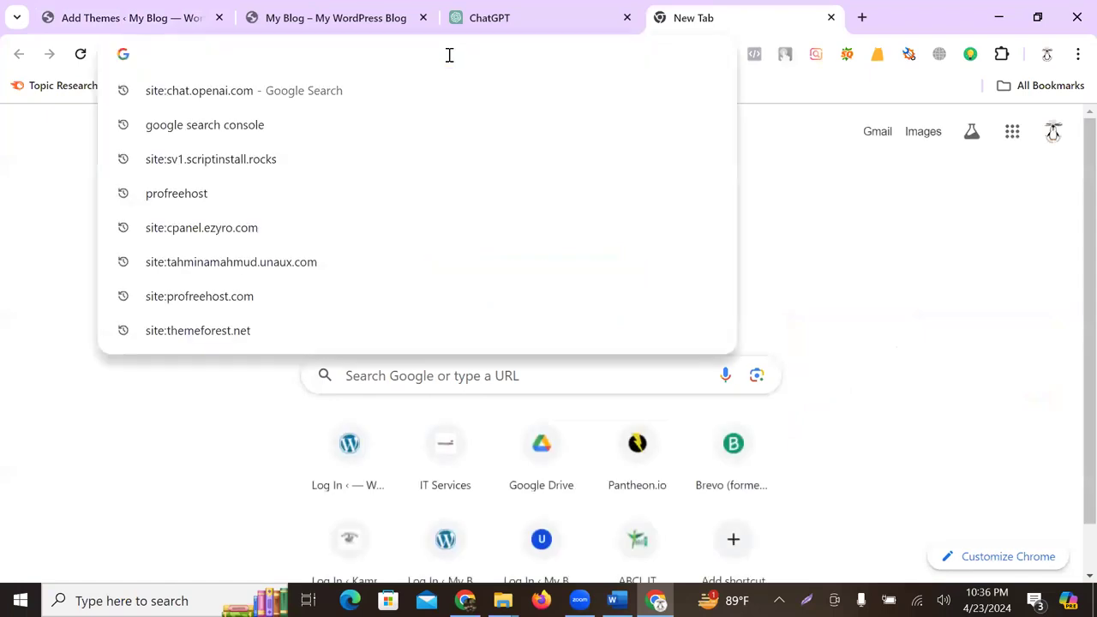
text(th)
key(Return)
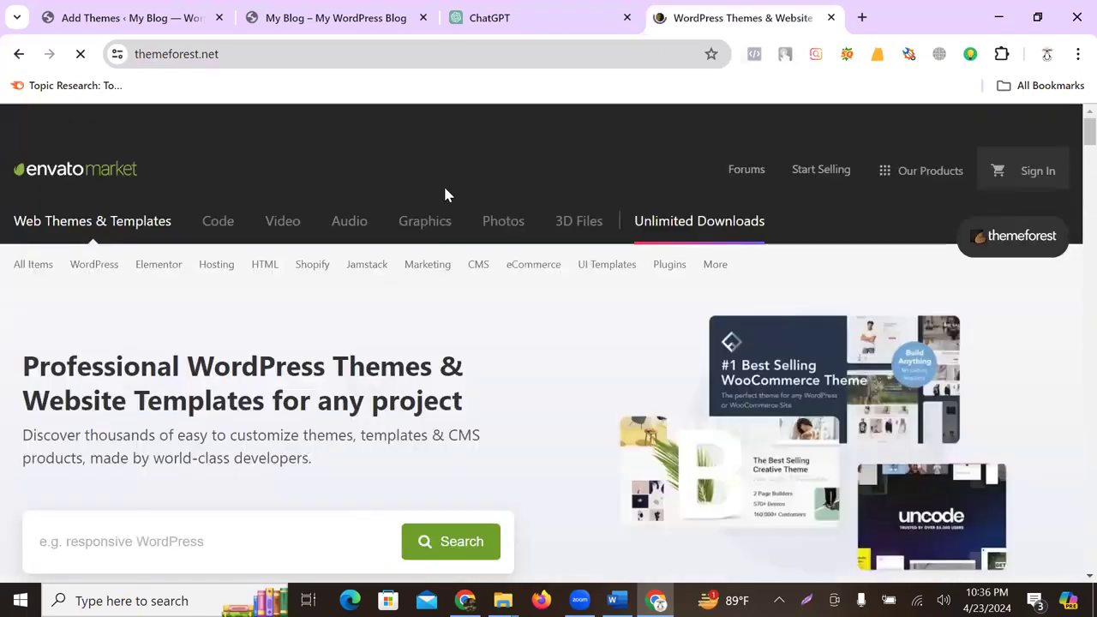
scroll(346, 425, down, 3)
scroll(346, 424, down, 15)
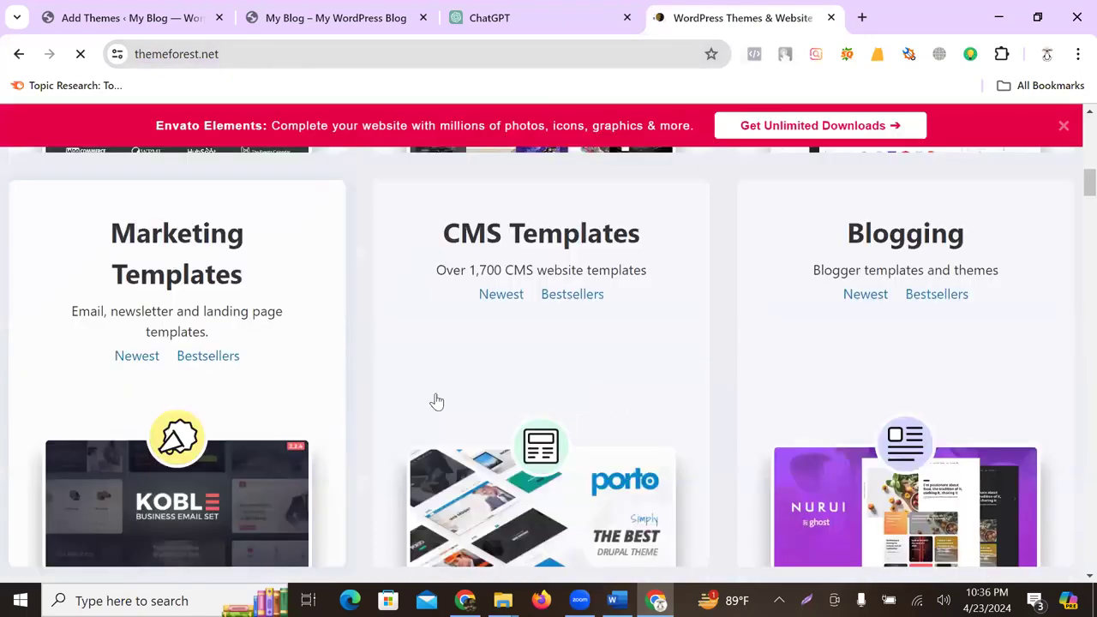
scroll(498, 397, down, 3)
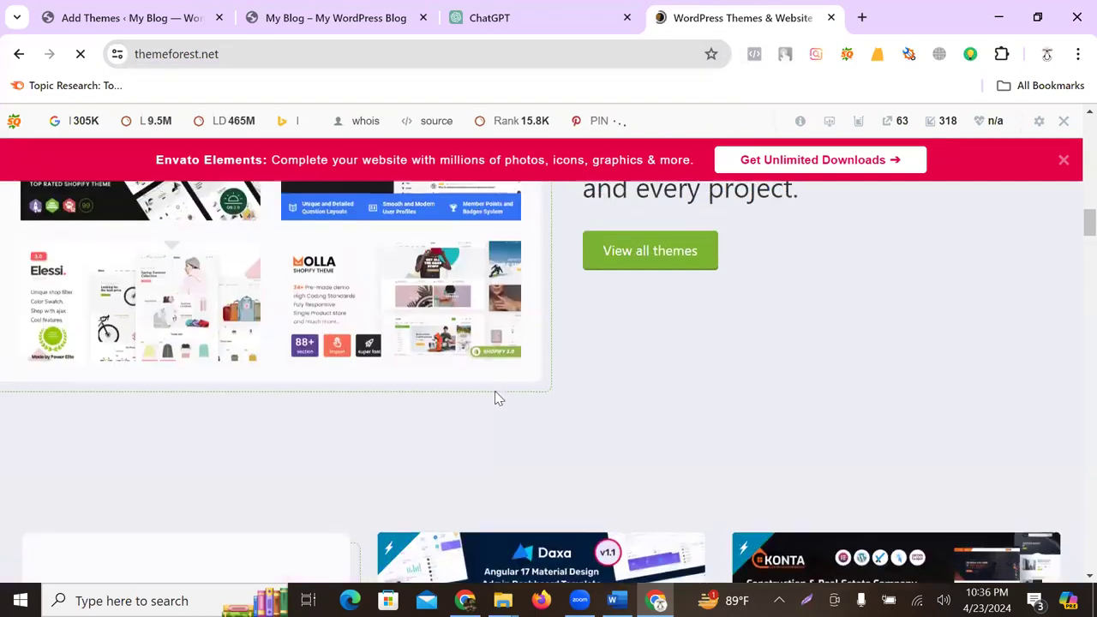
scroll(496, 398, up, 20)
scroll(495, 398, up, 1)
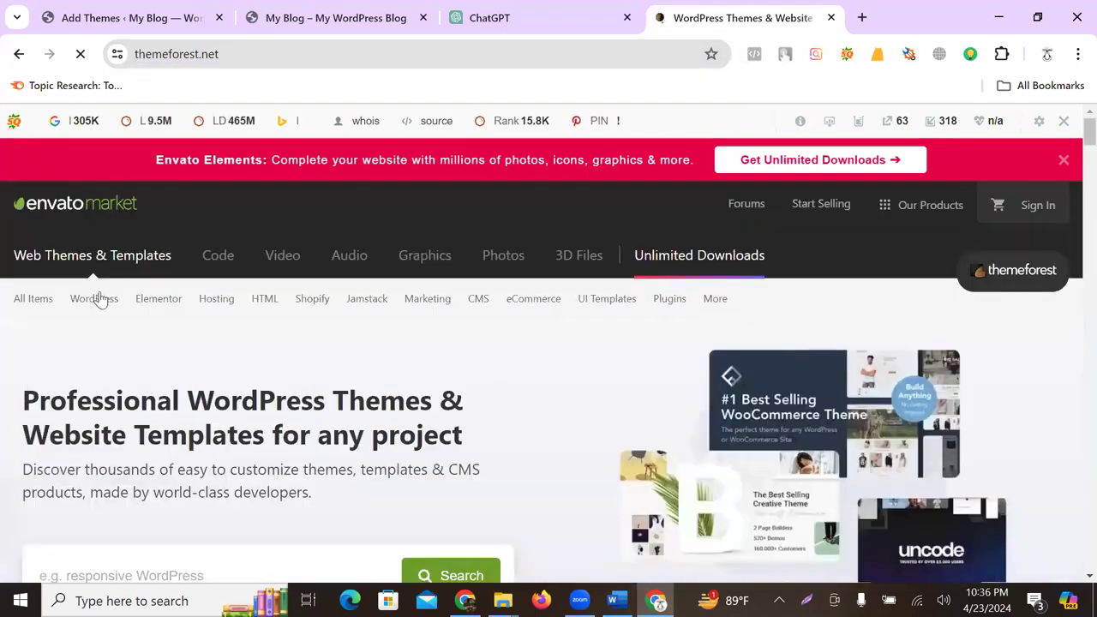
- Go to the WordPress > Corporate themes category and scroll through its bestsellers
mouse_move(90, 301)
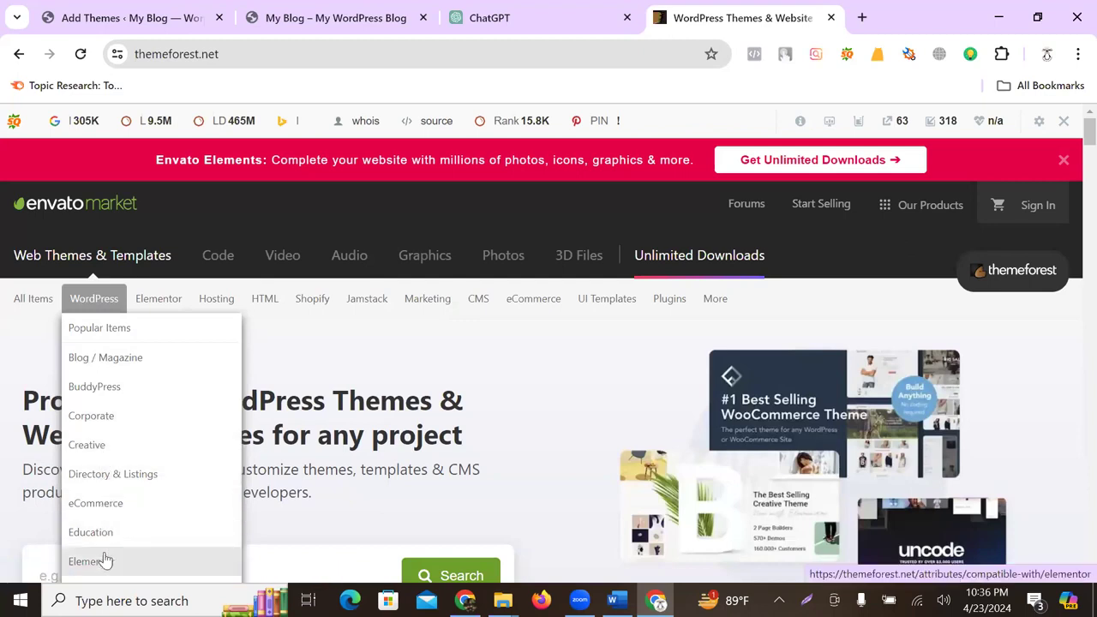
click(100, 417)
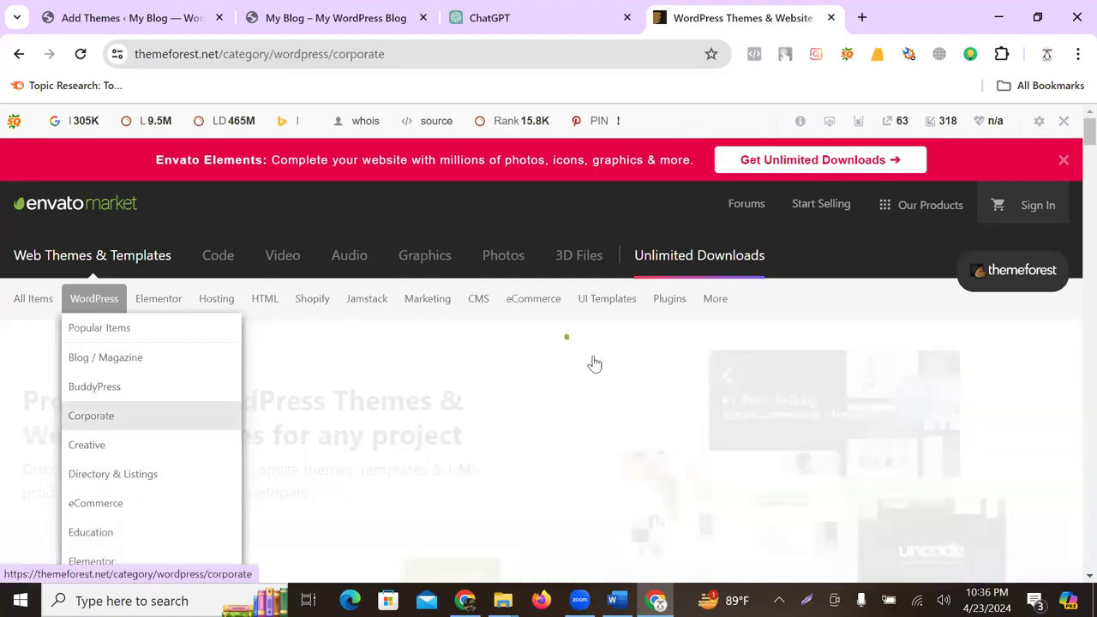
scroll(626, 394, down, 4)
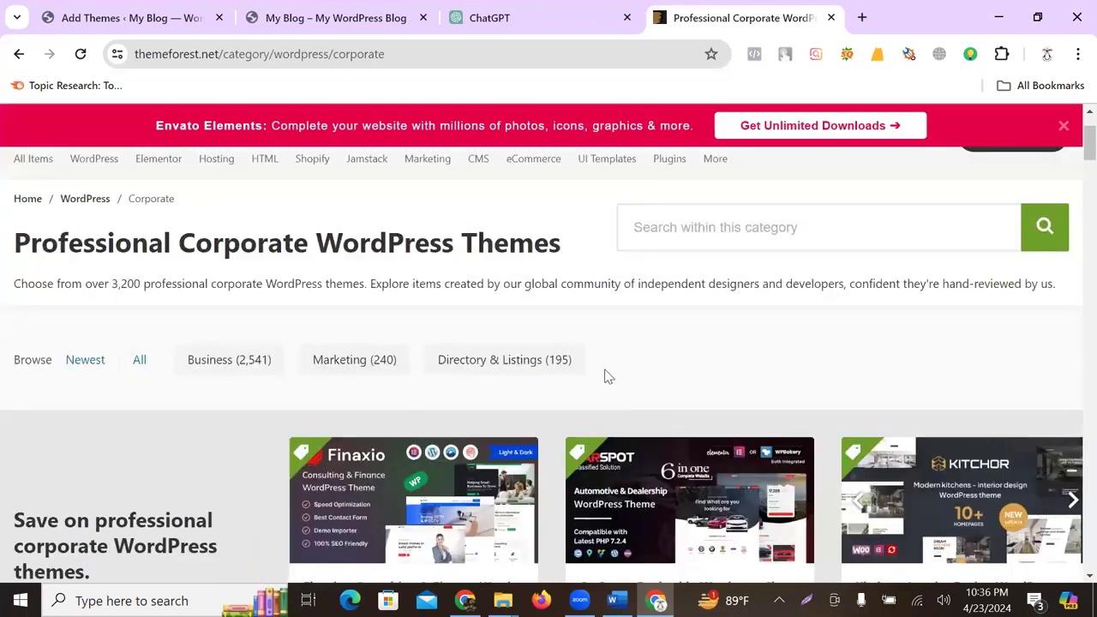
scroll(552, 332, down, 4)
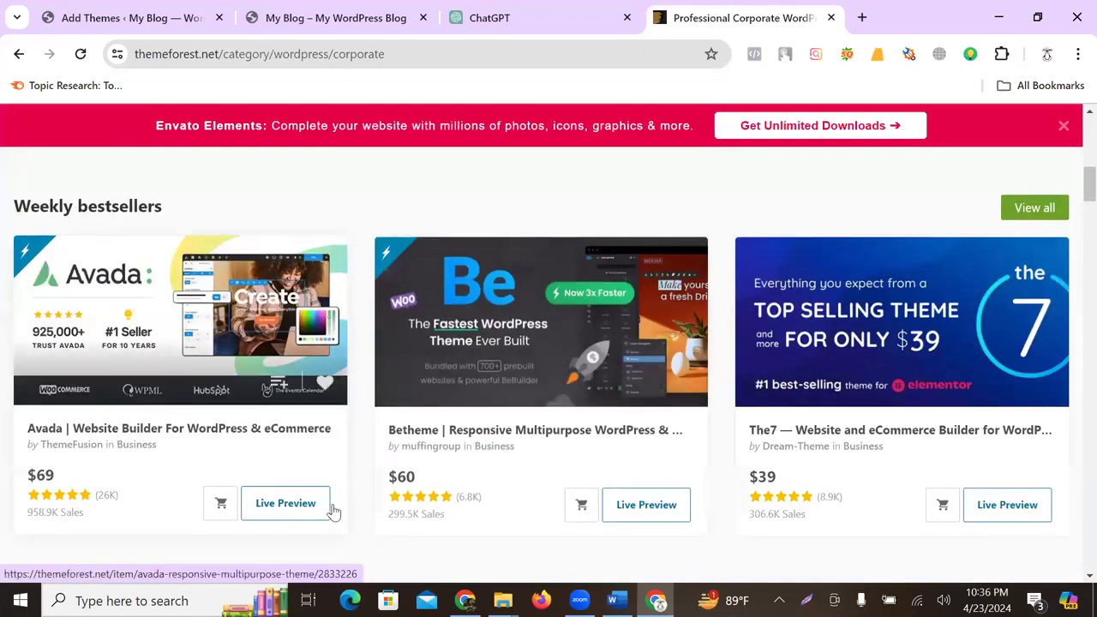
scroll(814, 266, down, 2)
scroll(815, 280, down, 4)
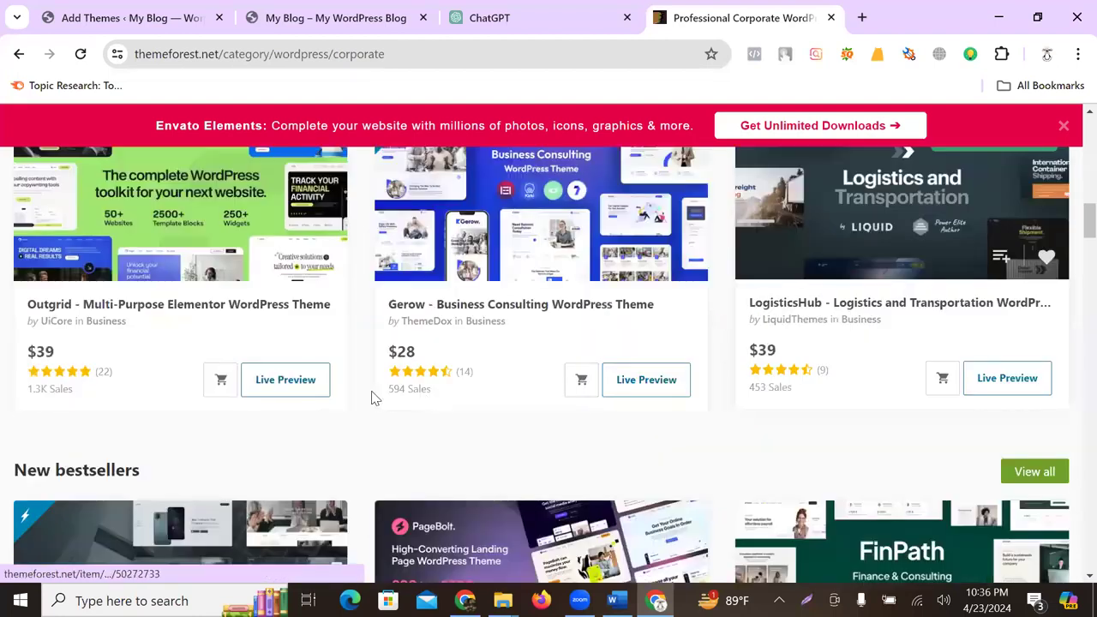
- Preview the LogisticsHub theme, then return to the Corporate listing and WordPress Add Themes
click(1012, 383)
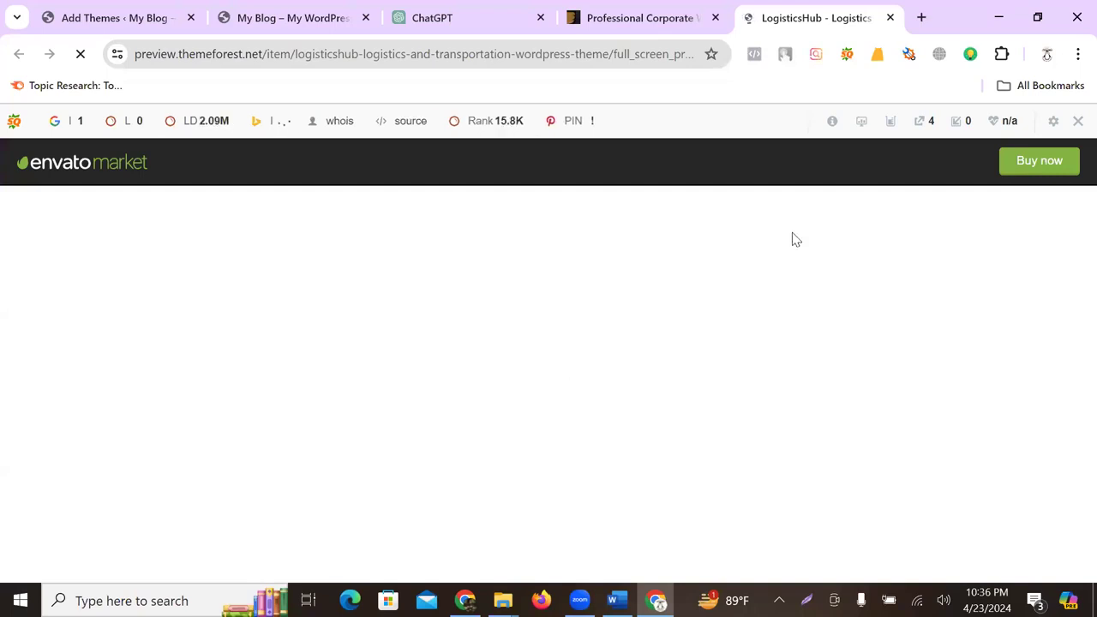
scroll(306, 404, down, 10)
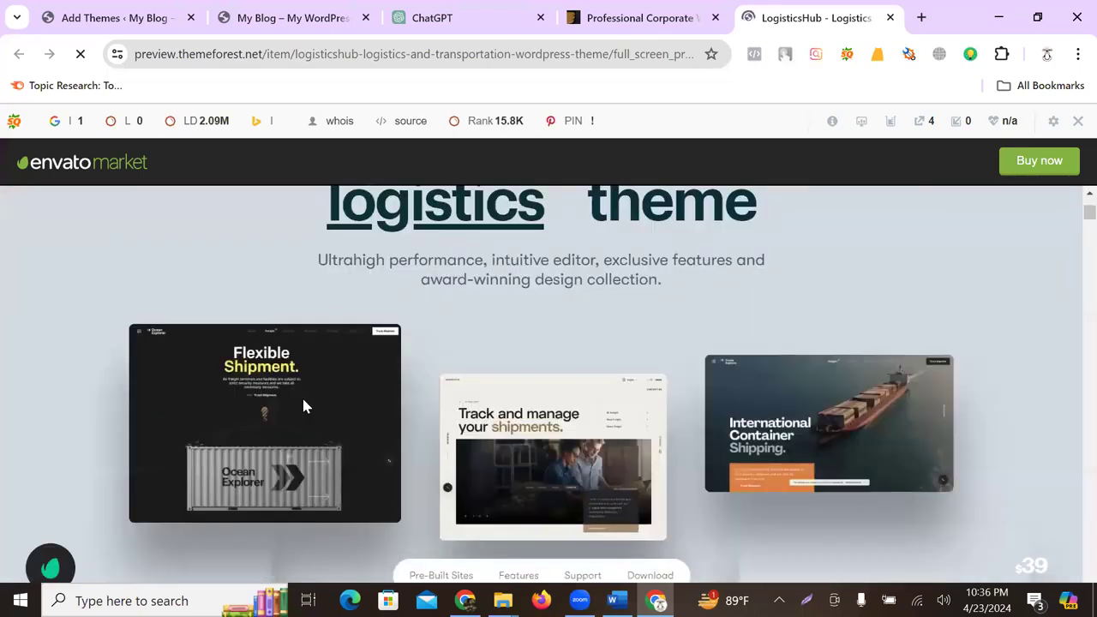
scroll(494, 390, up, 3)
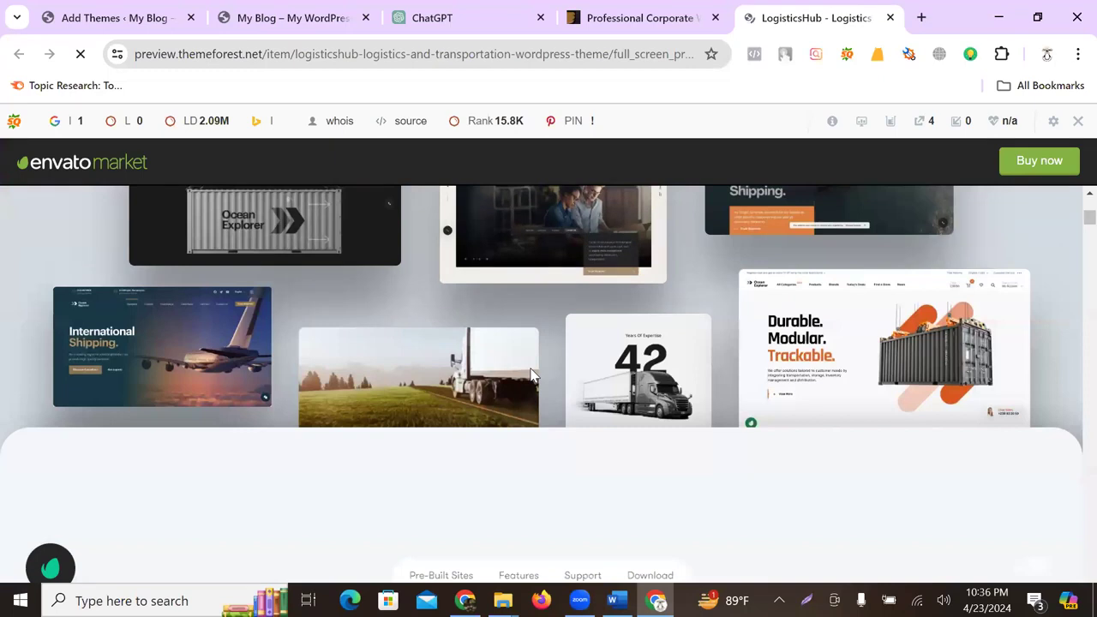
scroll(529, 373, down, 3)
scroll(540, 374, down, 5)
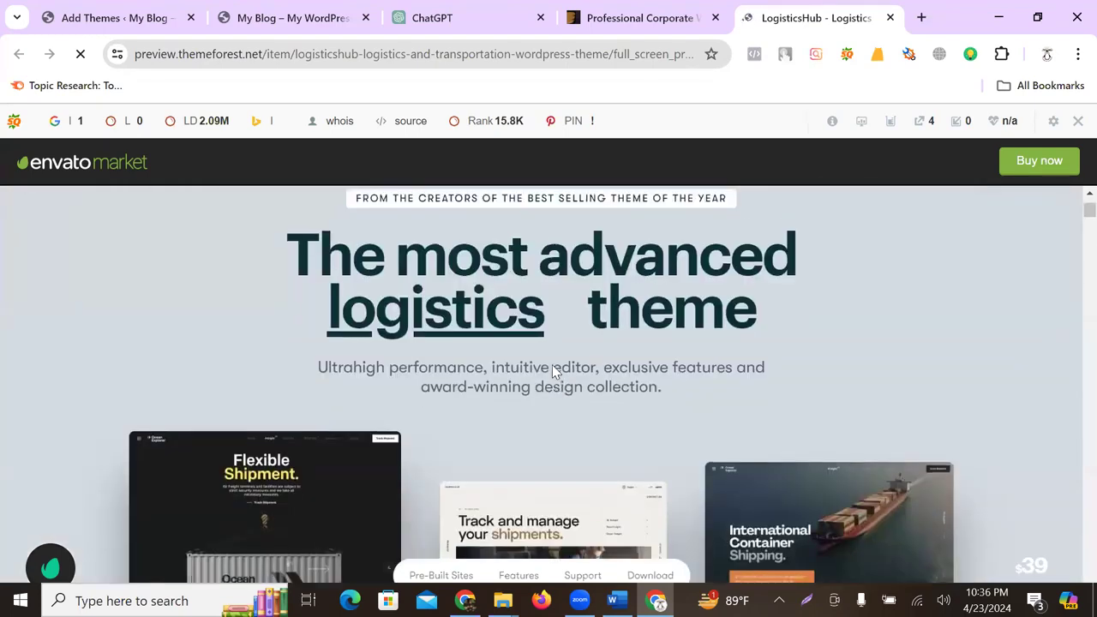
click(660, 26)
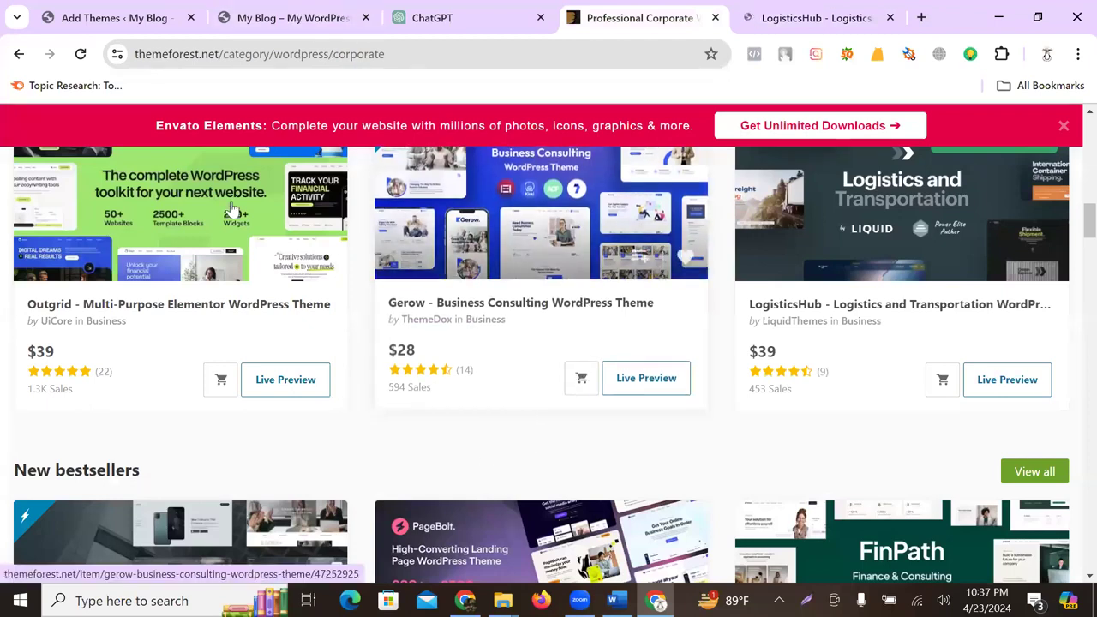
click(141, 17)
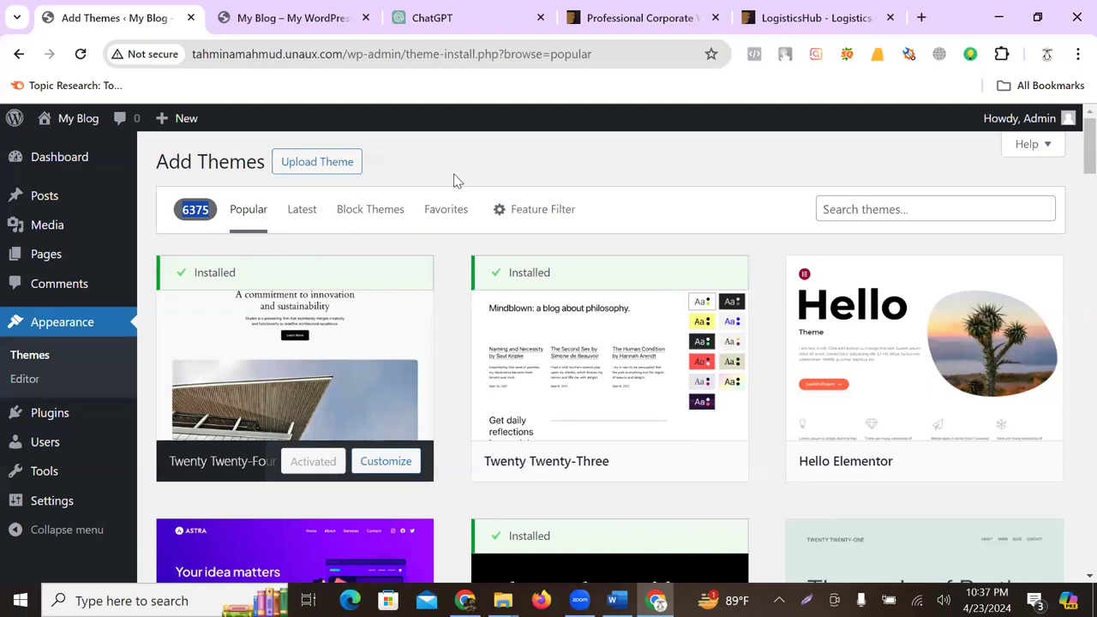
- Search the plugin directory for 'starter', then install and activate Starter Templates
mouse_move(69, 416)
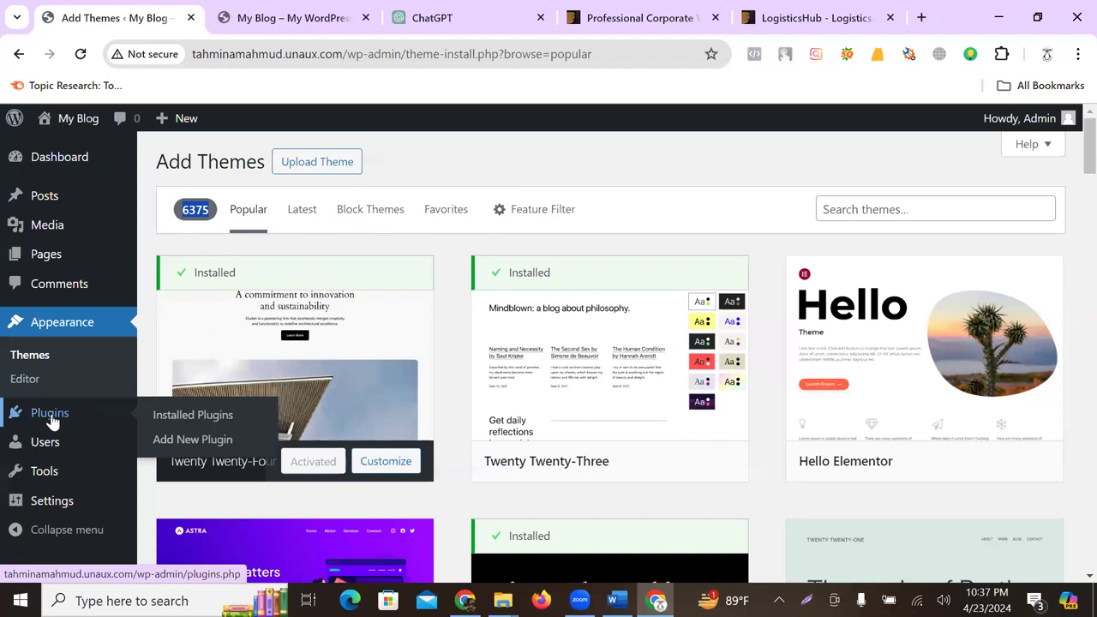
click(52, 416)
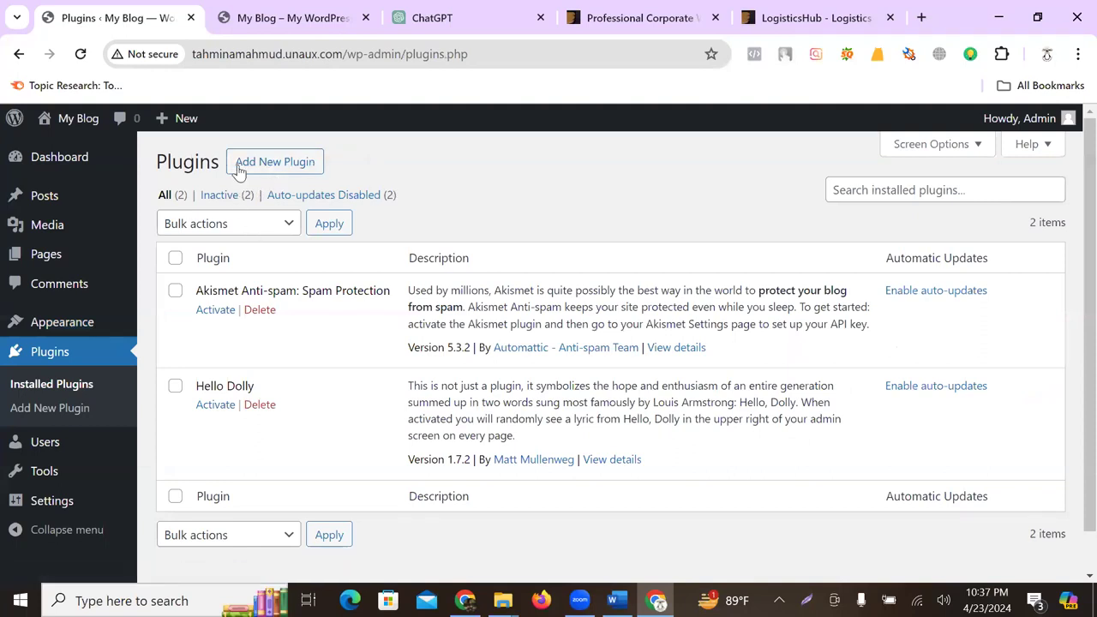
click(305, 163)
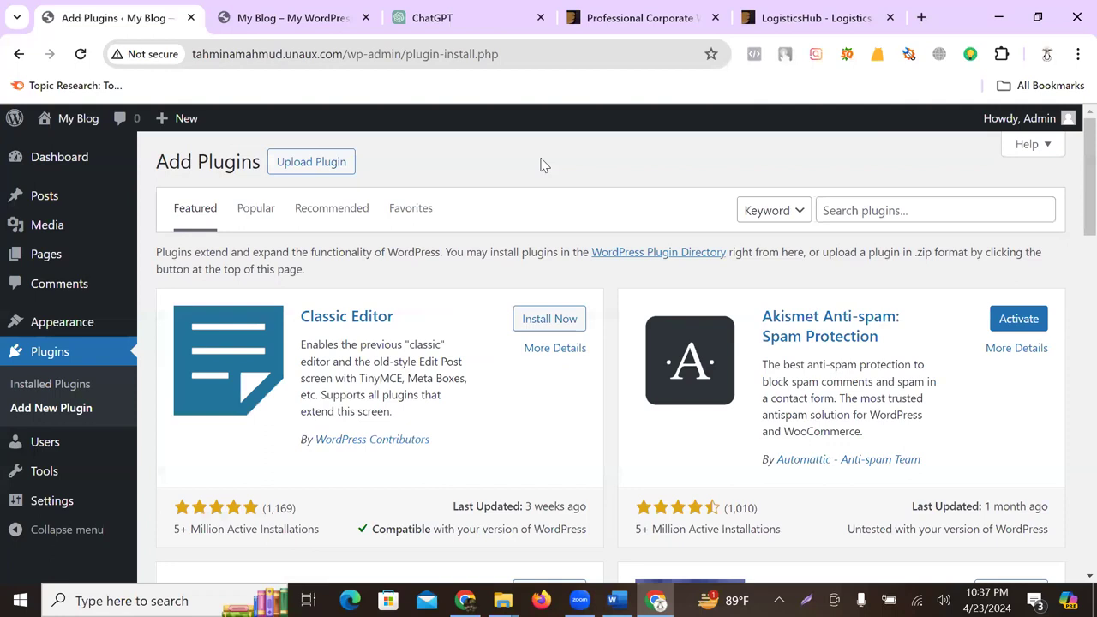
click(867, 207)
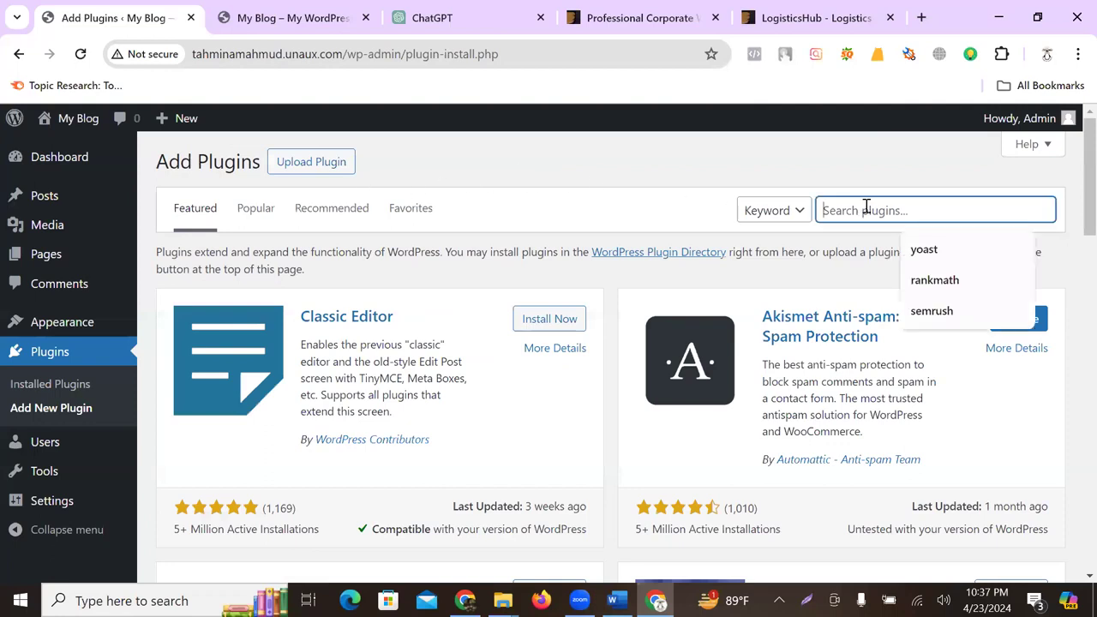
text(s)
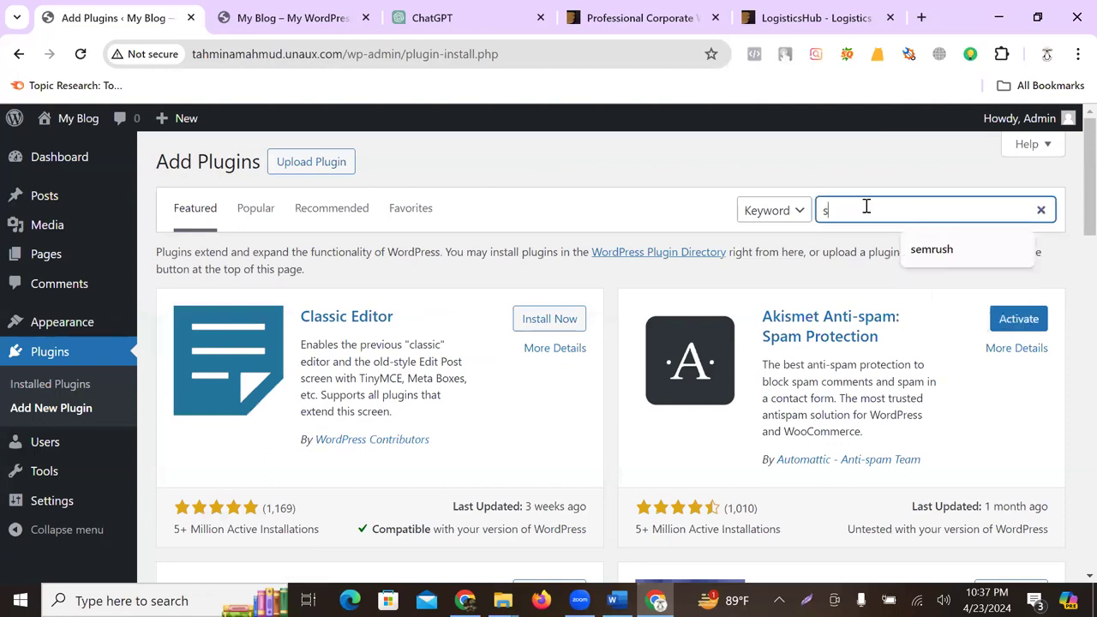
text(tarter)
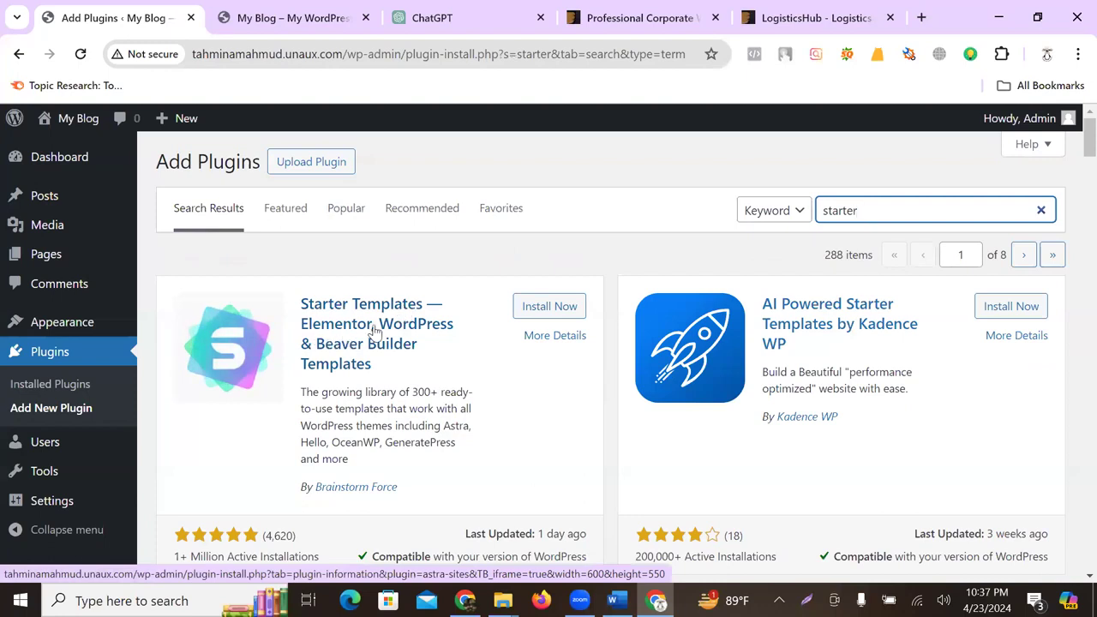
click(540, 308)
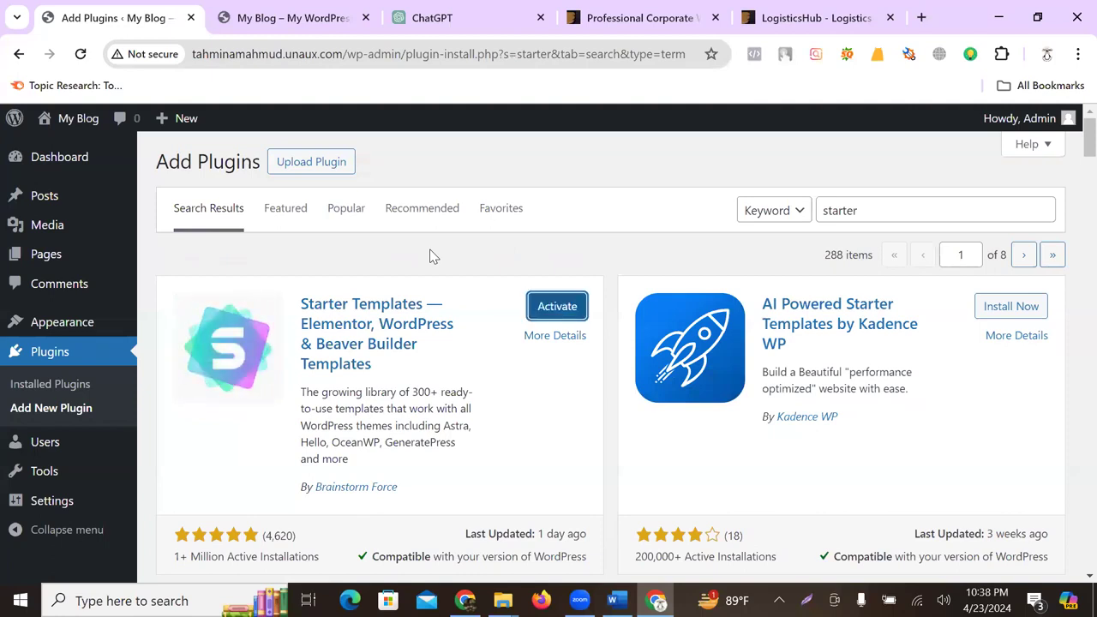
click(562, 308)
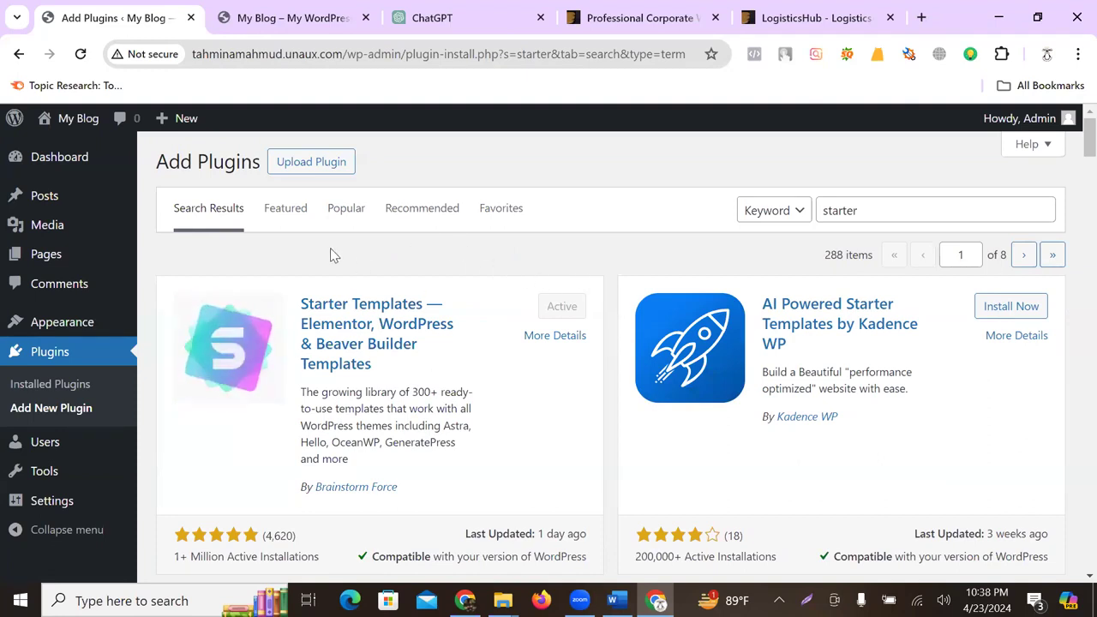
scroll(61, 353, down, 1)
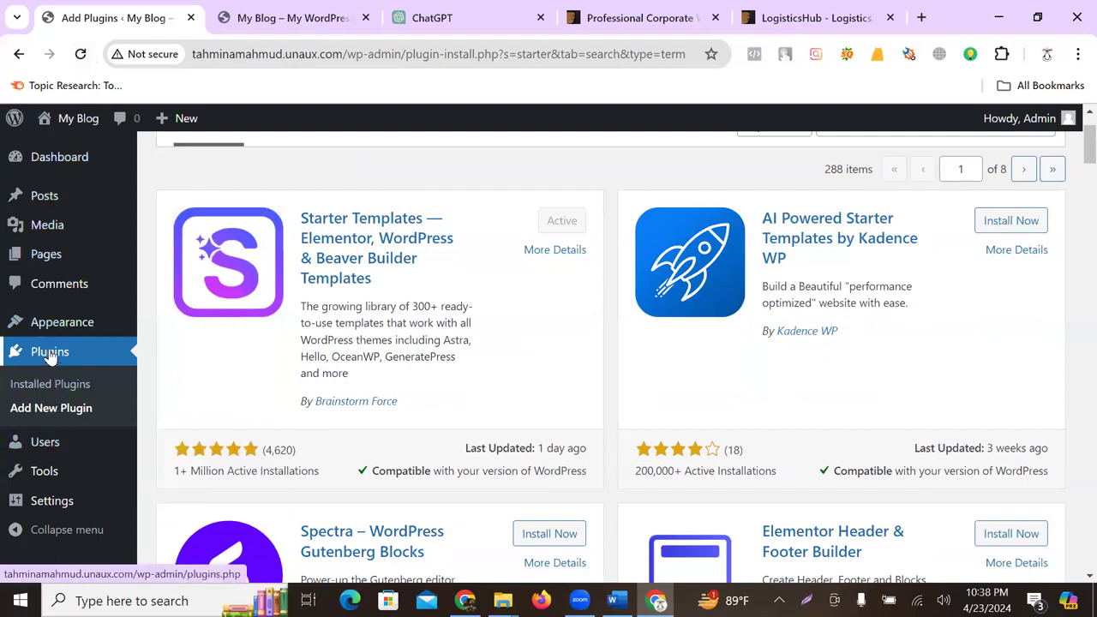
- Choose Build with Templates under Classic Starter Templates on the Starter Templates page
click(49, 385)
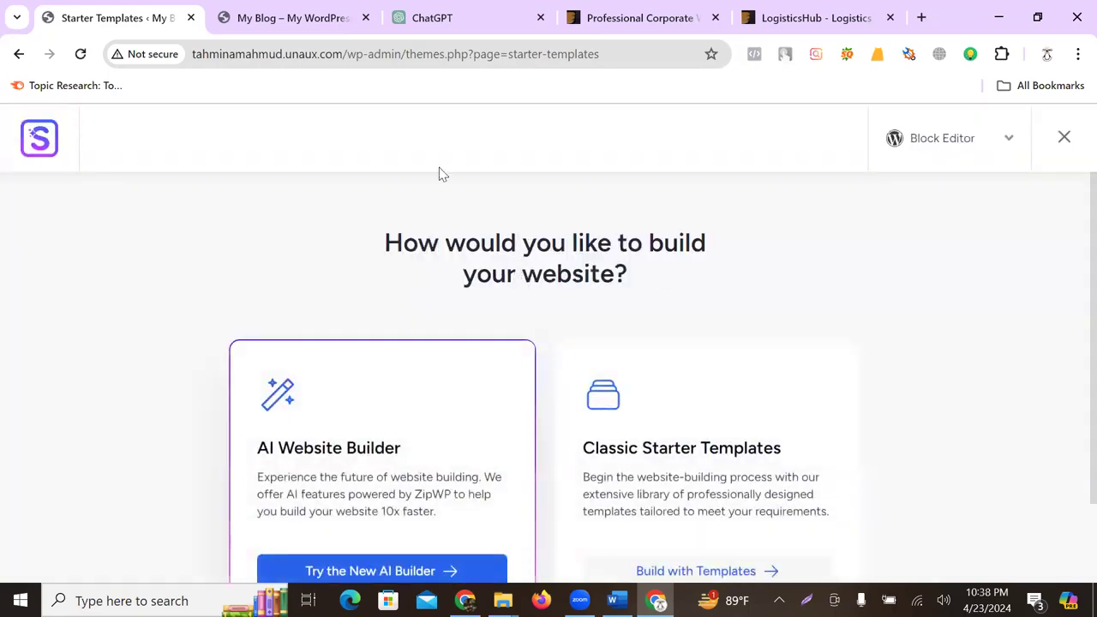
scroll(564, 236, down, 2)
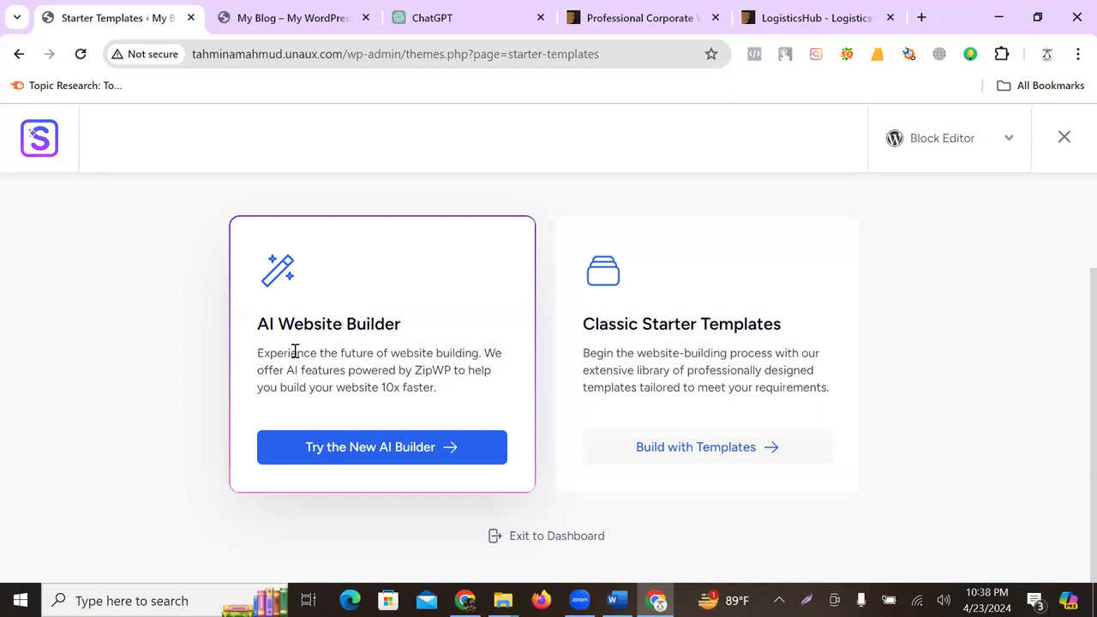
scroll(330, 371, up, 1)
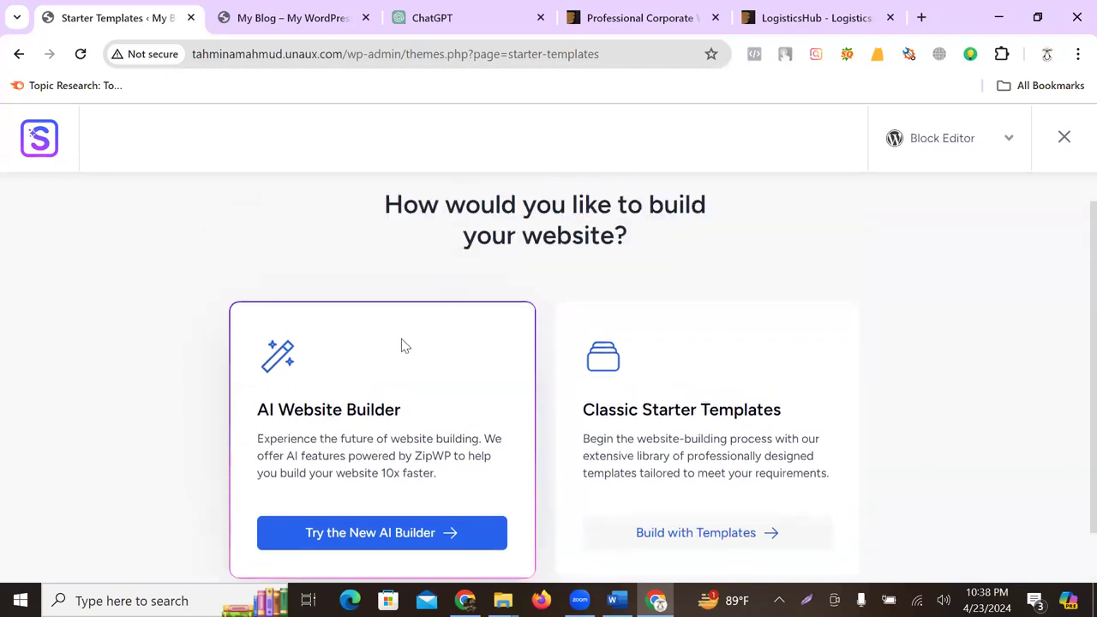
scroll(375, 410, down, 1)
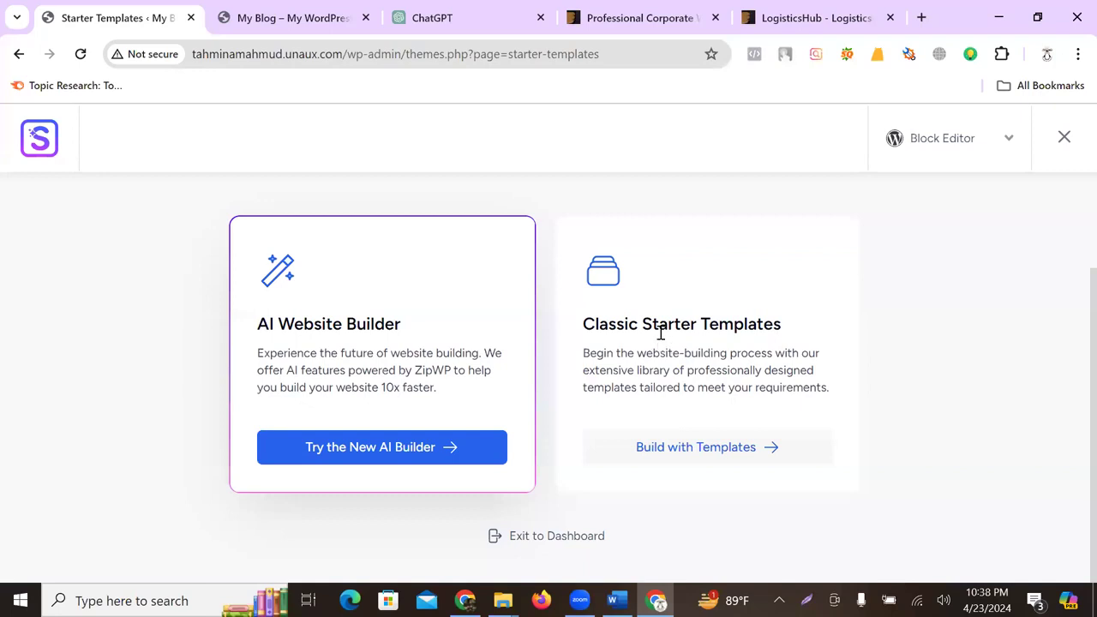
click(660, 455)
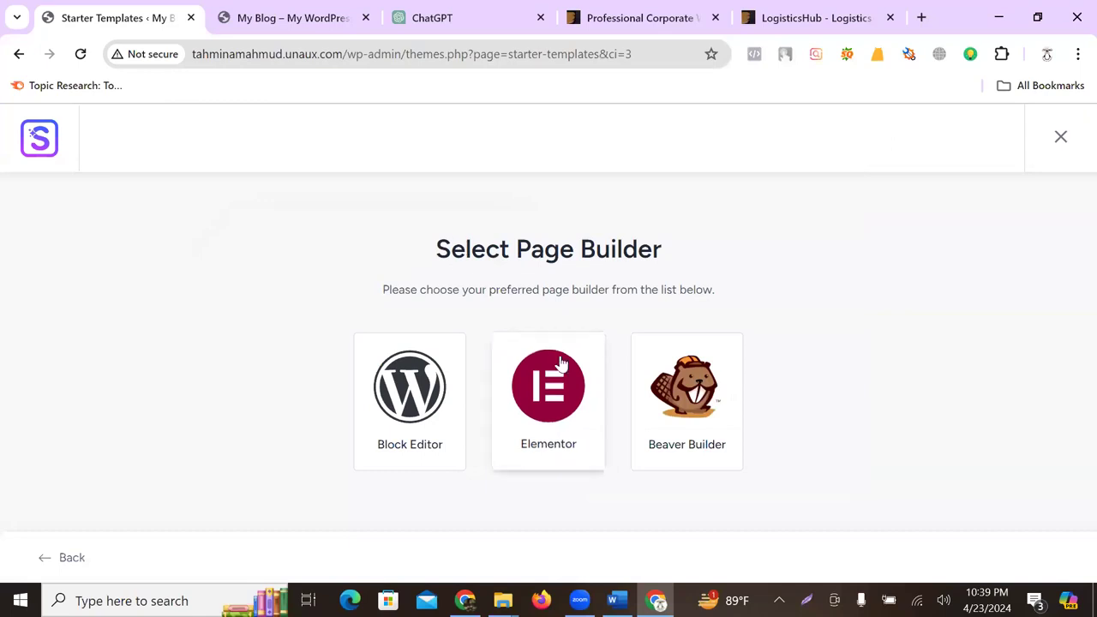
- Choose Elementor as the page builder and browse the template gallery
click(555, 390)
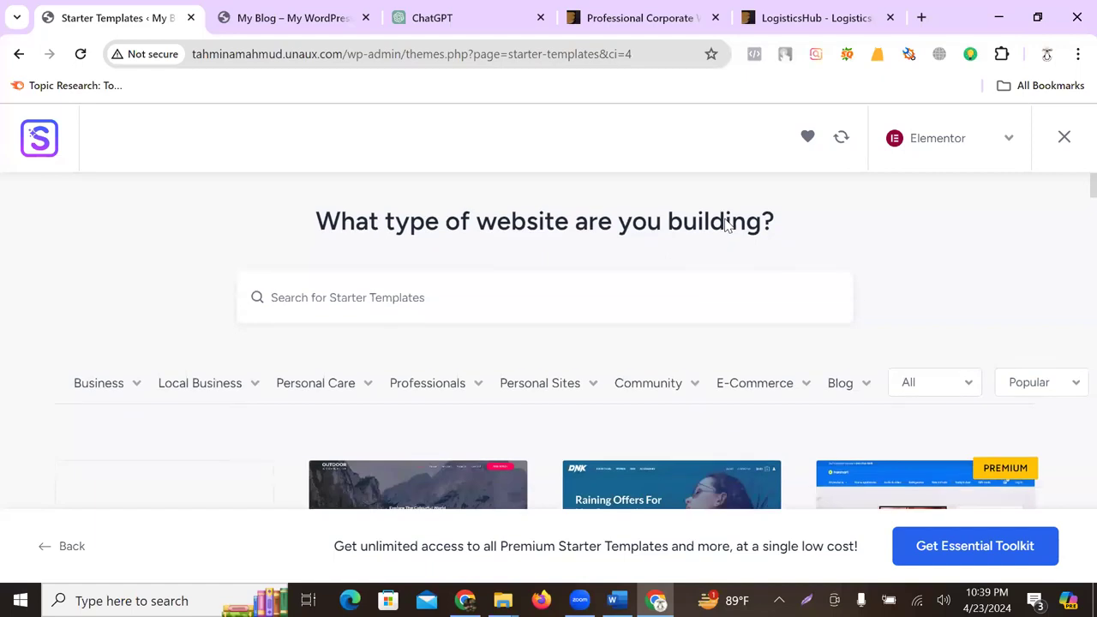
scroll(728, 223, down, 3)
mouse_move(742, 271)
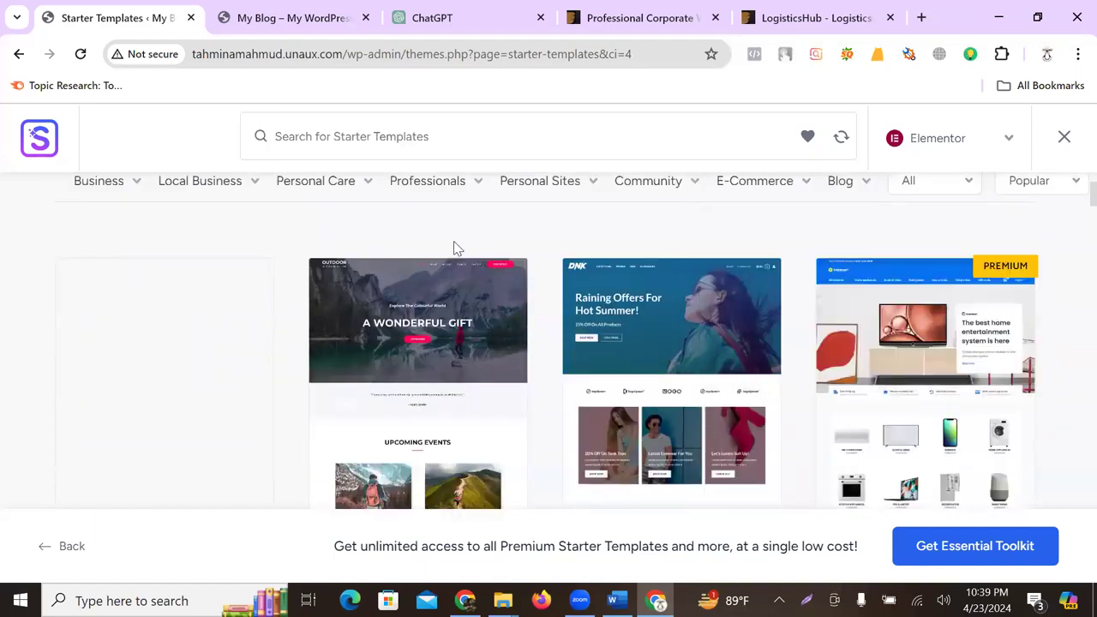
scroll(455, 249, down, 10)
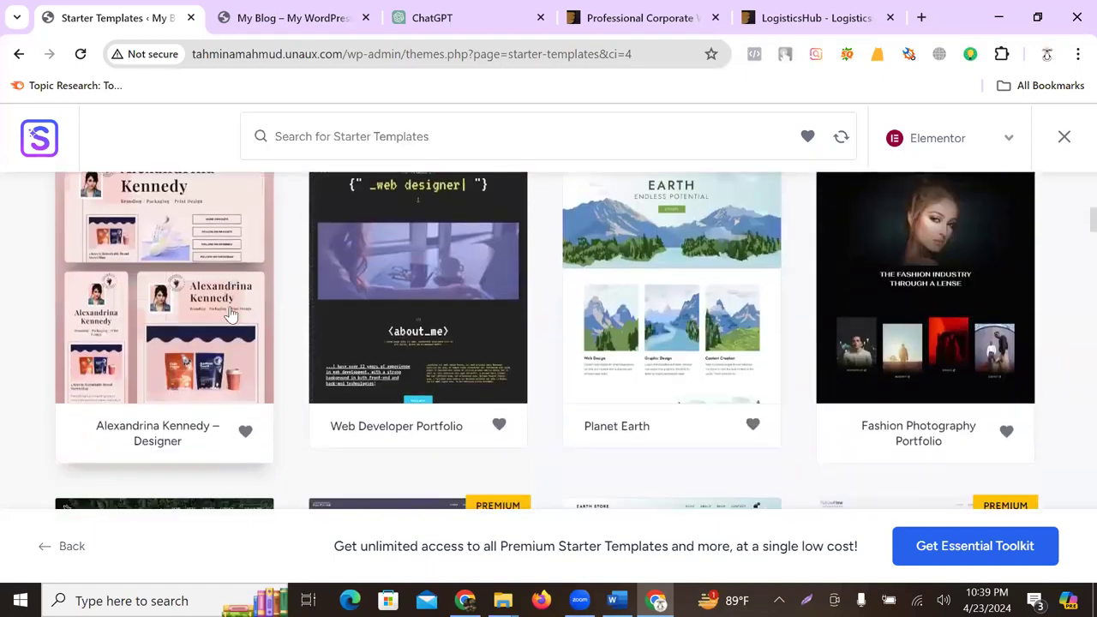
scroll(412, 350, down, 4)
scroll(480, 335, up, 2)
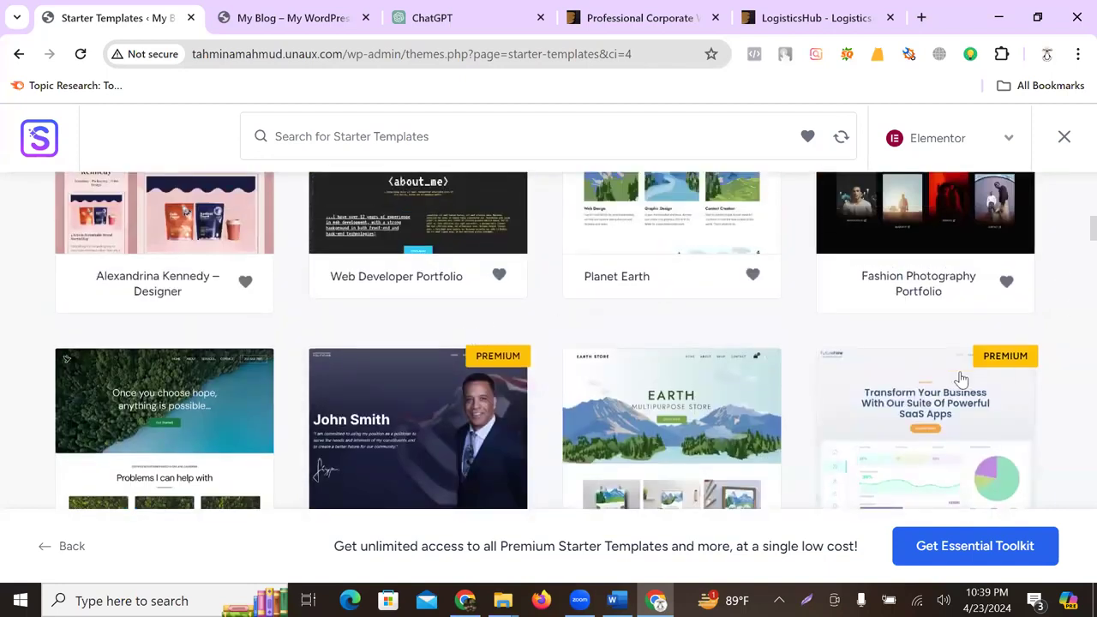
scroll(961, 379, down, 1)
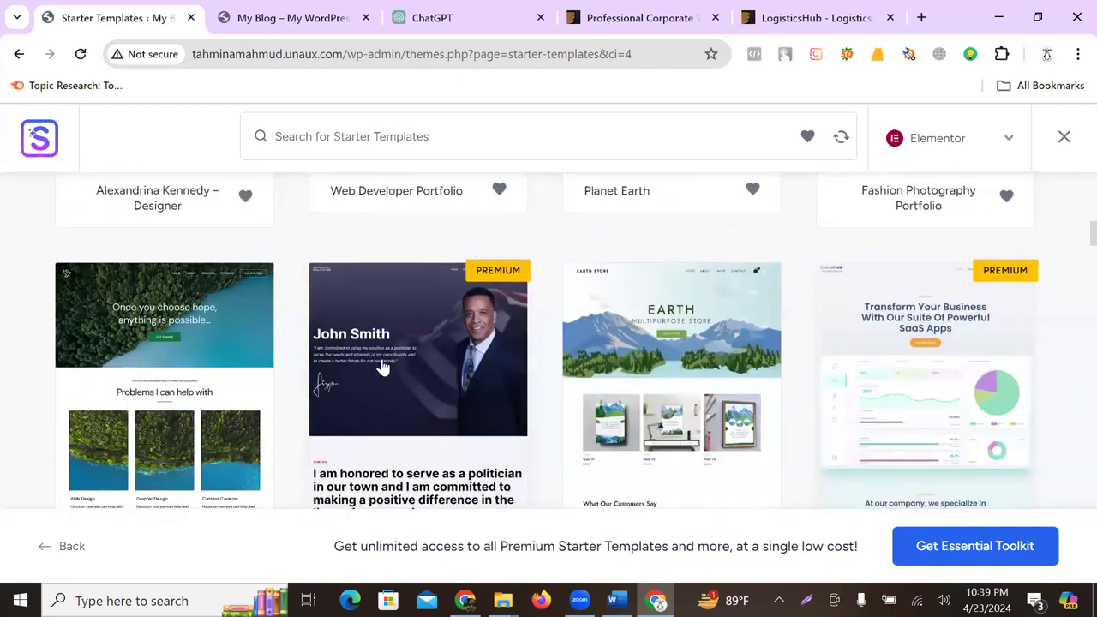
scroll(730, 386, up, 5)
scroll(731, 386, up, 8)
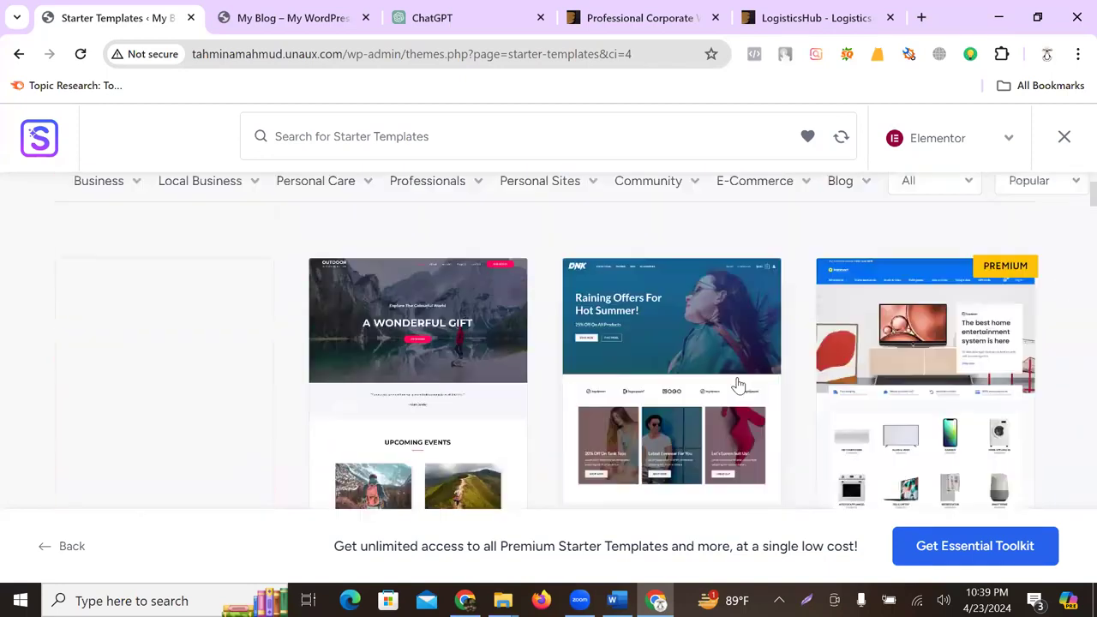
scroll(519, 368, down, 1)
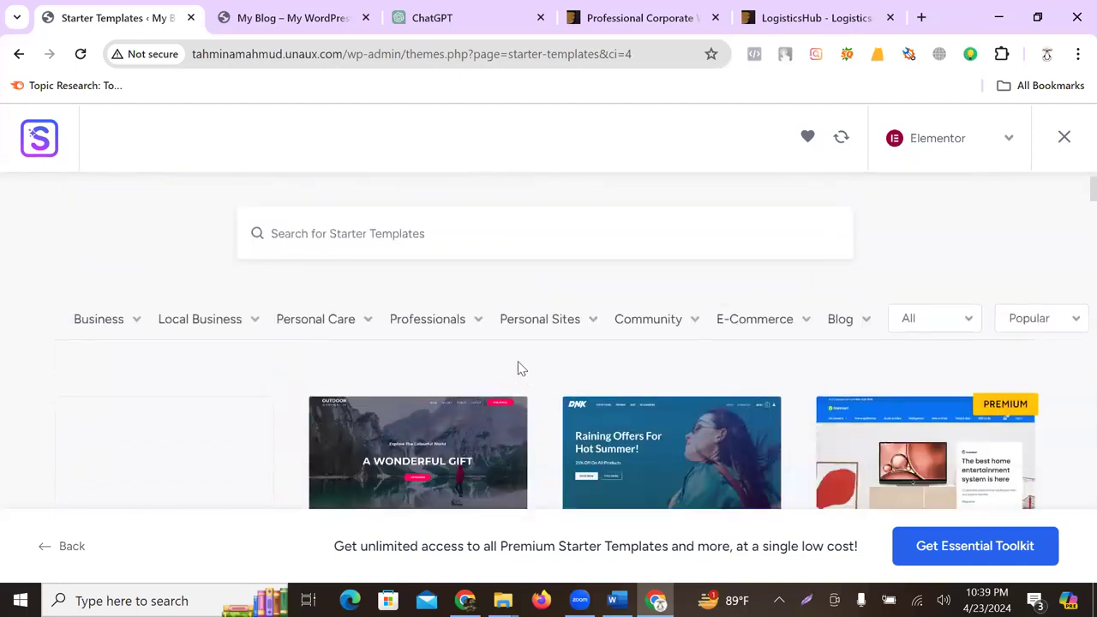
- Filter to Portfolio & CV templates and select the web developer portfolio template
mouse_move(539, 331)
click(534, 390)
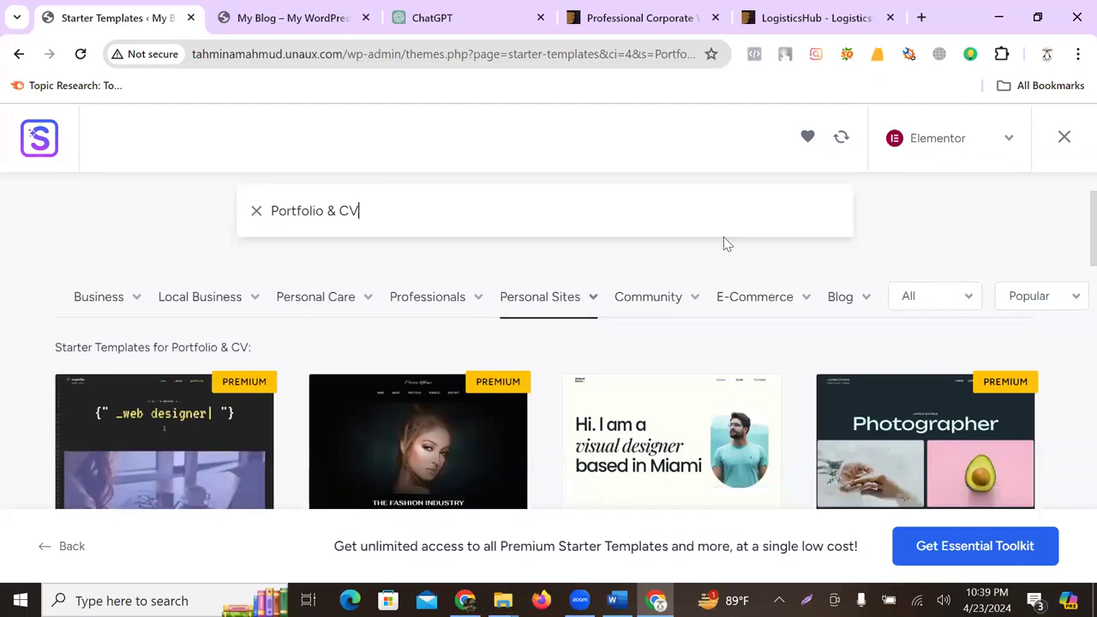
scroll(725, 243, down, 3)
scroll(629, 208, down, 2)
scroll(628, 208, down, 2)
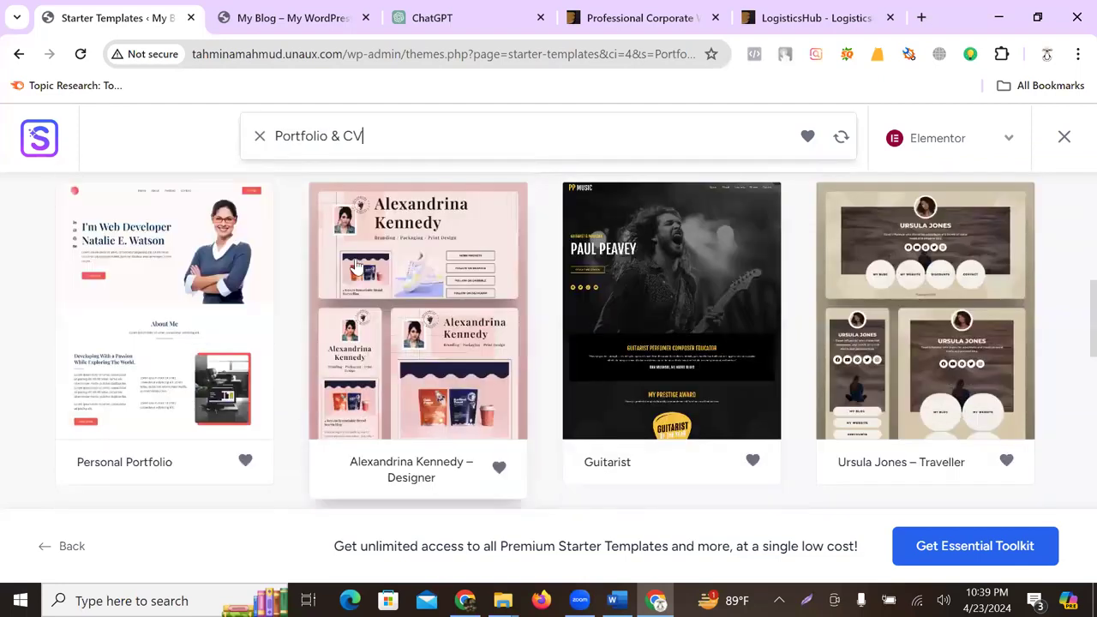
scroll(789, 313, down, 1)
scroll(793, 313, down, 2)
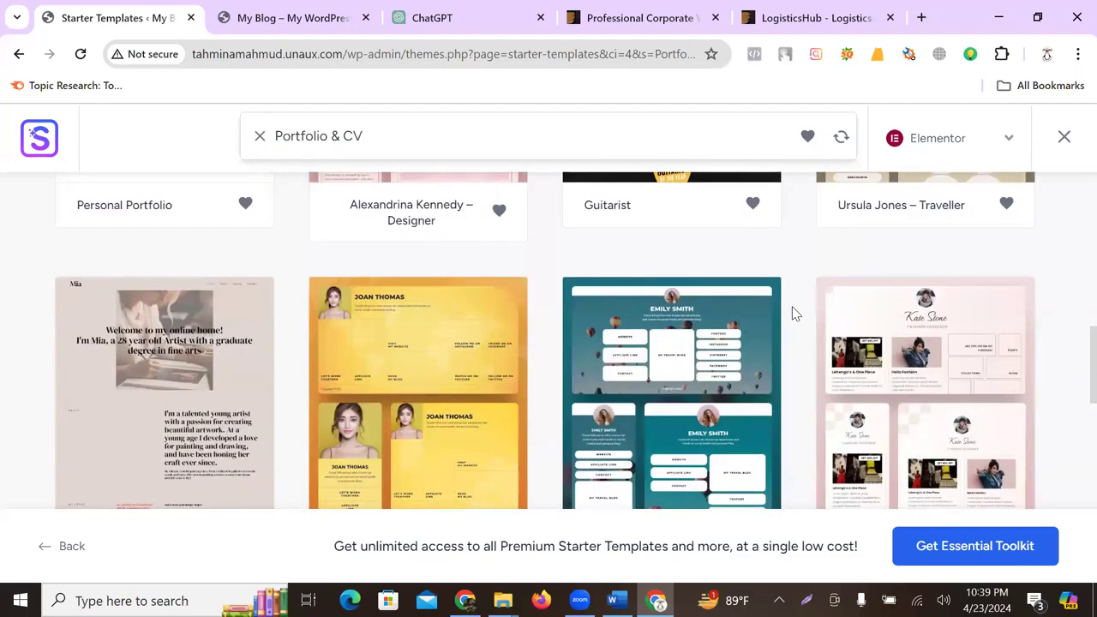
scroll(793, 313, down, 2)
scroll(857, 343, down, 1)
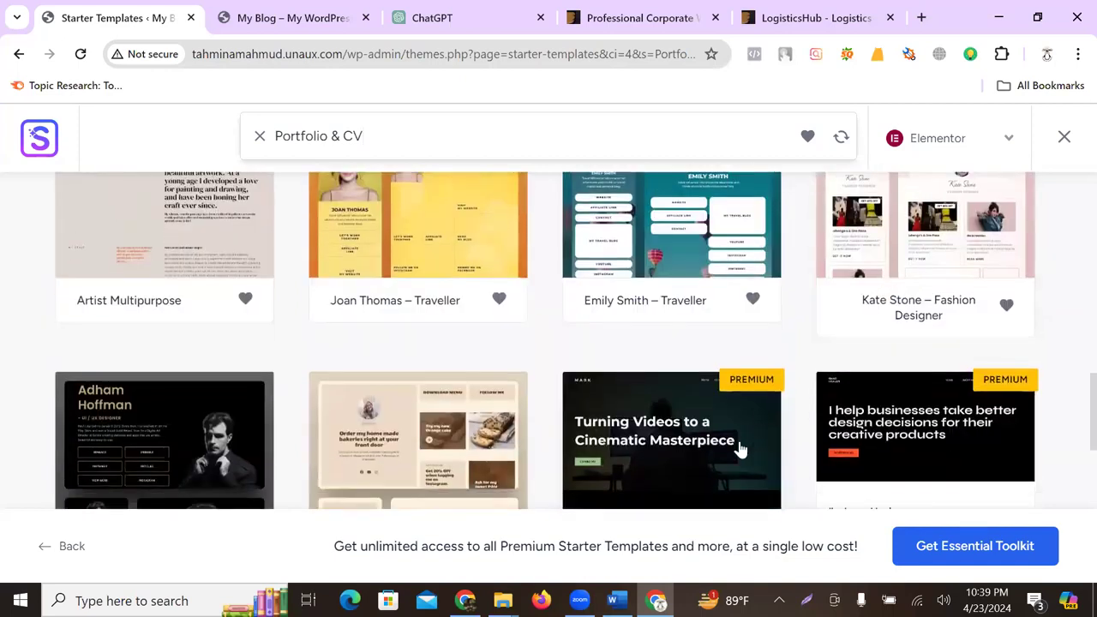
scroll(531, 403, down, 2)
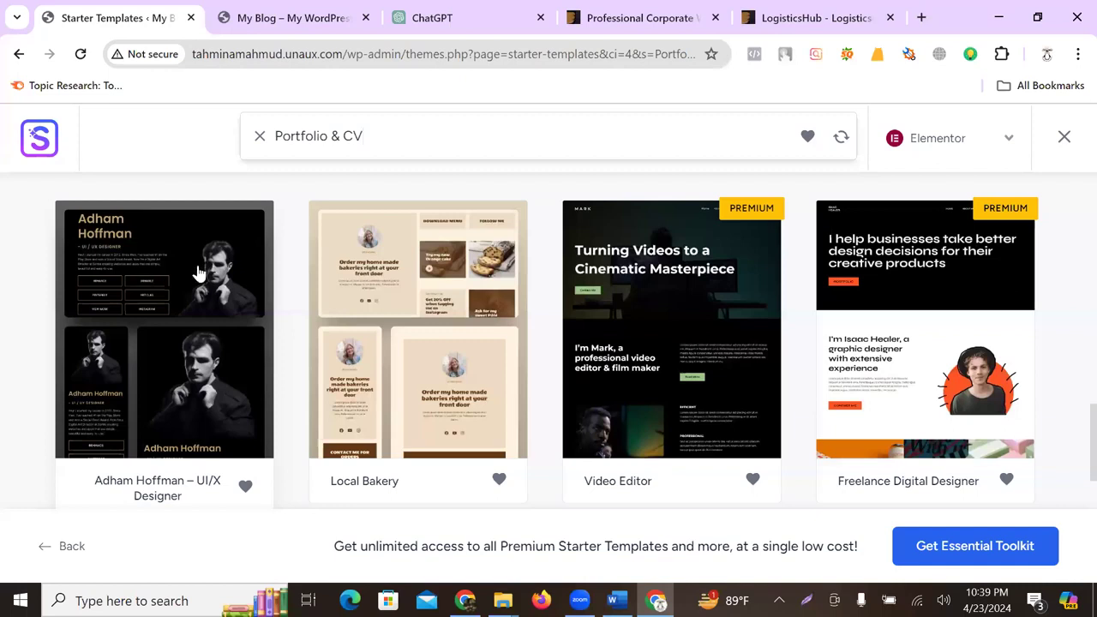
scroll(192, 291, down, 3)
scroll(192, 292, down, 1)
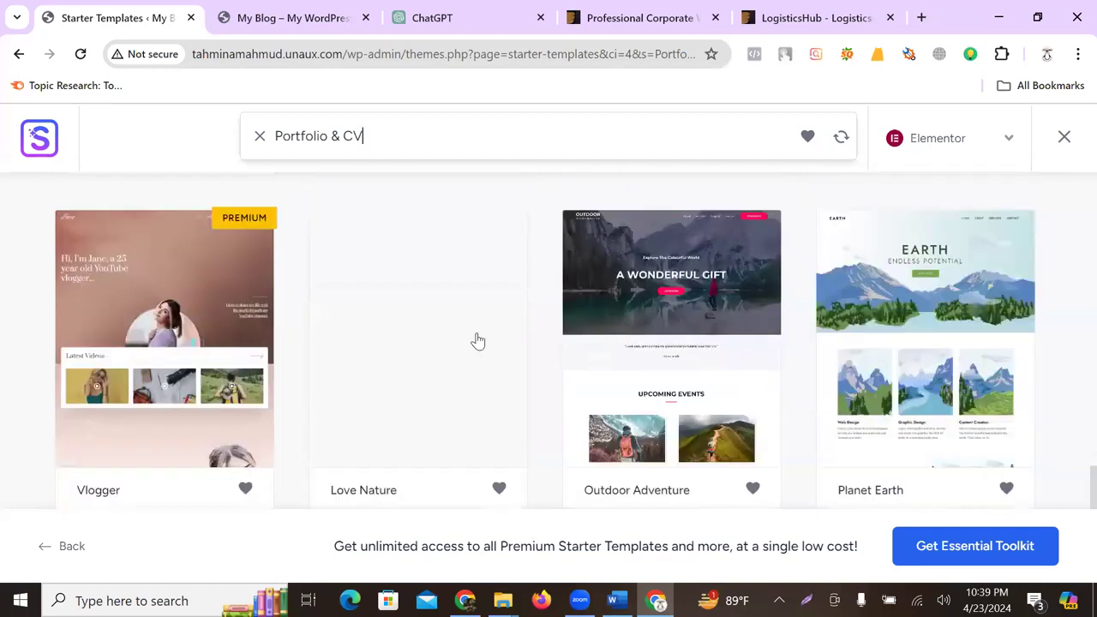
scroll(511, 351, down, 3)
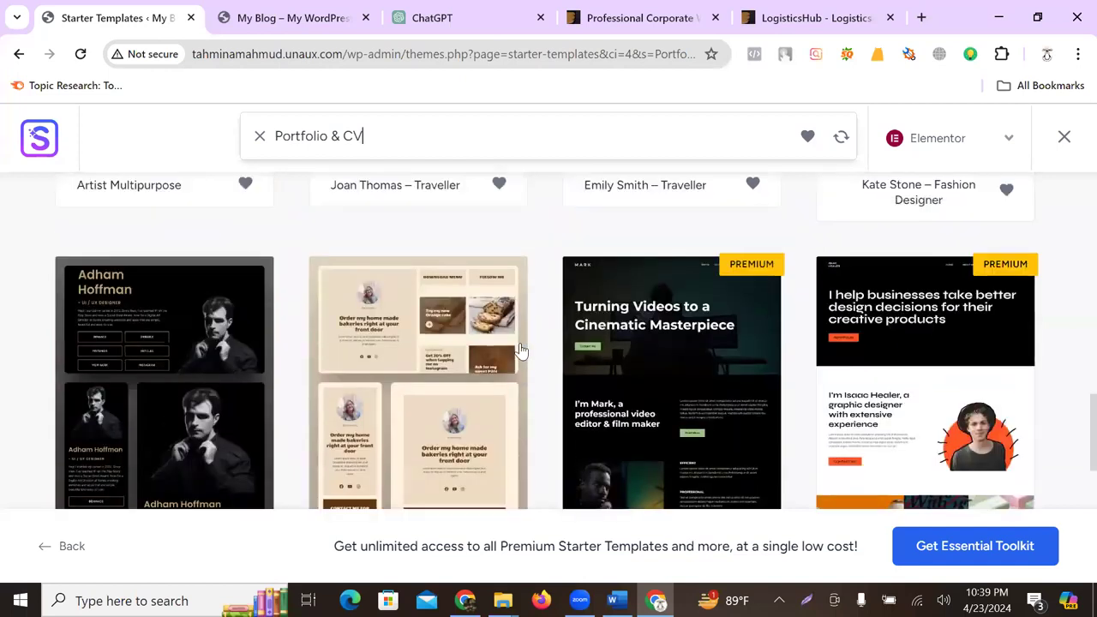
scroll(520, 351, down, 5)
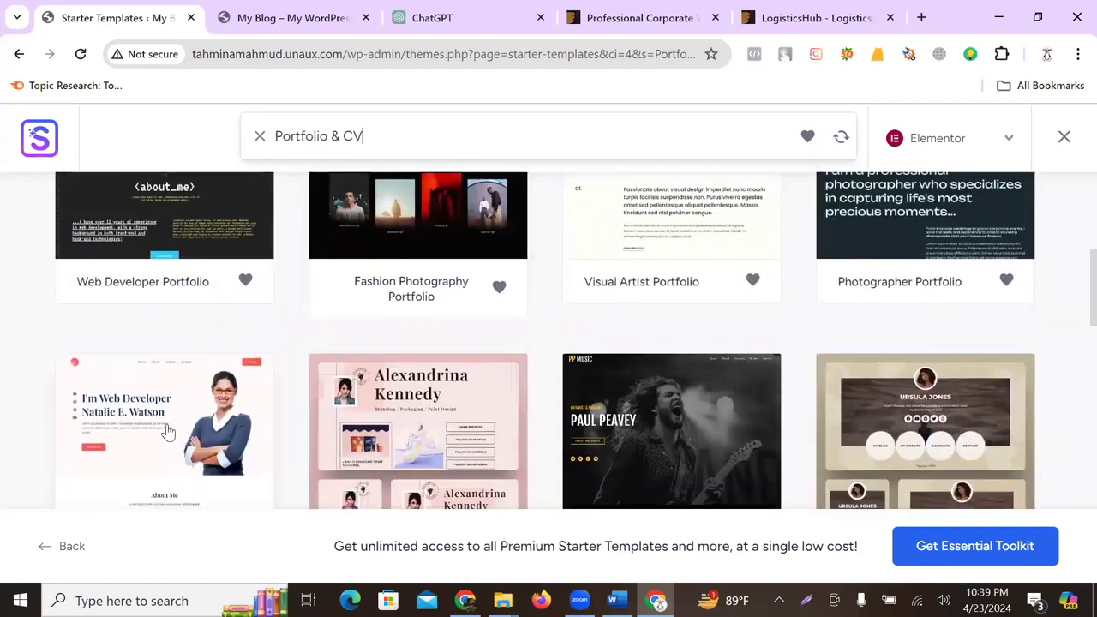
scroll(163, 386, down, 1)
click(168, 334)
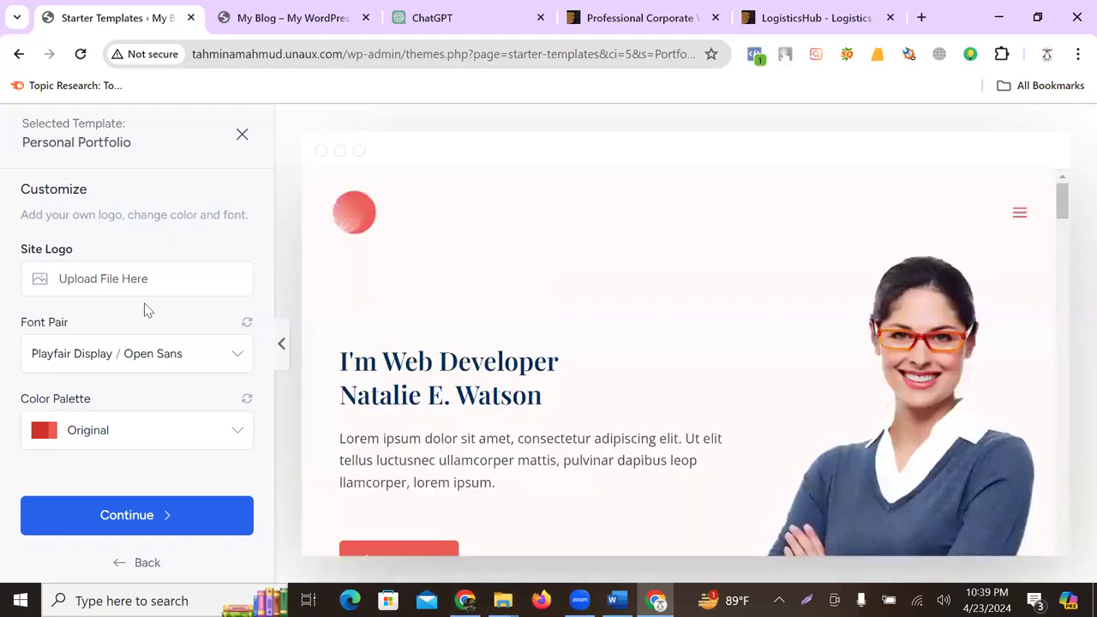
- Upload the ABCL logo image from the computer and set it as the site logo
click(75, 289)
click(566, 396)
click(293, 261)
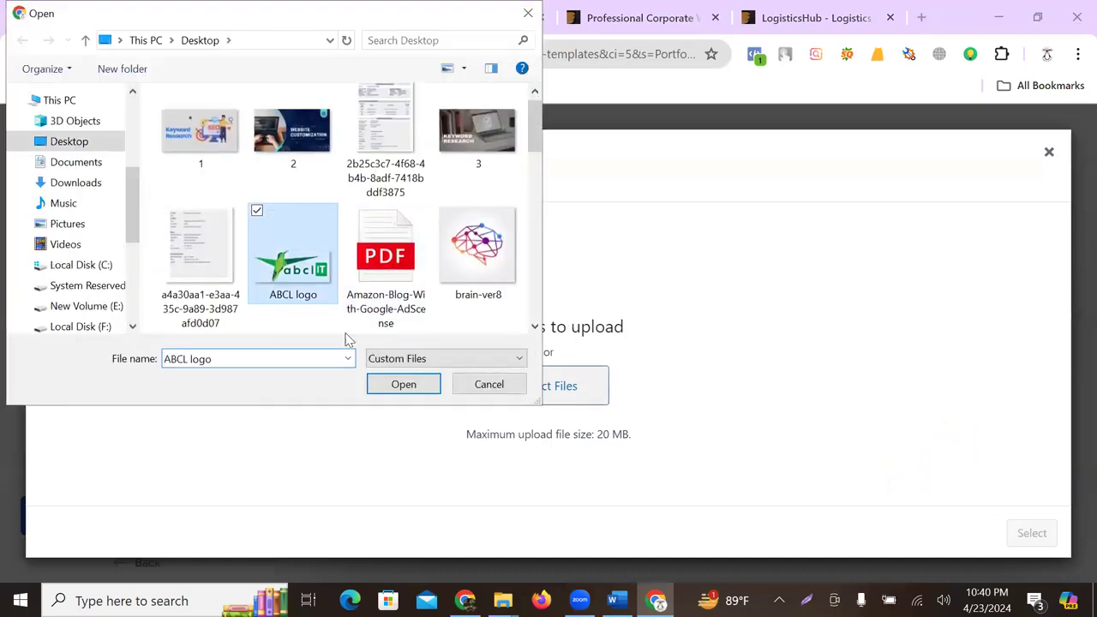
click(404, 385)
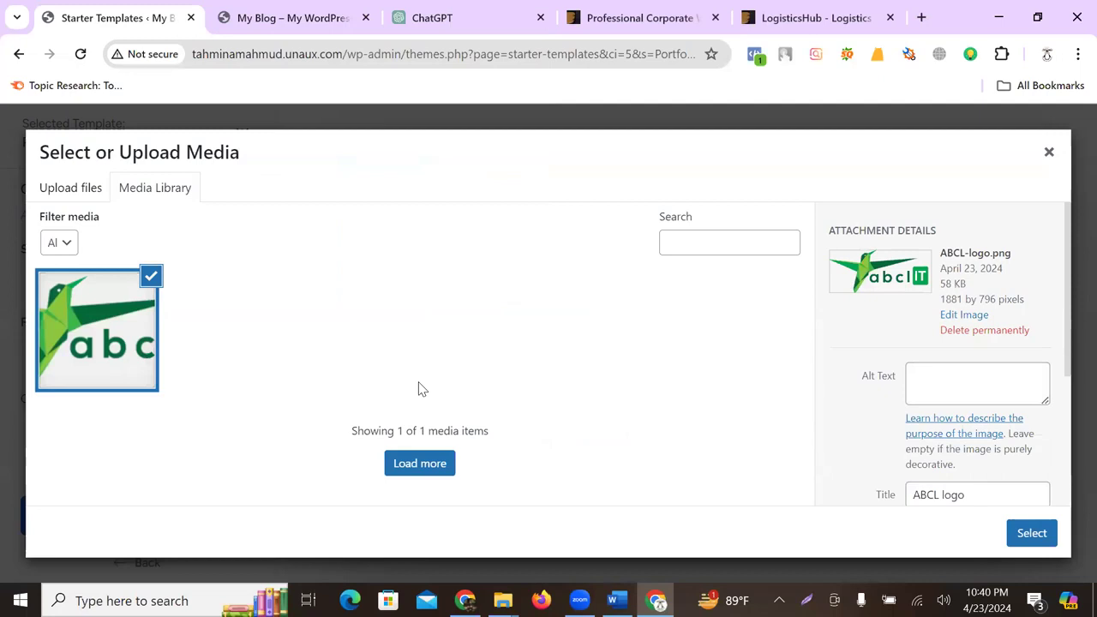
click(1032, 532)
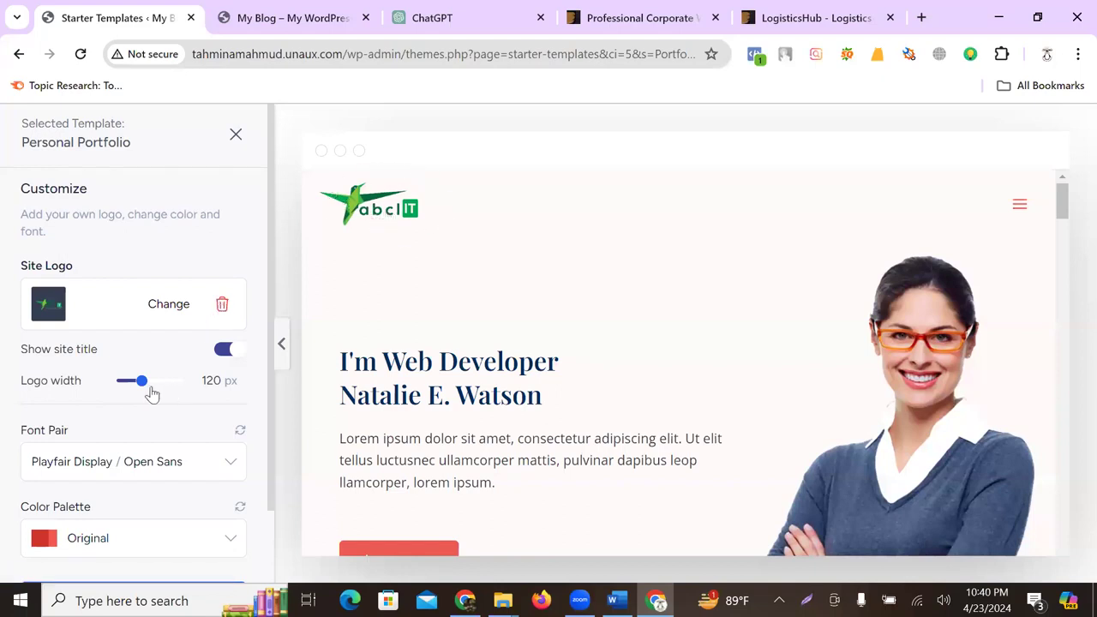
- Narrow the site logo width to 101 px
mouse_move(146, 386)
mouse_down()
mouse_move(130, 388)
mouse_move(228, 387)
mouse_move(134, 396)
mouse_up()
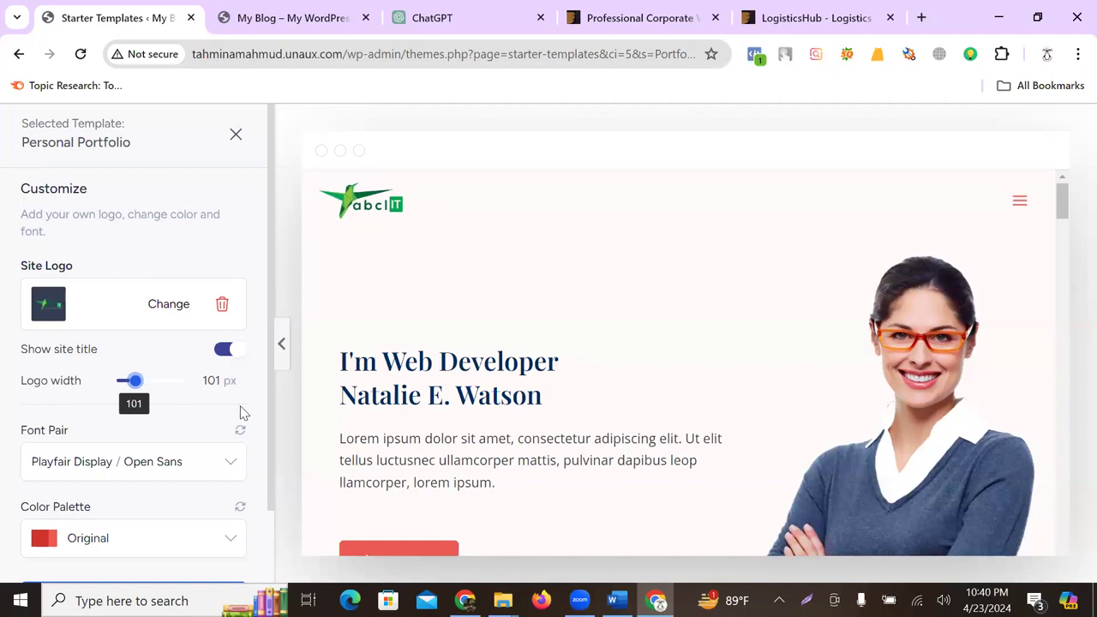
scroll(241, 295, down, 1)
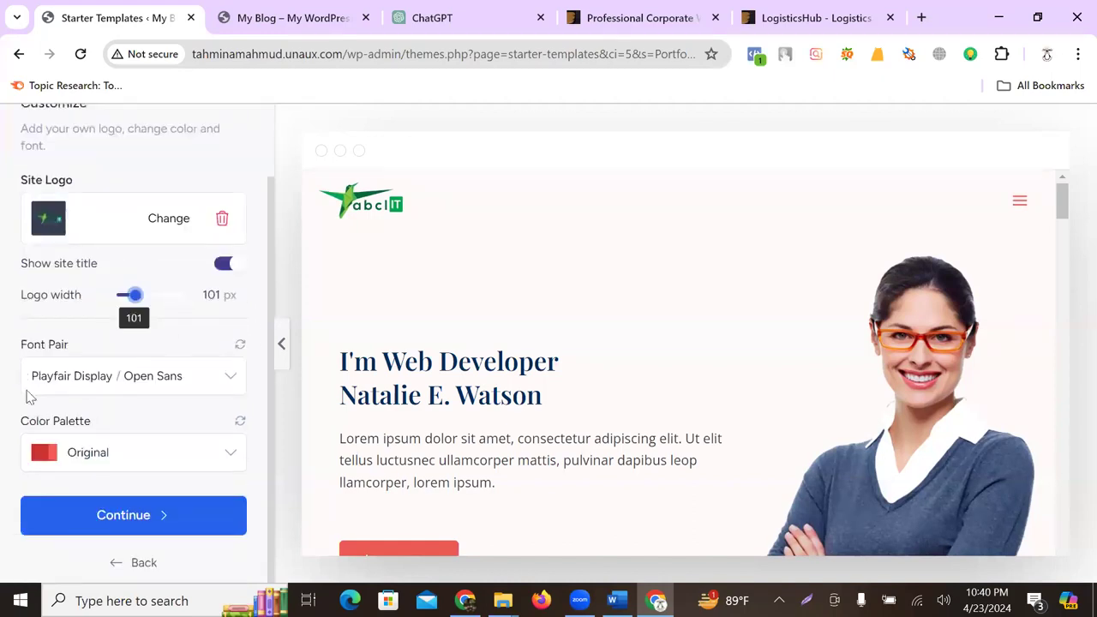
scroll(412, 369, down, 2)
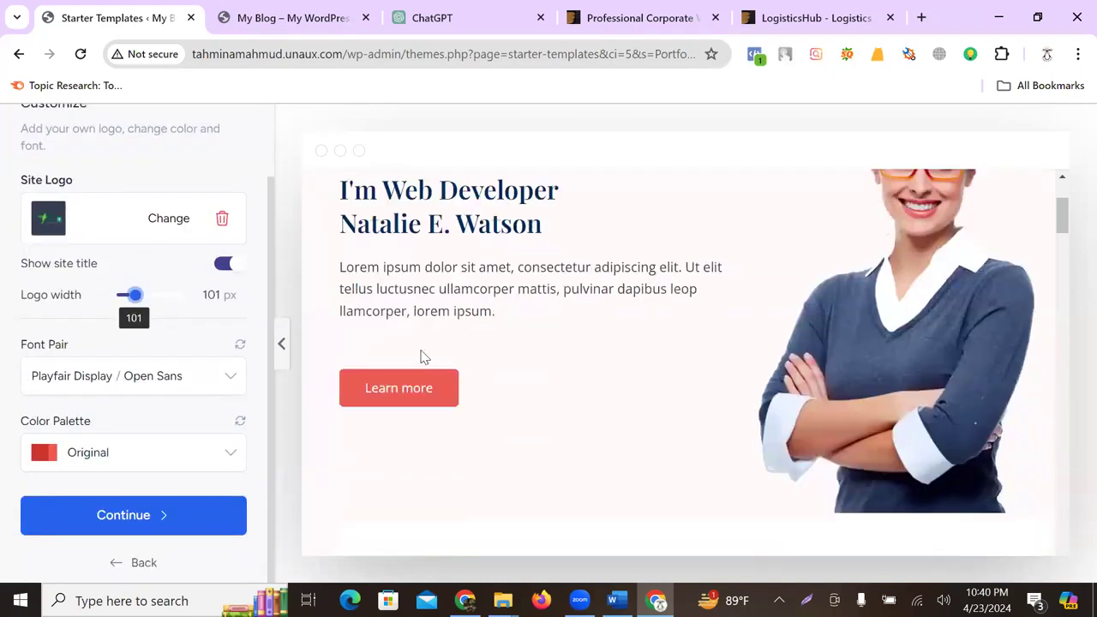
scroll(408, 288, up, 1)
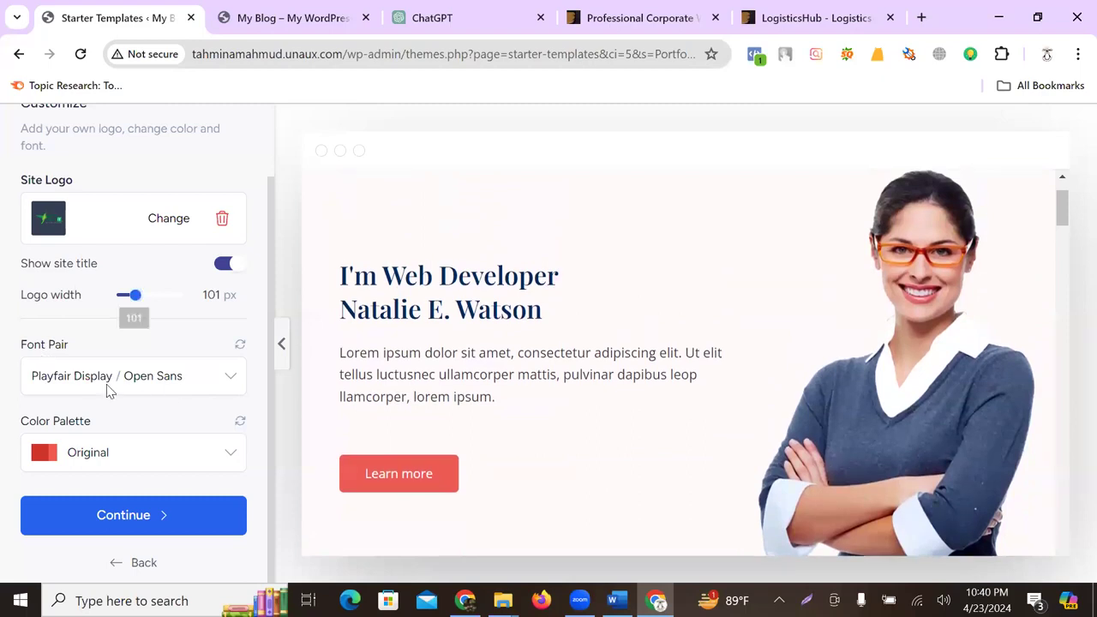
- Apply the Montserrat / Lato font pair
click(108, 391)
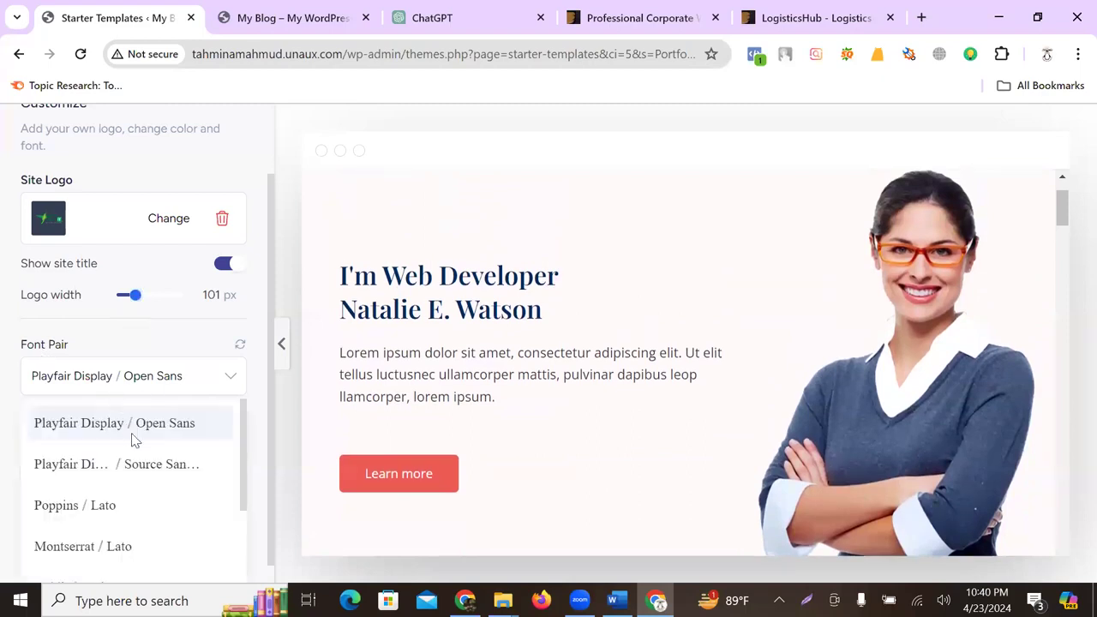
click(77, 511)
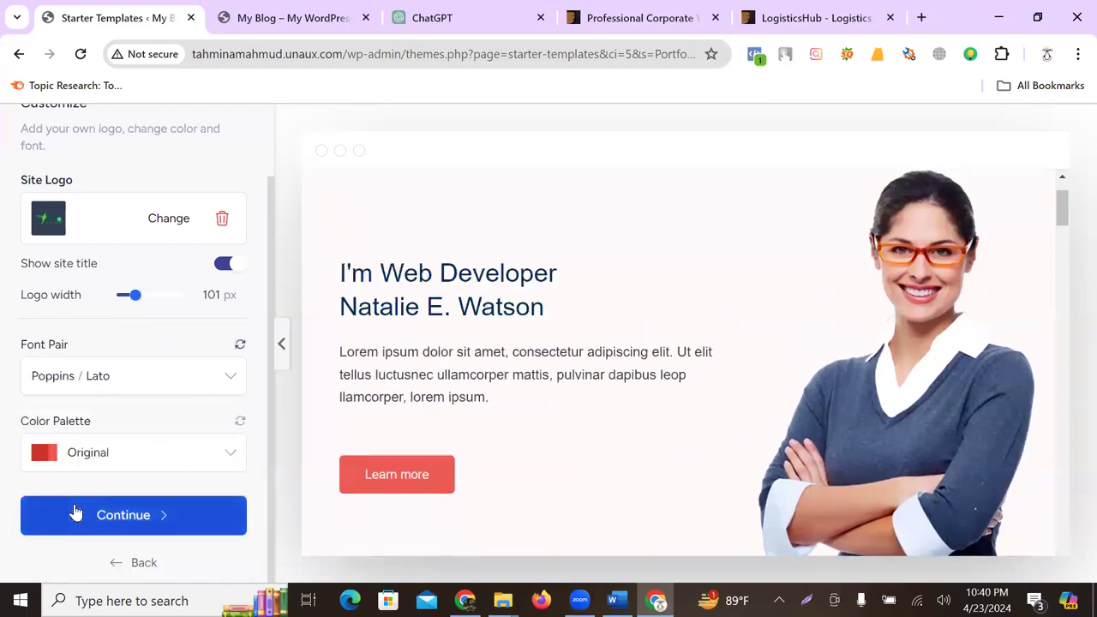
click(133, 382)
scroll(115, 438, down, 1)
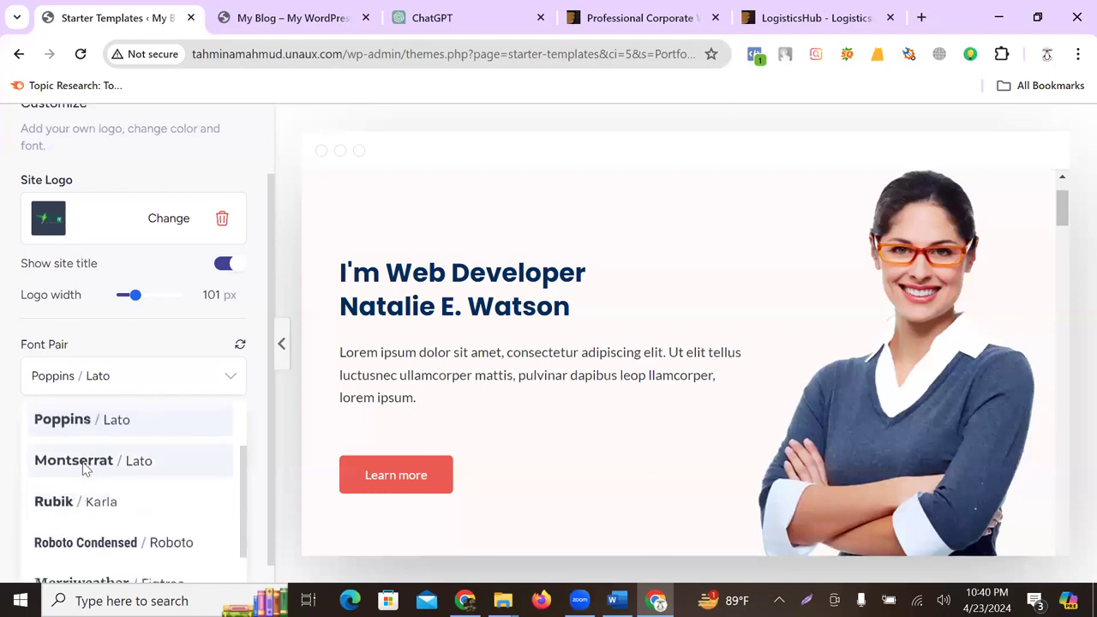
click(85, 463)
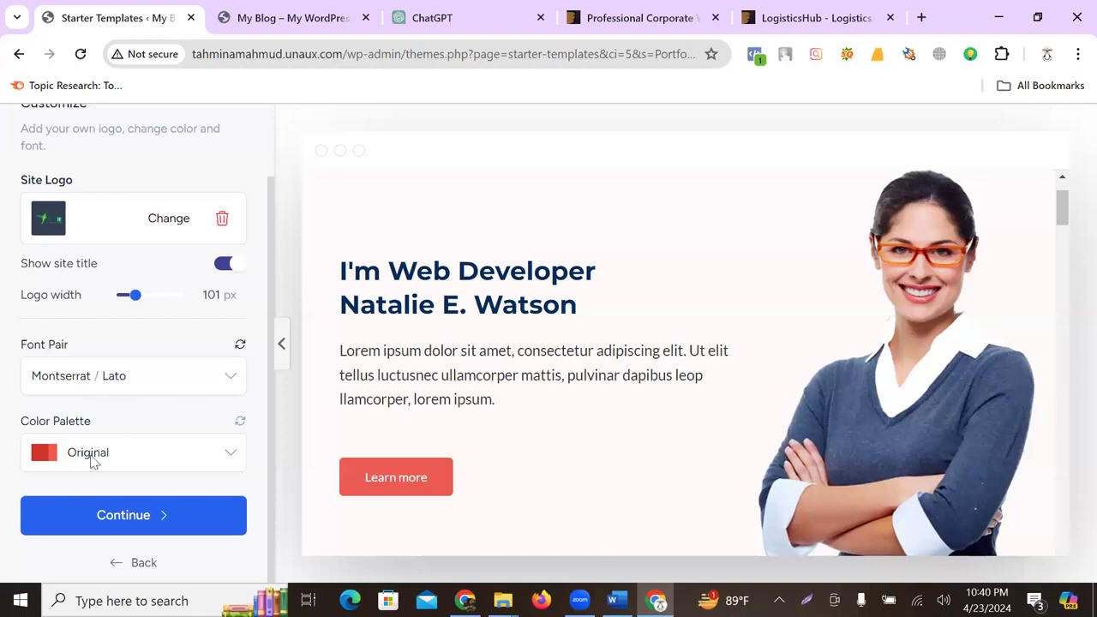
- Apply the orange Style 7 colour palette and continue to the final setup step
scroll(410, 429, down, 2)
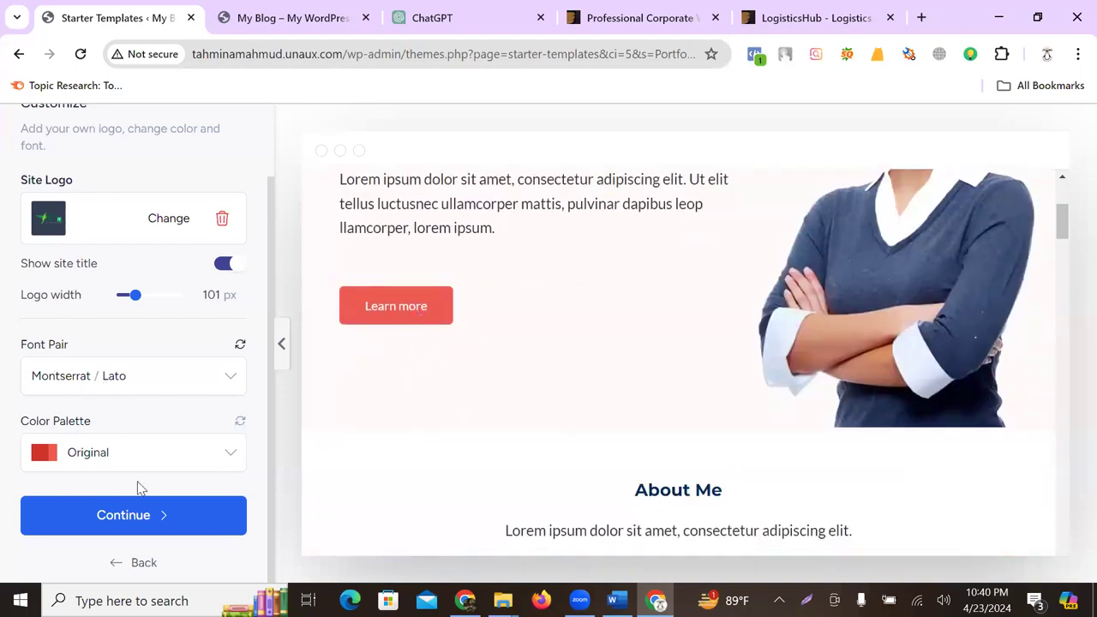
click(142, 453)
scroll(103, 527, down, 2)
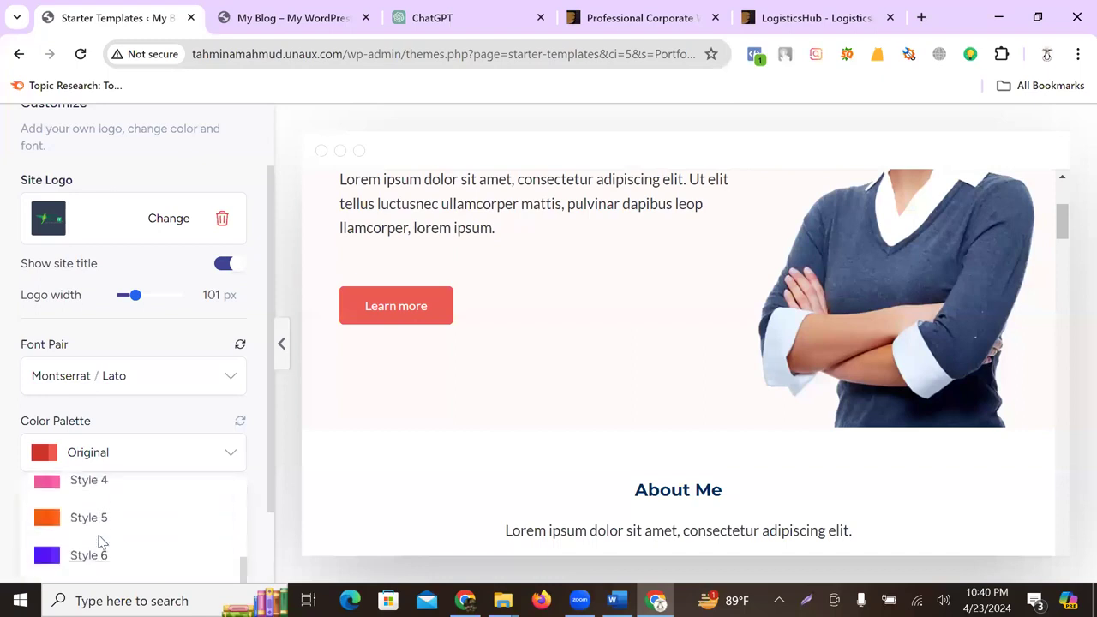
click(112, 489)
scroll(600, 288, down, 2)
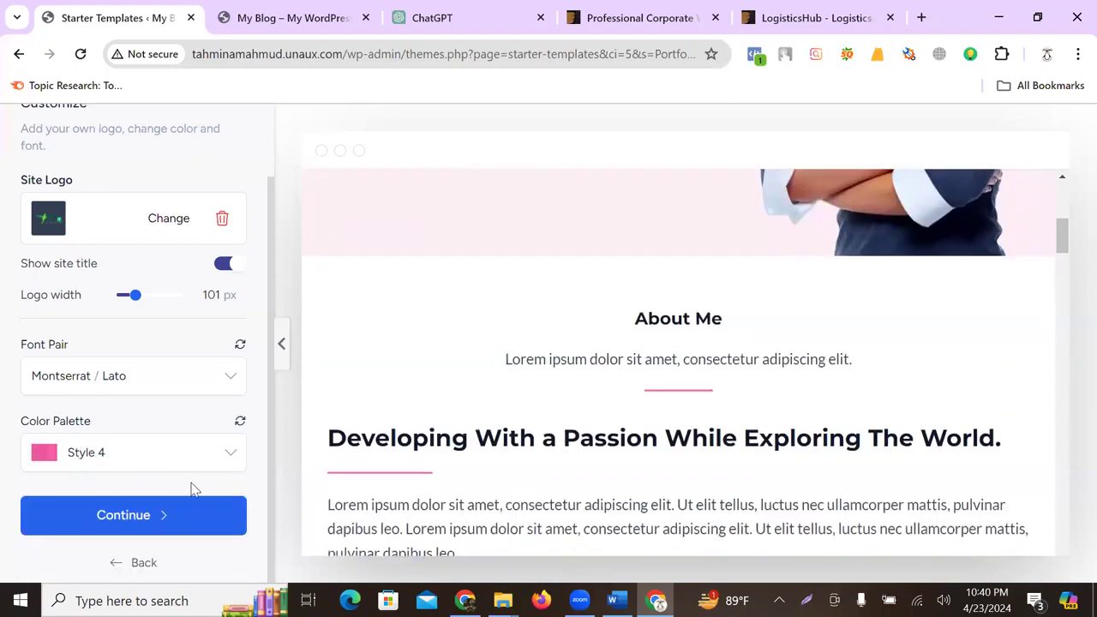
click(85, 455)
scroll(97, 502, down, 3)
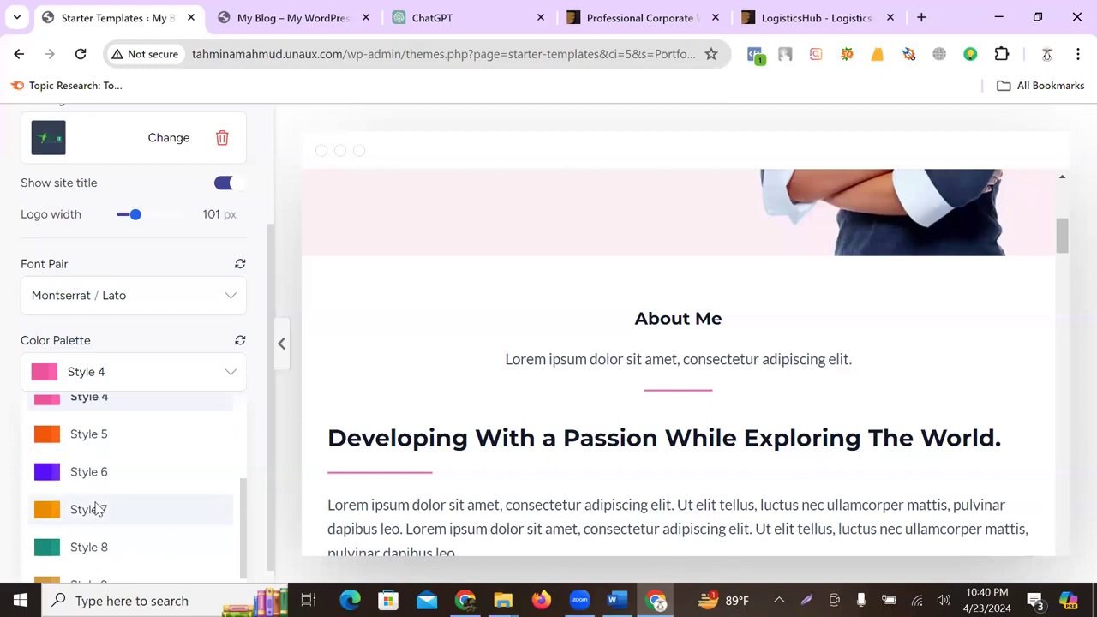
click(98, 510)
scroll(742, 292, up, 3)
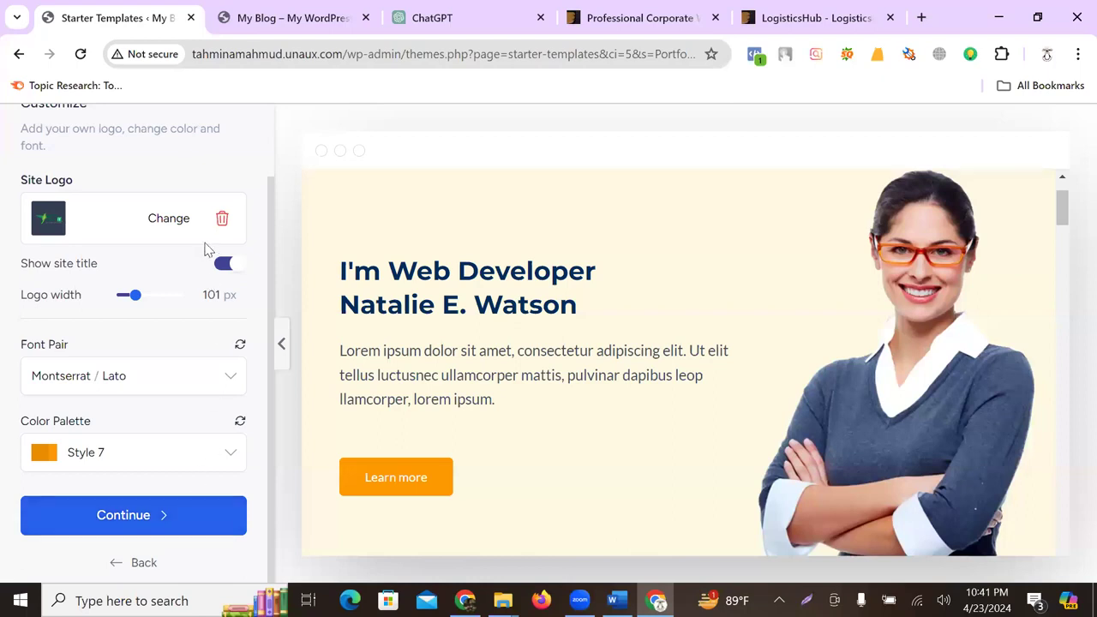
click(128, 515)
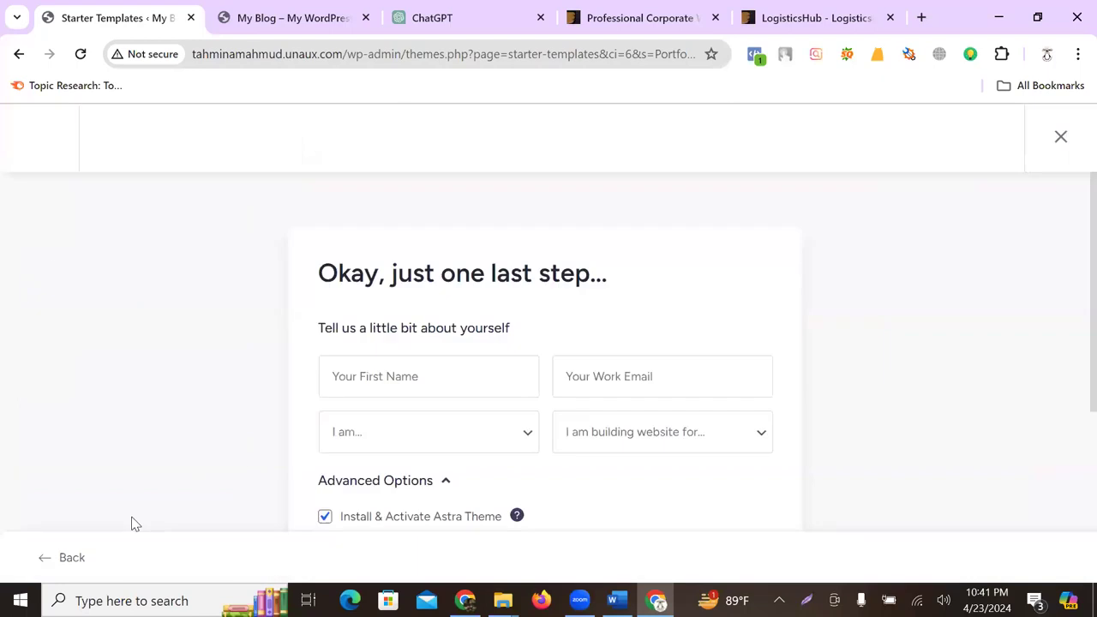
- Enter your first name and paste your work e-mail address into the form
click(388, 378)
click(151, 288)
scroll(370, 296, down, 1)
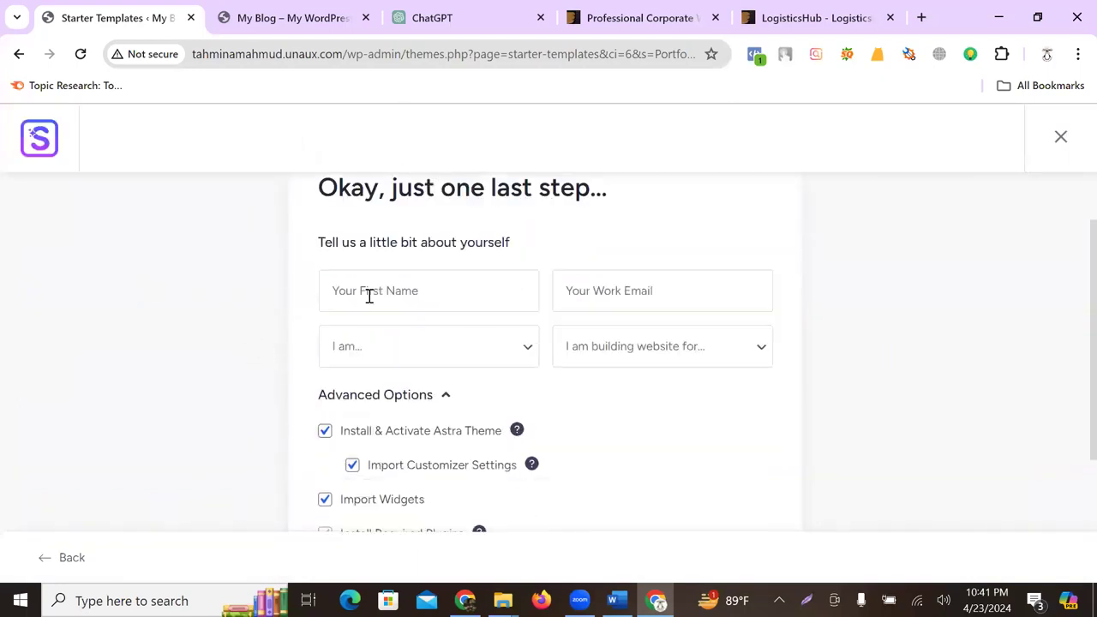
click(370, 296)
text(Tahmina Mahmud)
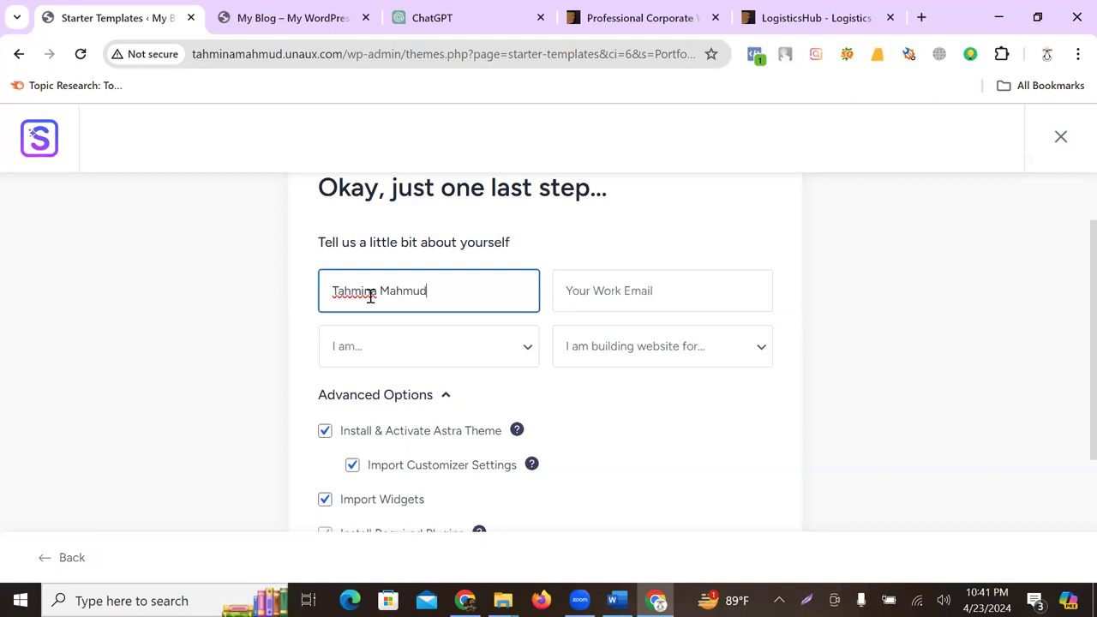
click(299, 306)
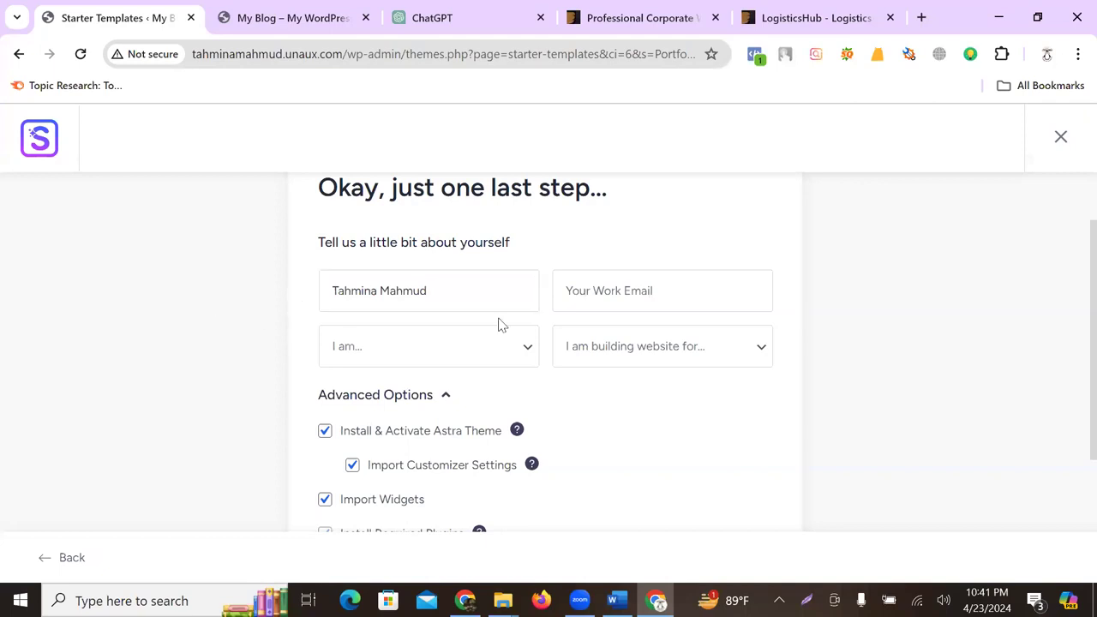
click(590, 297)
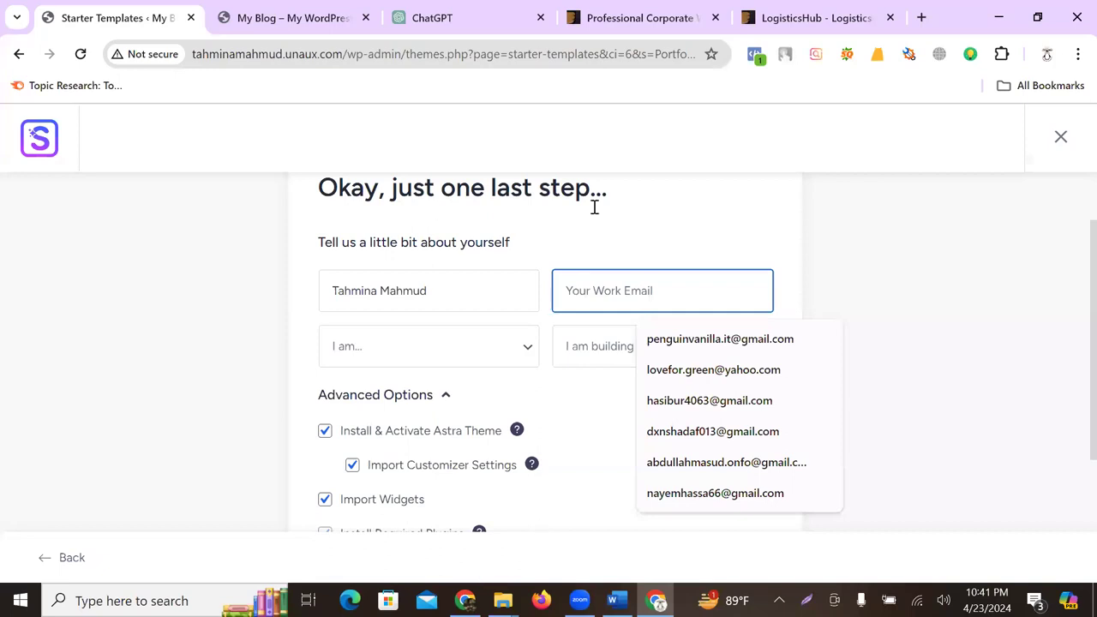
key(alt+Tab)
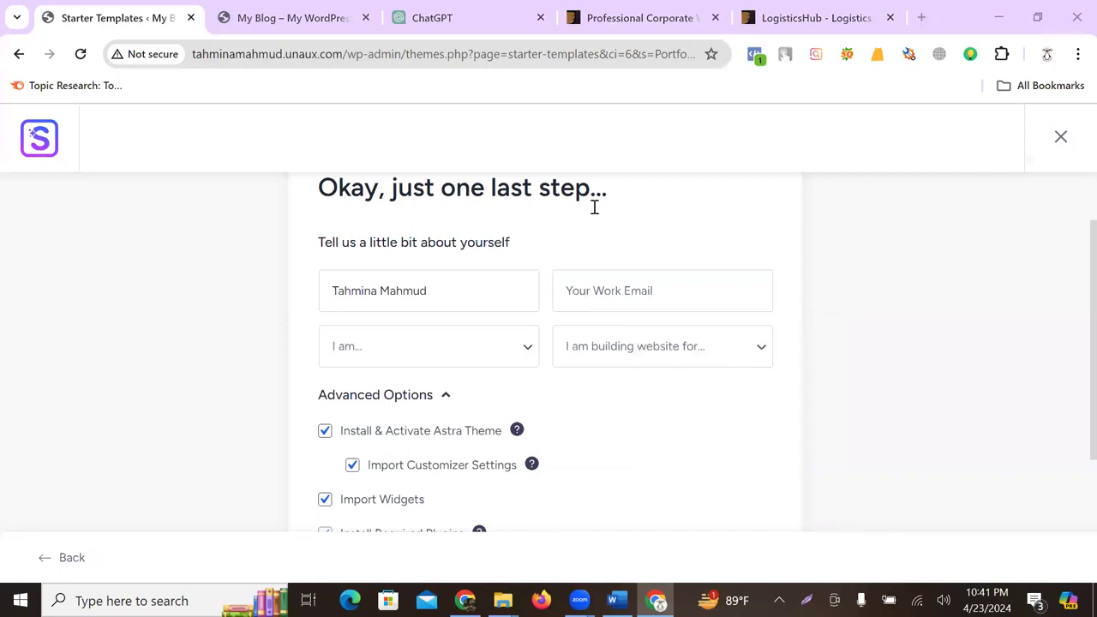
click(641, 294)
key(ctrl+v)
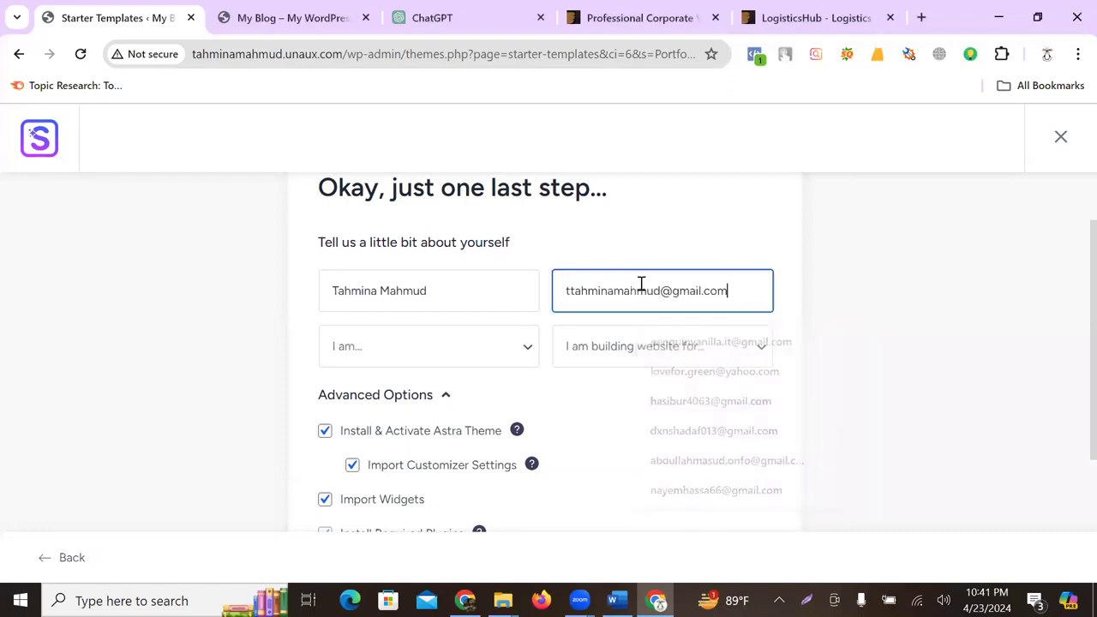
- Choose Beginner and Myself/My Company, then submit to build the website
click(419, 360)
click(406, 391)
click(627, 348)
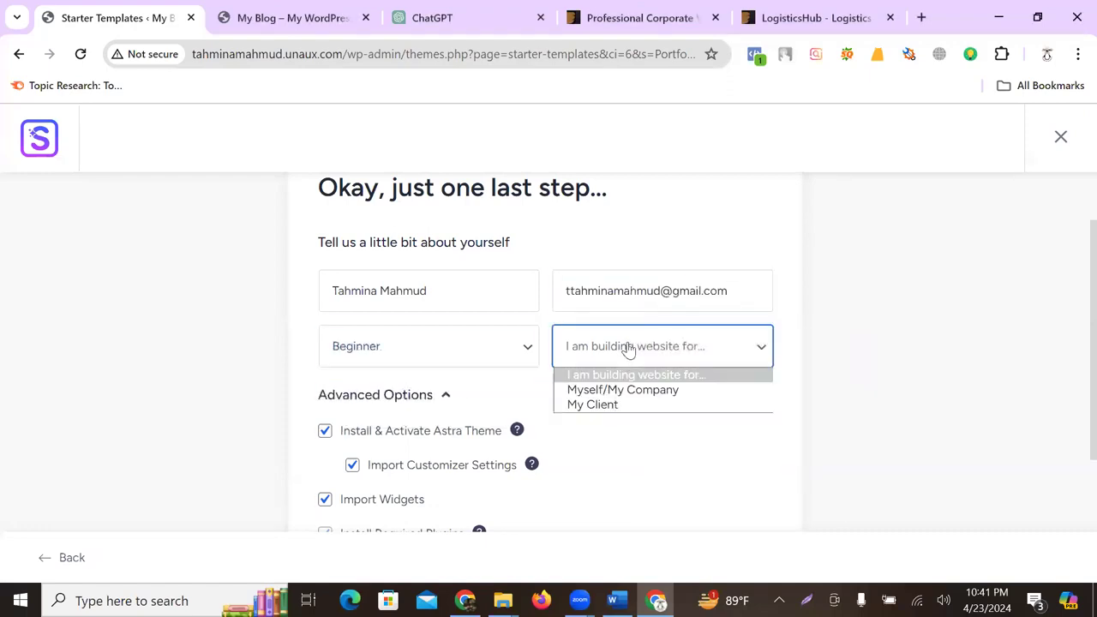
click(592, 387)
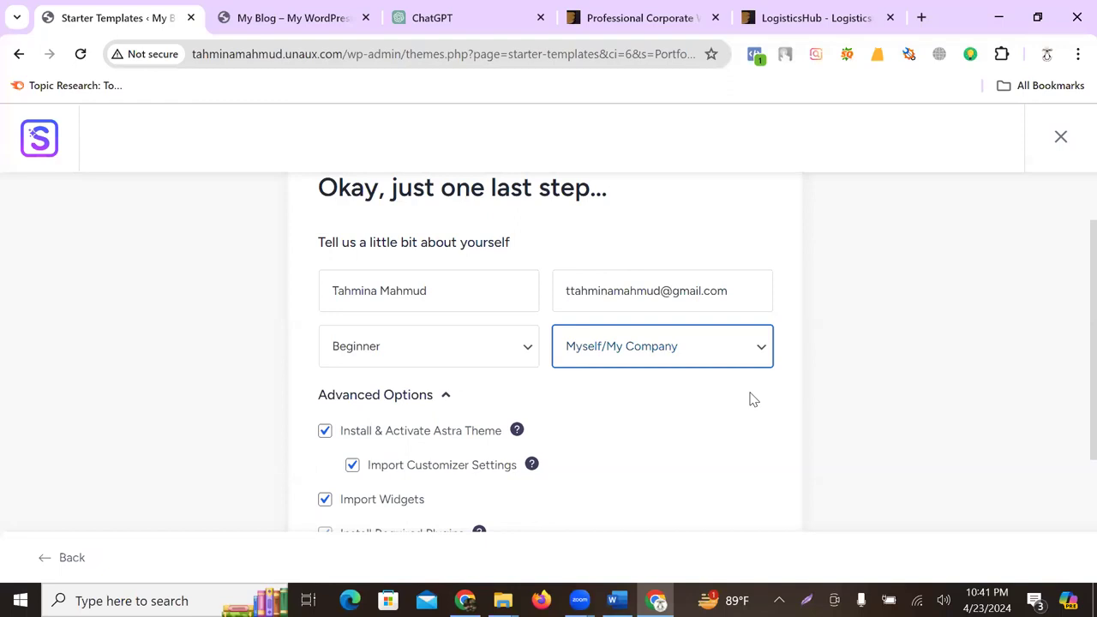
scroll(507, 420, down, 3)
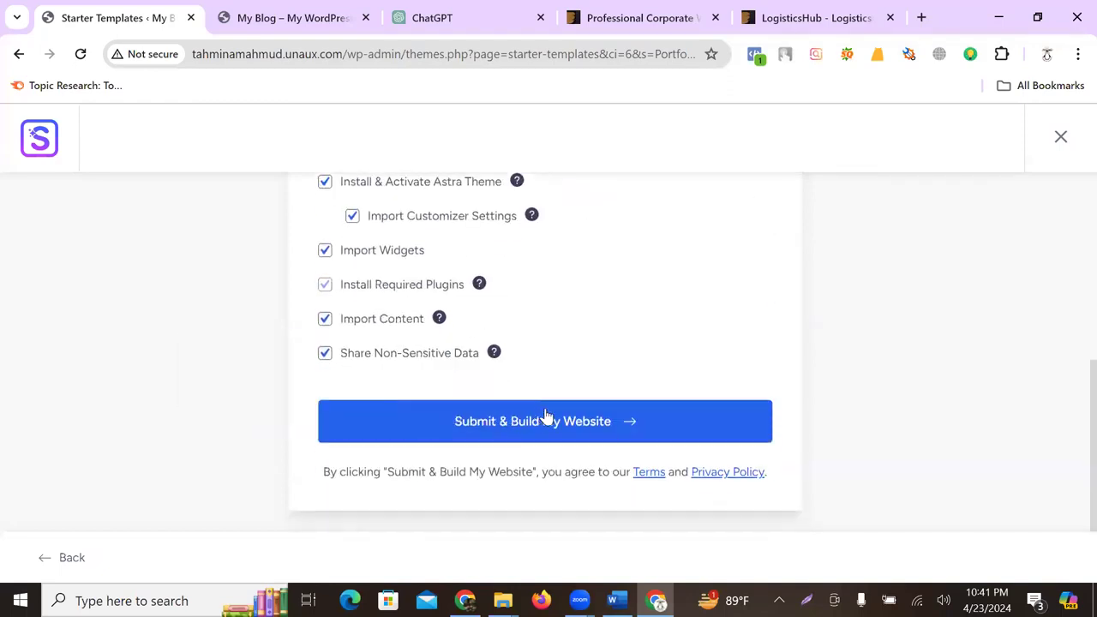
click(505, 427)
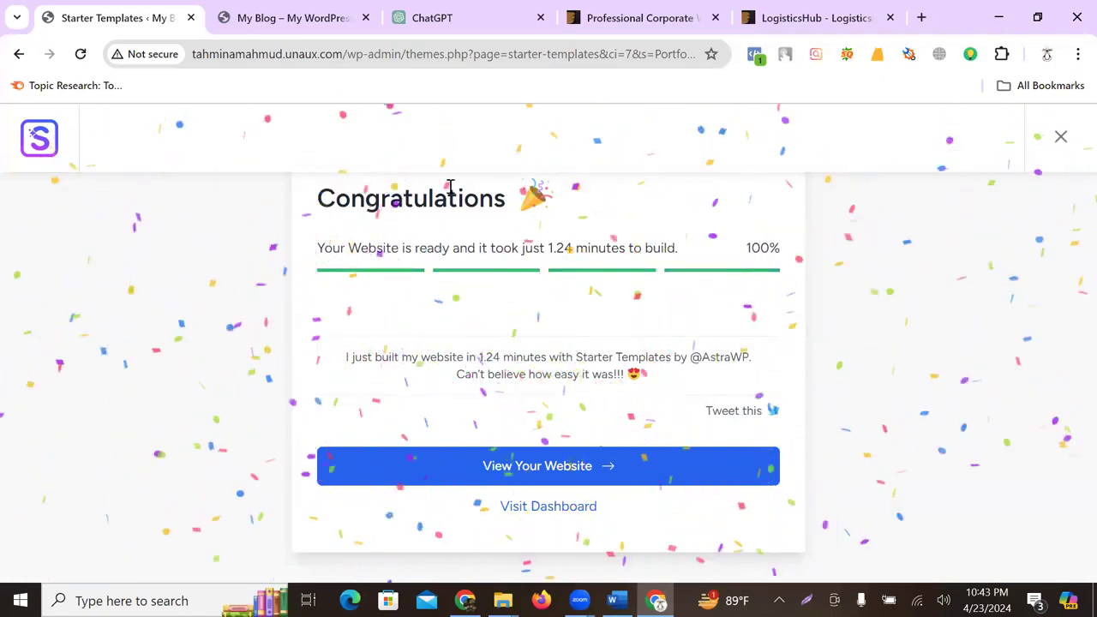
- Open the newly built portfolio website, close the old blog tab, and scroll through it
click(296, 18)
scroll(377, 305, up, 15)
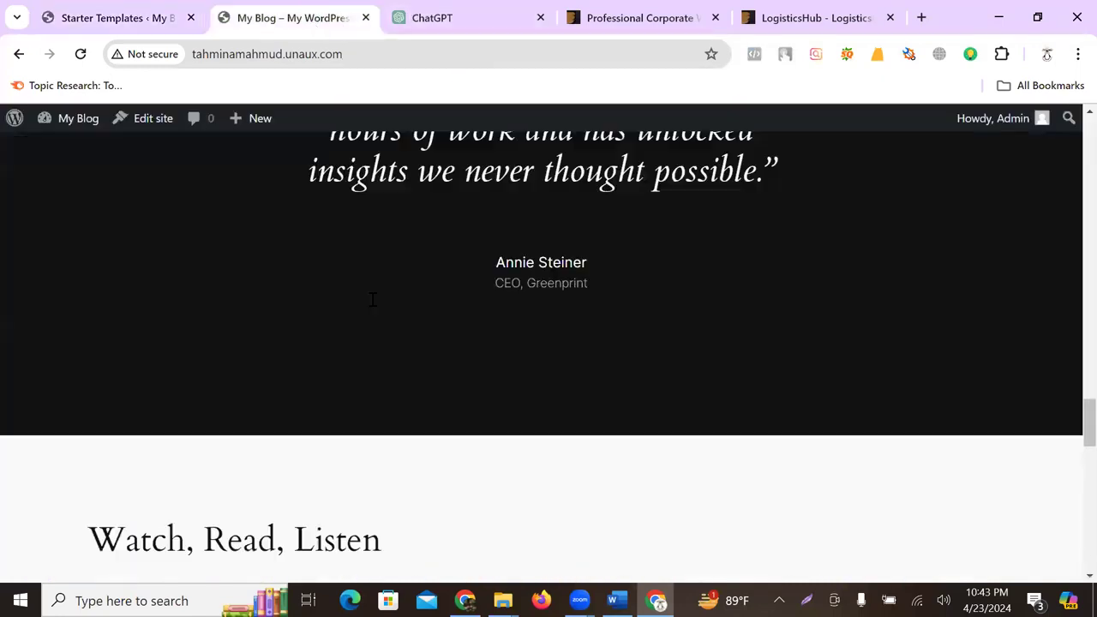
click(115, 15)
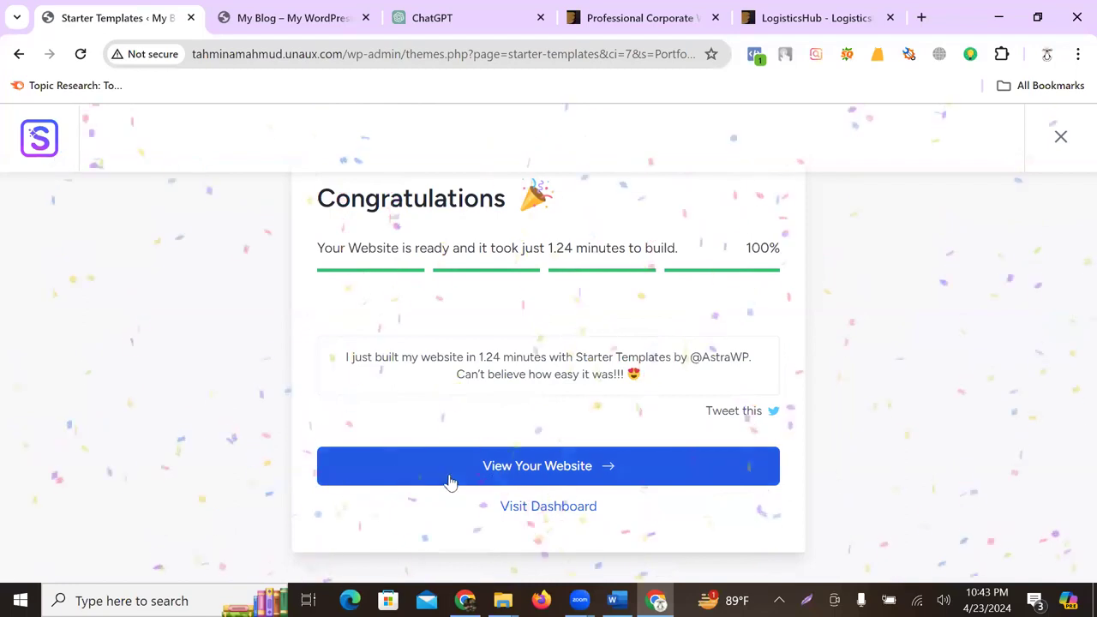
click(571, 466)
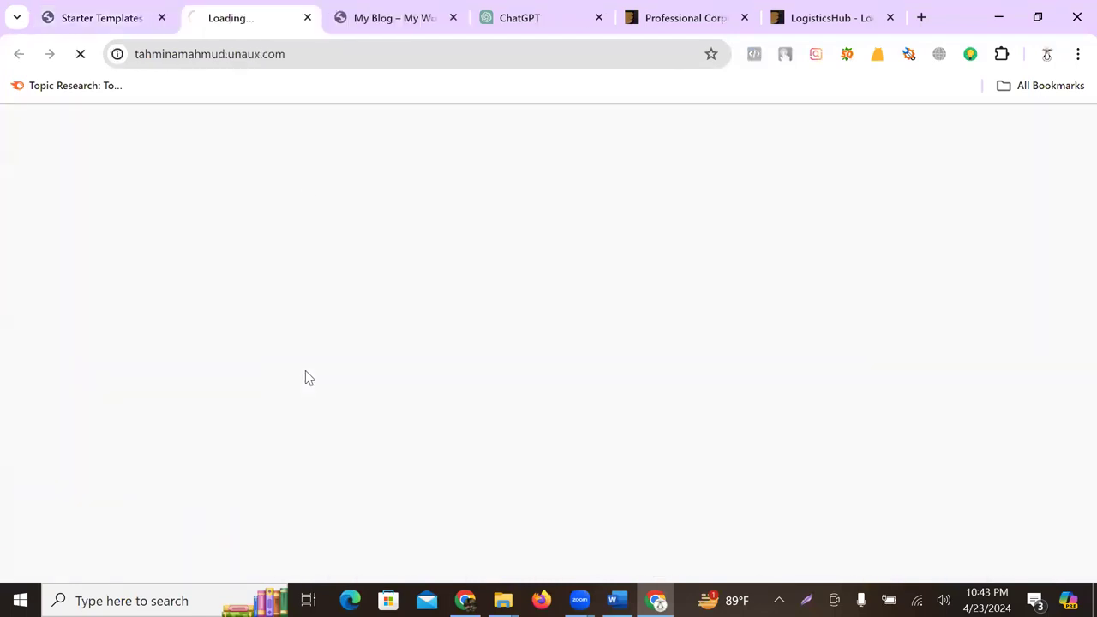
middle_click(393, 19)
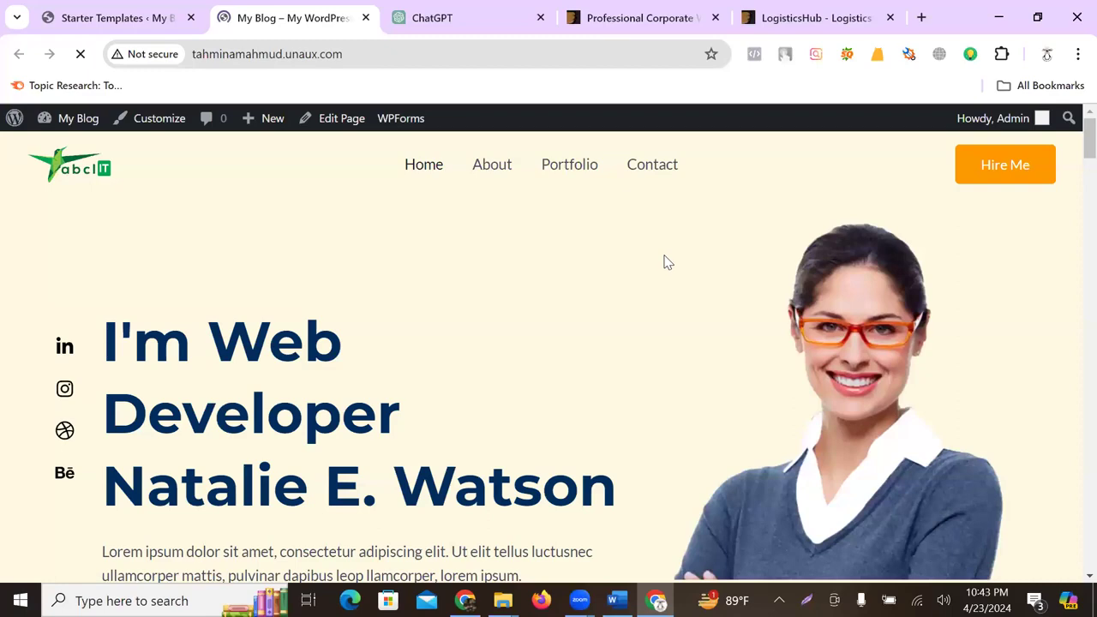
scroll(667, 249, down, 15)
scroll(666, 261, down, 20)
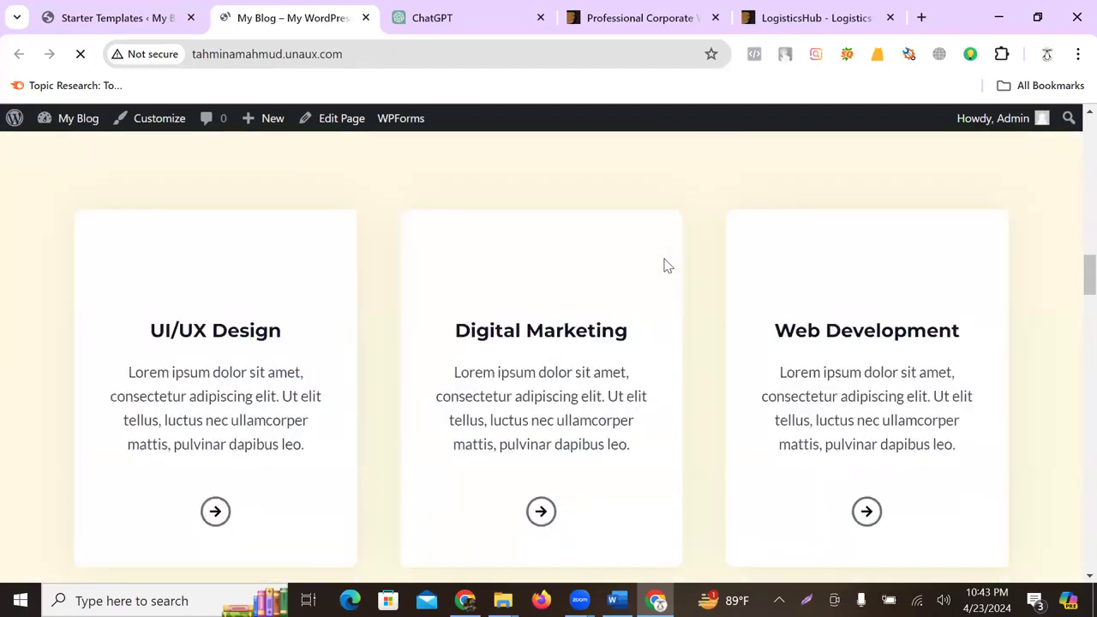
scroll(667, 263, up, 20)
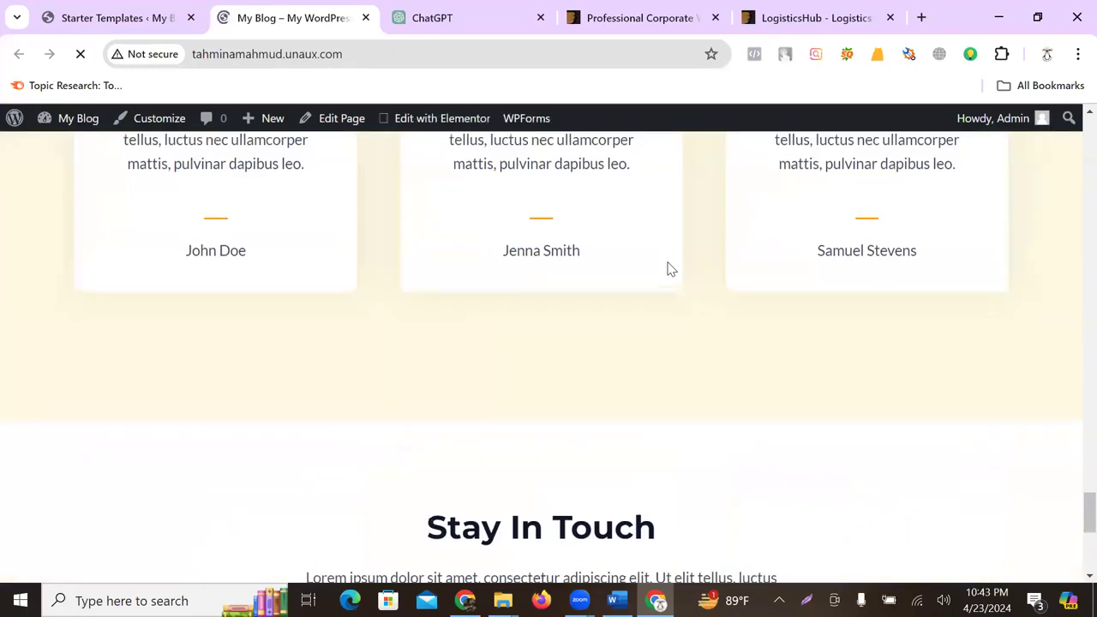
scroll(668, 266, up, 5)
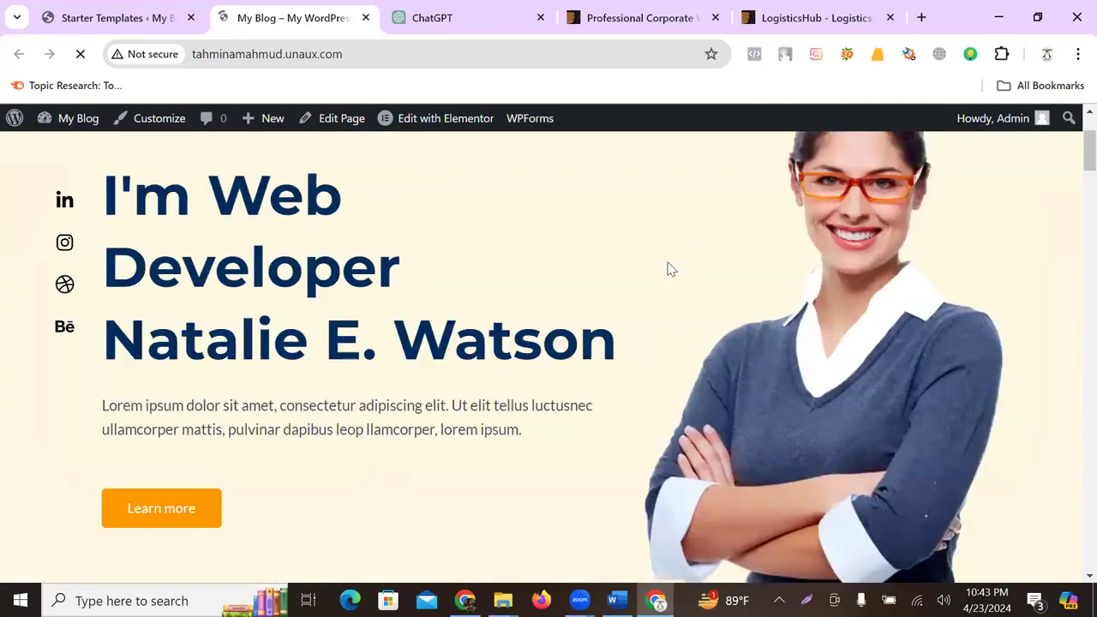
- Start the admin dashboard loading from the import confirmation page, then return to the live site
click(120, 17)
click(555, 507)
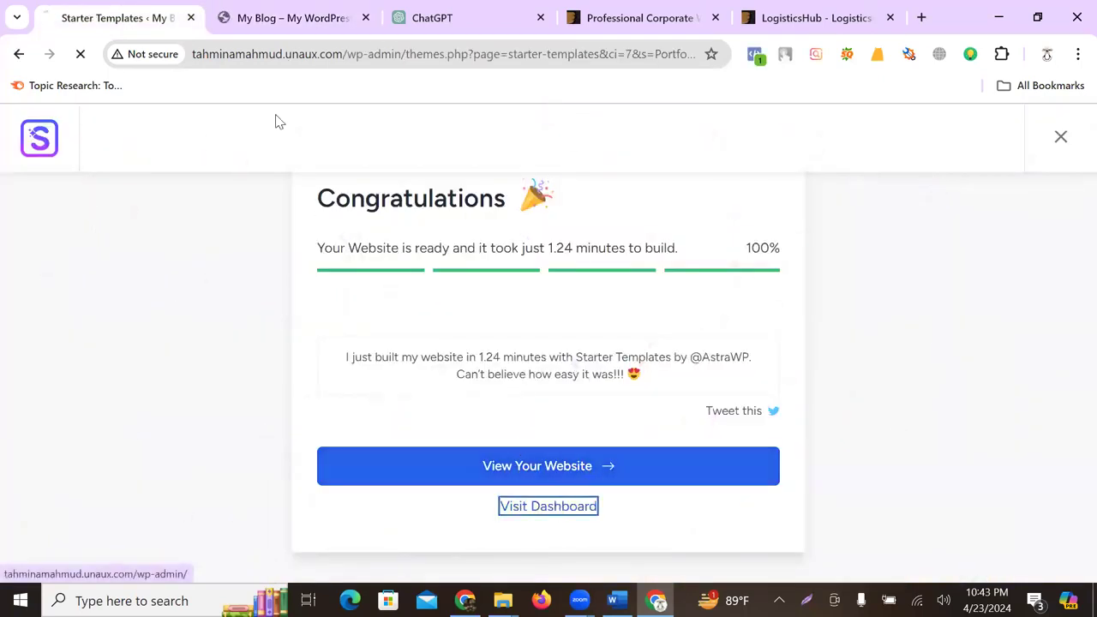
click(255, 13)
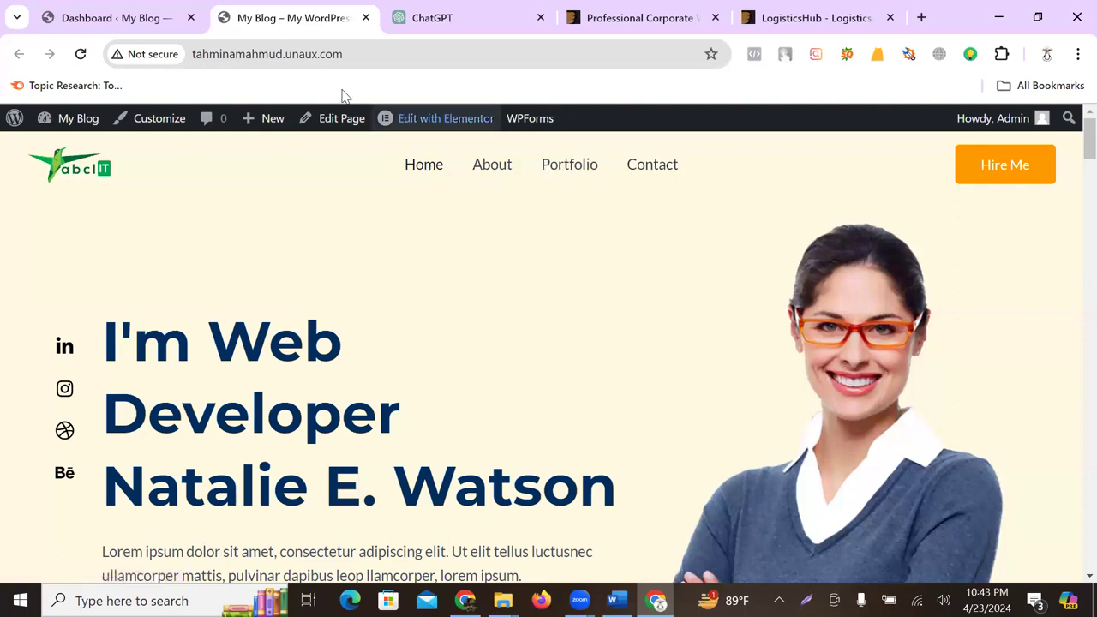
- Glance at the live site, then go to Appearance > Menus from the admin dashboard
click(120, 18)
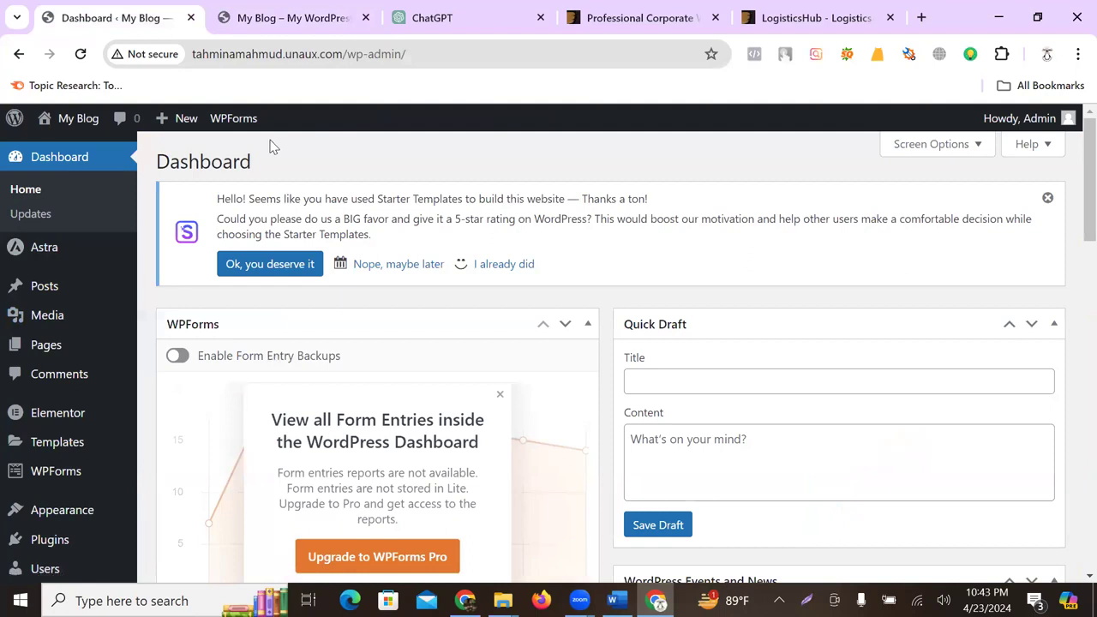
click(257, 18)
click(131, 21)
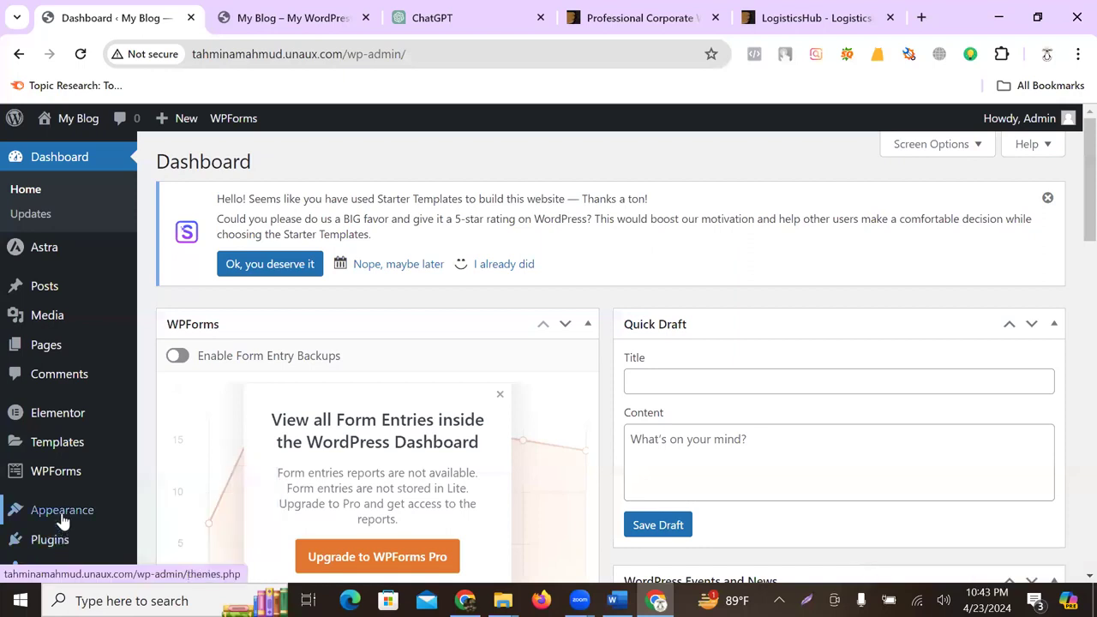
mouse_move(63, 512)
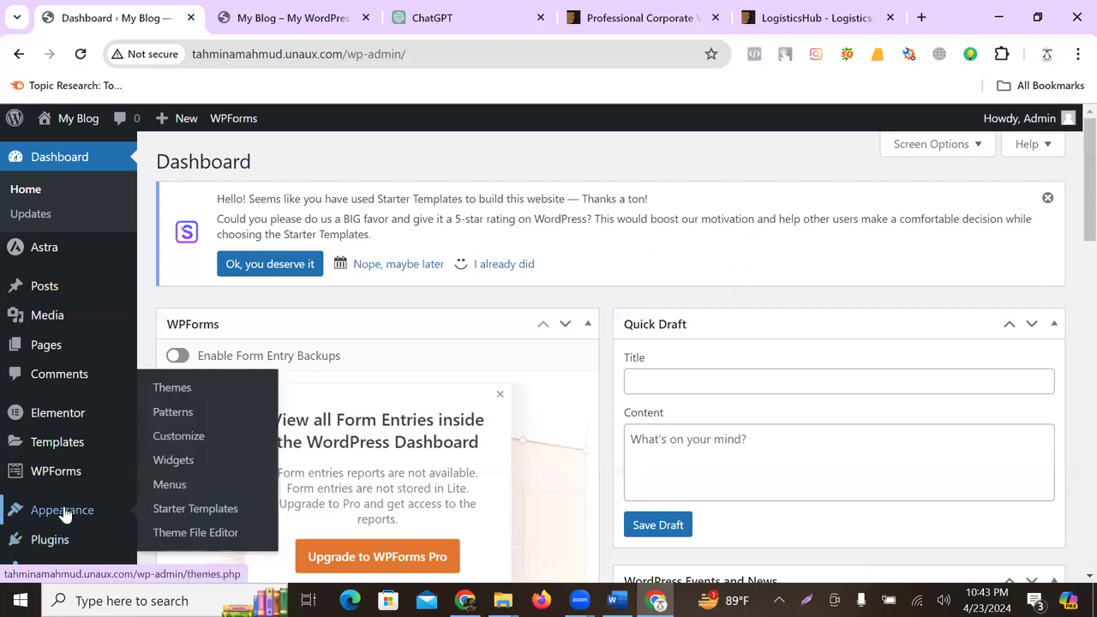
click(170, 485)
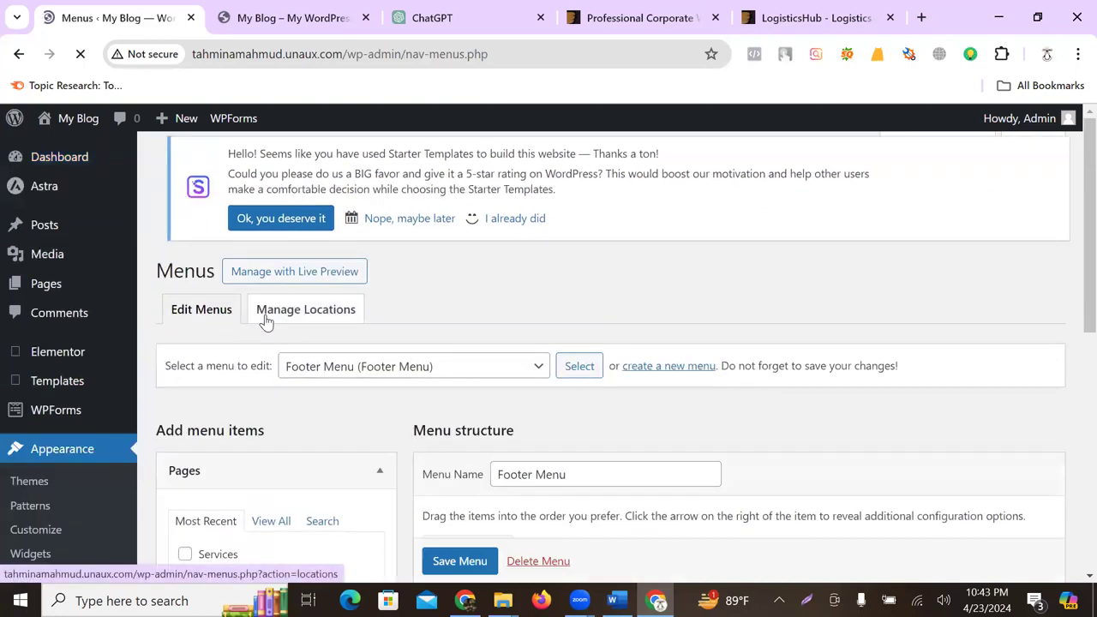
- Add the Services page to the Footer Menu and position it right after About
scroll(283, 377, down, 3)
scroll(506, 438, down, 1)
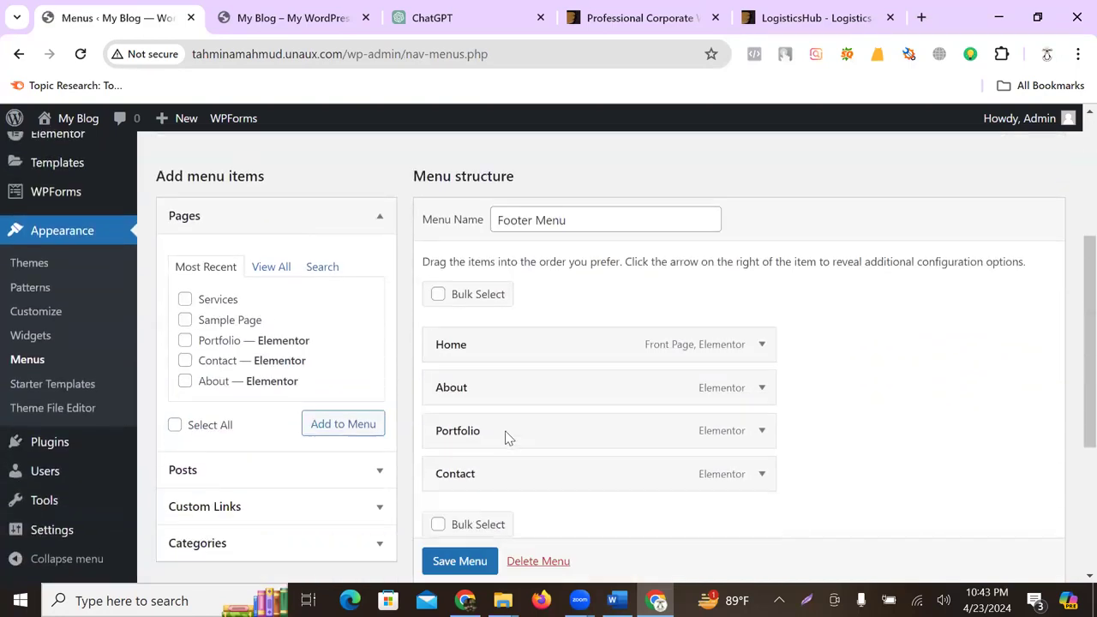
scroll(506, 439, down, 1)
click(184, 224)
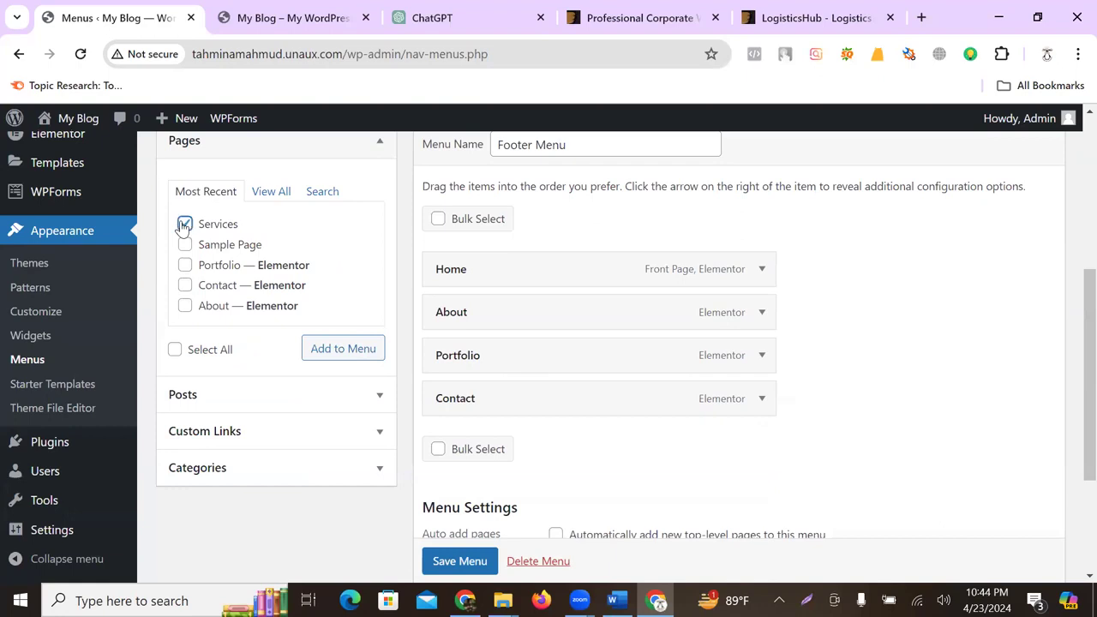
click(351, 349)
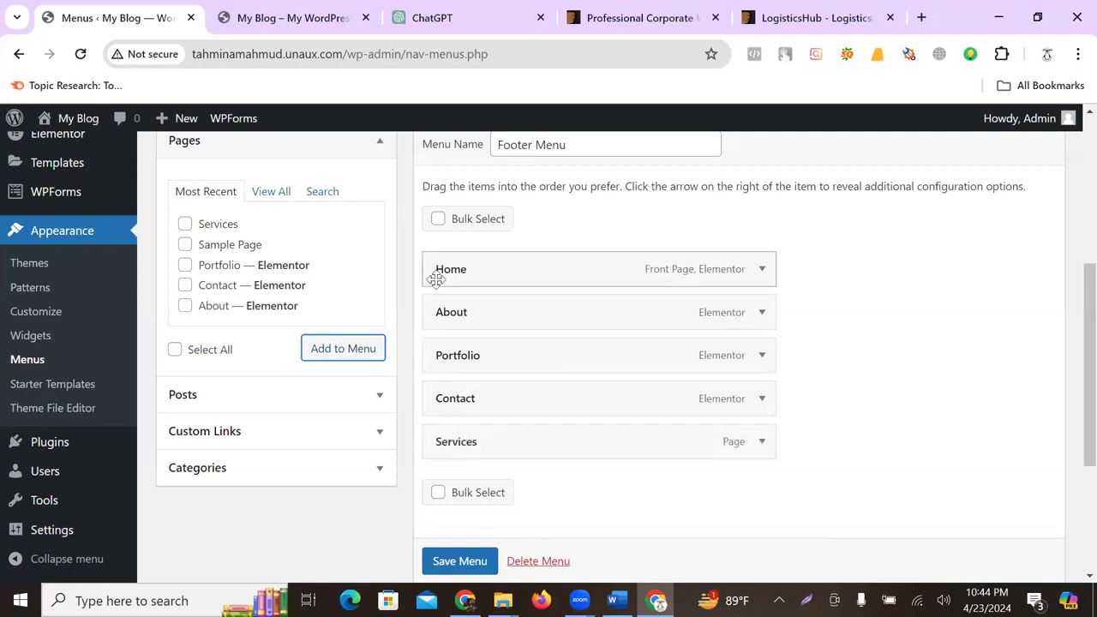
drag(478, 439, 482, 348)
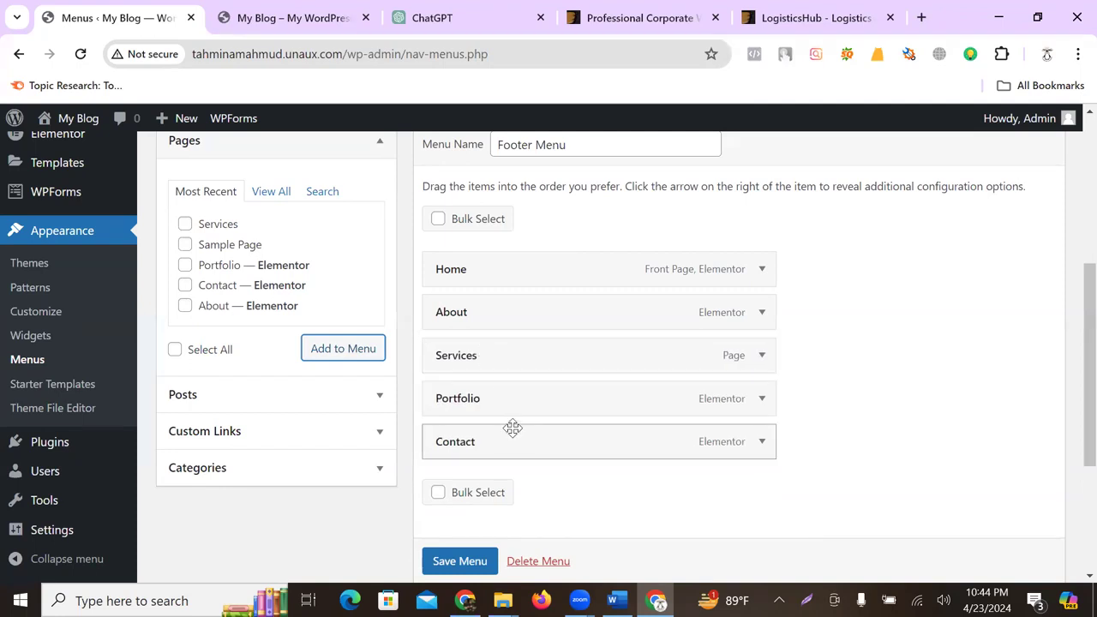
- Enable Auto add pages and the Primary Menu location, then save the menu
scroll(511, 426, down, 2)
click(557, 406)
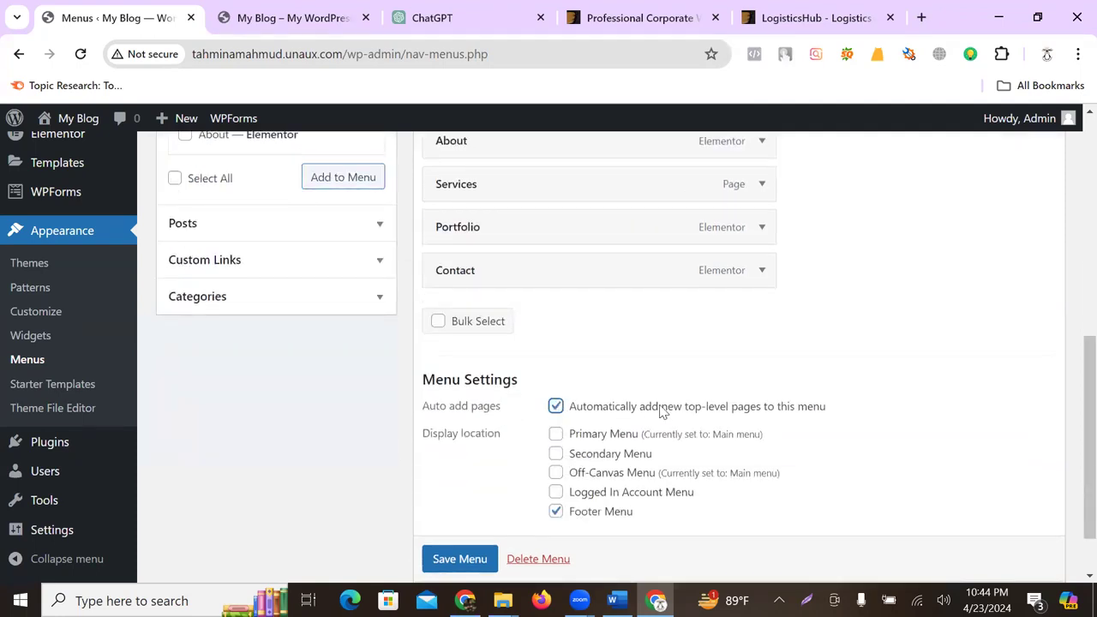
click(556, 436)
scroll(843, 362, down, 1)
click(454, 492)
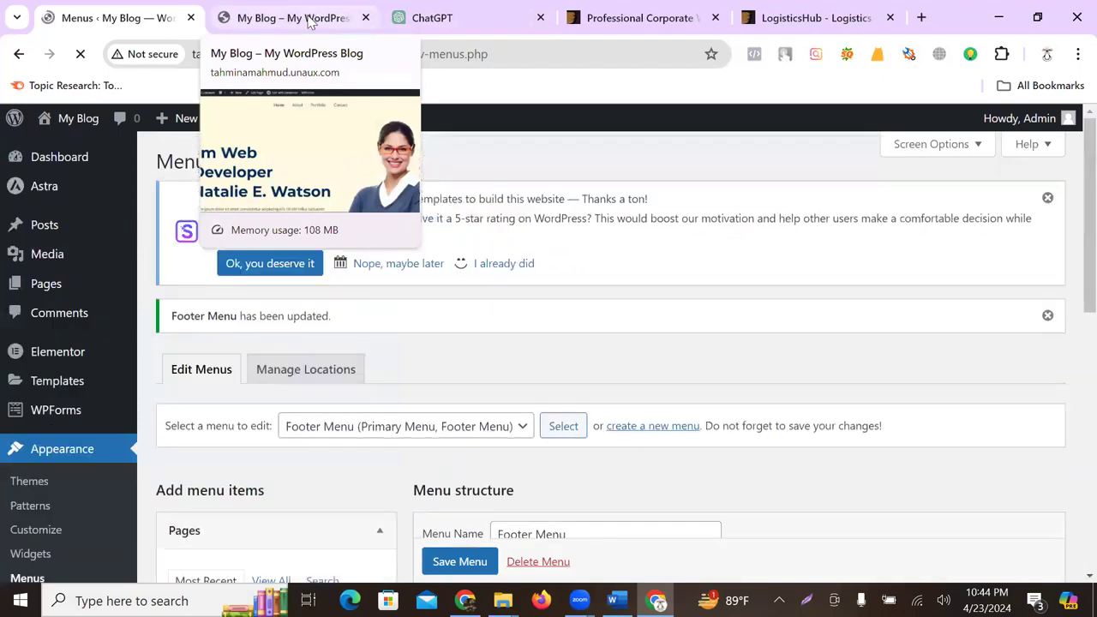
click(311, 17)
- Reload the live site to verify Services in the menu, then leave Menus for the Dashboard
click(81, 54)
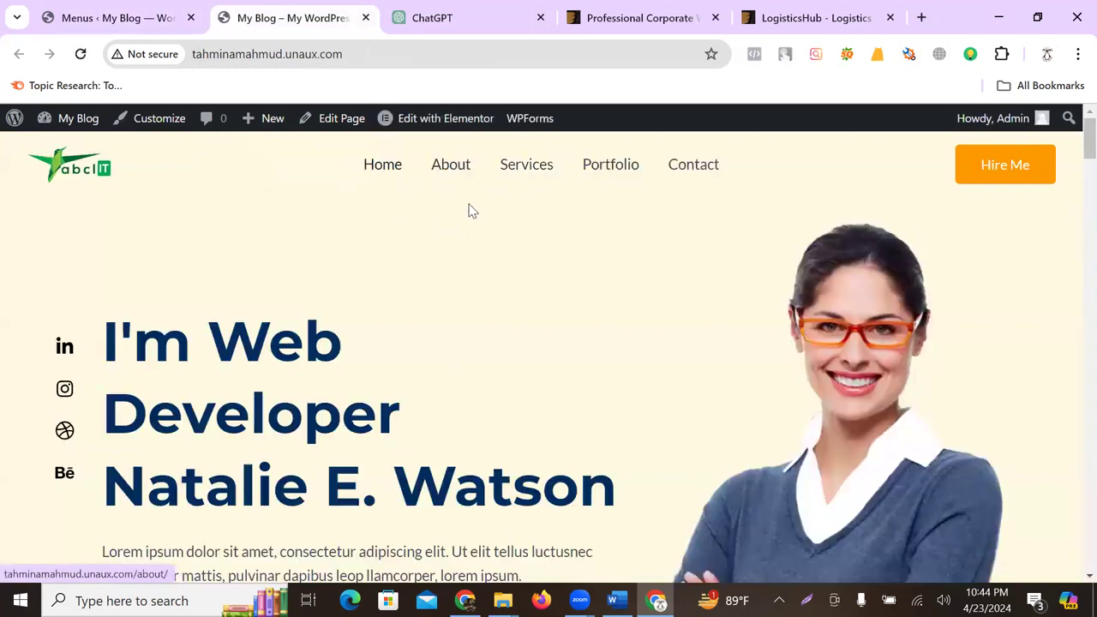
click(151, 19)
scroll(674, 355, down, 5)
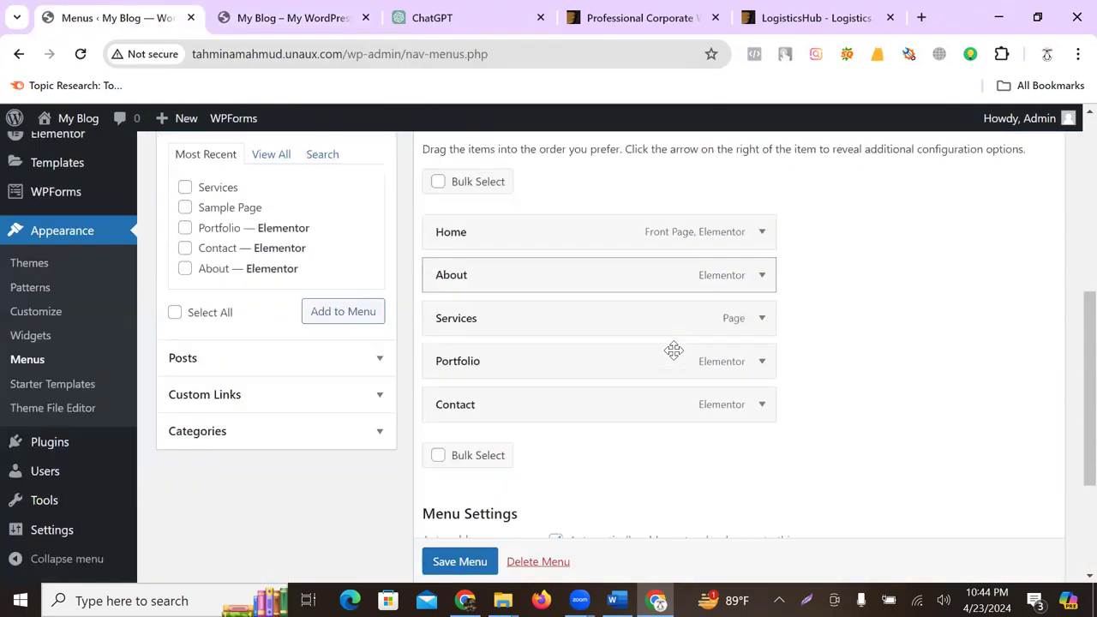
mouse_move(483, 364)
mouse_down()
mouse_move(603, 363)
mouse_move(485, 363)
mouse_up()
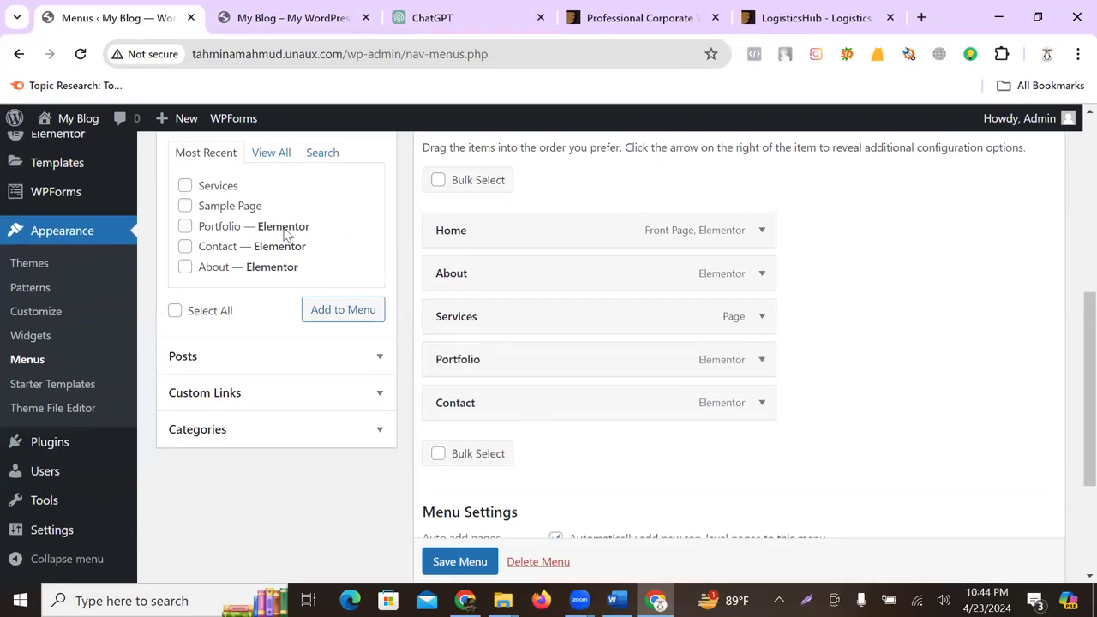
scroll(64, 289, up, 3)
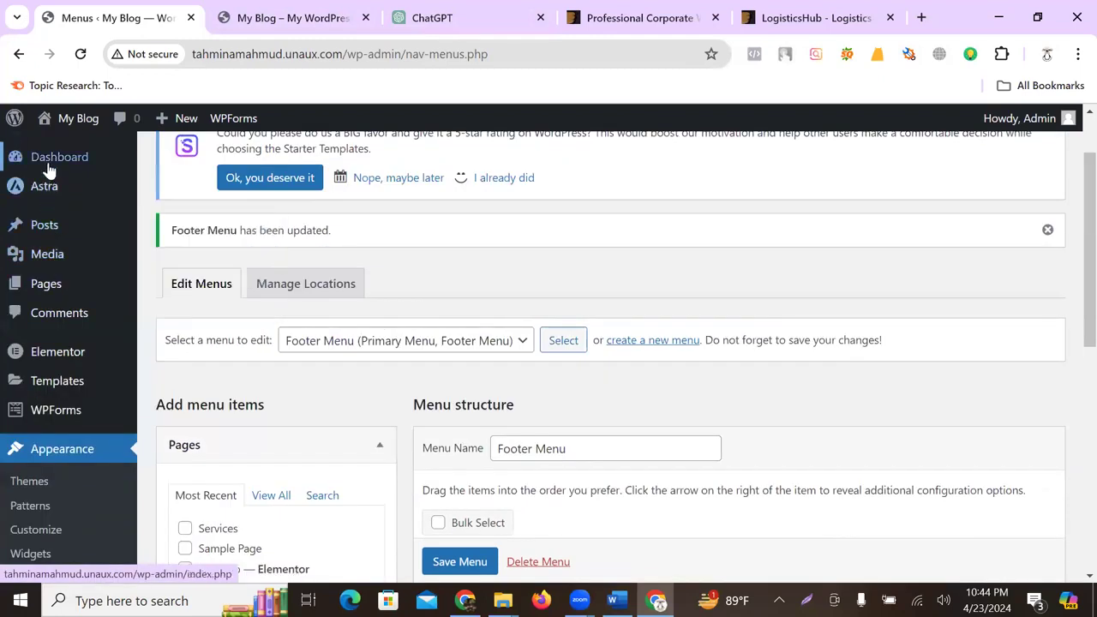
click(86, 153)
key(Return)
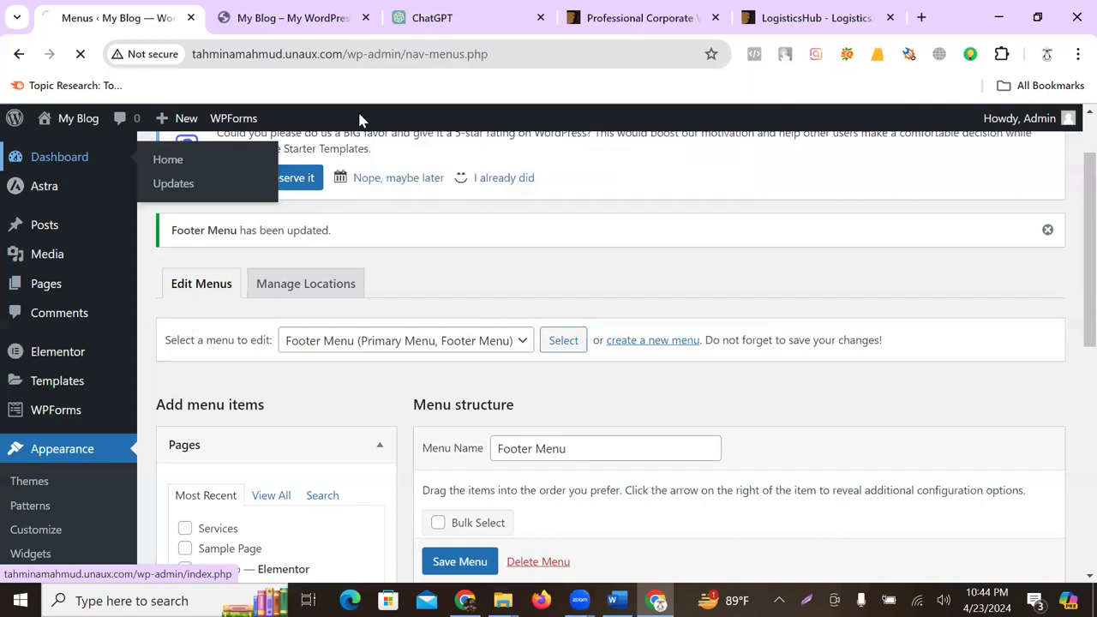
- Open the live Home page in the Elementor editor via the admin bar
click(318, 17)
scroll(469, 283, down, 1)
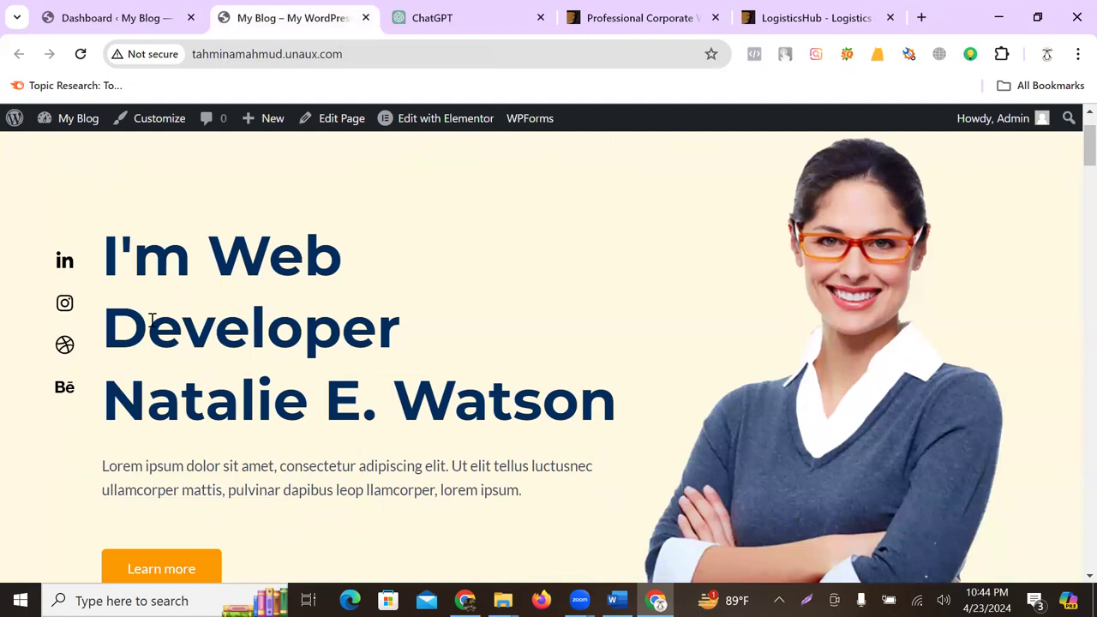
mouse_move(417, 133)
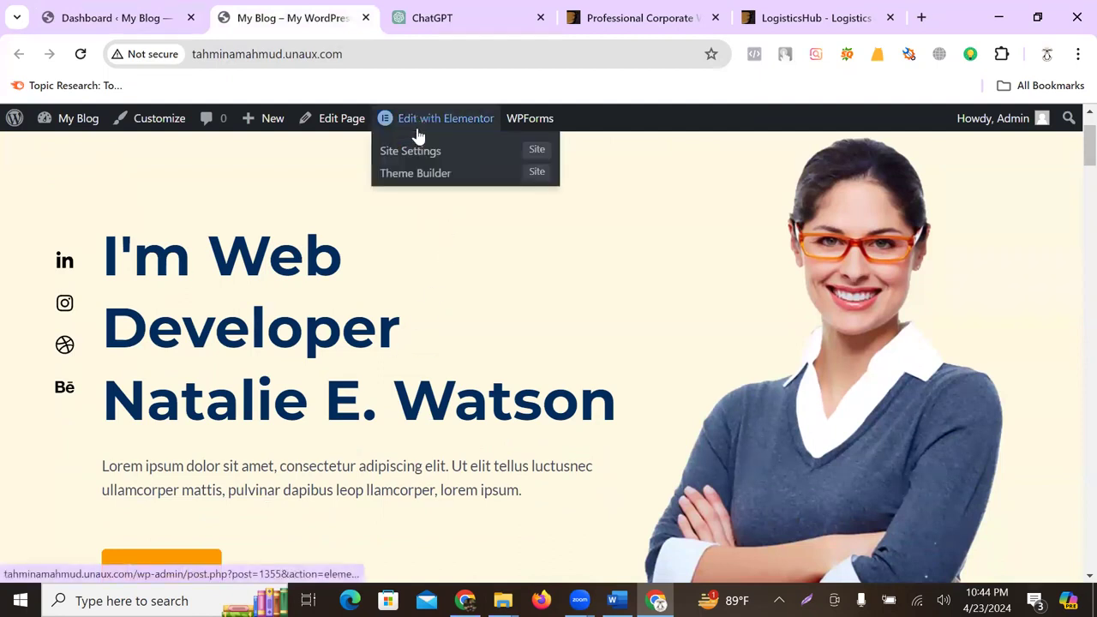
click(440, 118)
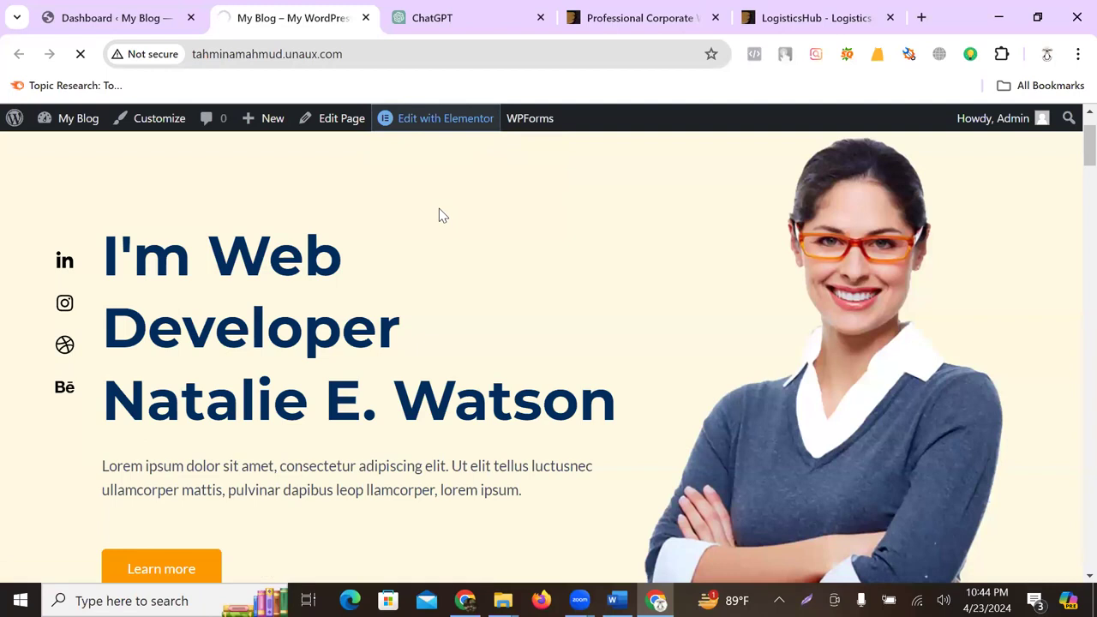
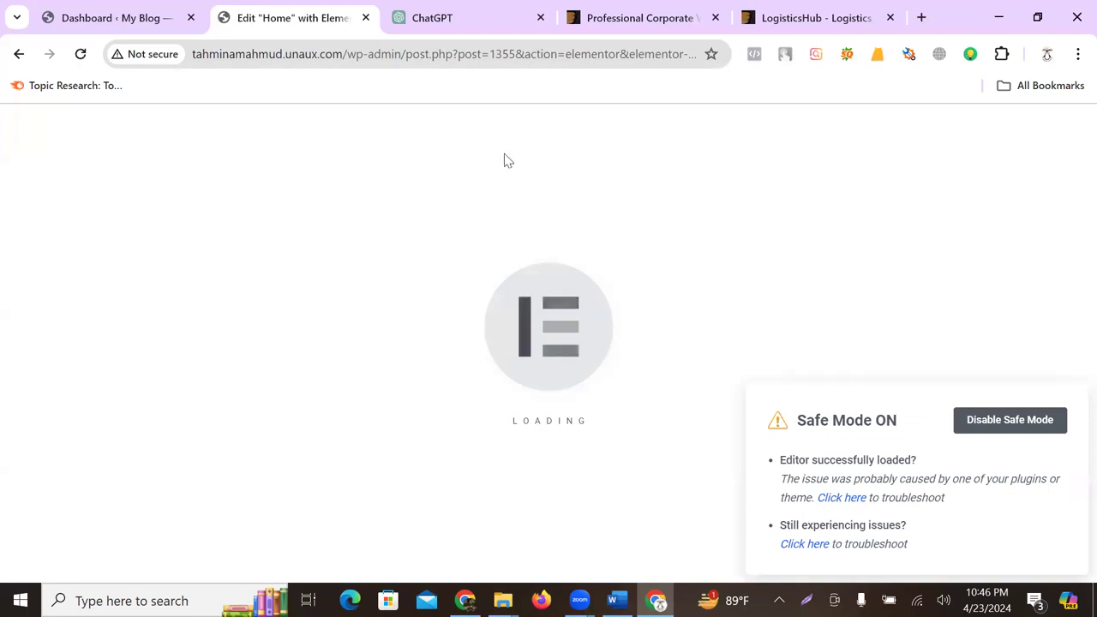
- Trim the address to the site root and launch Edit with Elementor on Home
click(316, 57)
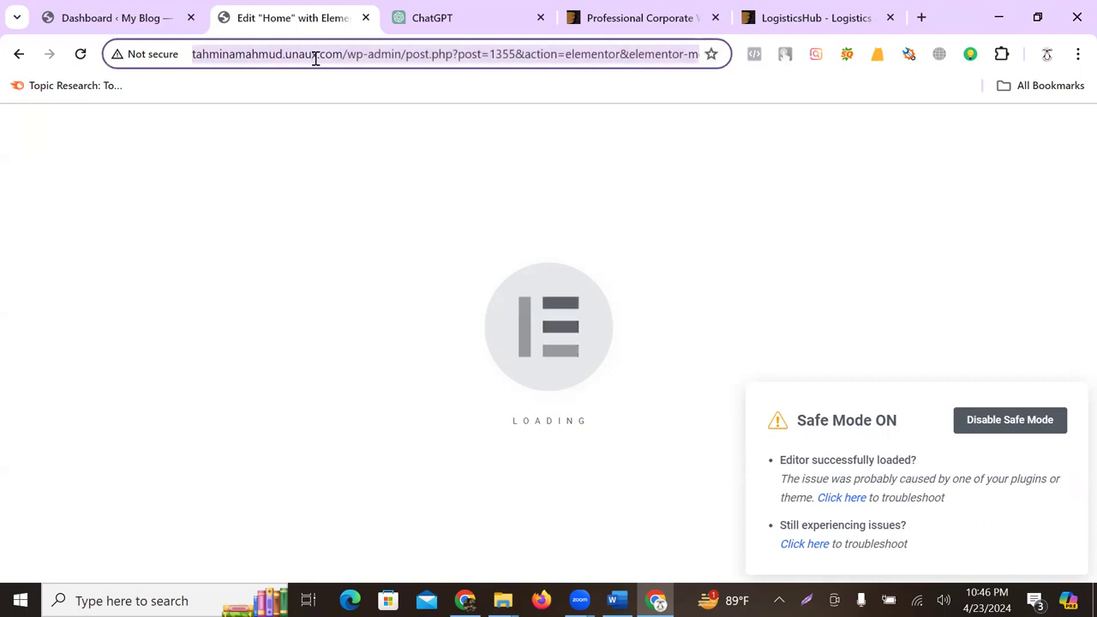
click(370, 53)
drag(341, 53, 896, 68)
key(BackSpace)
key(Return)
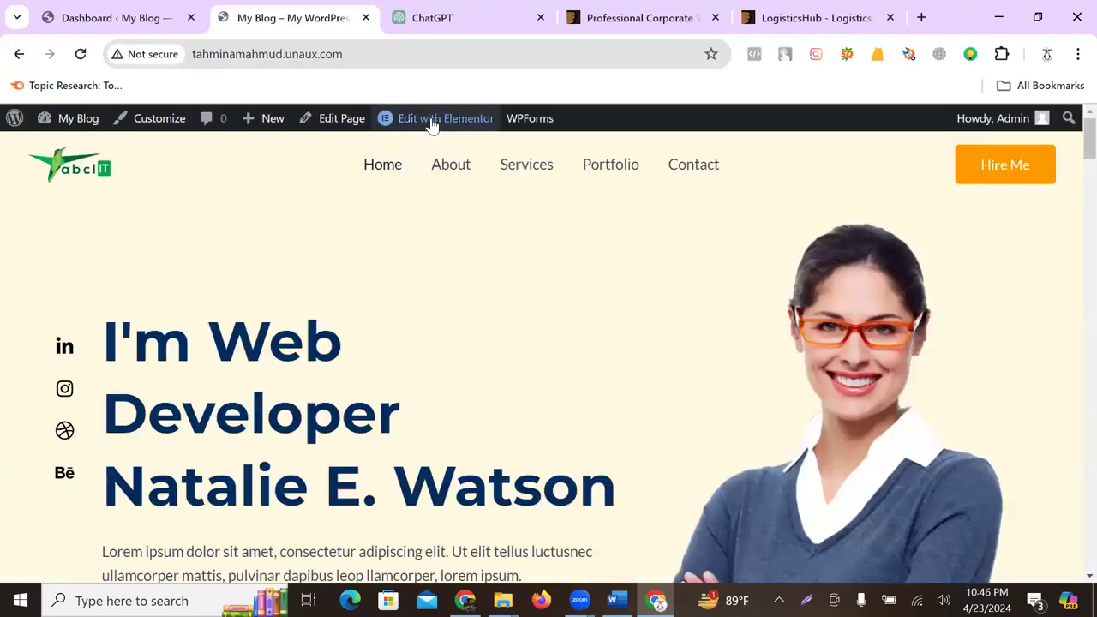
click(433, 122)
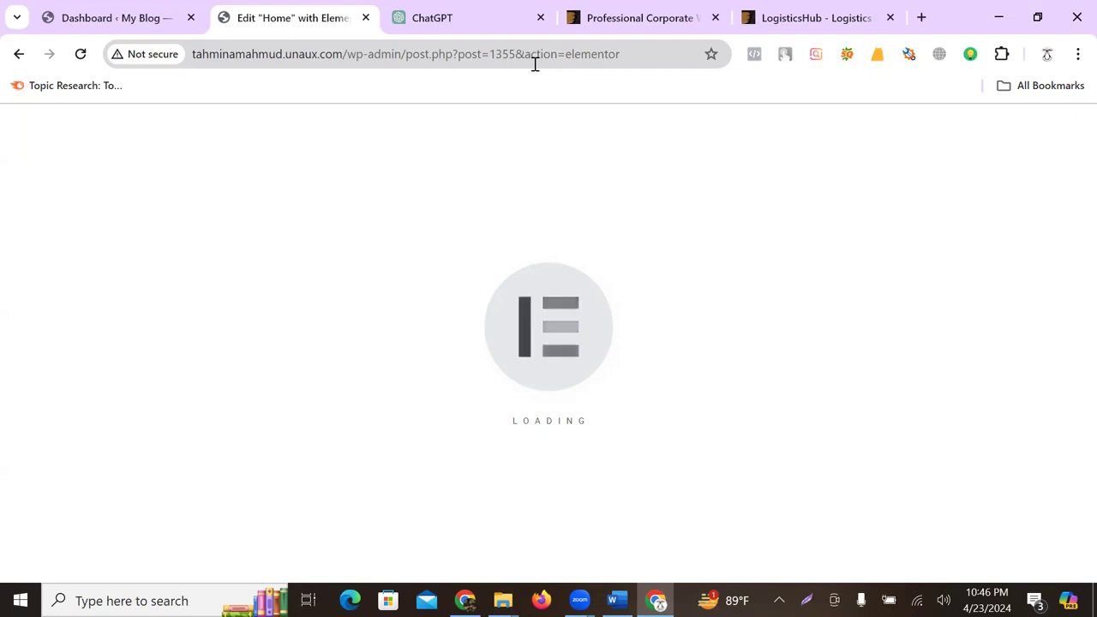
- Close the Professional Corporate and LogisticsHub tabs, reload the editor, and open the safe mode help
middle_click(581, 17)
middle_click(585, 17)
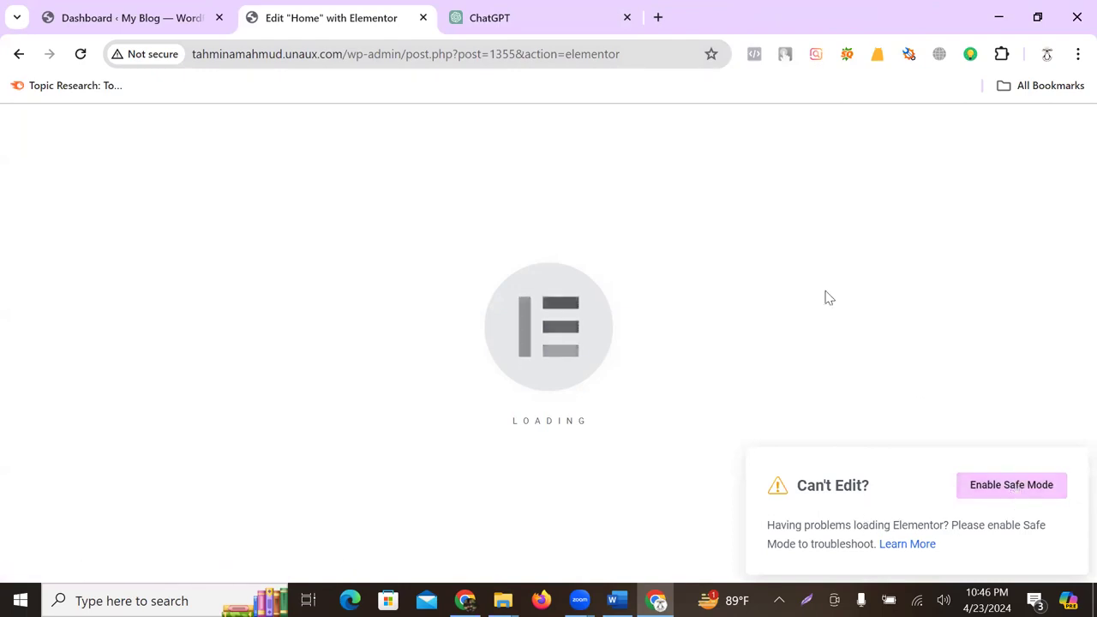
key(F5)
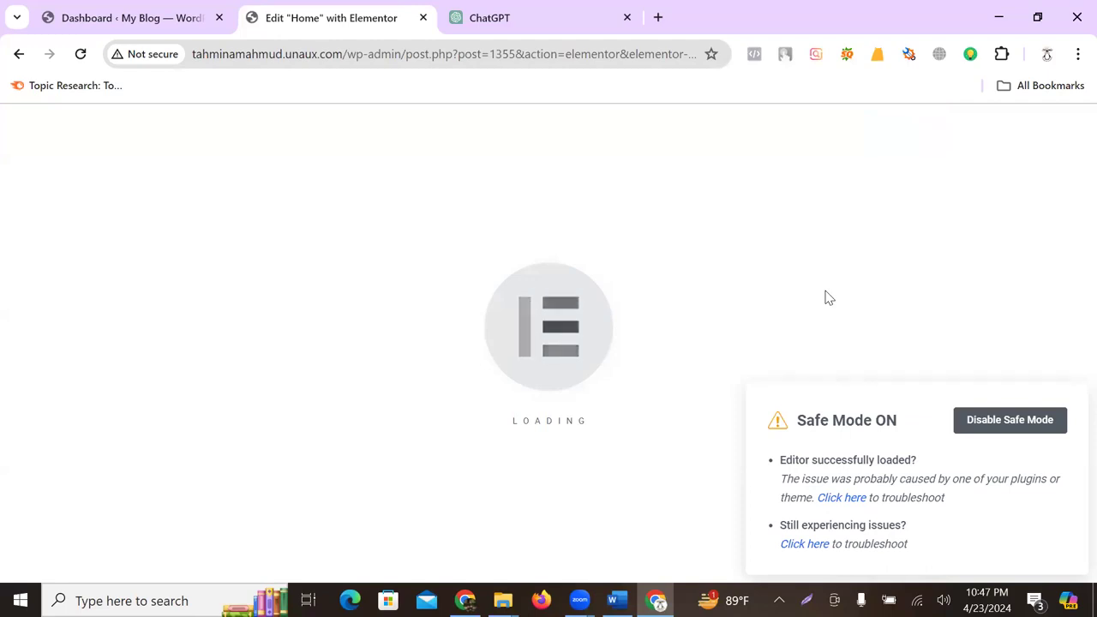
click(836, 497)
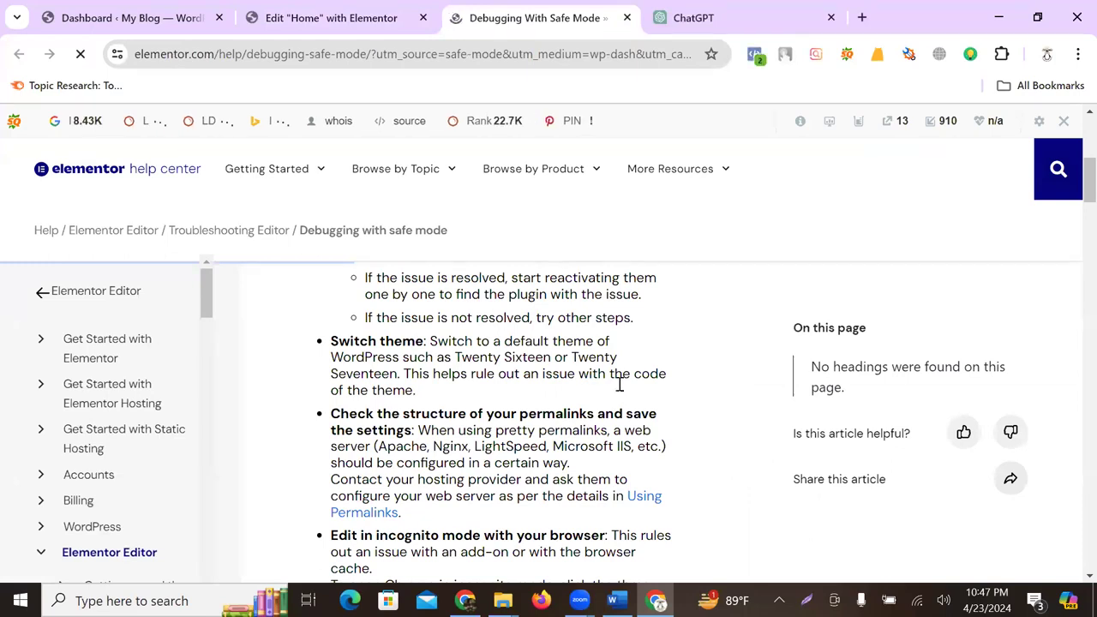
- Reload the editor and open the 'Safe mode doesn't resolve issues' help article
click(350, 17)
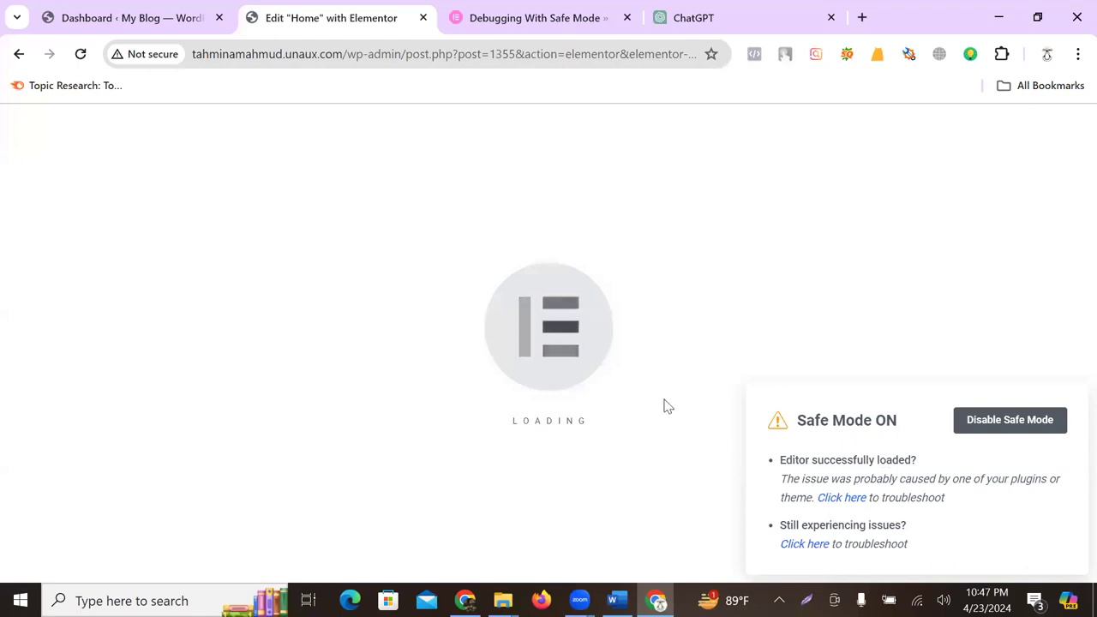
click(81, 54)
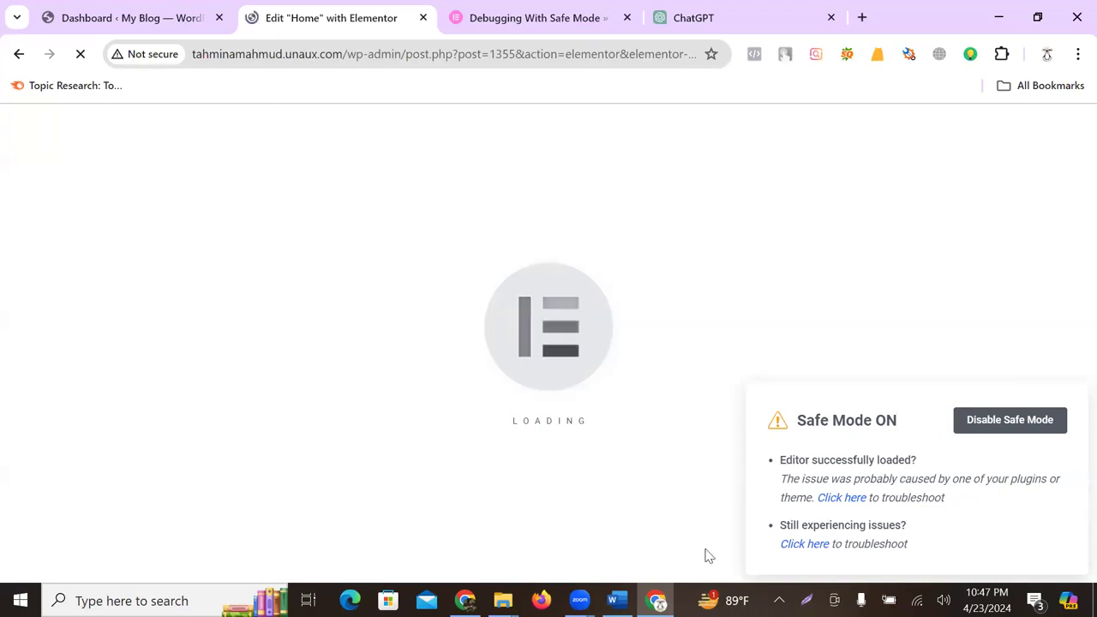
click(793, 545)
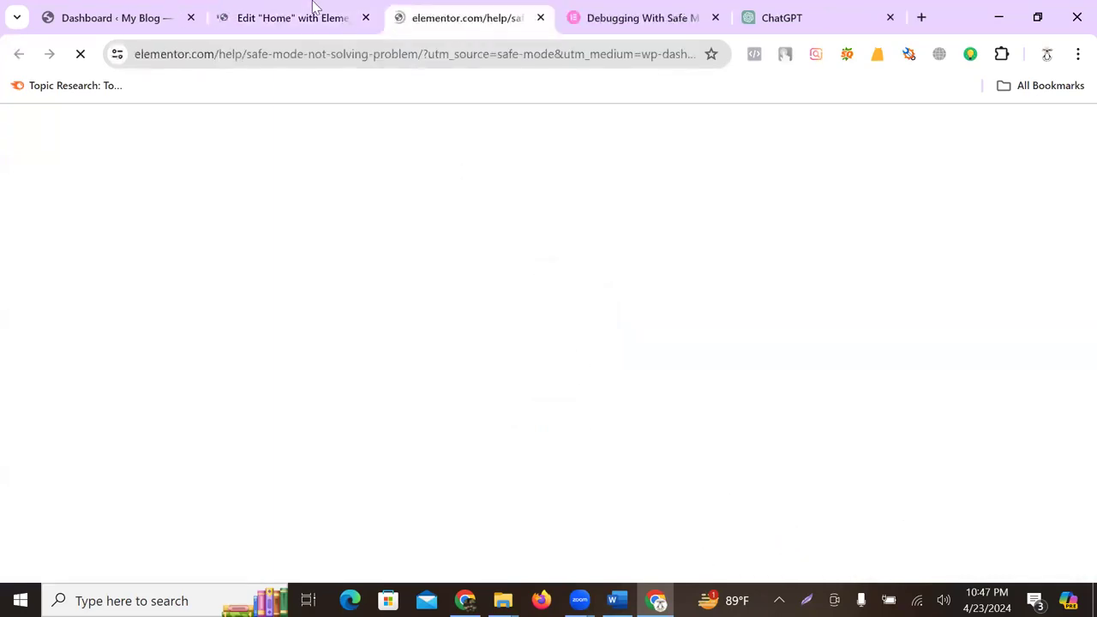
click(313, 10)
click(417, 17)
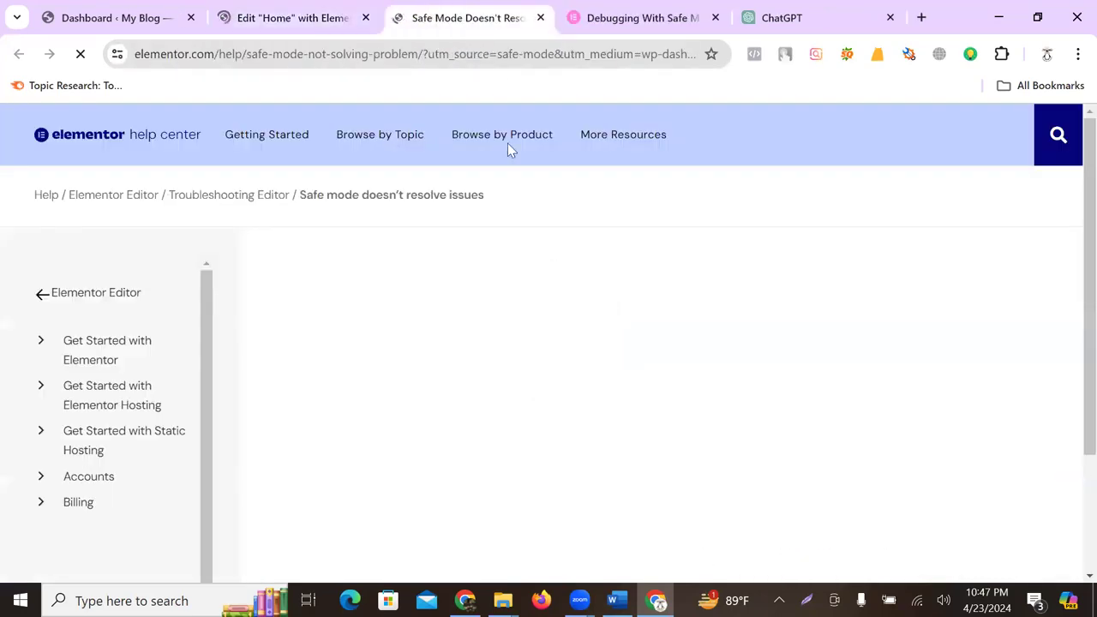
click(259, 19)
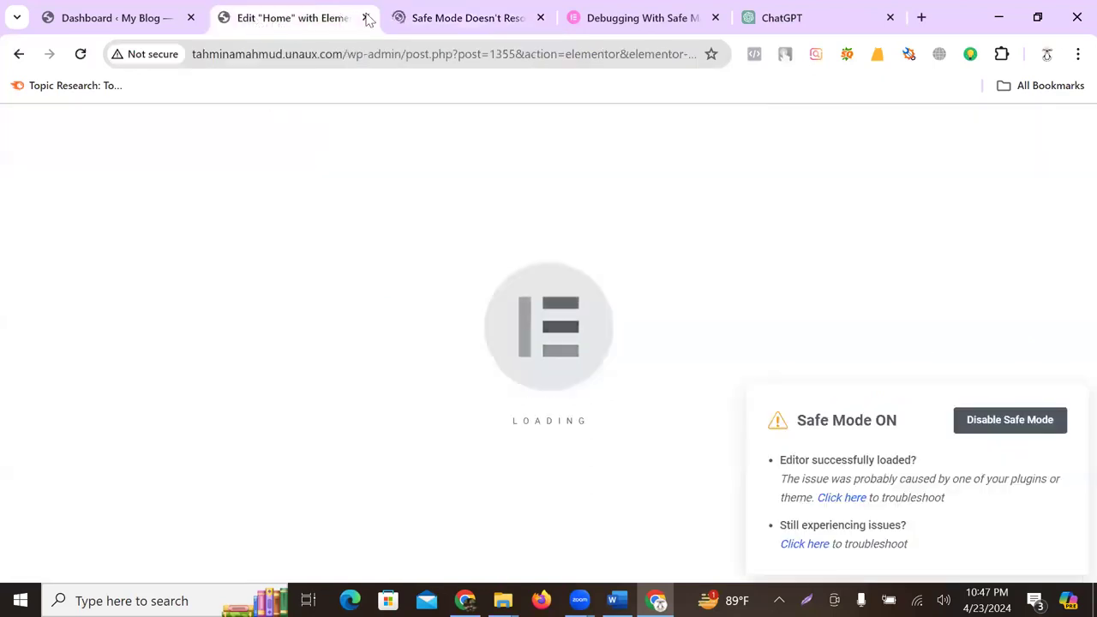
click(418, 17)
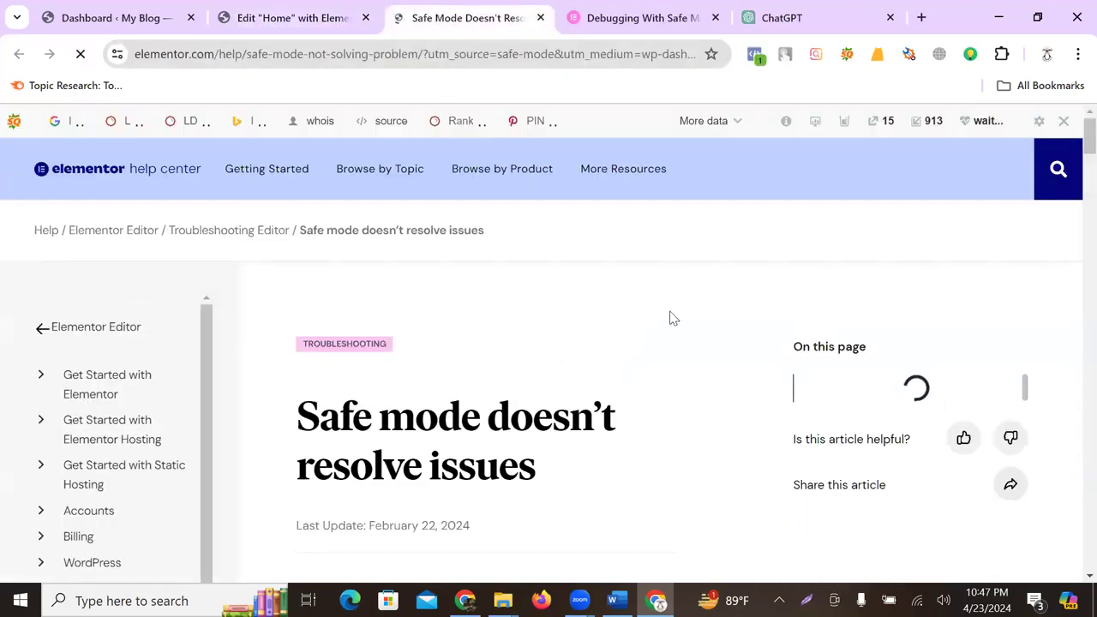
- Read through the article's suggested fixes, then go back to the loading Home editor
scroll(673, 318, down, 6)
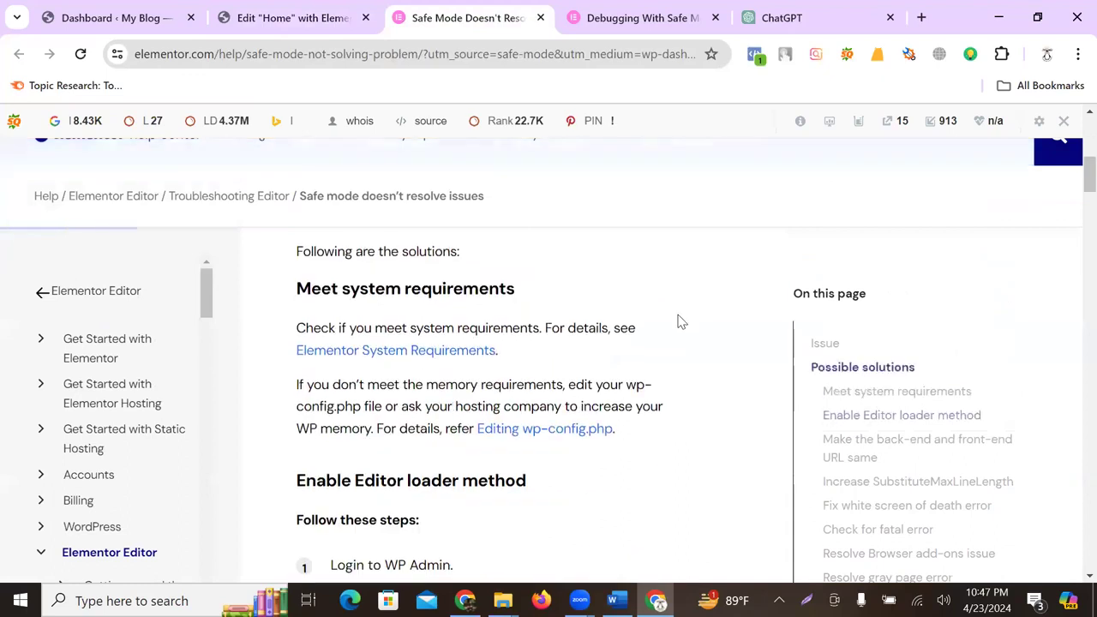
scroll(677, 321, down, 5)
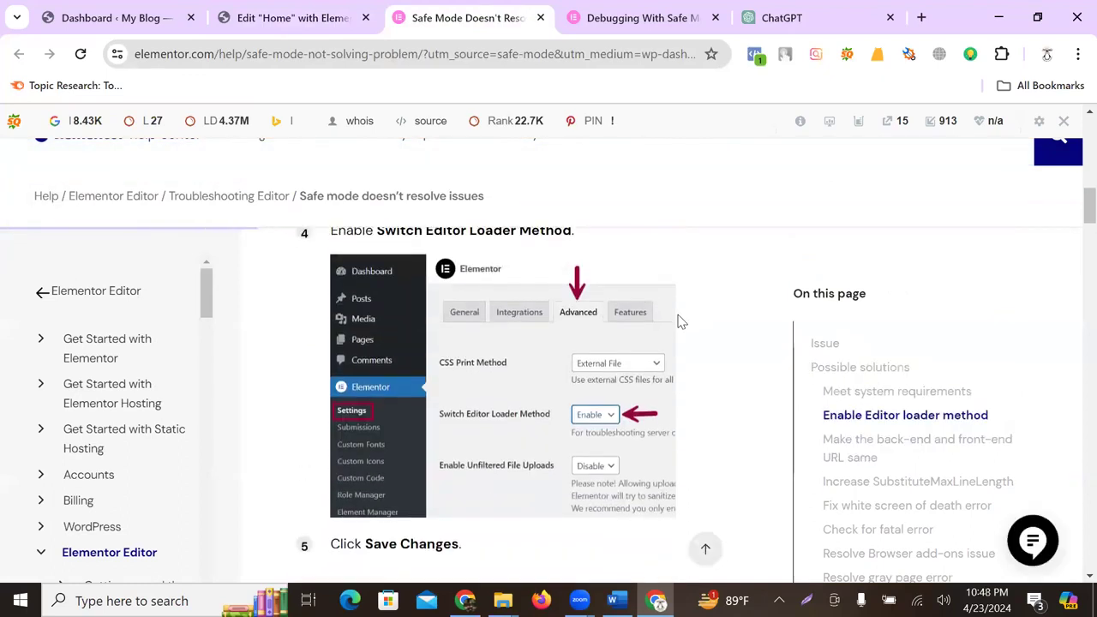
scroll(678, 322, down, 5)
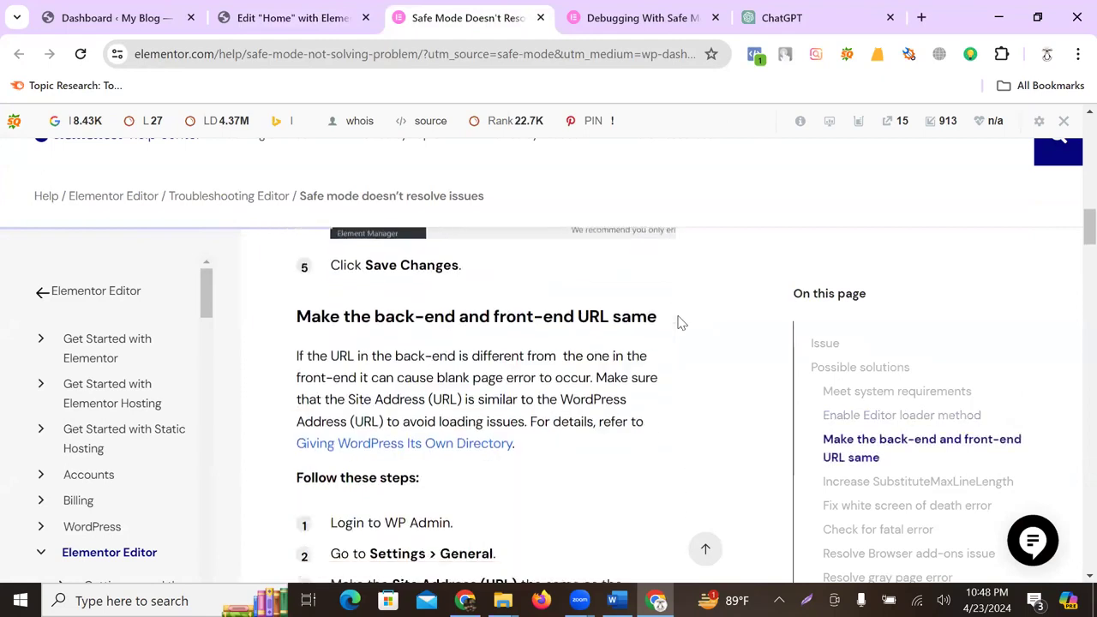
scroll(678, 321, down, 3)
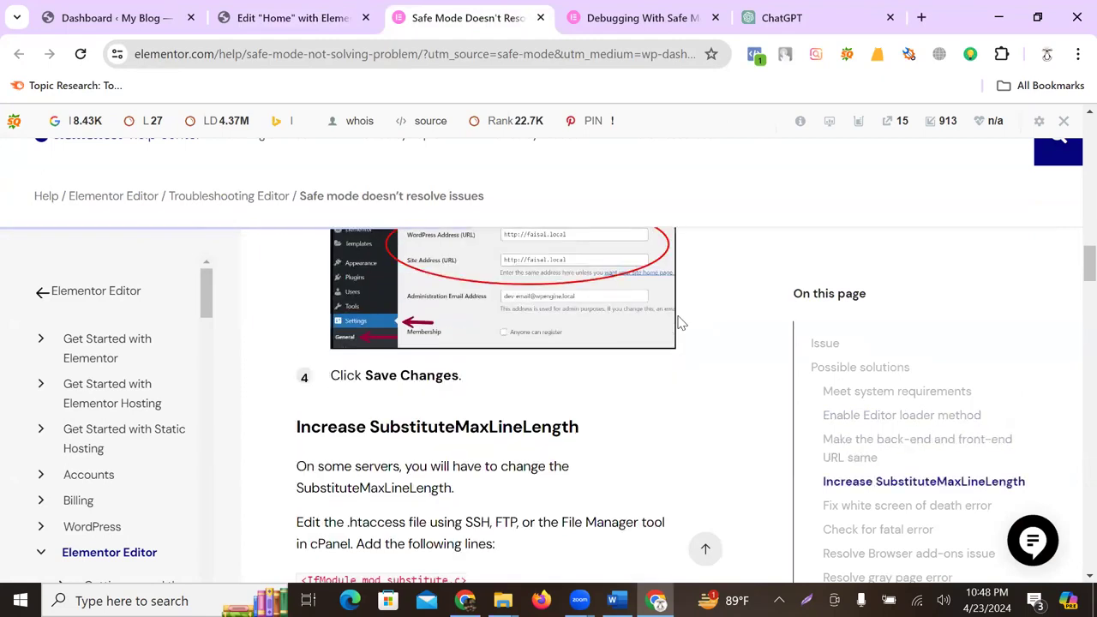
scroll(677, 321, down, 3)
scroll(682, 323, up, 5)
click(309, 16)
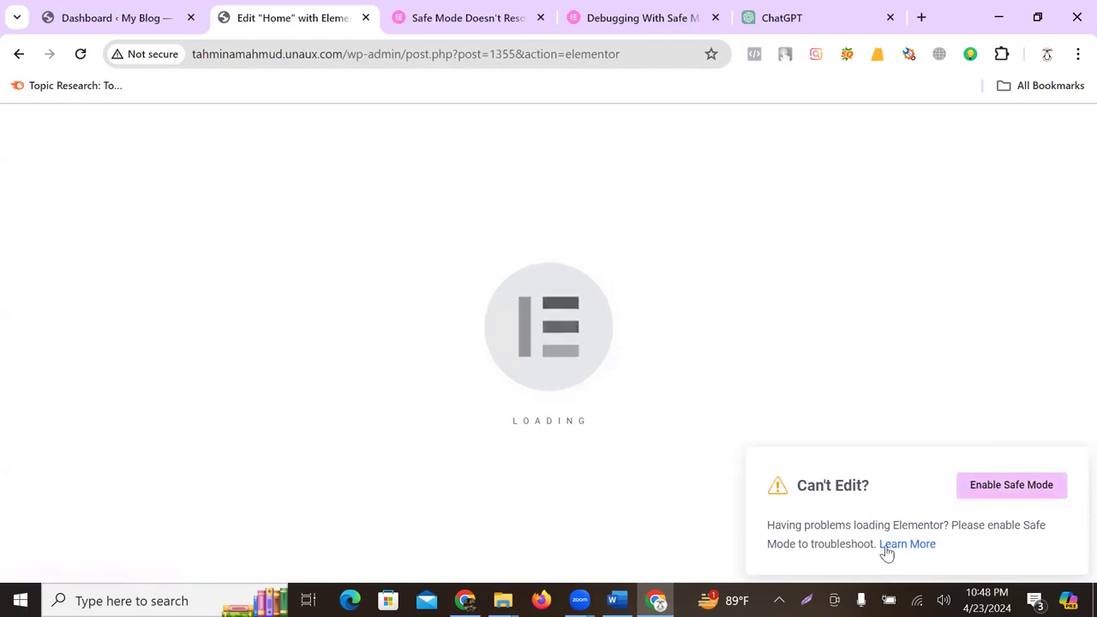
- Close the stuck editor, both safe mode help articles and the ChatGPT tab
drag(789, 525, 930, 525)
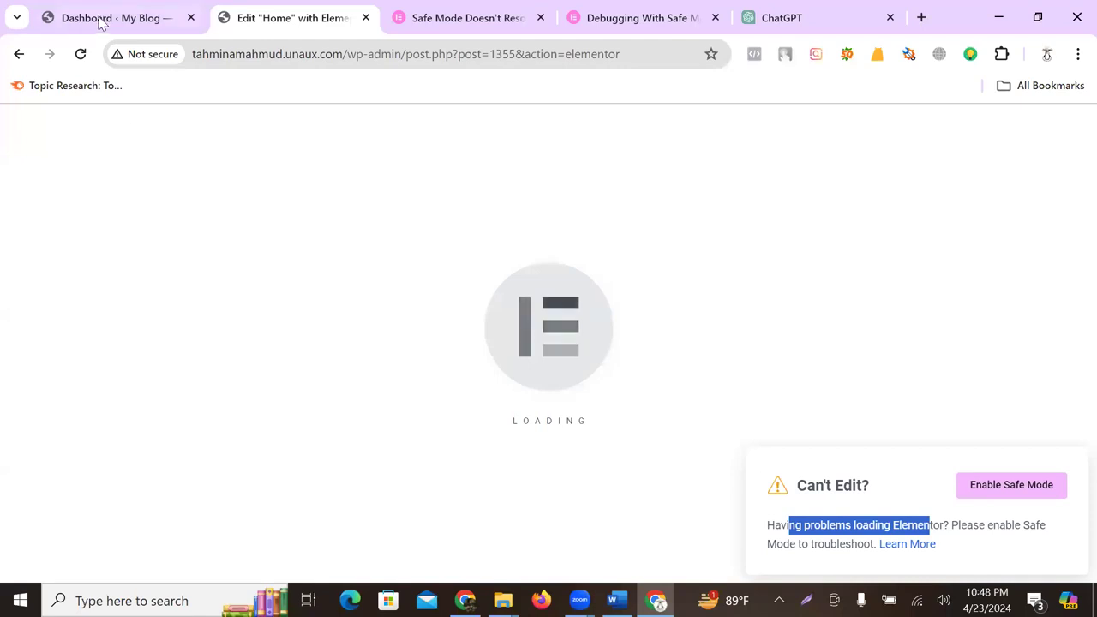
click(365, 17)
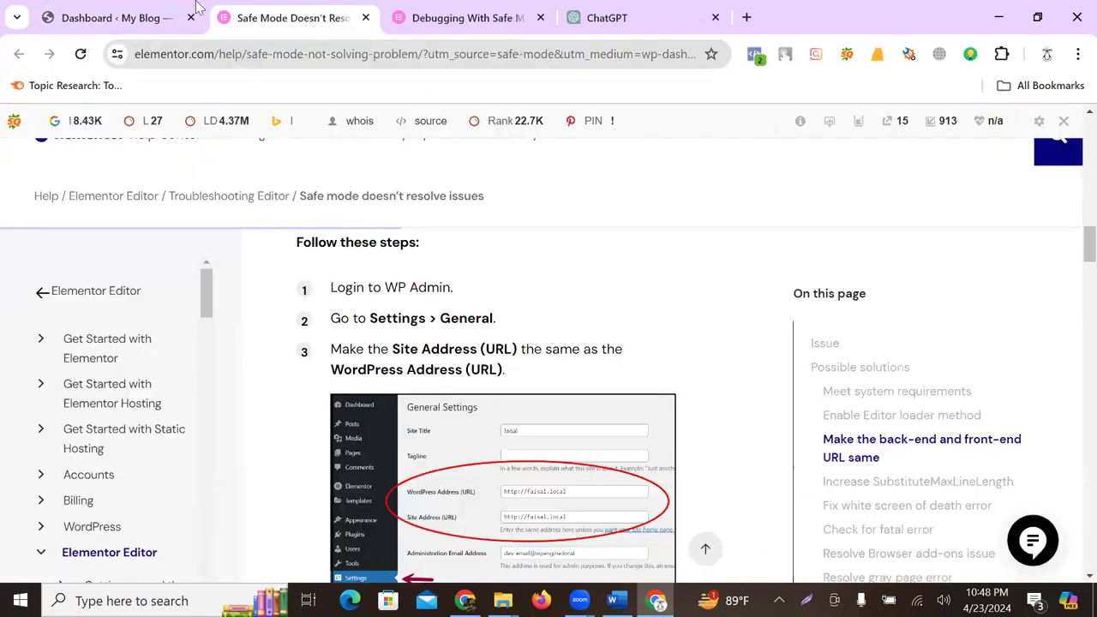
click(120, 18)
middle_click(291, 21)
middle_click(291, 21)
middle_click(291, 21)
- Visit the live site, retry Edit with Elementor on Home, then close the failed editor tab
mouse_move(75, 120)
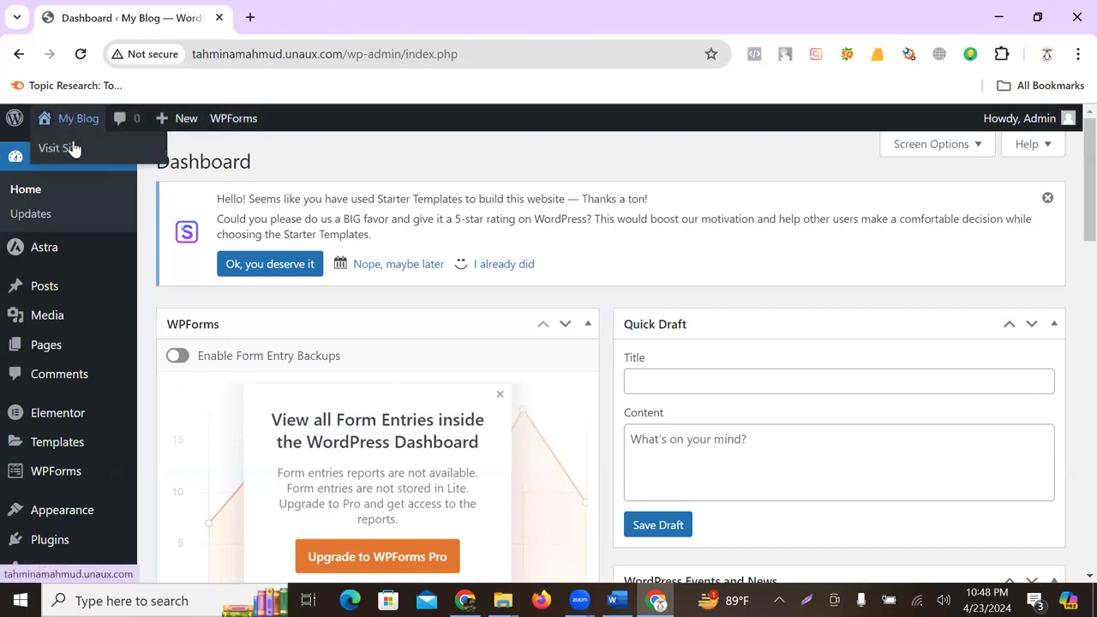
middle_click(69, 147)
click(326, 19)
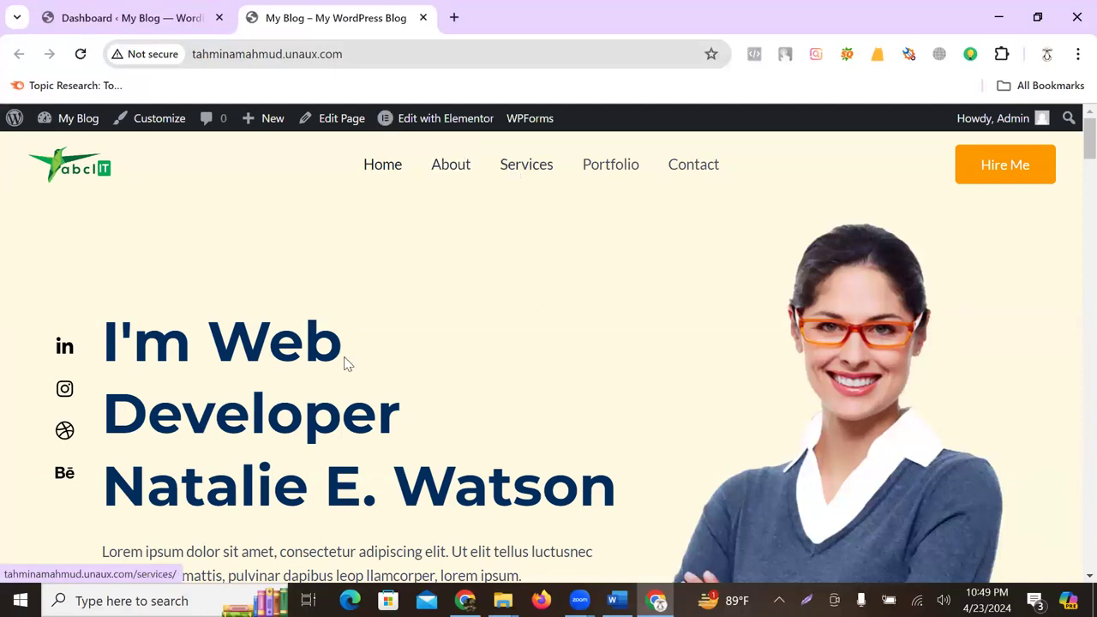
scroll(439, 272, down, 5)
scroll(439, 273, up, 5)
click(447, 118)
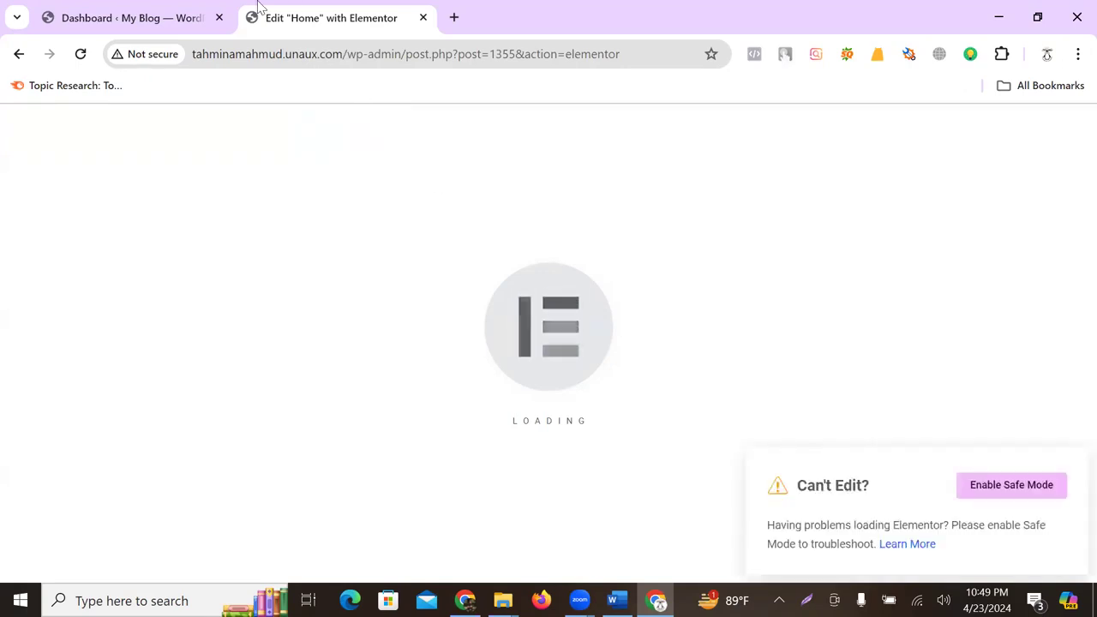
middle_click(289, 17)
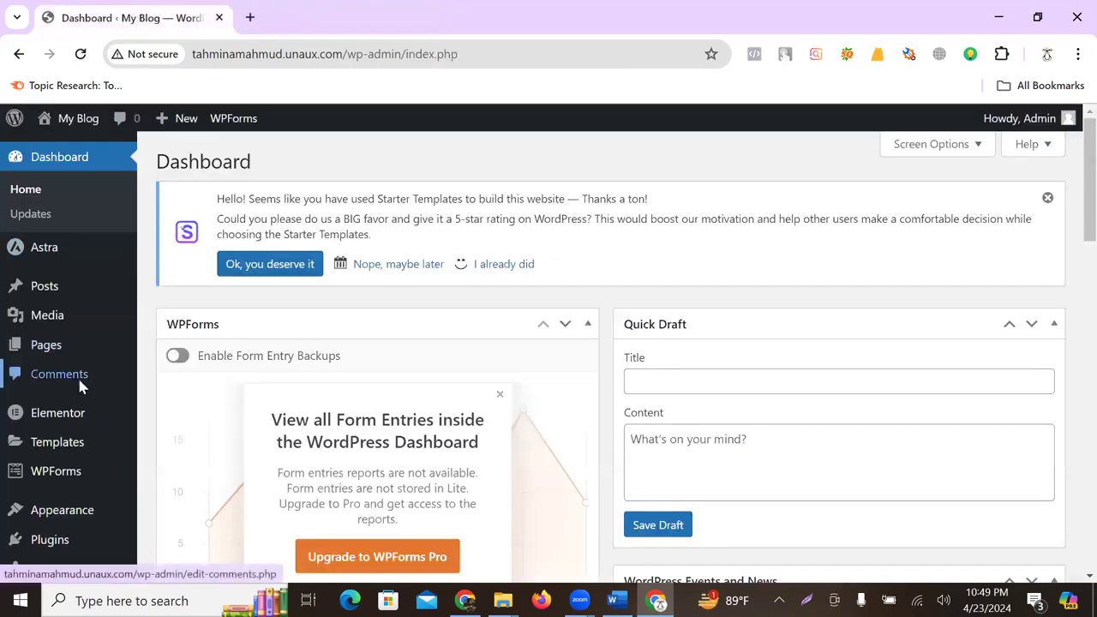
- Go to Installed Plugins and launch Starter Templates through its Get Started link
mouse_move(68, 520)
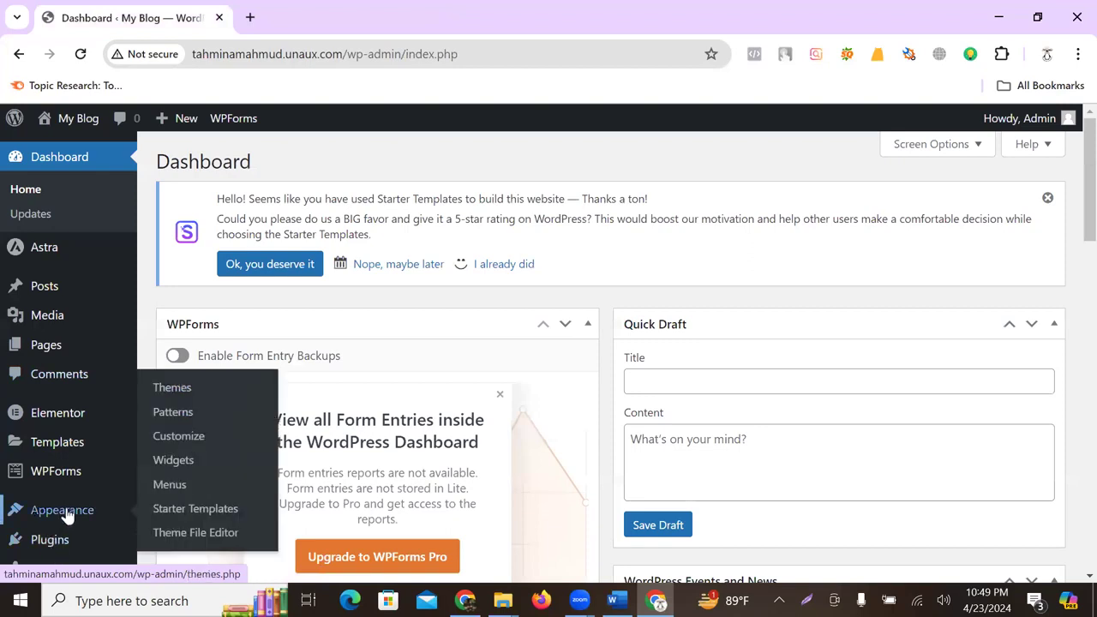
scroll(60, 514, down, 3)
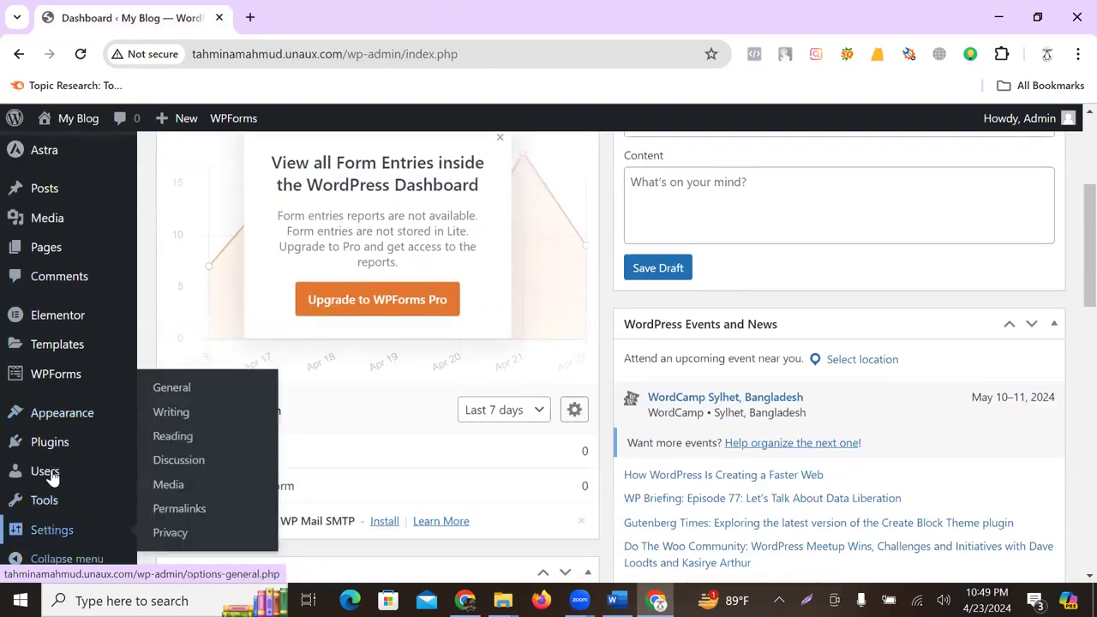
mouse_move(54, 443)
click(184, 446)
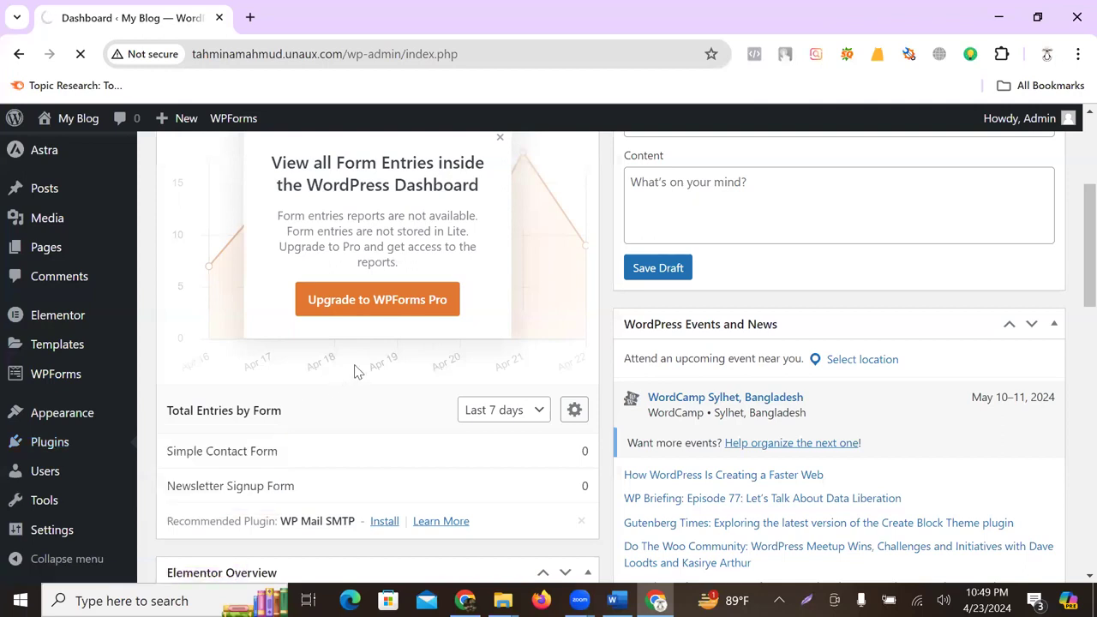
scroll(368, 383, down, 3)
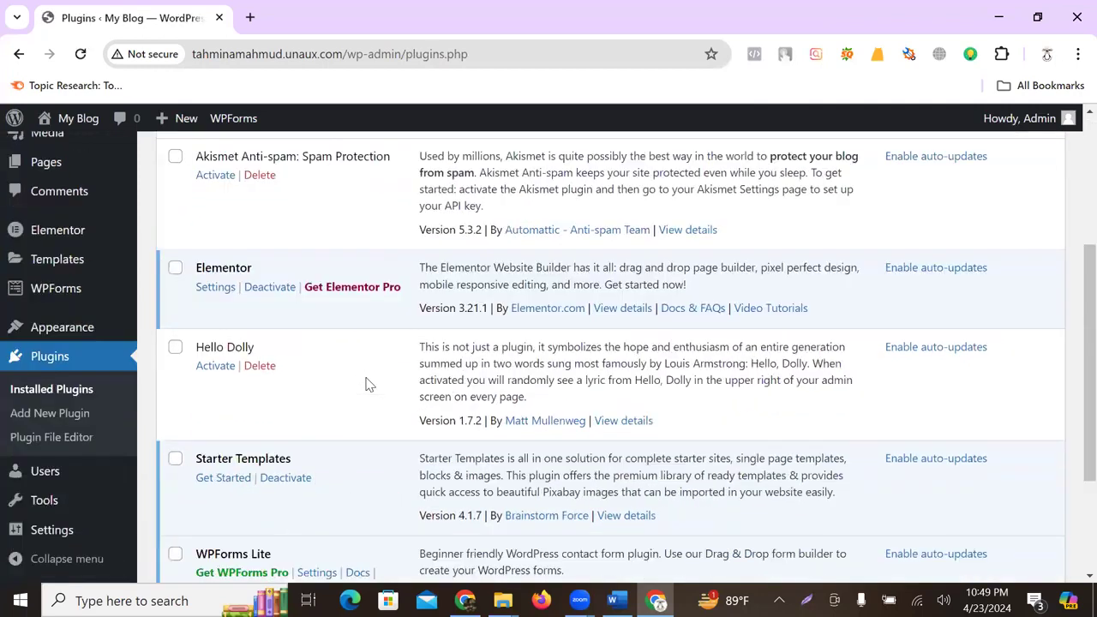
scroll(350, 395, down, 1)
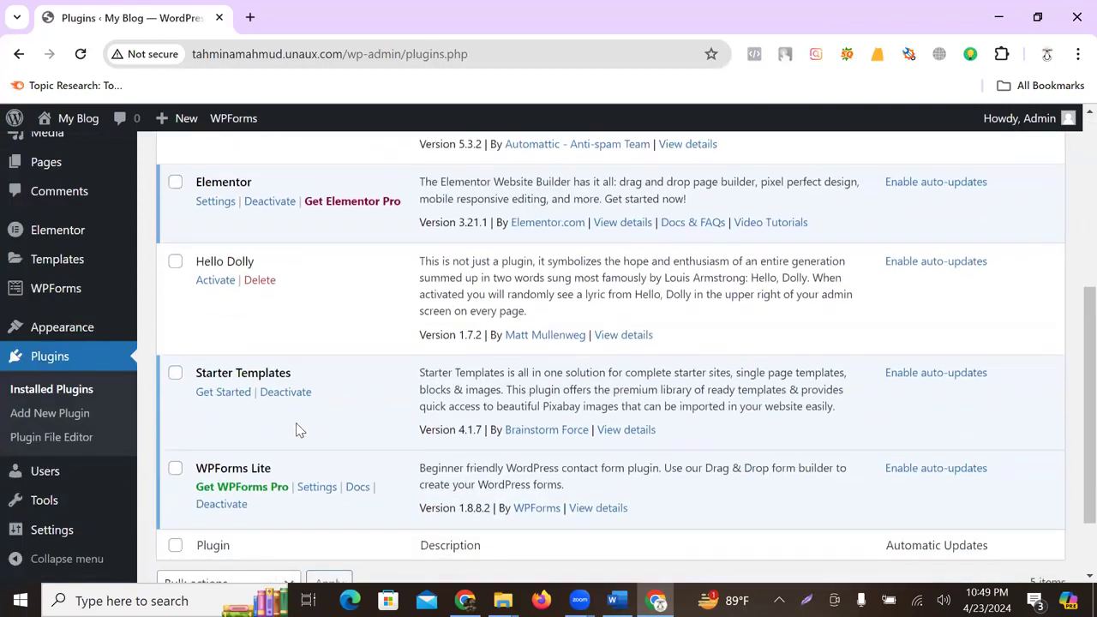
click(225, 393)
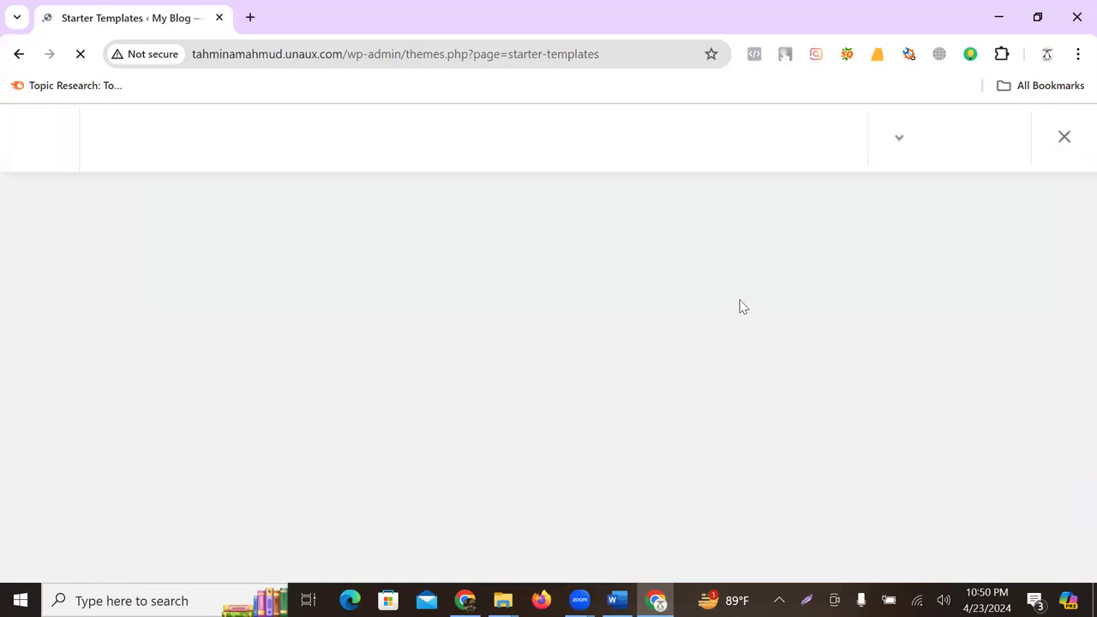
- Build with templates, filter to Personal Sites > Portfolio & CV, and pick Visual Artist Portfolio
scroll(744, 427, down, 2)
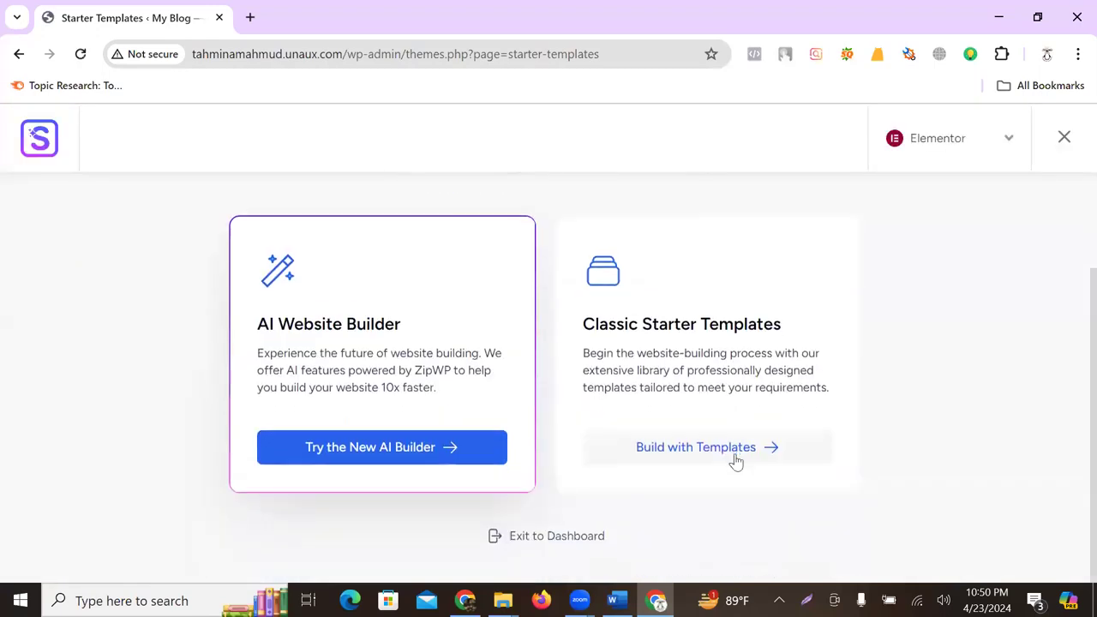
click(735, 453)
scroll(718, 388, down, 3)
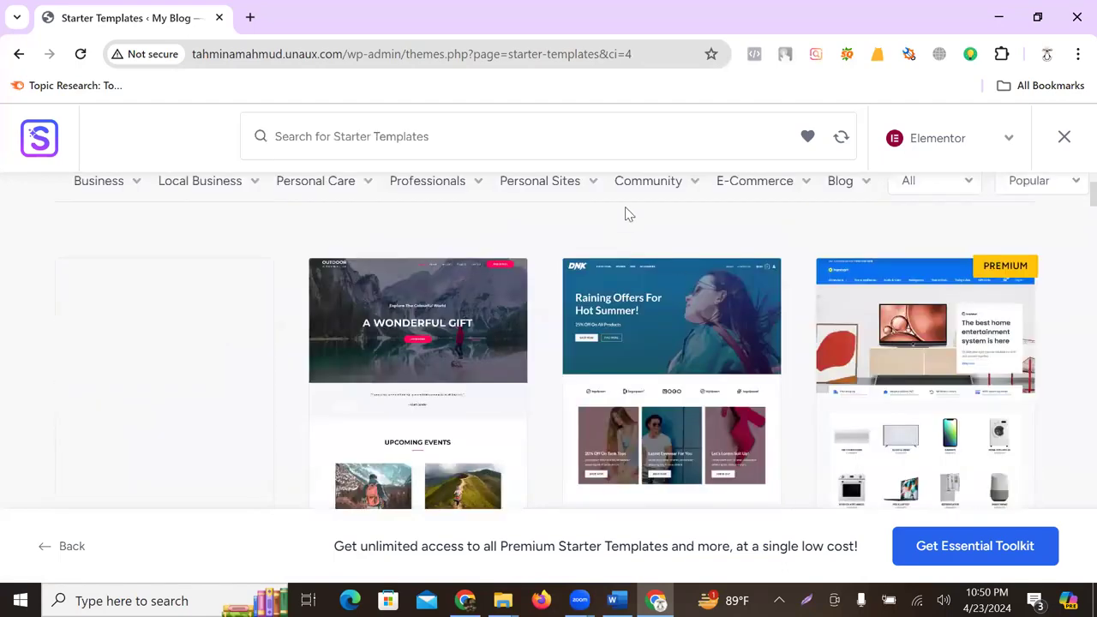
mouse_move(539, 211)
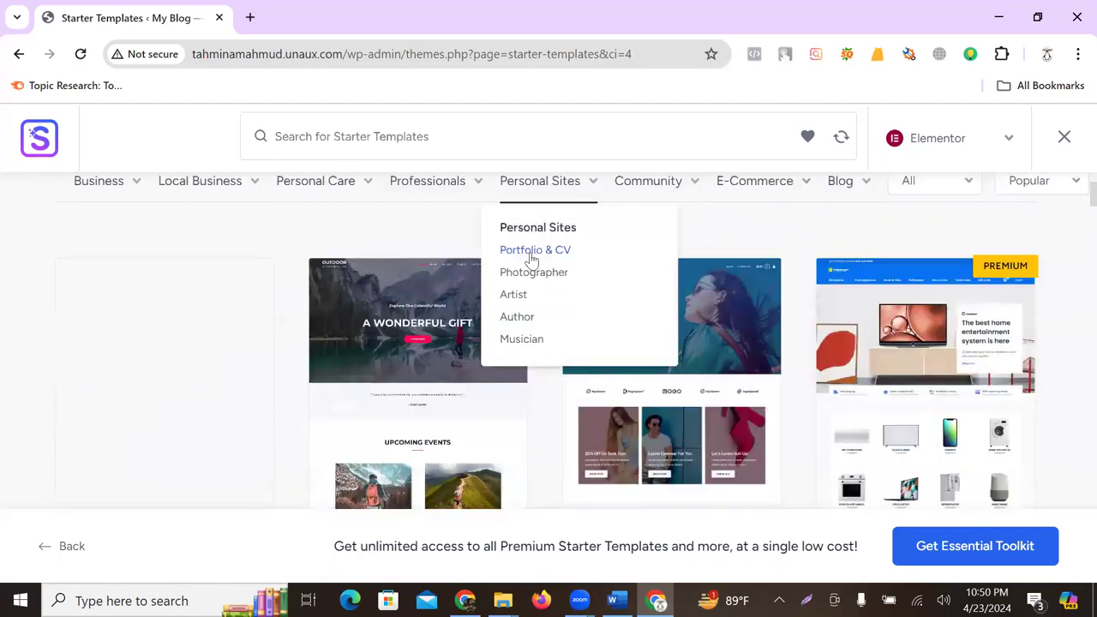
click(535, 250)
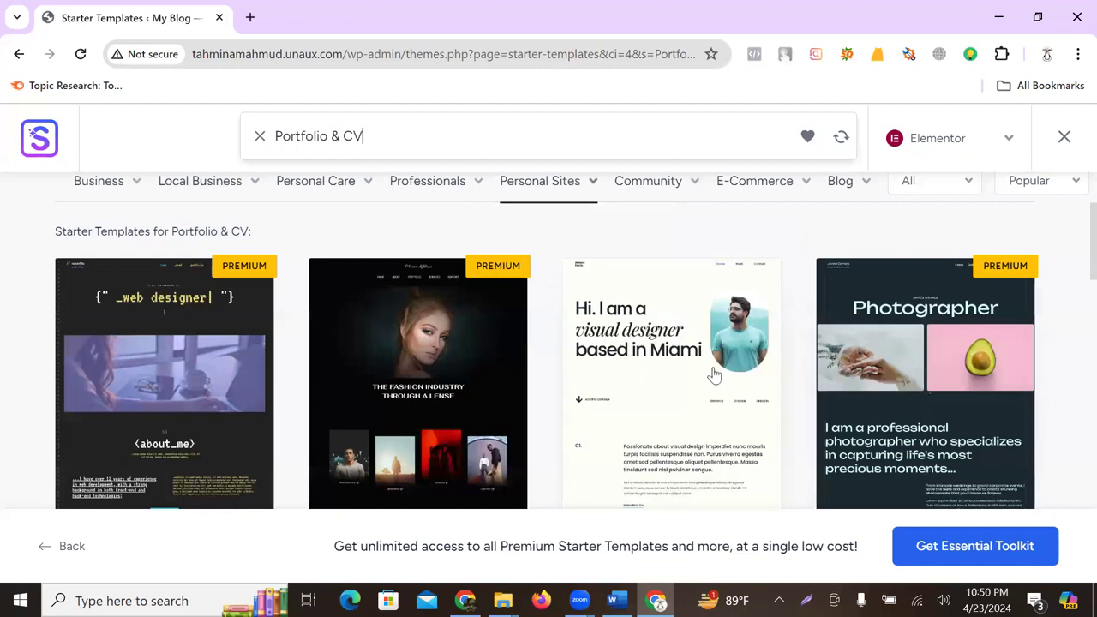
click(660, 338)
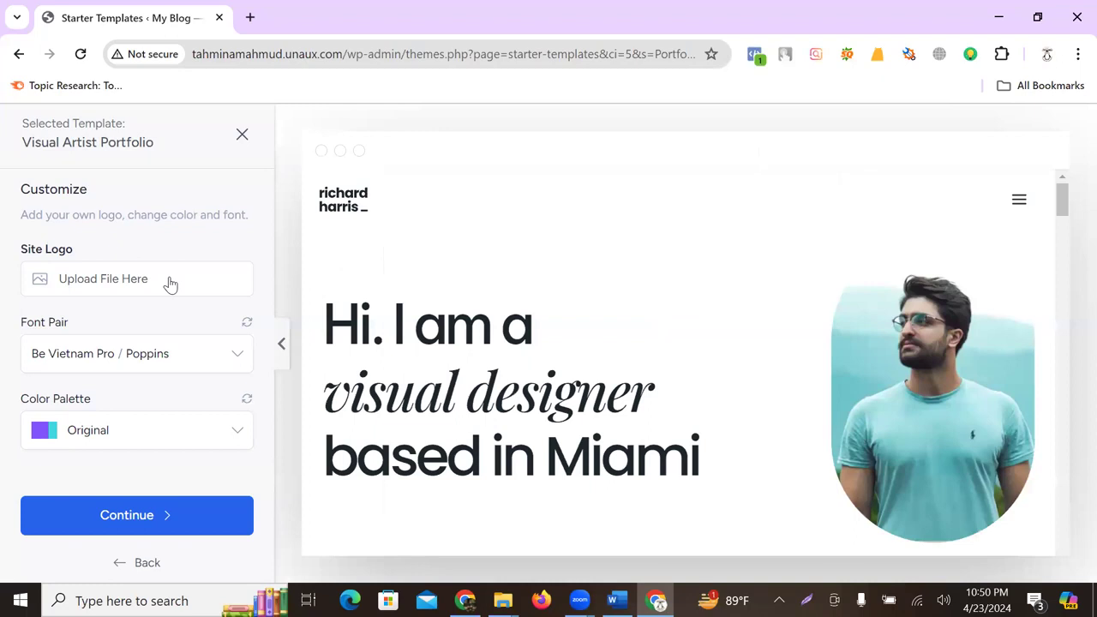
- Set ABCL-logo.png as the site logo and continue to the final import step
click(170, 285)
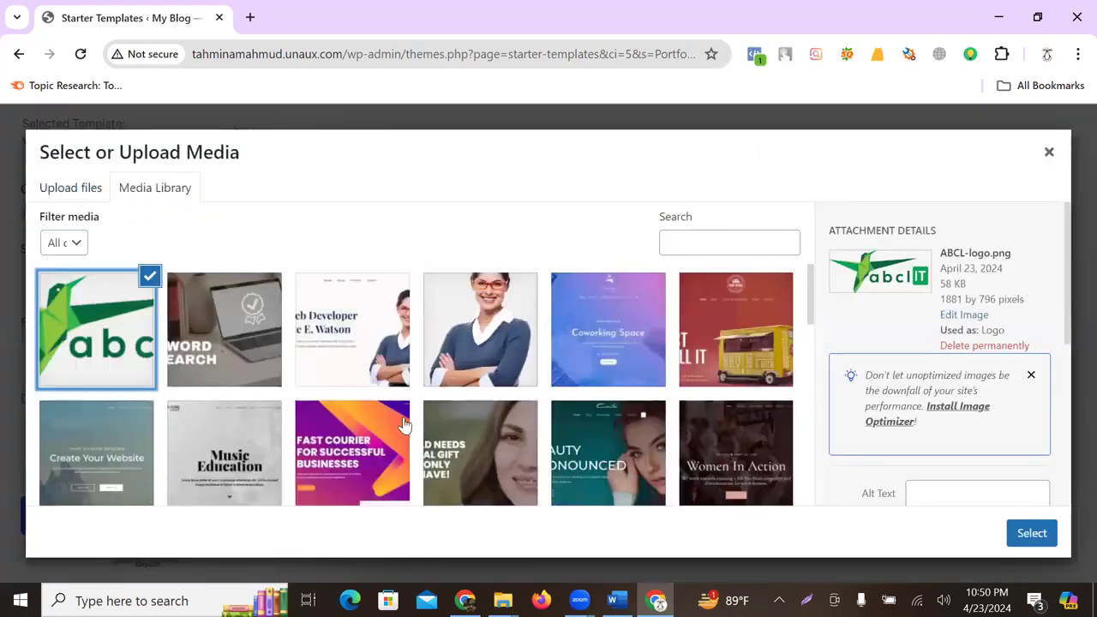
click(1032, 533)
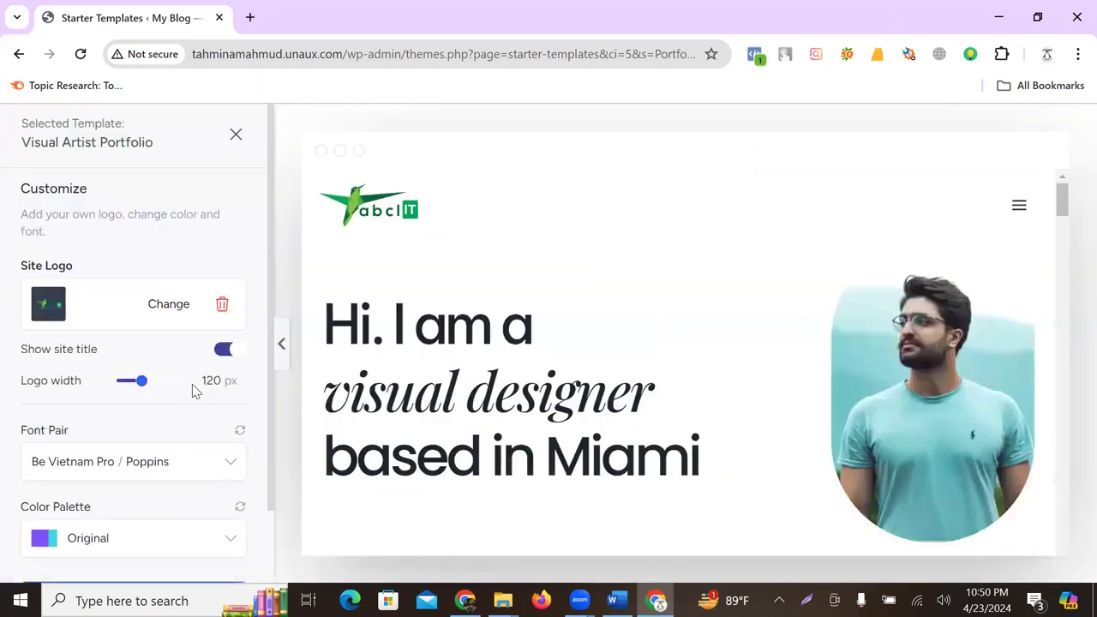
scroll(184, 429, down, 1)
click(216, 513)
scroll(548, 438, down, 1)
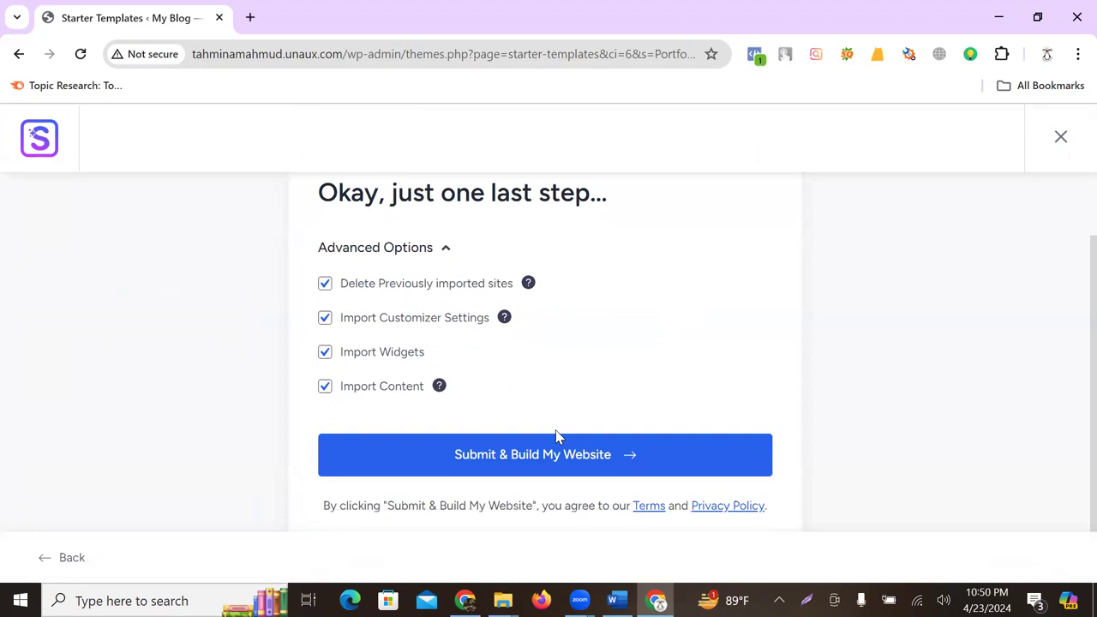
- Submit & Build My Website and wait for the Congratulations screen at 100%
click(548, 419)
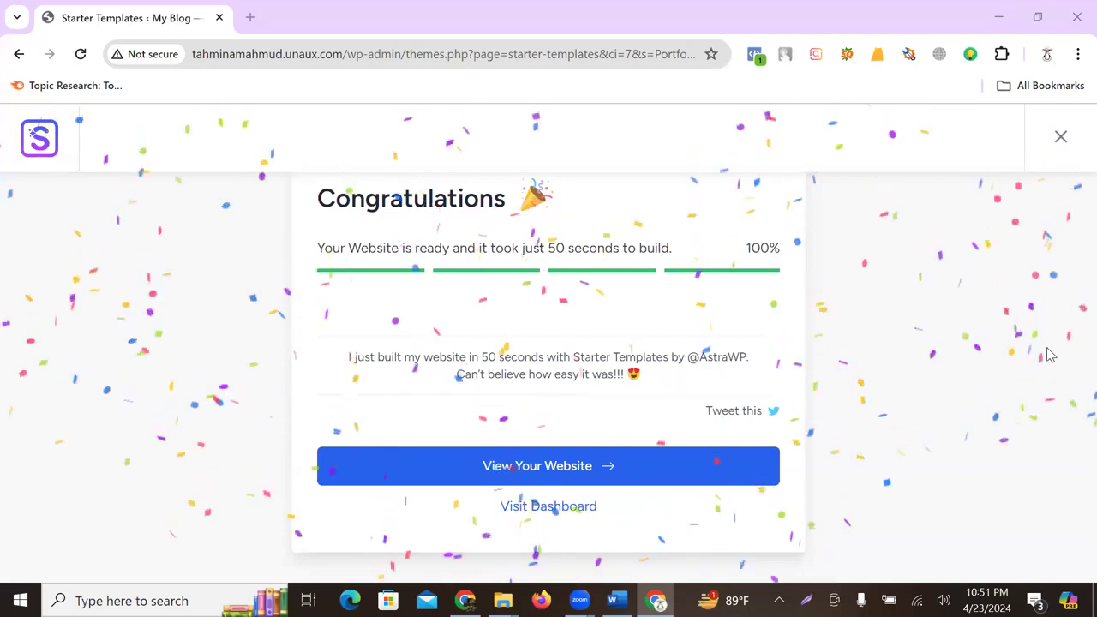
- View the new site, send the setup tab to the Dashboard, and open Home in Elementor
click(596, 458)
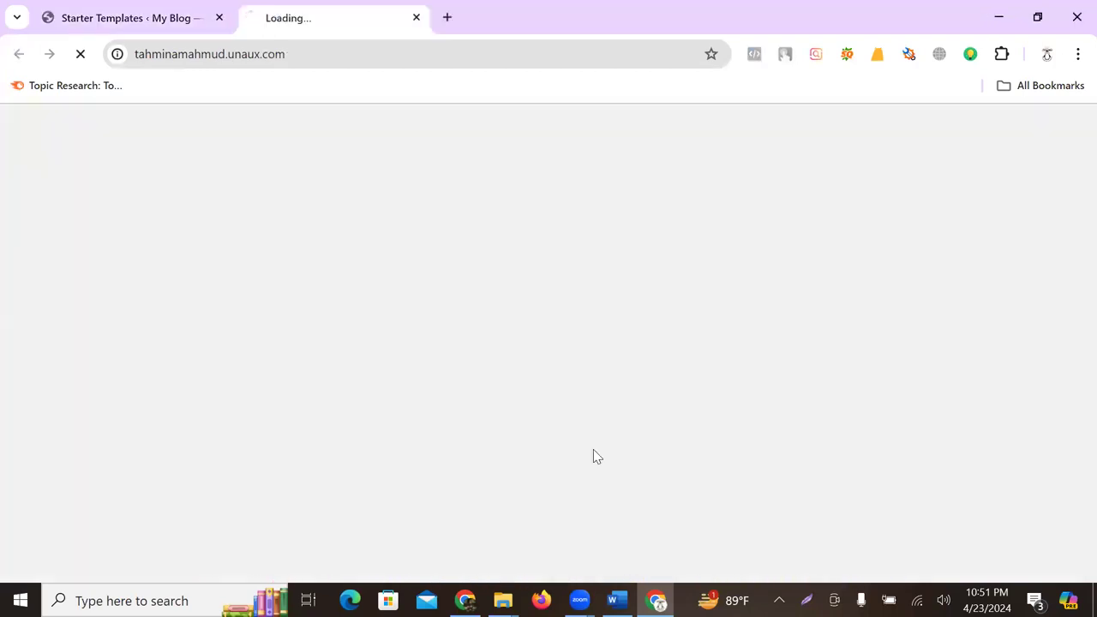
click(151, 12)
click(539, 507)
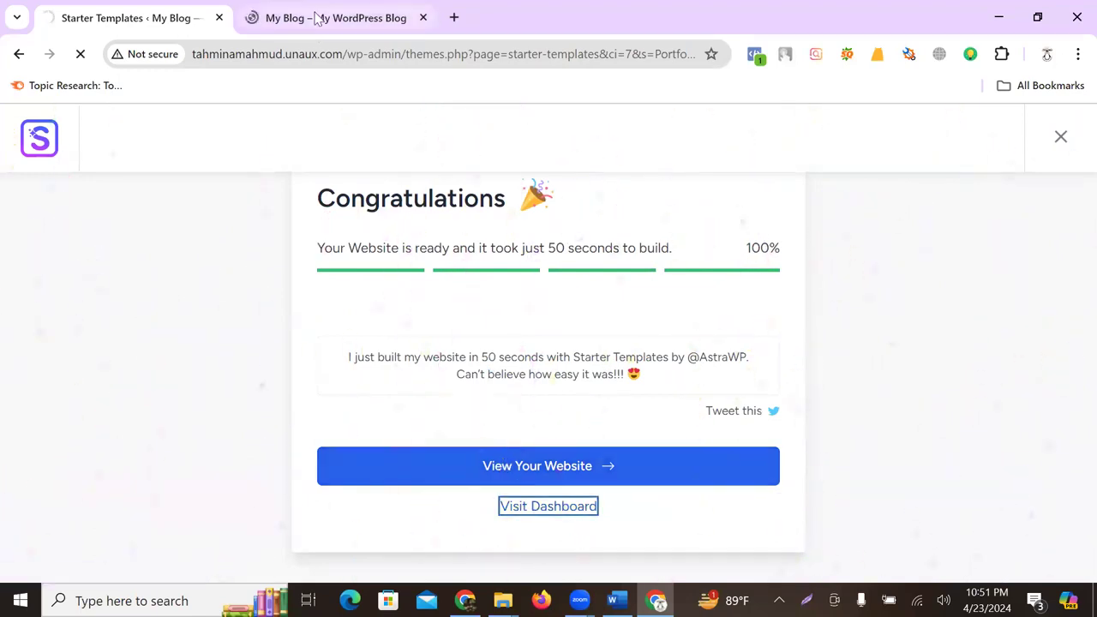
click(317, 17)
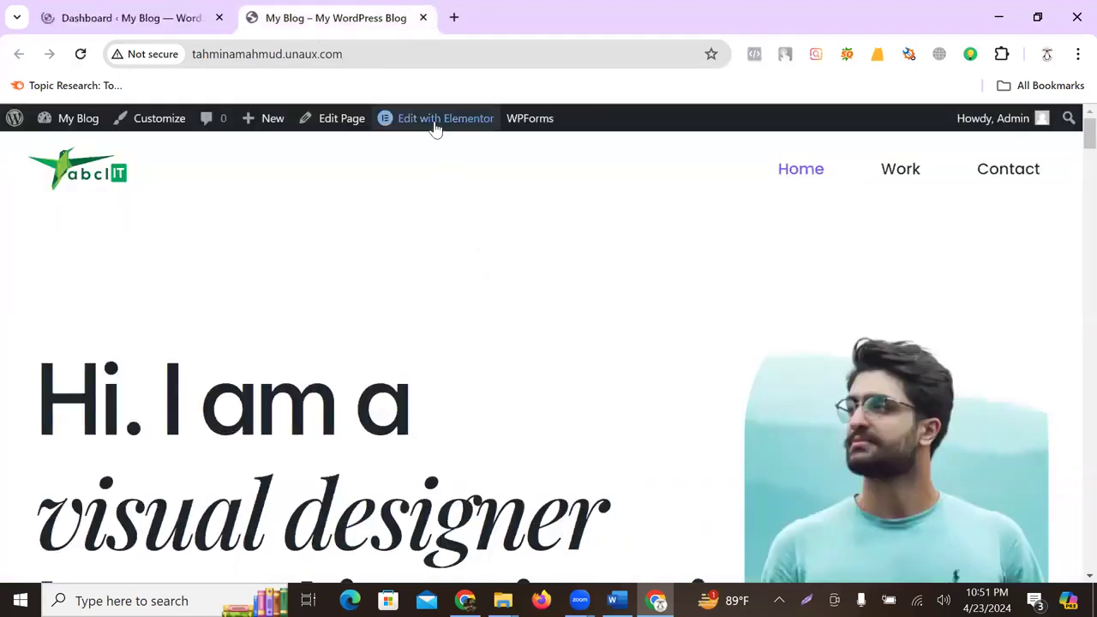
click(434, 124)
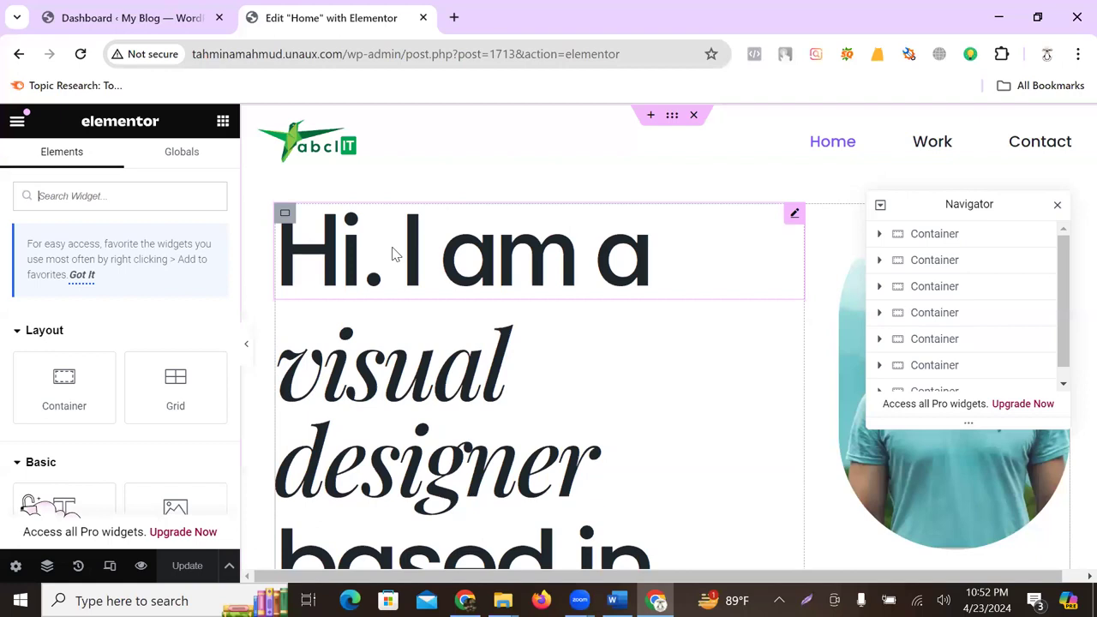
- Close the Navigator panel and select the 'Hi. I am a' heading for editing
click(1058, 205)
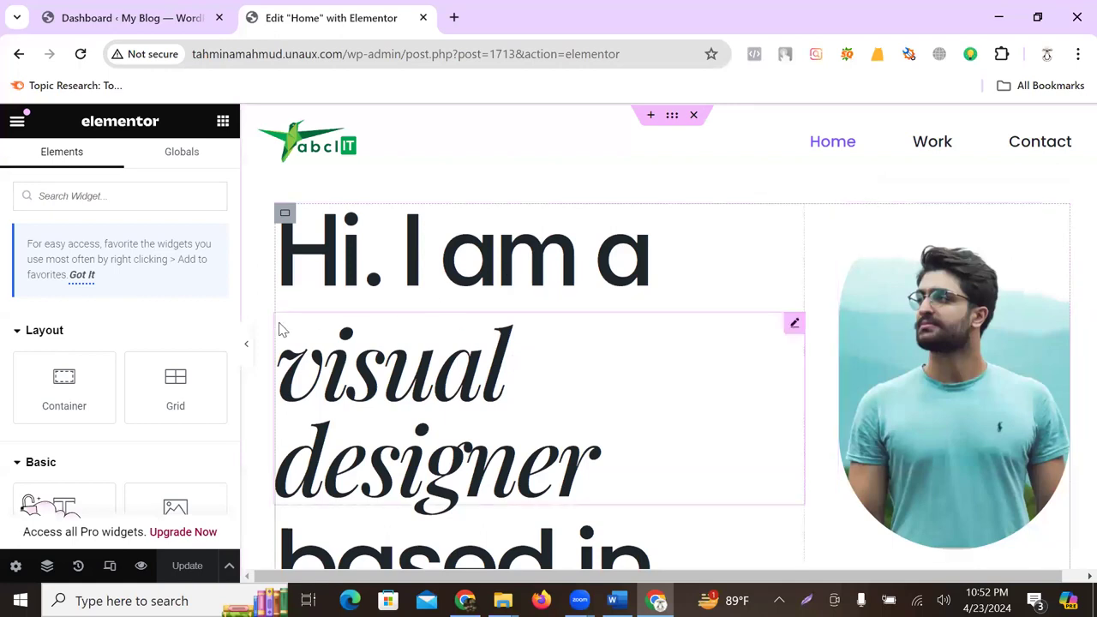
click(555, 246)
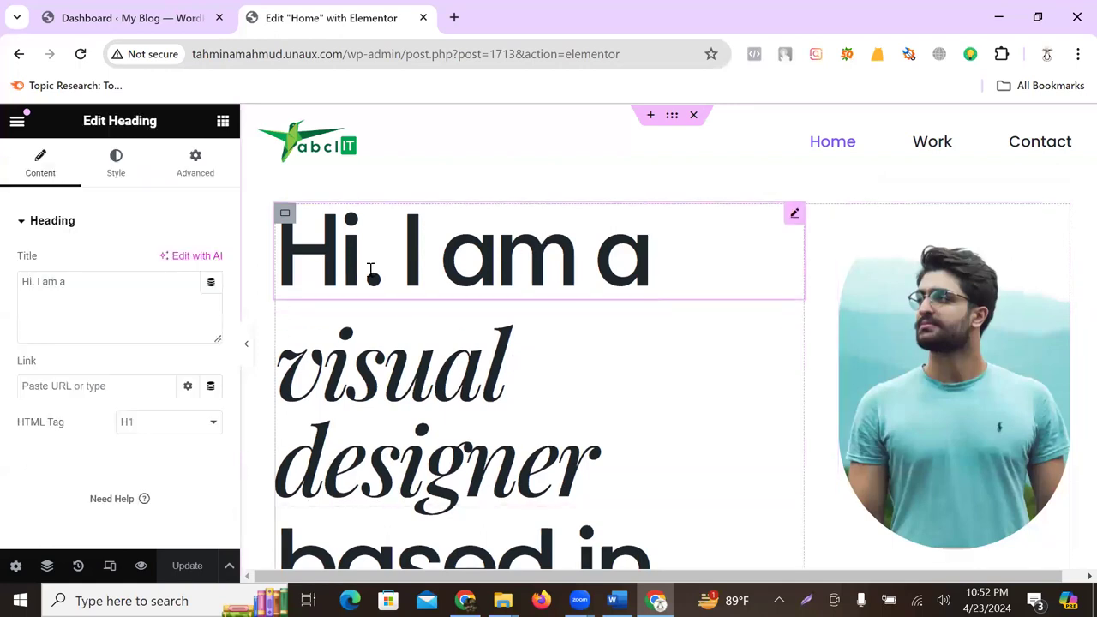
scroll(412, 411, down, 2)
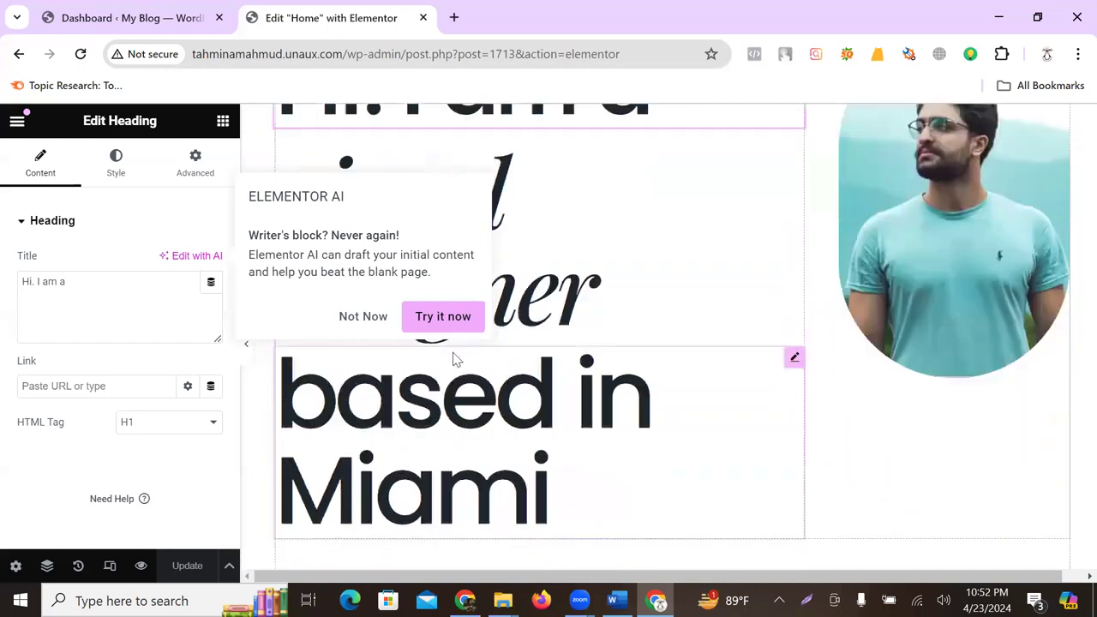
click(364, 317)
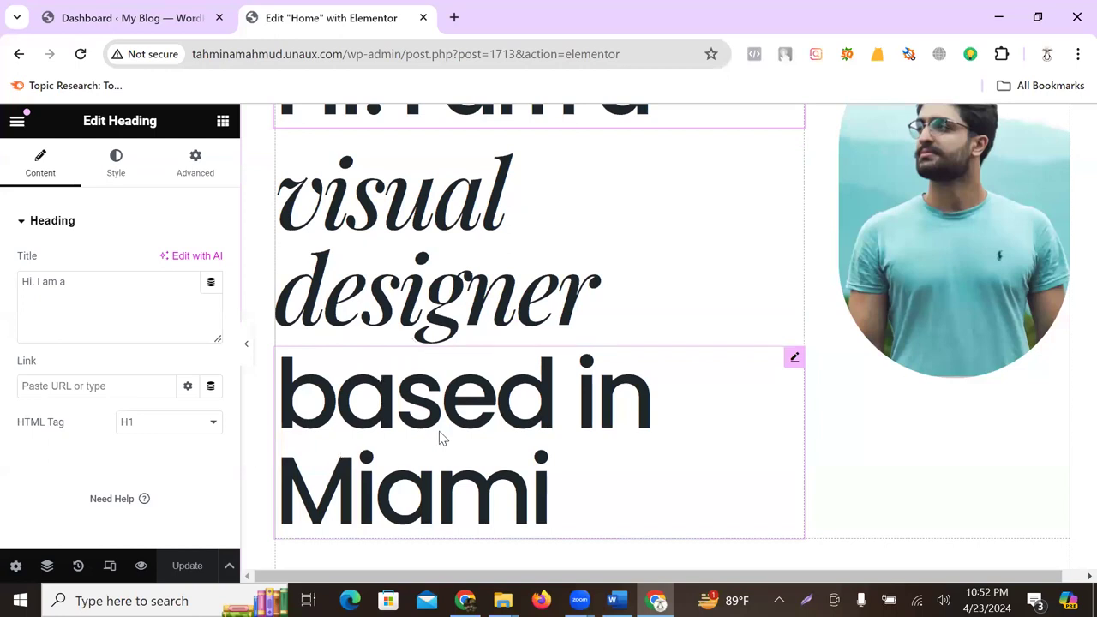
scroll(441, 438, down, 1)
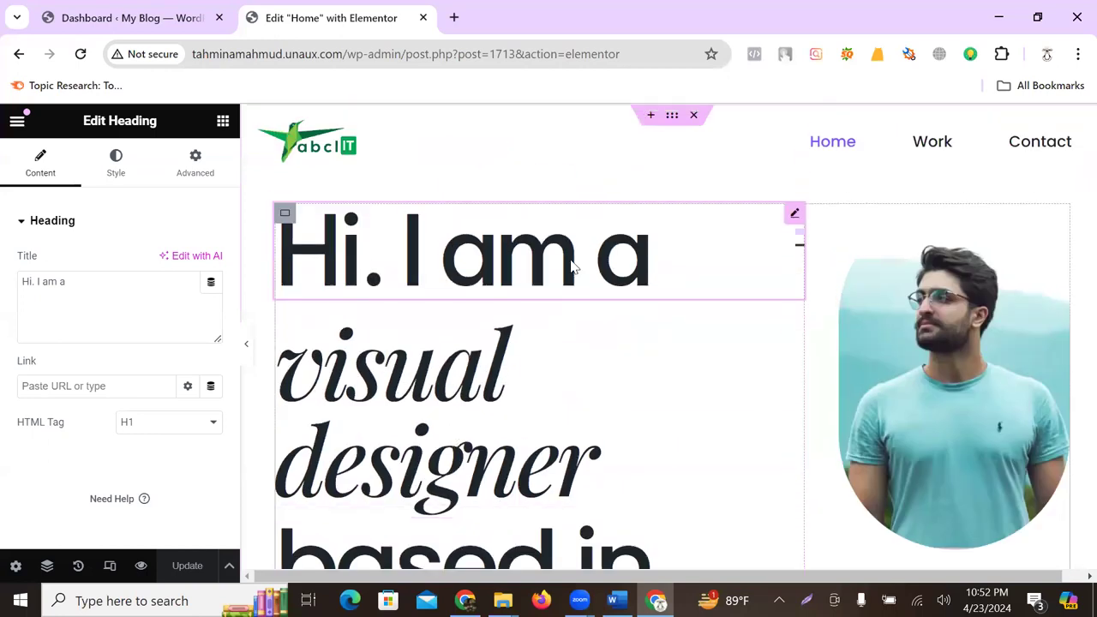
- Change 'Hi. I am a' to 'Hi. I am' and replace 'visual designer' with the owner's name
click(437, 404)
double_click(433, 399)
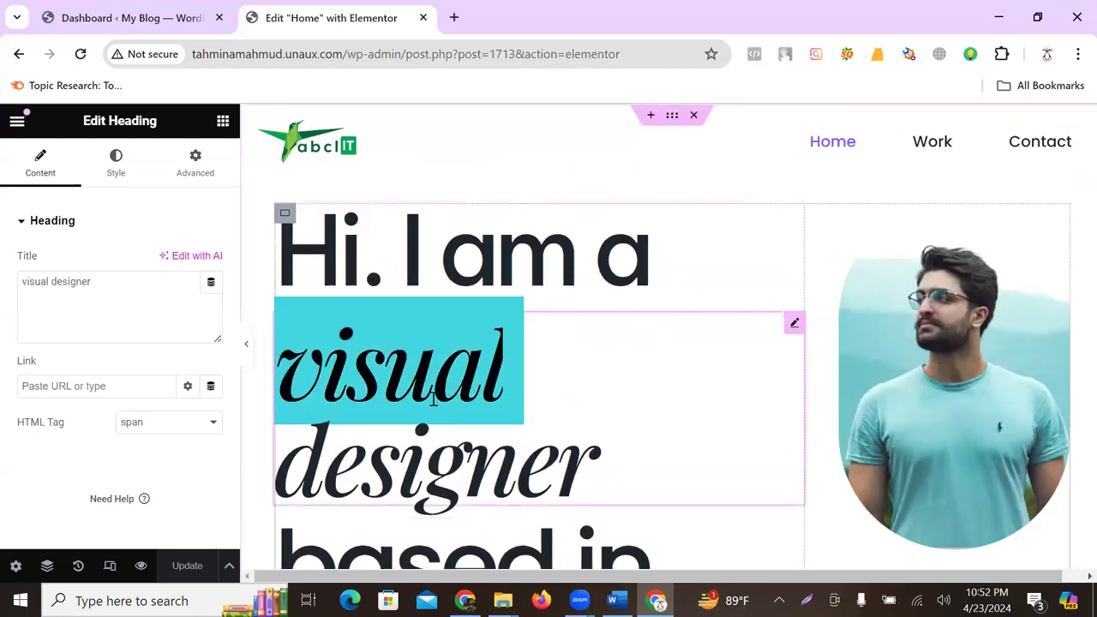
triple_click(434, 446)
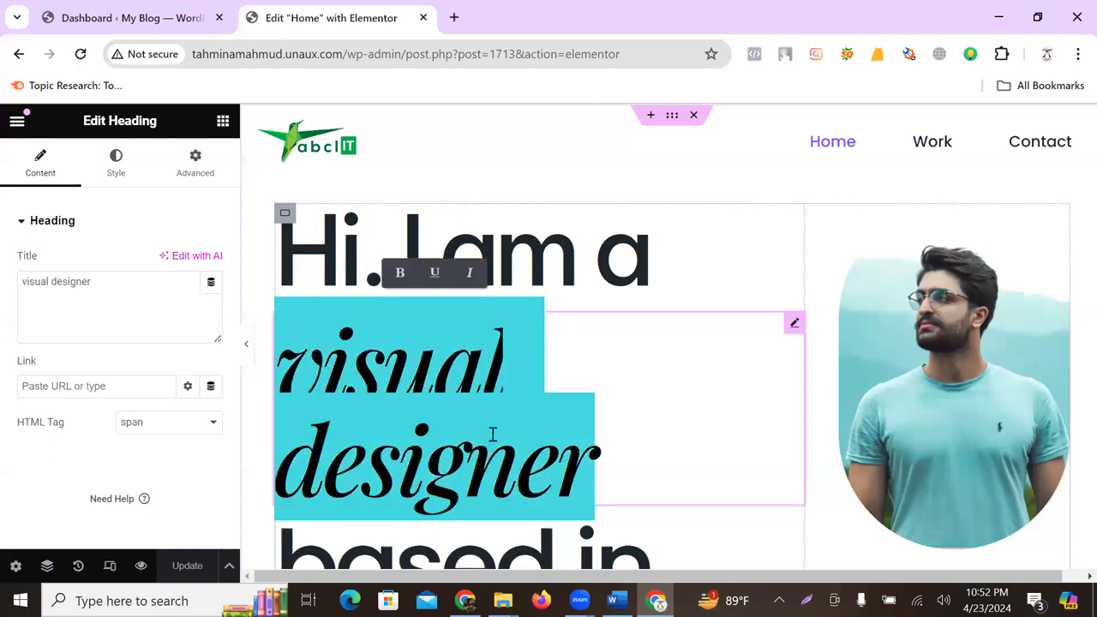
click(656, 253)
key(BackSpace)
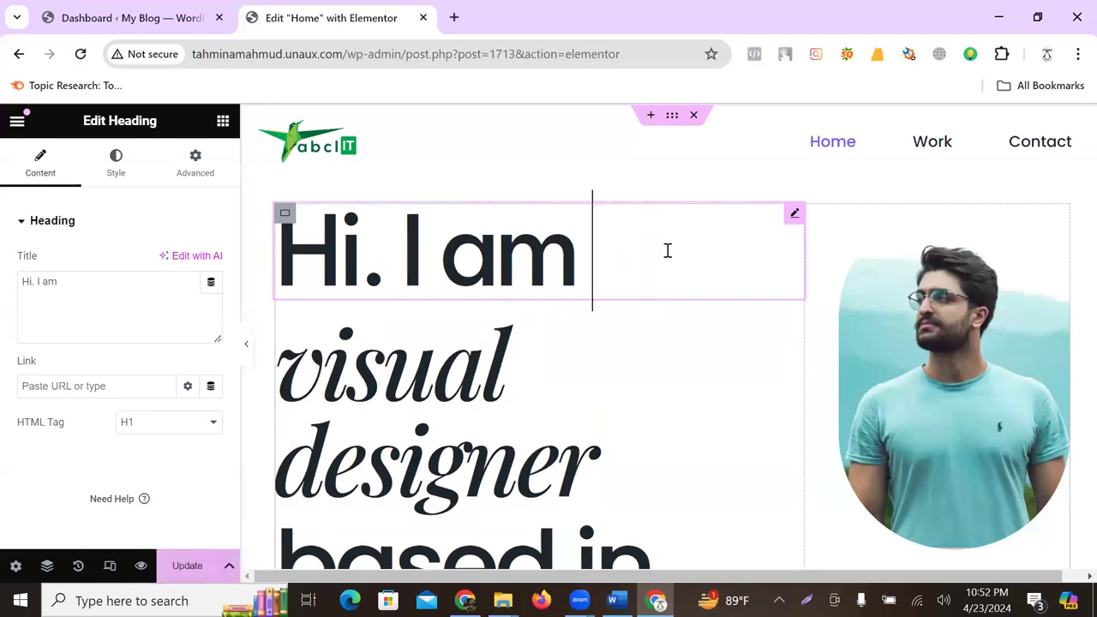
double_click(428, 395)
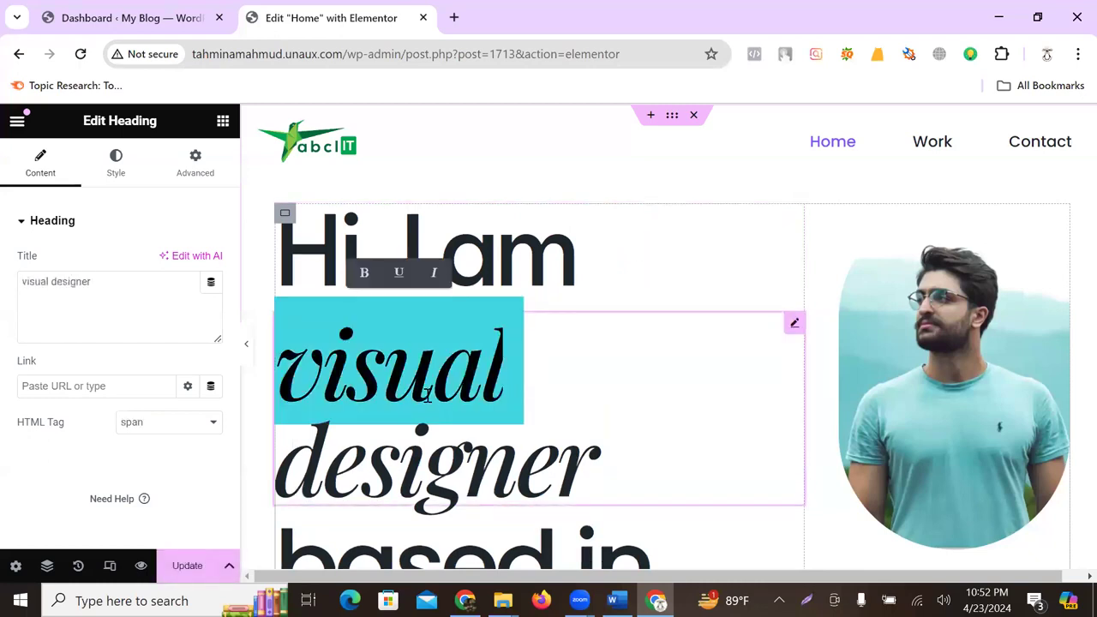
text(Tahmina)
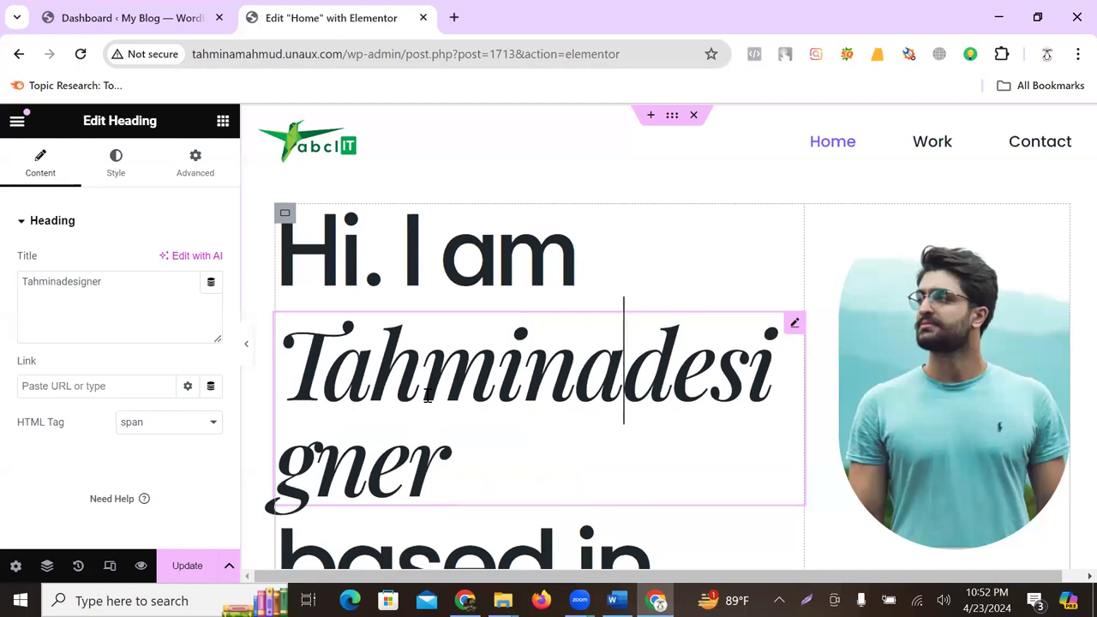
key(BackSpace)
key(BackSpace)
key(BackSpace)
key(BackSpace)
key(BackSpace)
key(BackSpace)
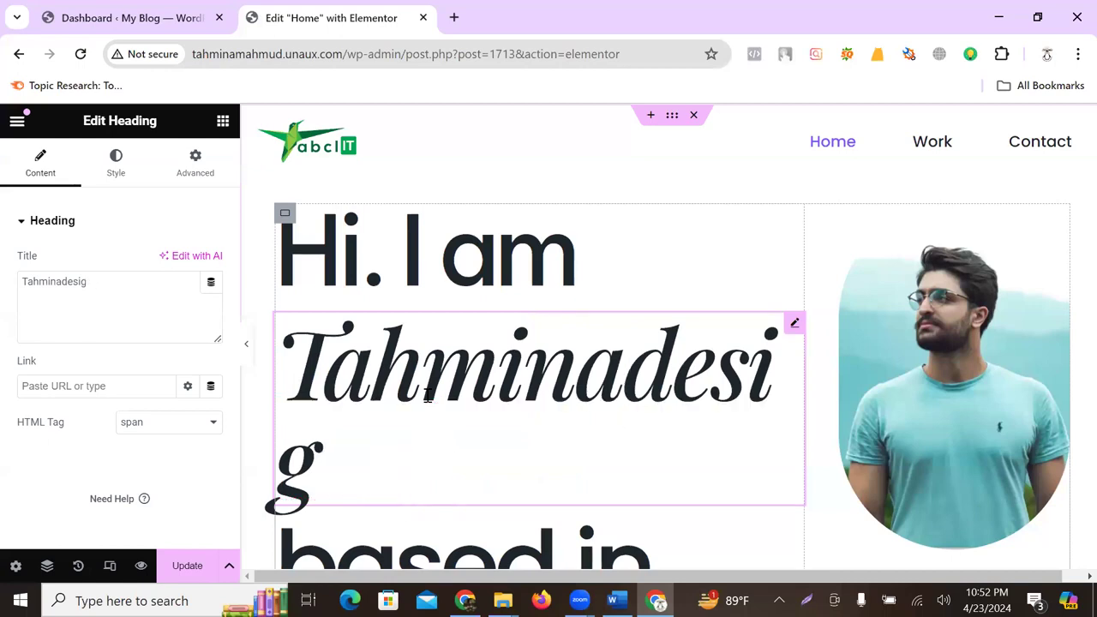
key(BackSpace)
key(BackSpace)
key(BackSpace)
text(a )
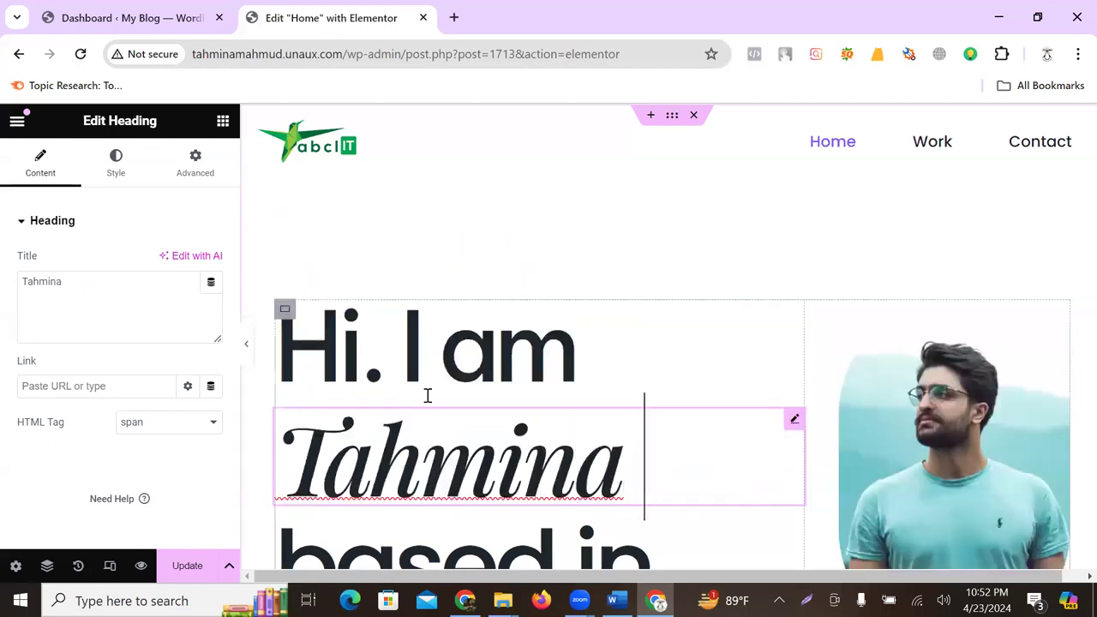
text(Mahmud)
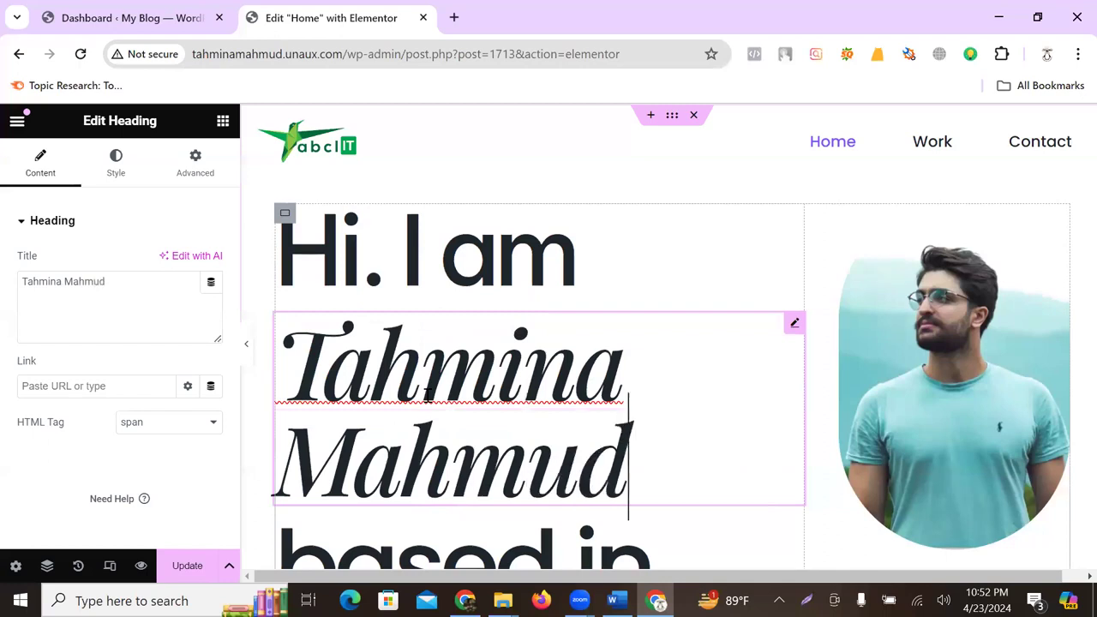
- Delete the 'based in Miami' text so the heading below the name is empty
scroll(476, 385, down, 3)
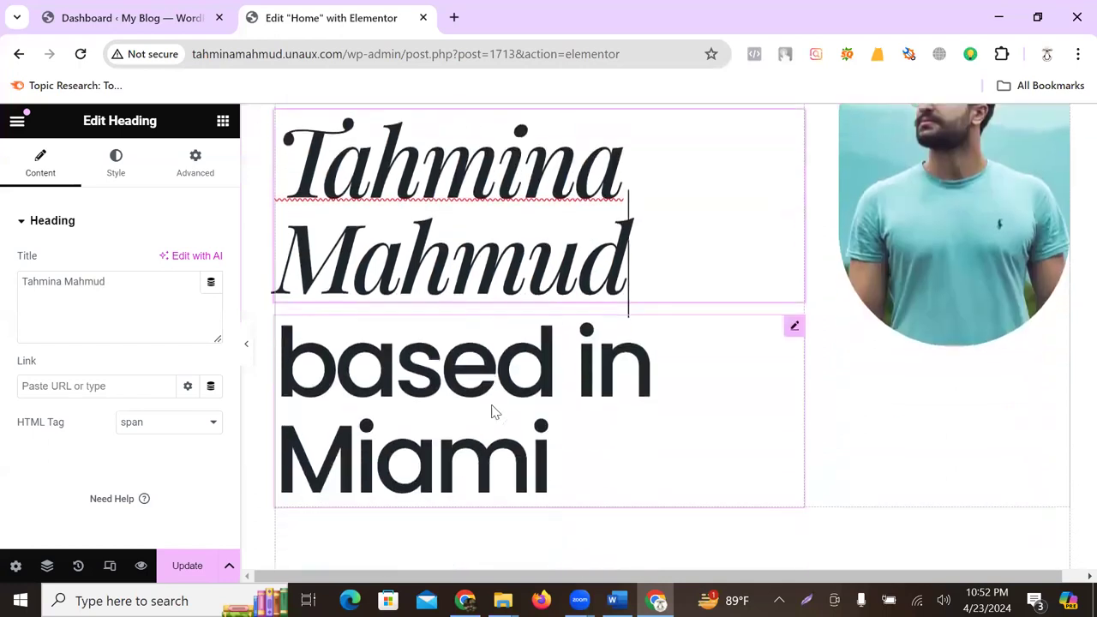
click(549, 403)
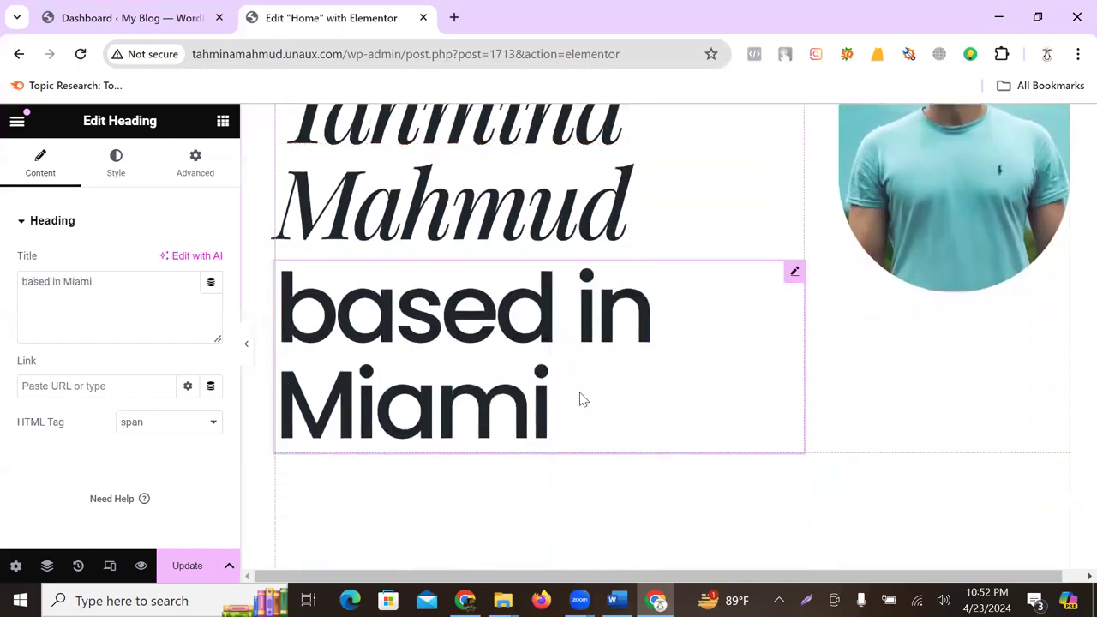
key(BackSpace)
key(BackSpace)
key(BackSpace)
key(BackSpace)
key(BackSpace)
key(BackSpace)
key(BackSpace)
key(BackSpace)
key(BackSpace)
key(BackSpace)
key(BackSpace)
key(BackSpace)
key(BackSpace)
key(BackSpace)
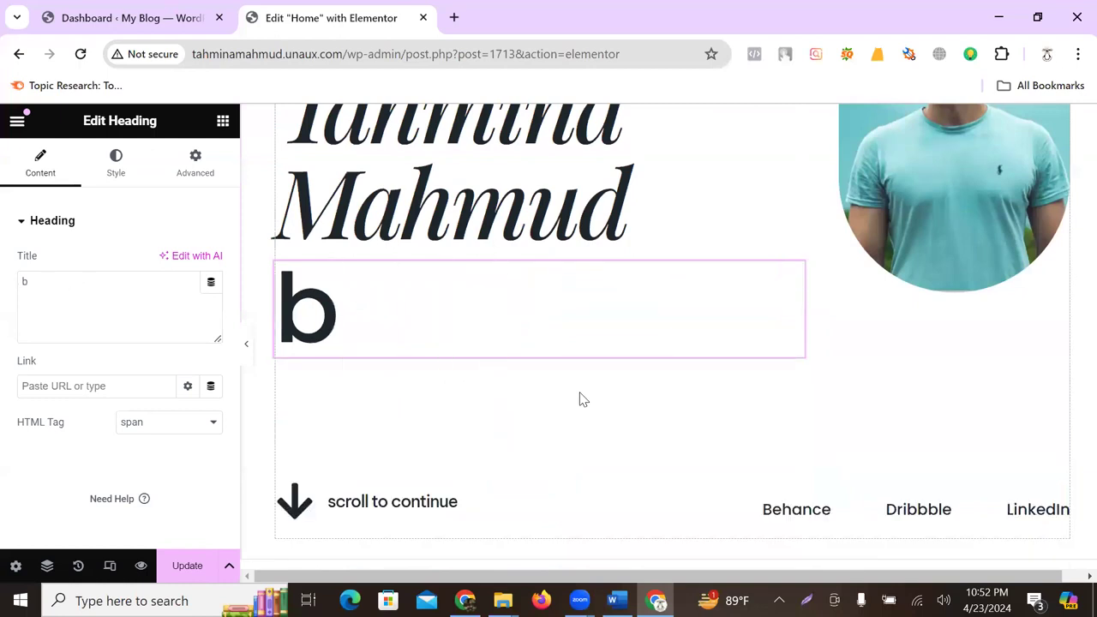
click(690, 212)
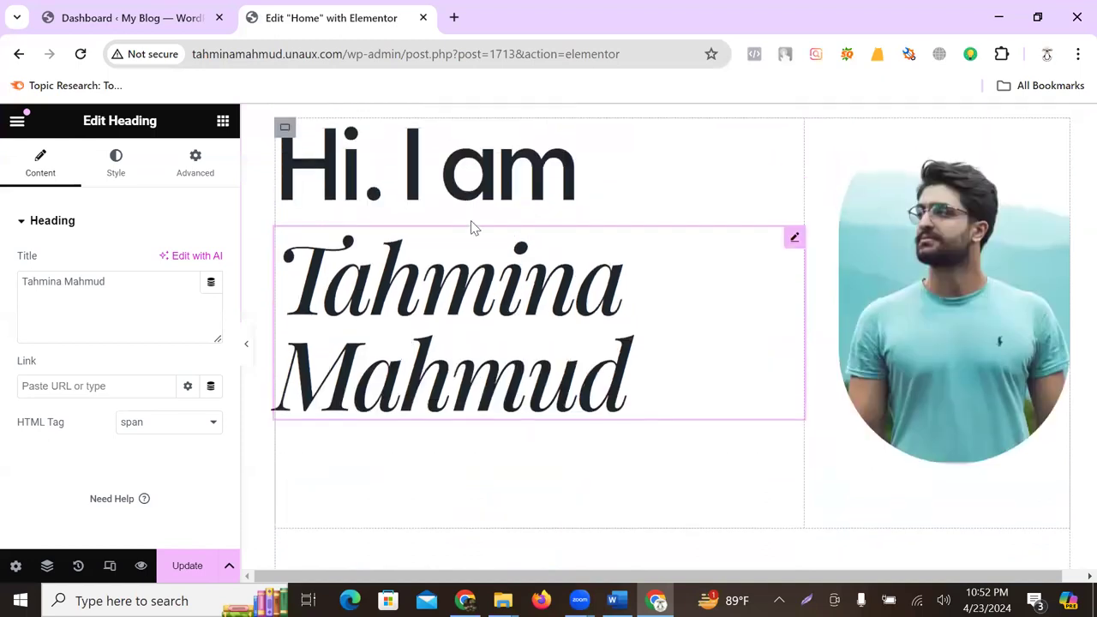
click(444, 403)
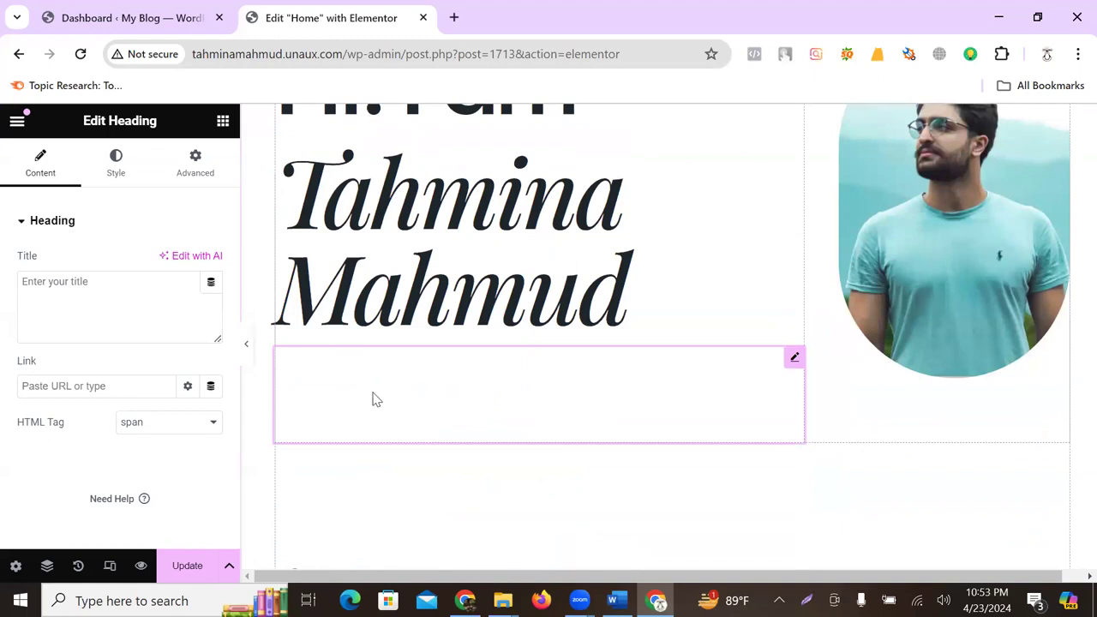
- Restore the heading text, then overwrite it with 'Professional Digital Marketer'
text(based in Miami)
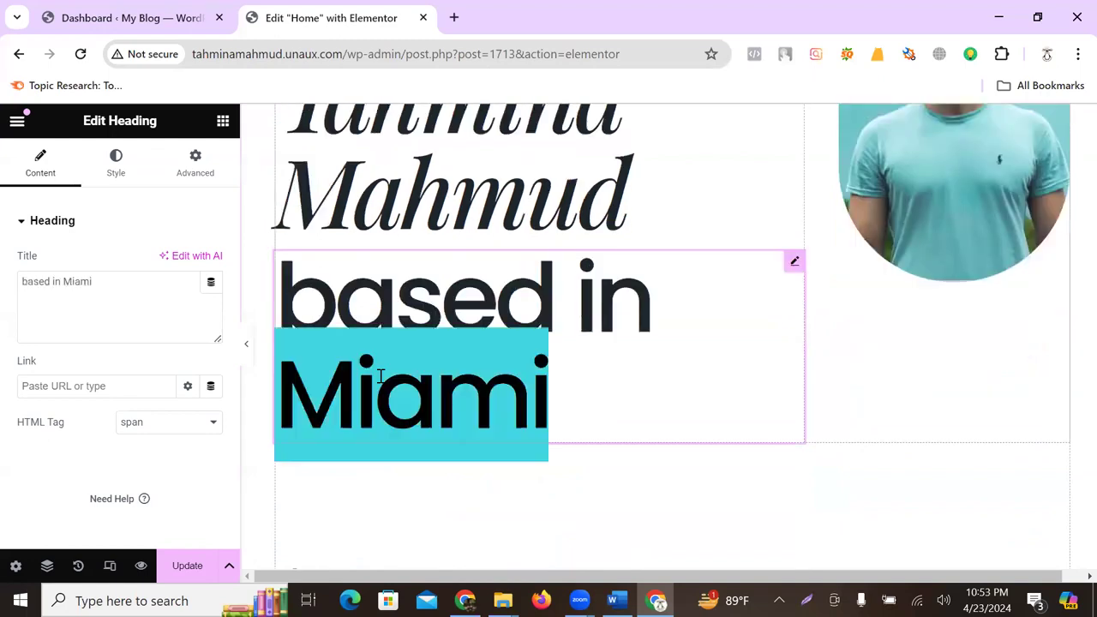
triple_click(380, 374)
text(Pr)
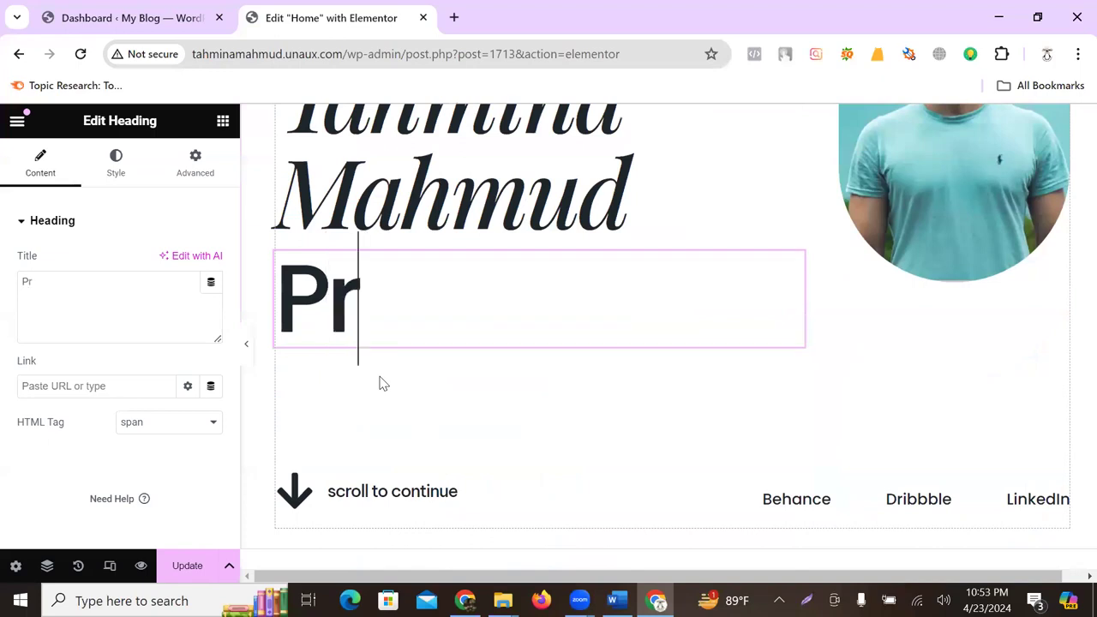
text(ofessional)
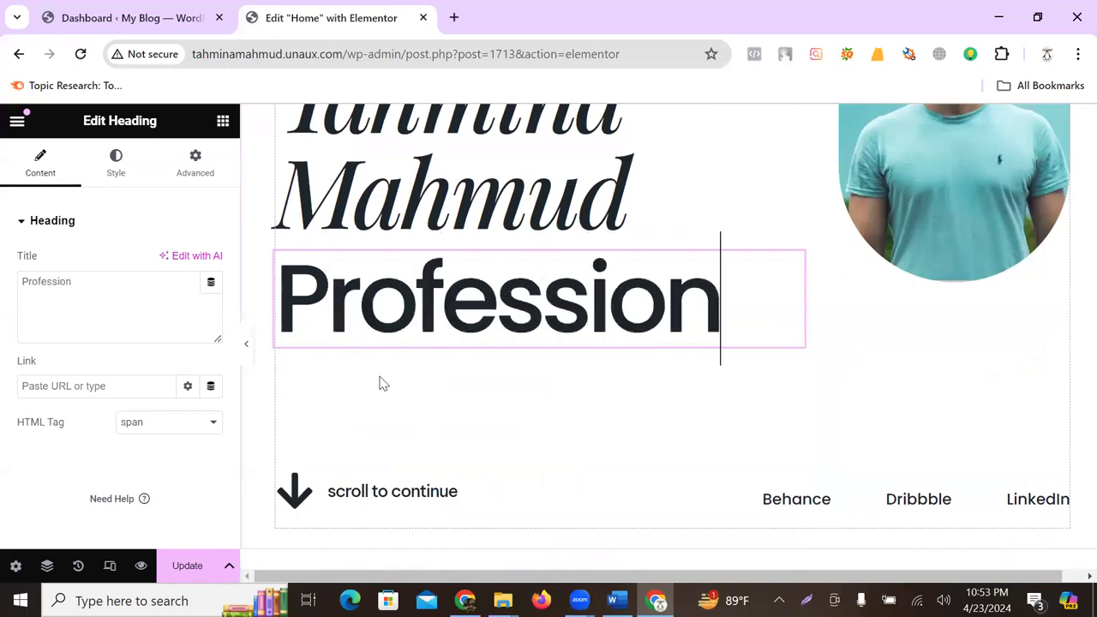
key(Return)
text(Digit)
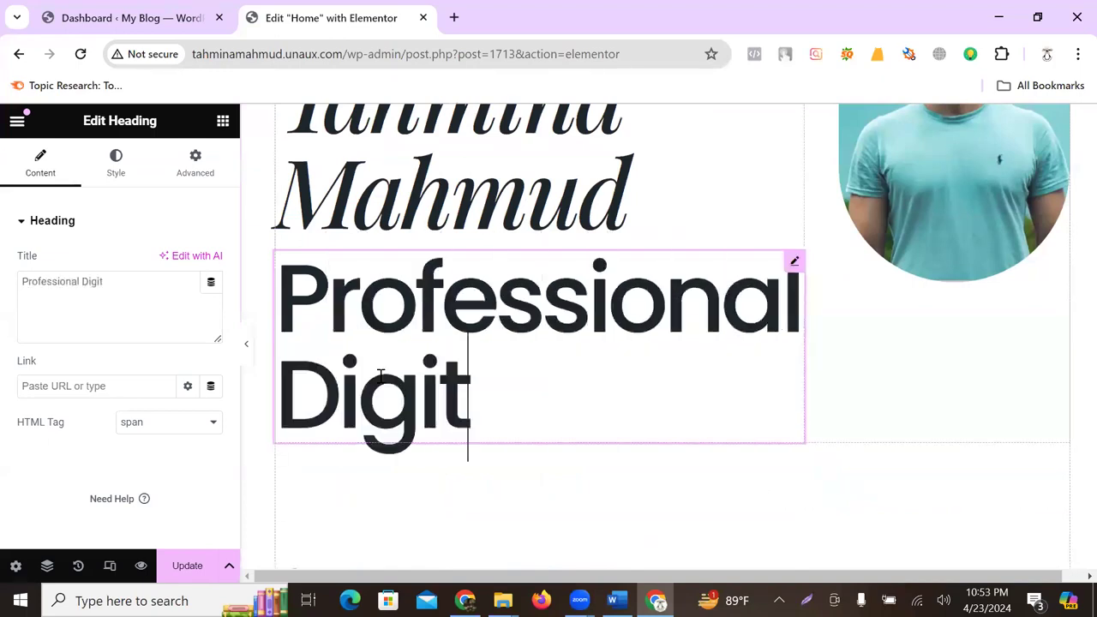
text(al Marketer)
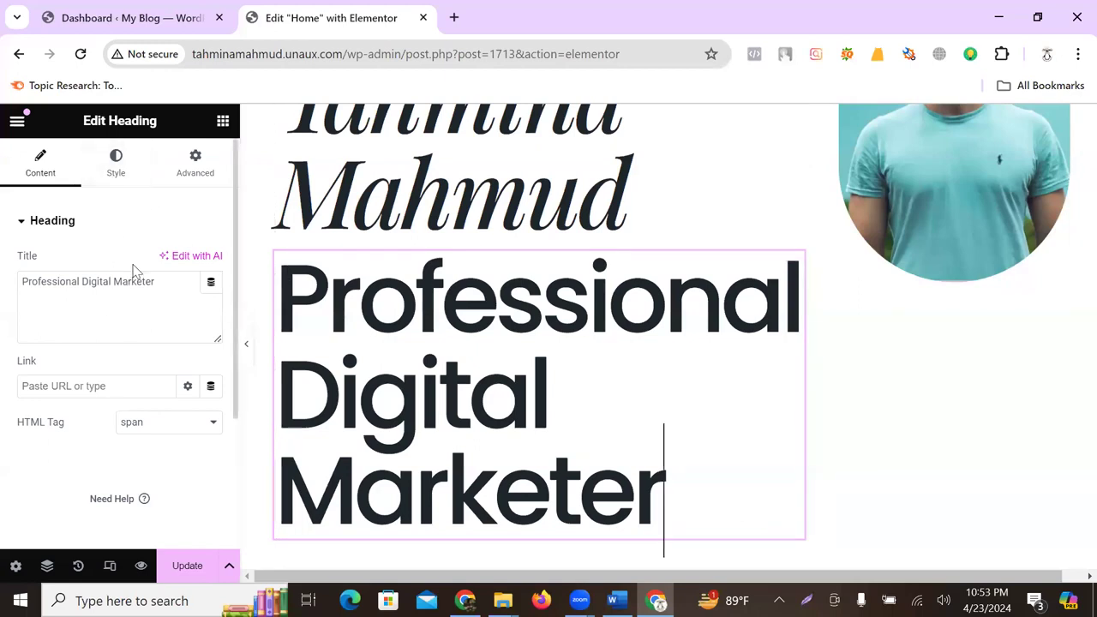
click(115, 171)
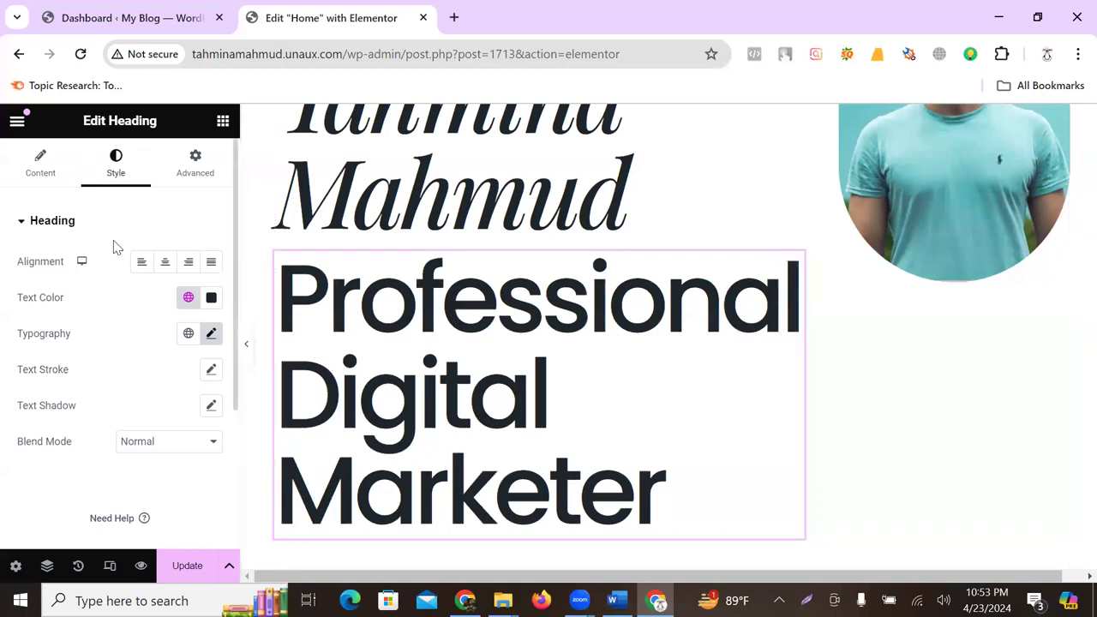
- Review the heading widget's Advanced, Style and Content settings
scroll(86, 355, down, 3)
scroll(82, 356, up, 3)
click(188, 167)
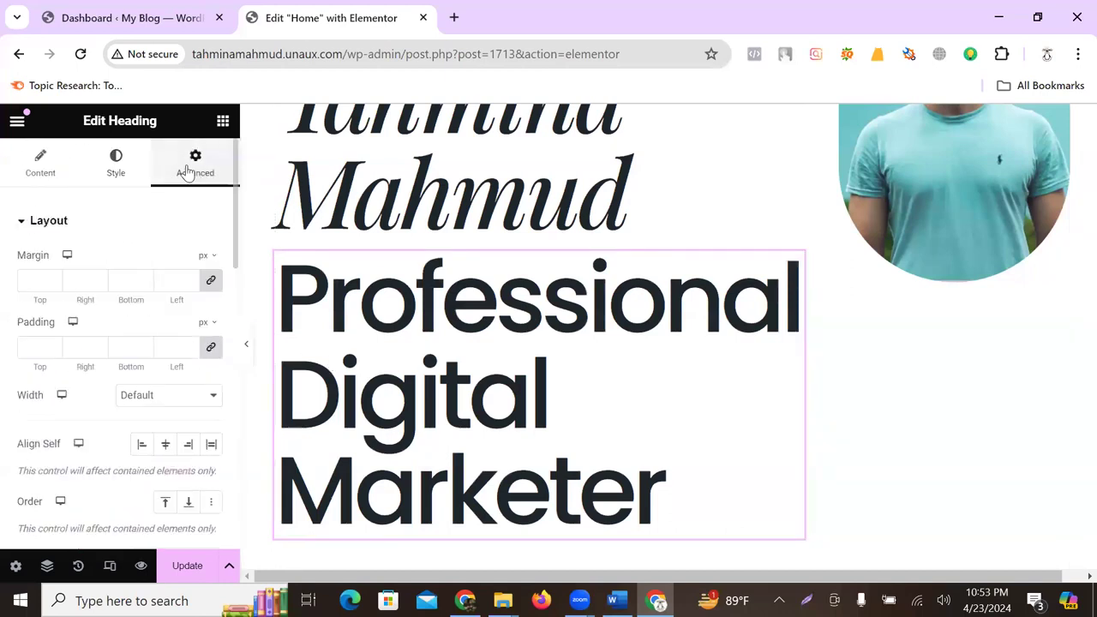
scroll(116, 345, down, 2)
scroll(117, 352, down, 4)
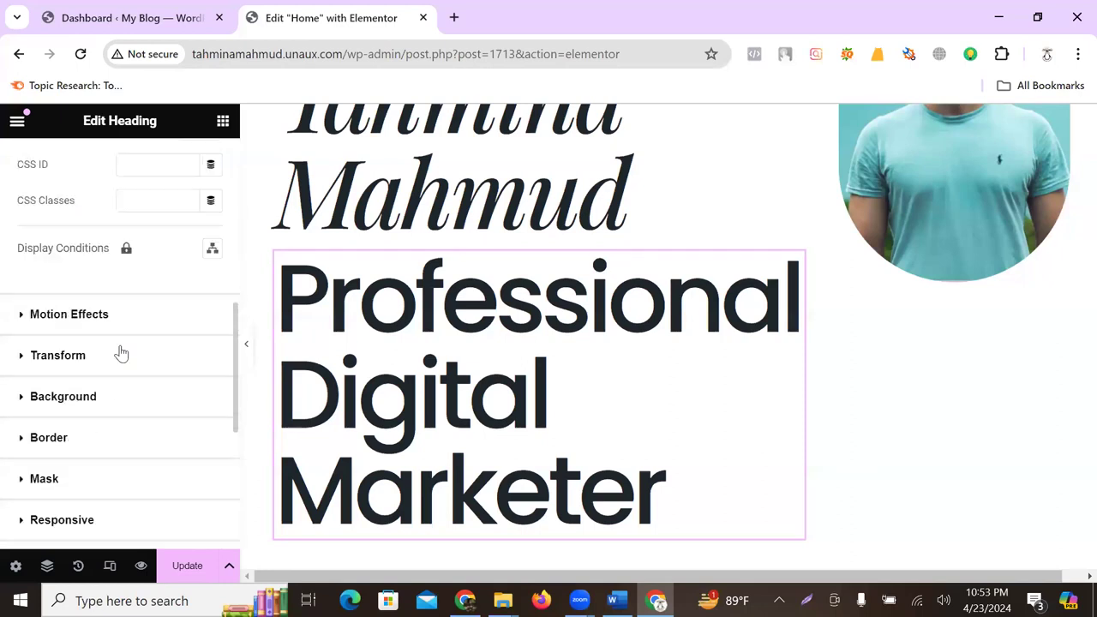
scroll(117, 352, up, 6)
click(113, 163)
click(42, 167)
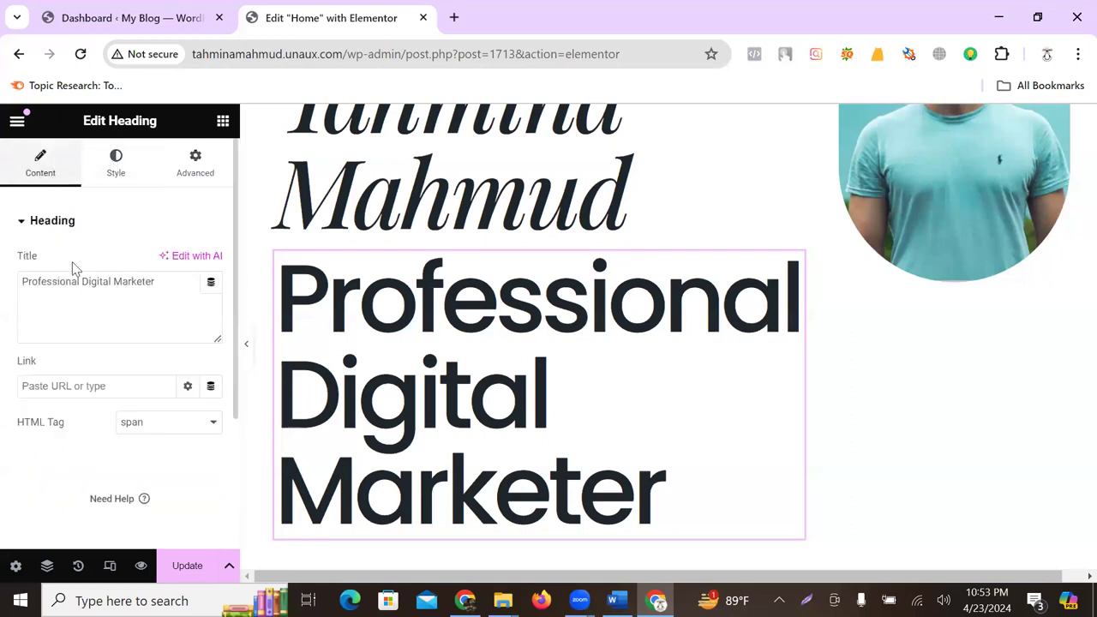
scroll(141, 298, down, 3)
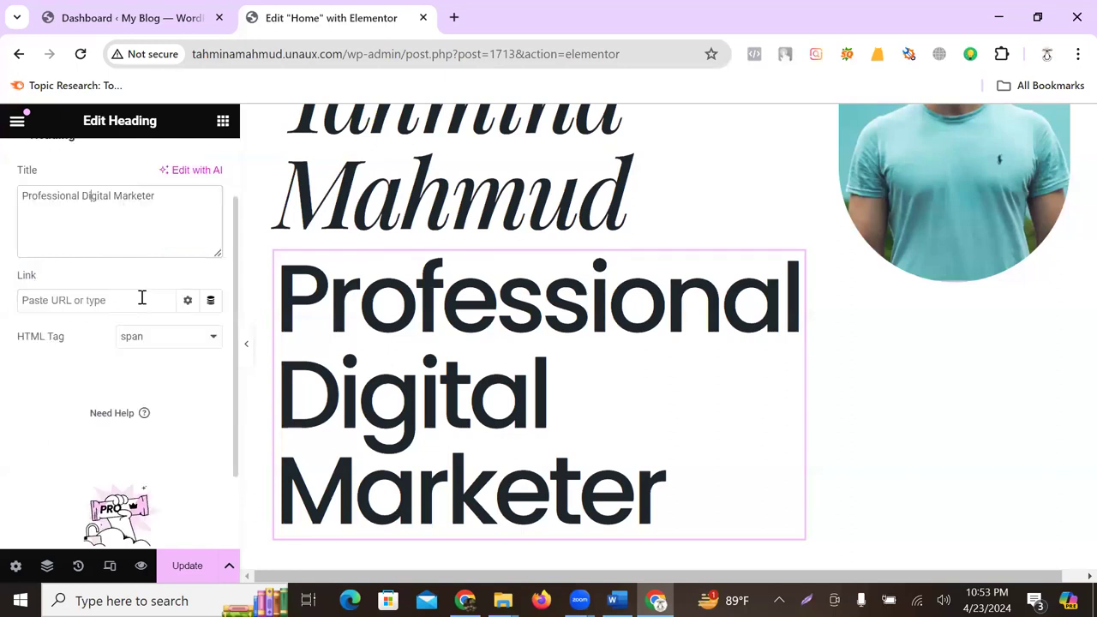
scroll(141, 298, up, 3)
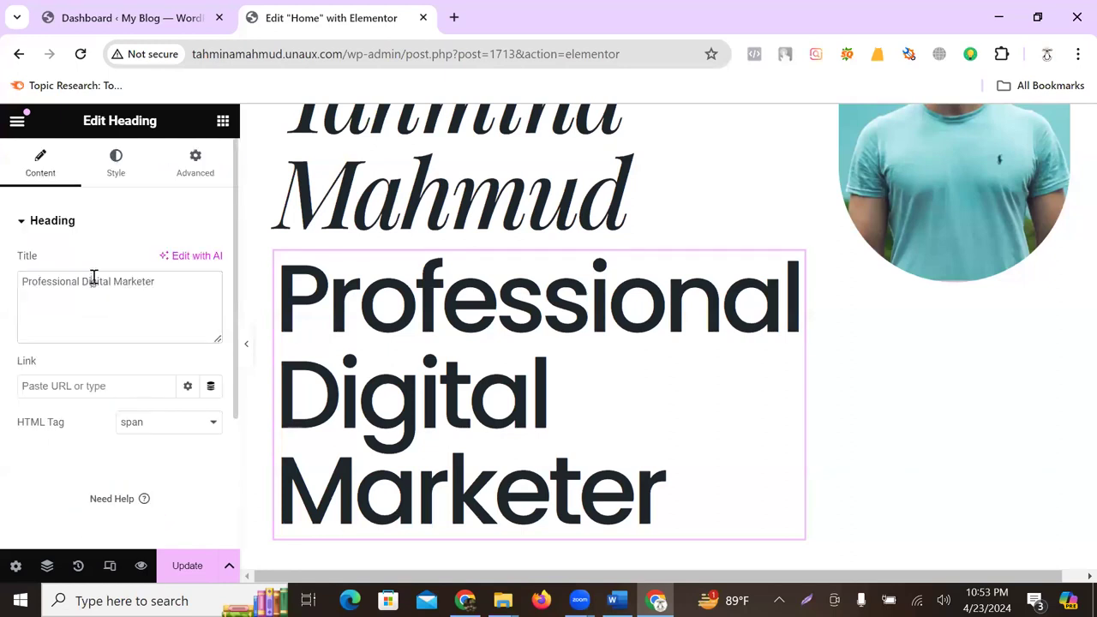
click(23, 223)
click(23, 223)
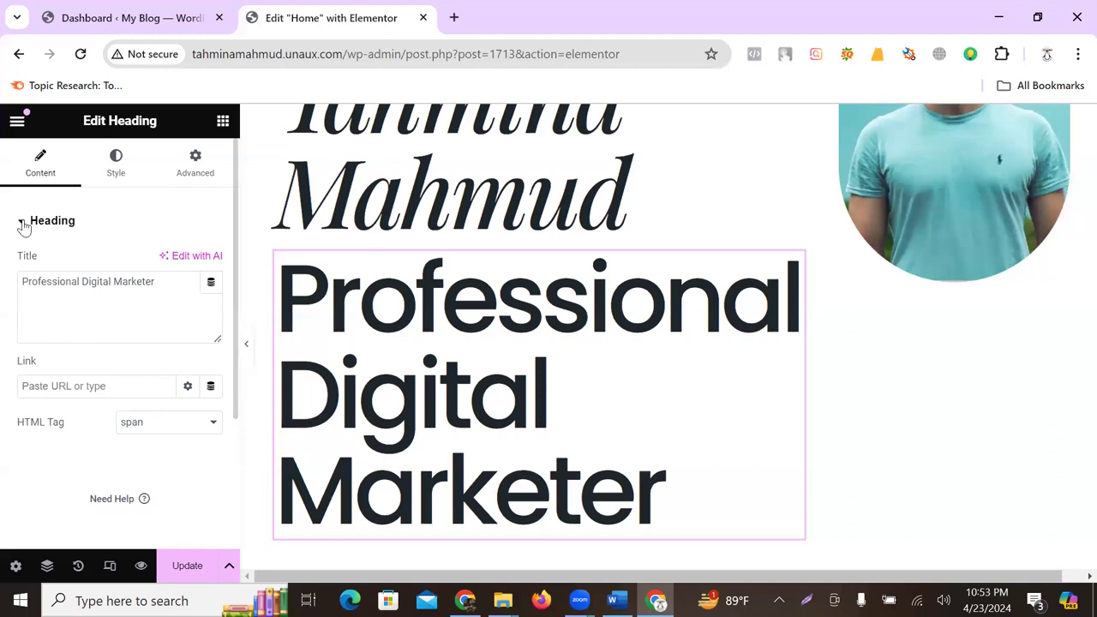
- Try adding dynamic content to the heading title and close the upgrade prompt
click(212, 284)
click(212, 284)
scroll(426, 310, down, 1)
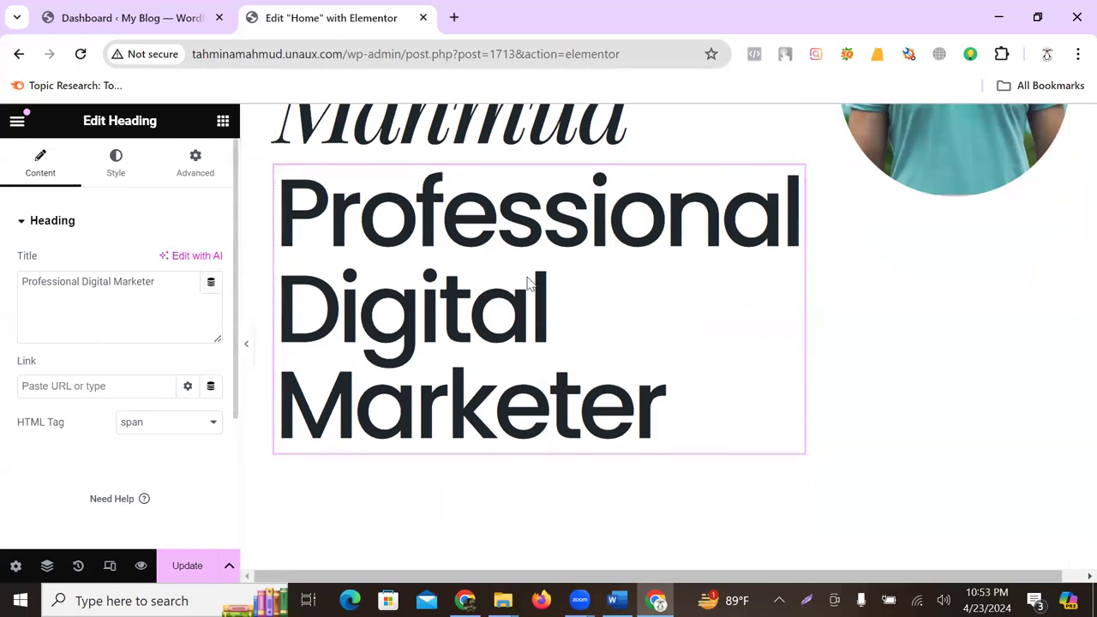
scroll(421, 363, up, 2)
scroll(406, 345, down, 2)
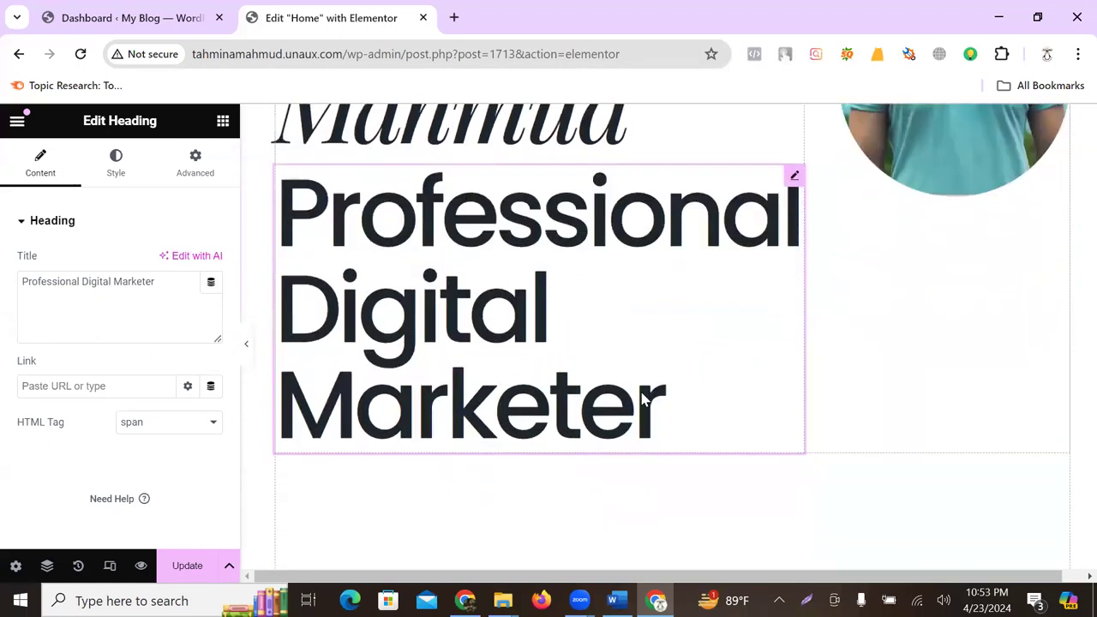
- Delete the 'Professional Digital Marketer' text from the heading under the name
click(660, 398)
drag(660, 398, 299, 252)
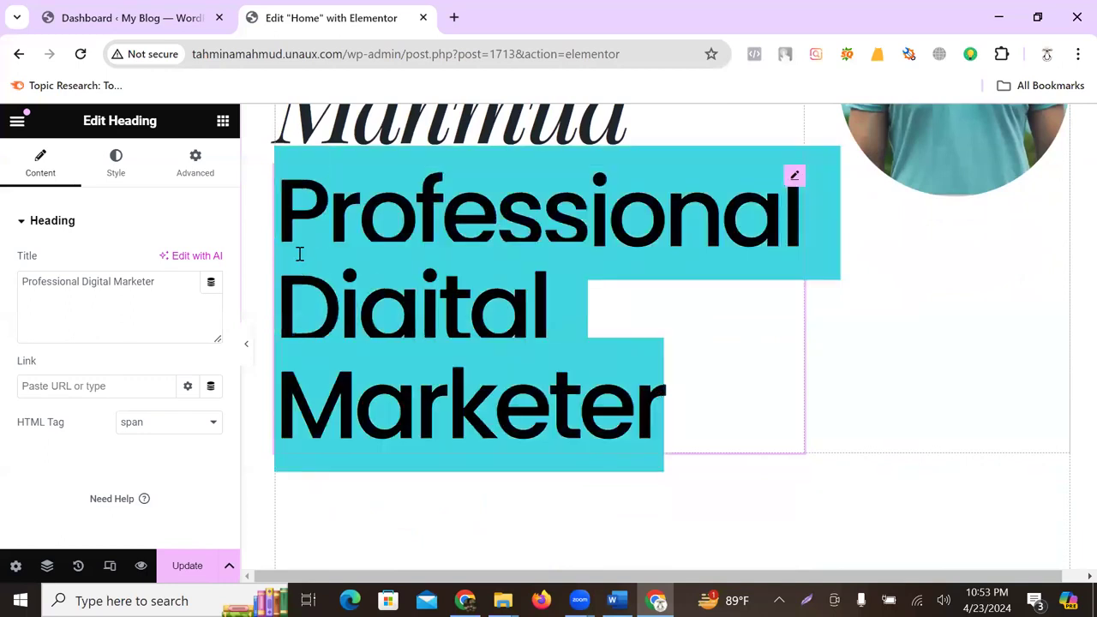
key(BackSpace)
scroll(729, 365, up, 4)
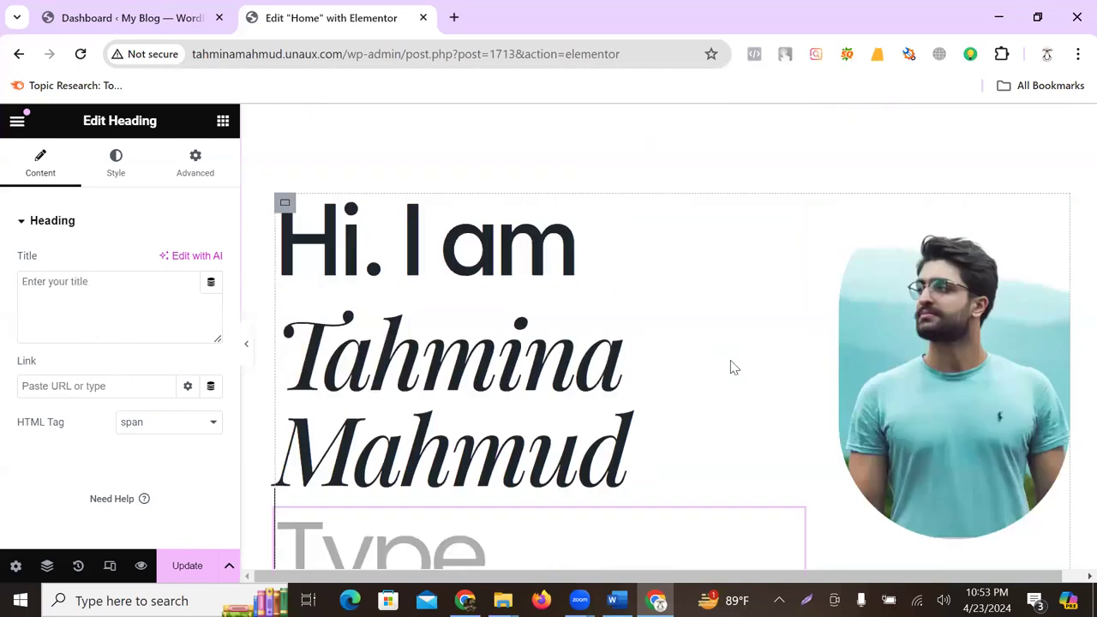
click(508, 274)
scroll(539, 386, down, 2)
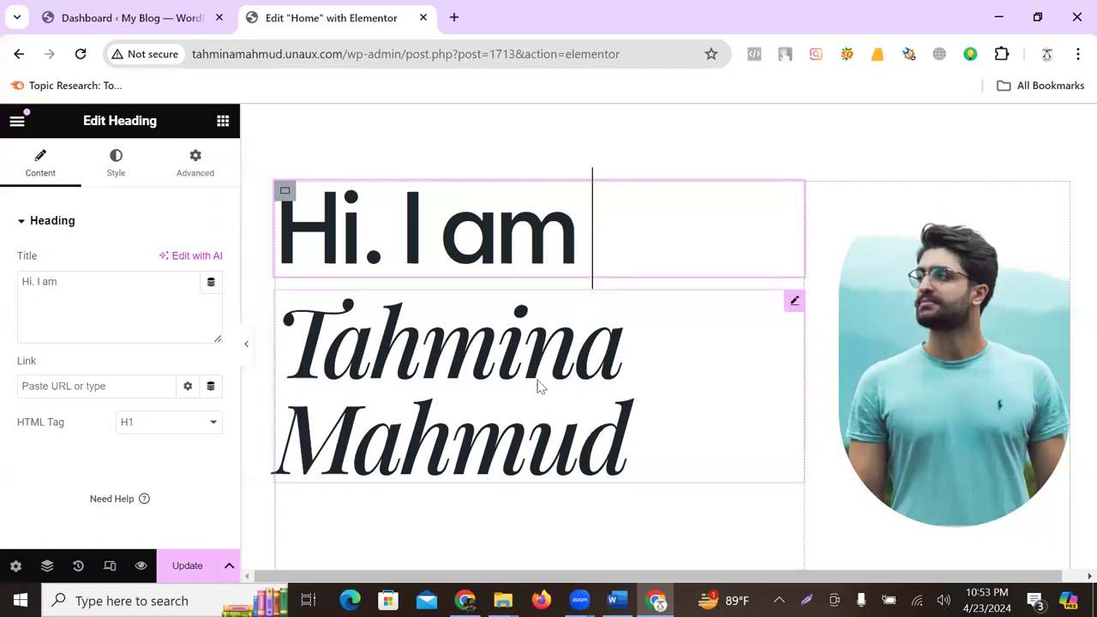
scroll(638, 270, up, 1)
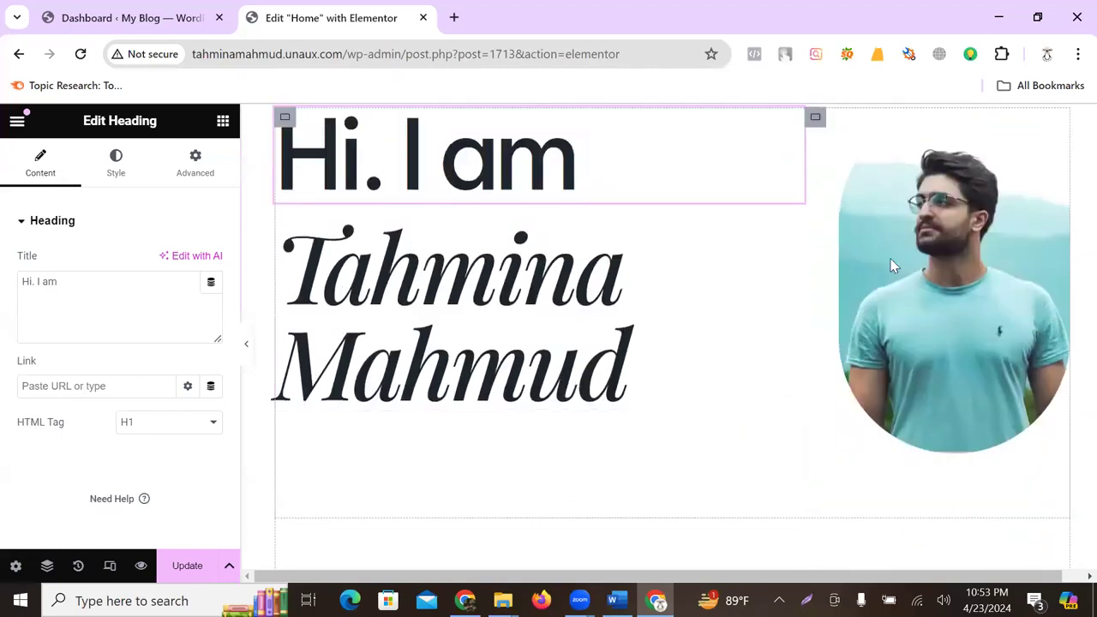
- Select the profile photo to show its image settings and dismiss the Image Optimizer notice
click(917, 258)
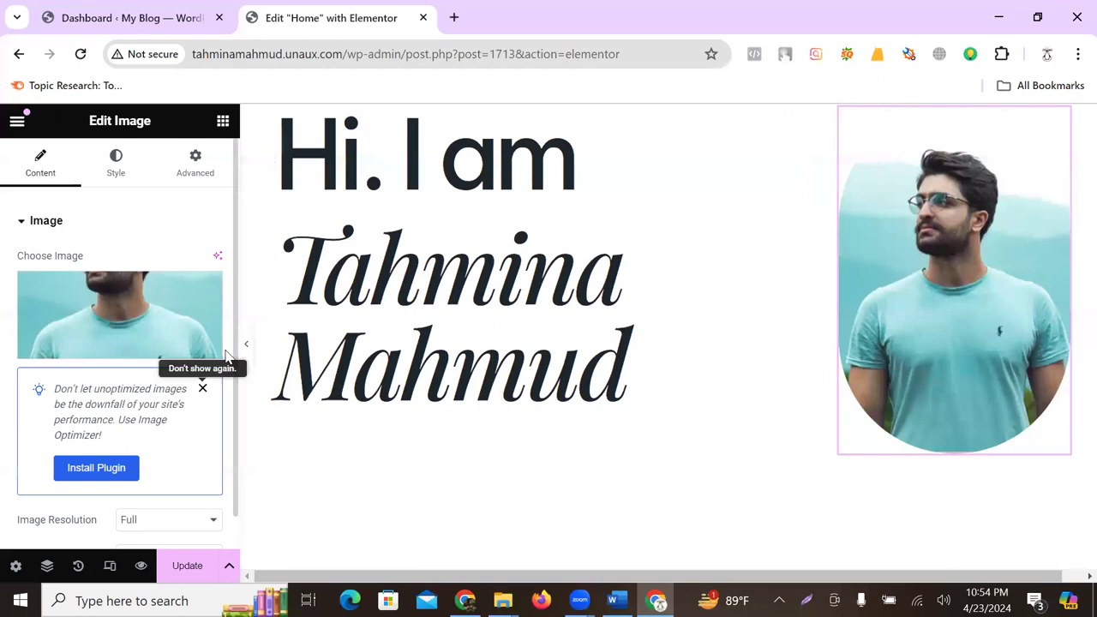
click(202, 388)
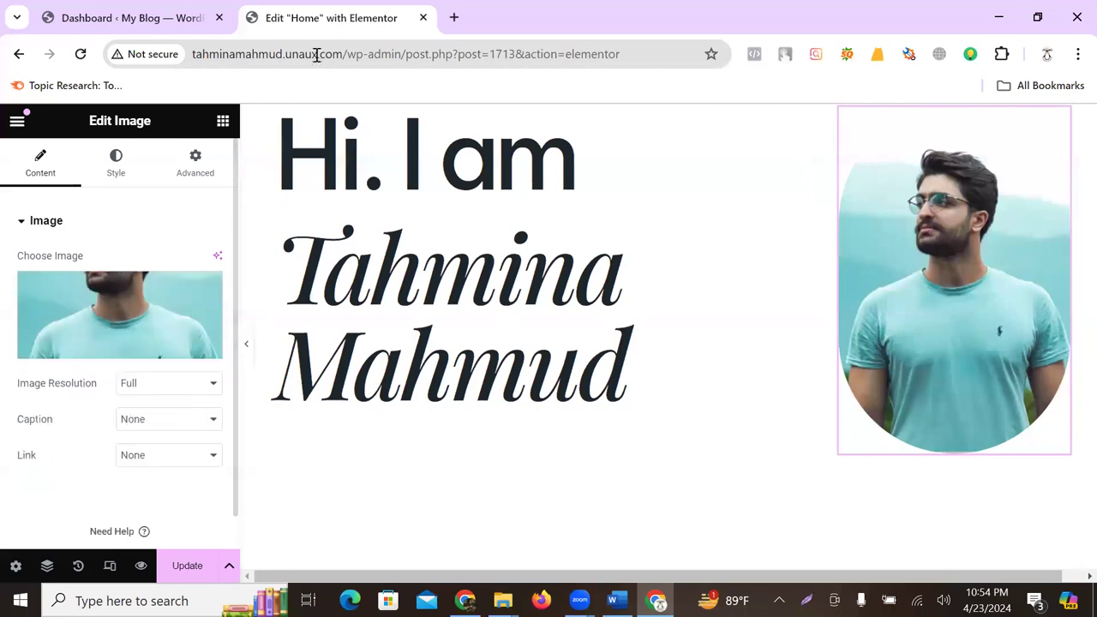
click(455, 17)
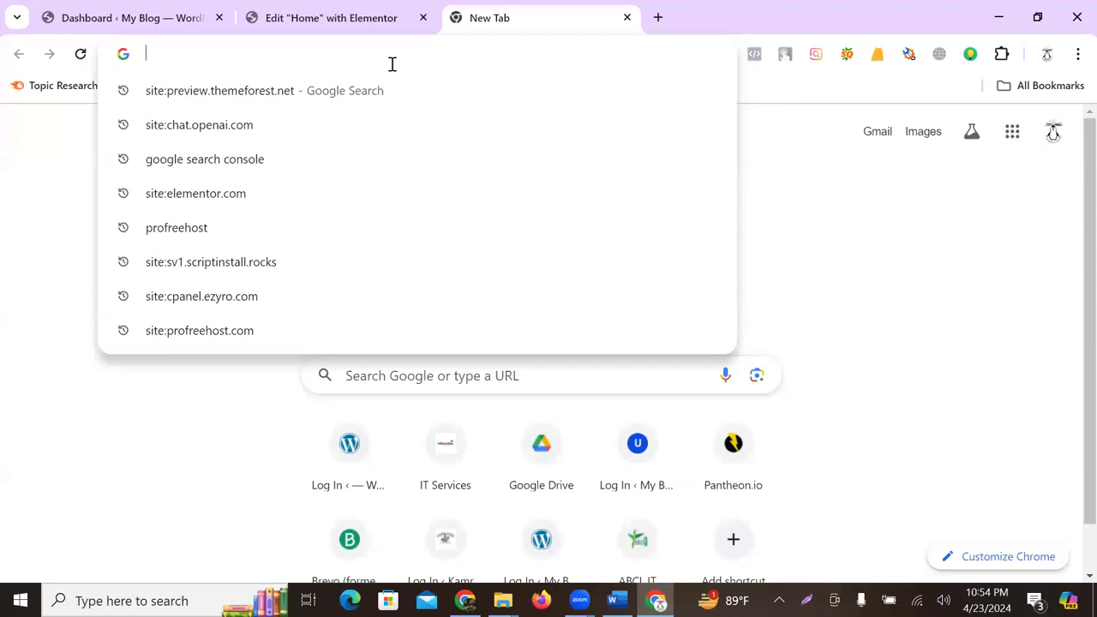
- Search Google for 'girl professional photo'
text(girl)
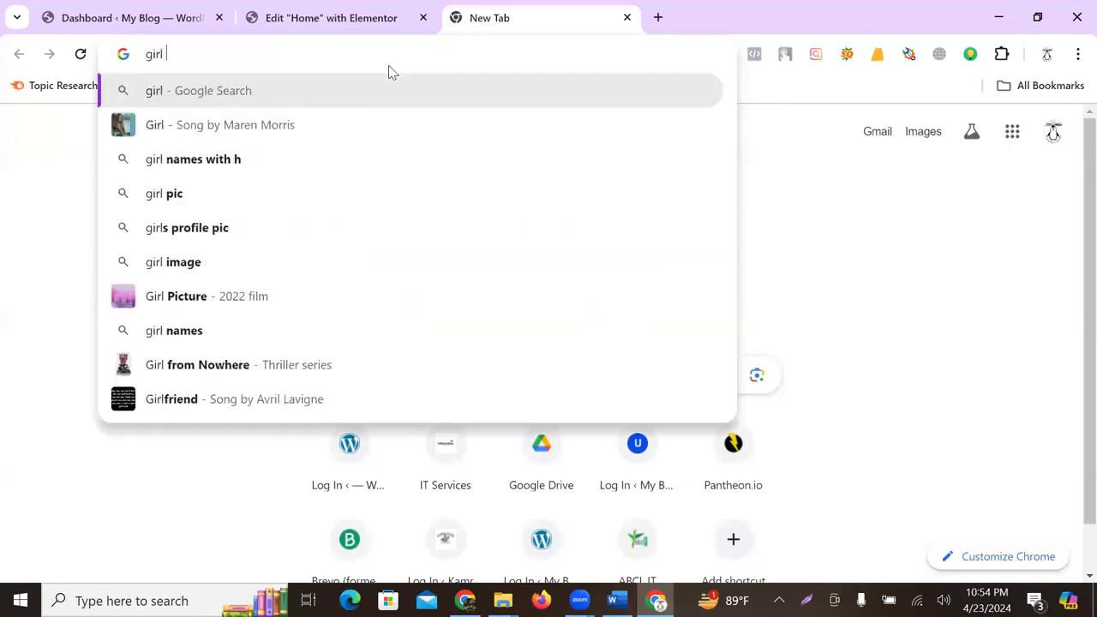
text( profi)
key(BackSpace)
text(f)
key(BackSpace)
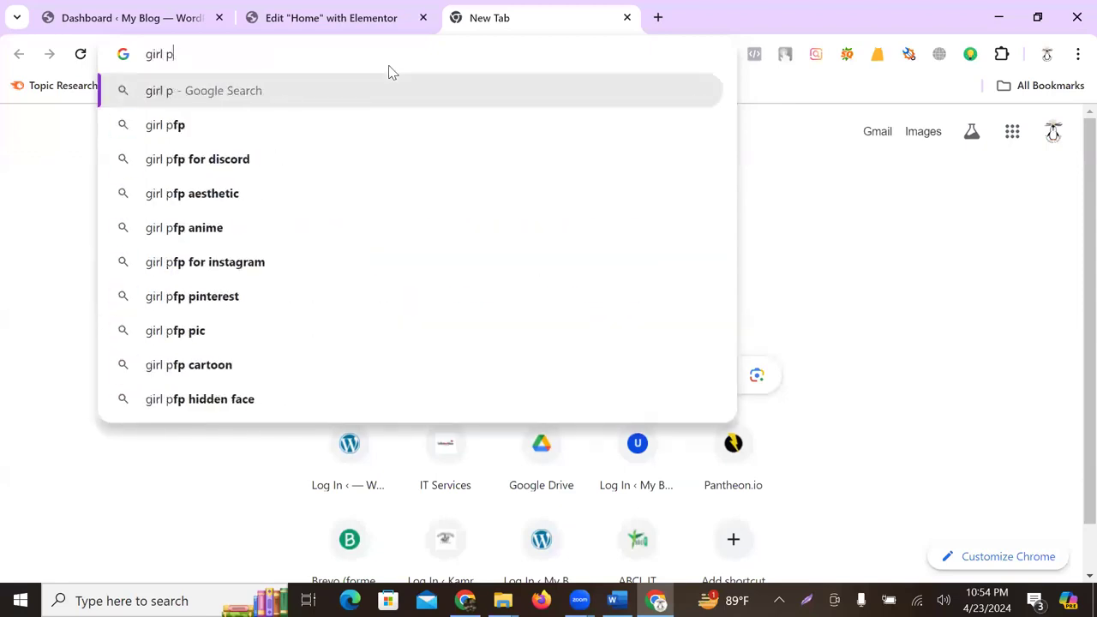
text(rofe)
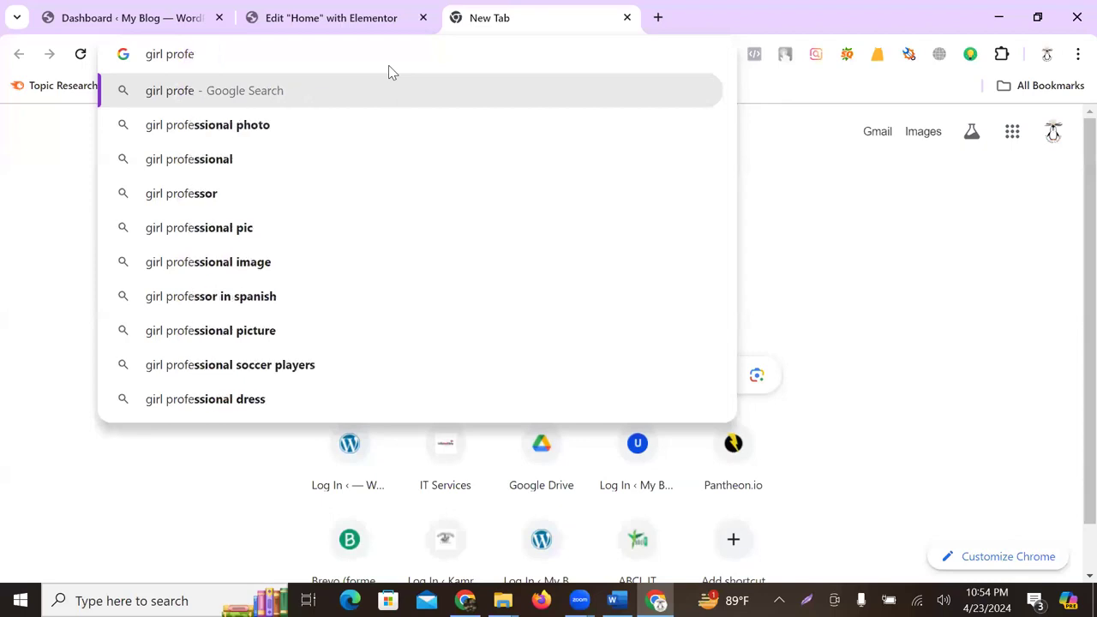
key(Down)
key(Return)
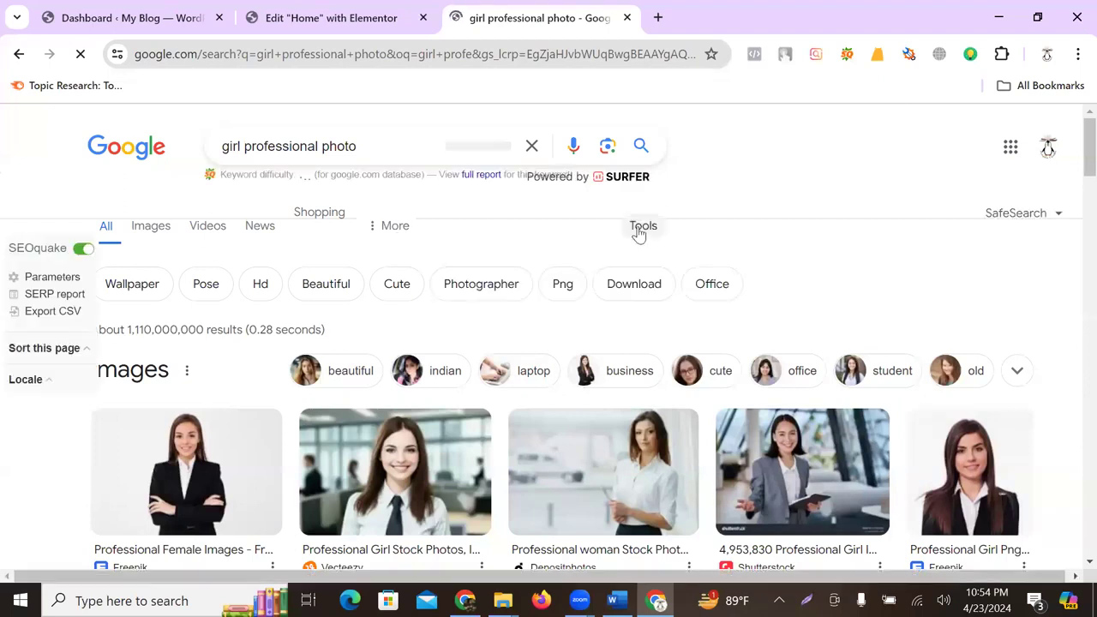
- Show the search Tools filters and look at the time range options
click(643, 228)
click(326, 284)
click(645, 230)
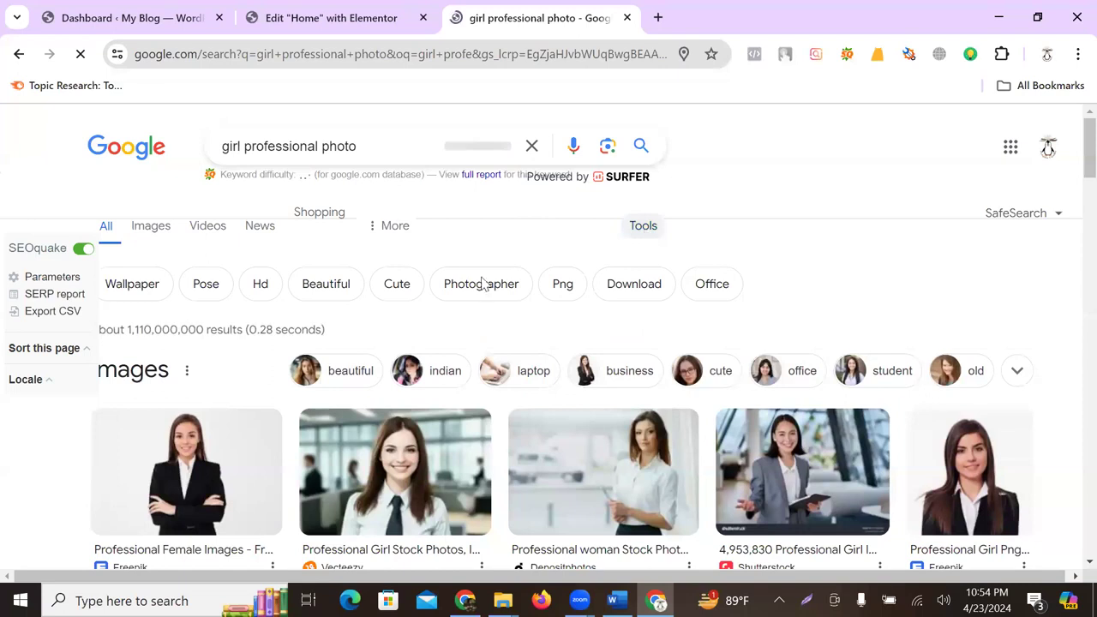
click(627, 230)
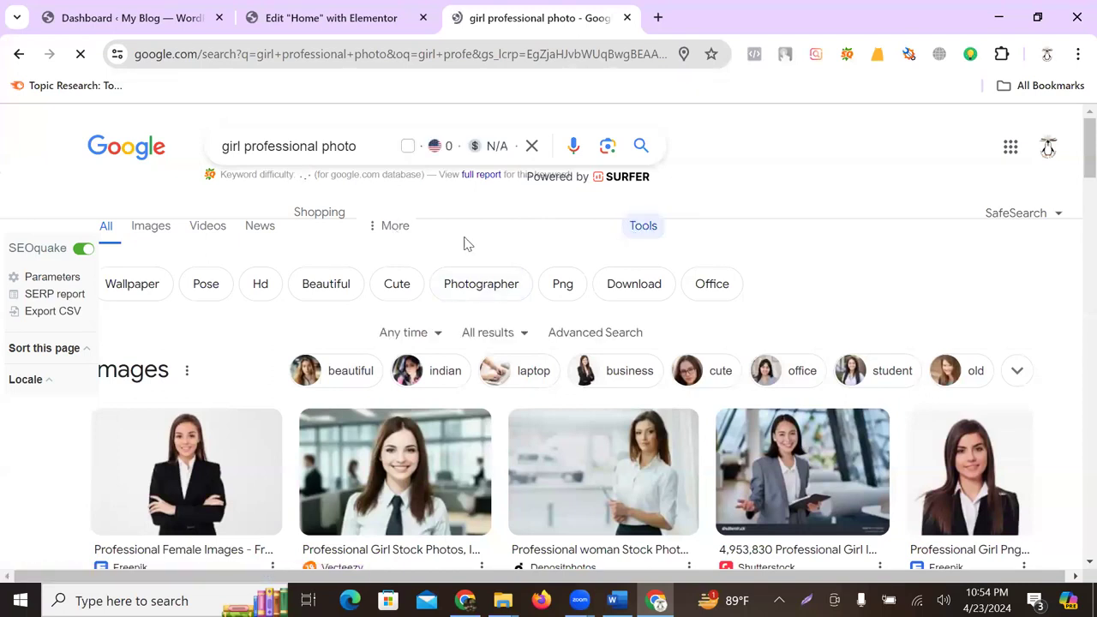
click(417, 336)
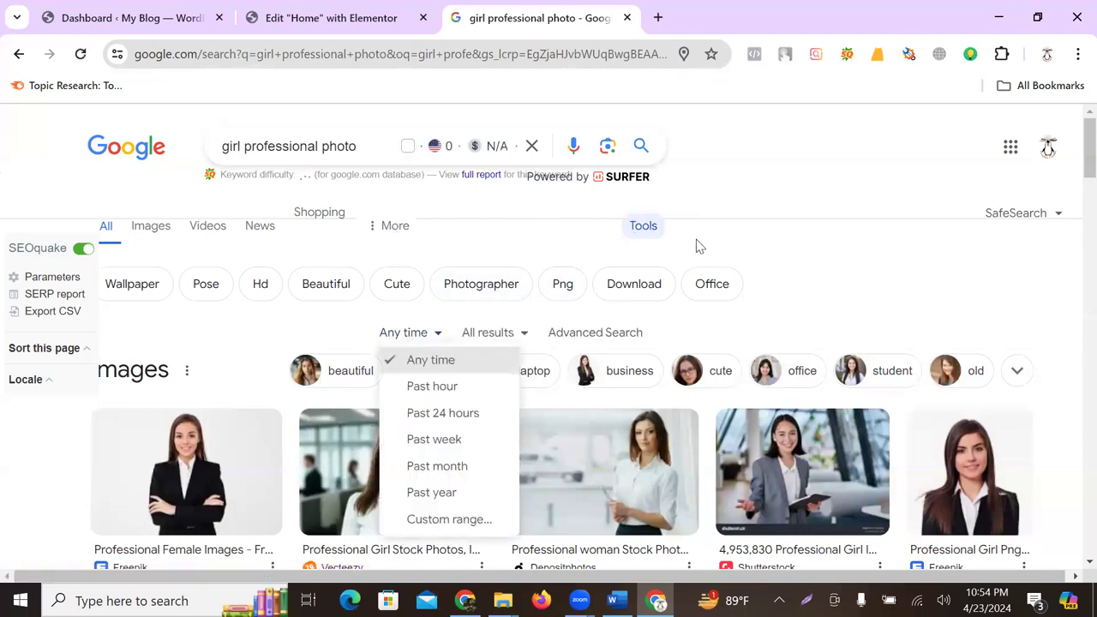
click(373, 230)
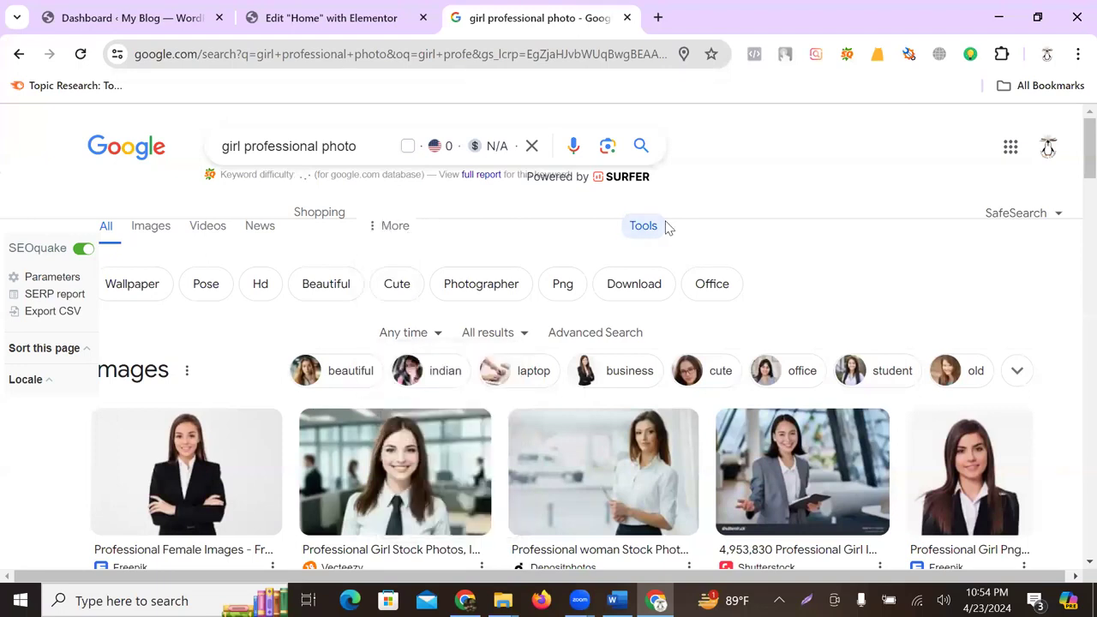
scroll(443, 269, down, 6)
scroll(553, 268, up, 6)
- Try the All results and Any time filters, then close the Custom range dialog
click(644, 225)
click(646, 225)
click(502, 332)
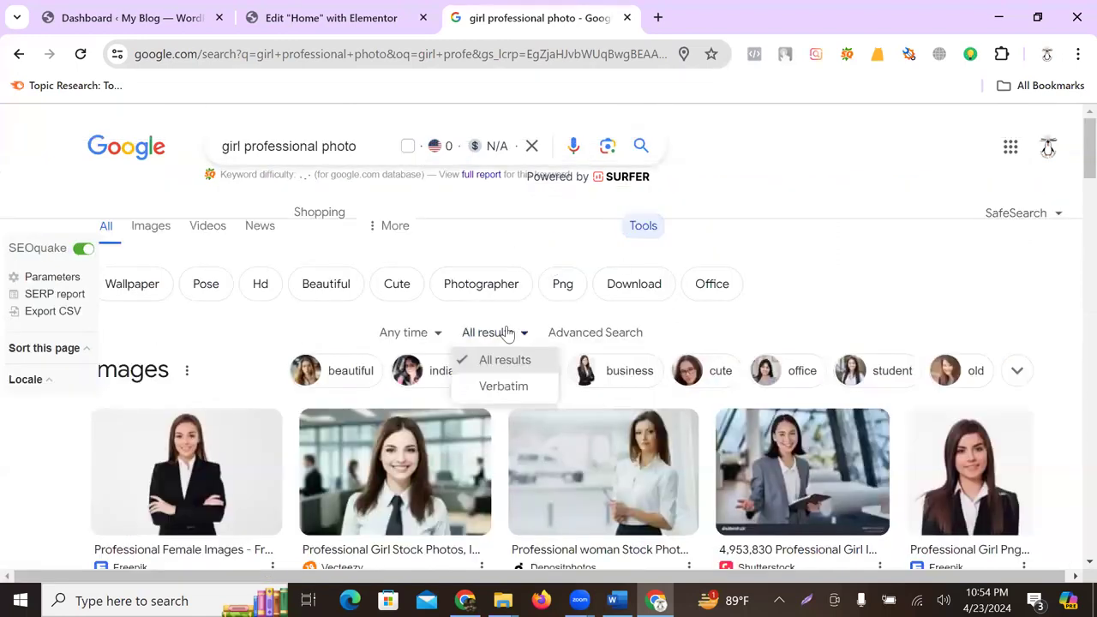
click(504, 333)
click(397, 331)
click(397, 331)
click(398, 332)
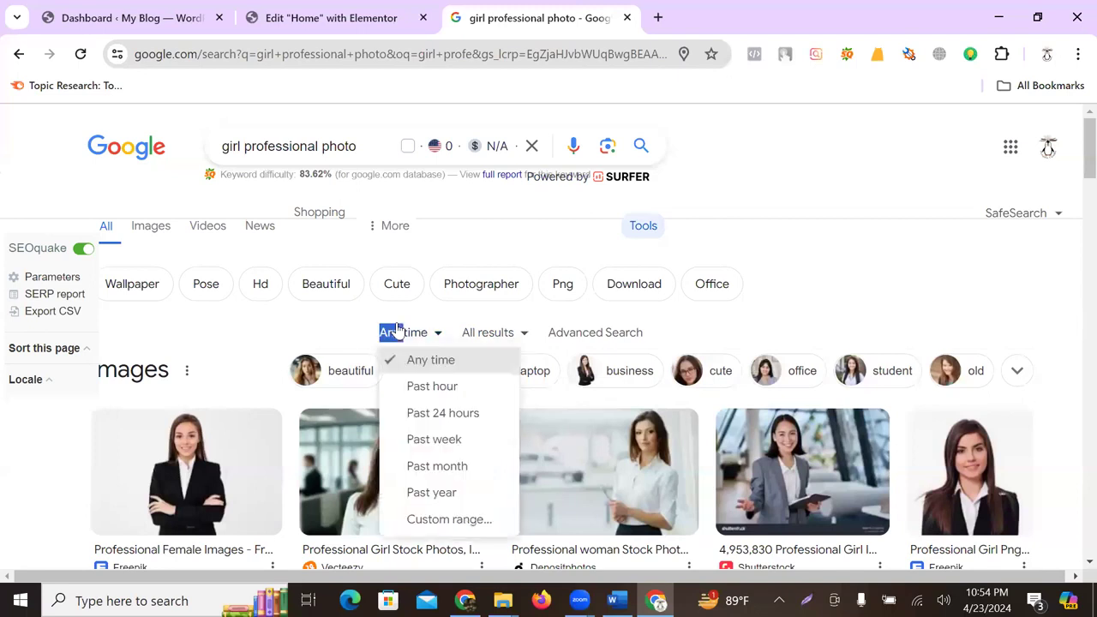
click(429, 520)
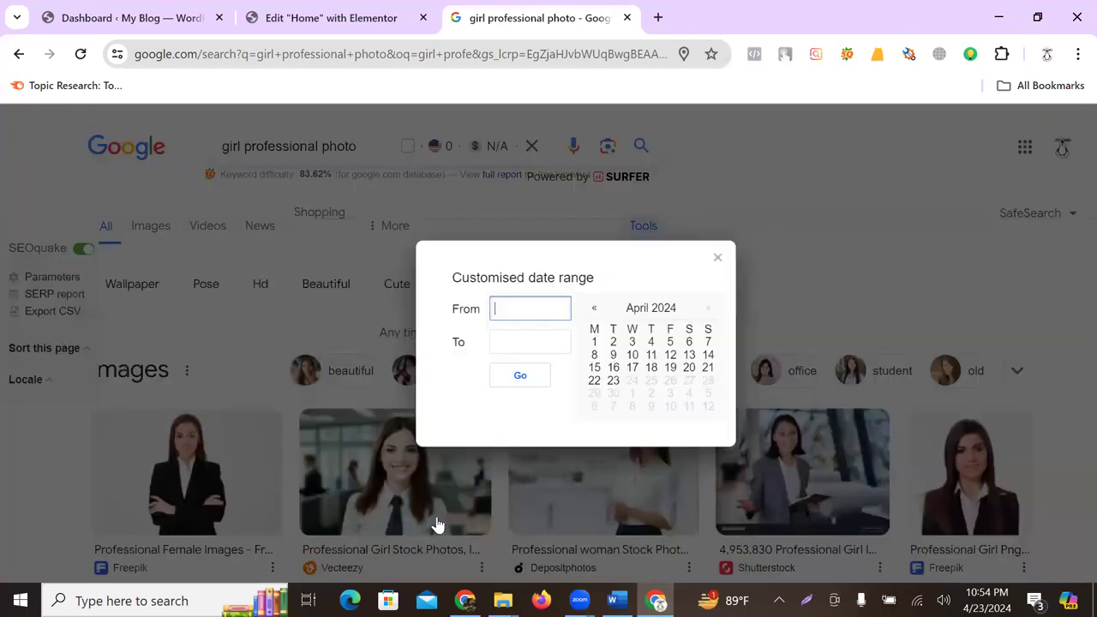
click(719, 259)
- Switch the 'girl professional photo' search to Images results
scroll(628, 360, down, 5)
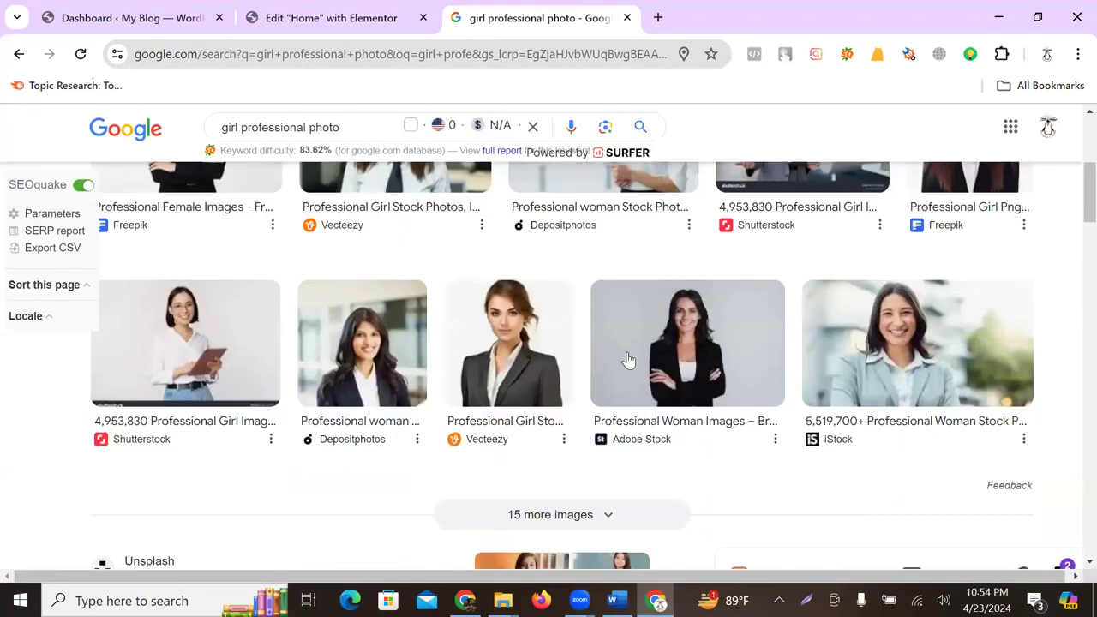
scroll(725, 482, down, 2)
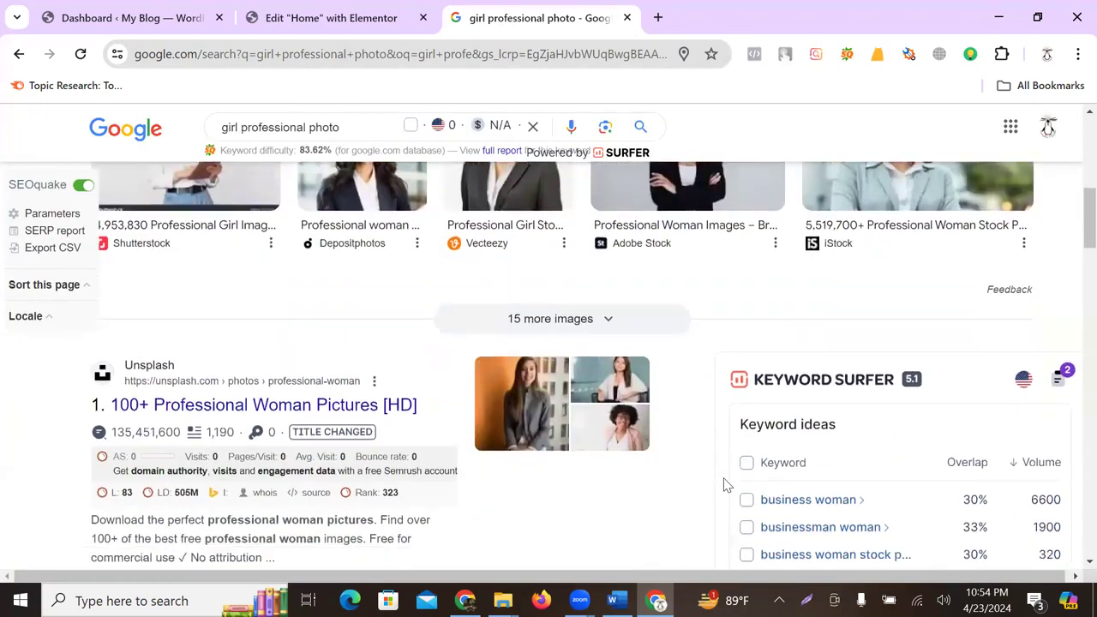
scroll(725, 482, up, 6)
click(142, 225)
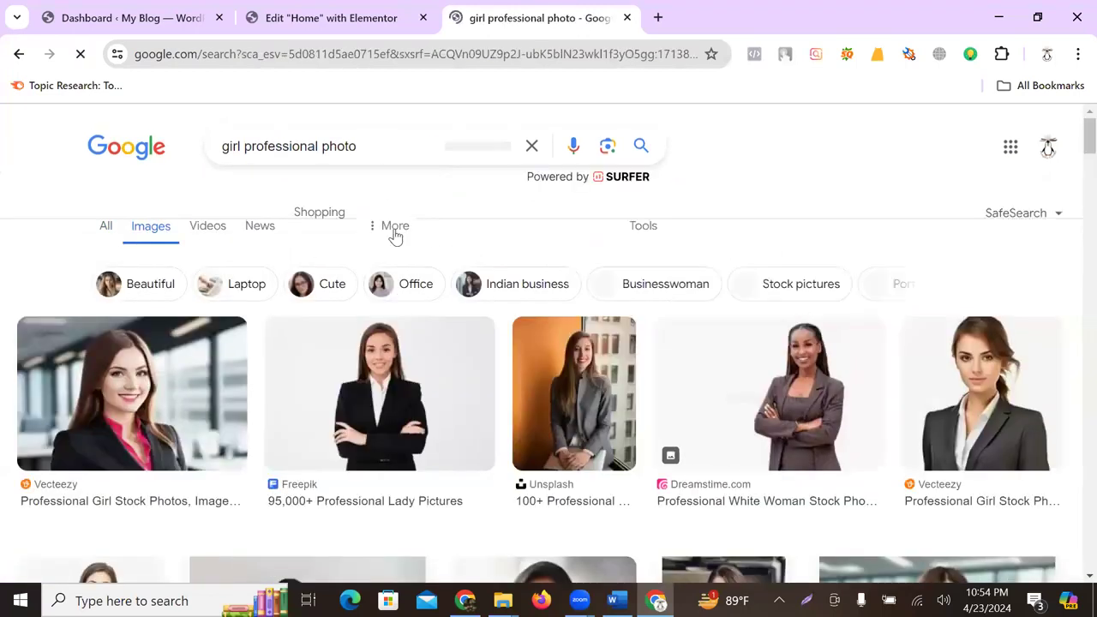
- Limit image results to Large size and preview the woman in the green shirt
click(645, 226)
click(192, 329)
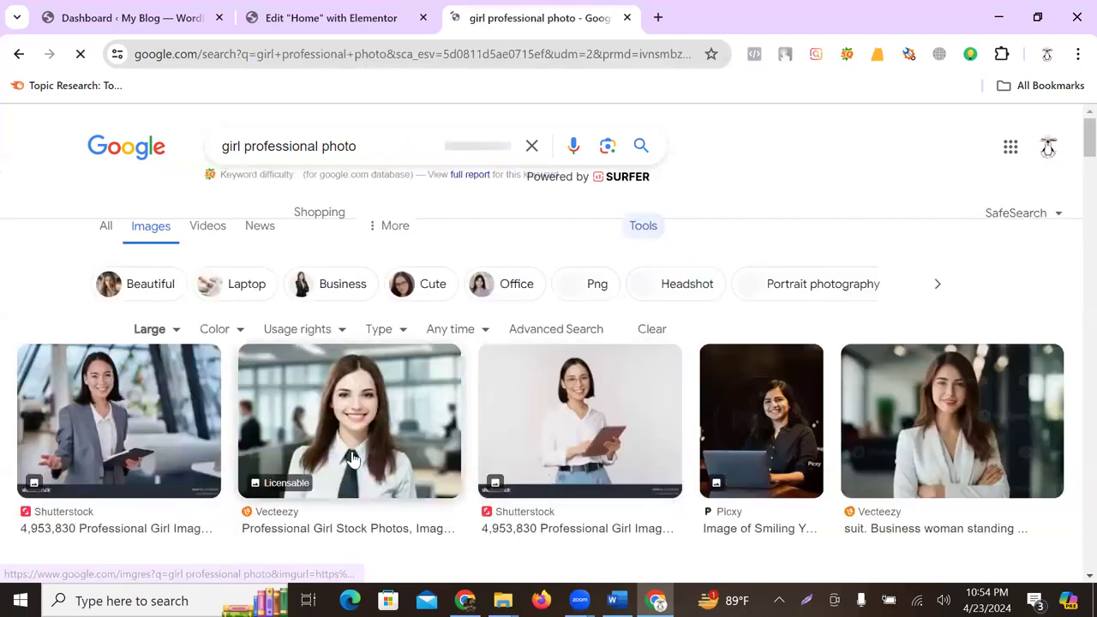
scroll(946, 426, down, 3)
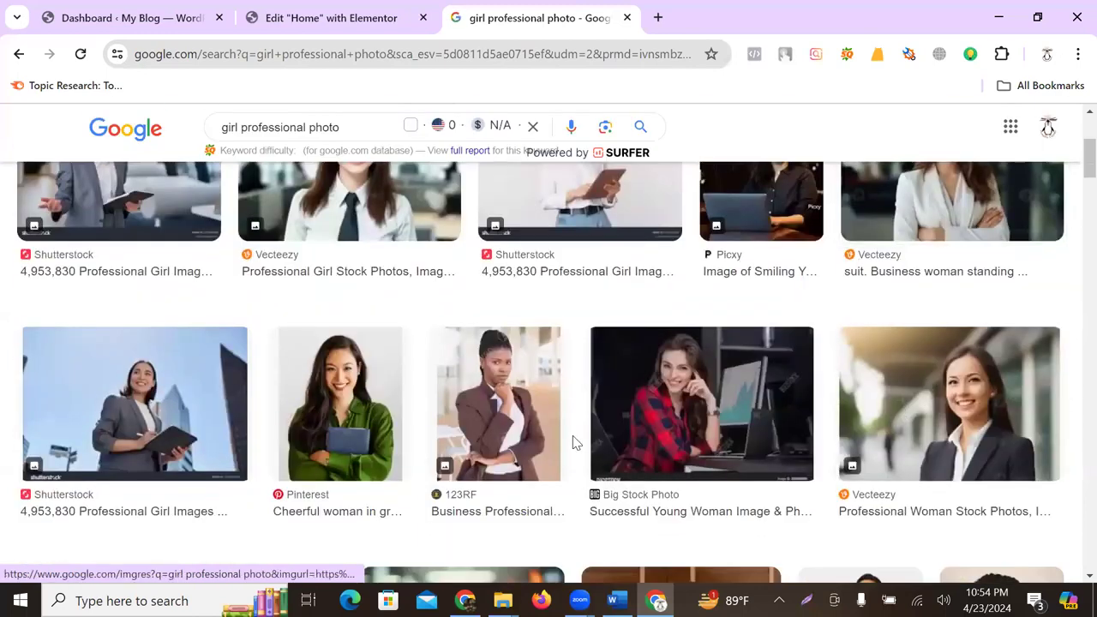
click(330, 403)
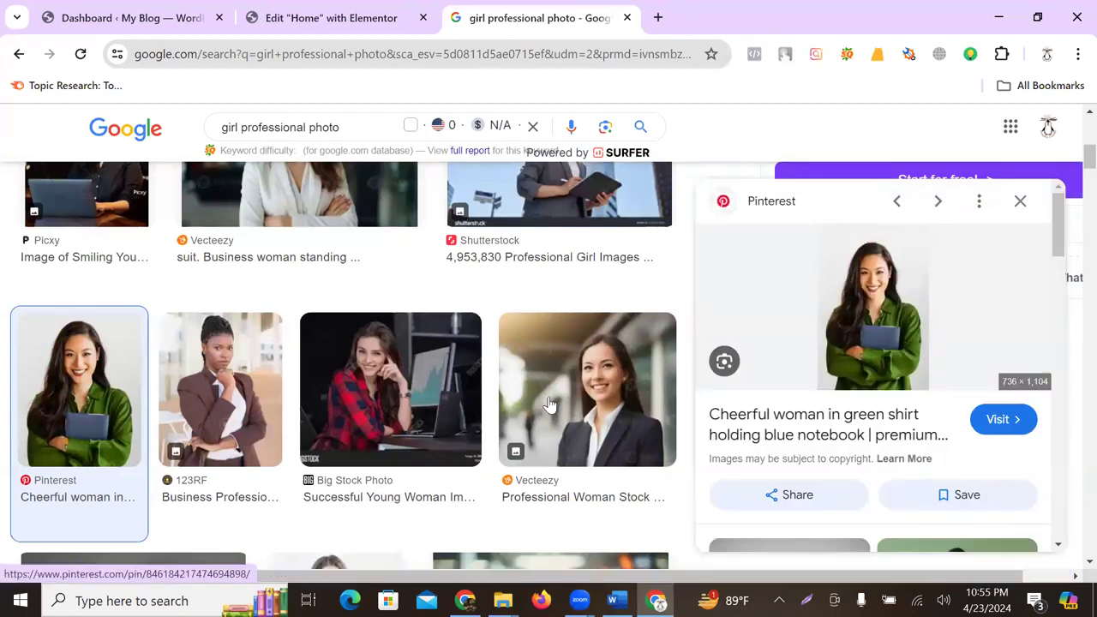
scroll(514, 403, down, 3)
scroll(343, 378, down, 1)
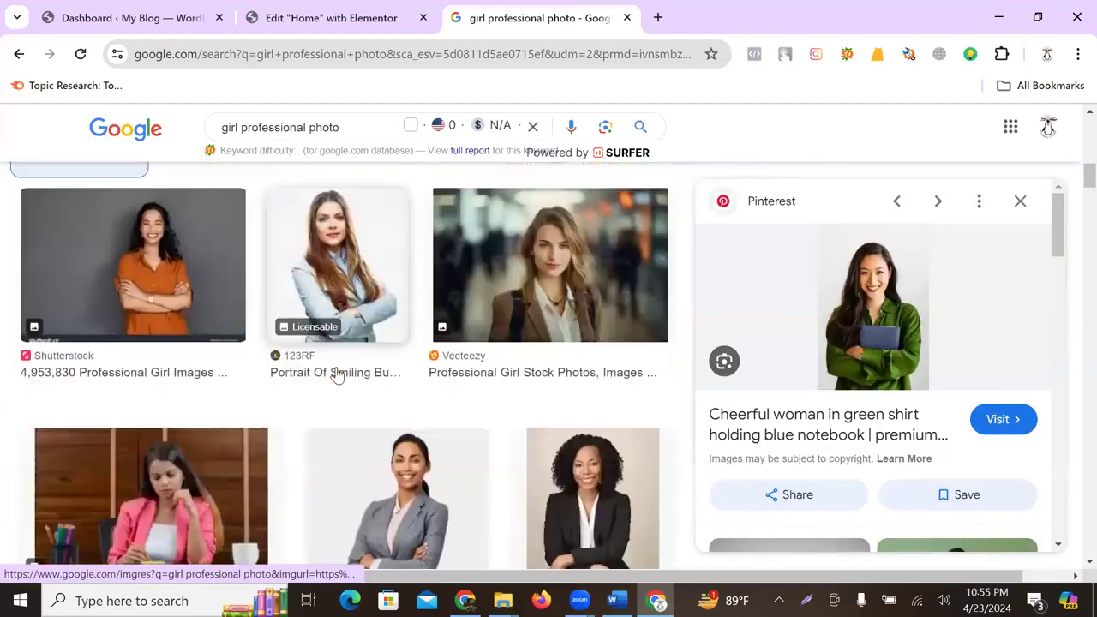
scroll(337, 377, down, 3)
scroll(515, 352, up, 2)
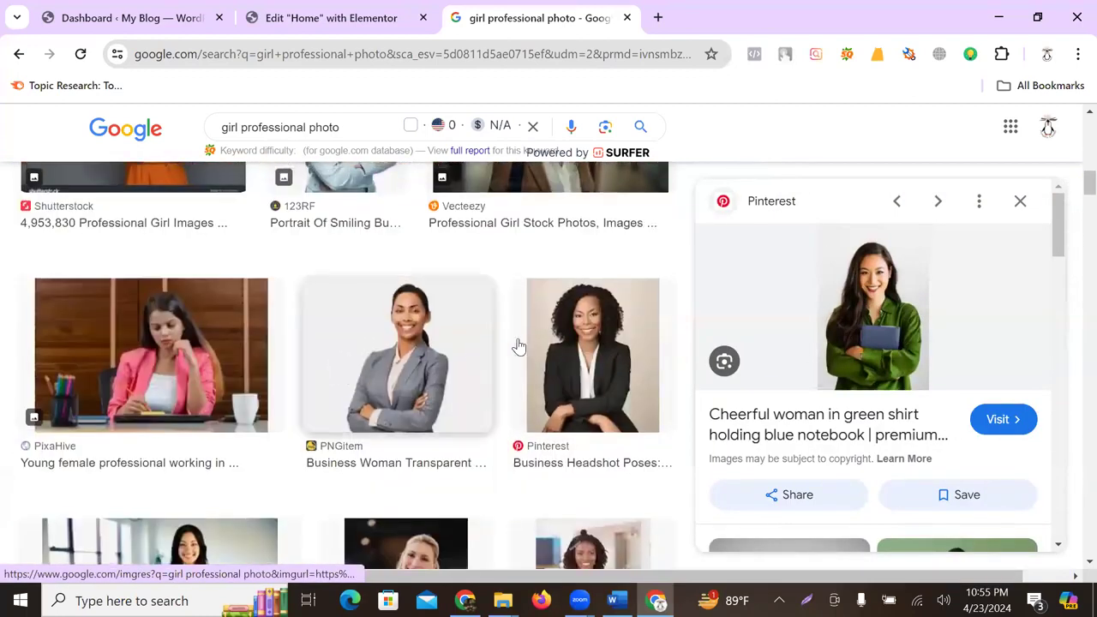
- Preview the grey-suited business woman and the woman holding a folder
click(420, 378)
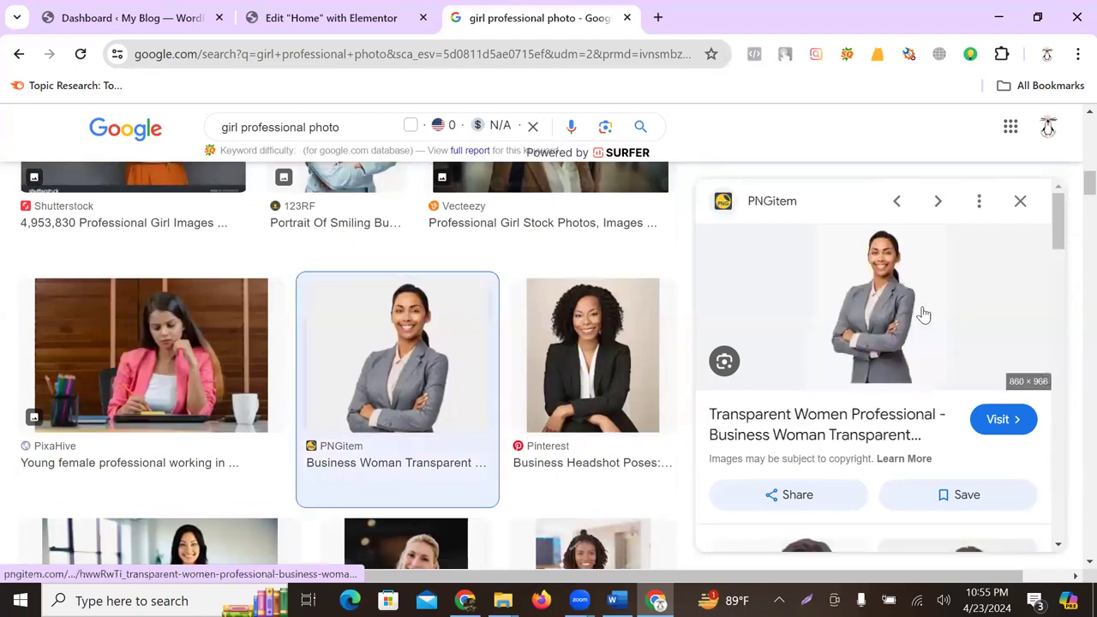
scroll(375, 411, down, 3)
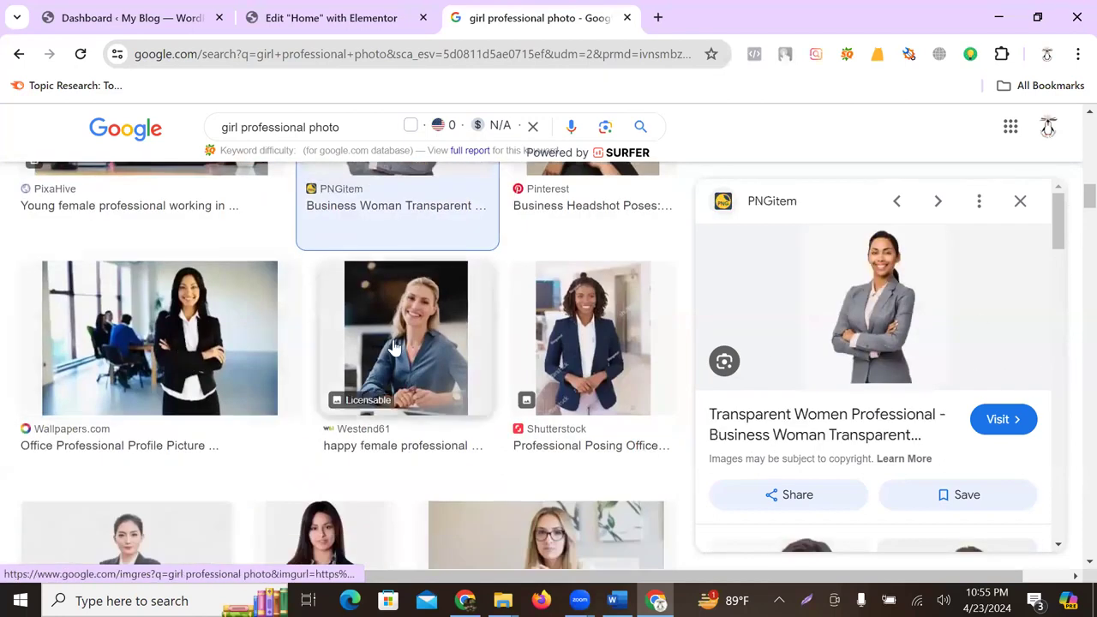
scroll(544, 345, down, 1)
scroll(545, 344, down, 2)
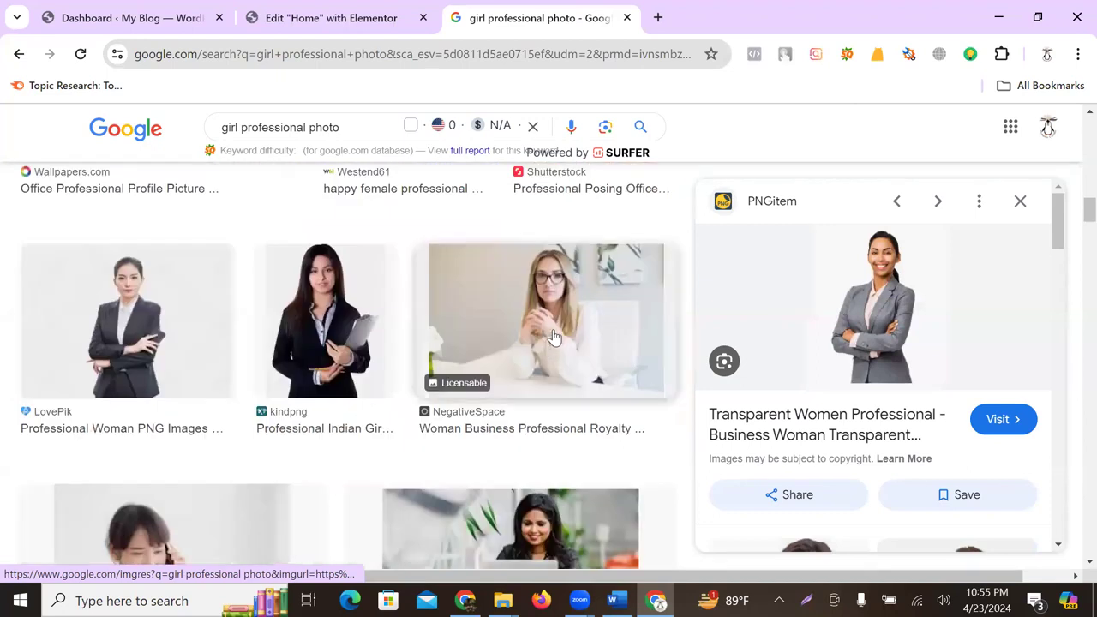
click(332, 333)
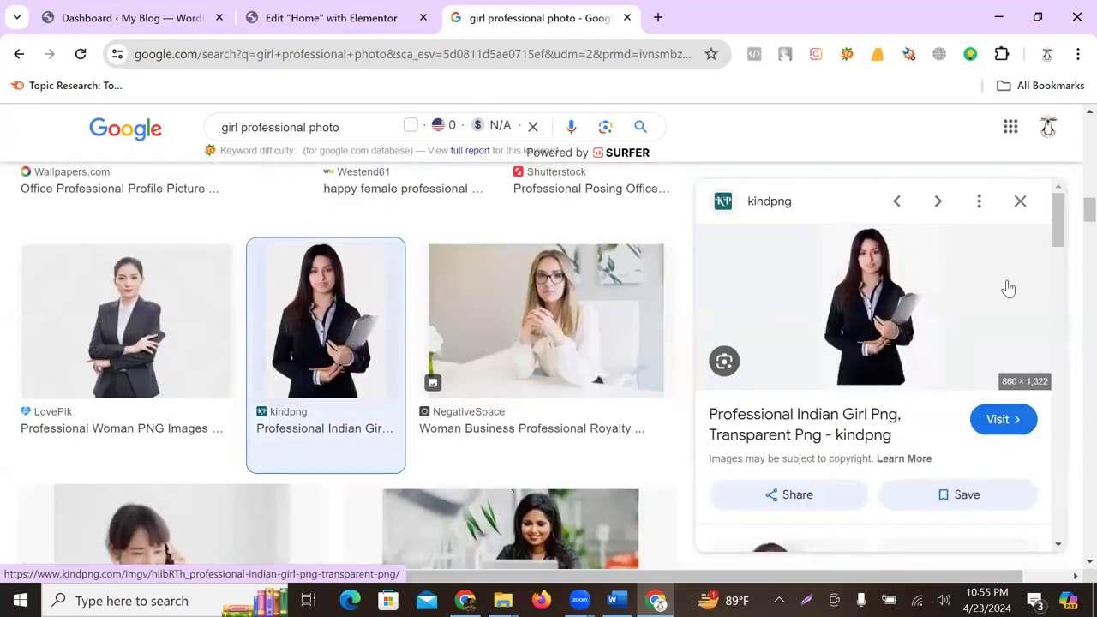
scroll(808, 351, down, 3)
scroll(487, 422, down, 1)
scroll(486, 421, down, 3)
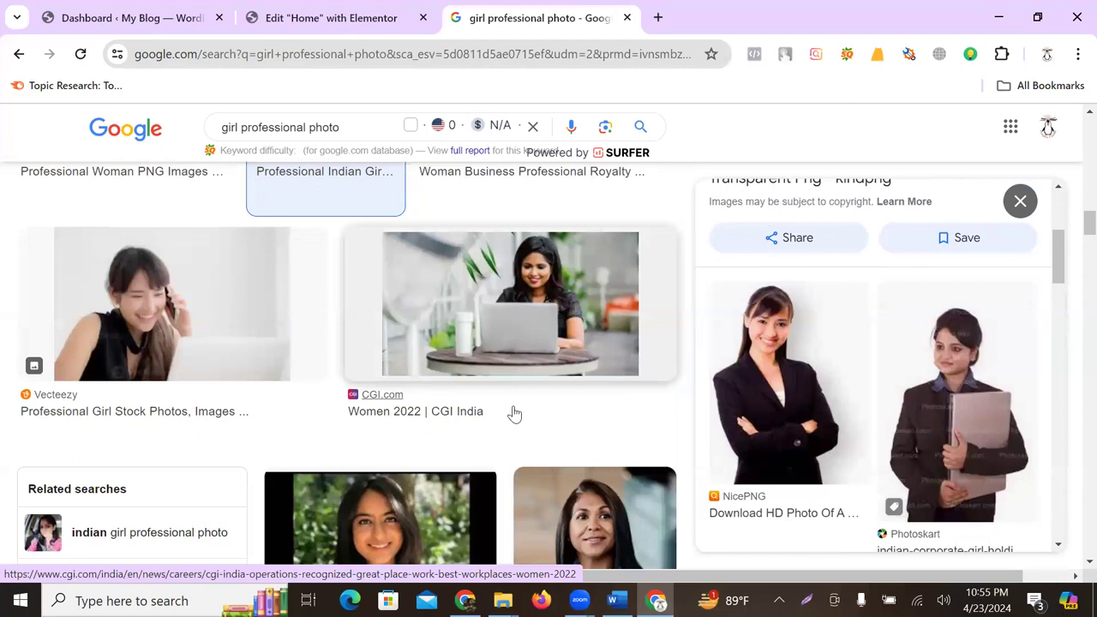
scroll(536, 385, down, 3)
scroll(536, 385, up, 5)
scroll(1020, 326, up, 3)
scroll(1018, 332, down, 3)
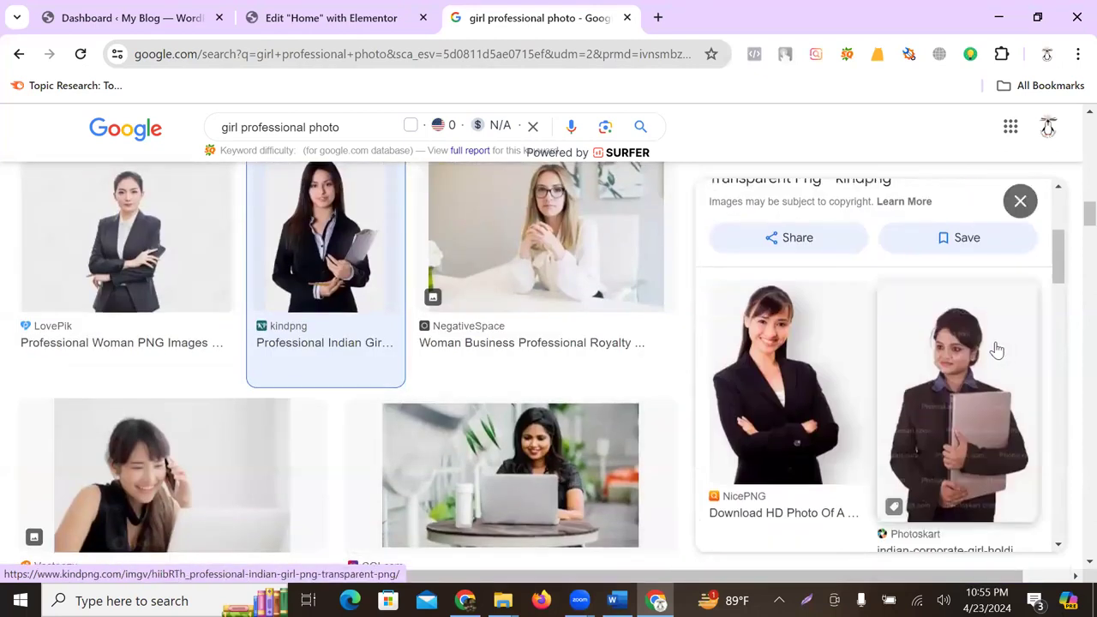
- Preview the related business woman in a black suit from NicePNG
click(806, 403)
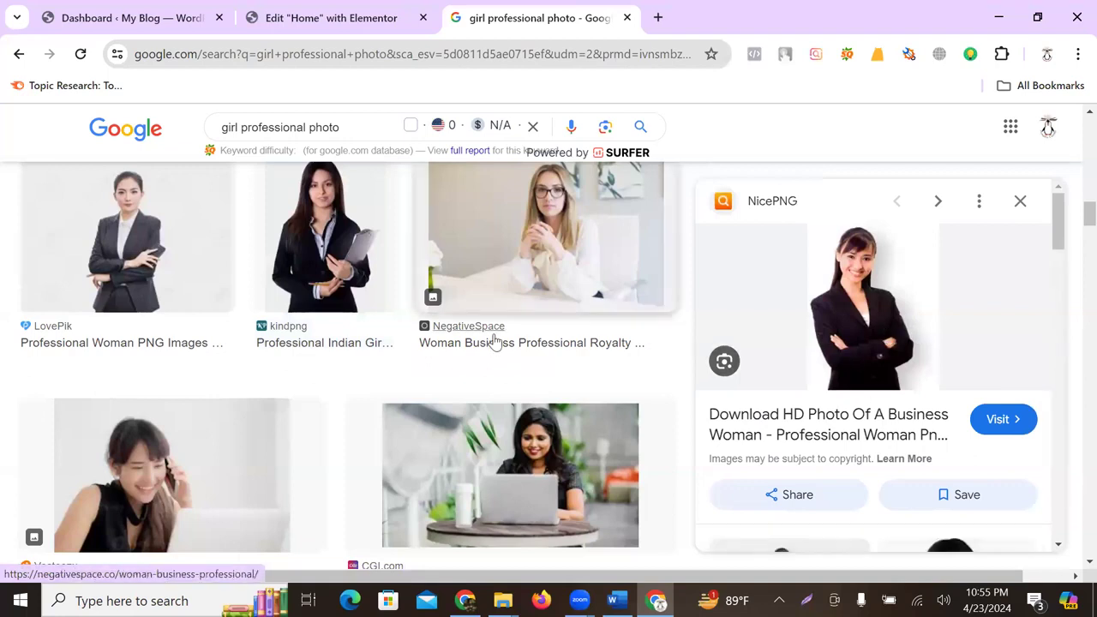
scroll(495, 342, up, 3)
scroll(383, 322, down, 1)
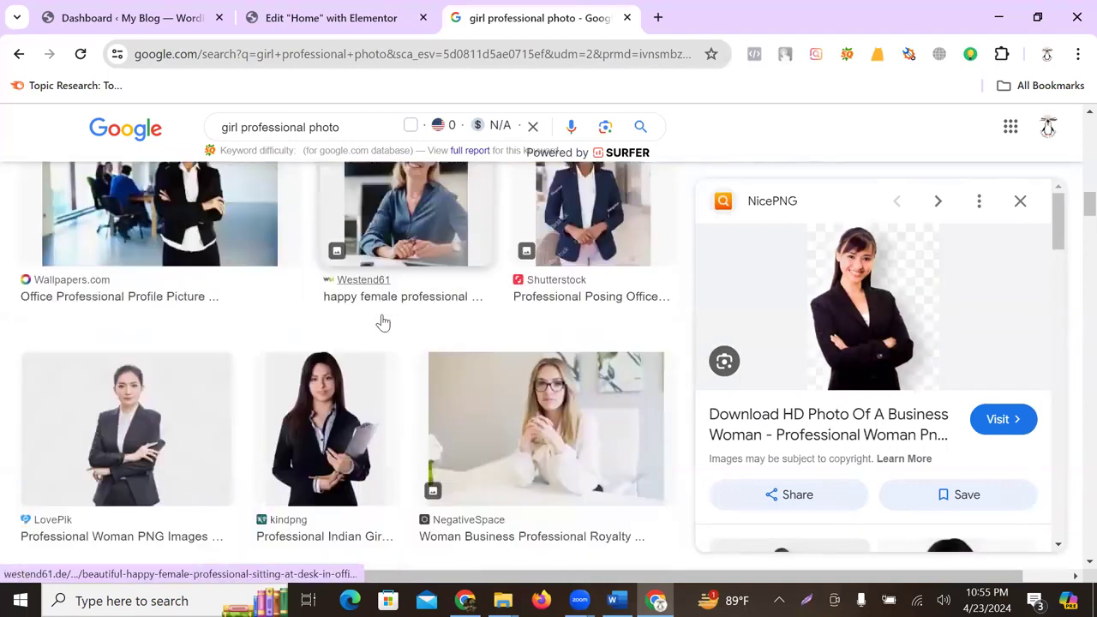
scroll(383, 322, down, 10)
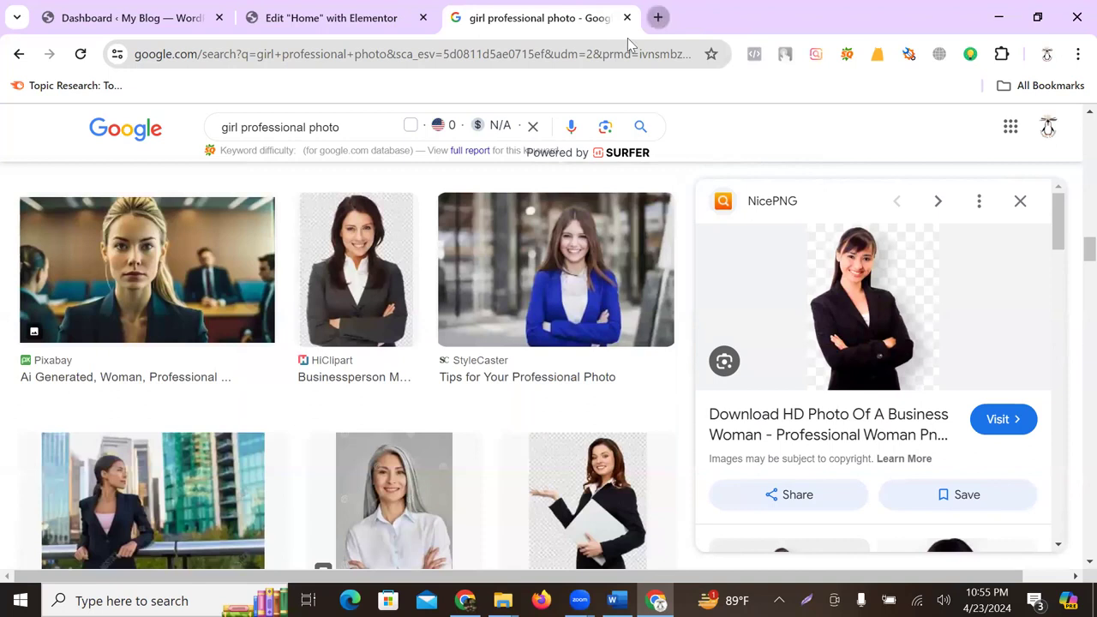
click(658, 18)
- Go to pexels.com in a new tab and search photos for 'girl professional'
text(pi)
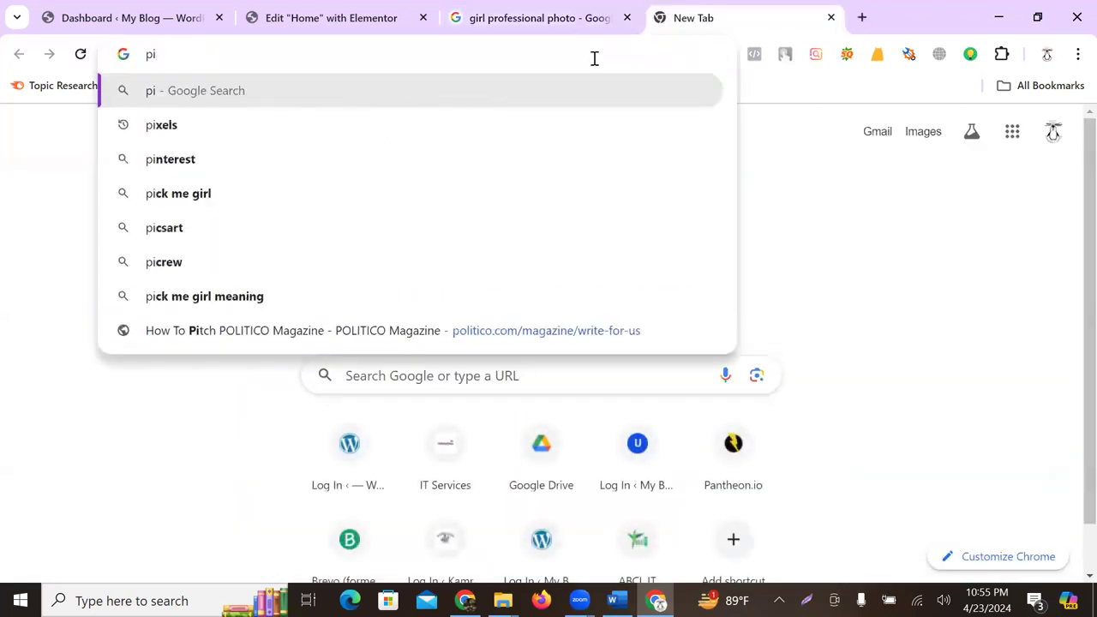
click(227, 136)
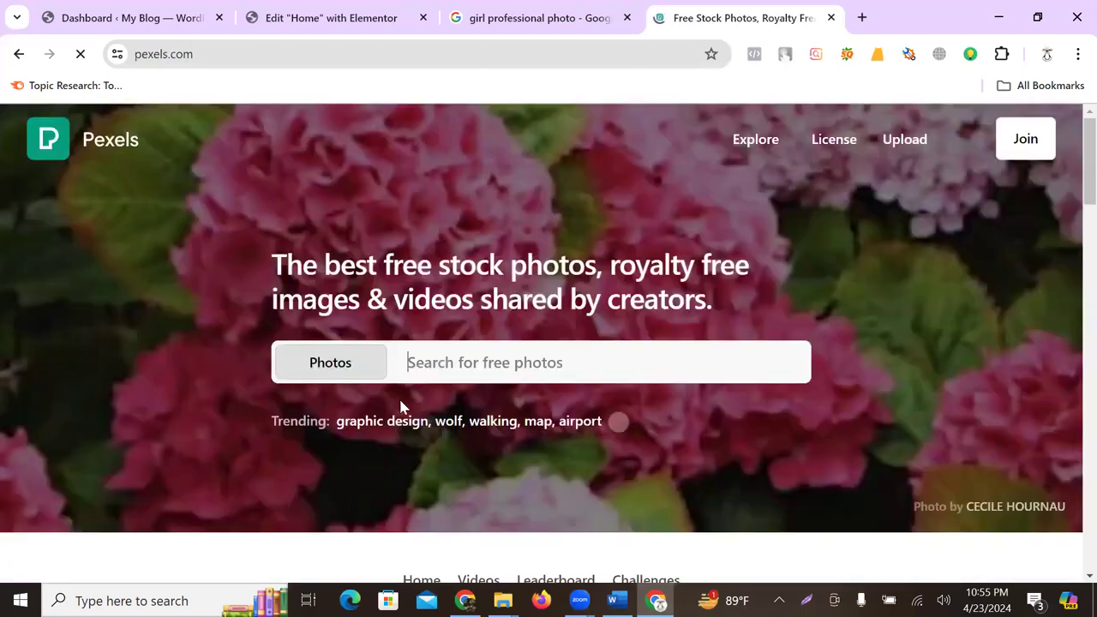
text(girl)
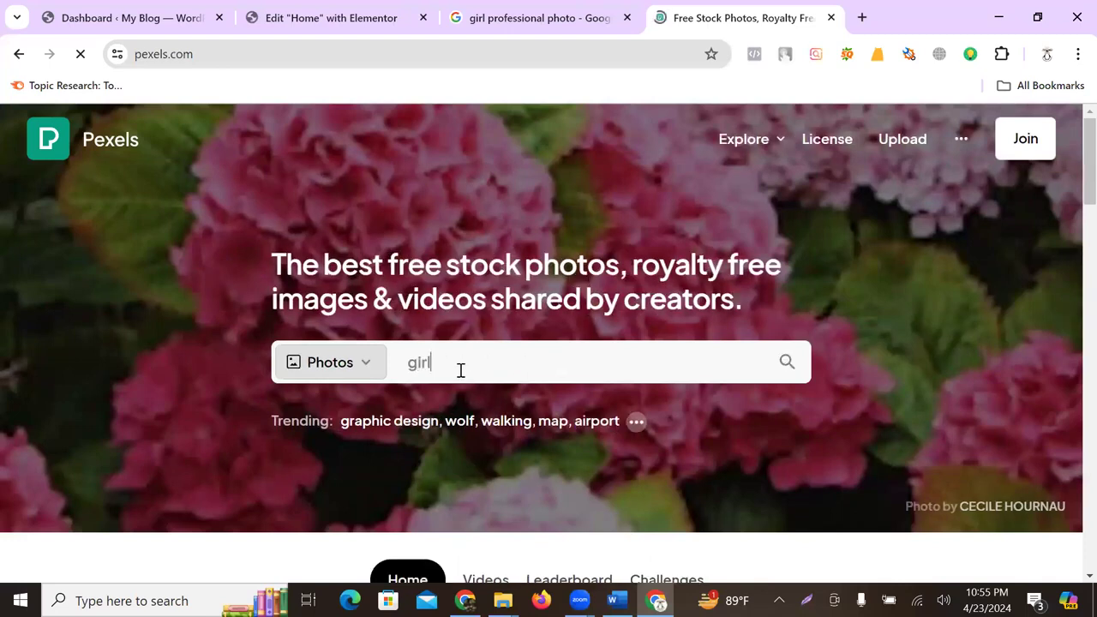
text( professi)
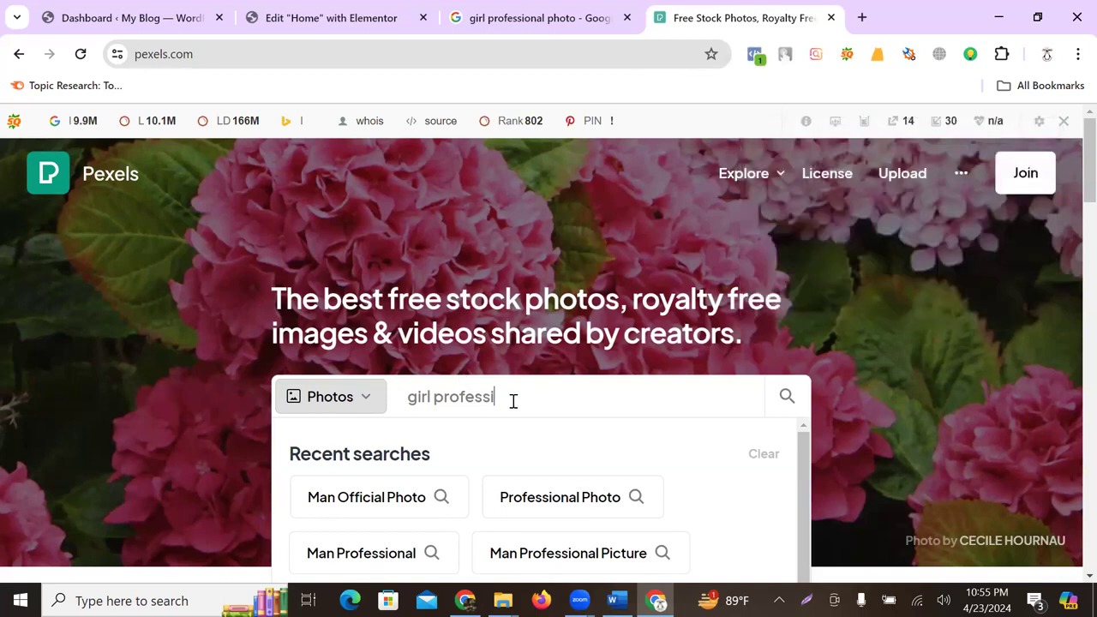
text(onal)
click(788, 394)
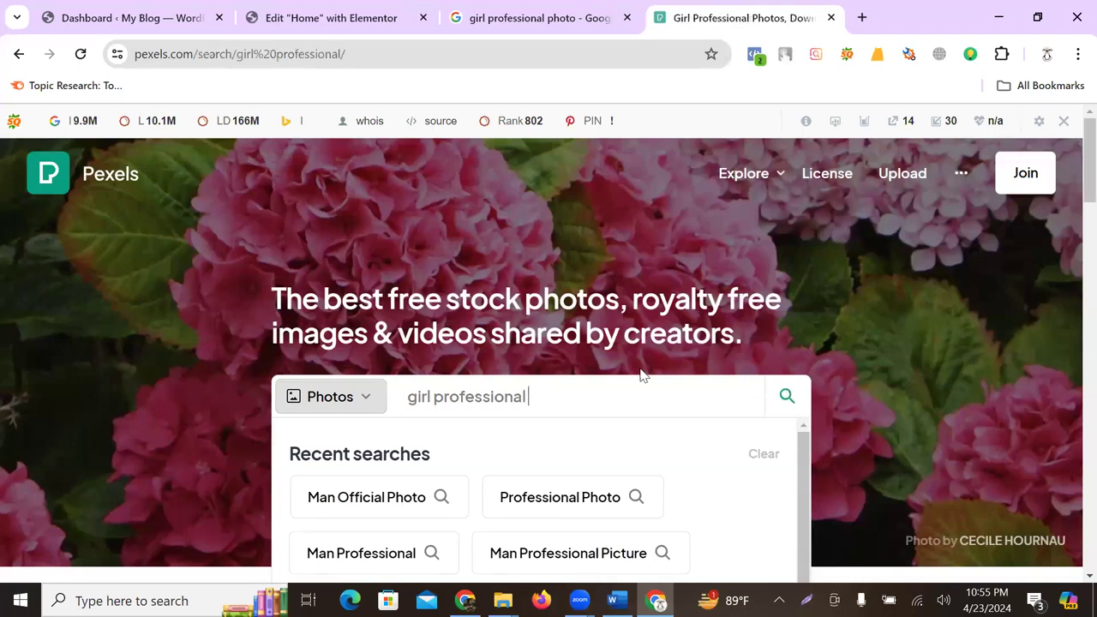
- Scroll through the 'girl professional' photos, then show the search box's Recent searches and Collections
scroll(643, 374, down, 10)
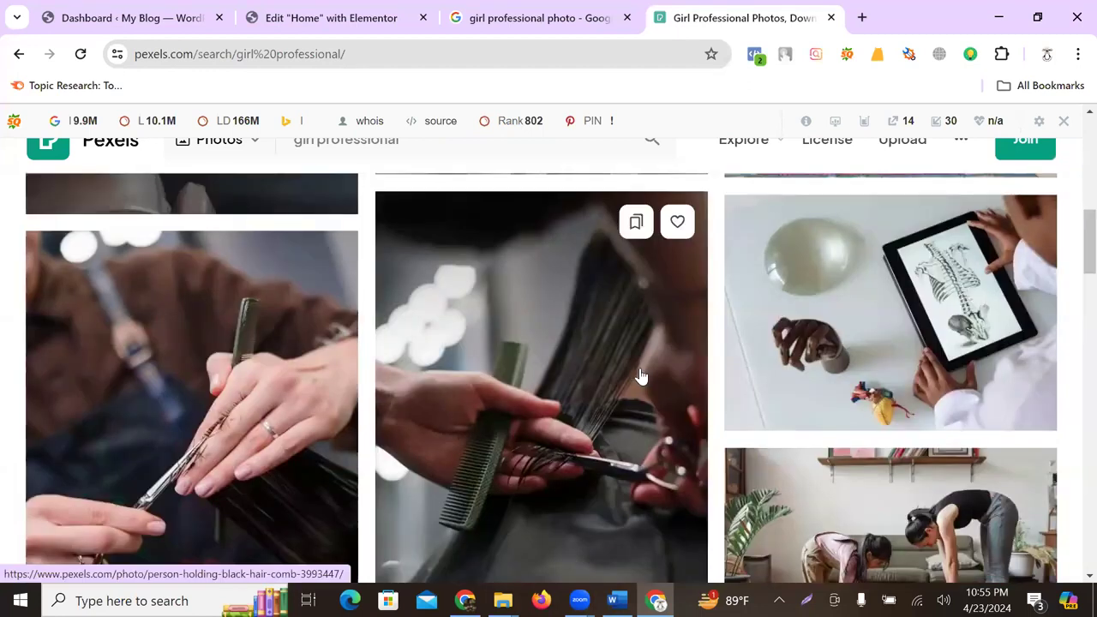
scroll(642, 376, down, 5)
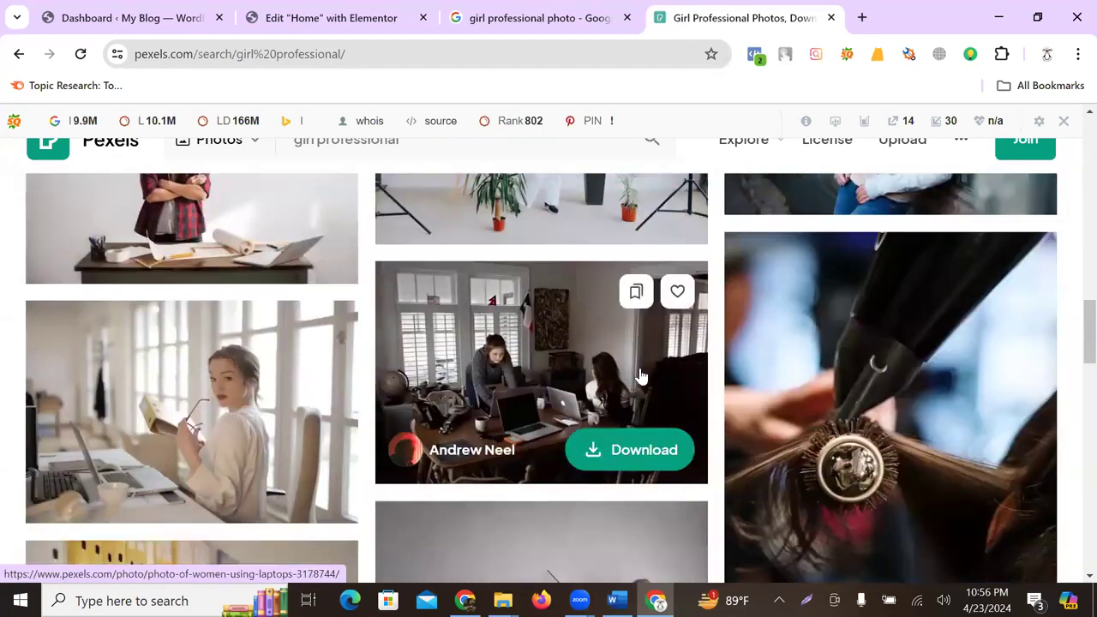
scroll(641, 376, down, 3)
scroll(641, 375, down, 6)
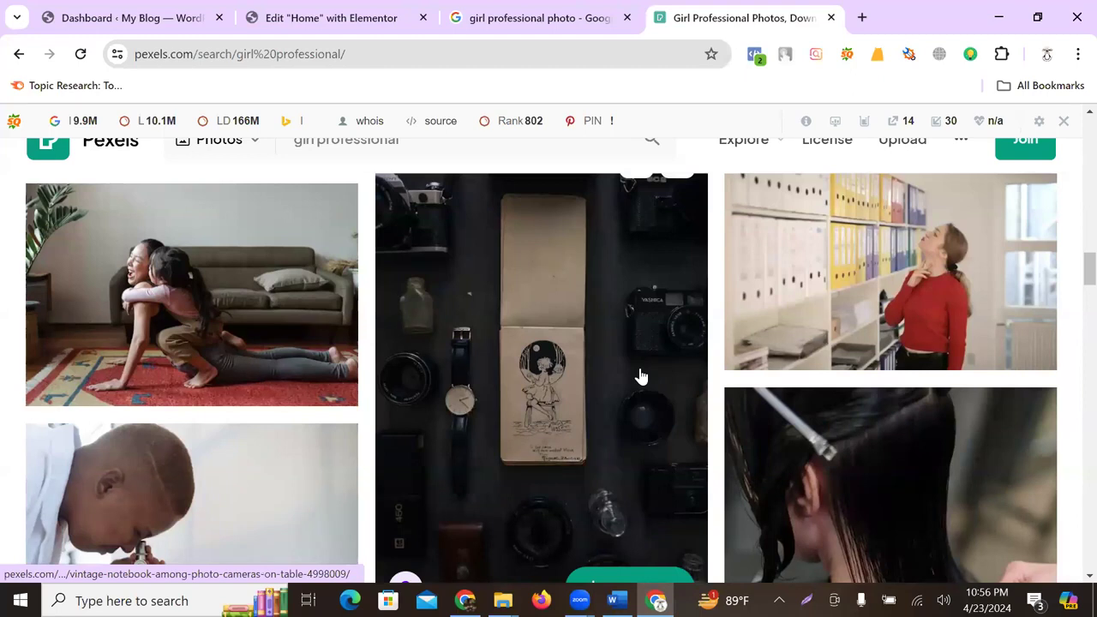
scroll(641, 376, down, 5)
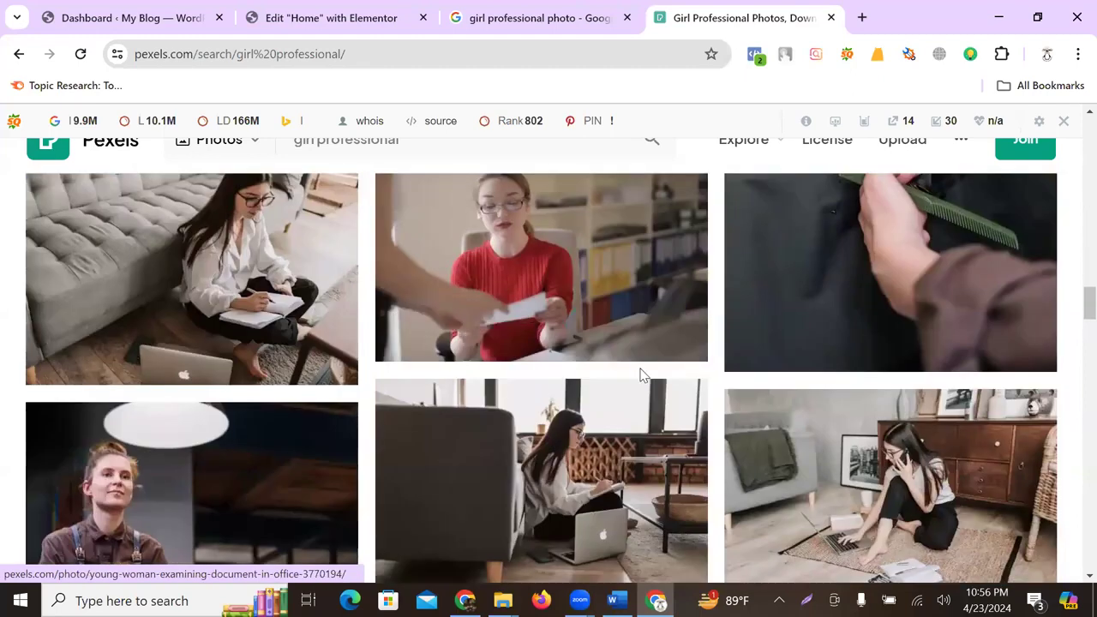
scroll(641, 376, down, 2)
scroll(641, 376, down, 2)
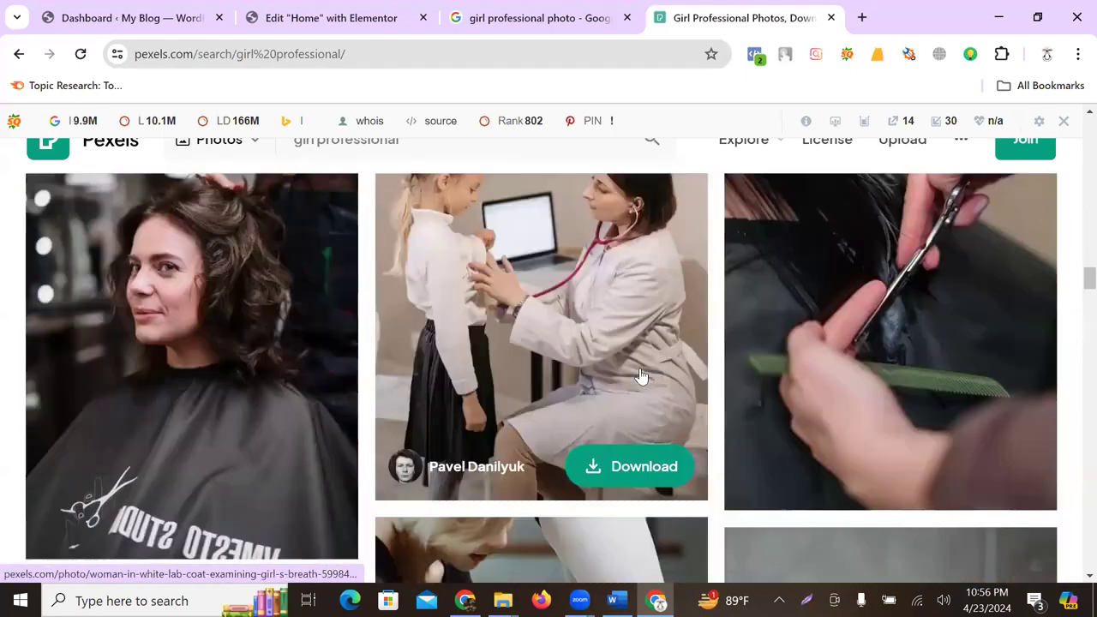
scroll(642, 376, down, 4)
scroll(641, 376, down, 6)
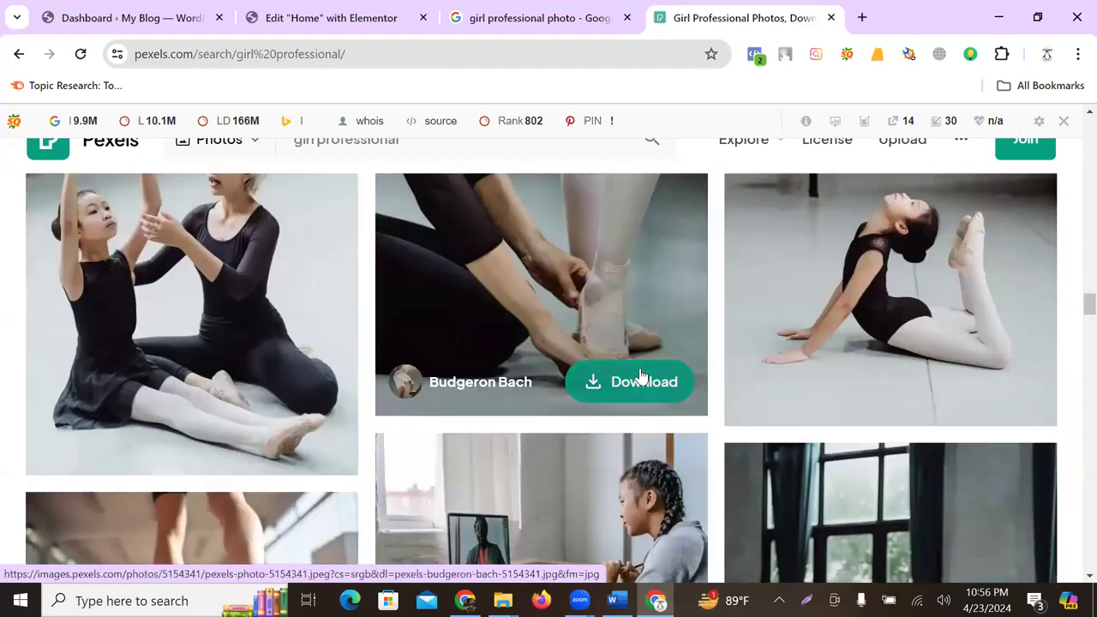
scroll(641, 375, down, 8)
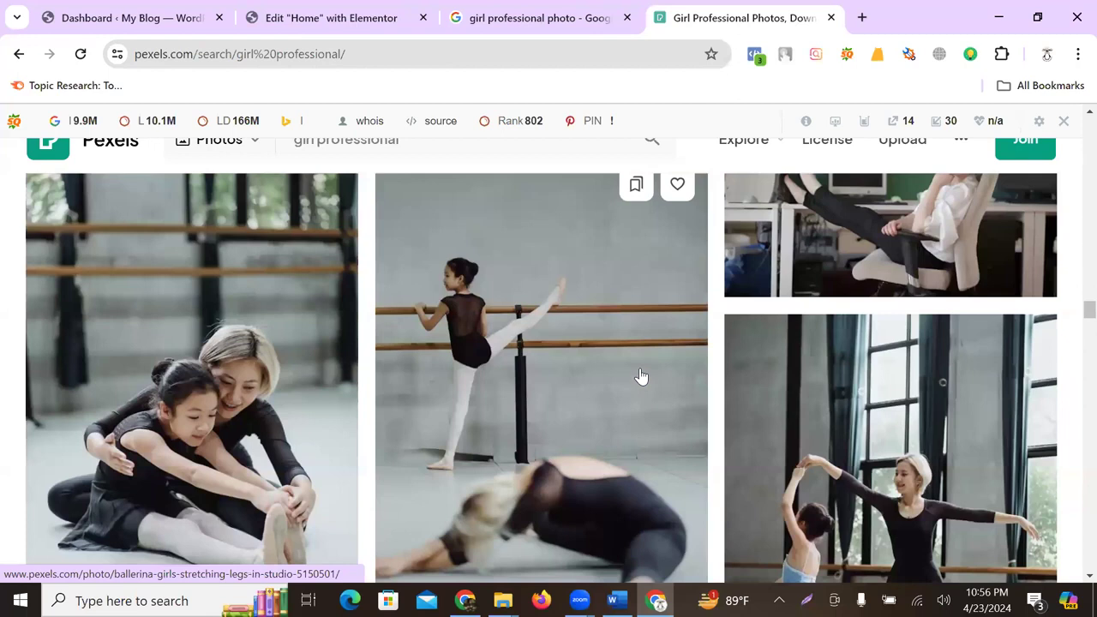
scroll(642, 376, down, 3)
scroll(436, 177, up, 4)
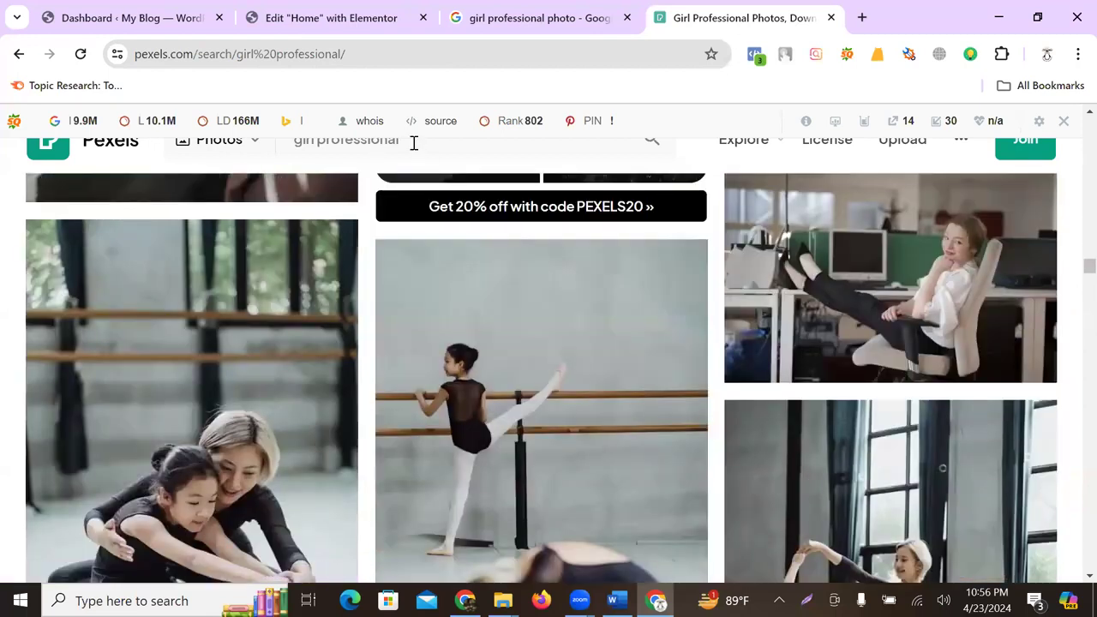
click(414, 143)
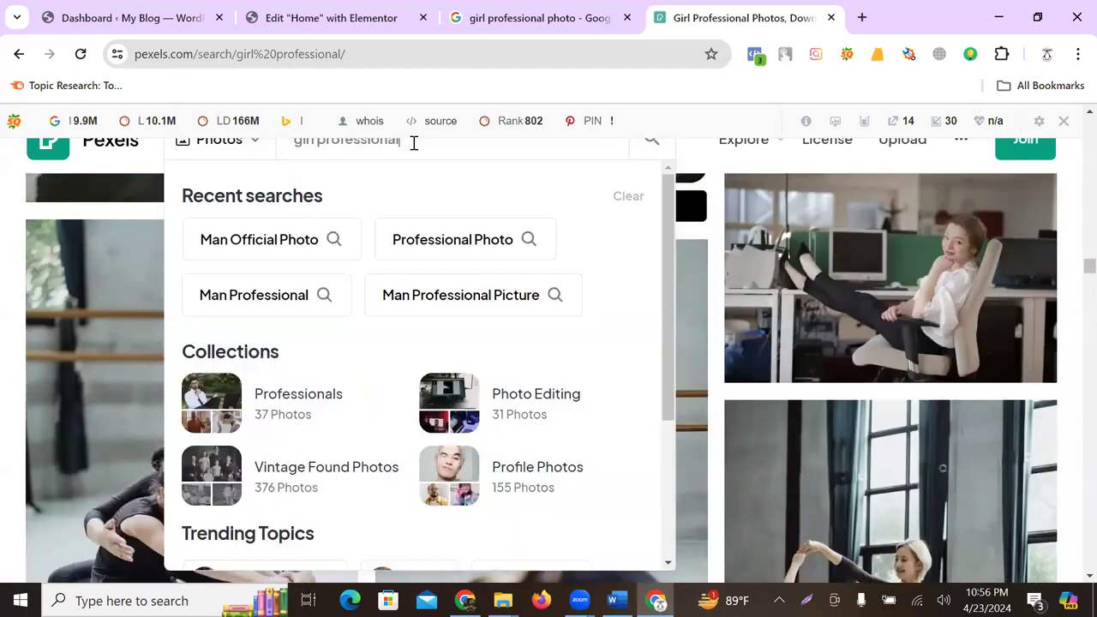
- Rerun the 'professional photo' recent search and scroll through the results
click(481, 240)
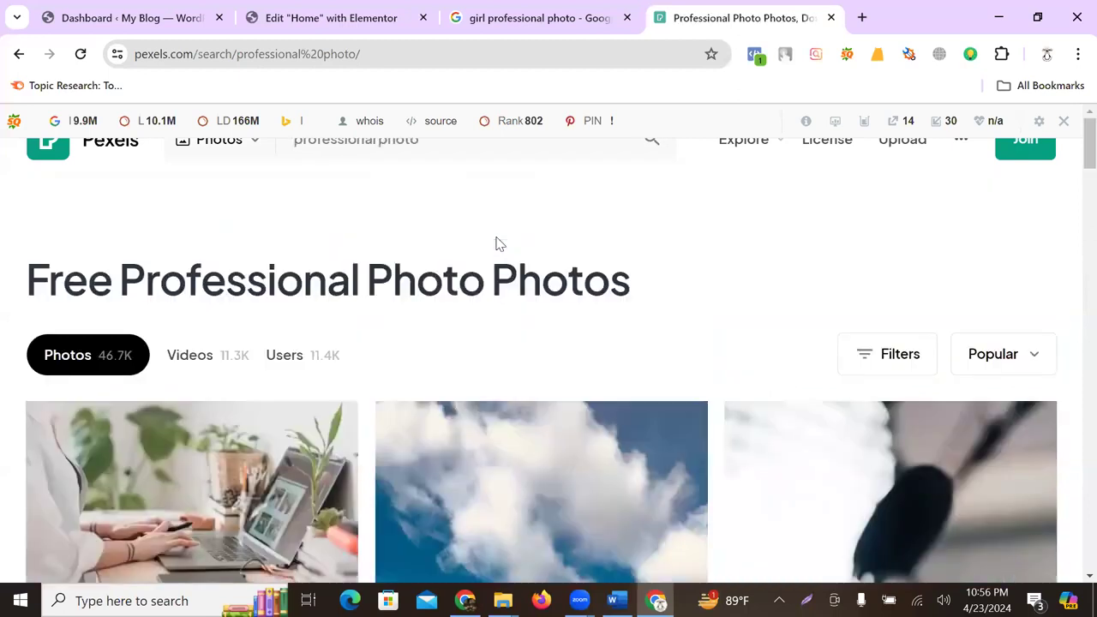
scroll(501, 262, down, 5)
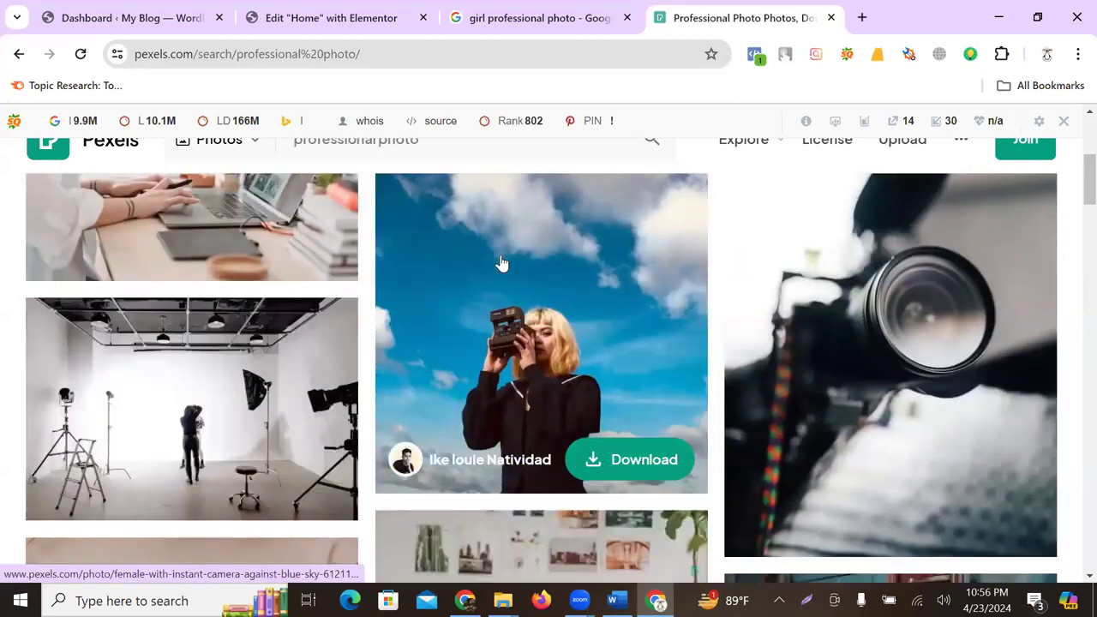
scroll(502, 262, down, 7)
scroll(504, 264, down, 6)
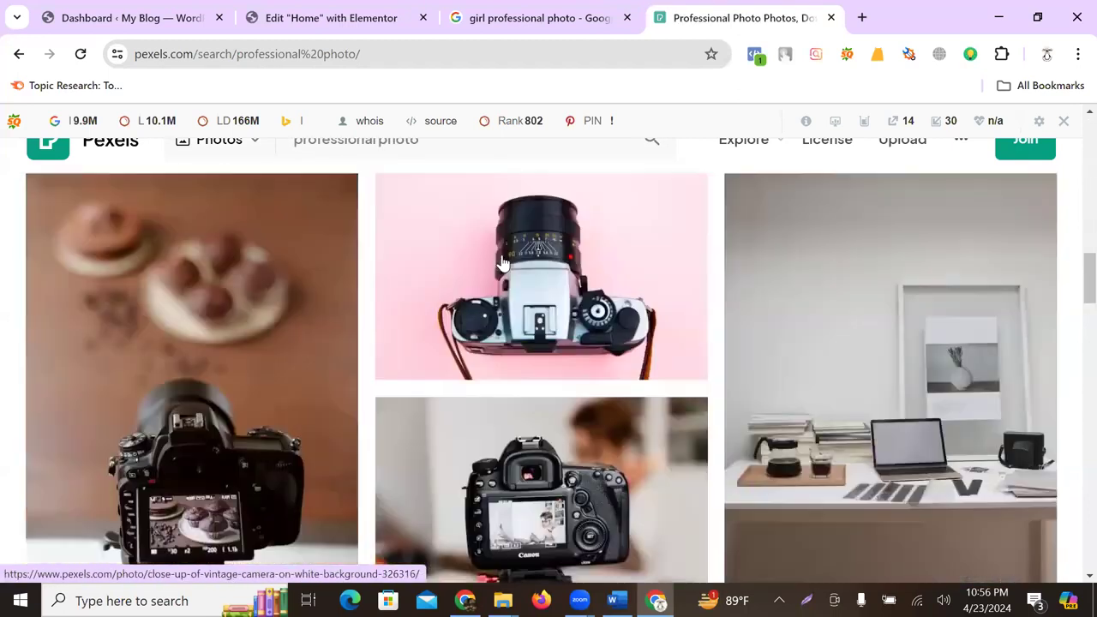
scroll(504, 263, down, 6)
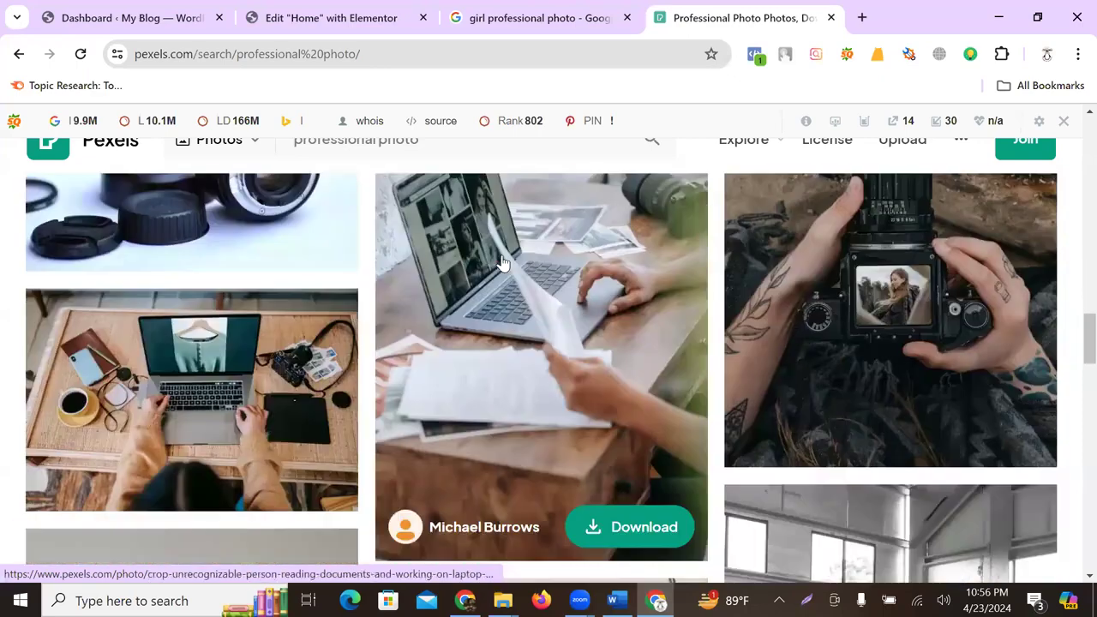
scroll(504, 263, down, 8)
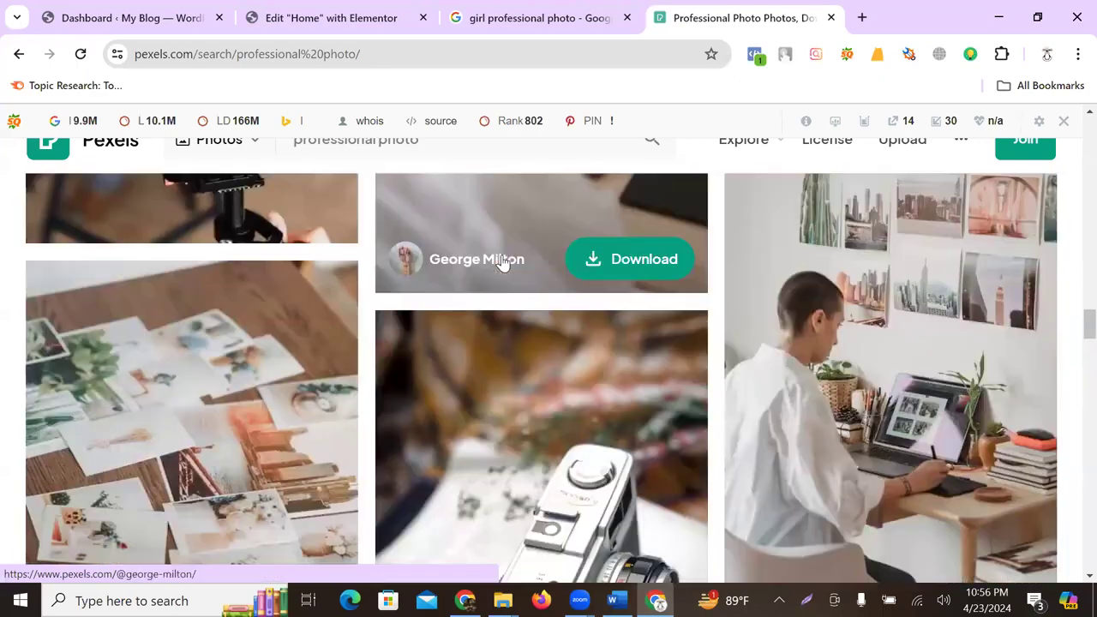
scroll(504, 263, down, 8)
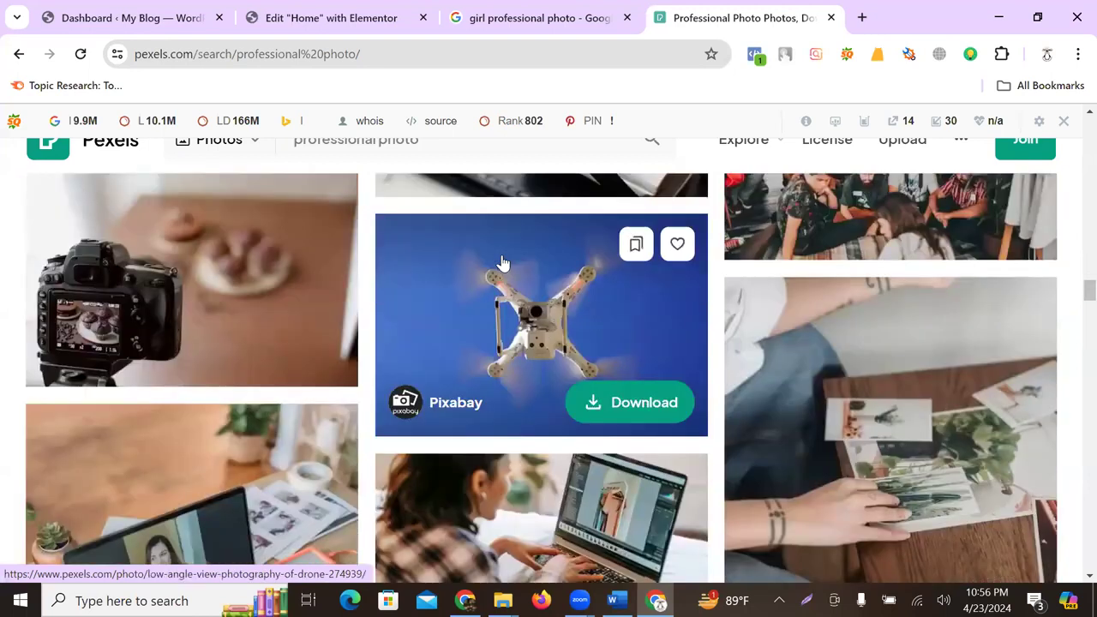
scroll(504, 263, down, 5)
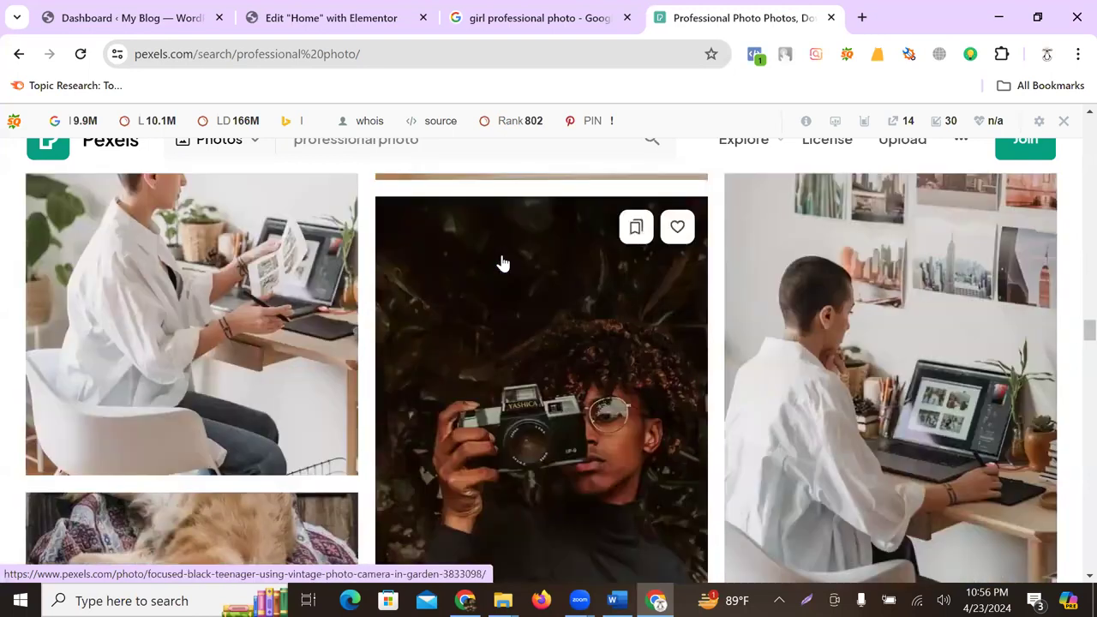
scroll(503, 263, down, 5)
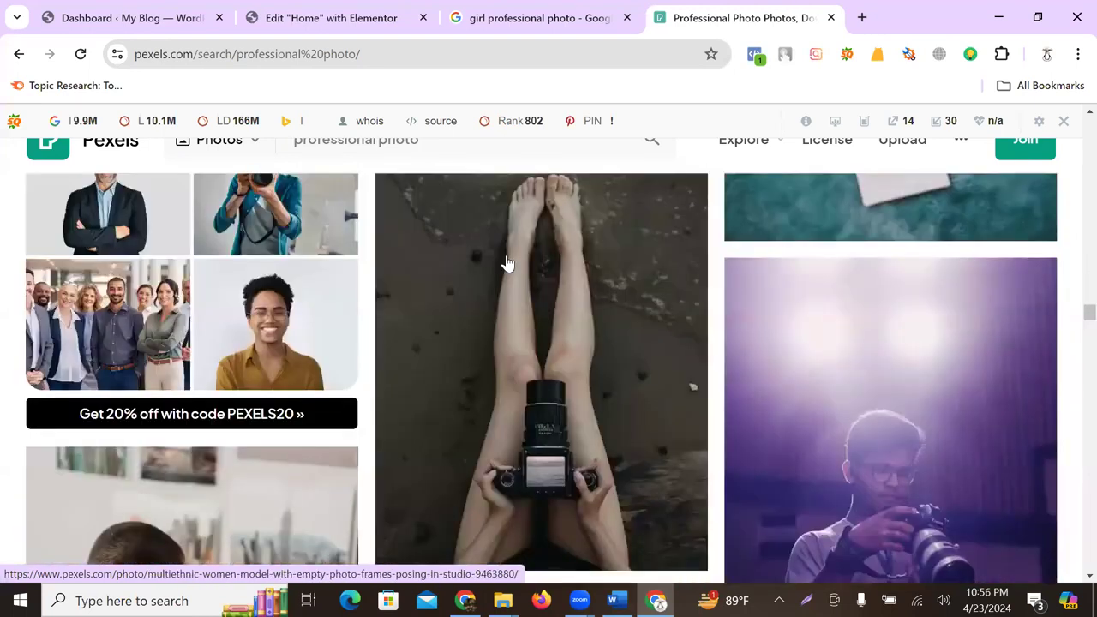
scroll(367, 311, up, 2)
scroll(216, 358, down, 2)
- Download the smiling woman-at-laptop photo and confirm the 2,023 KB JPG in downloads
click(276, 324)
click(656, 28)
scroll(482, 392, down, 6)
scroll(498, 391, down, 4)
scroll(497, 387, up, 2)
scroll(497, 388, down, 4)
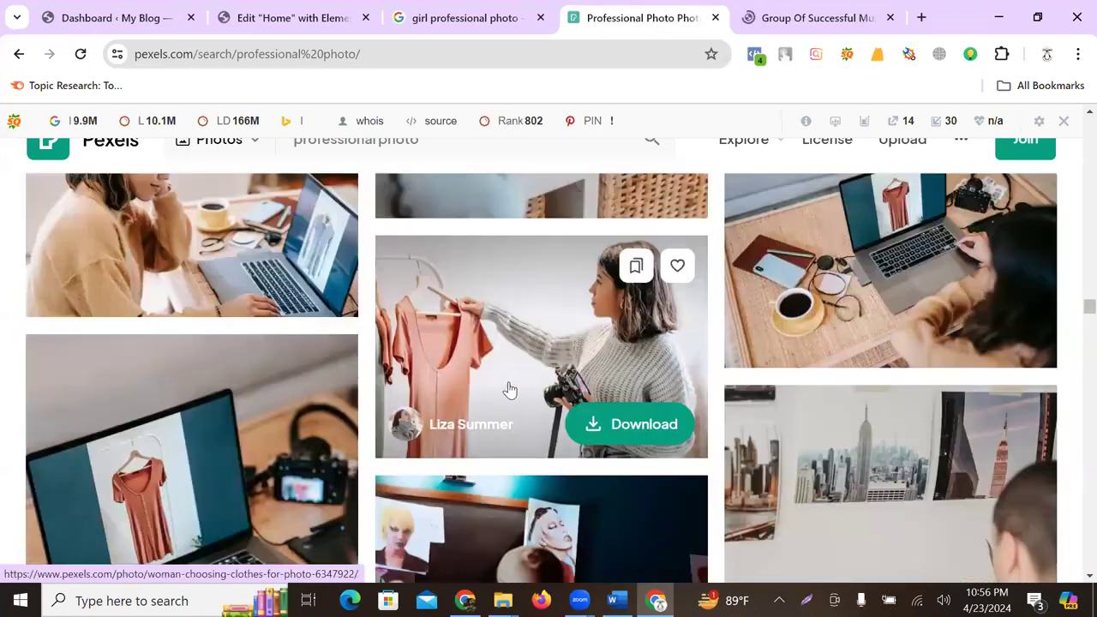
scroll(509, 391, down, 3)
scroll(509, 388, up, 4)
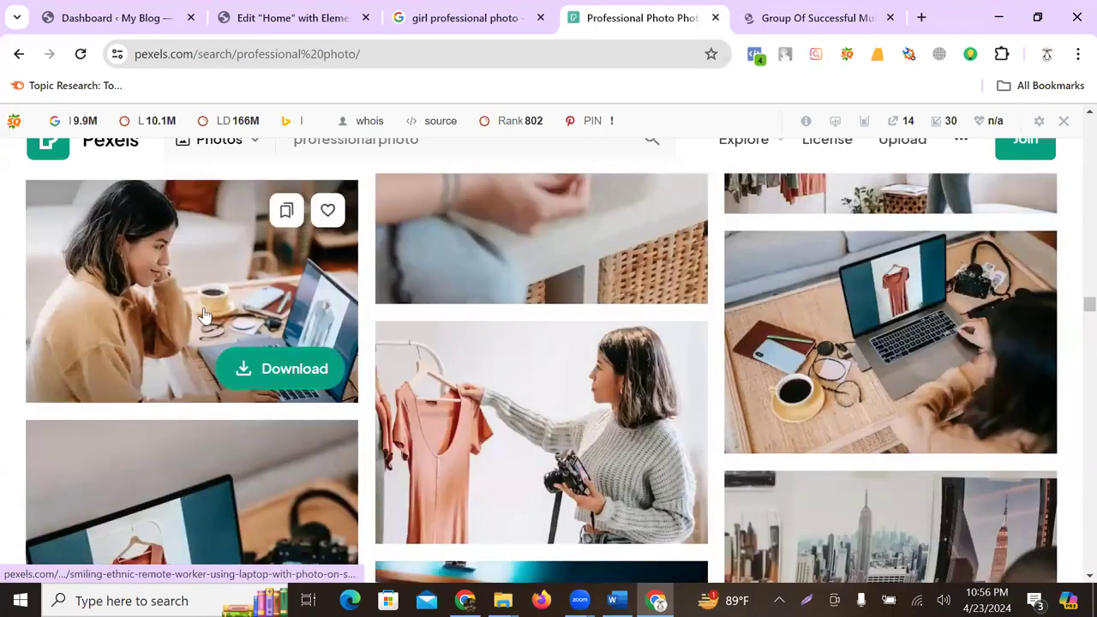
click(667, 343)
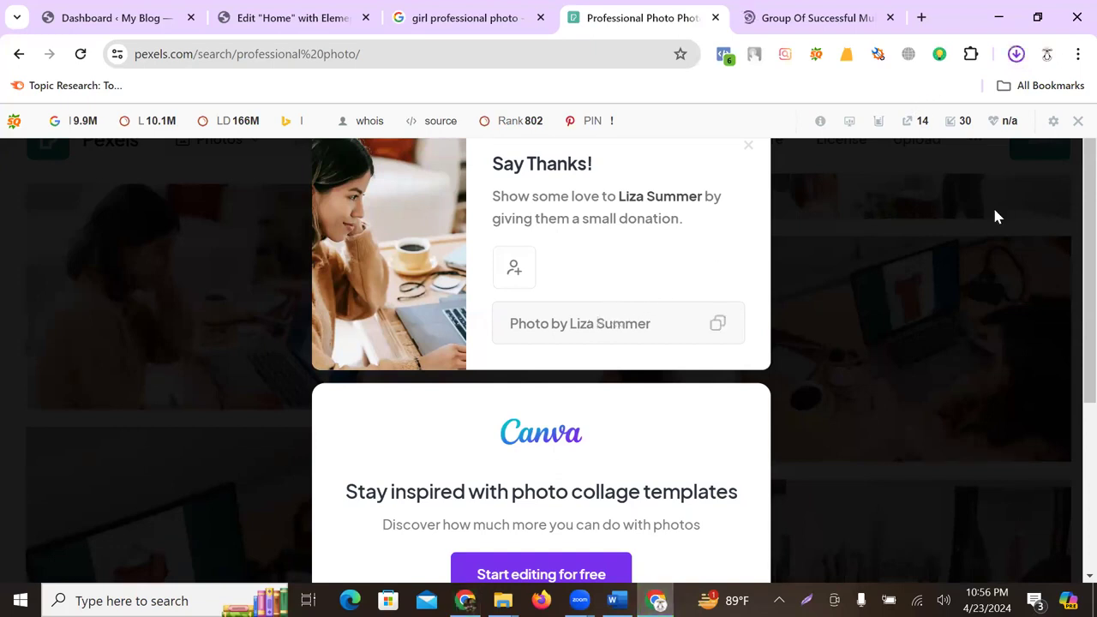
click(1018, 56)
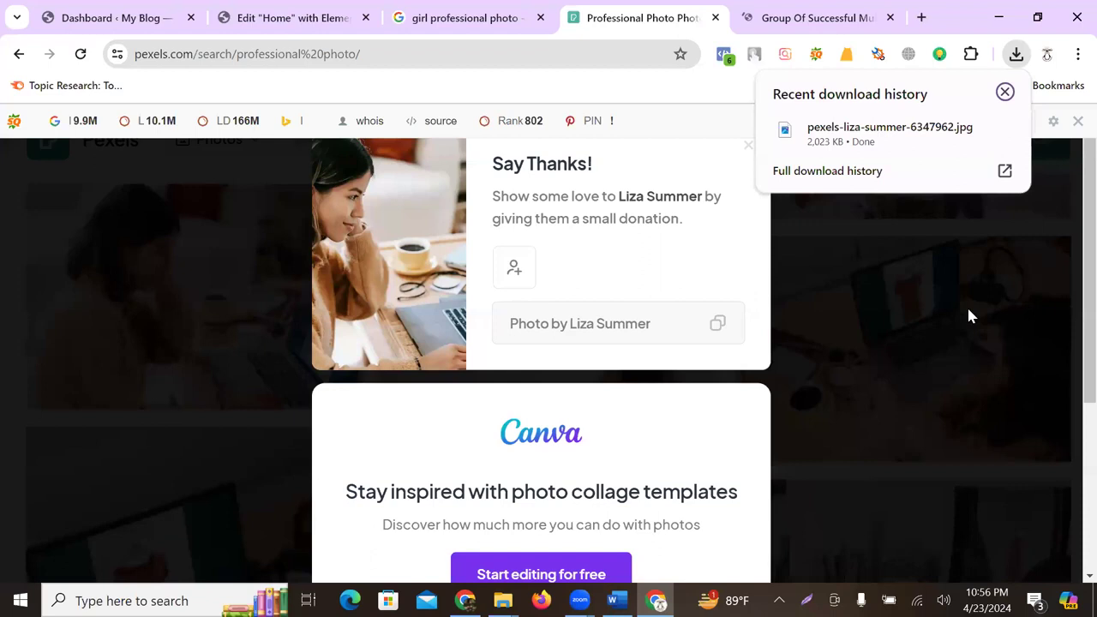
click(291, 18)
- Upload the downloaded Pexels laptop photo from Downloads to the media library
click(108, 350)
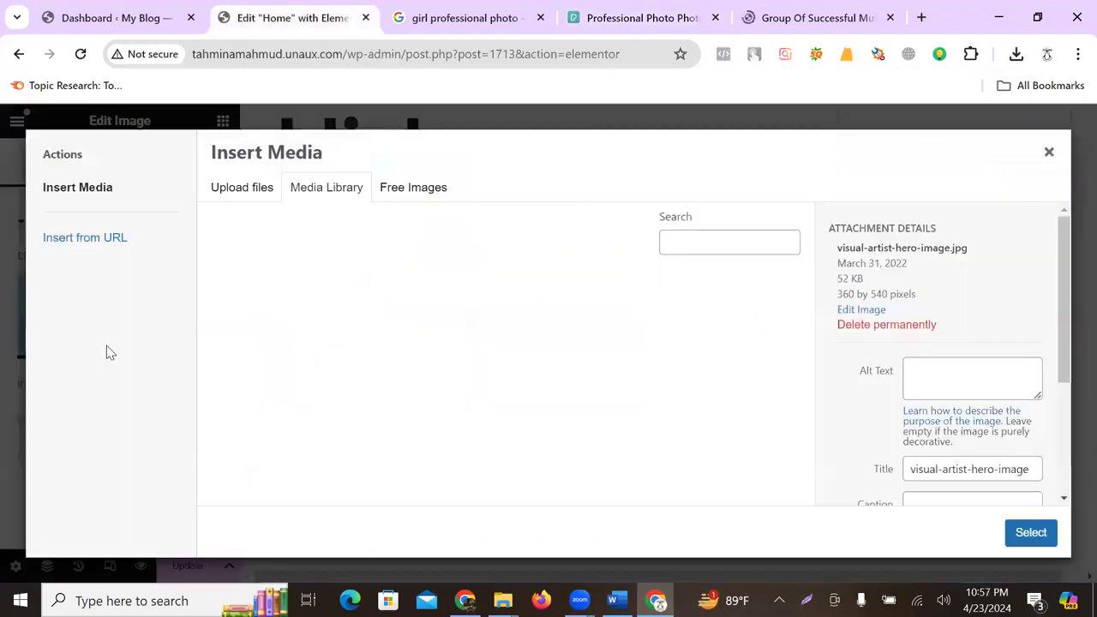
click(228, 192)
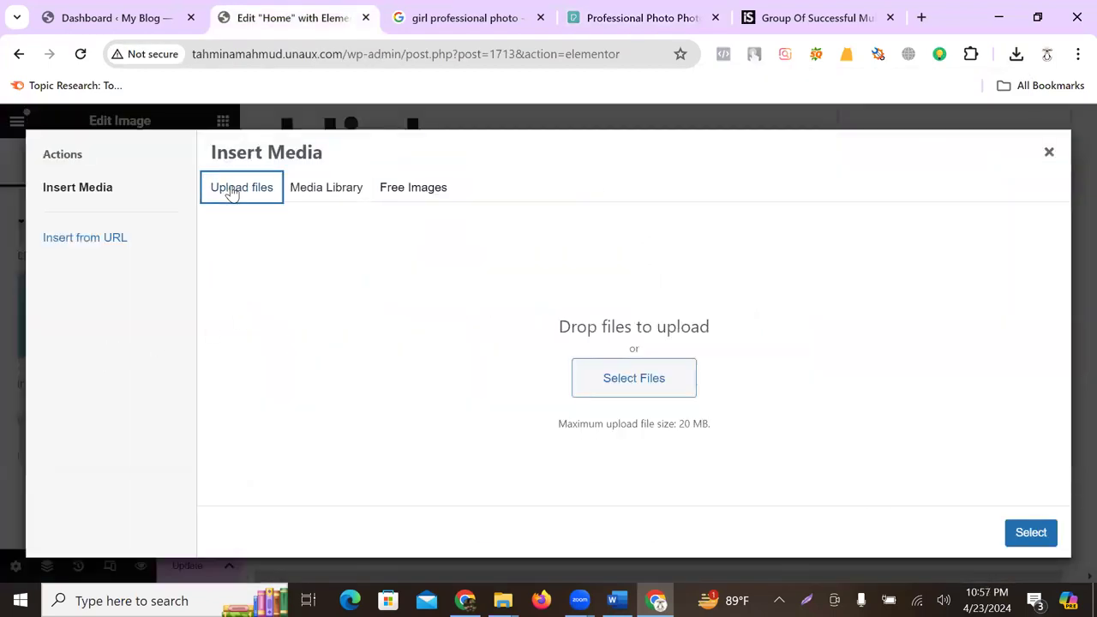
click(654, 384)
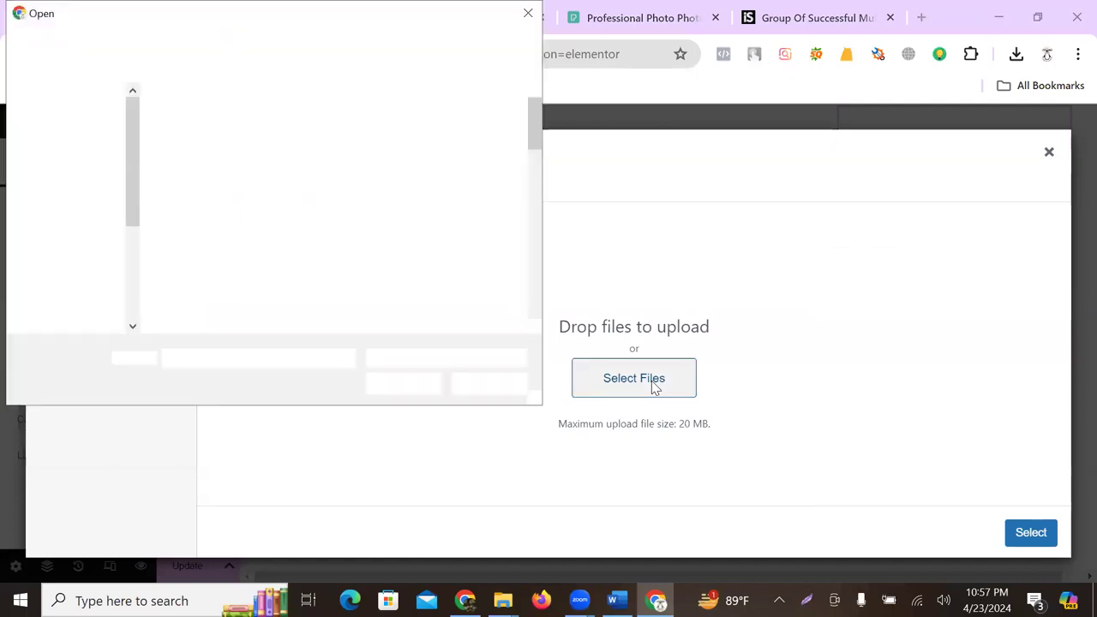
click(86, 183)
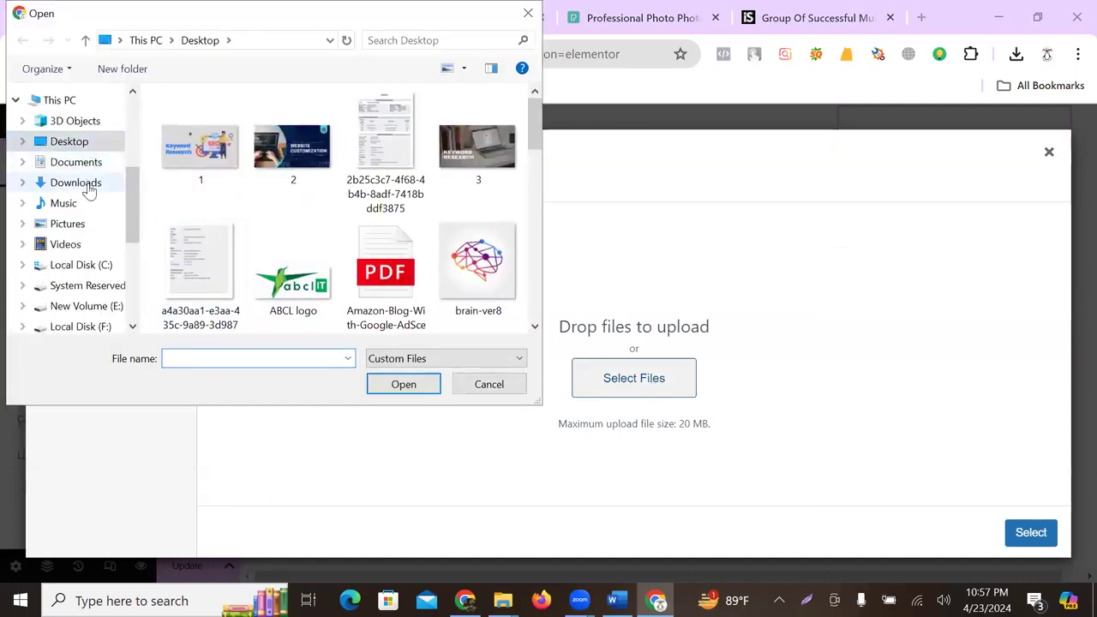
click(216, 176)
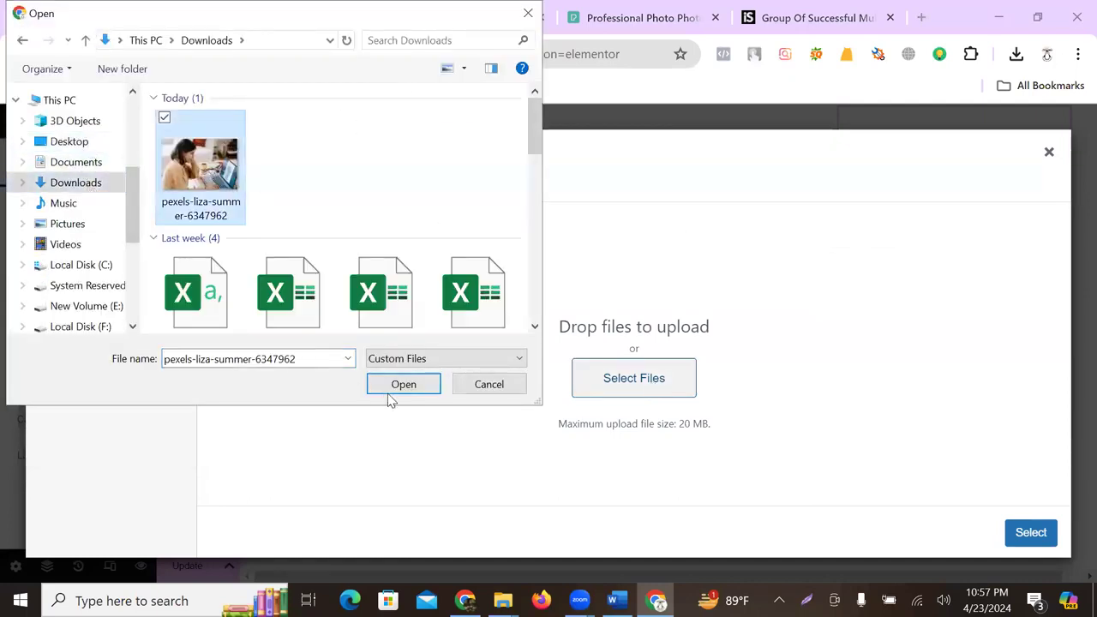
click(394, 386)
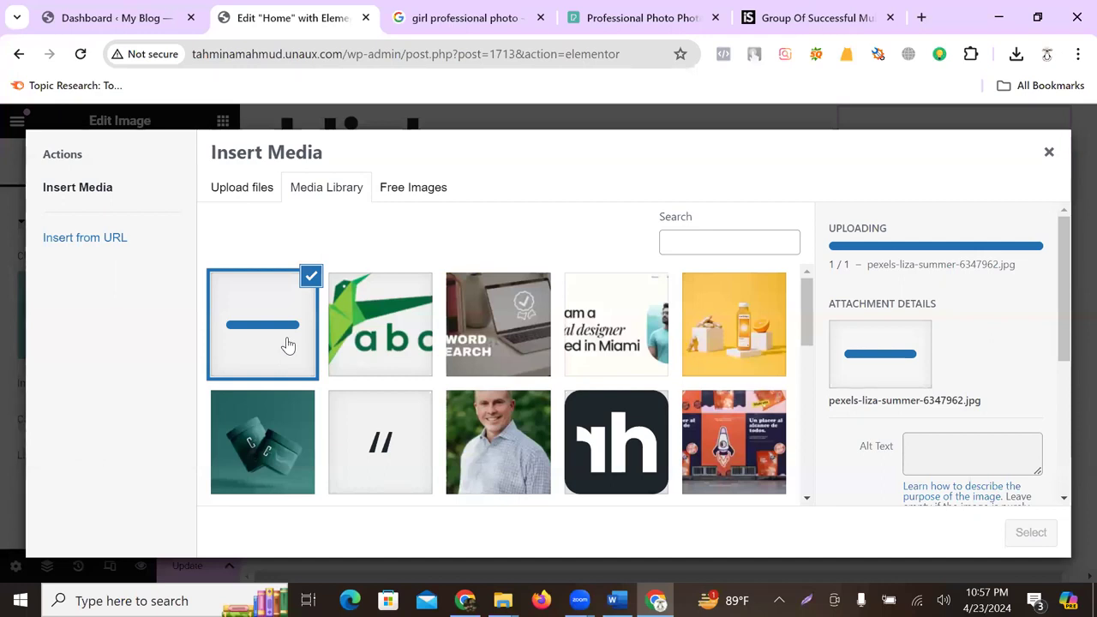
- Set the hero image to visual-artist-review-image.jpg, the smiling man in a checked shirt
scroll(491, 336, down, 3)
scroll(463, 310, up, 3)
click(262, 320)
click(263, 321)
click(263, 319)
click(263, 319)
click(263, 320)
click(263, 320)
scroll(369, 297, down, 1)
scroll(364, 313, down, 3)
scroll(269, 331, up, 3)
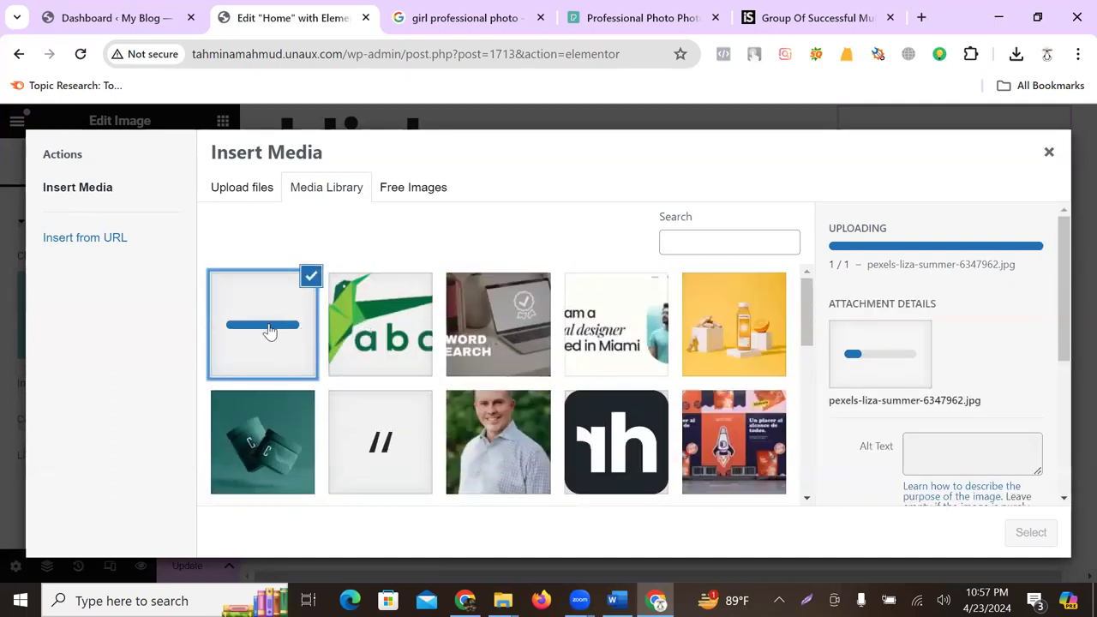
scroll(504, 452, down, 2)
click(498, 364)
click(1033, 534)
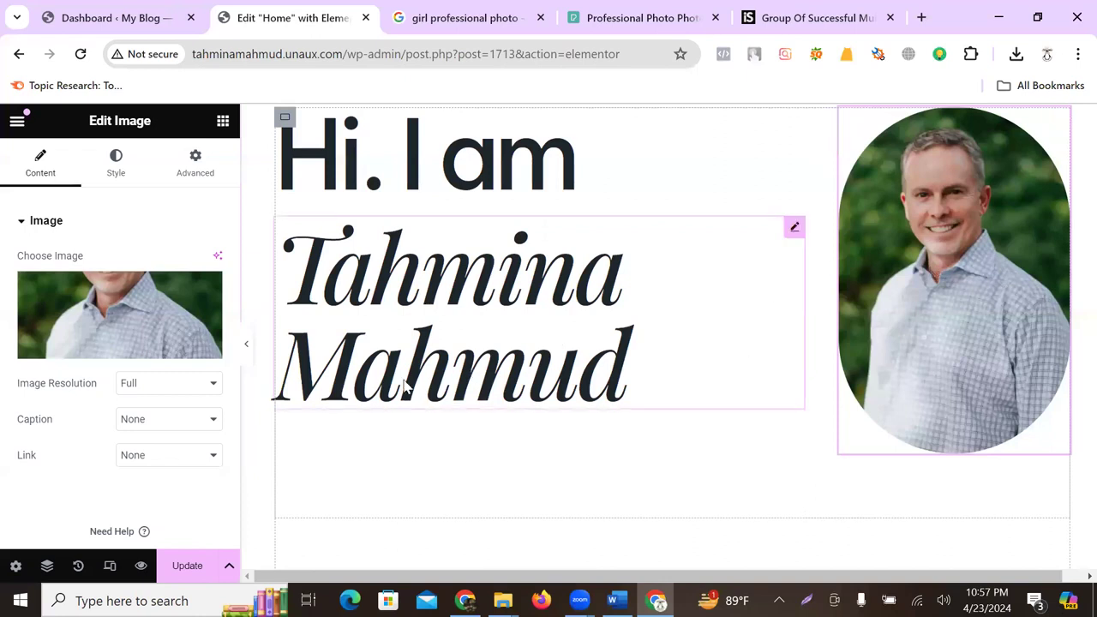
- Select the hero's Behance, Dribbble, LinkedIn social links list widget
scroll(490, 384, down, 3)
scroll(671, 292, down, 1)
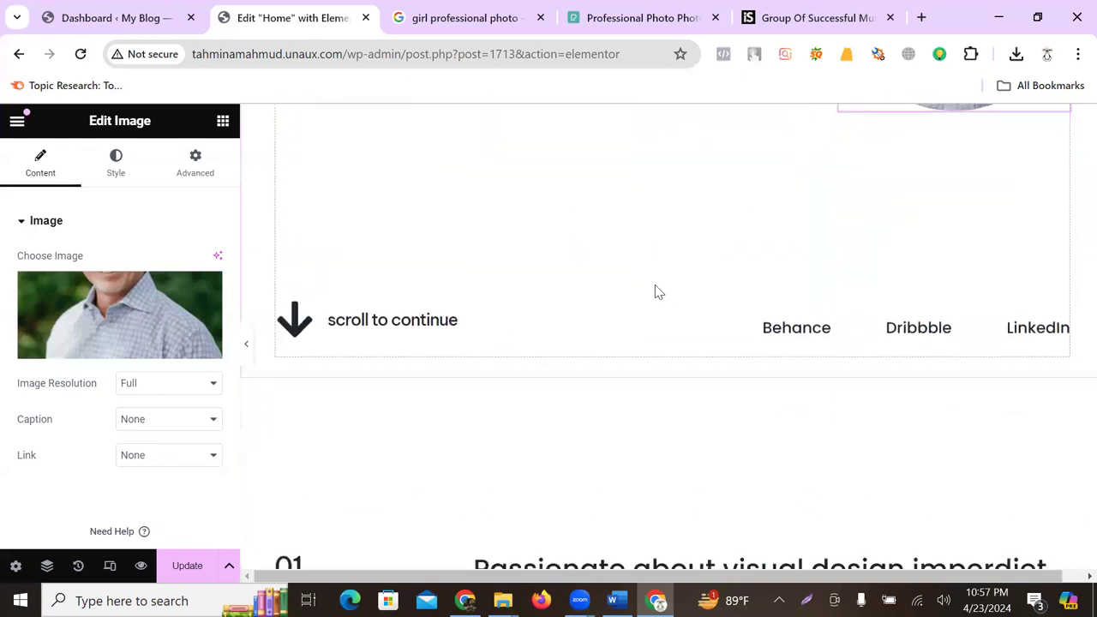
click(450, 328)
scroll(450, 323, down, 3)
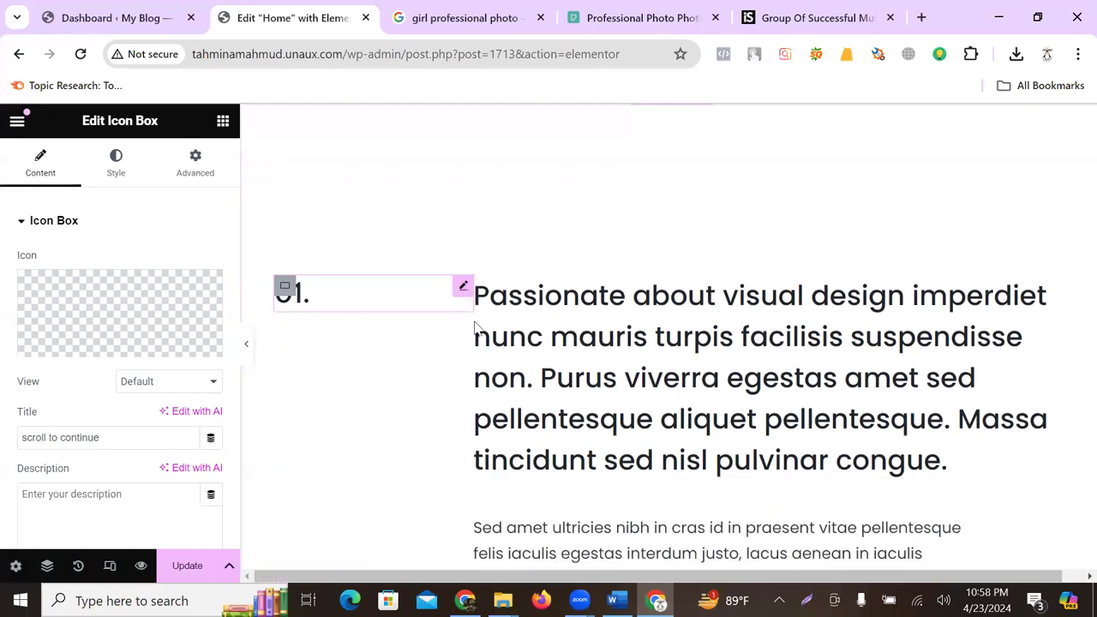
scroll(480, 343, up, 2)
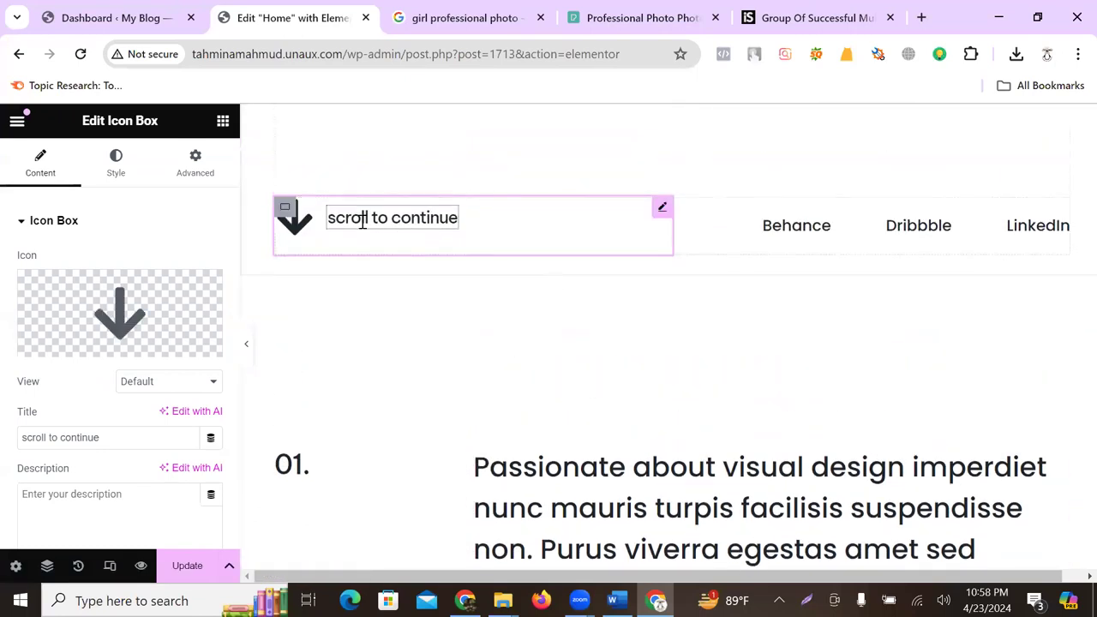
click(436, 220)
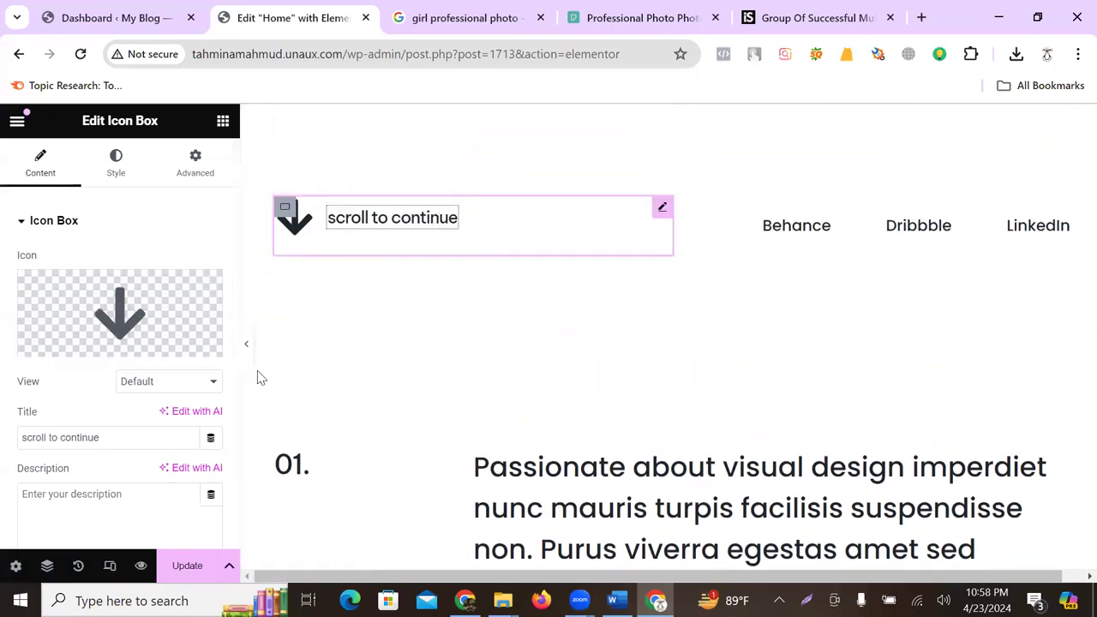
click(810, 232)
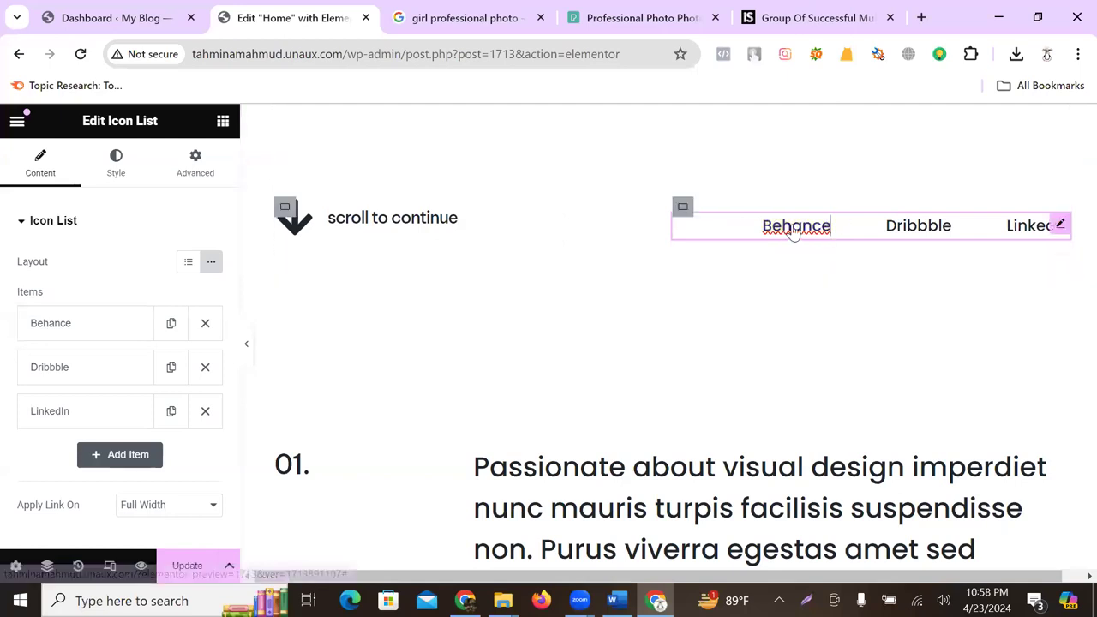
- Remove the first item's Behance text and give it the Behance icon
click(88, 331)
scroll(103, 400, down, 1)
drag(83, 301, 33, 299)
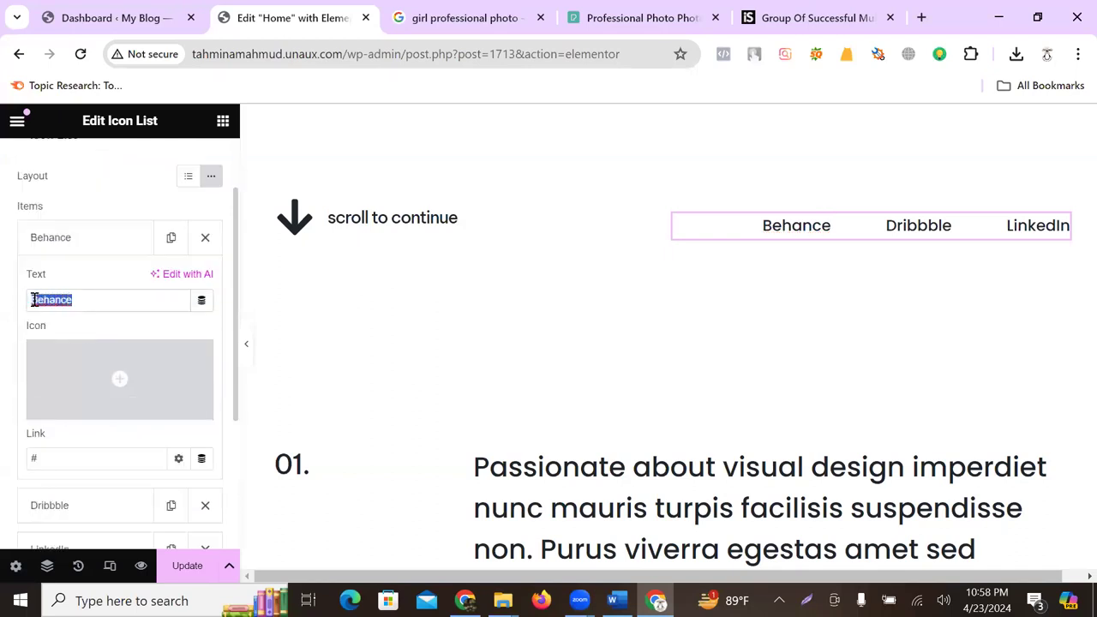
key(BackSpace)
mouse_move(86, 372)
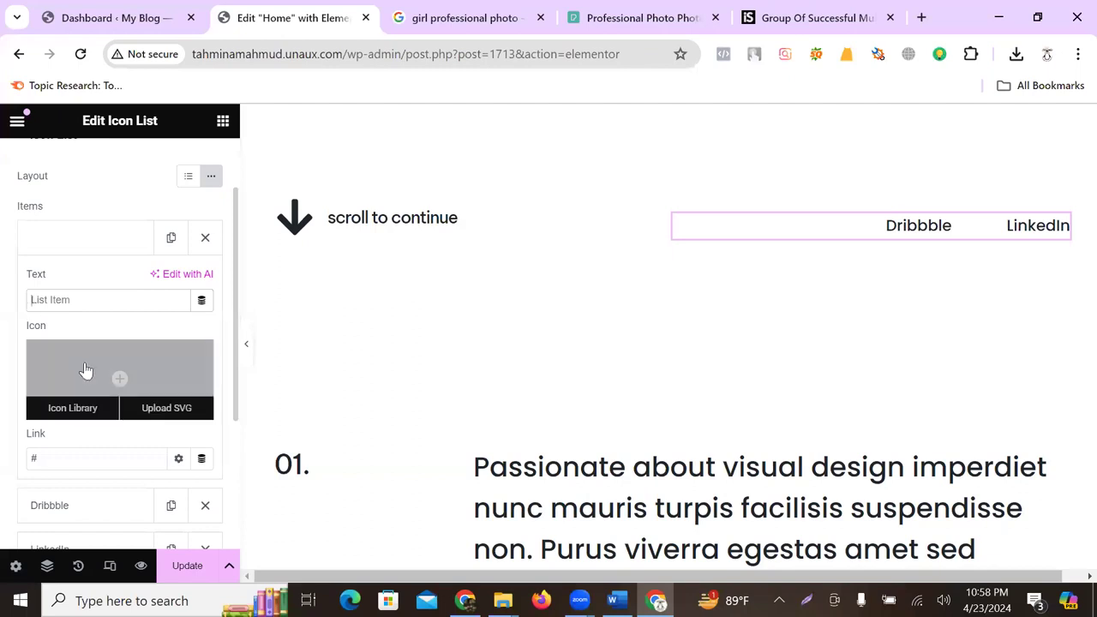
click(68, 408)
click(455, 179)
text(beh)
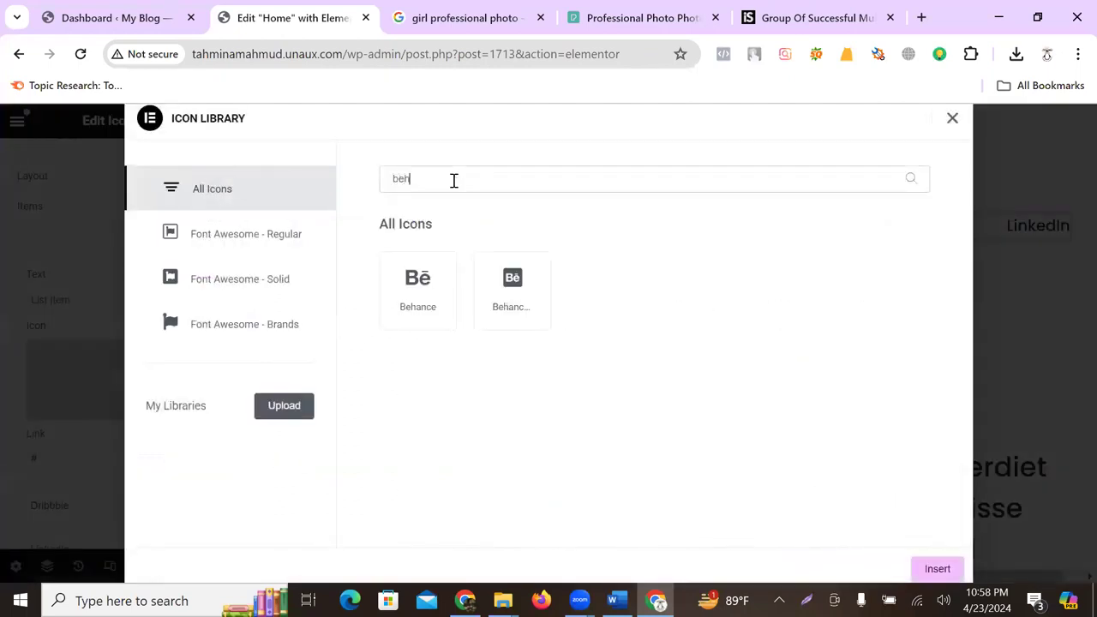
click(421, 281)
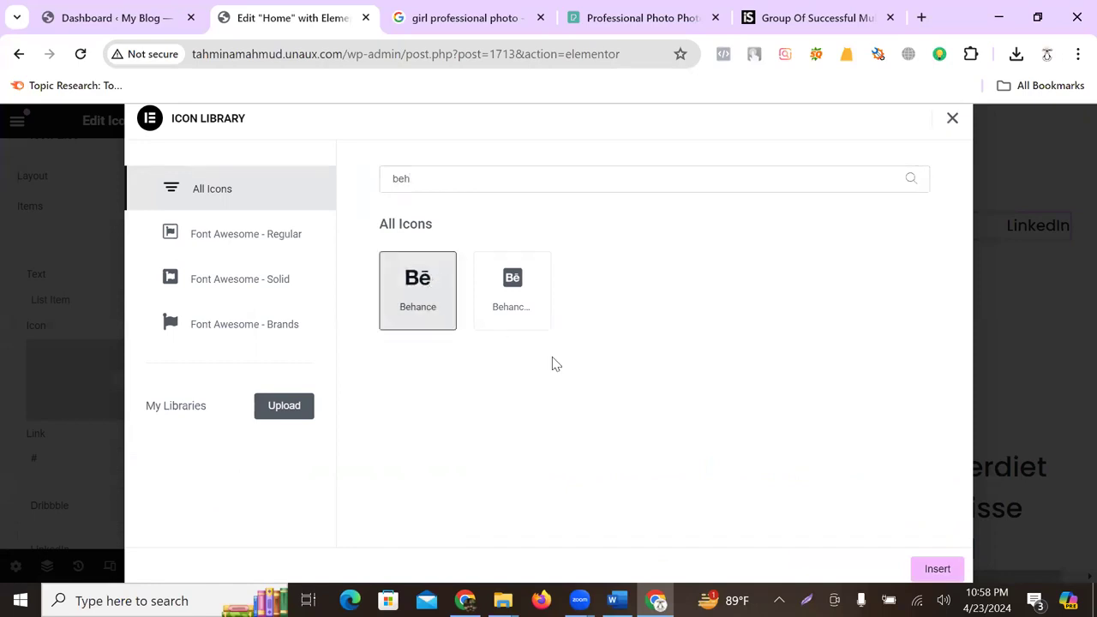
click(938, 562)
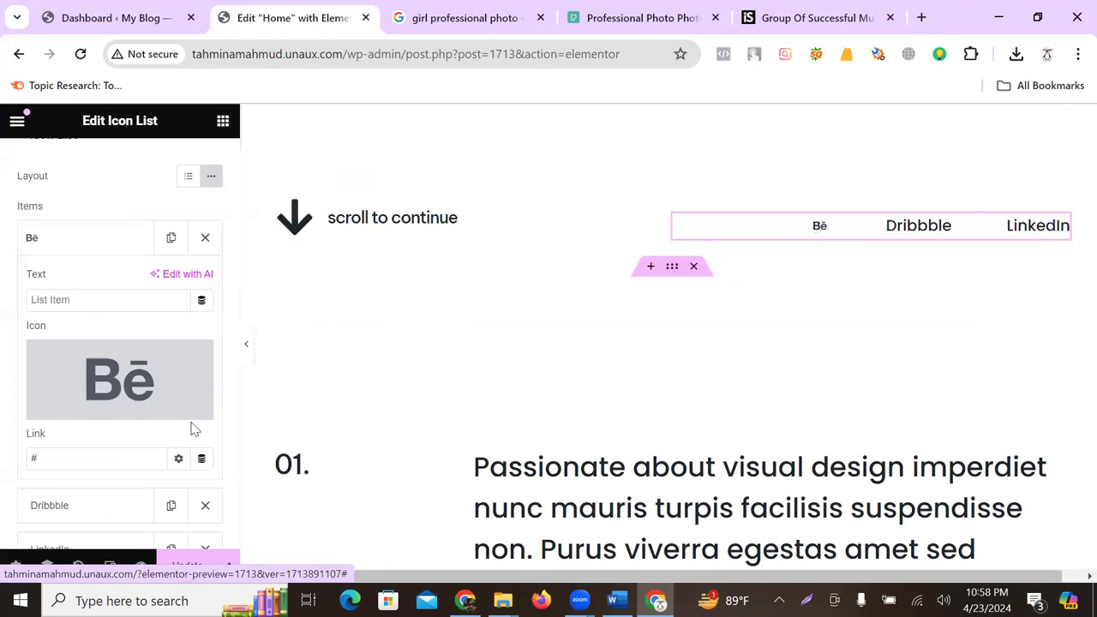
scroll(118, 352, down, 1)
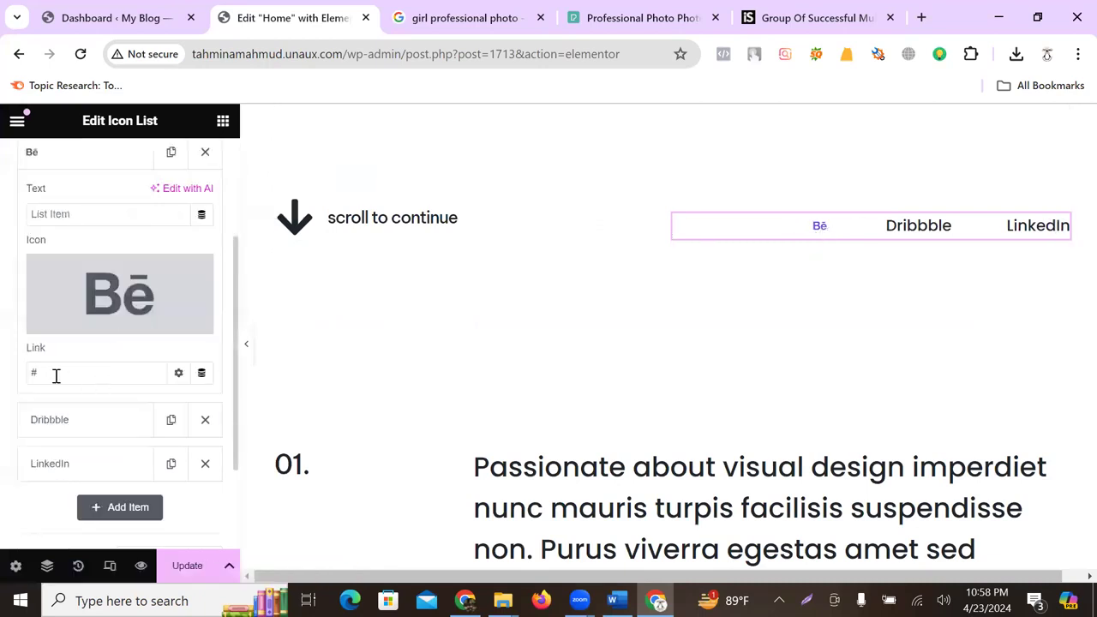
- Give the second item the Dribbble icon and clear its Dribbble text label
click(76, 419)
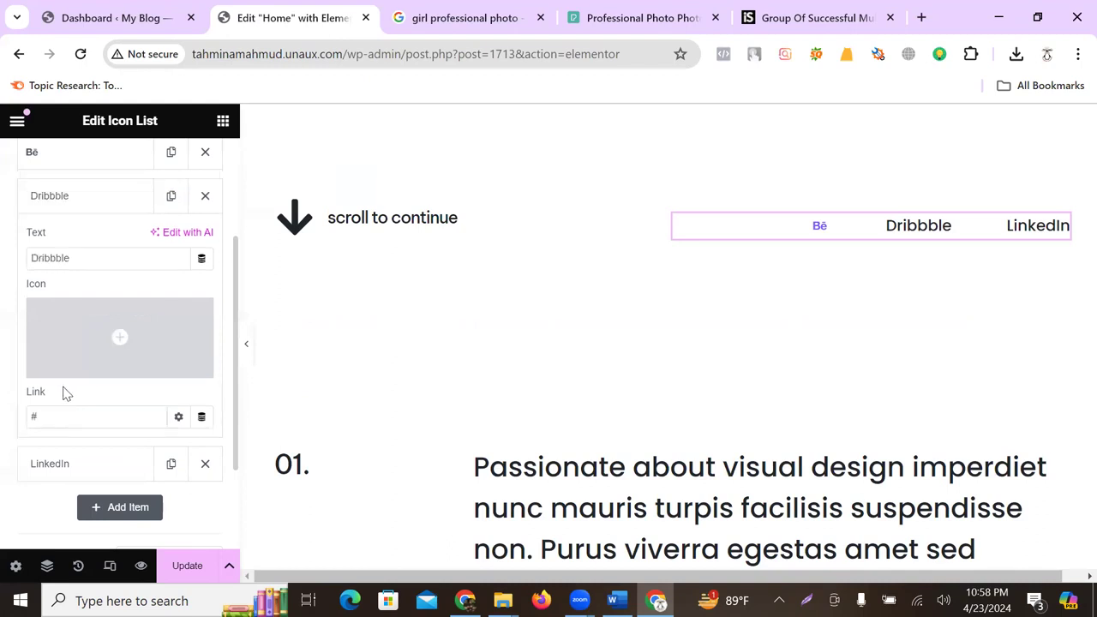
click(83, 365)
click(422, 170)
text(dr)
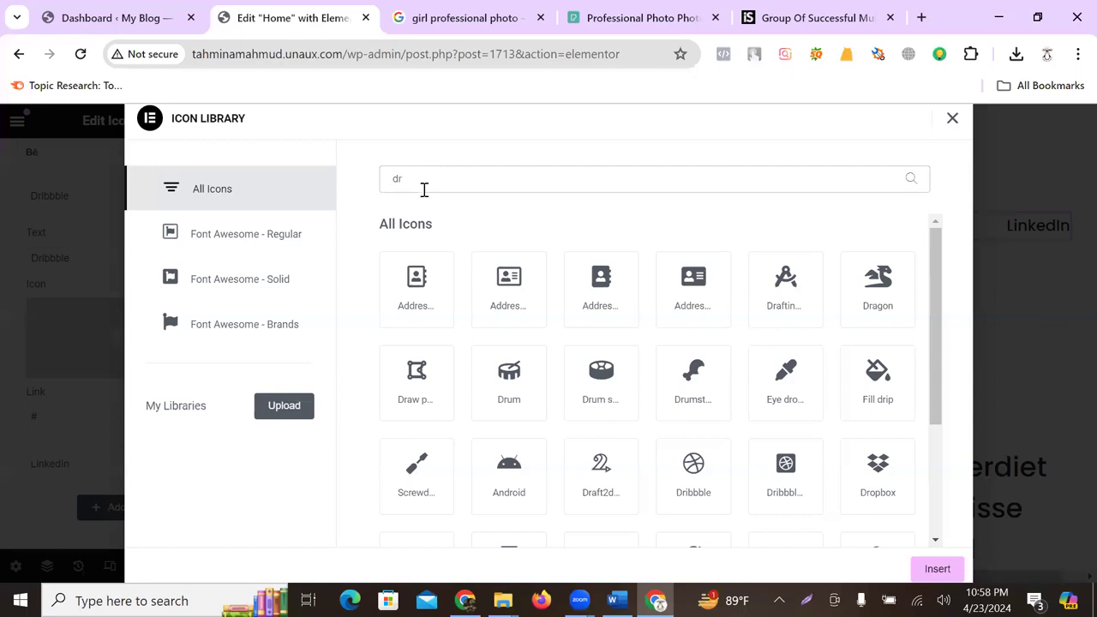
text(i)
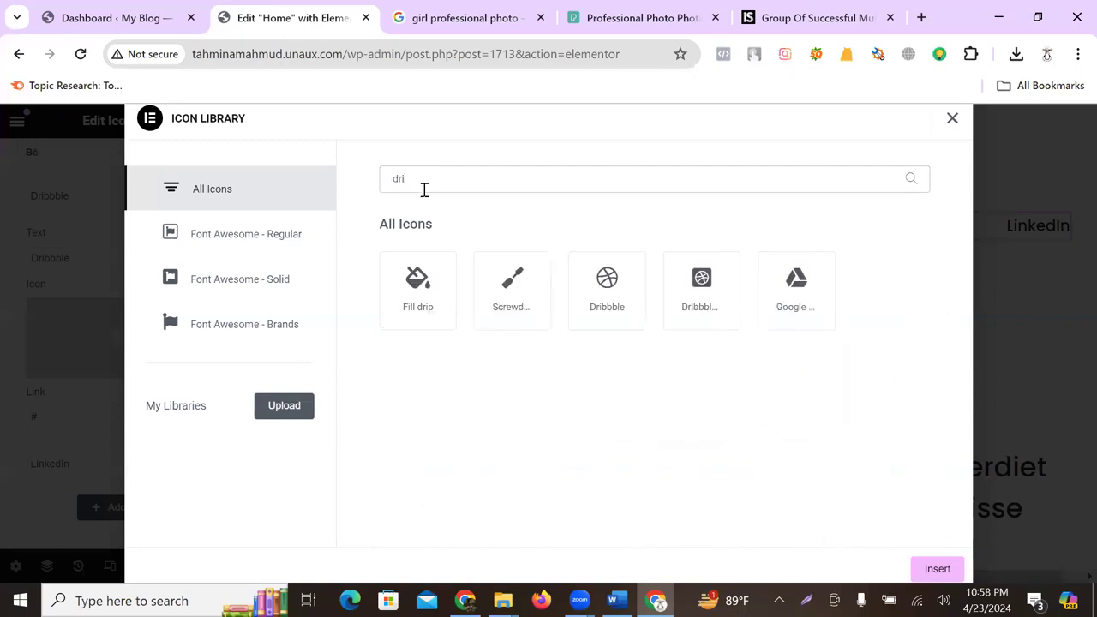
click(609, 307)
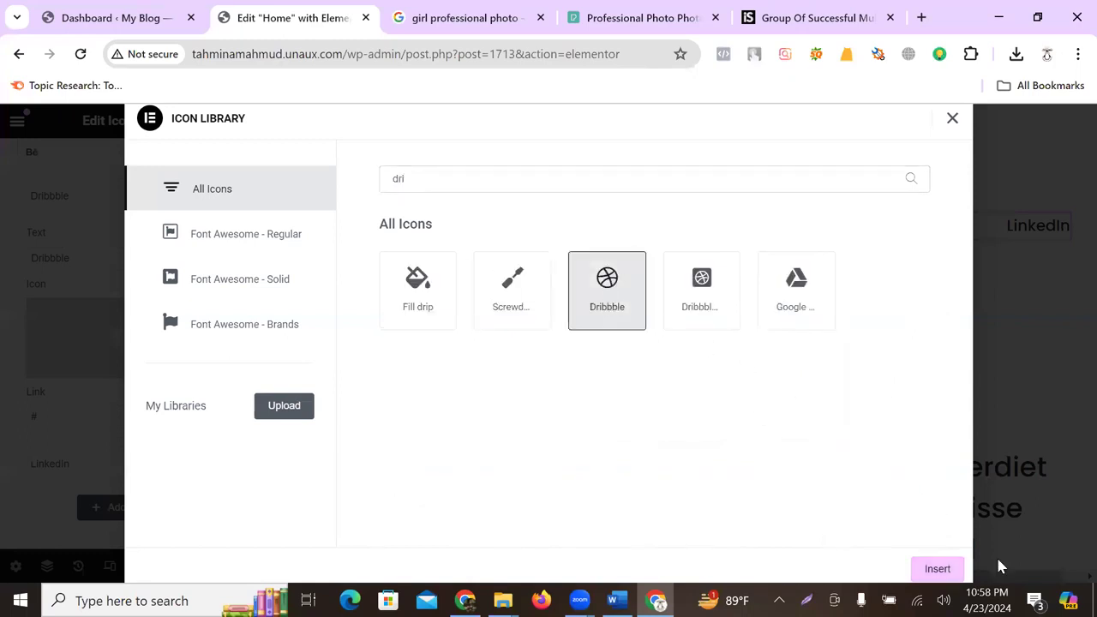
click(933, 569)
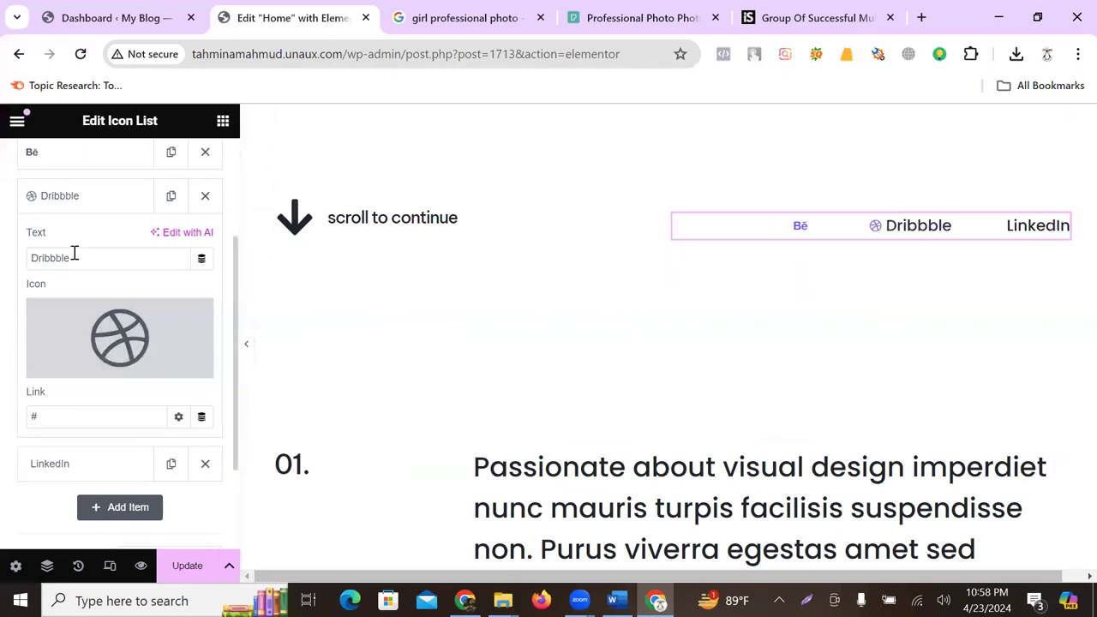
drag(74, 257, 3, 261)
key(BackSpace)
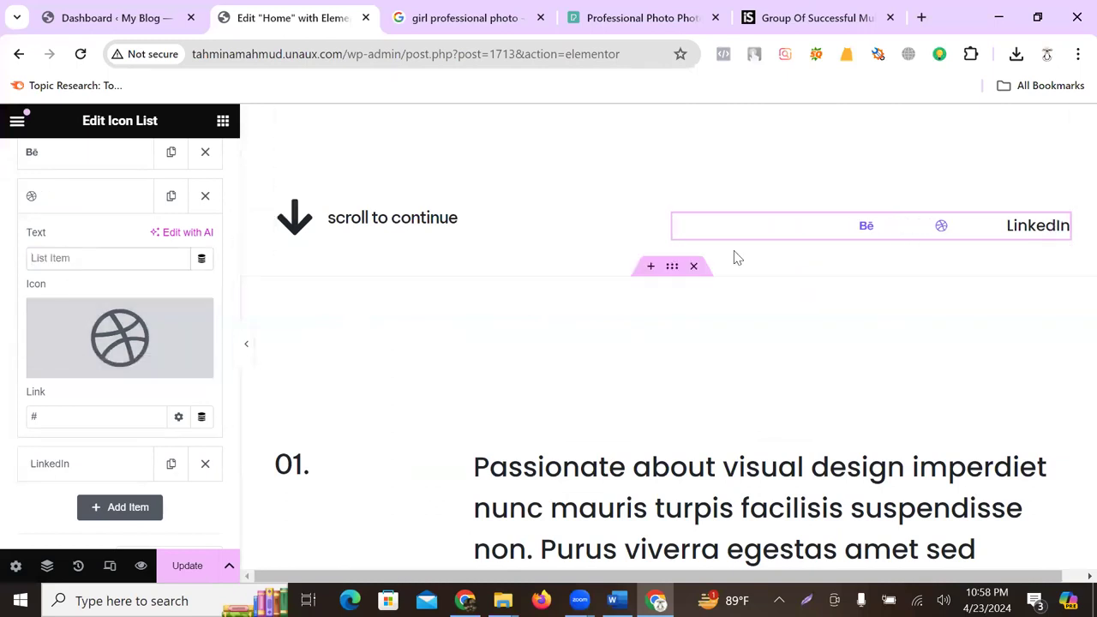
scroll(86, 343, down, 2)
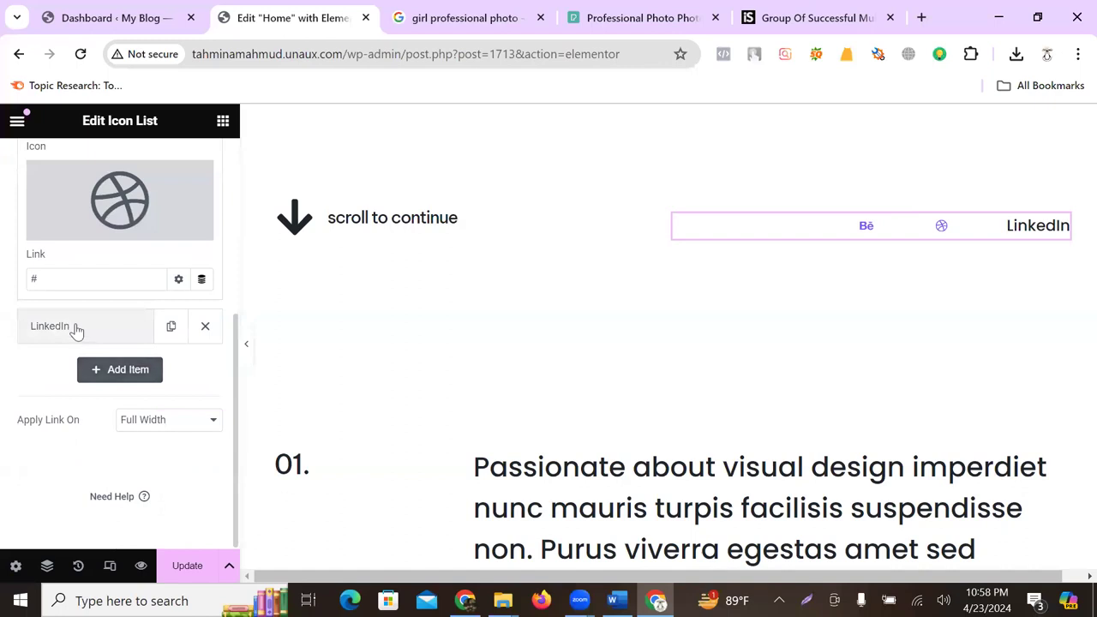
- Turn the LinkedIn item into a round Facebook icon with no text label
click(76, 326)
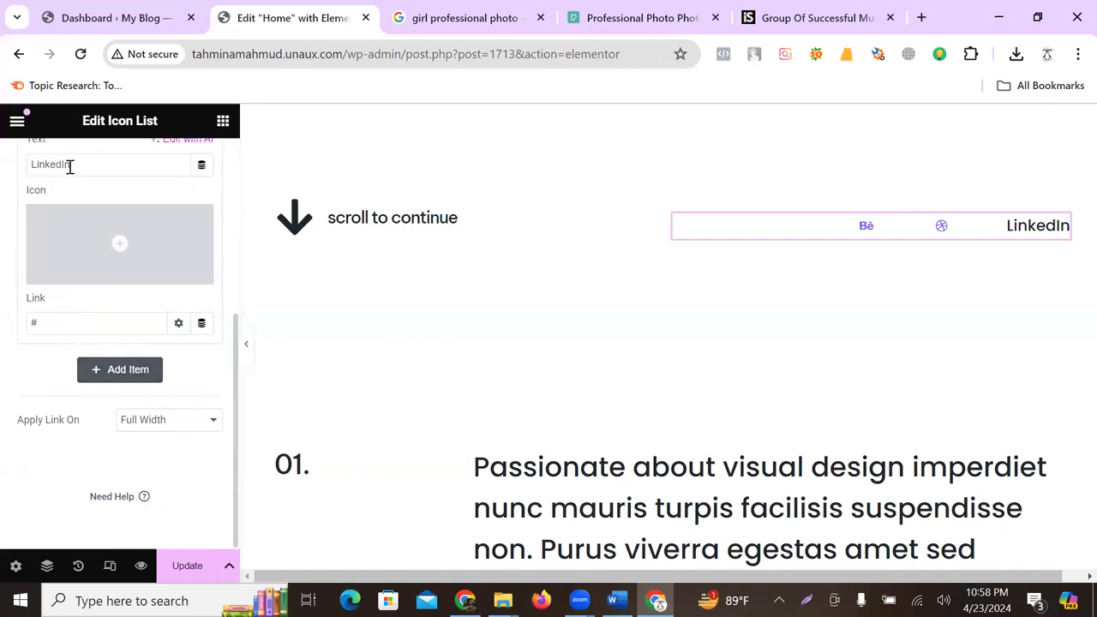
mouse_move(107, 257)
click(71, 271)
click(451, 178)
text(fac)
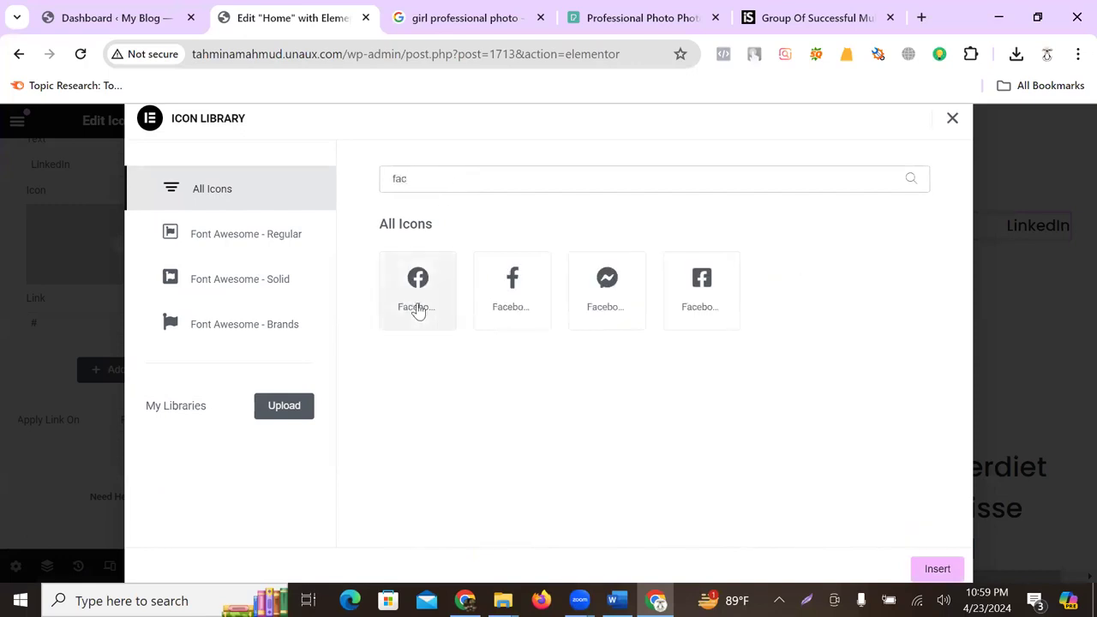
click(418, 291)
click(937, 569)
drag(100, 166, 1, 180)
key(BackSpace)
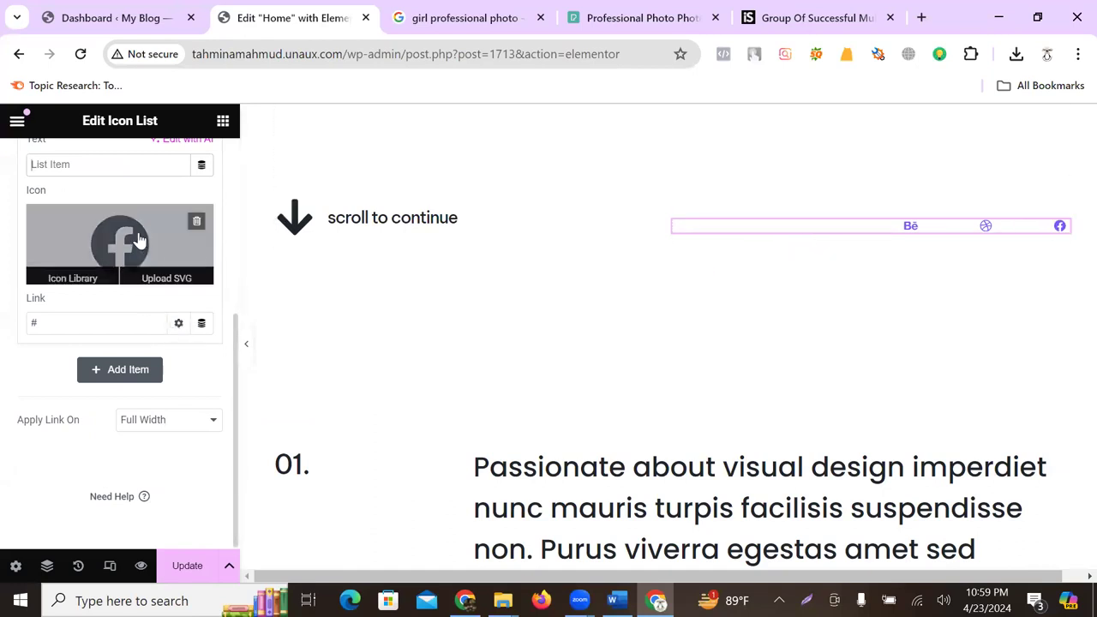
scroll(116, 262, up, 3)
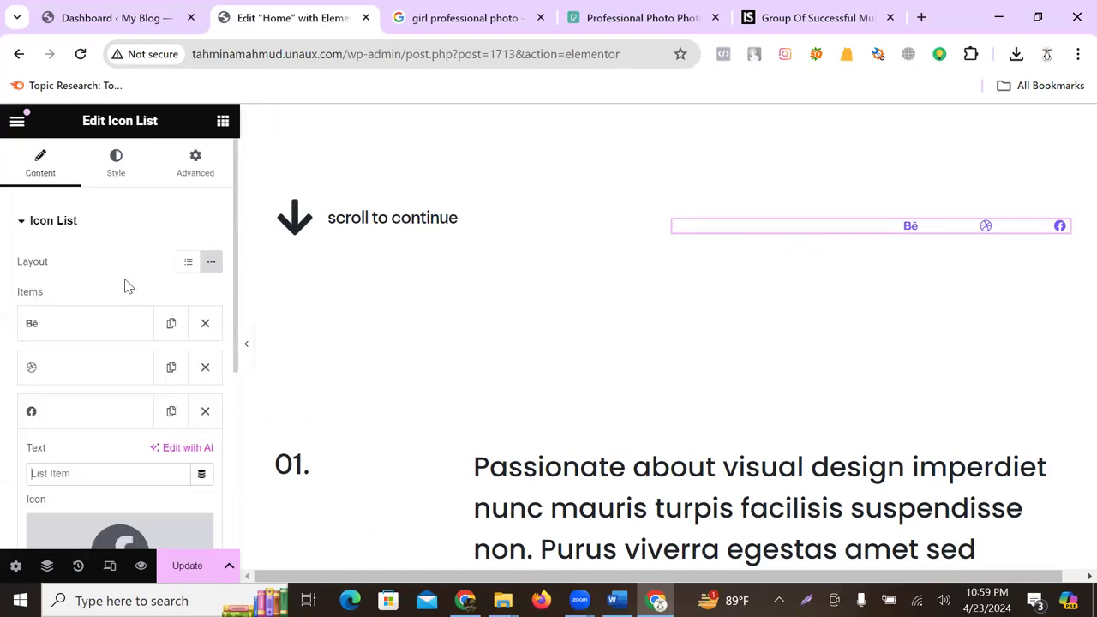
- Adjust the social list spacing, size the icons to 50 px, and add a 30 px gap
click(116, 168)
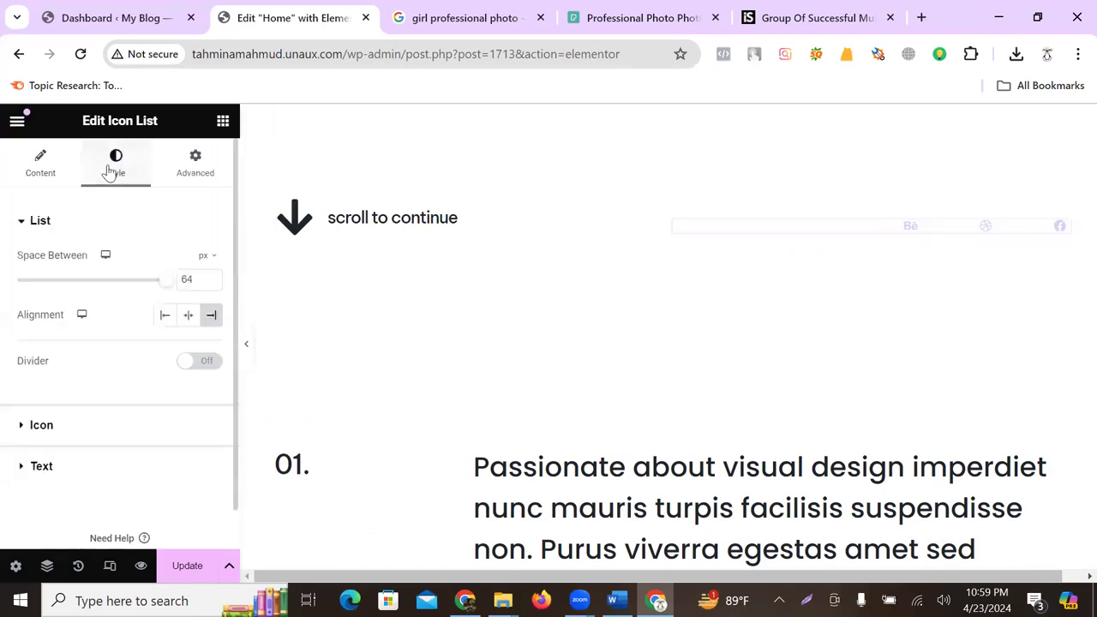
click(186, 284)
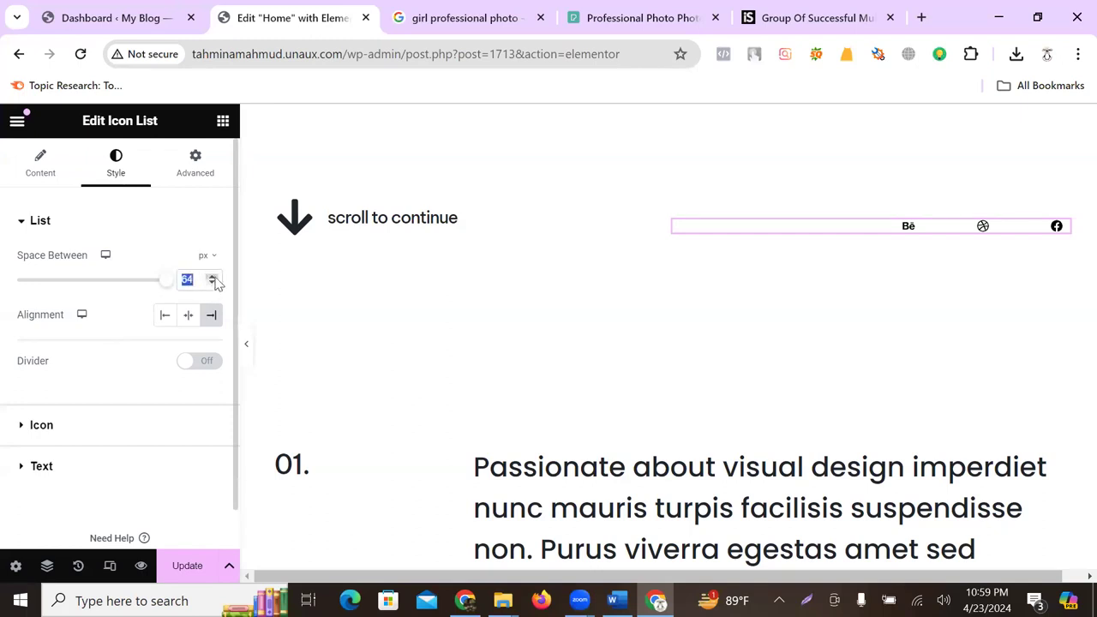
mouse_move(206, 257)
drag(166, 280, 243, 284)
click(19, 425)
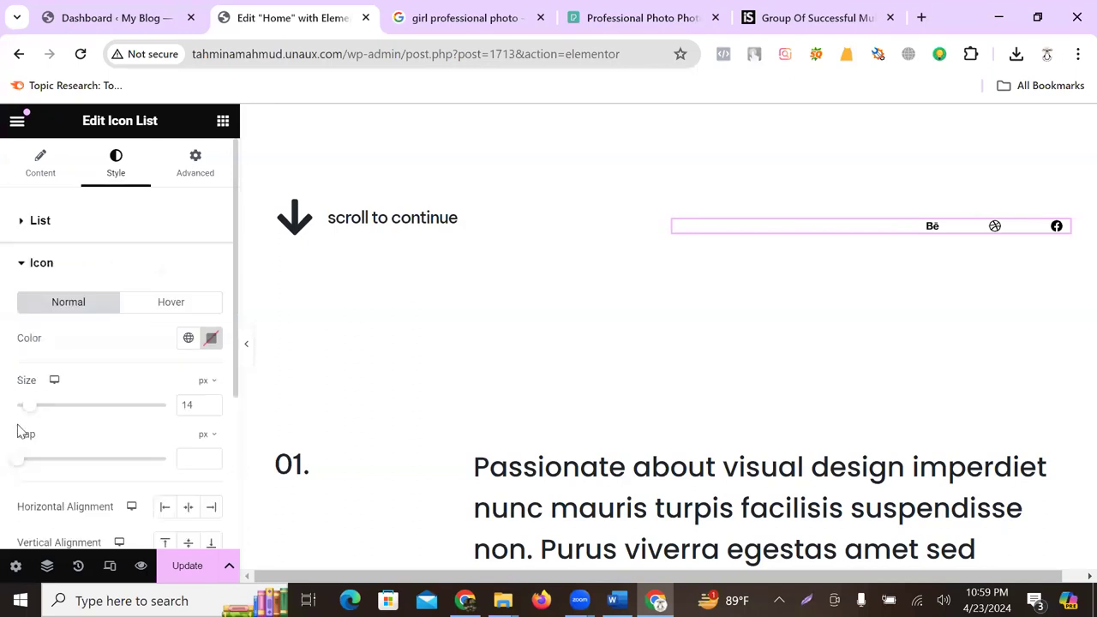
drag(25, 408, 83, 417)
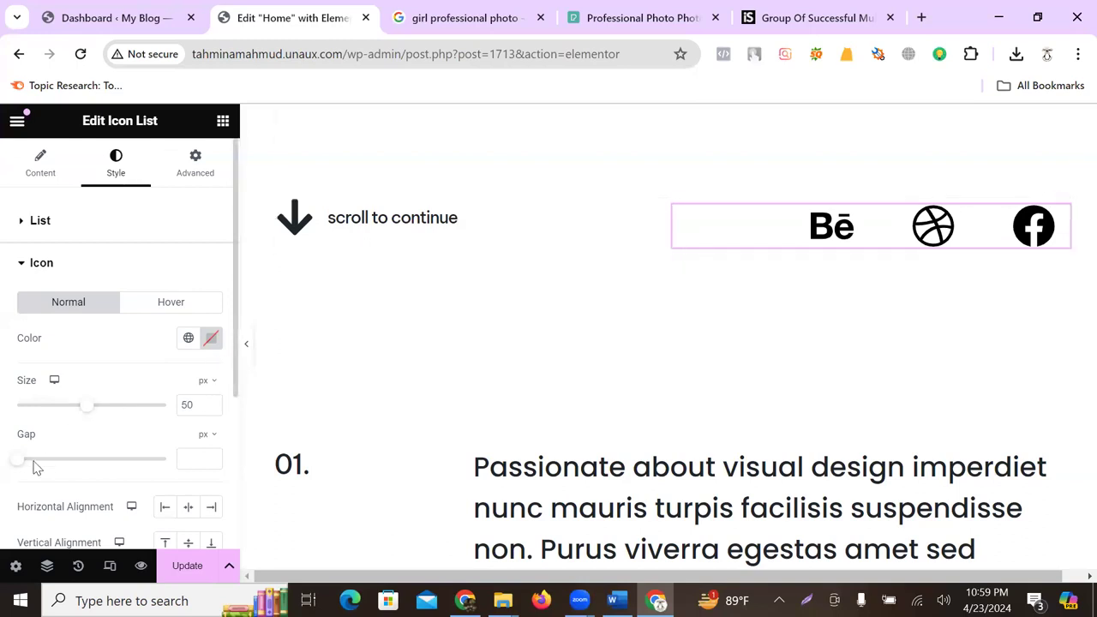
drag(14, 464, 105, 459)
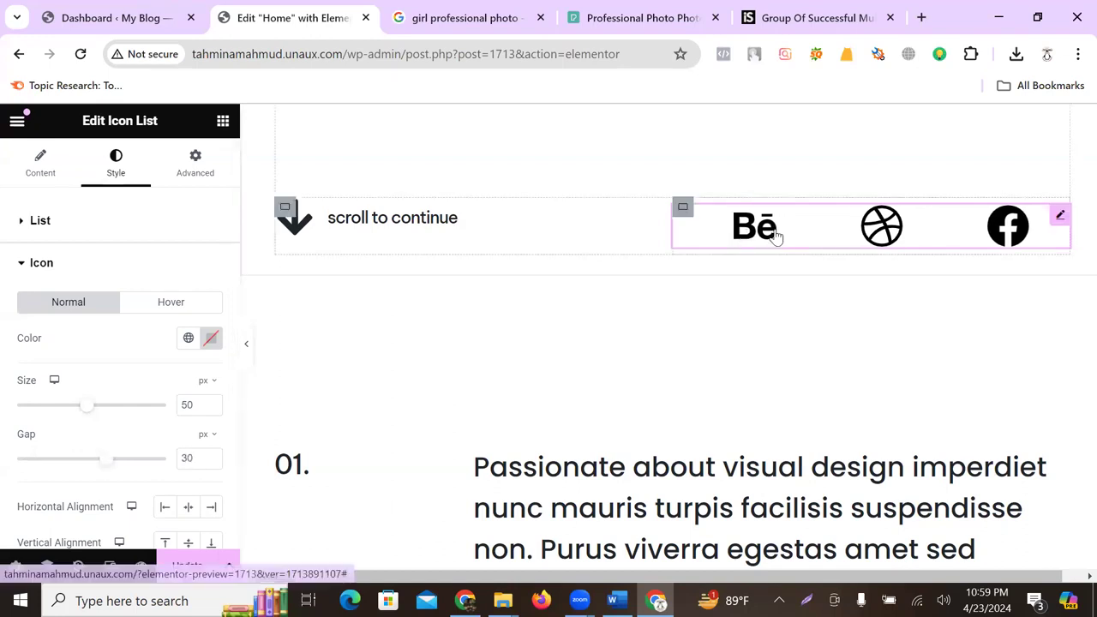
- Tint the social icons a muted red-brown
scroll(88, 312, down, 2)
scroll(91, 311, up, 2)
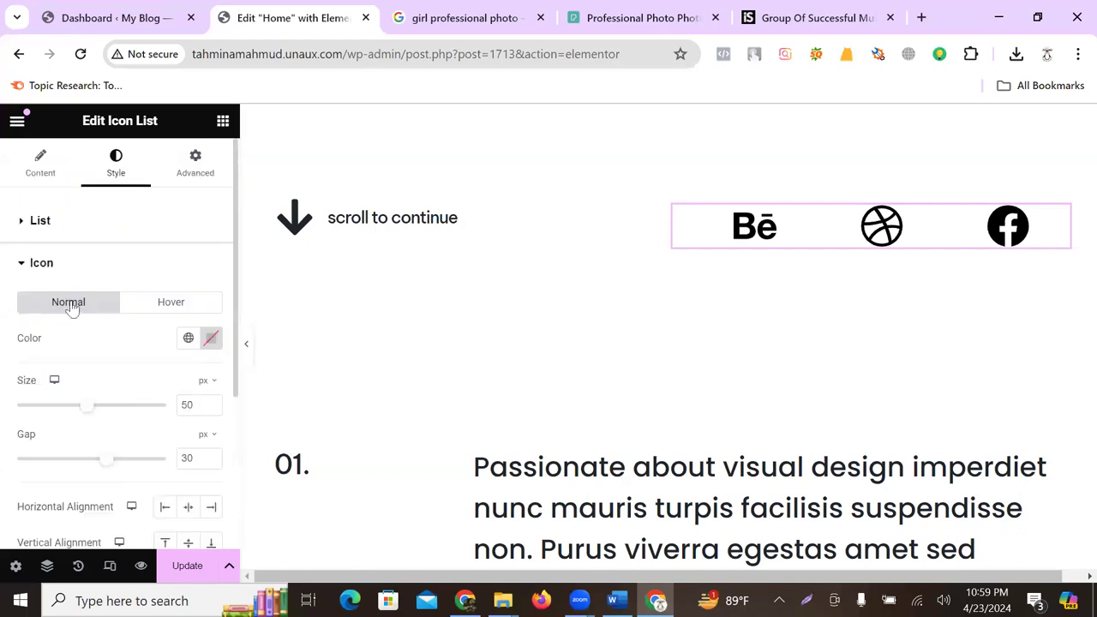
click(7, 256)
click(19, 262)
click(211, 338)
drag(295, 343, 285, 320)
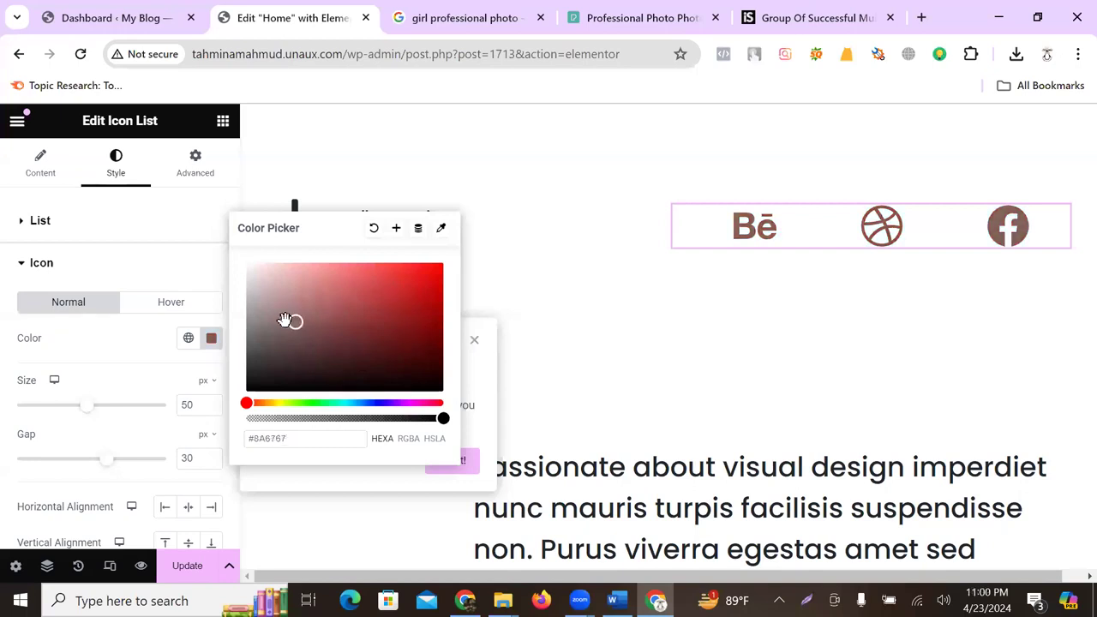
click(98, 351)
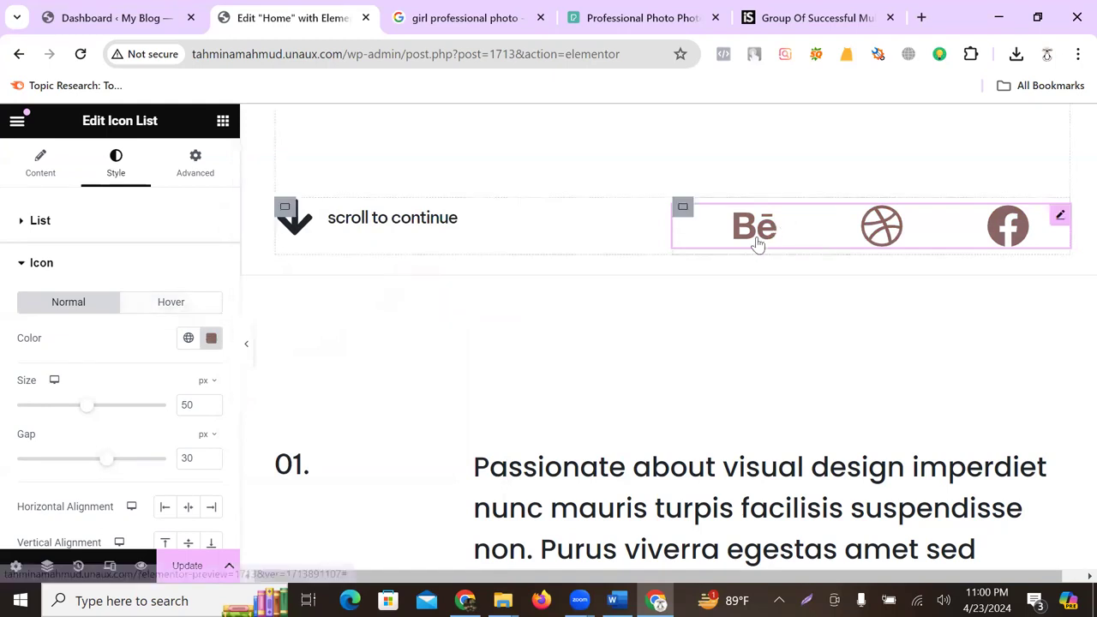
- Make the social icons turn green #7FA956 on hover
click(194, 305)
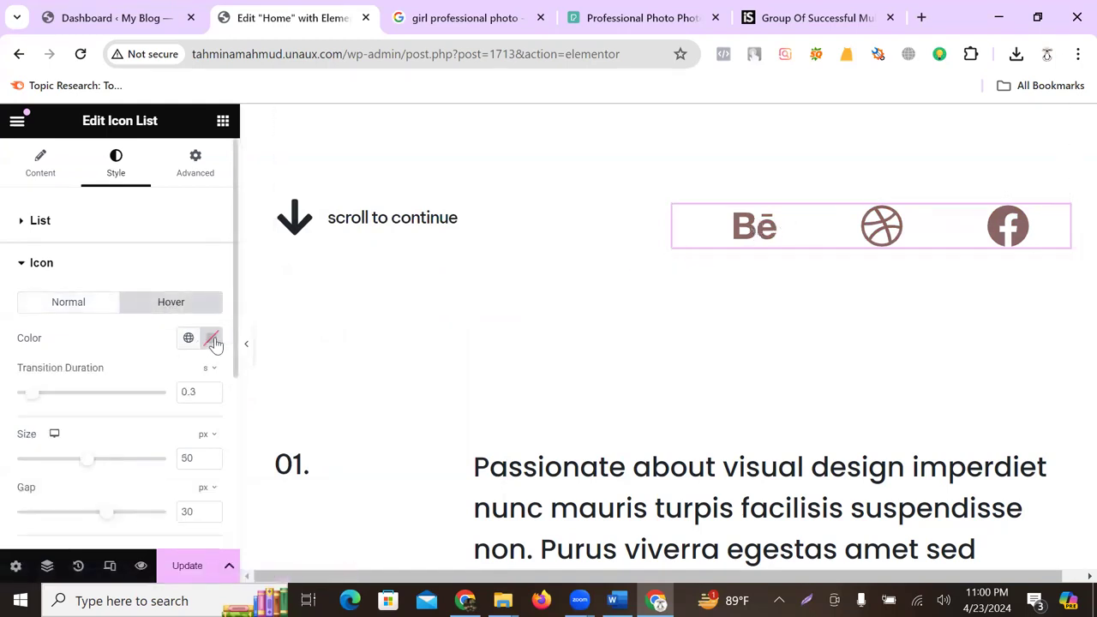
click(212, 338)
drag(246, 405, 295, 404)
click(343, 306)
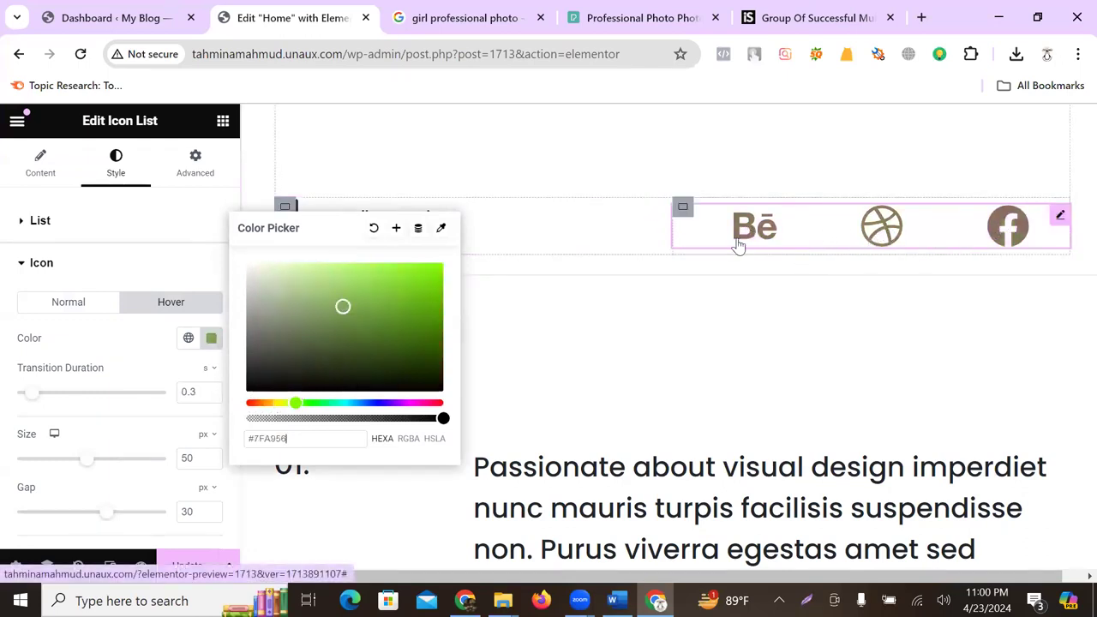
click(147, 275)
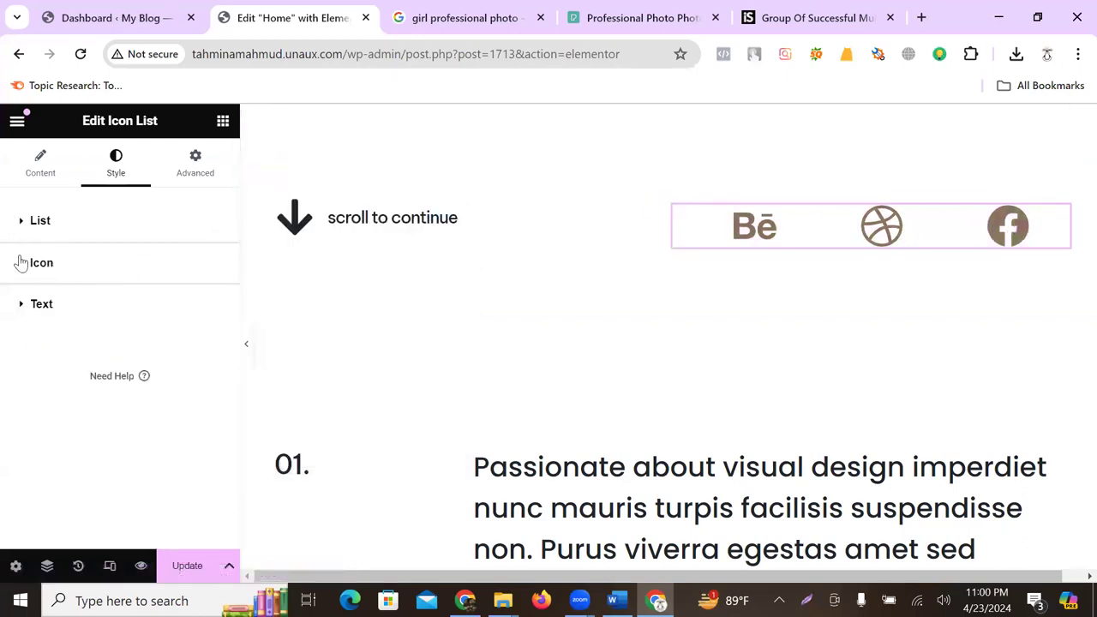
click(23, 305)
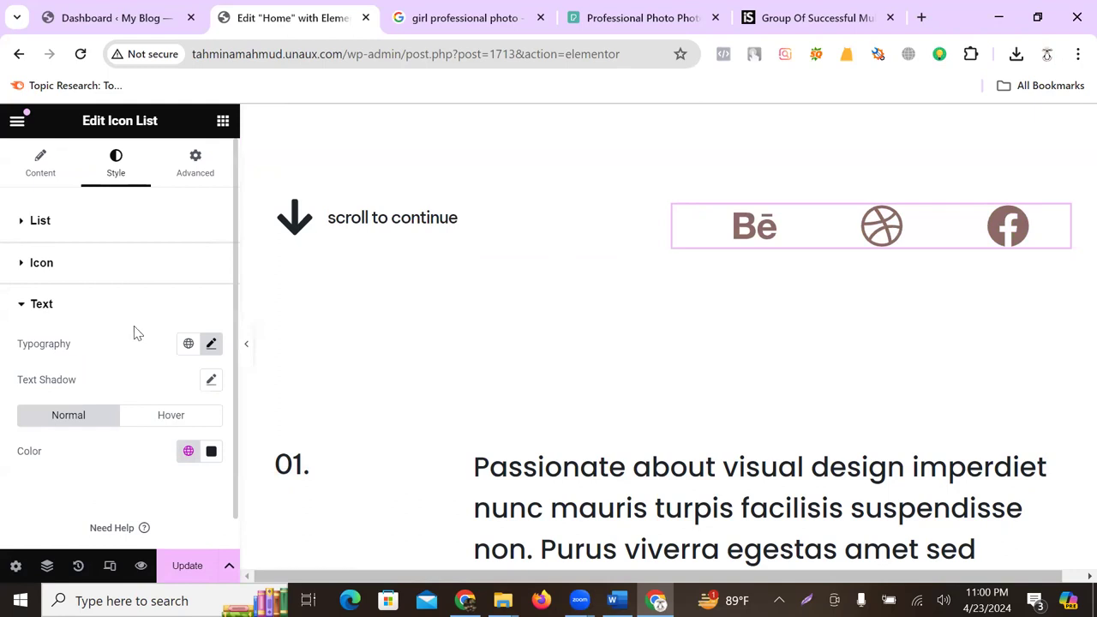
click(23, 305)
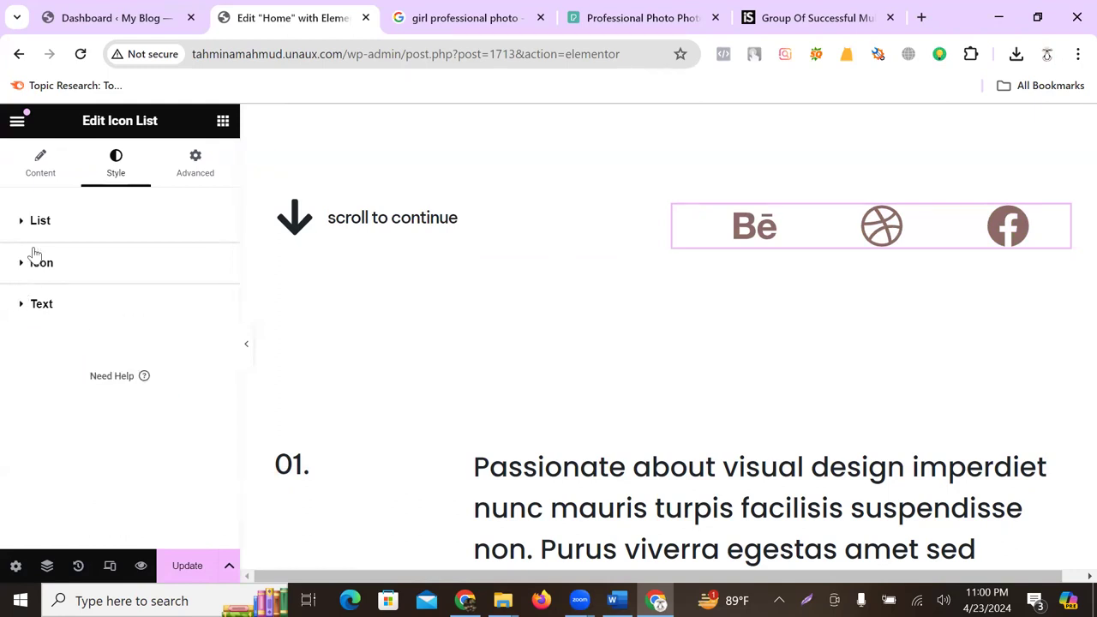
- Select the 'Passionate about visual design' heading in the 01. section
scroll(784, 216, up, 1)
scroll(784, 216, up, 3)
scroll(781, 215, down, 6)
scroll(581, 302, down, 3)
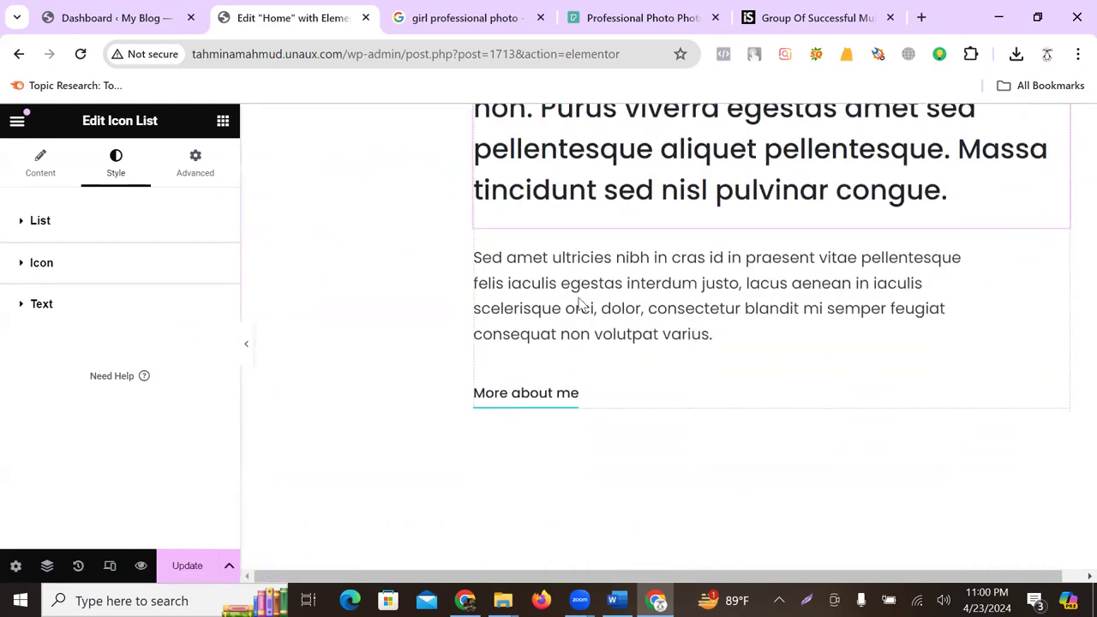
scroll(581, 302, down, 3)
scroll(600, 306, up, 6)
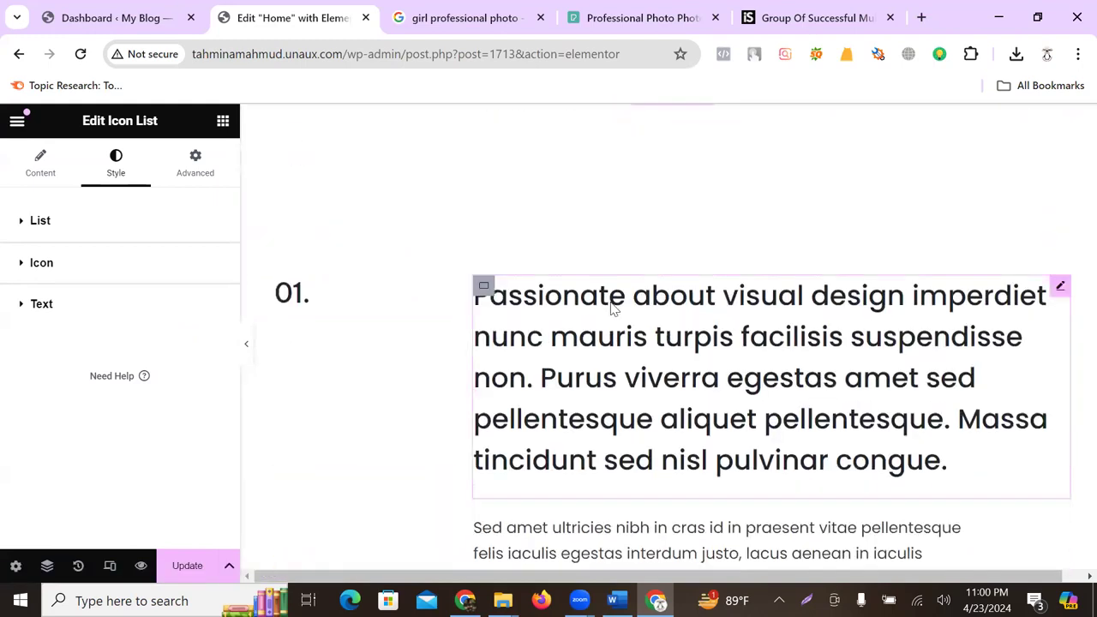
click(499, 335)
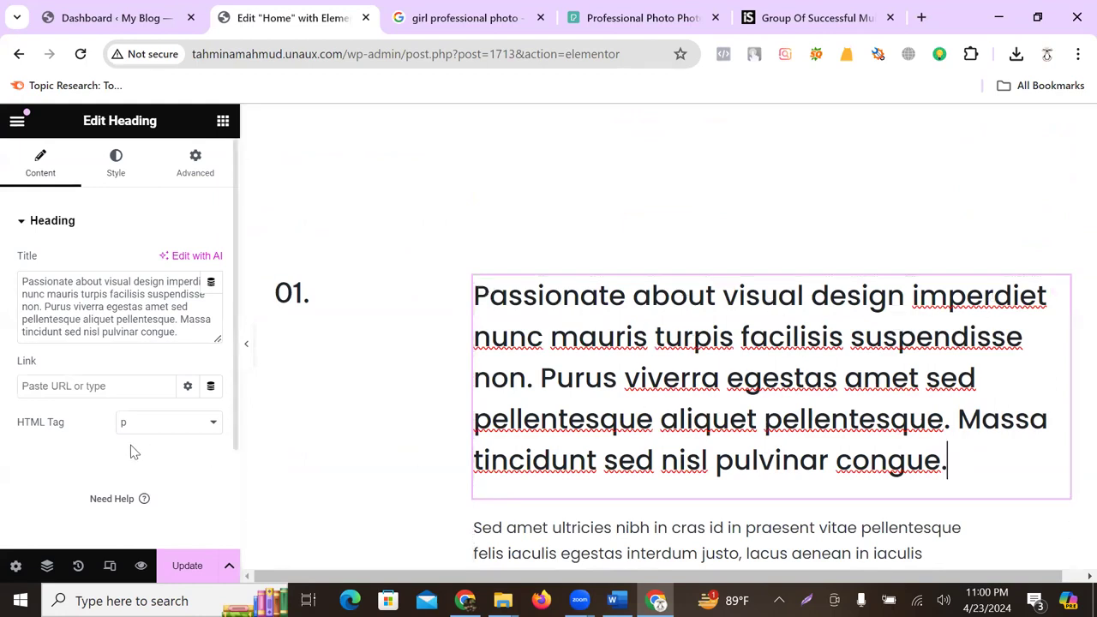
- Undo the accidental intro heading move and reselect the heading
drag(956, 457, 622, 430)
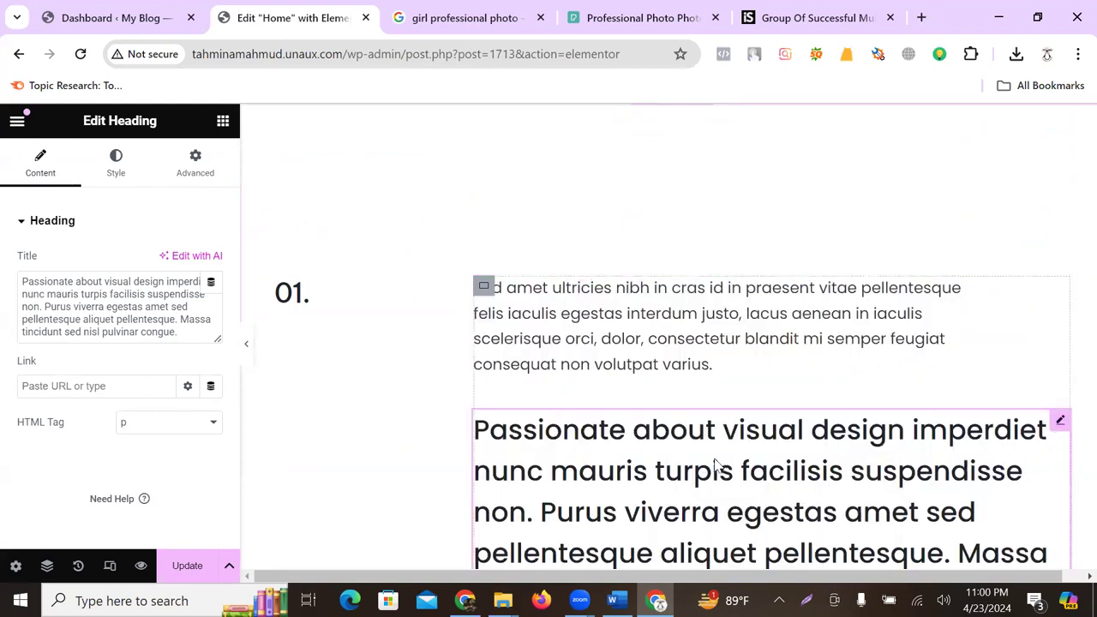
key(ctrl+z)
key(ctrl+z)
scroll(727, 362, up, 3)
click(731, 365)
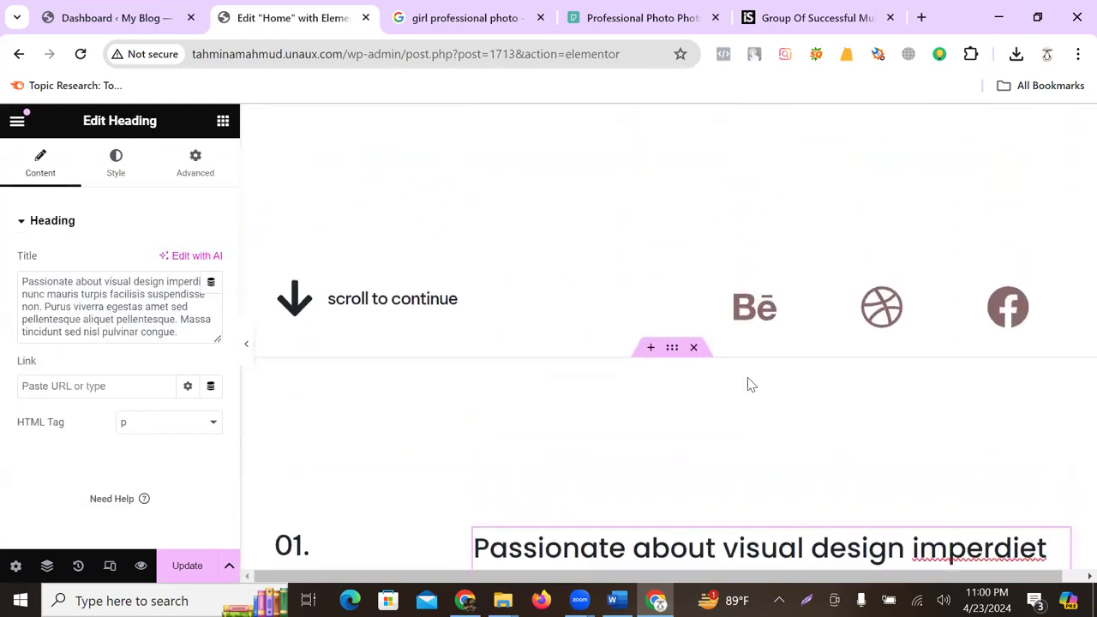
scroll(747, 385, down, 2)
- Replace the heading with a self-introduction as a Professional Digital Marketer Based In Bangladesh
click(141, 308)
drag(179, 332, 17, 277)
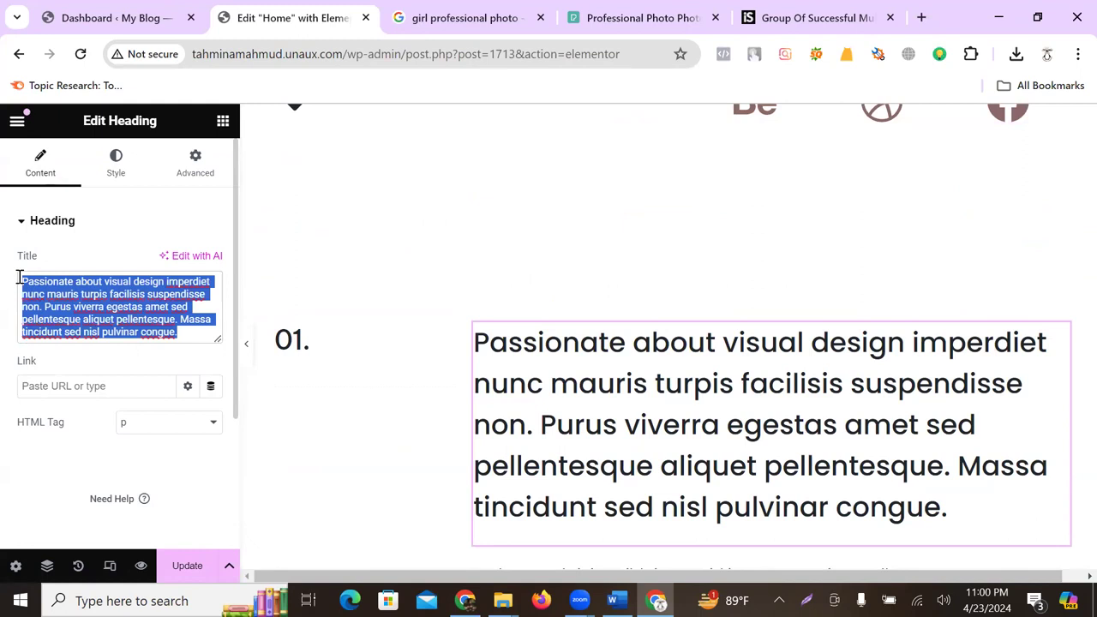
text(Hello)
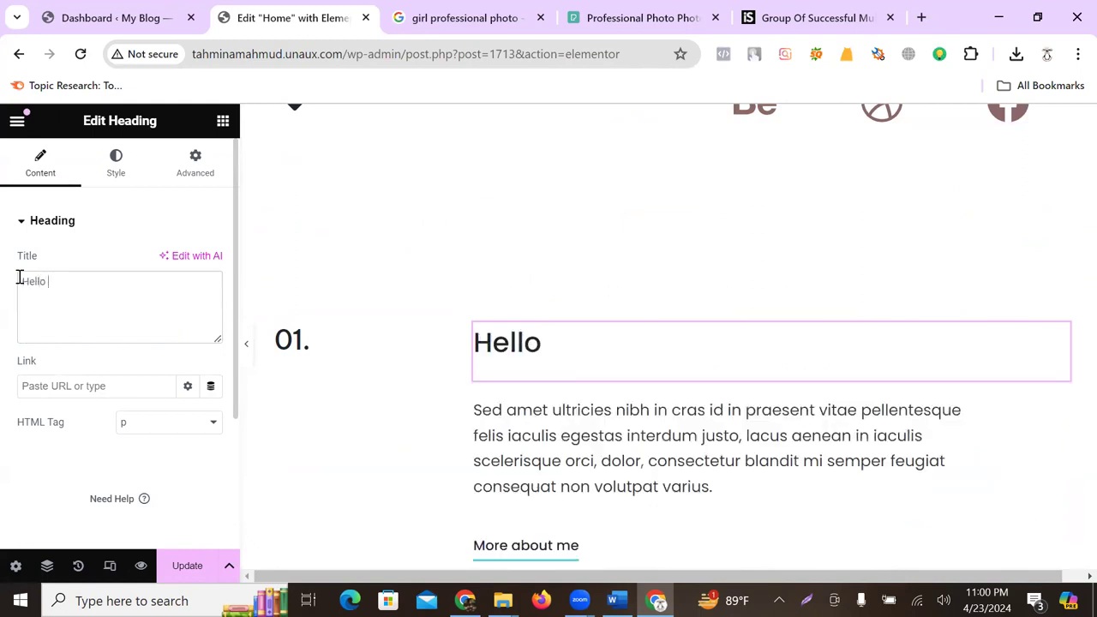
text( ! This Is Tahmina Ma)
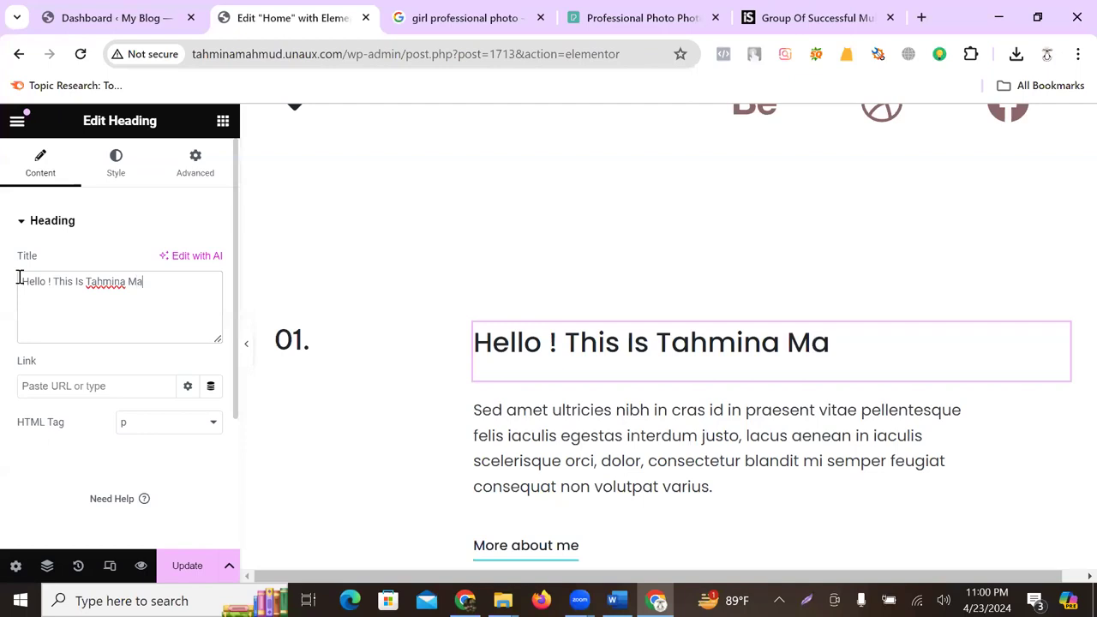
text(hmud )
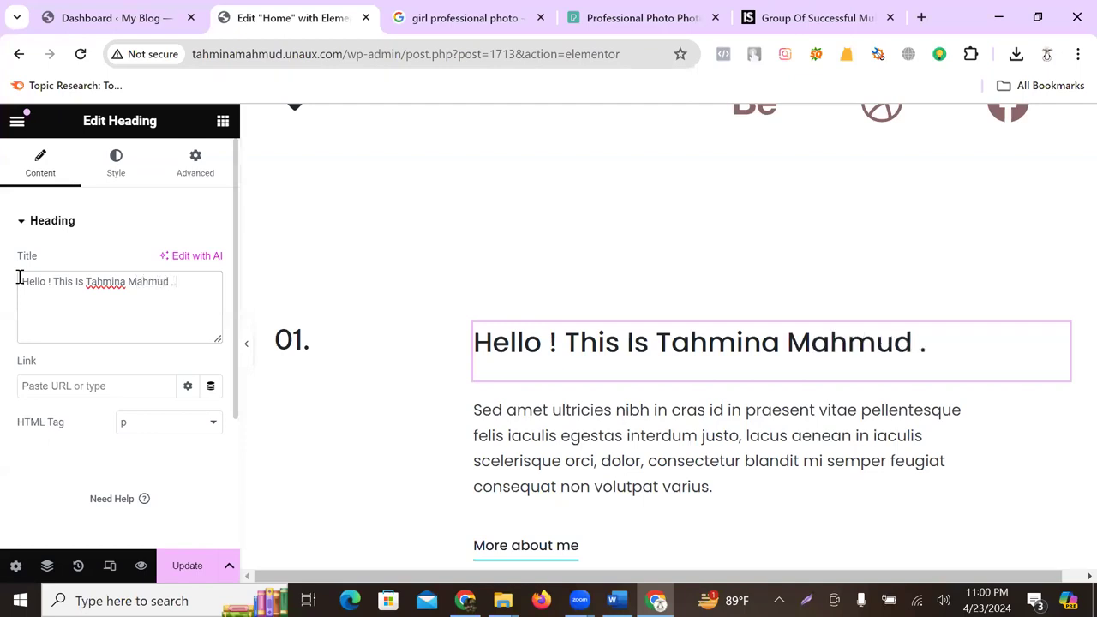
text(. I am Professional)
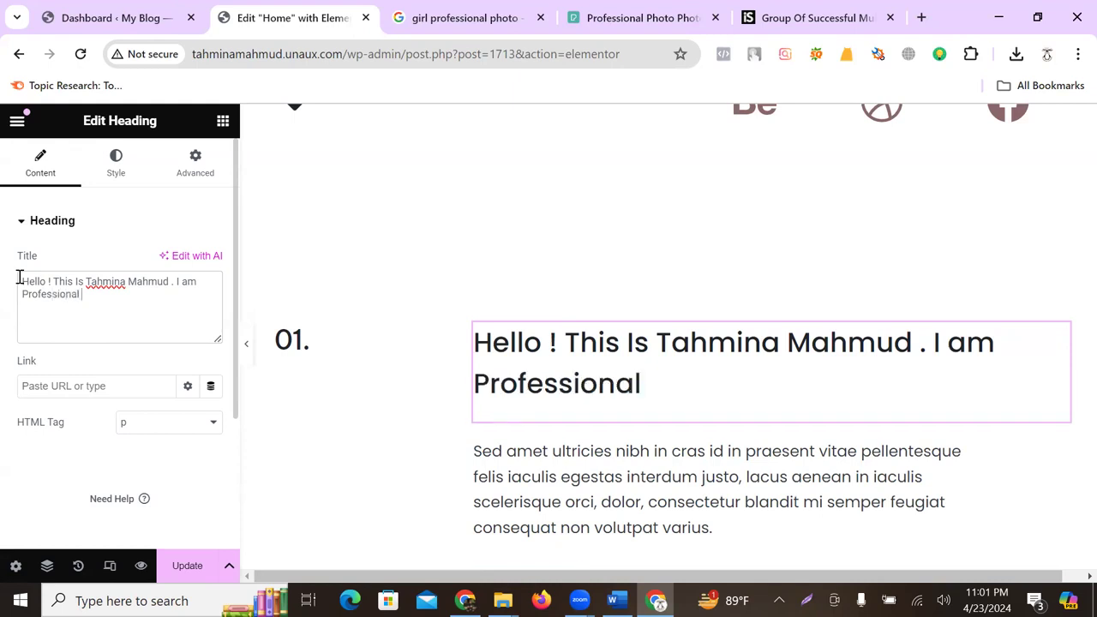
text( Digital M)
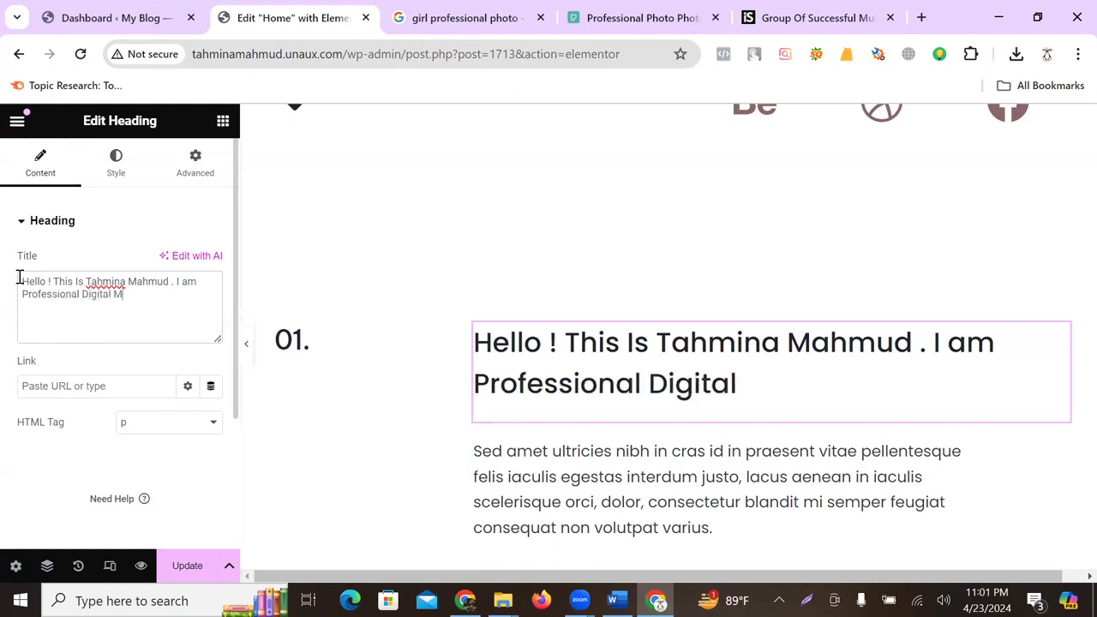
text(arketer Based In Bangla)
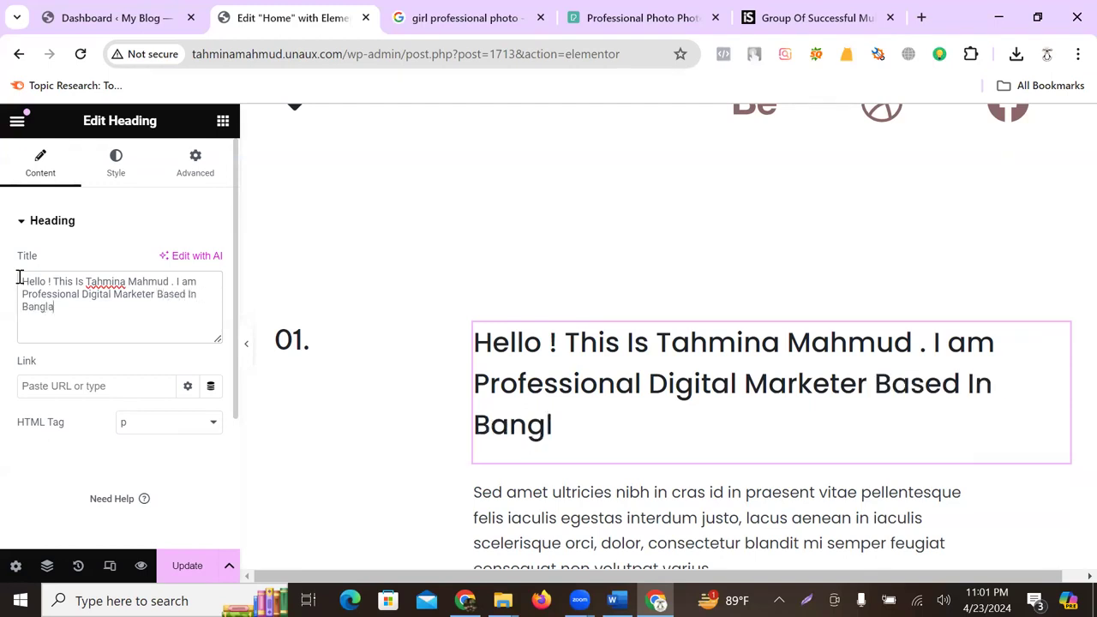
text(desh .)
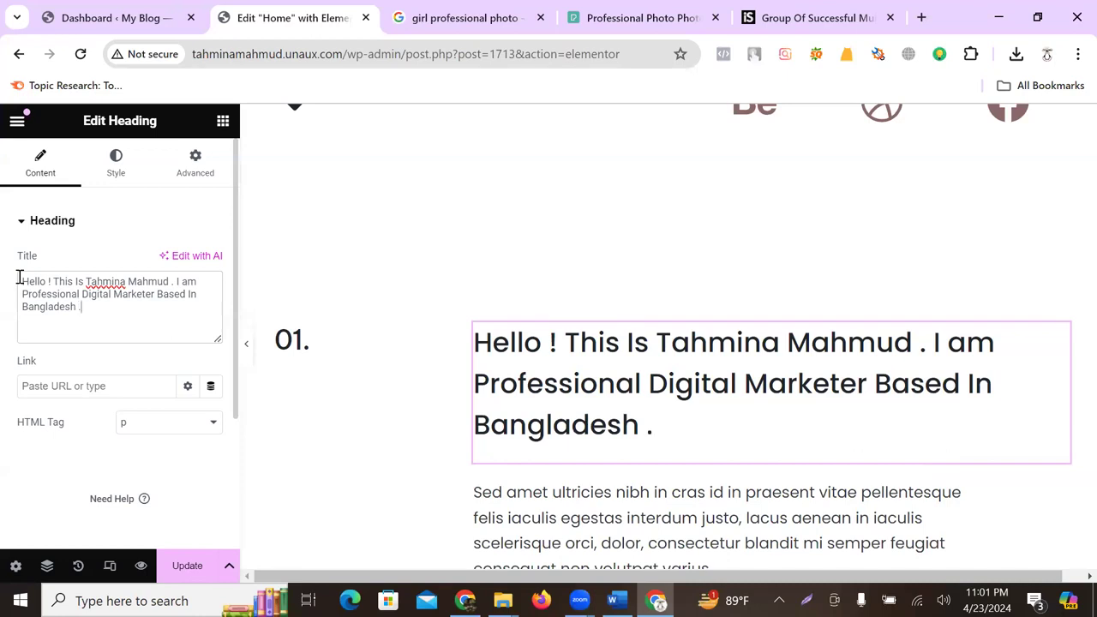
scroll(522, 372, down, 2)
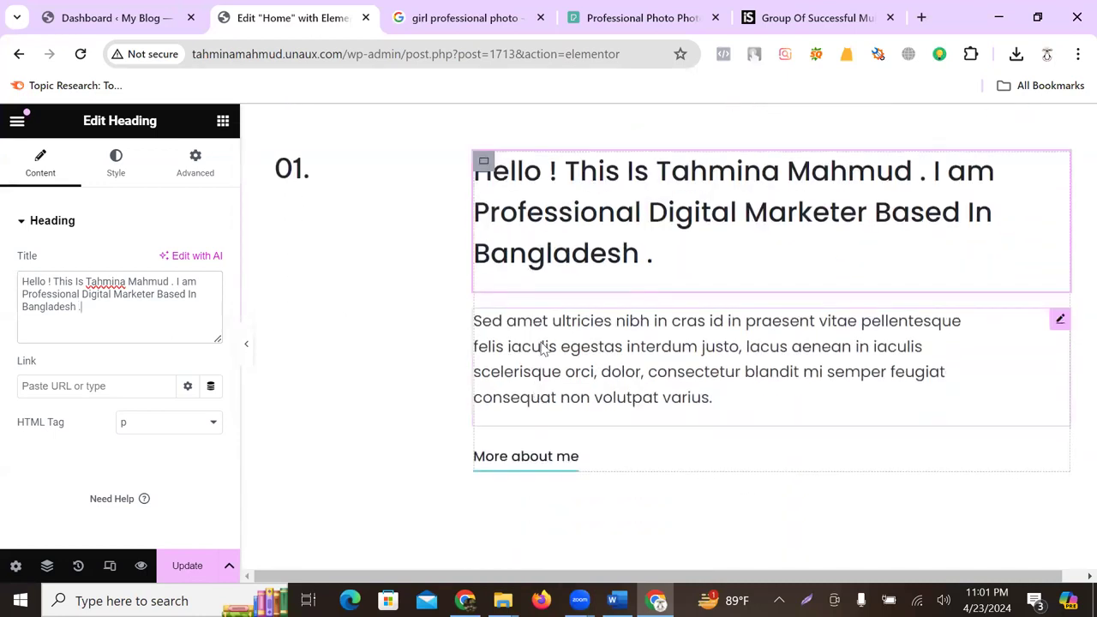
- Replace the Latin placeholder with text about three years in digital marketing, especially Social Media Marketing
click(610, 352)
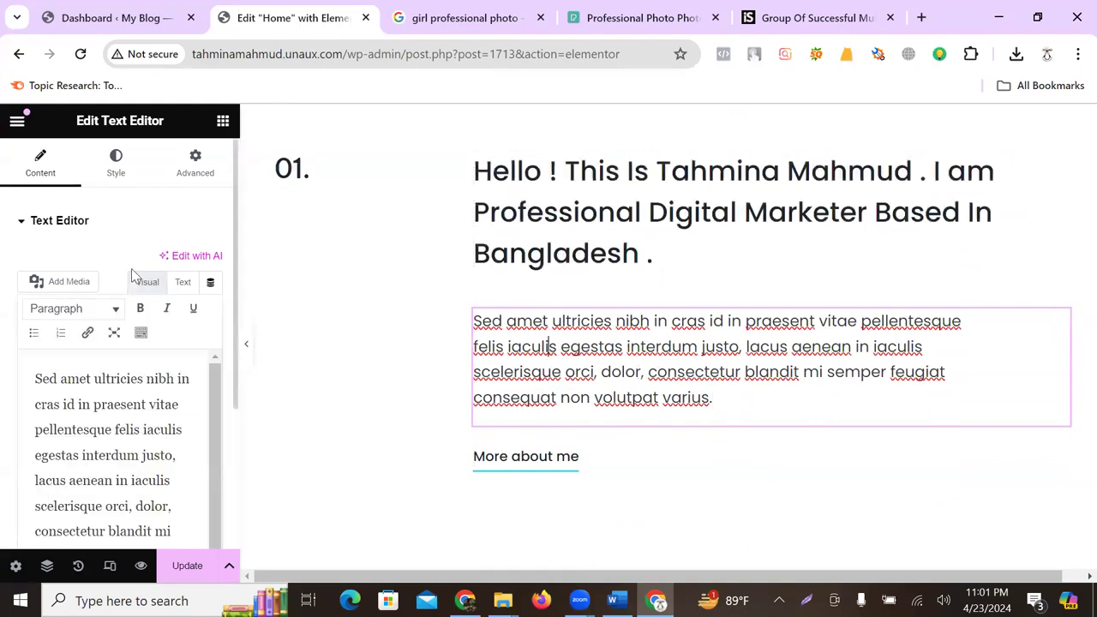
click(112, 421)
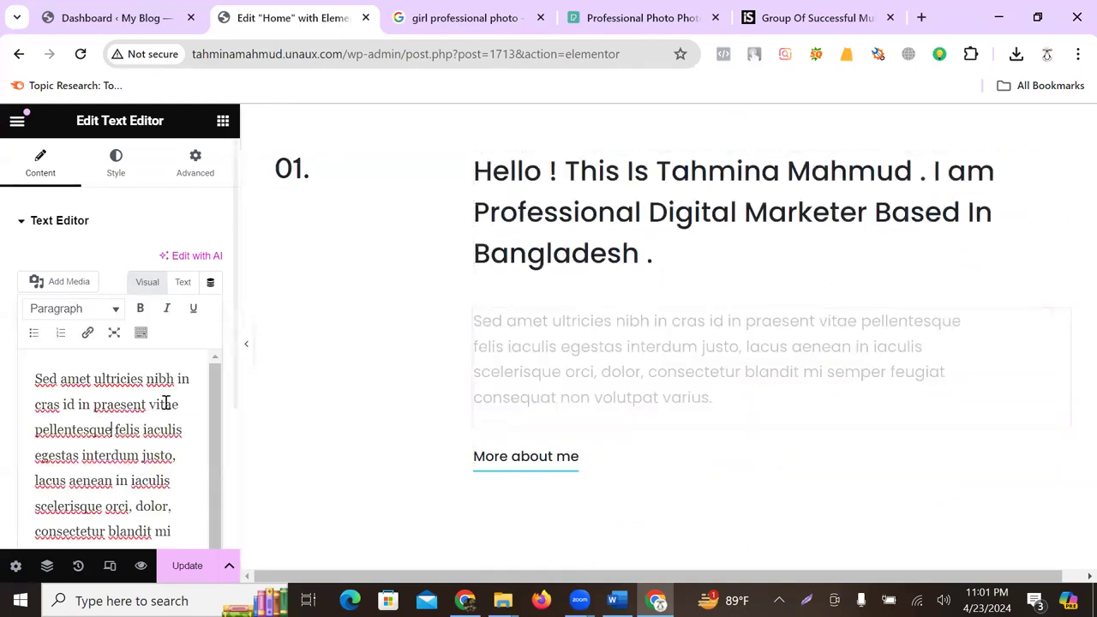
scroll(154, 415, down, 1)
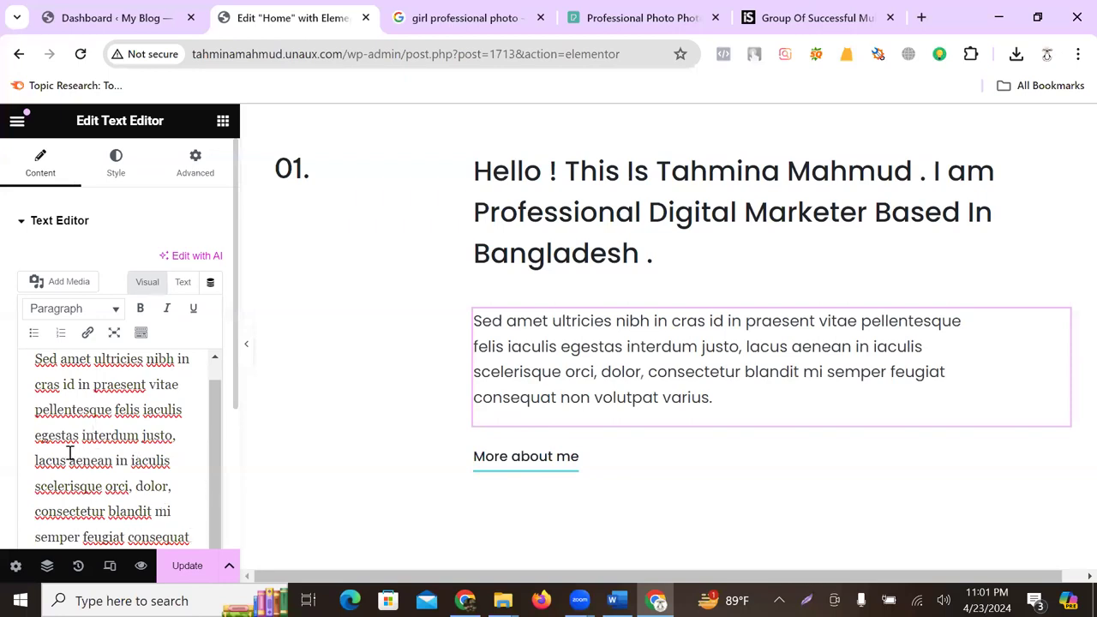
drag(72, 455, 42, 354)
text(S)
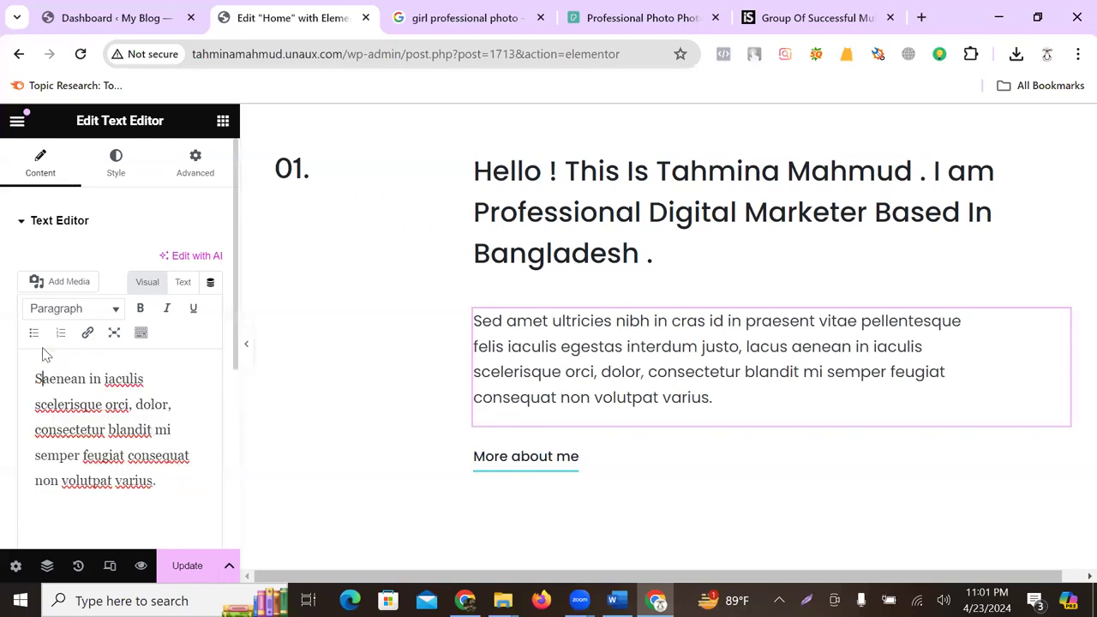
drag(156, 482, 23, 380)
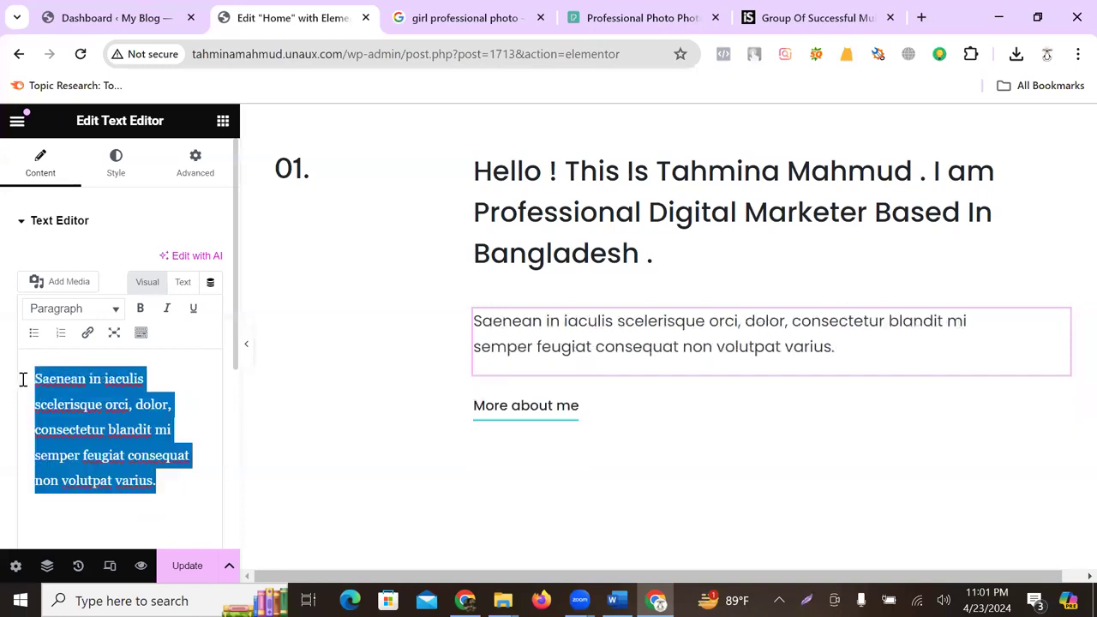
text(I H)
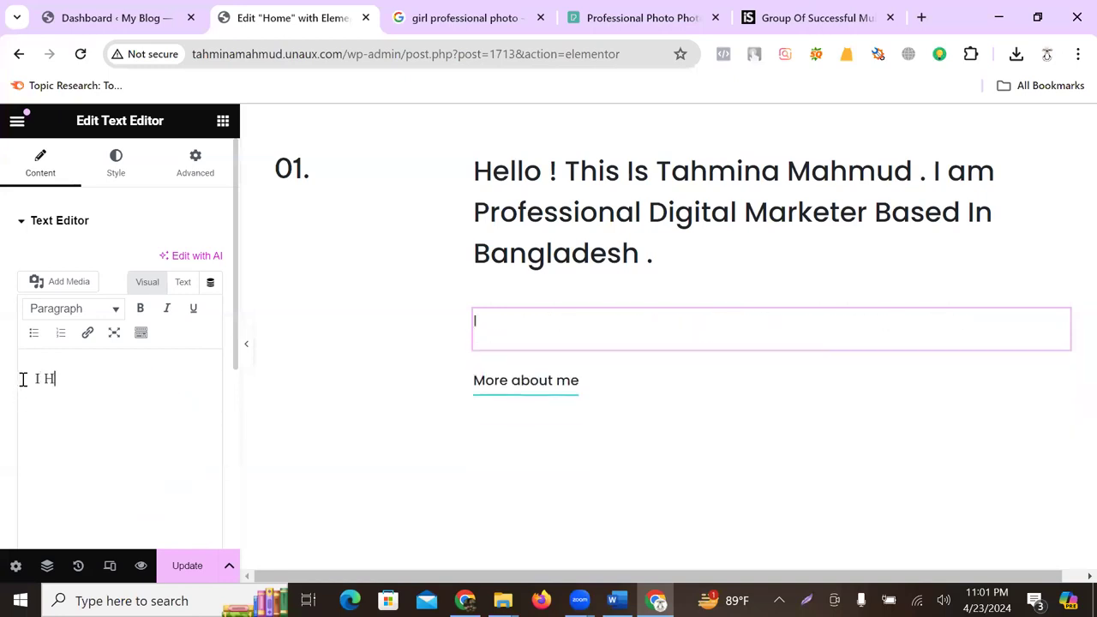
text(ave be)
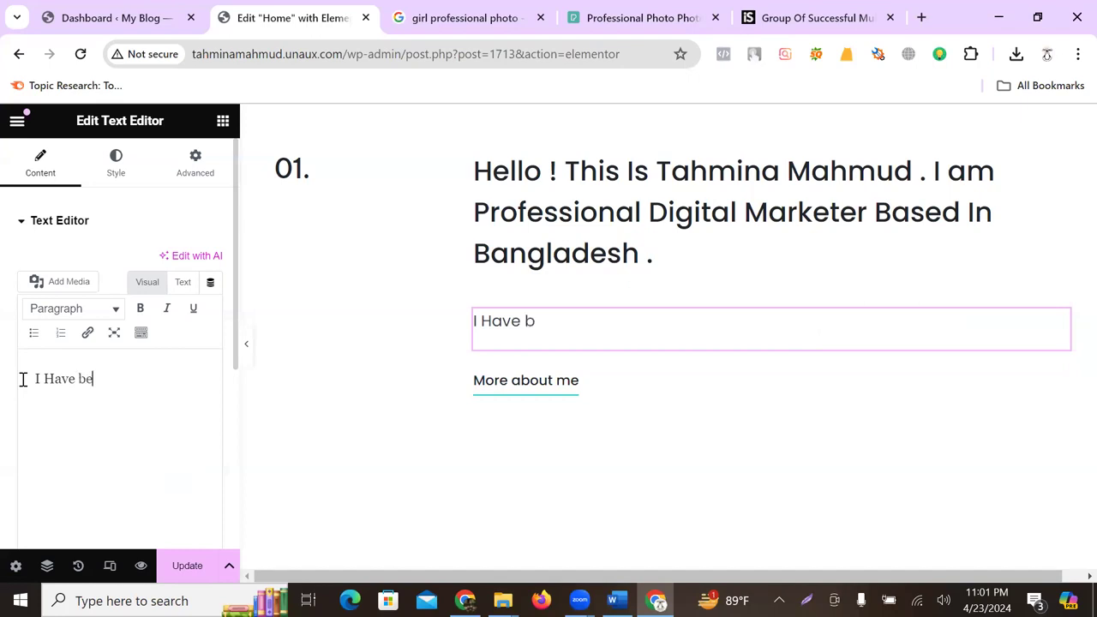
text(en Work)
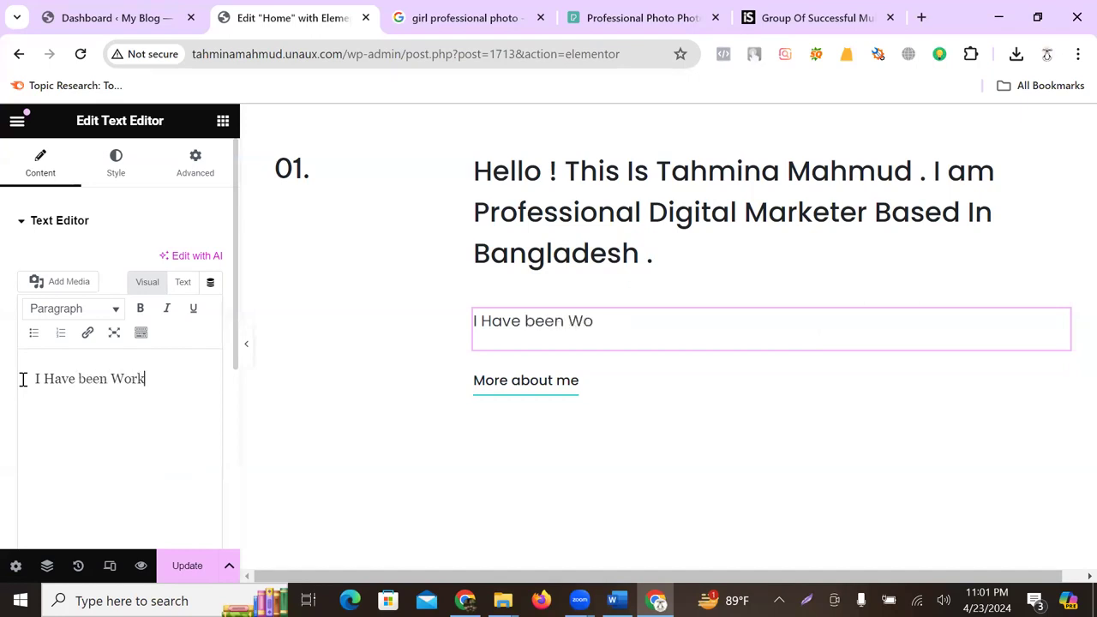
text(ing with )
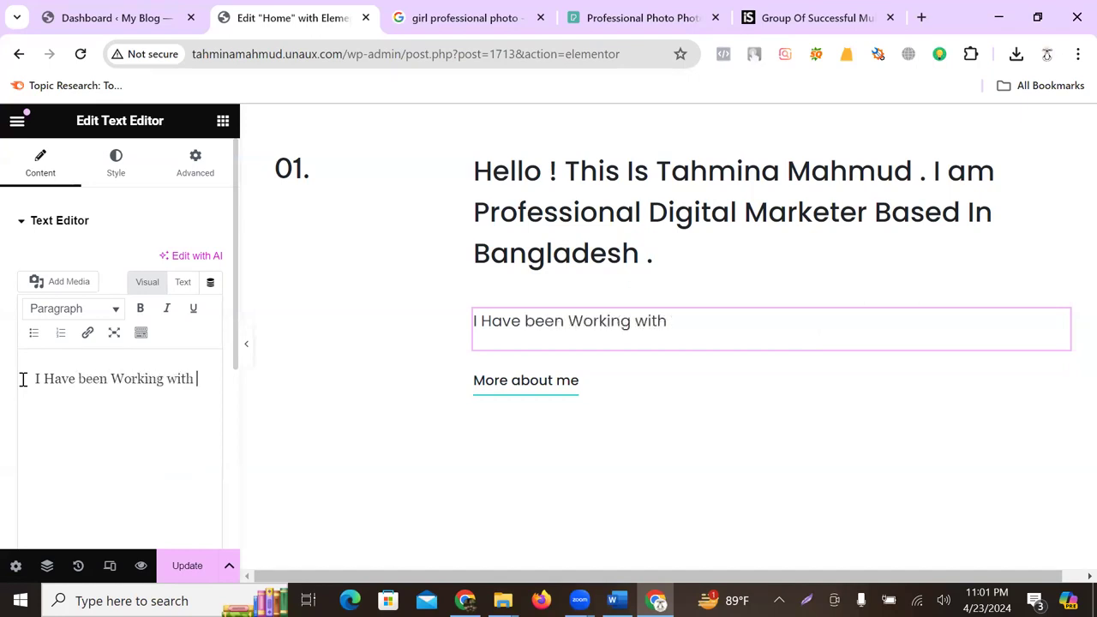
text(Digita)
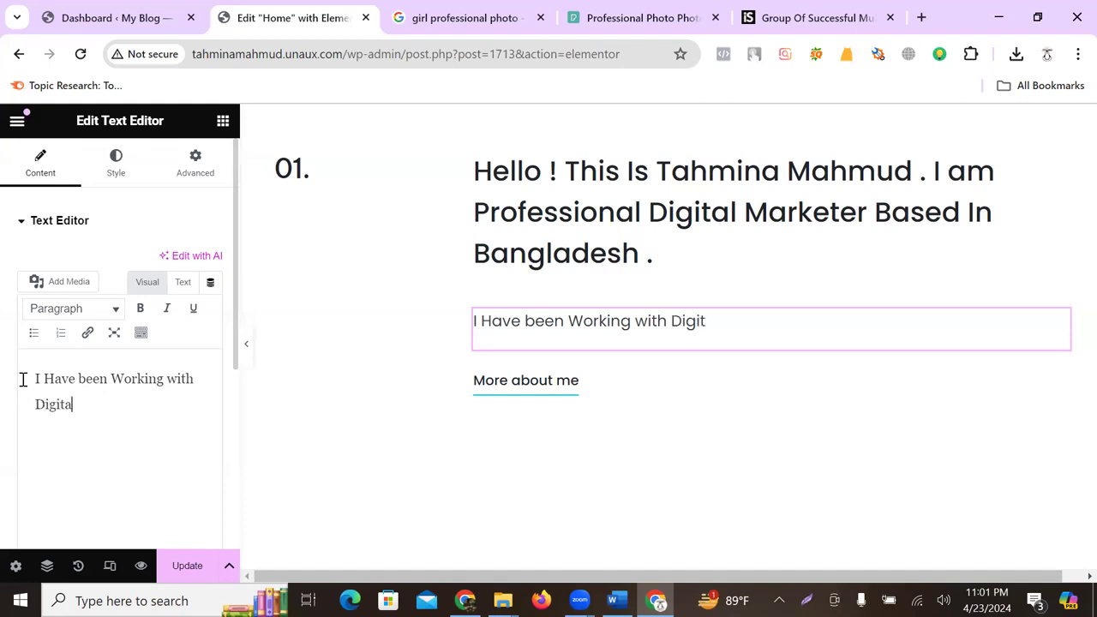
text(l Marketing )
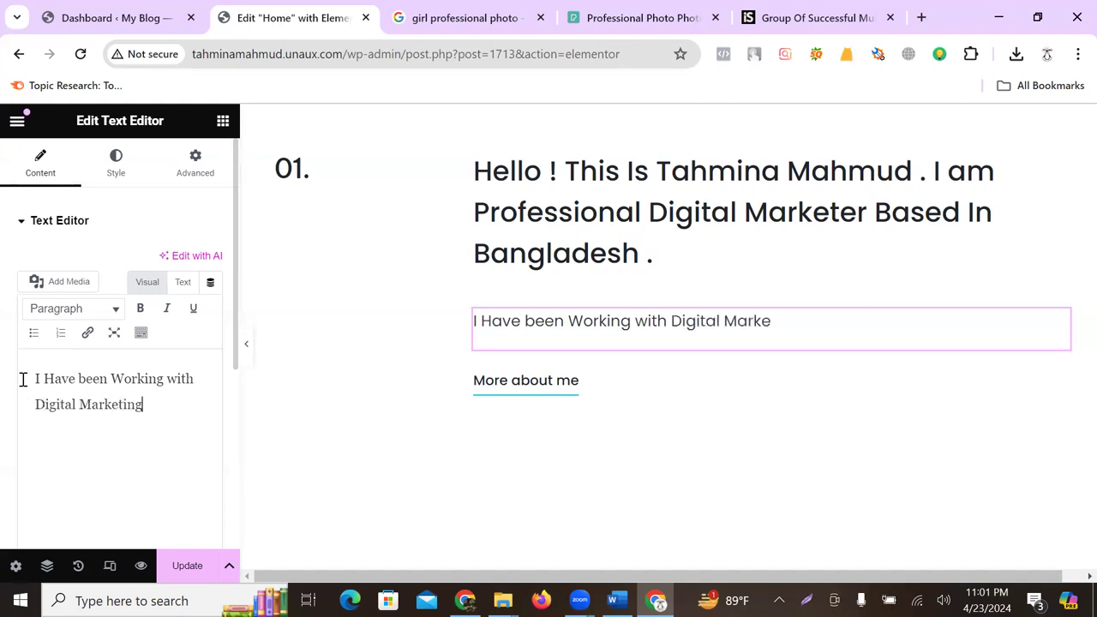
text(for the long three years )
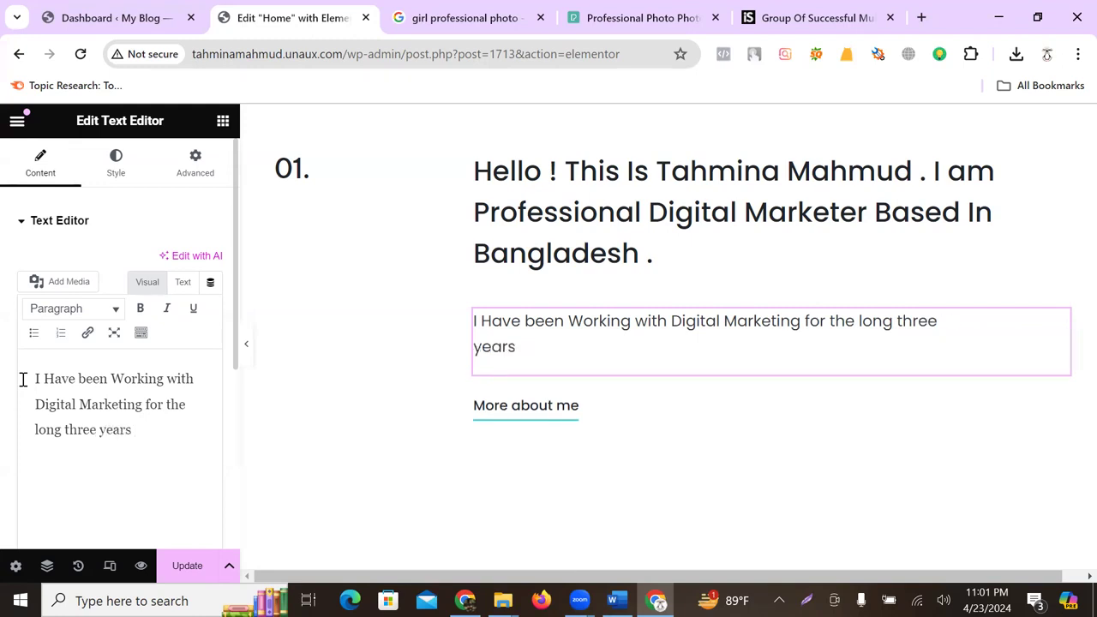
text( with specially)
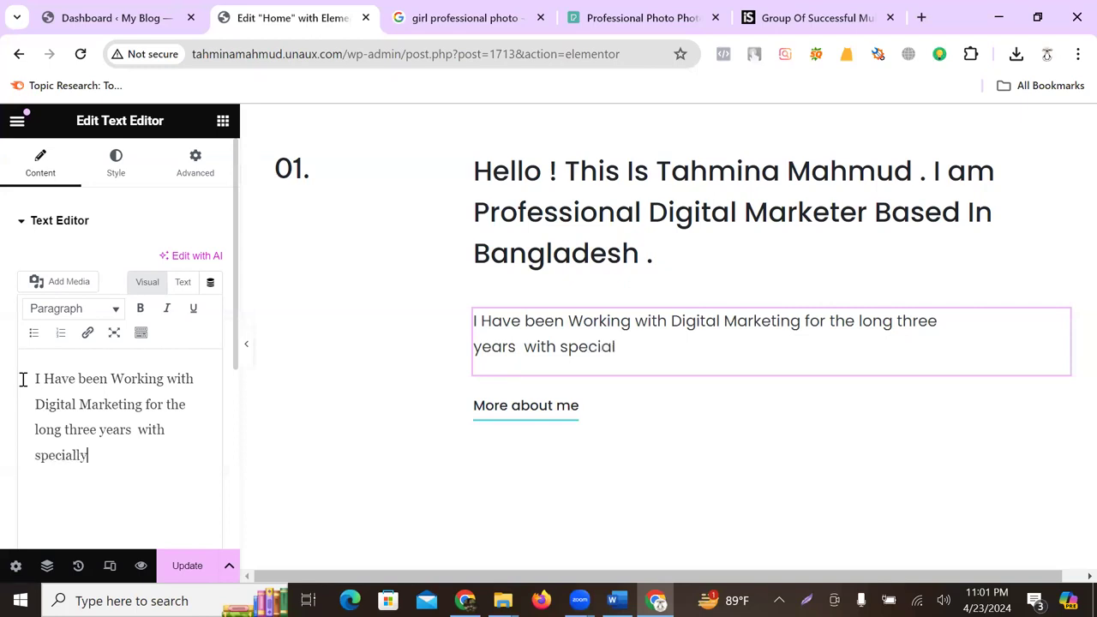
text( in Social )
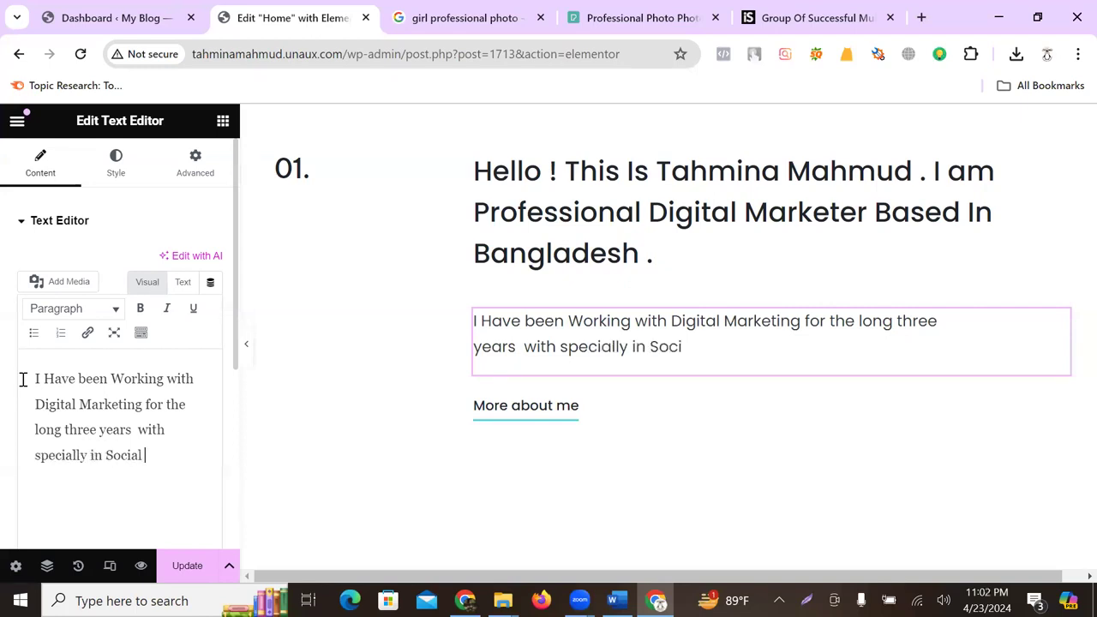
text(Media Marke)
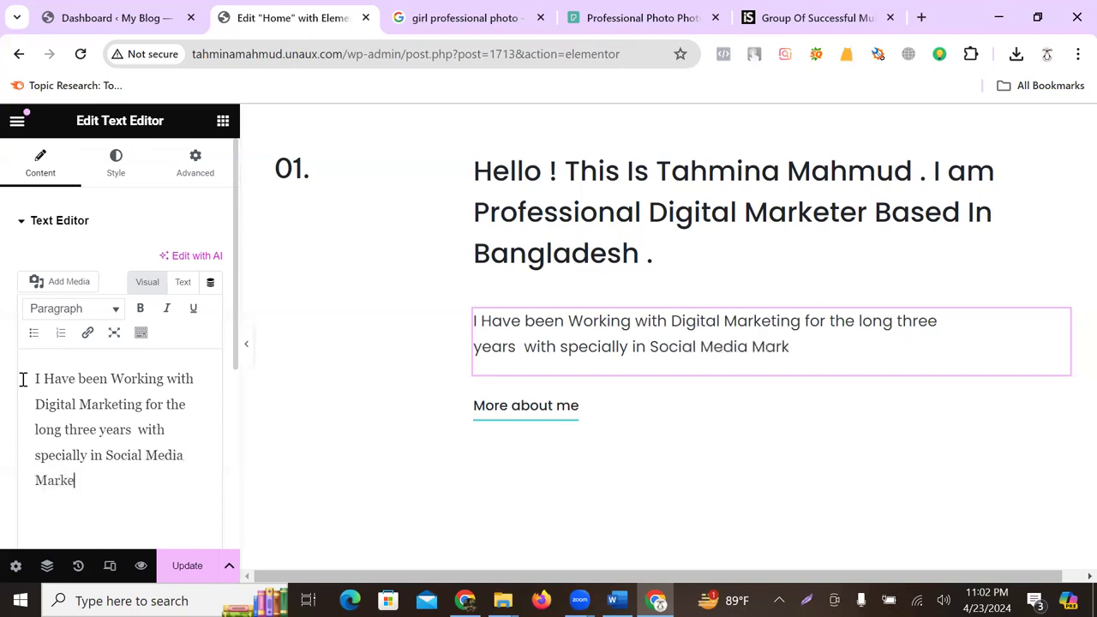
text(ting sector)
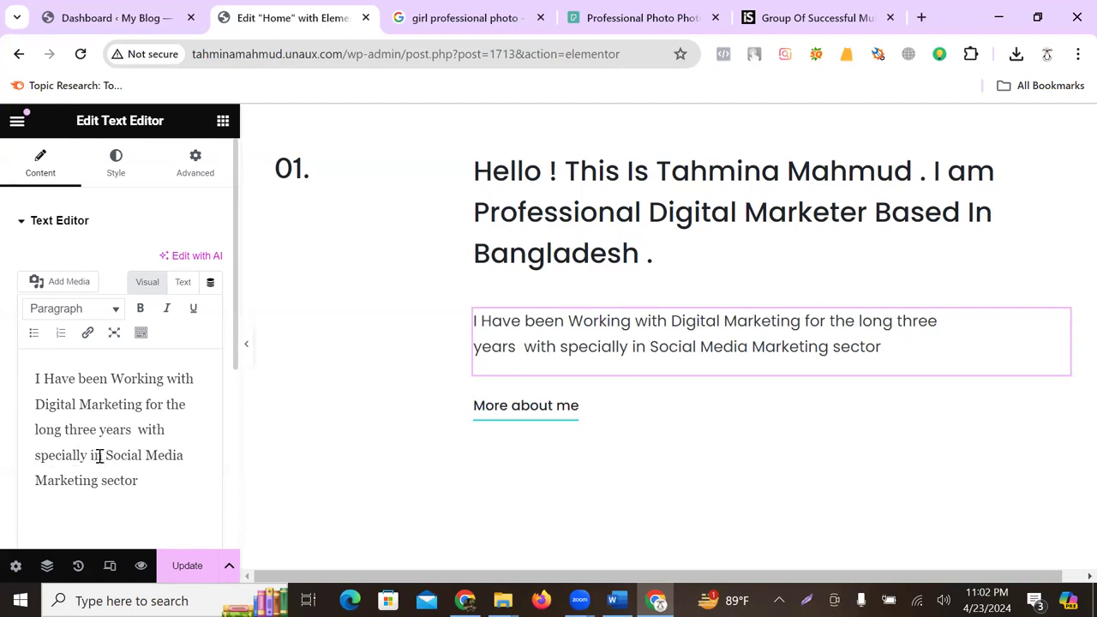
- Make 'Social Media Marketing' bold and dark indigo in the intro paragraph
drag(106, 453, 103, 480)
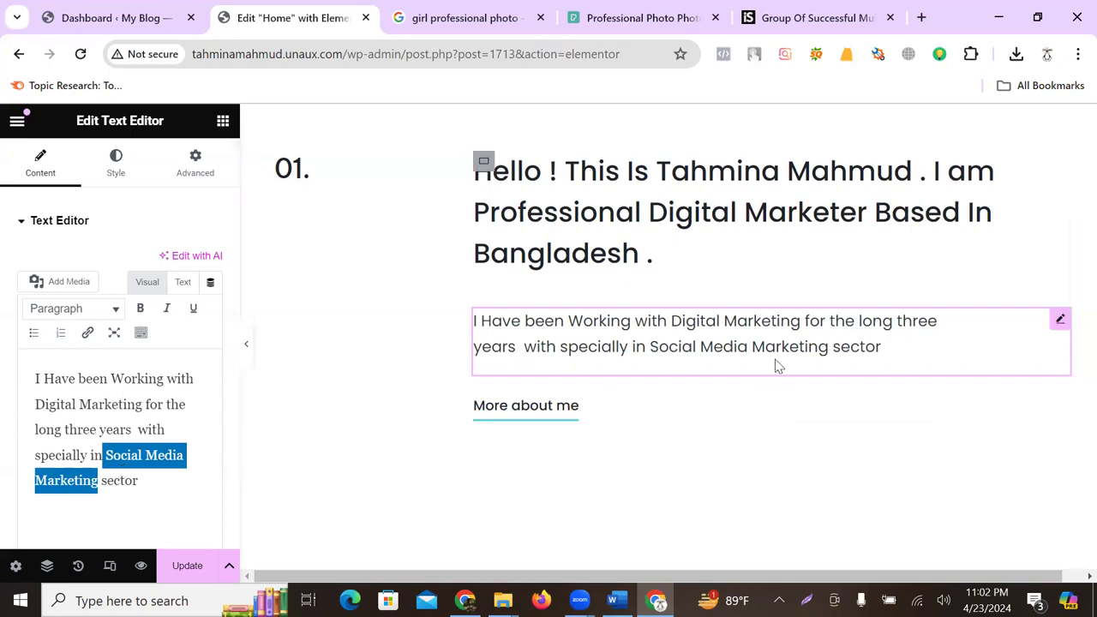
click(141, 309)
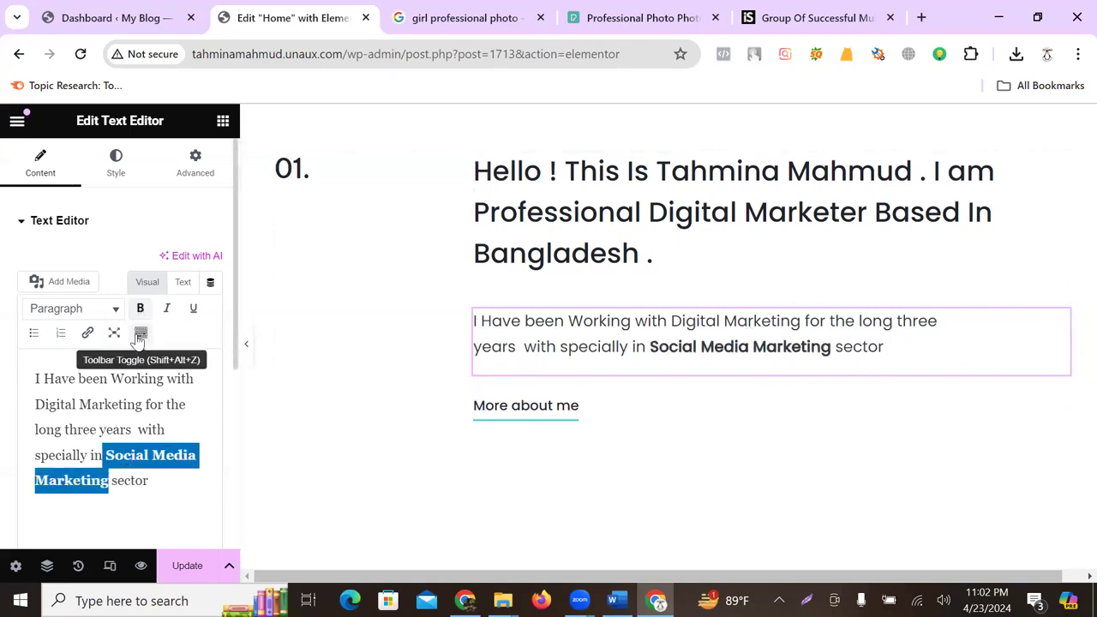
click(141, 332)
click(106, 364)
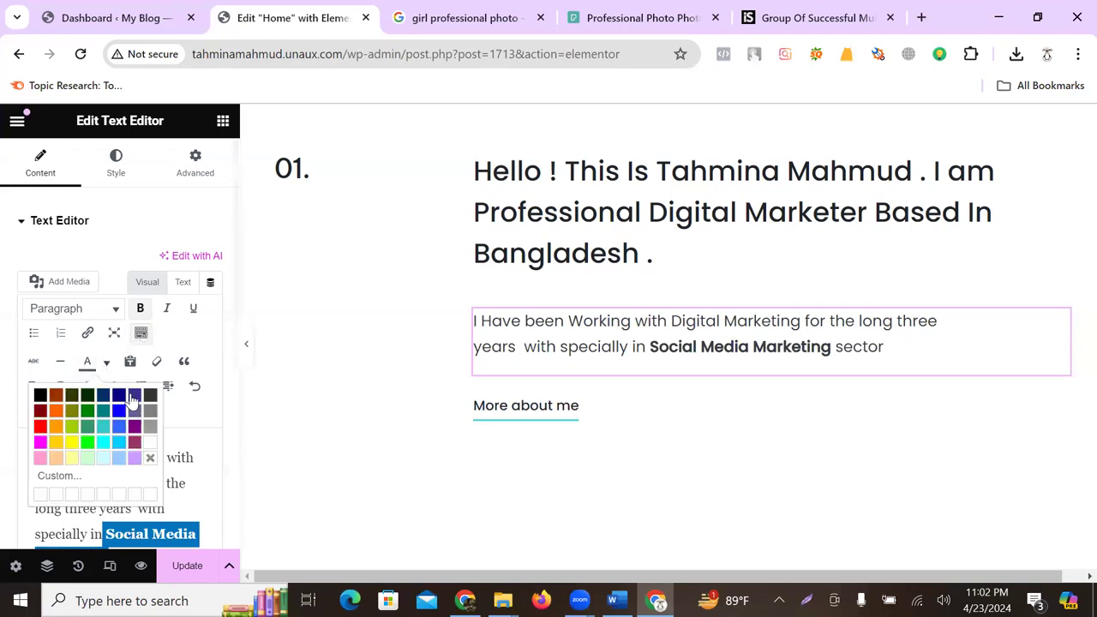
click(133, 396)
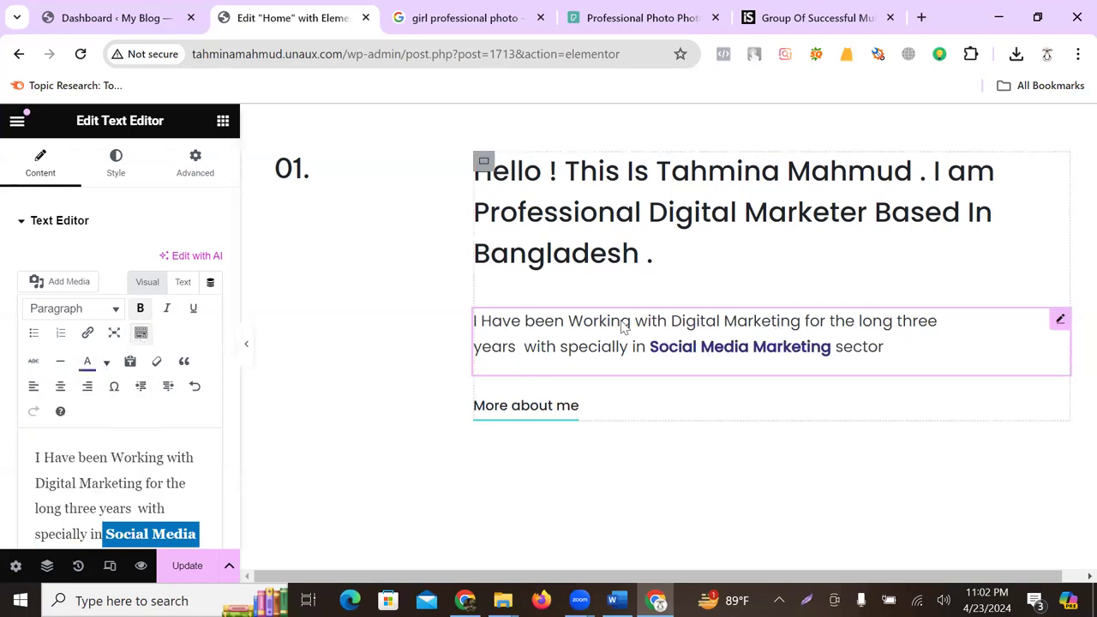
scroll(531, 347, down, 1)
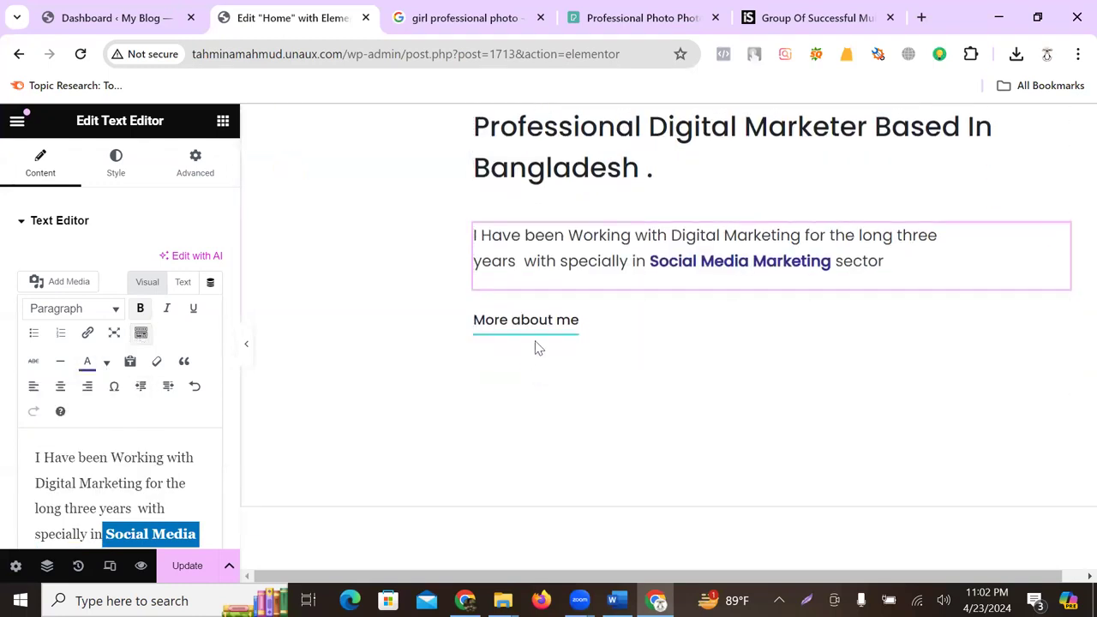
scroll(576, 213, up, 1)
click(599, 221)
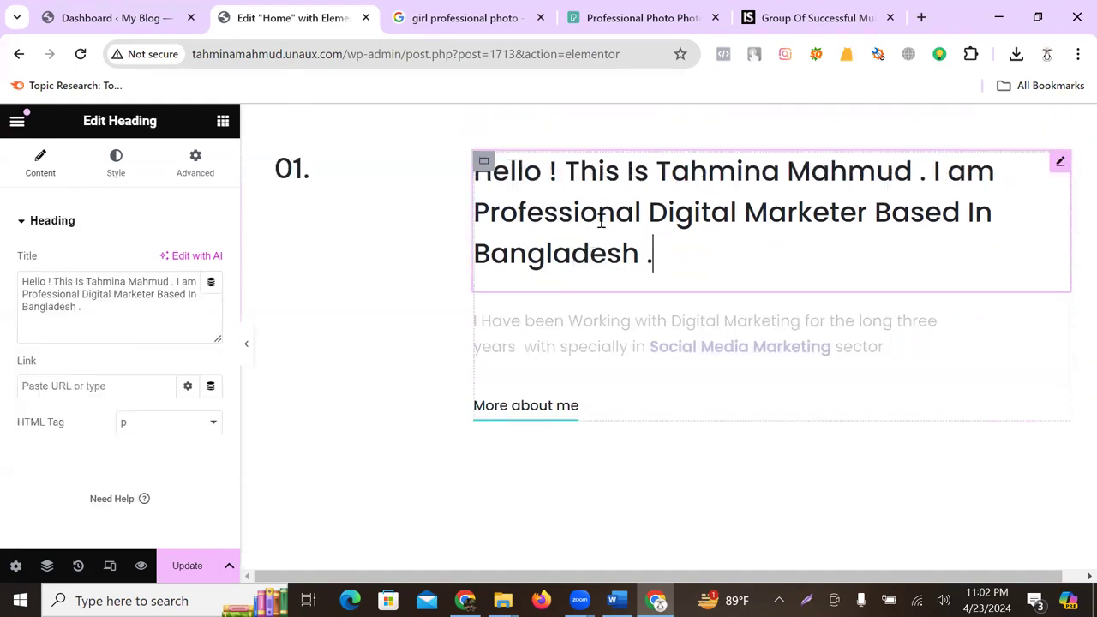
click(602, 330)
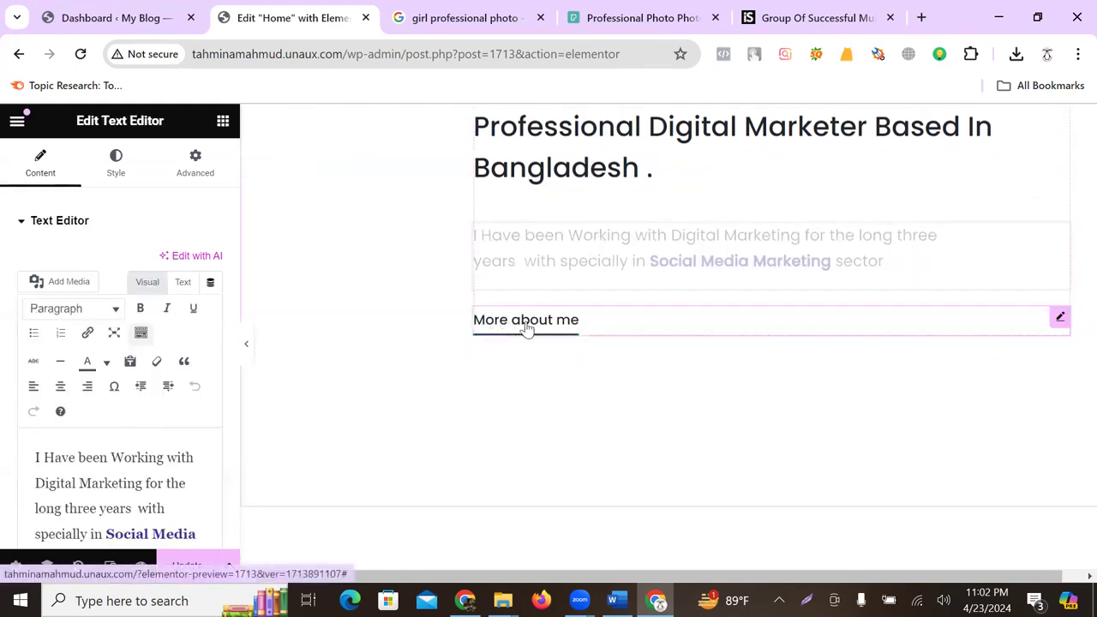
- Try the Success and Info styles on the More about me button, then keep Default
click(551, 323)
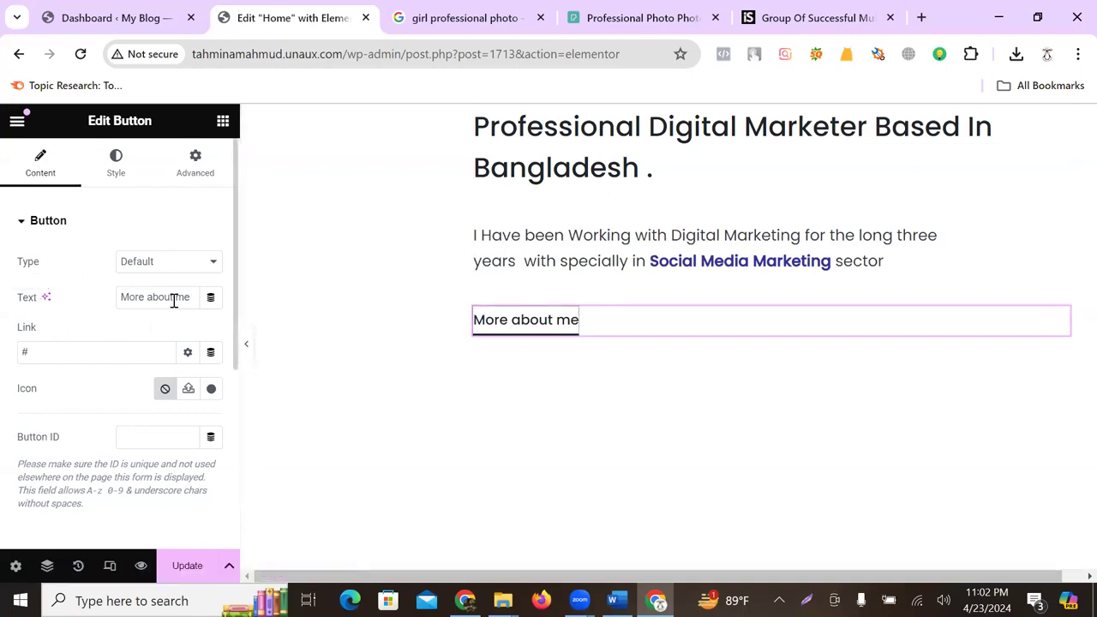
click(181, 271)
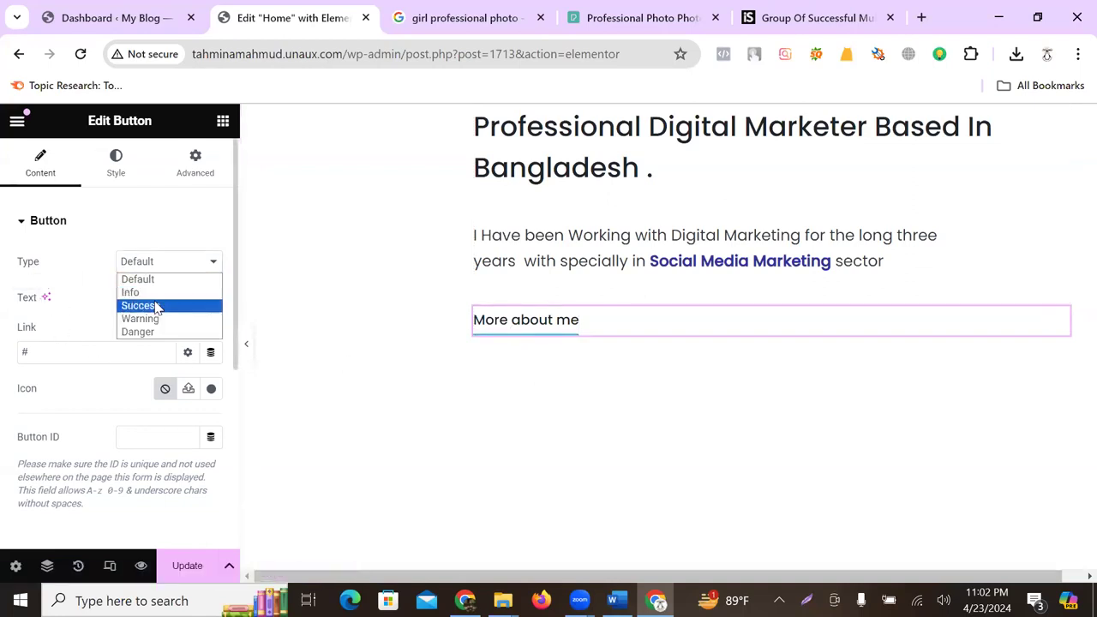
click(151, 306)
click(190, 264)
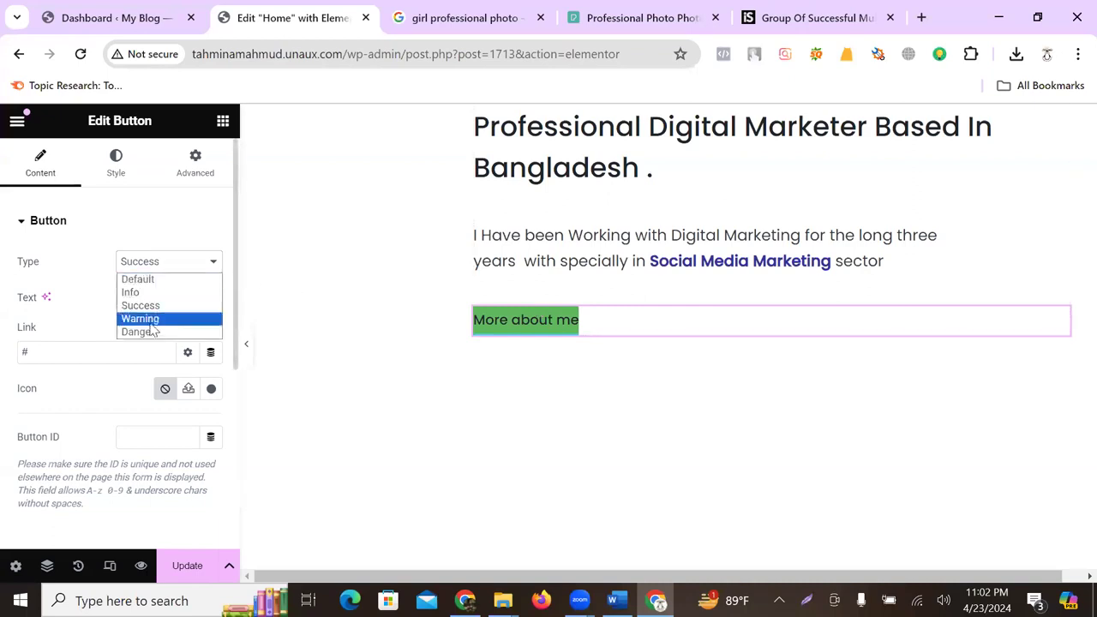
click(141, 292)
click(176, 266)
click(142, 279)
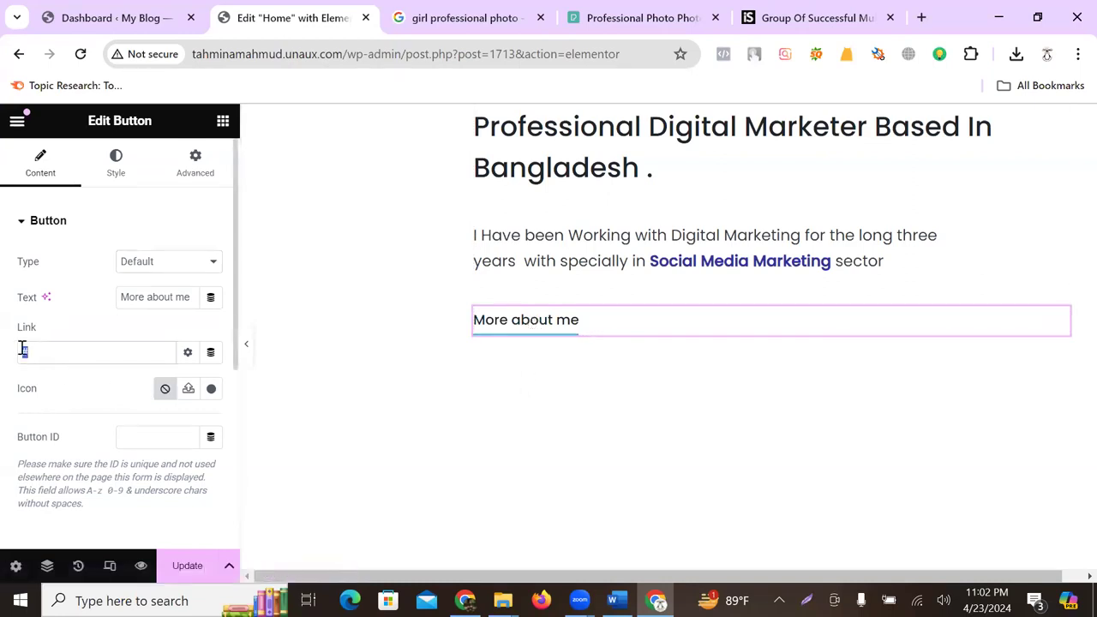
- Link the button to the site's /contact/ page, opening in a new window
key(BackSpace)
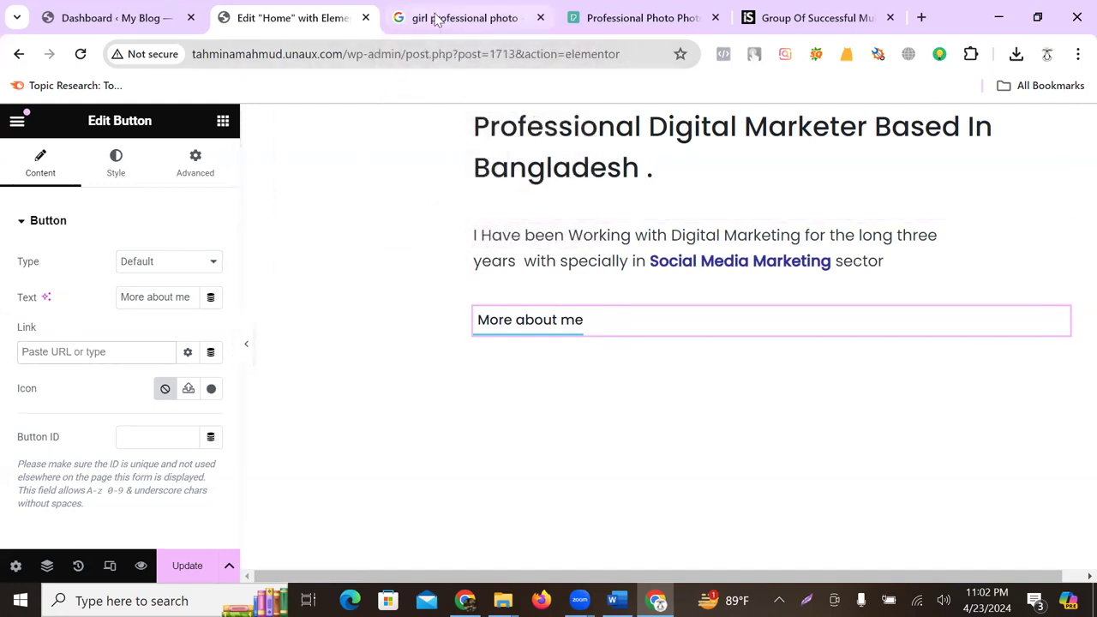
drag(194, 54, 334, 53)
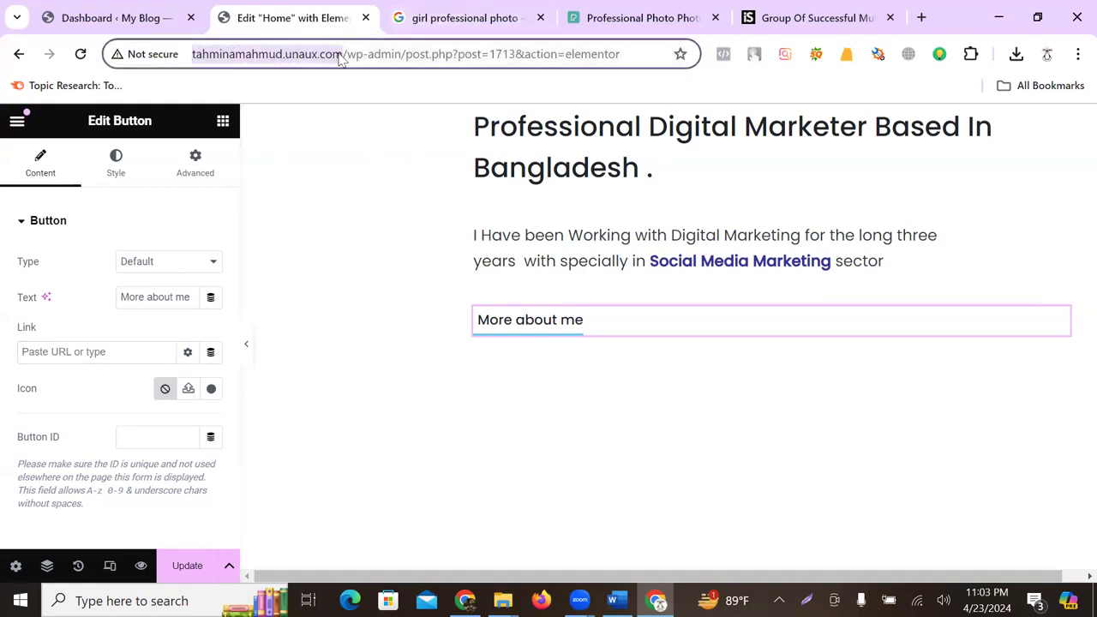
click(466, 18)
text(http://tahminamahmud.unaux.com/)
key(Return)
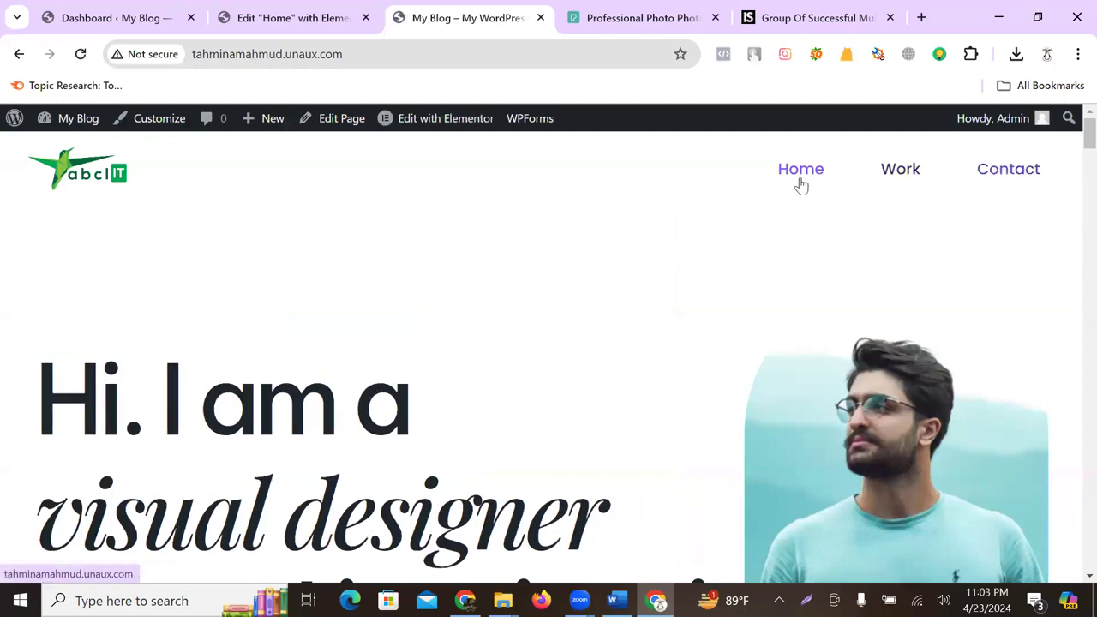
click(997, 177)
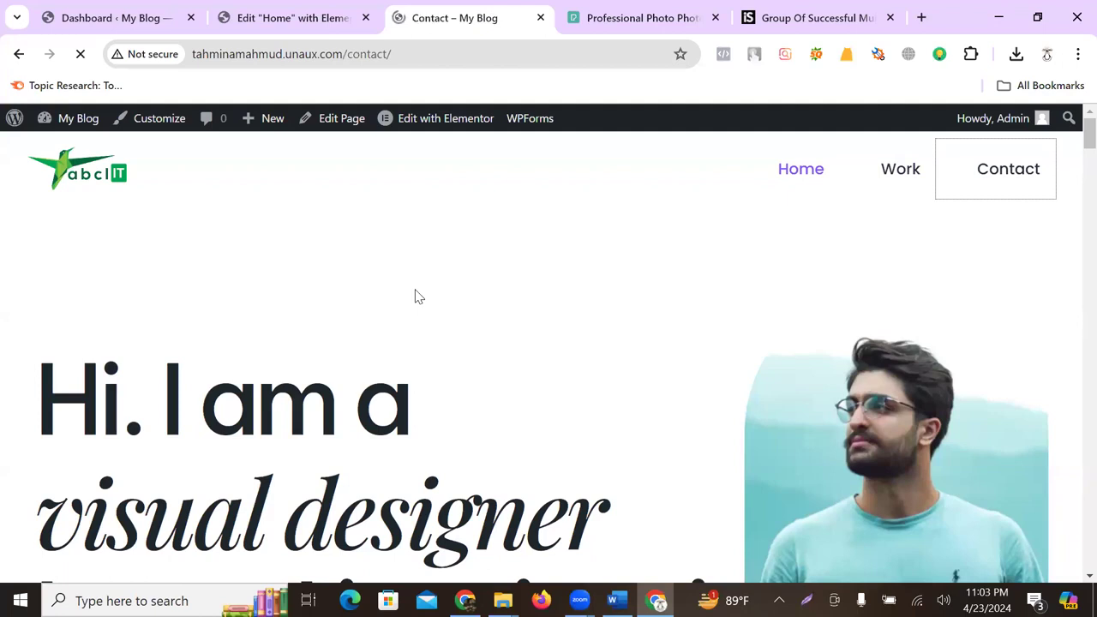
click(267, 12)
click(100, 352)
key(ctrl+v)
click(188, 352)
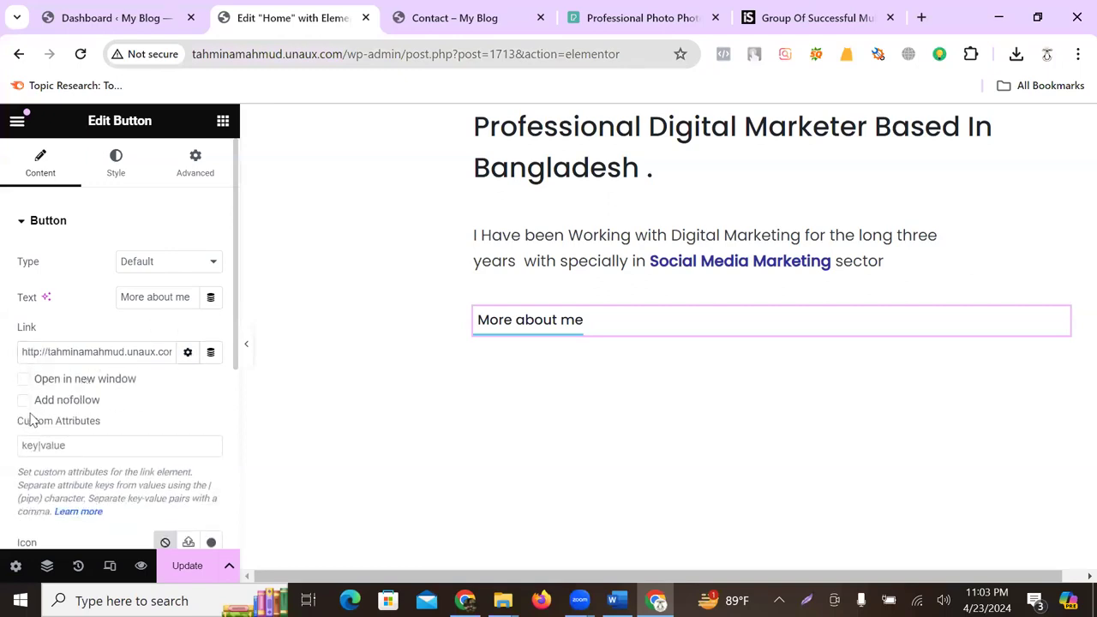
click(24, 380)
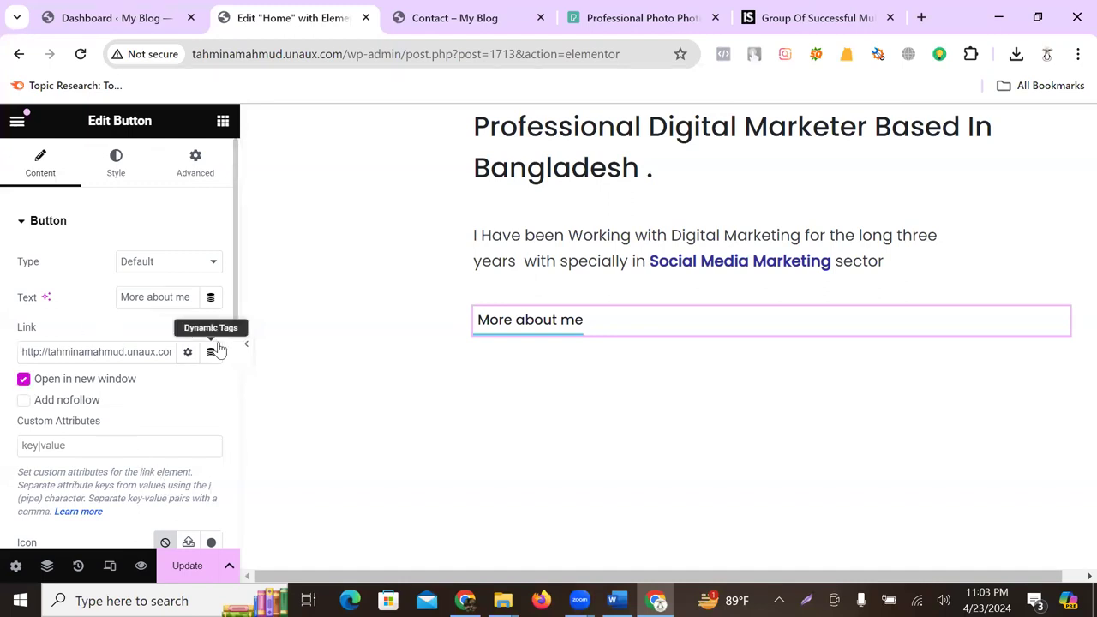
click(186, 352)
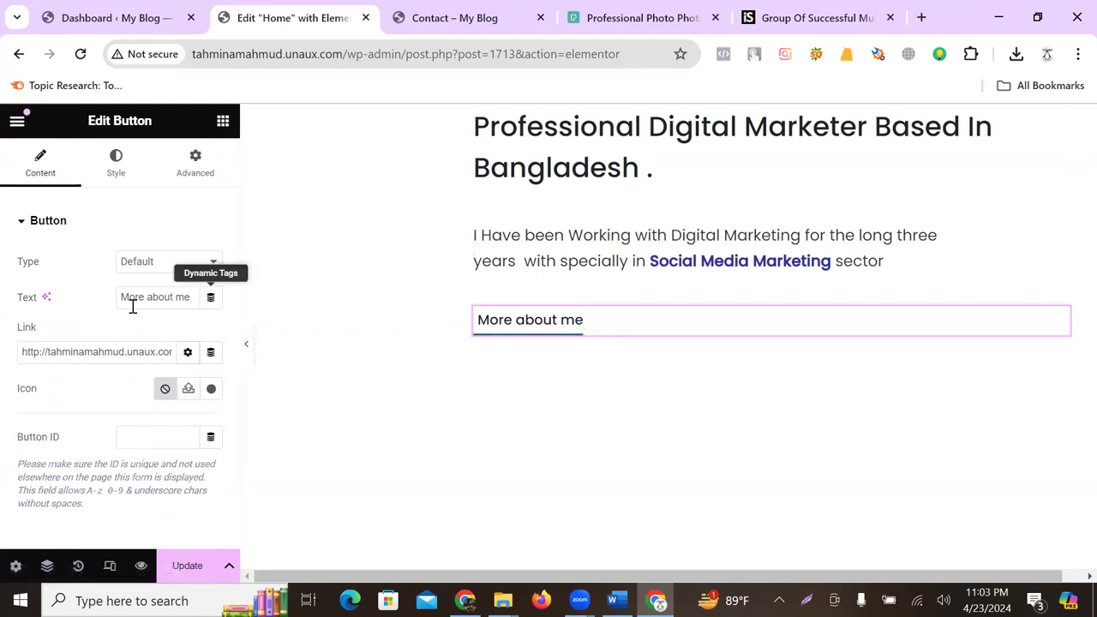
- Upload Desktop file 3 and use it as the Keyword Research image in the first project box
scroll(617, 331, down, 6)
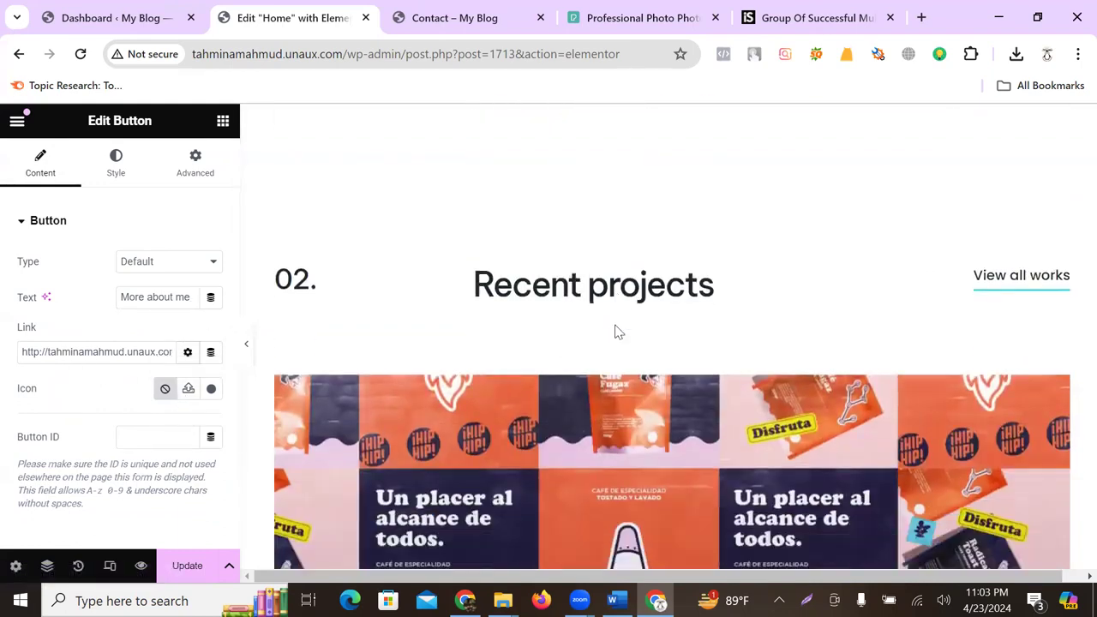
scroll(617, 333, down, 3)
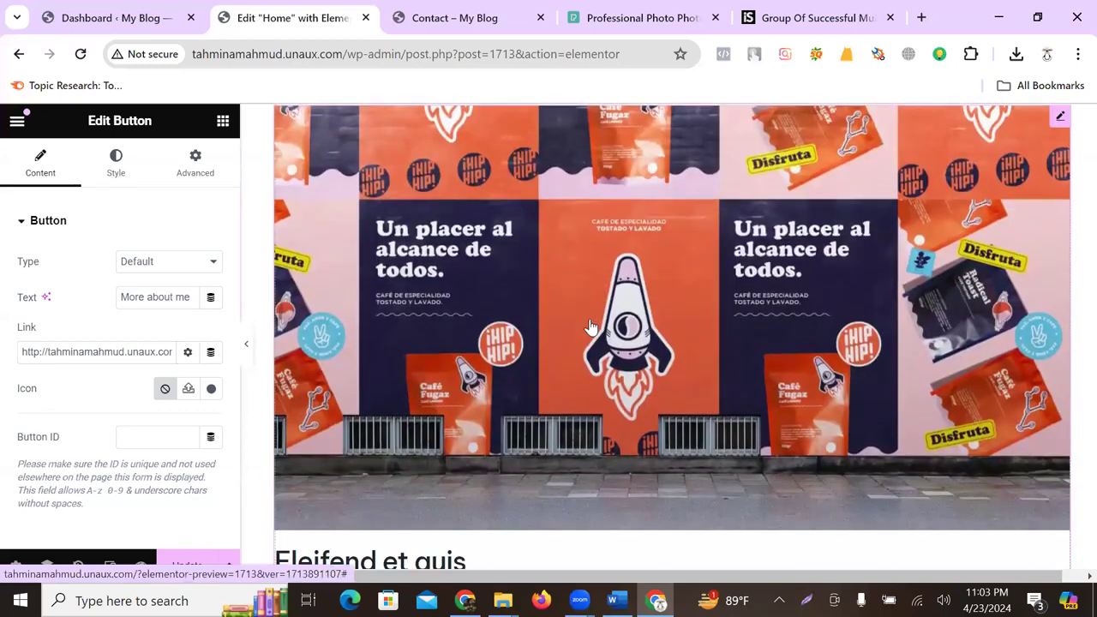
click(852, 338)
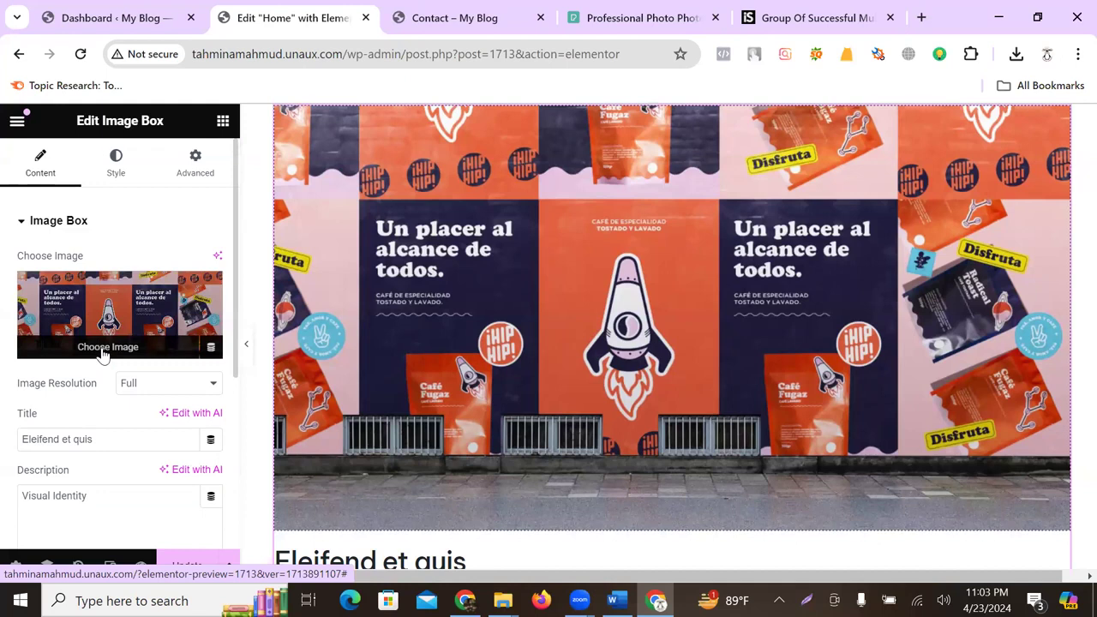
click(103, 353)
click(276, 188)
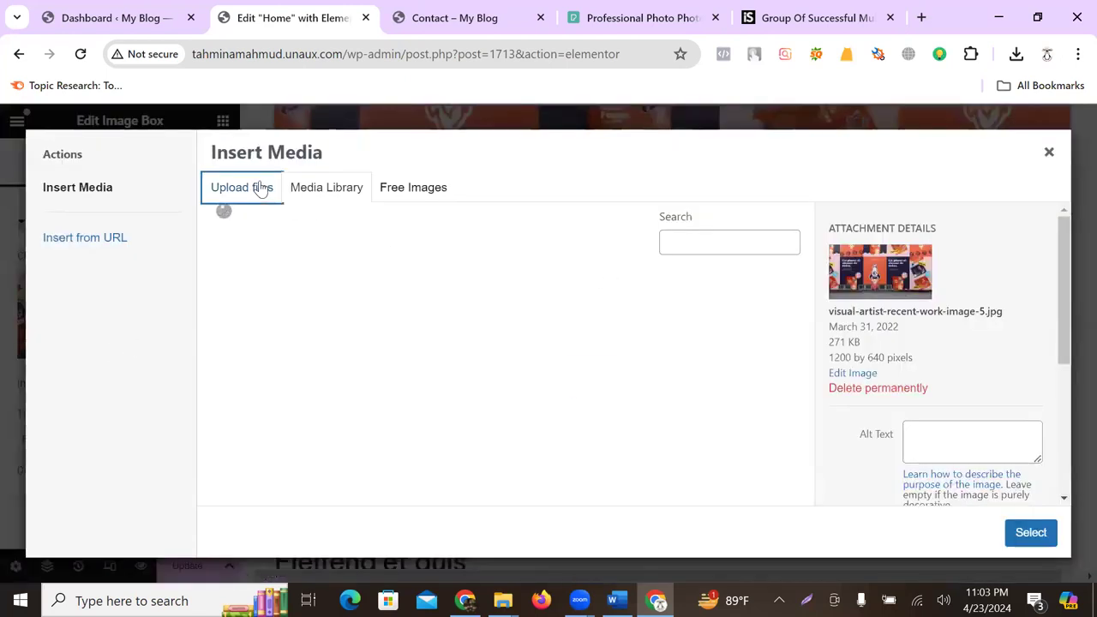
click(672, 383)
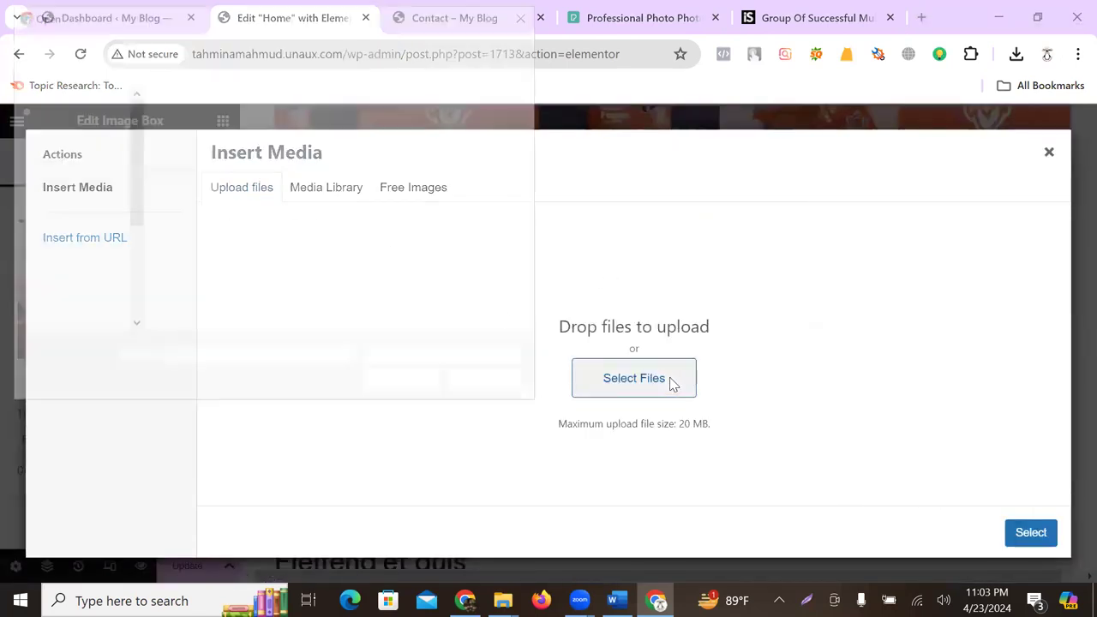
click(82, 142)
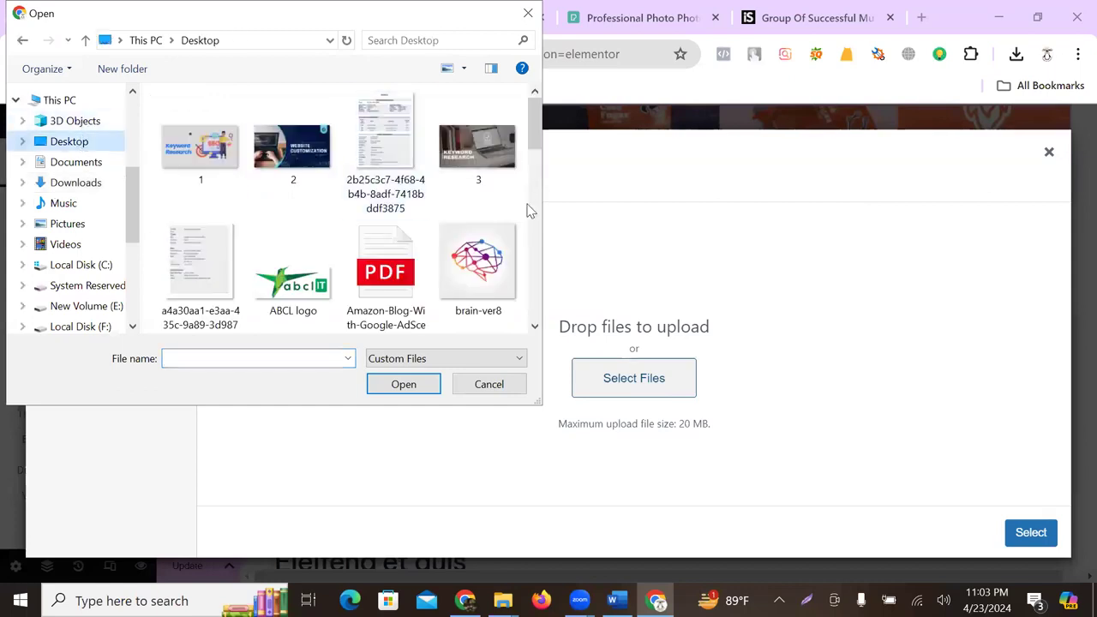
click(283, 153)
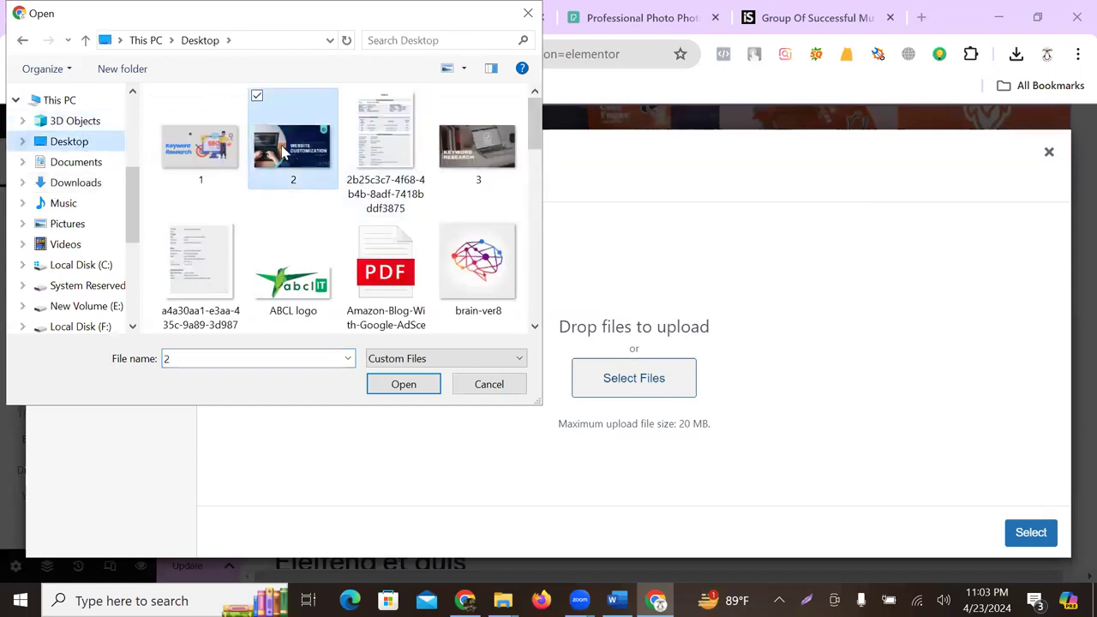
click(486, 144)
click(404, 384)
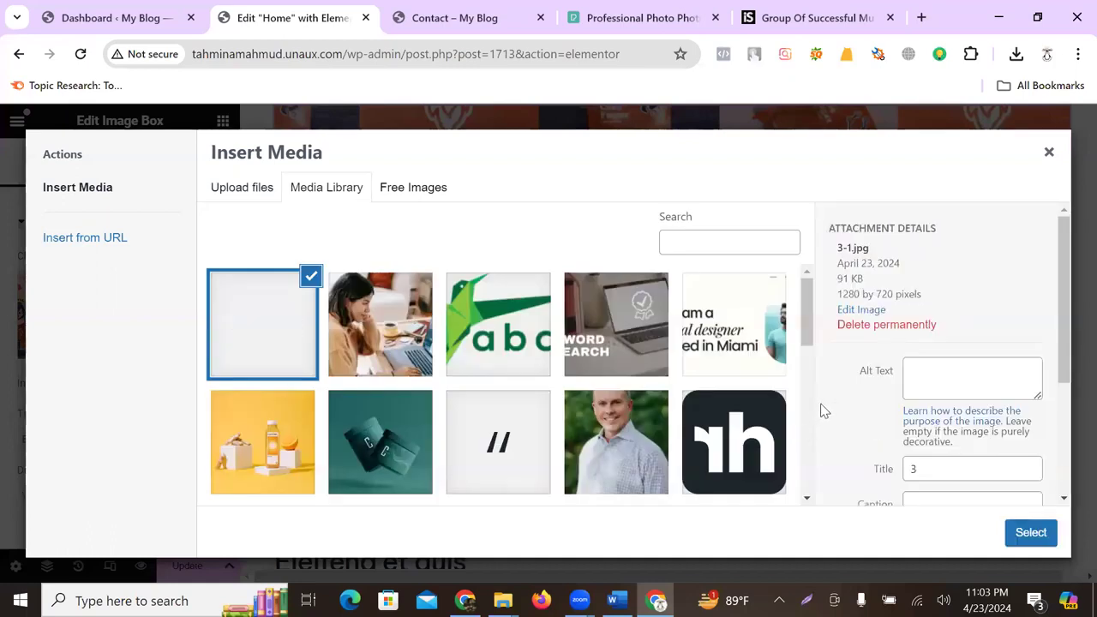
click(1038, 533)
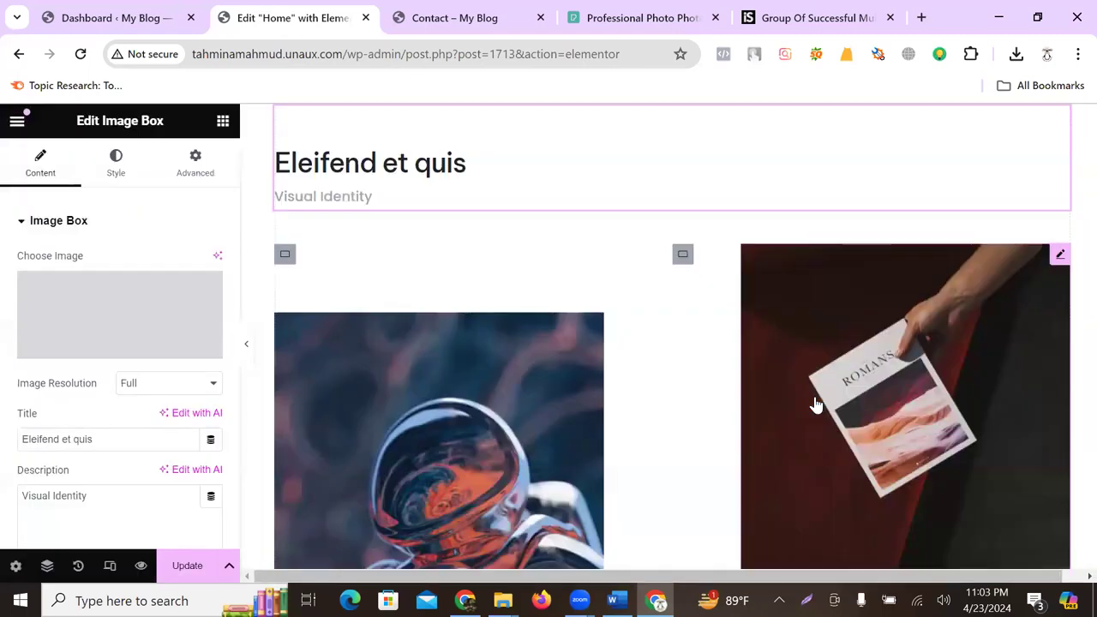
- Keep the image at full resolution and select the astronaut project box
scroll(837, 321, up, 1)
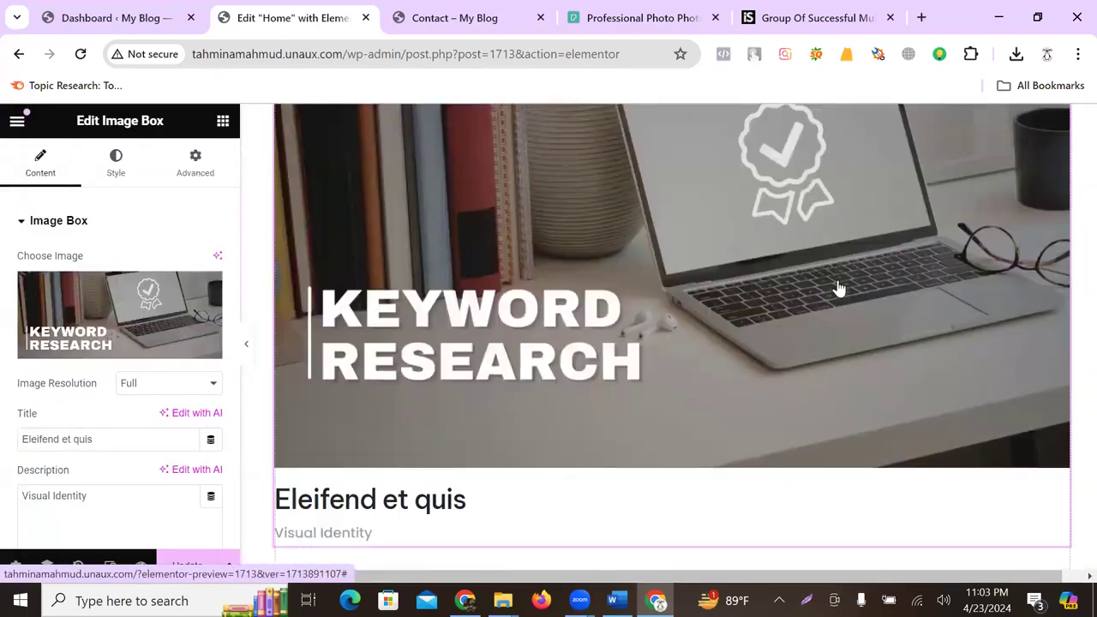
scroll(849, 291, up, 4)
scroll(617, 294, down, 3)
click(214, 383)
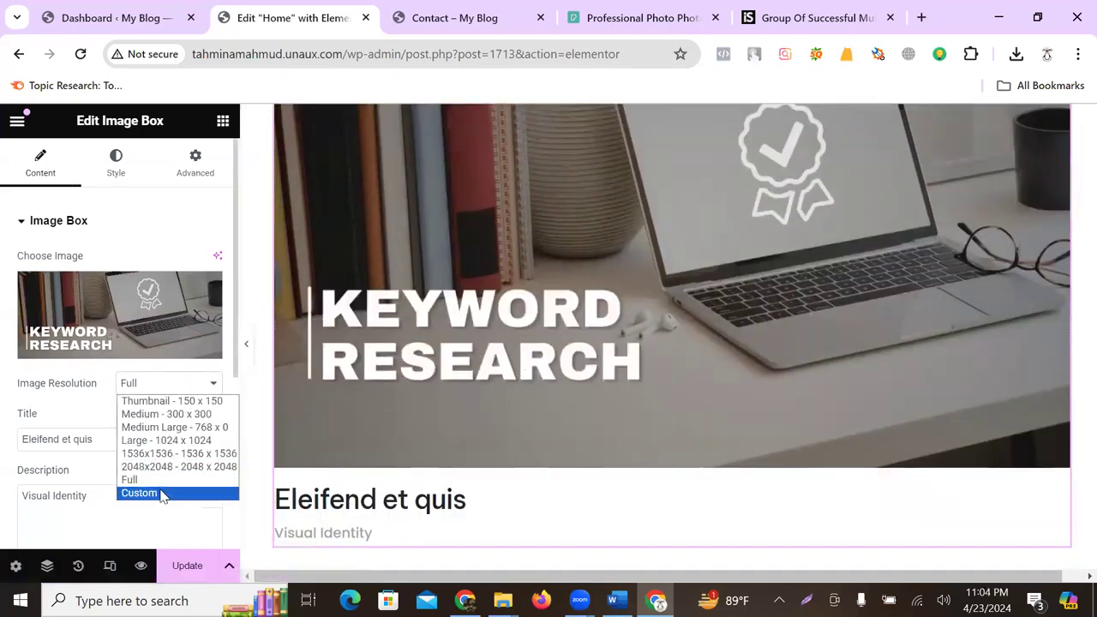
click(629, 297)
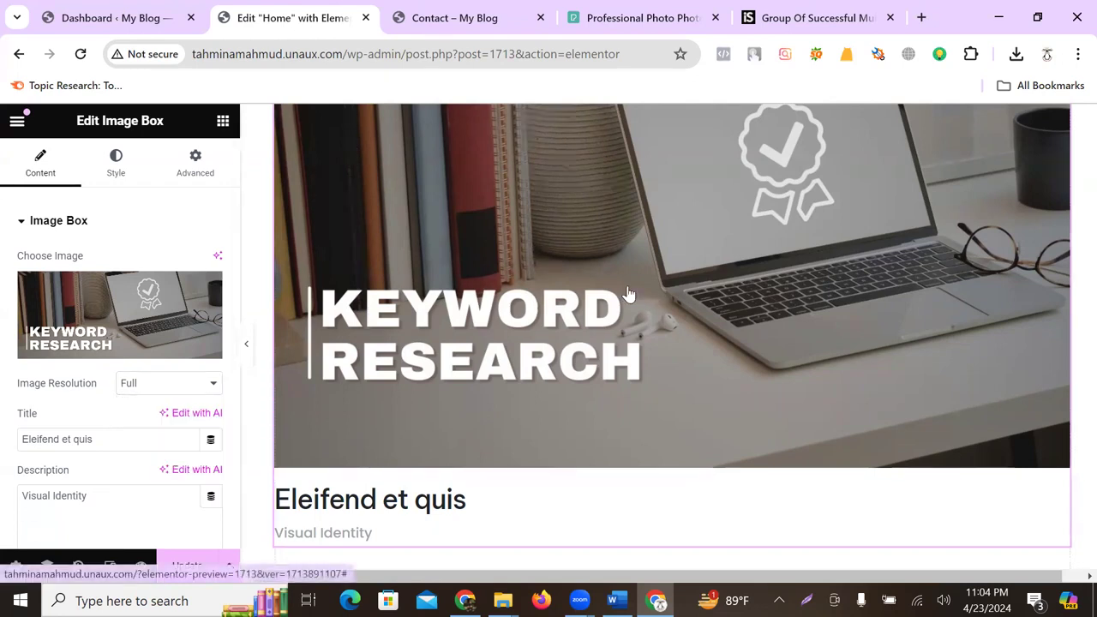
scroll(718, 294, down, 1)
scroll(718, 294, down, 2)
scroll(515, 265, down, 3)
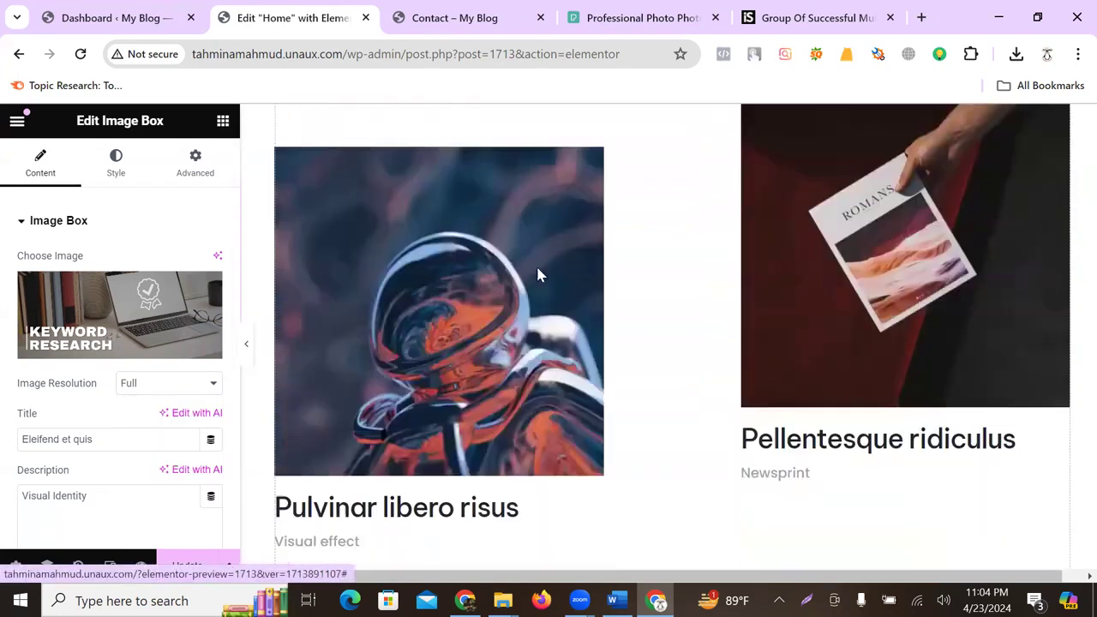
click(482, 313)
- Select the Pulvinar libero risus project image box for editing
click(847, 265)
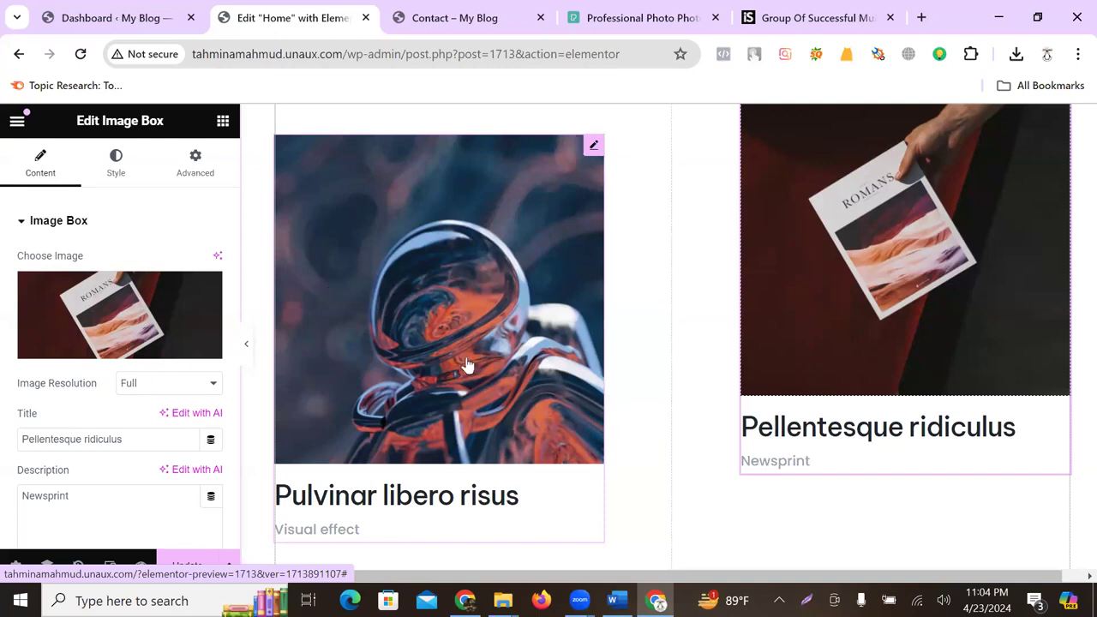
scroll(624, 350, up, 3)
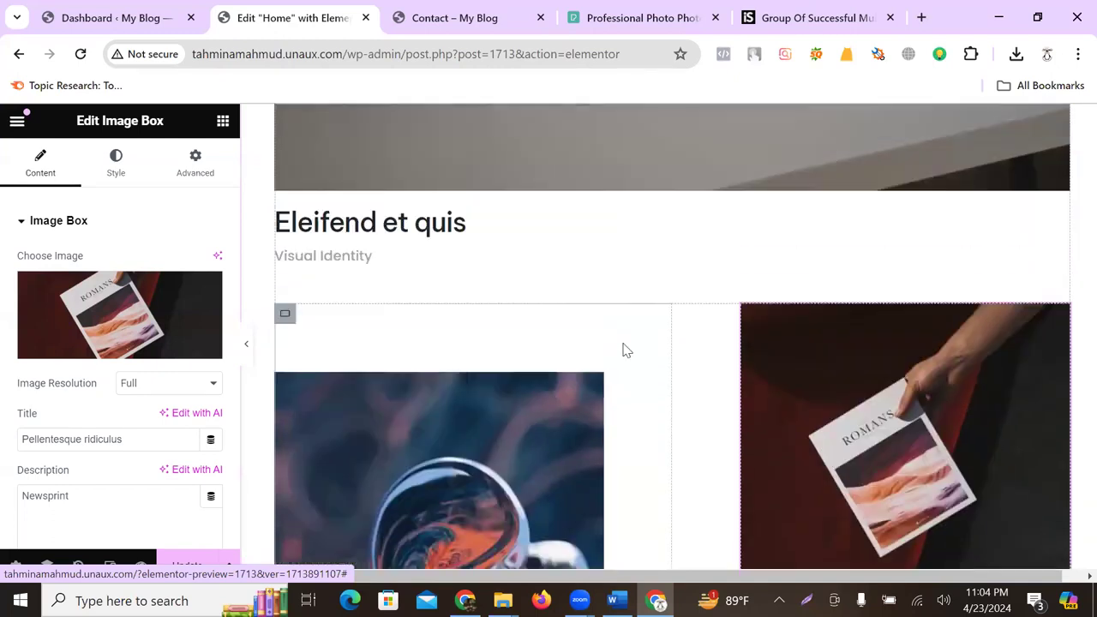
scroll(603, 325, down, 4)
mouse_move(87, 331)
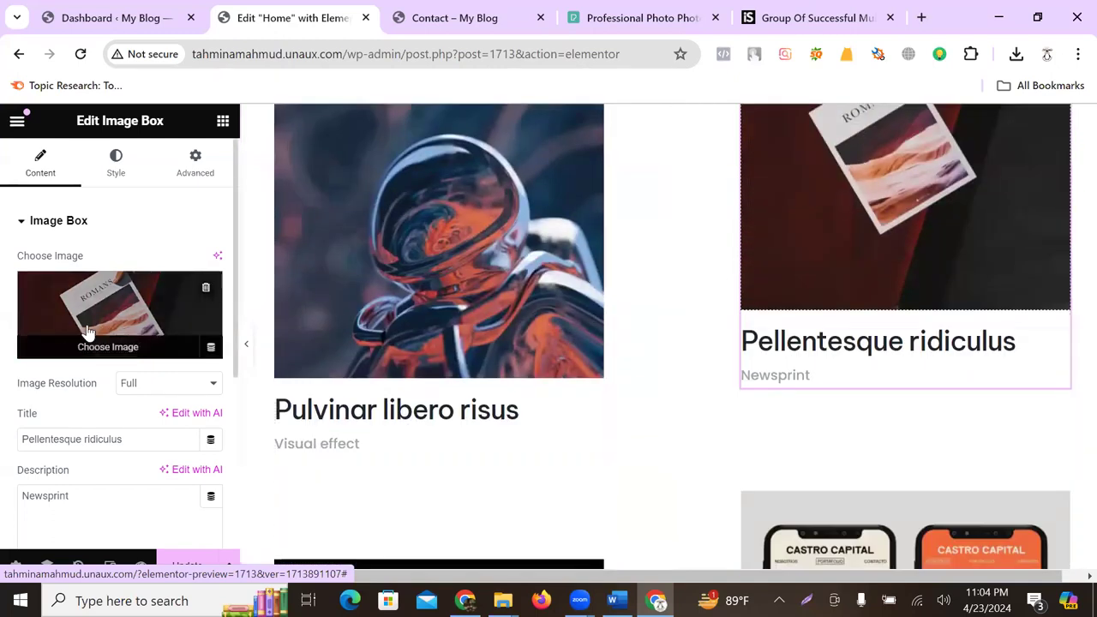
click(300, 421)
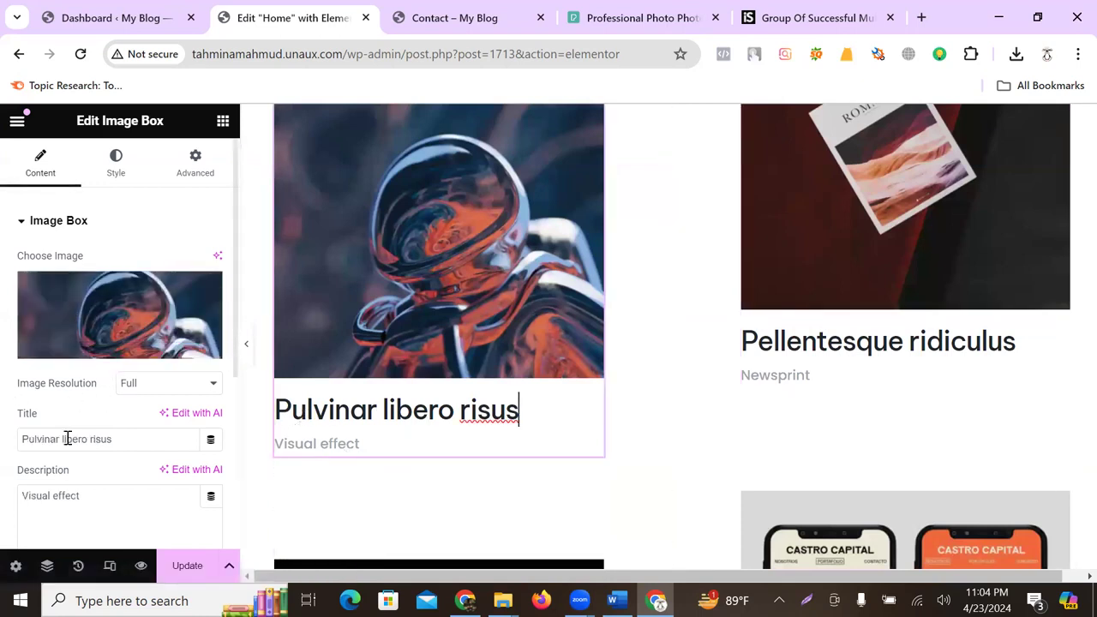
drag(109, 446, 24, 443)
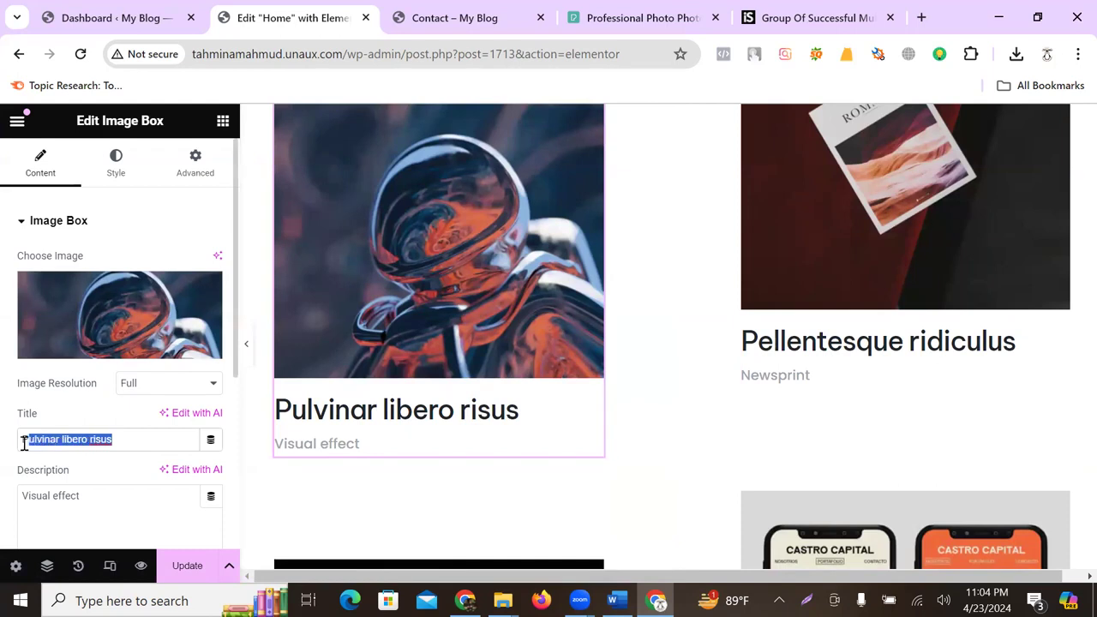
- In the box's Style settings, set Content Spacing and Image Spacing both to 0 px
click(112, 172)
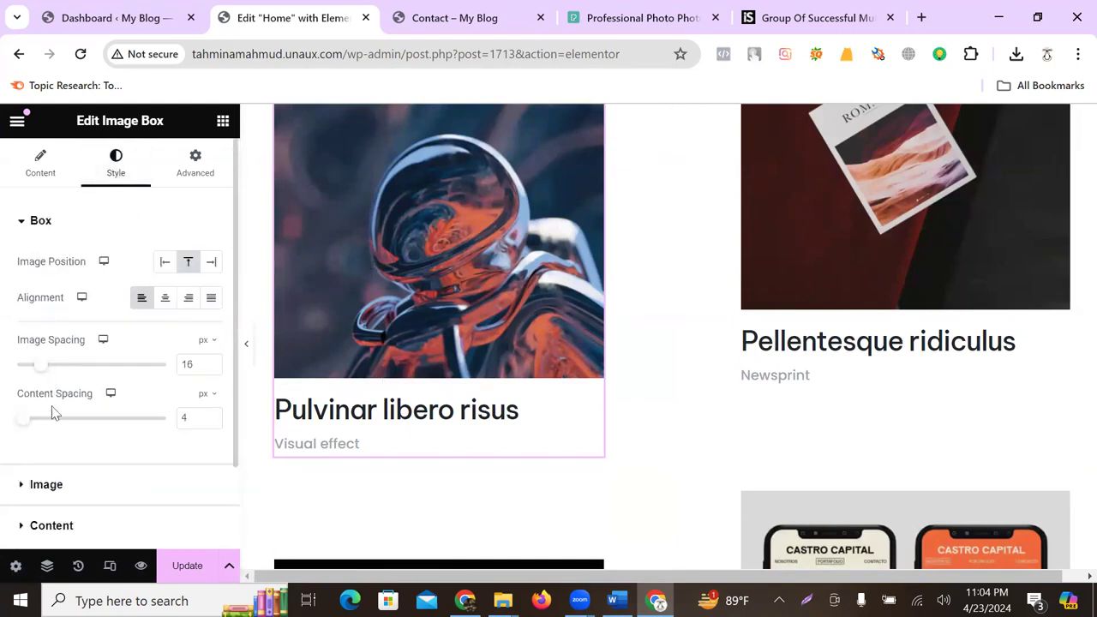
mouse_move(20, 421)
mouse_down()
mouse_move(66, 426)
mouse_move(15, 420)
mouse_up()
drag(37, 370, 11, 380)
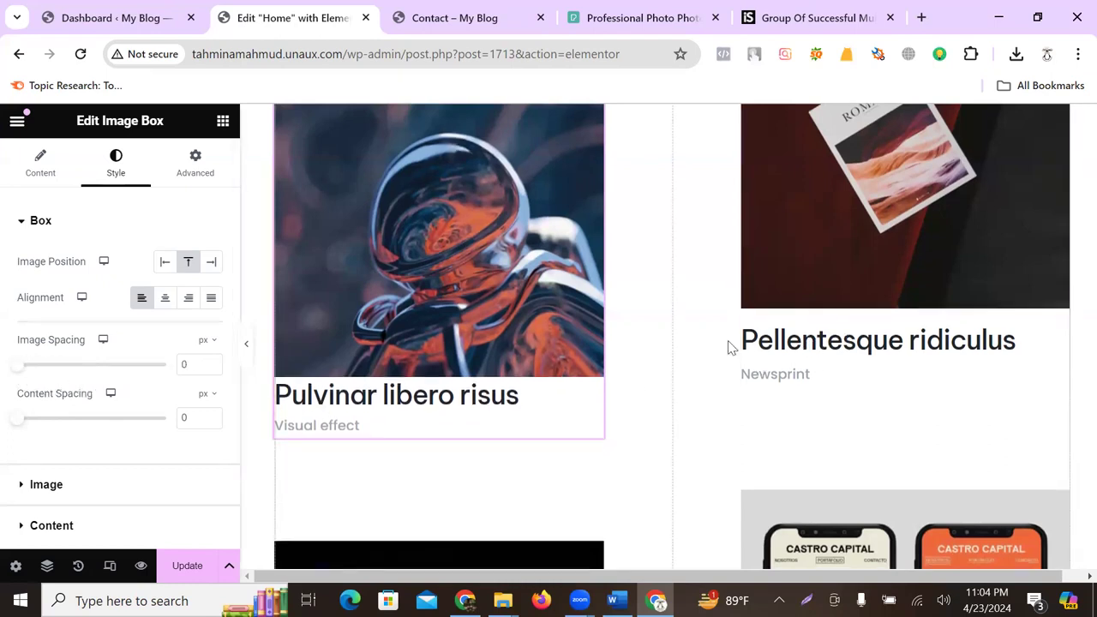
scroll(563, 337, down, 9)
scroll(553, 337, up, 3)
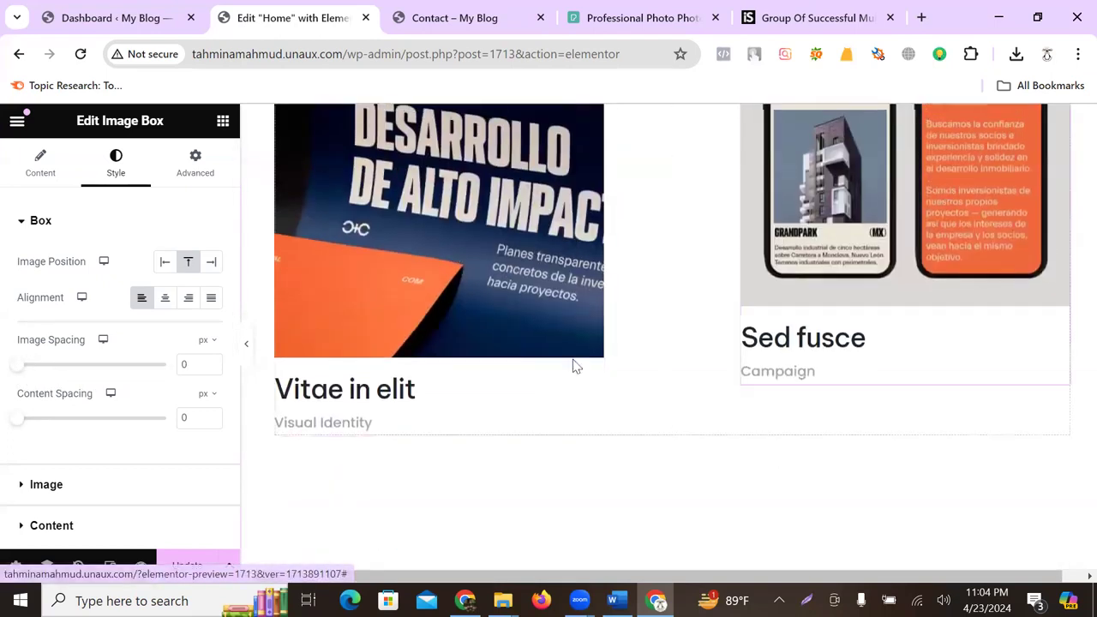
scroll(573, 366, down, 4)
scroll(635, 362, up, 1)
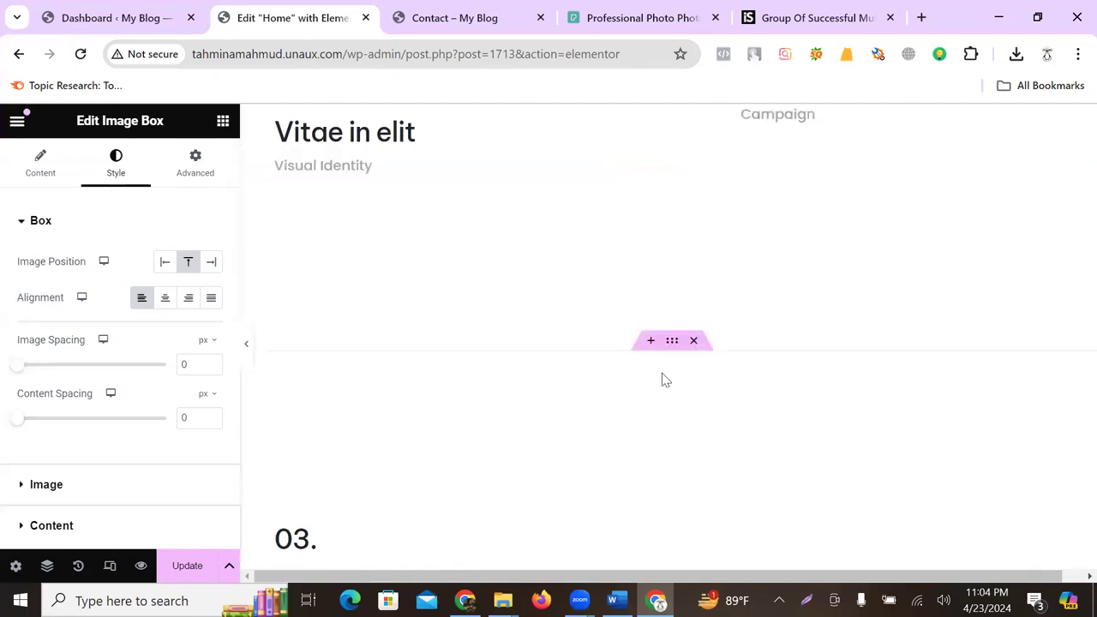
- Insert a flexbox container with a 50/50 two-column structure below the projects
click(651, 342)
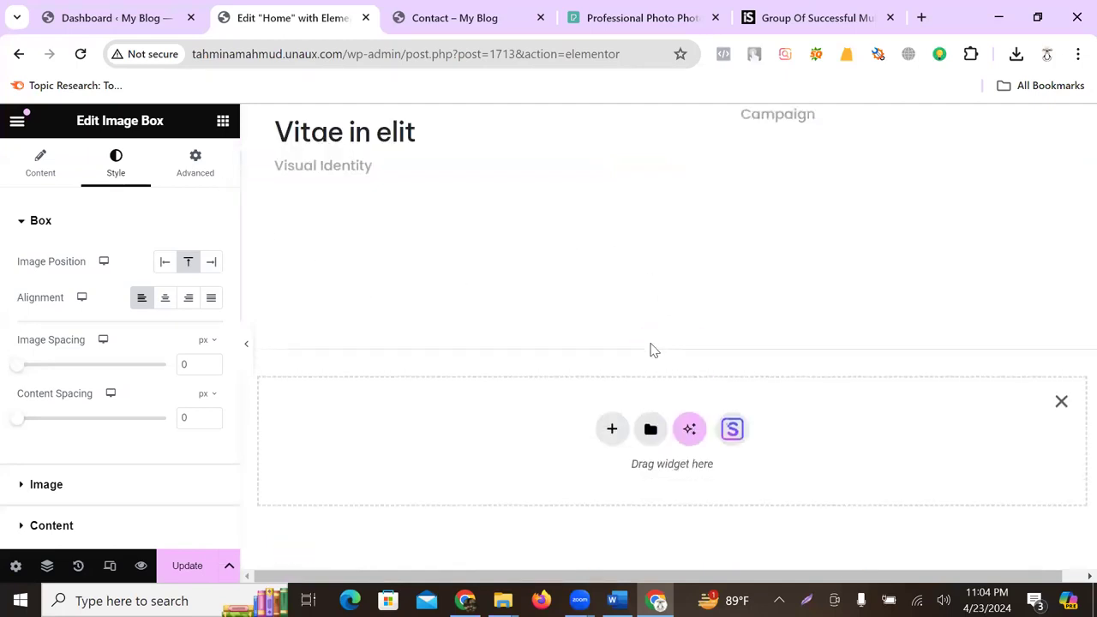
click(614, 430)
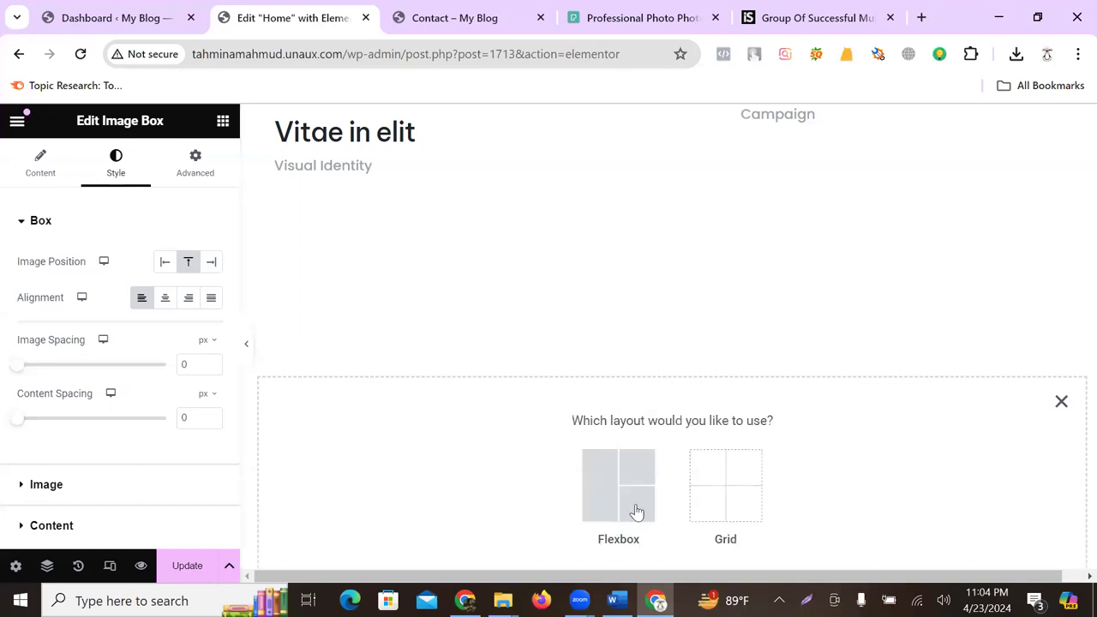
click(650, 521)
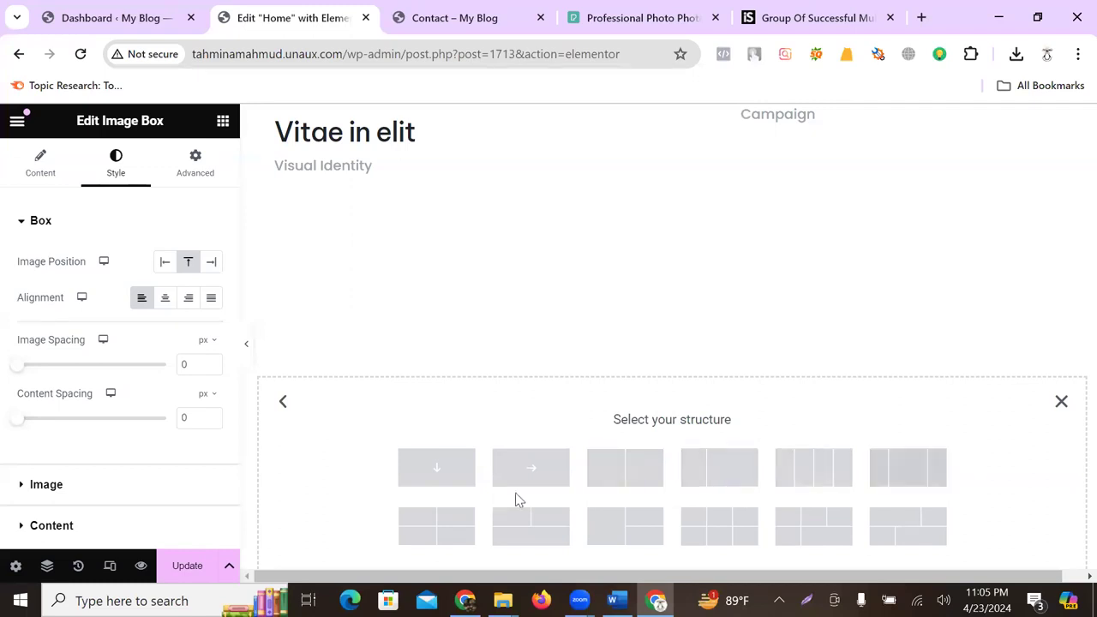
click(625, 467)
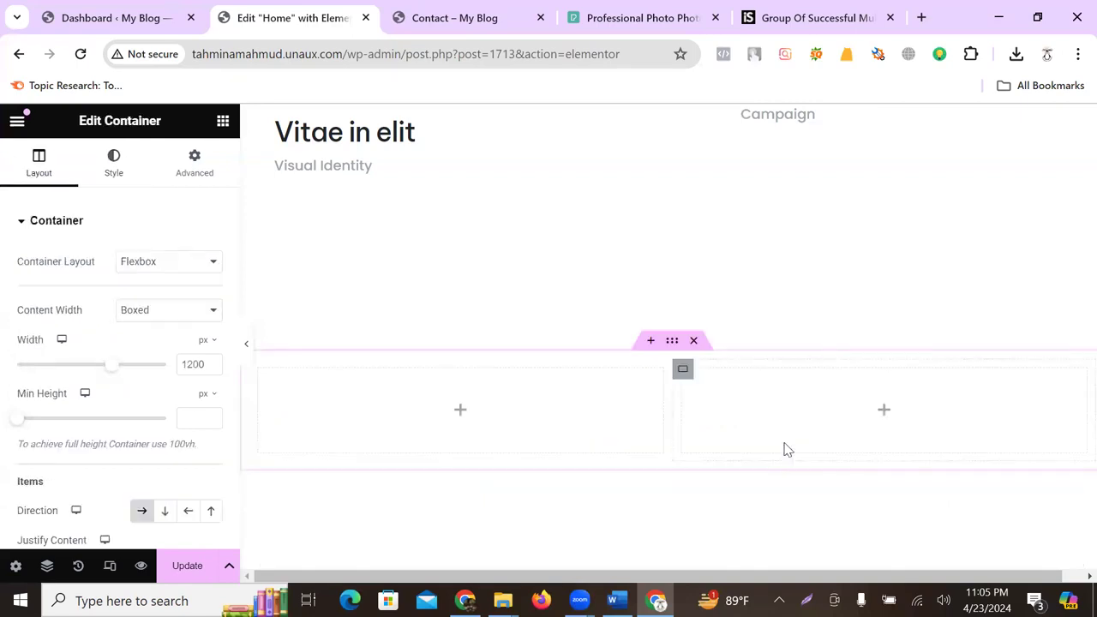
click(460, 414)
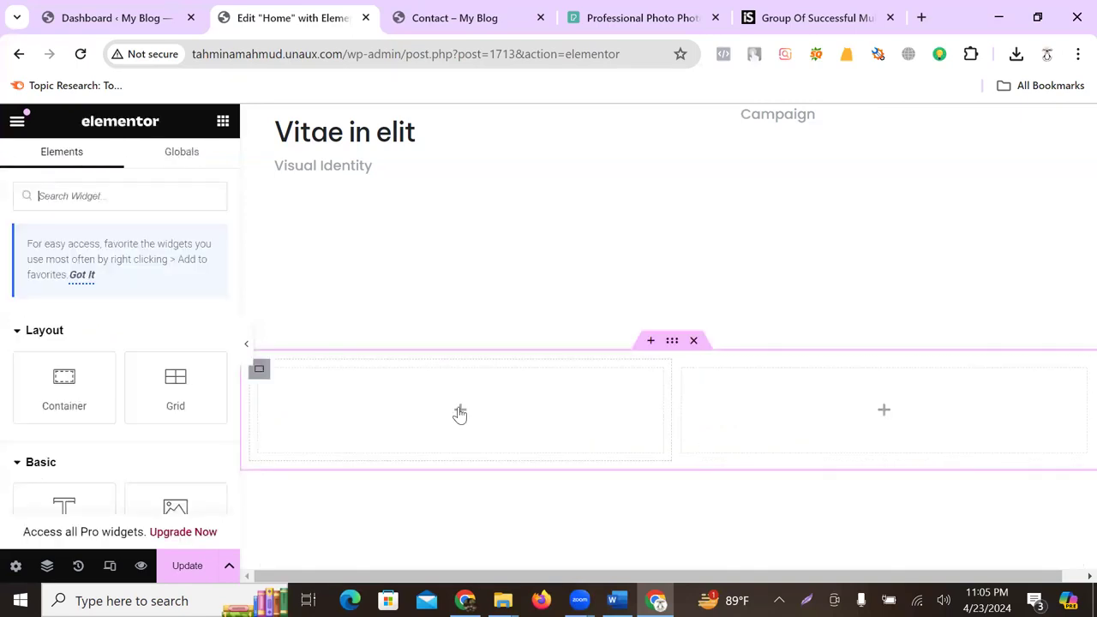
scroll(111, 387, down, 2)
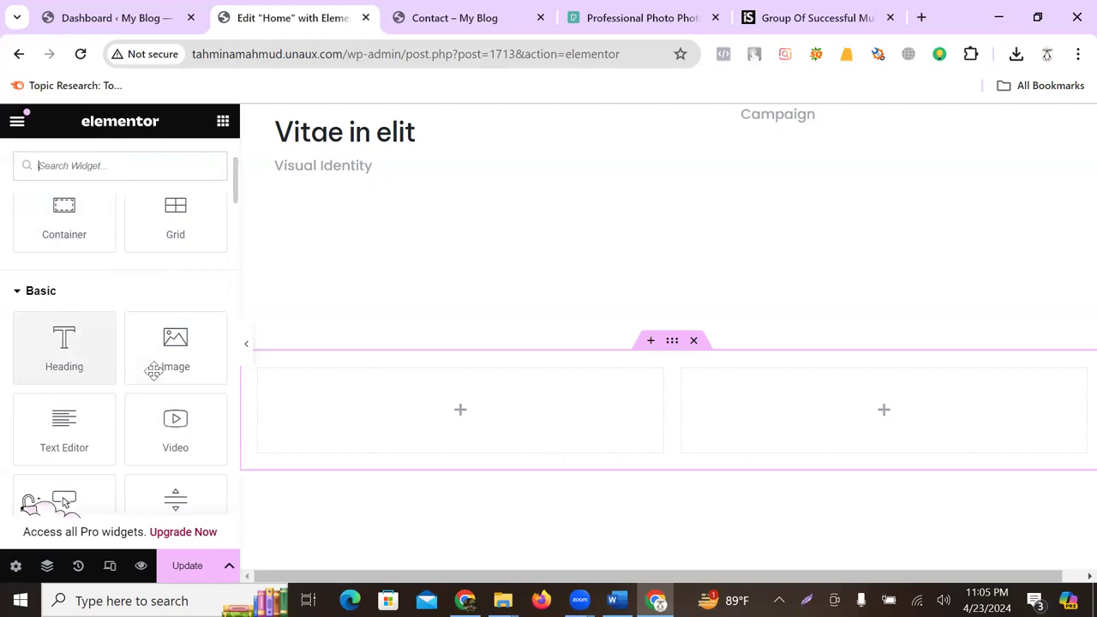
scroll(73, 442, down, 2)
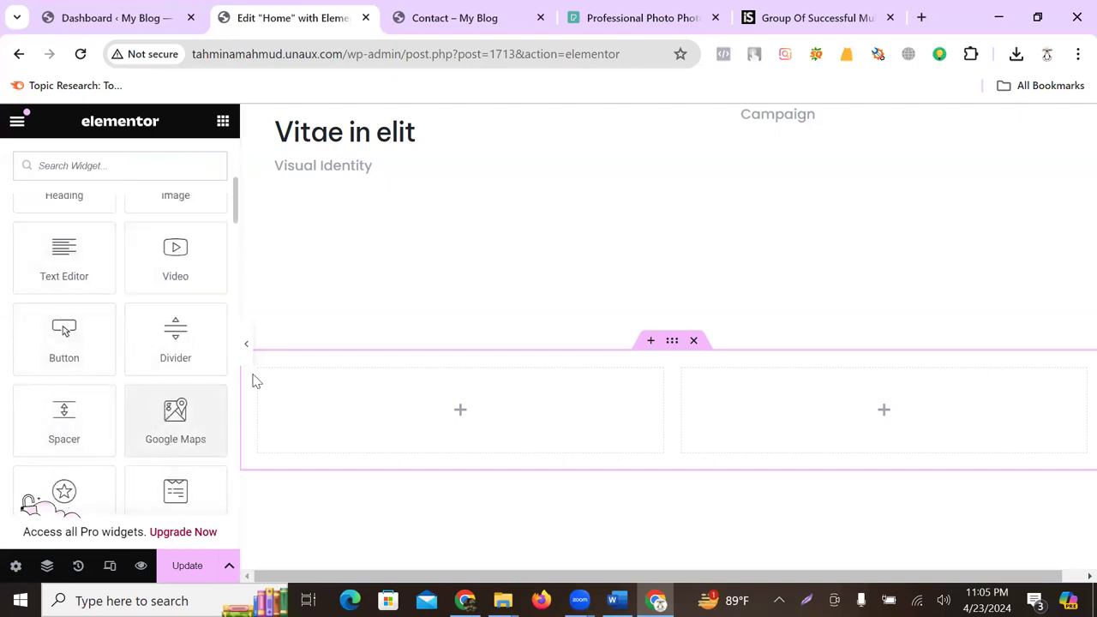
- Place a Google Maps widget in the left column and change its location to Bangladesh
drag(170, 411, 353, 408)
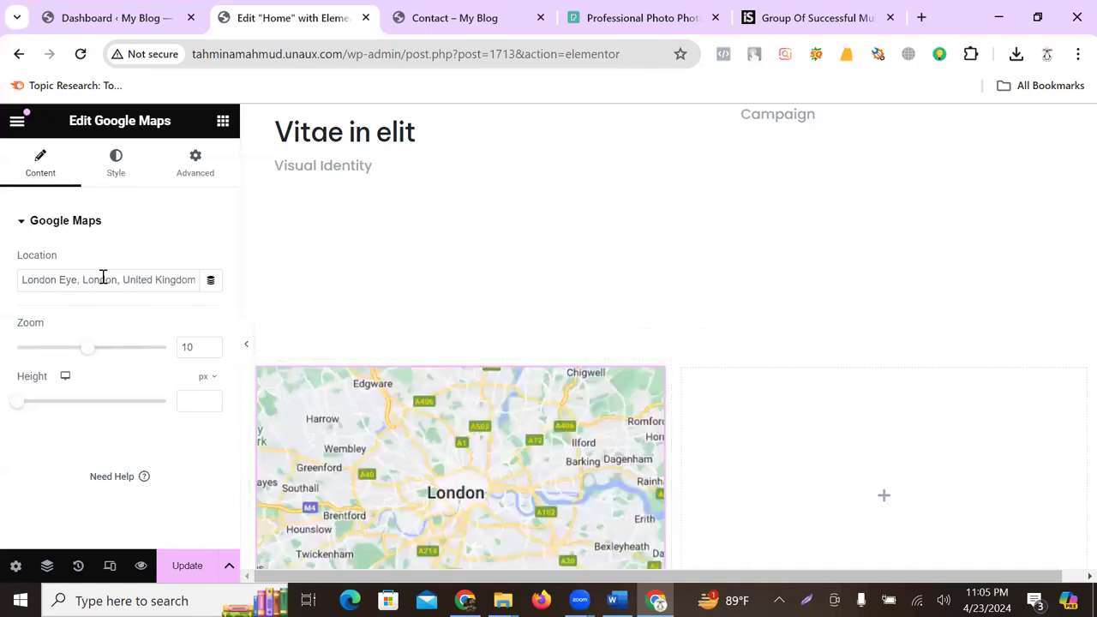
triple_click(102, 277)
text(bangladesh)
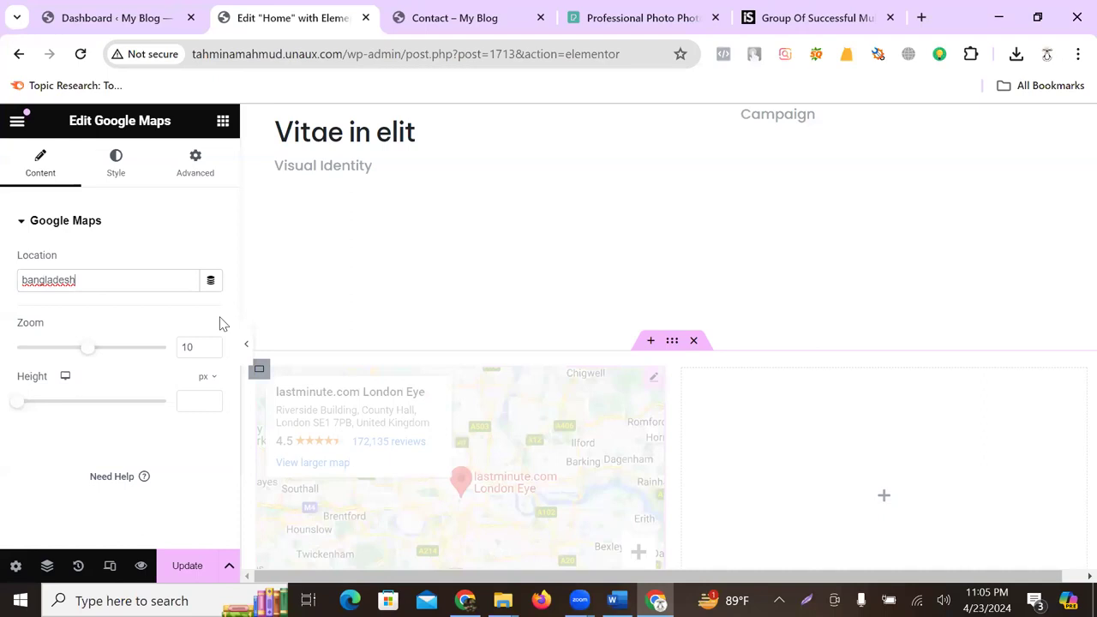
scroll(397, 269, down, 2)
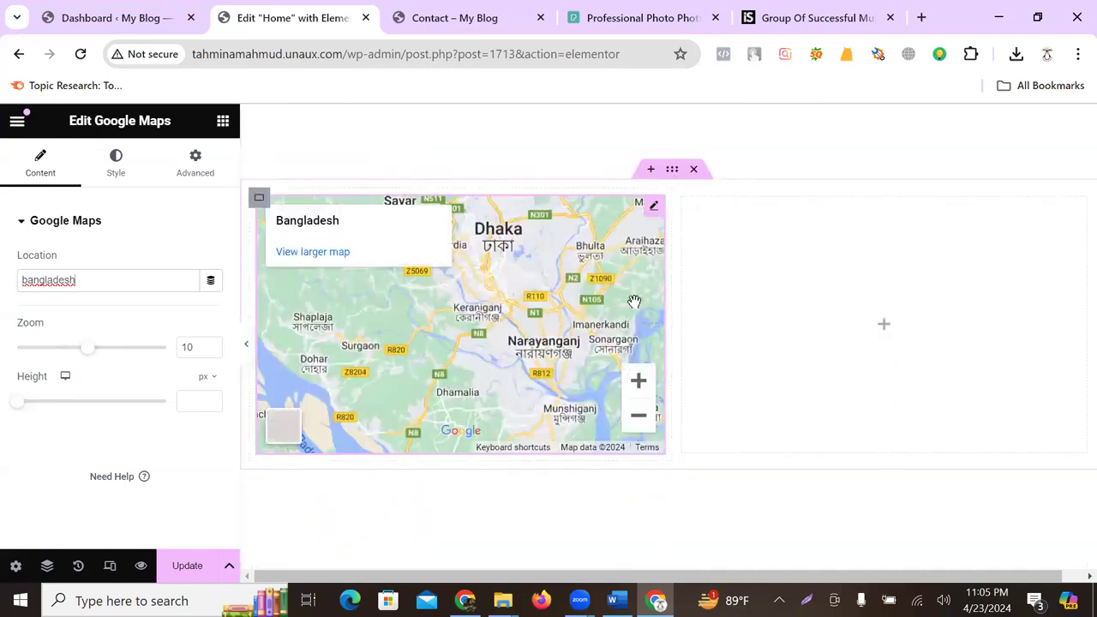
click(884, 325)
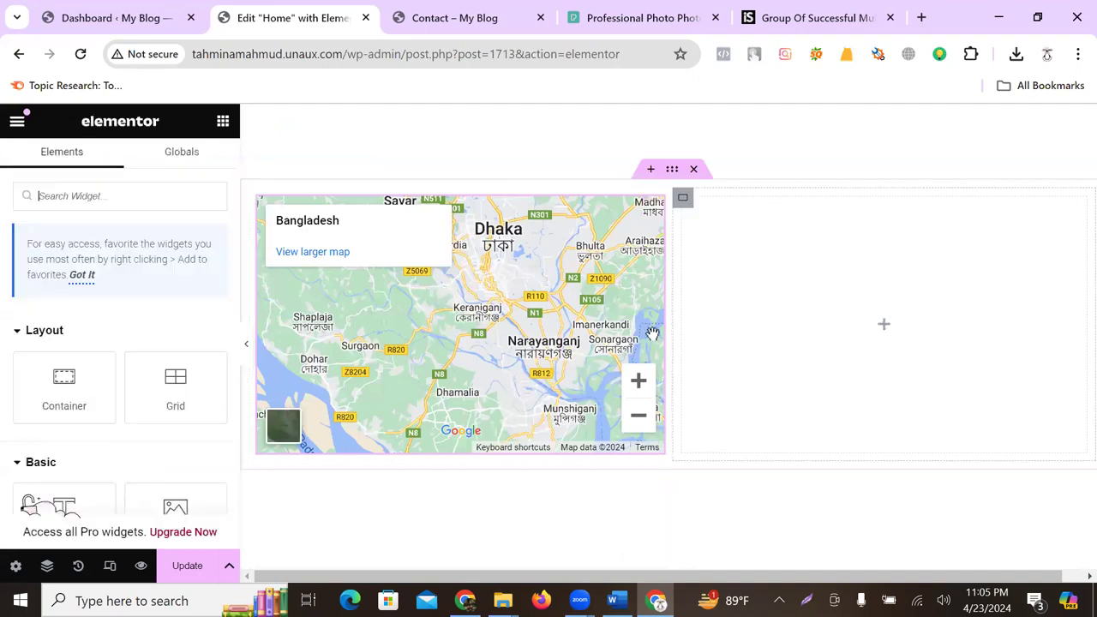
scroll(155, 403, down, 2)
- Add an Image widget to the right column and upload brain-ver8.jpg from the computer for it
drag(159, 355, 831, 323)
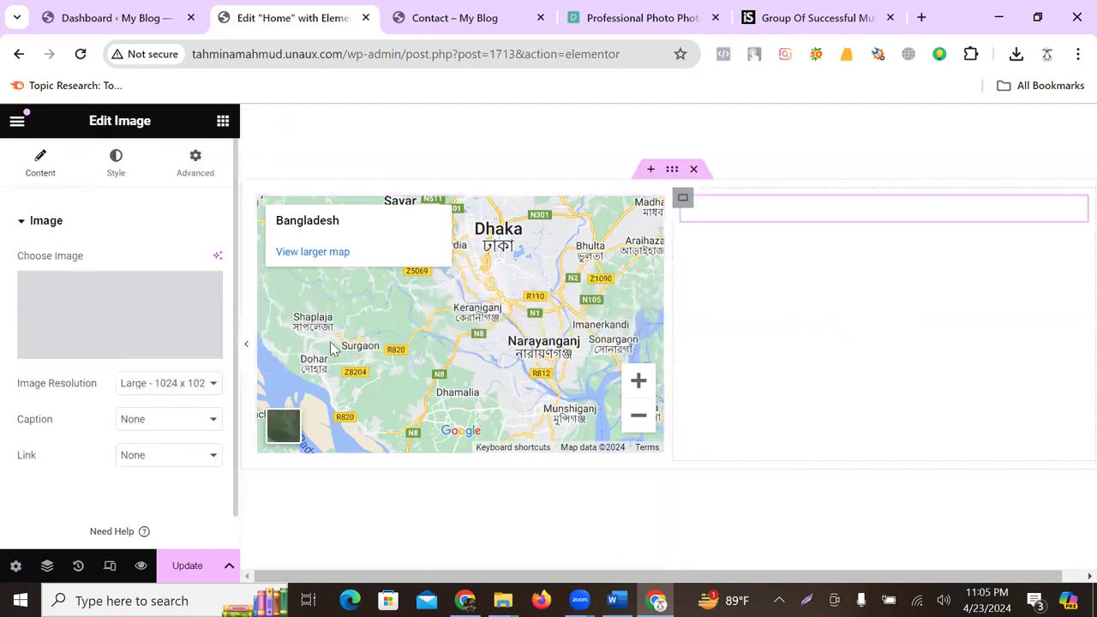
click(109, 347)
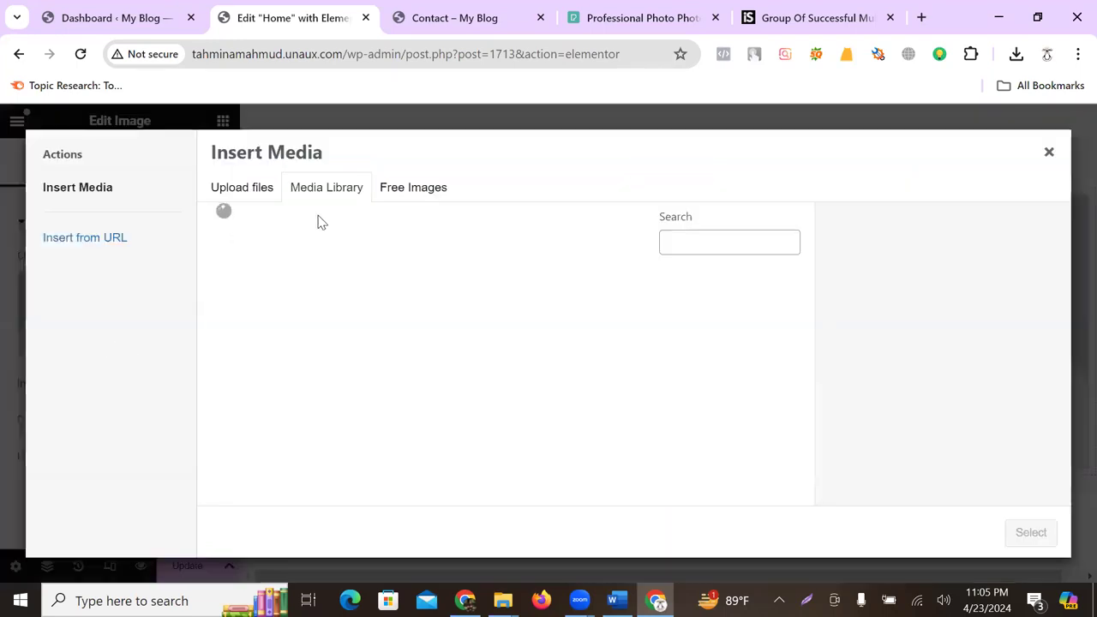
click(240, 190)
click(614, 381)
click(468, 277)
click(415, 385)
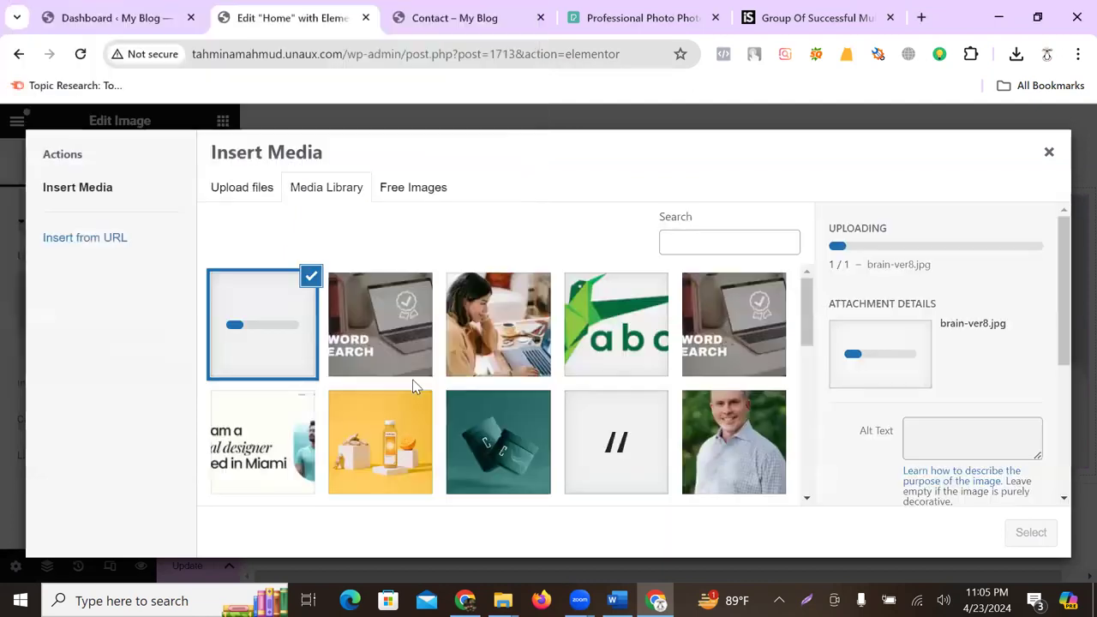
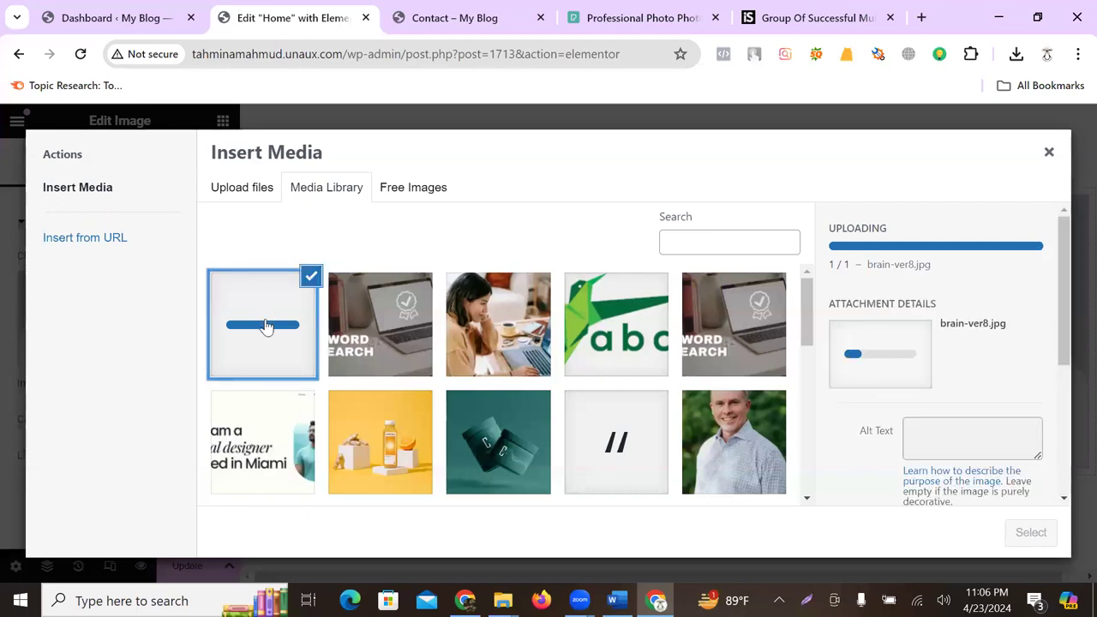
- Upload the 'i 1' photo from the Desktop into the media library
scroll(460, 329, down, 5)
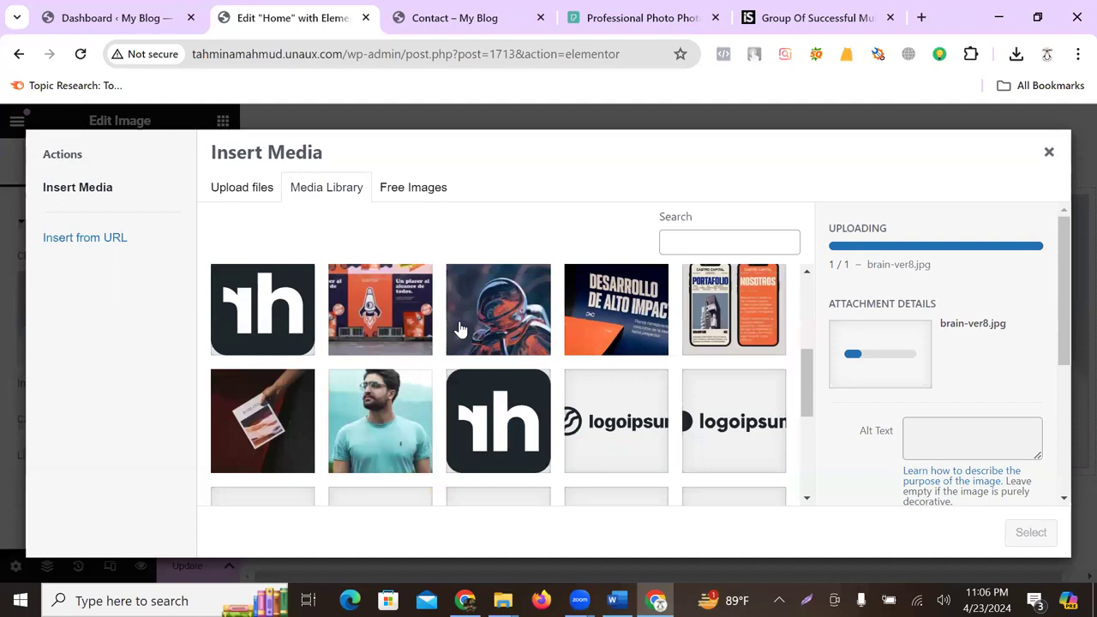
scroll(463, 329, up, 5)
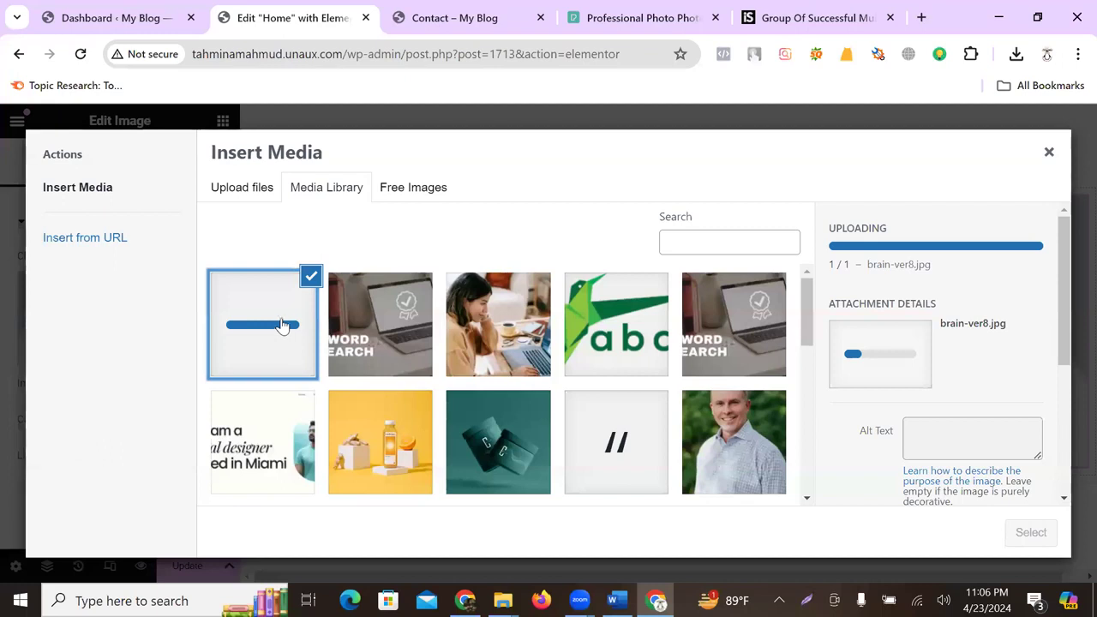
click(254, 193)
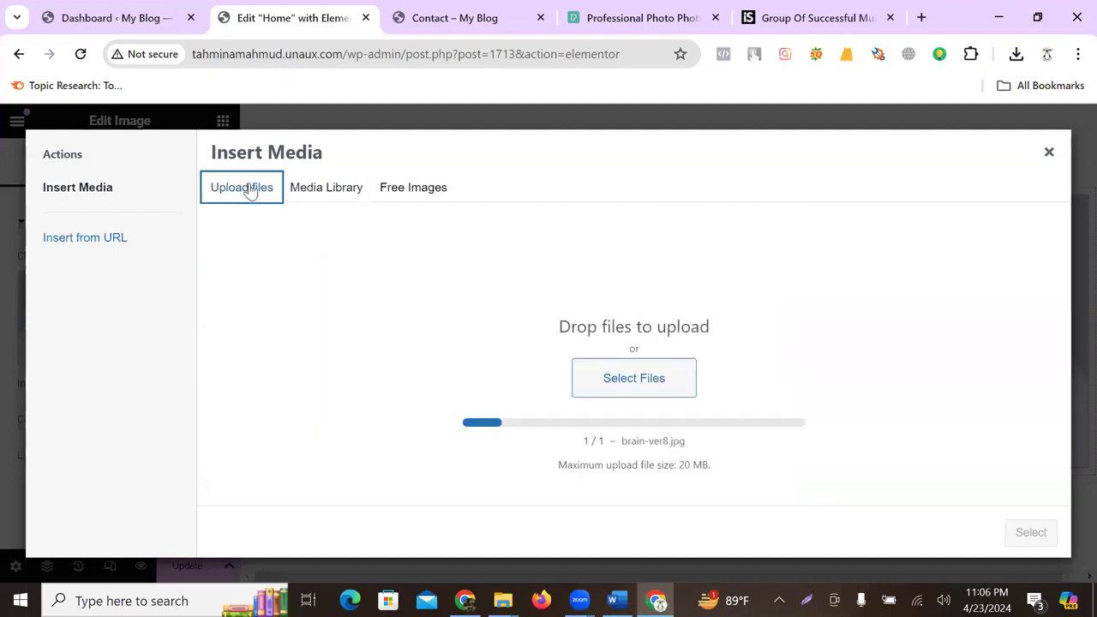
click(630, 375)
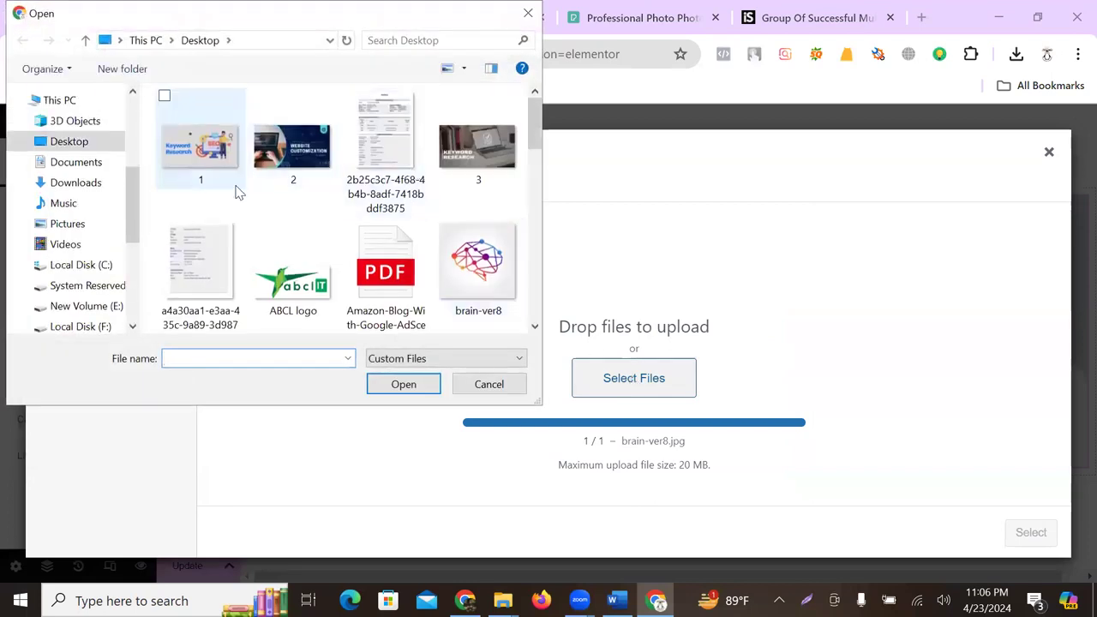
scroll(241, 199, down, 3)
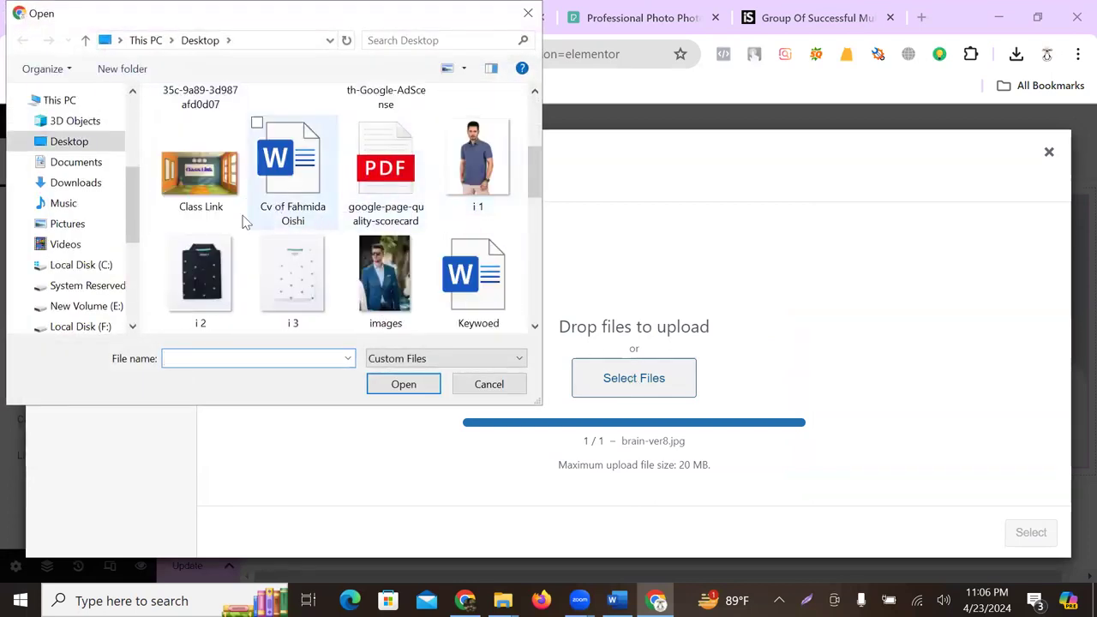
scroll(255, 257, down, 3)
scroll(412, 242, down, 2)
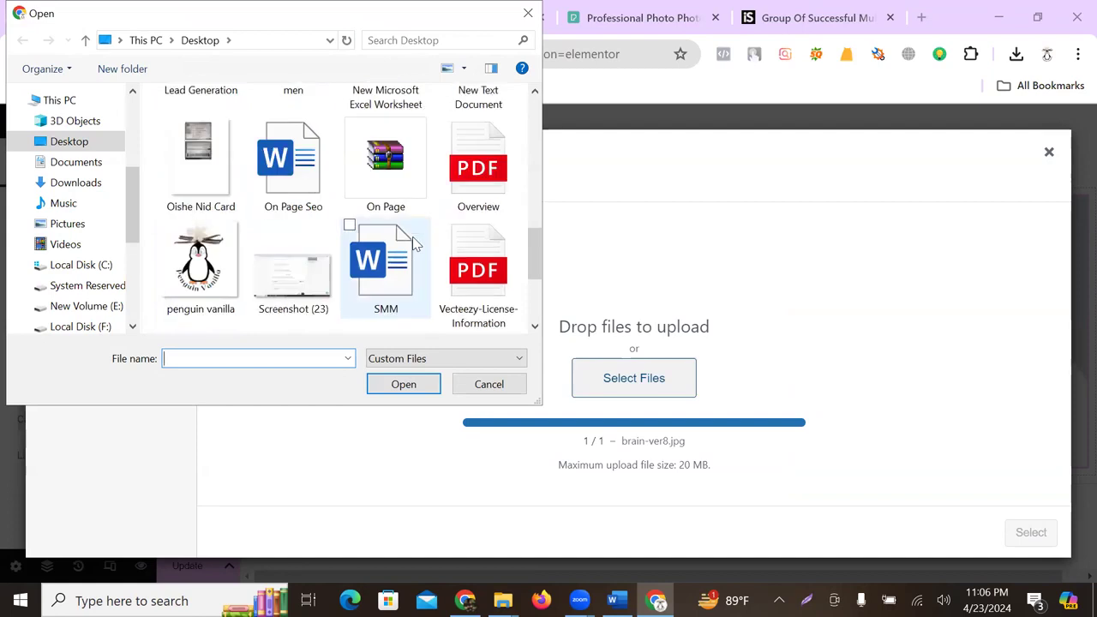
scroll(412, 240, down, 2)
scroll(413, 241, up, 5)
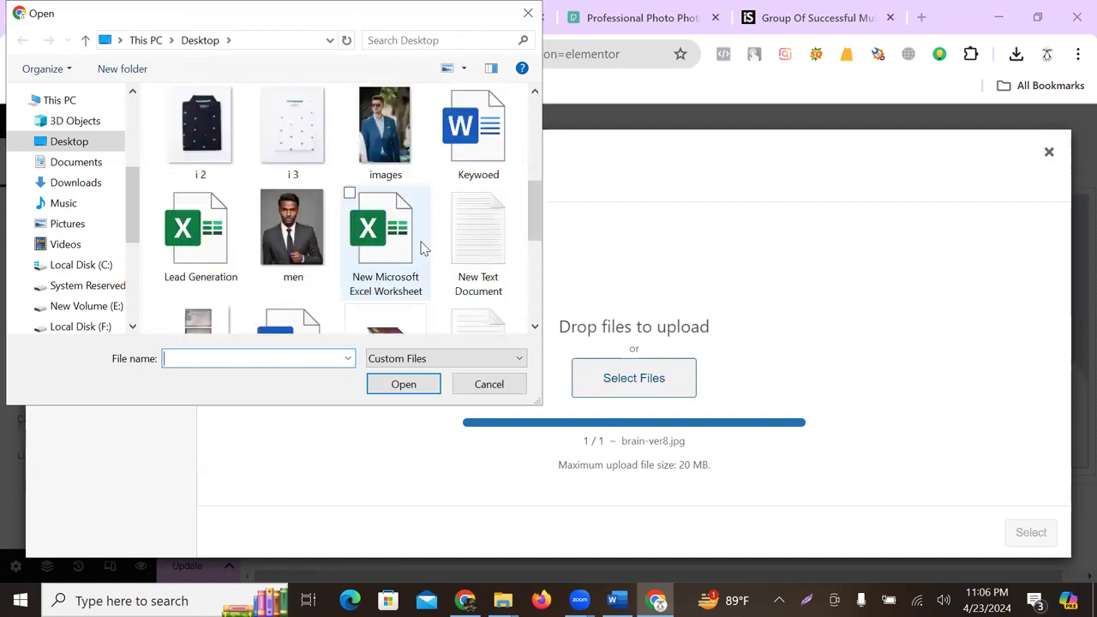
scroll(421, 248, up, 3)
click(474, 244)
click(402, 385)
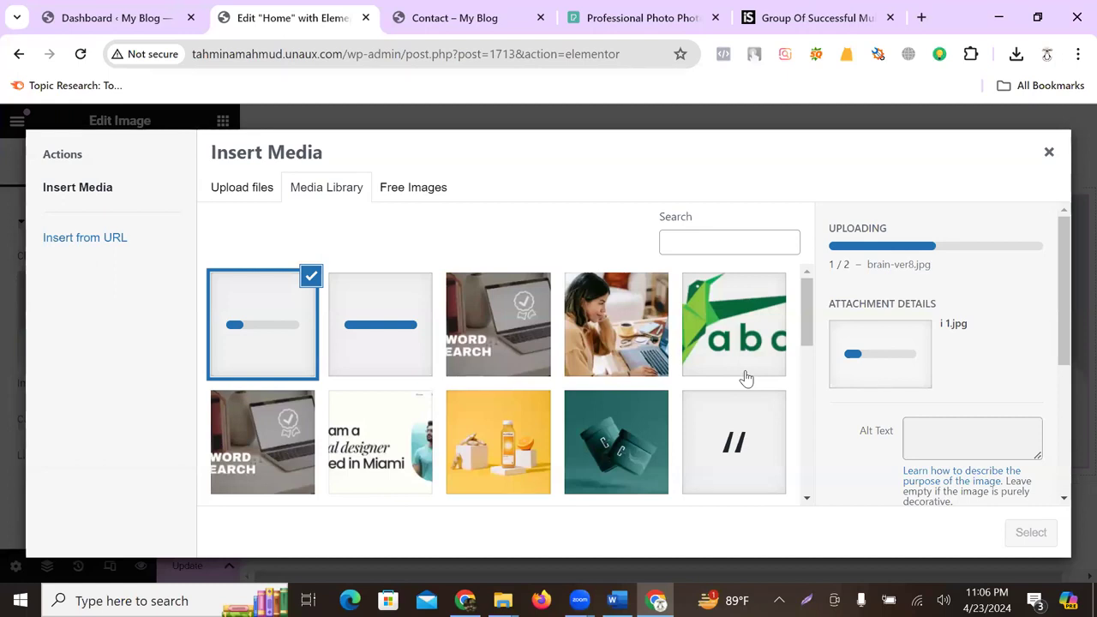
- Close the Insert Media window and return to the Home page editor
scroll(761, 339, down, 3)
scroll(566, 358, up, 3)
click(1061, 157)
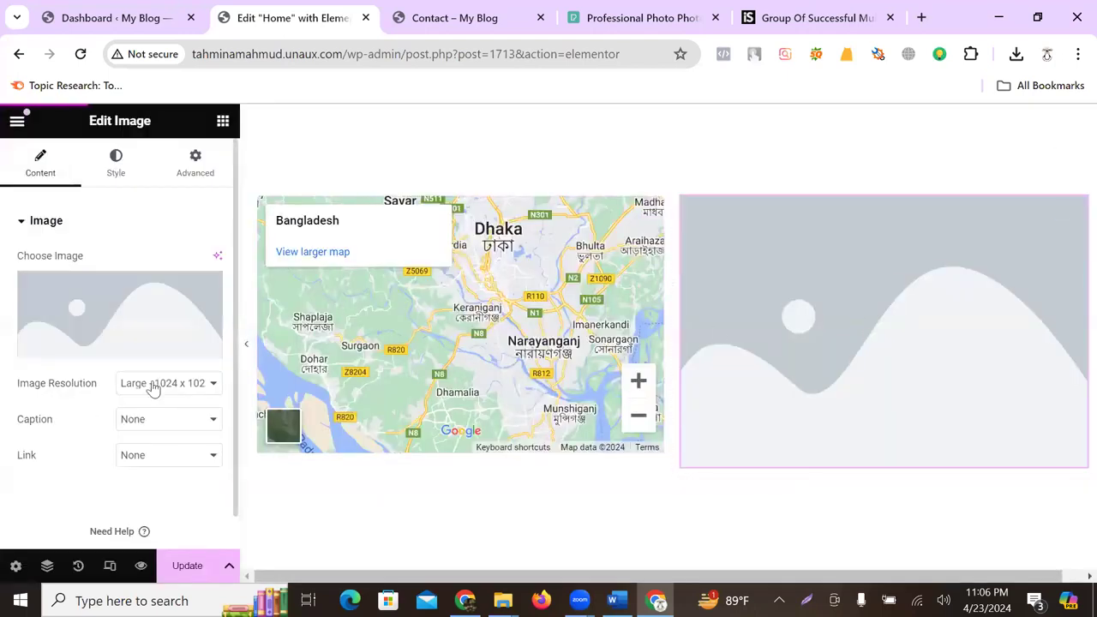
- Add a Flexbox container below the map with one large left column and two stacked right columns
scroll(757, 314, down, 3)
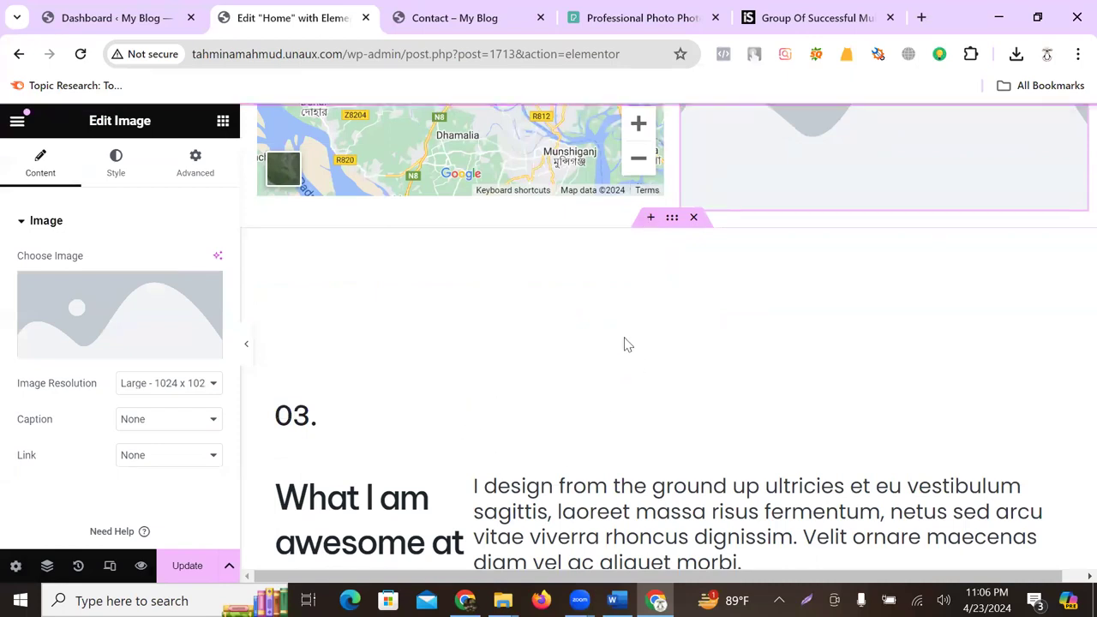
click(650, 221)
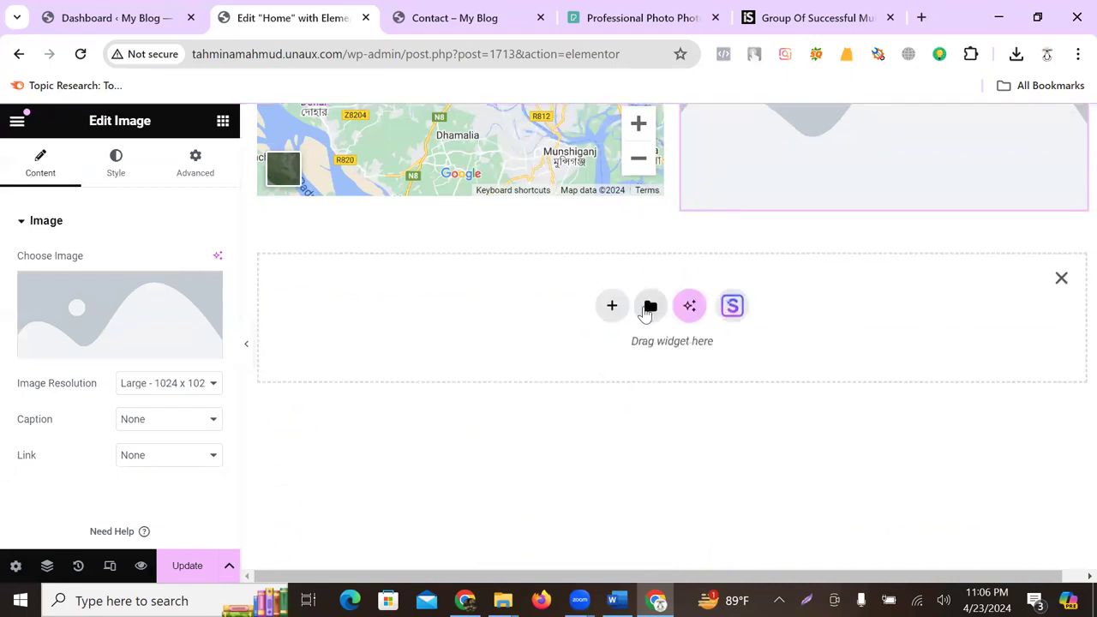
click(624, 306)
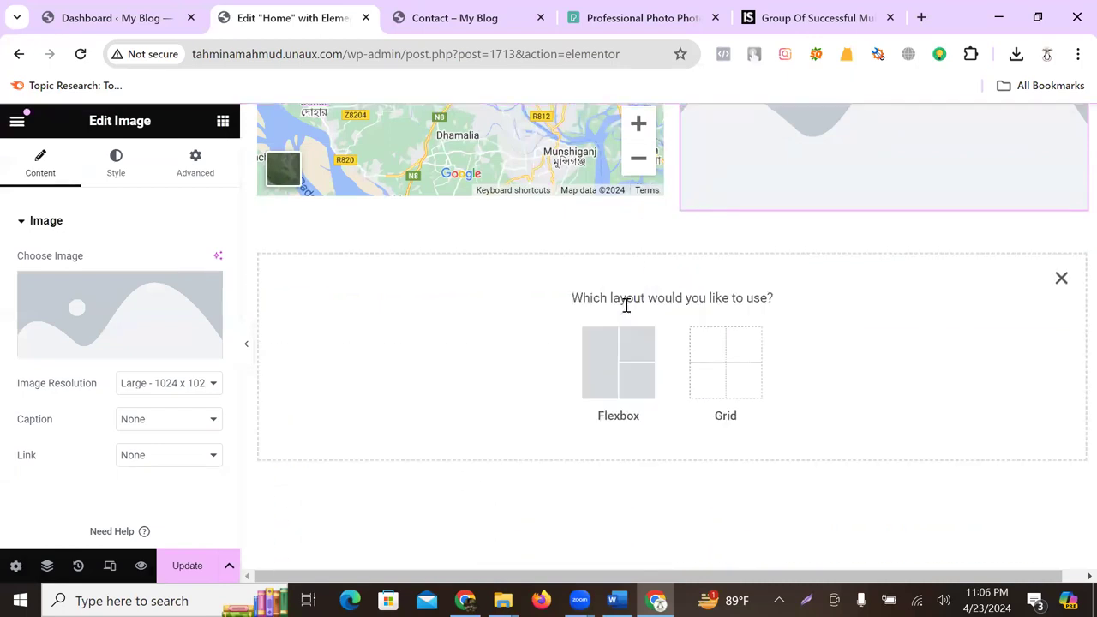
click(741, 377)
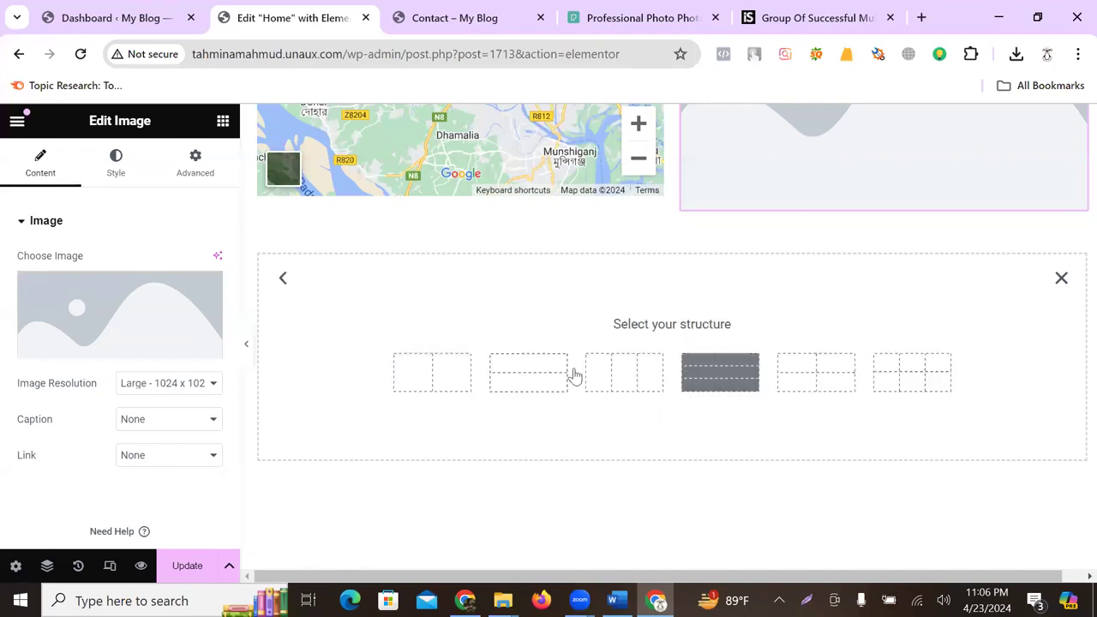
click(284, 280)
click(608, 367)
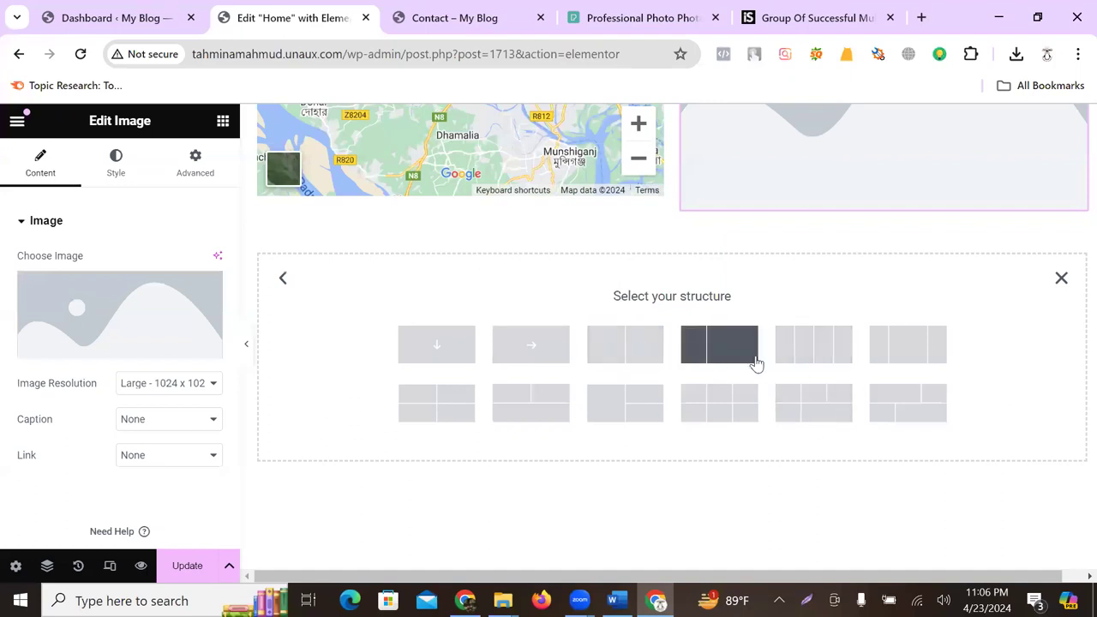
click(625, 403)
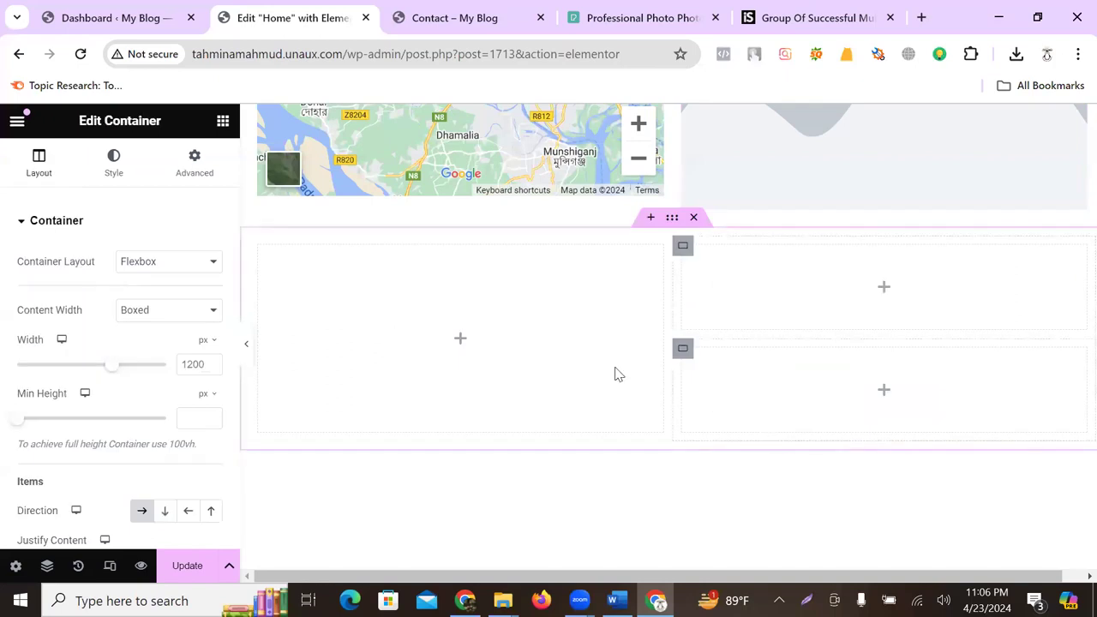
- Select the new left column and browse the widget list
click(461, 342)
scroll(110, 367, down, 5)
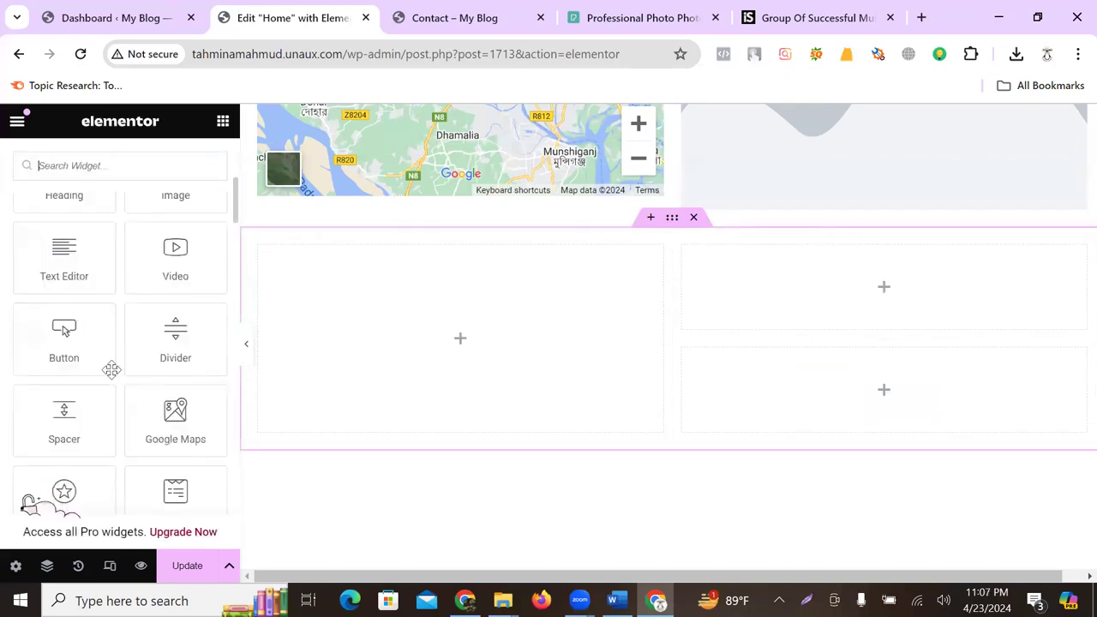
scroll(123, 378, down, 3)
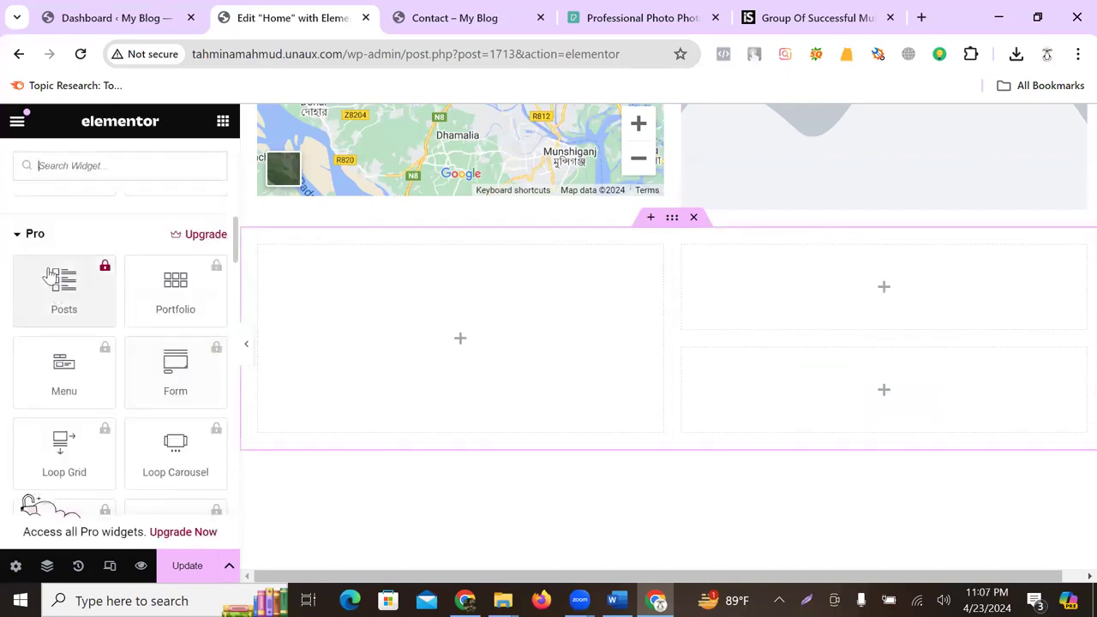
scroll(110, 309, down, 10)
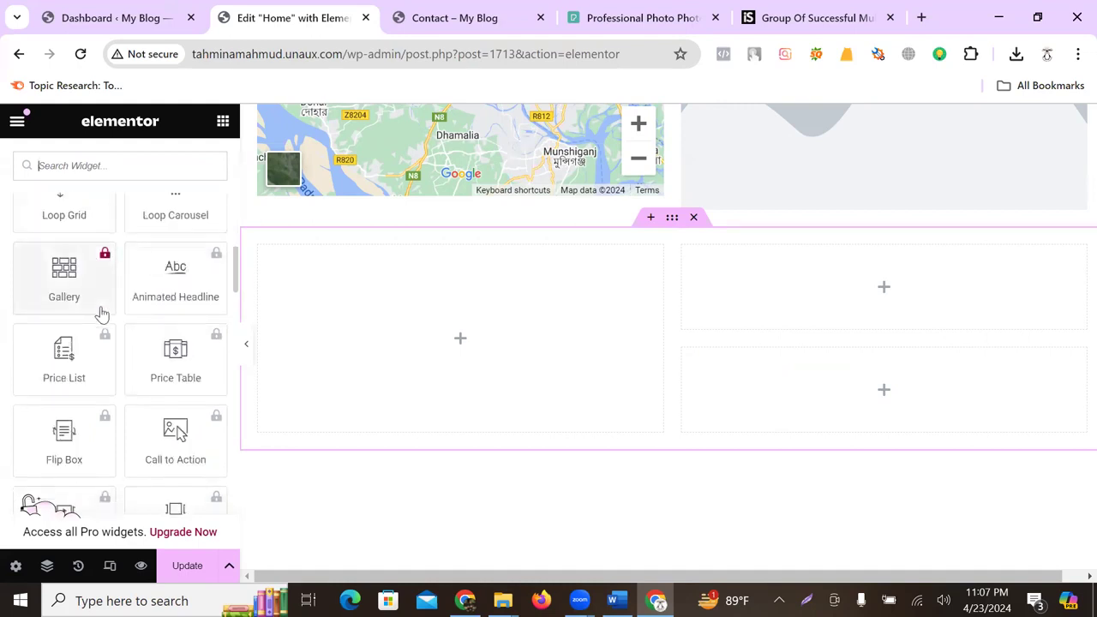
scroll(114, 316, down, 8)
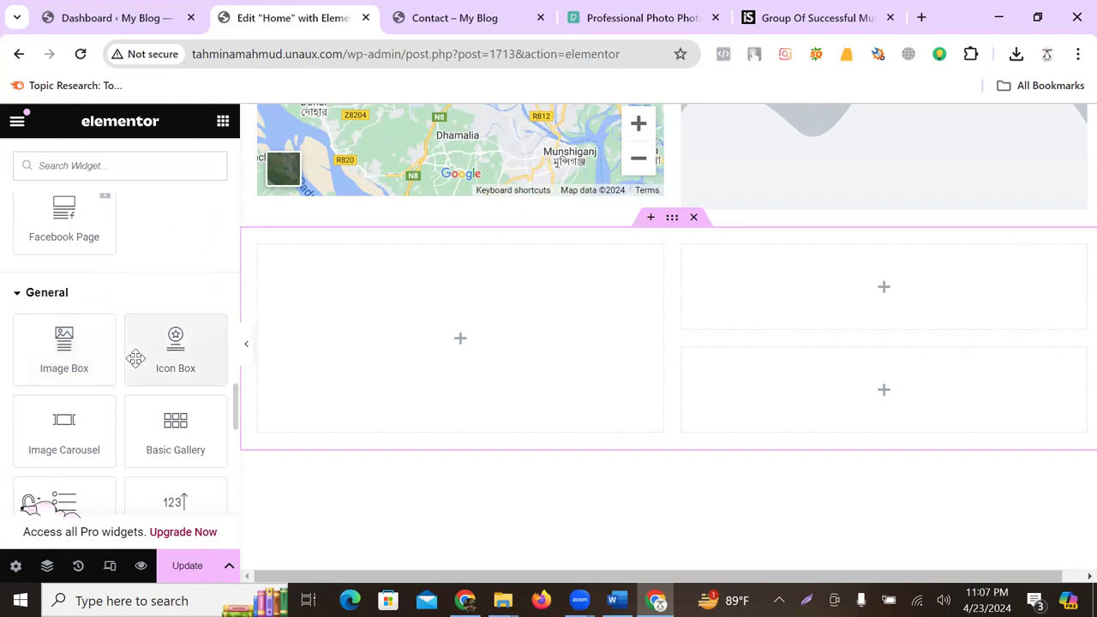
scroll(190, 385, down, 1)
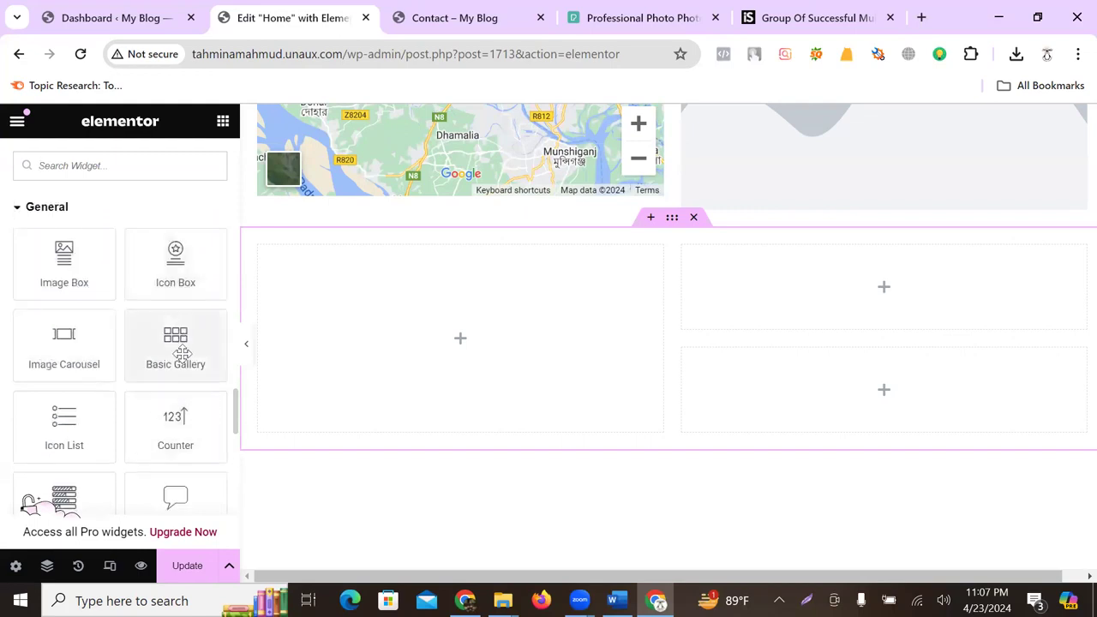
- Place an Image Carousel in the left column and upload three images for it
drag(60, 364, 441, 363)
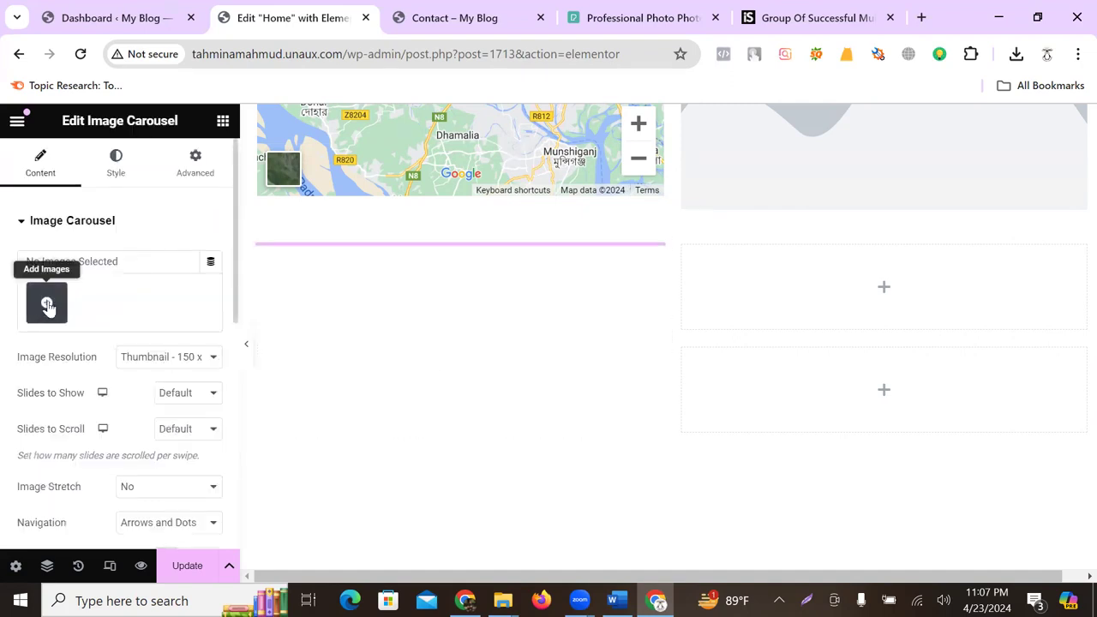
click(48, 306)
click(244, 188)
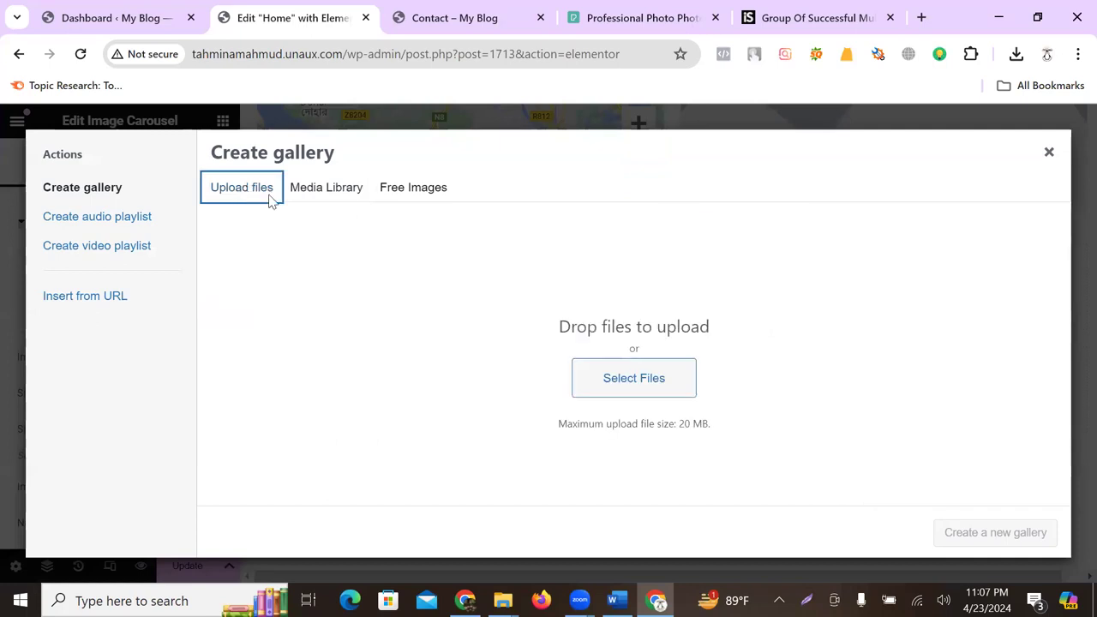
click(635, 380)
click(200, 145)
ctrl+click(293, 146)
ctrl+click(497, 163)
click(419, 384)
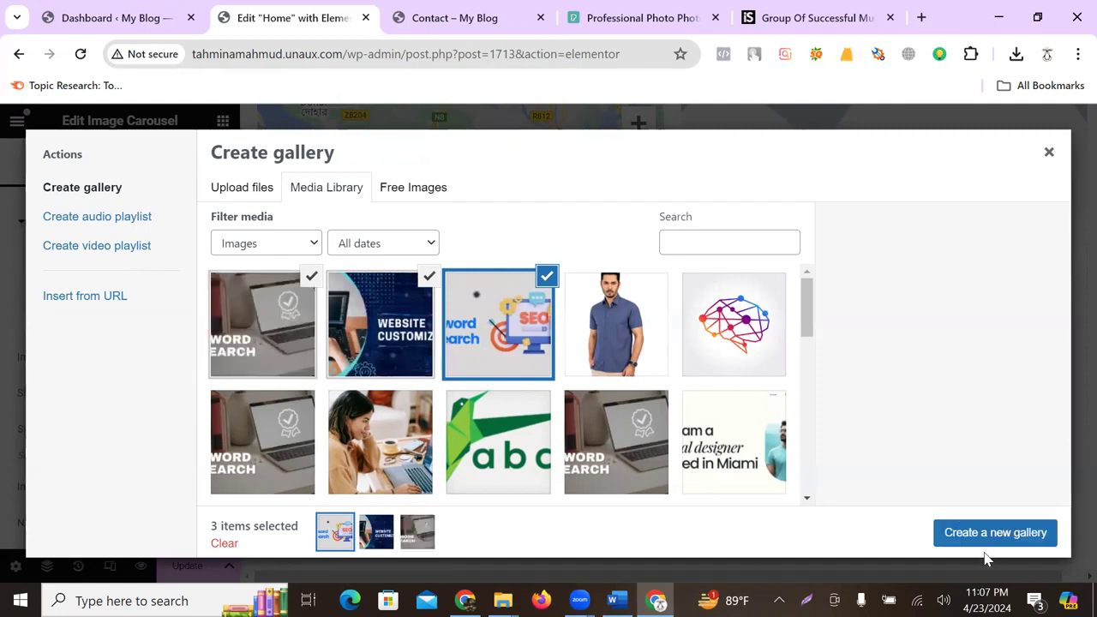
- Create and insert the three-image gallery, and set Image Resolution to Full
click(991, 536)
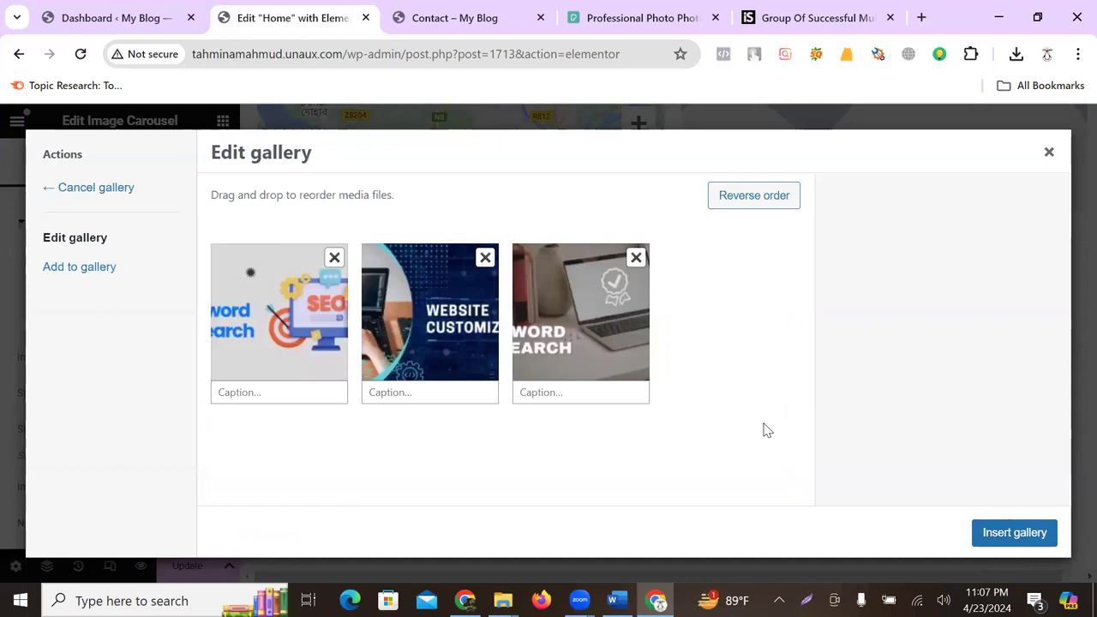
click(1014, 535)
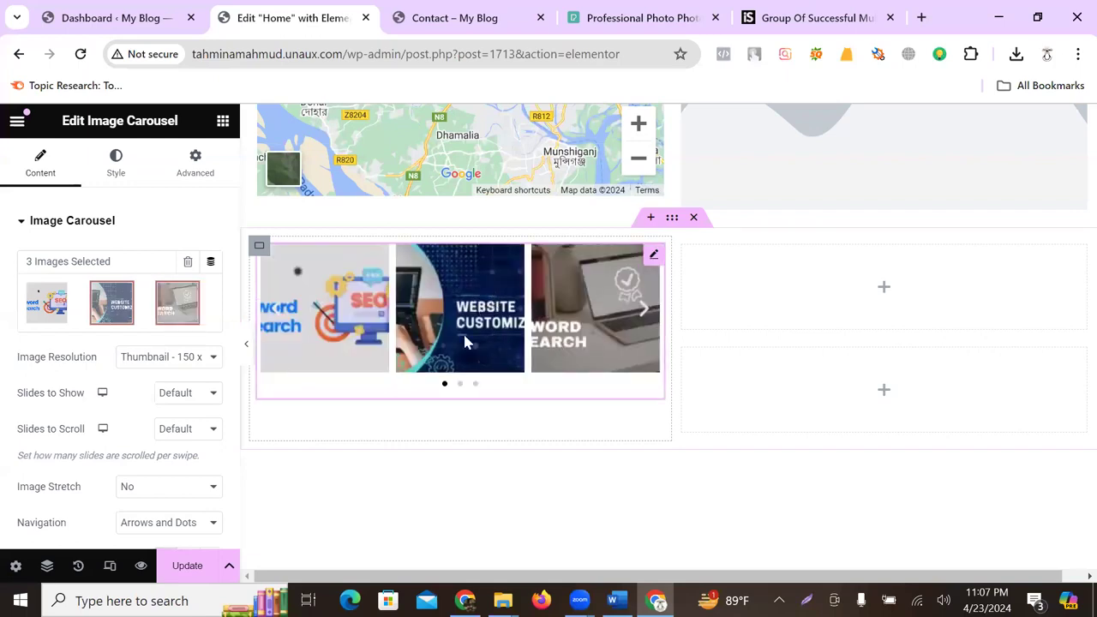
click(213, 358)
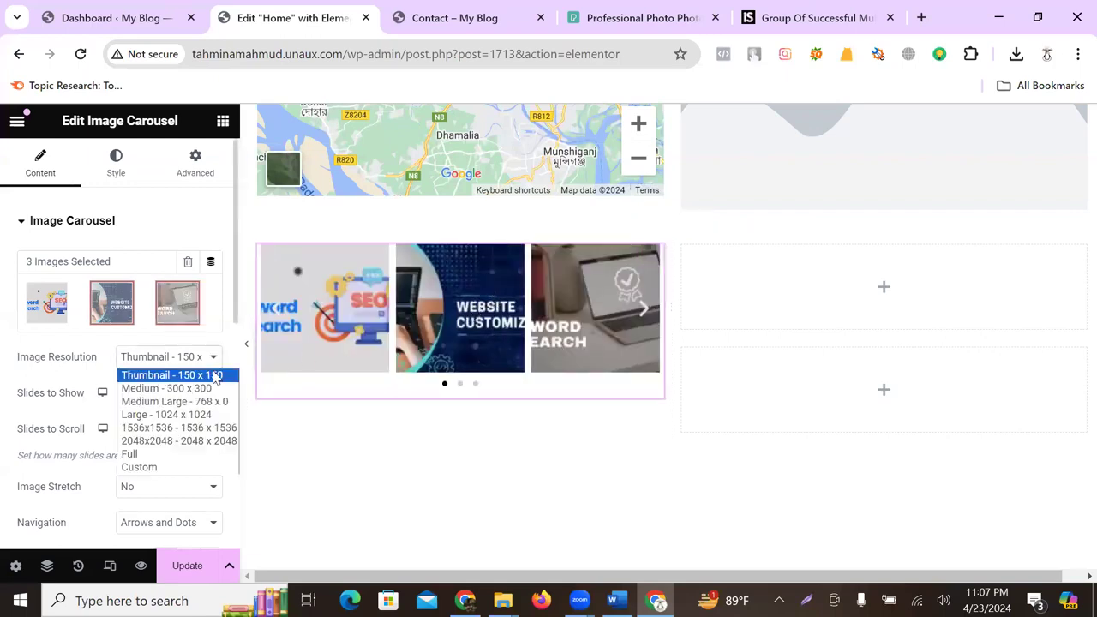
click(180, 453)
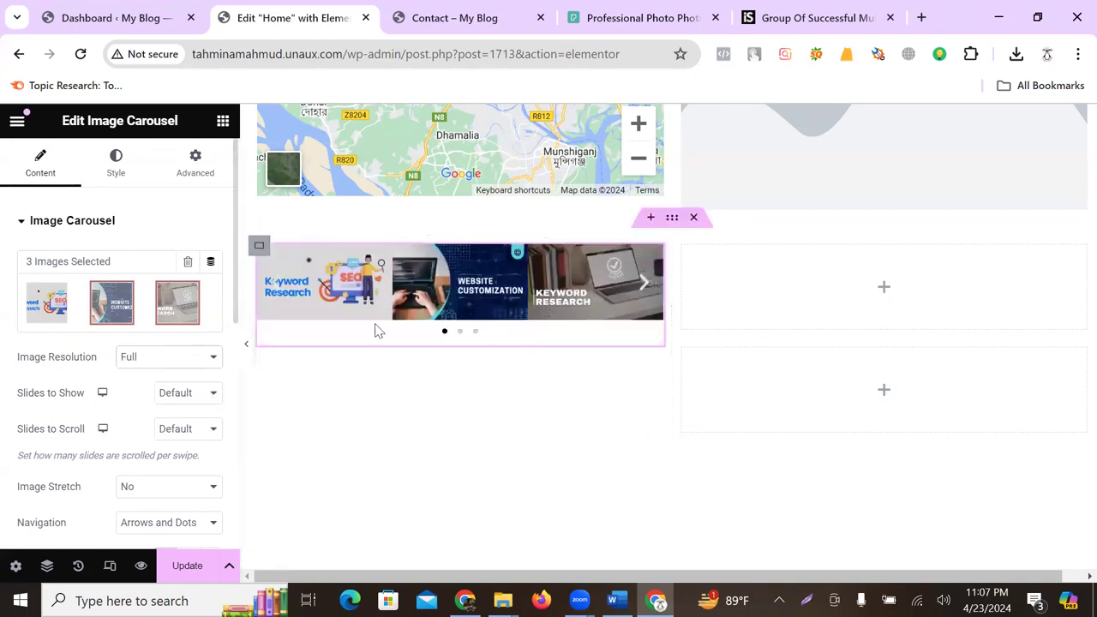
- Cycle through the carousel slides to preview them, then select the empty right column
click(643, 285)
click(646, 286)
click(648, 287)
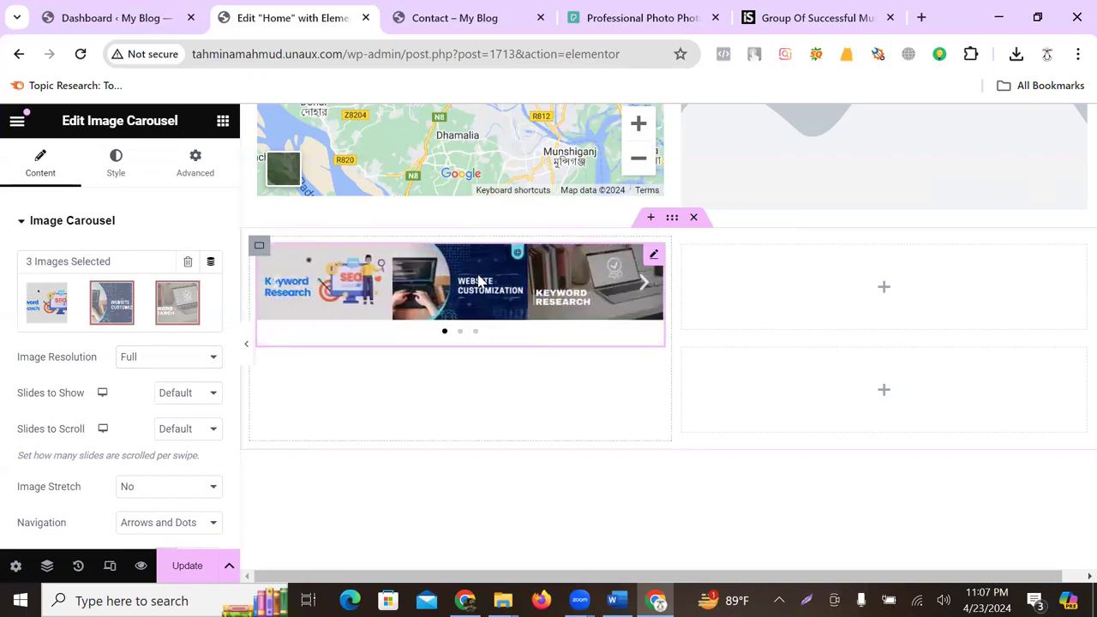
click(644, 286)
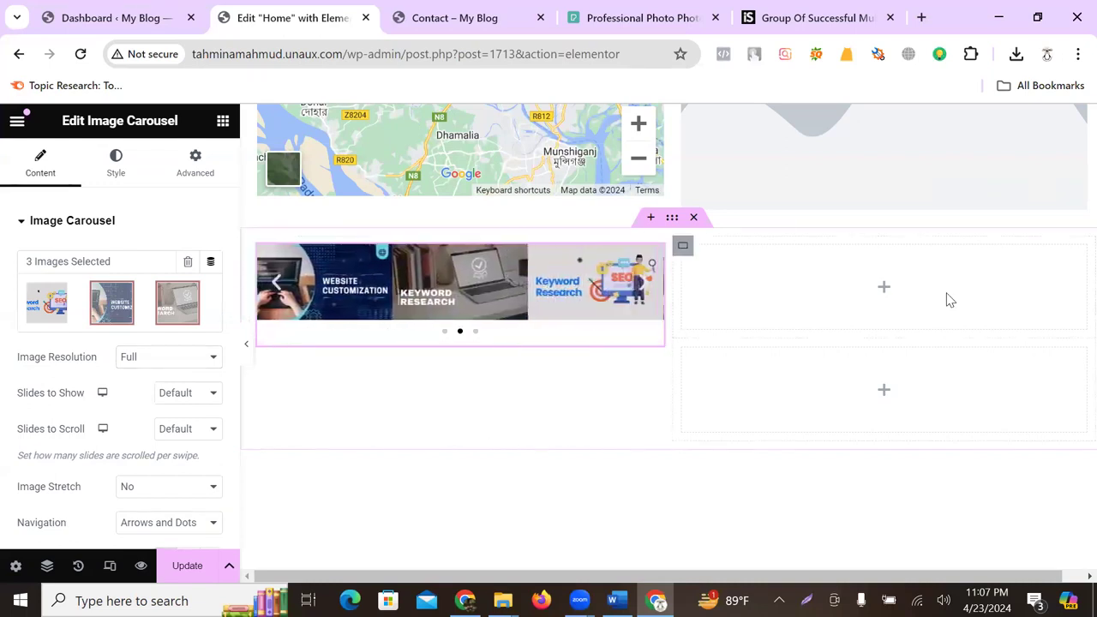
click(883, 290)
- Drop a Heading widget into the top right cell and a six-cell Grid into the bottom right cell
scroll(78, 433, down, 1)
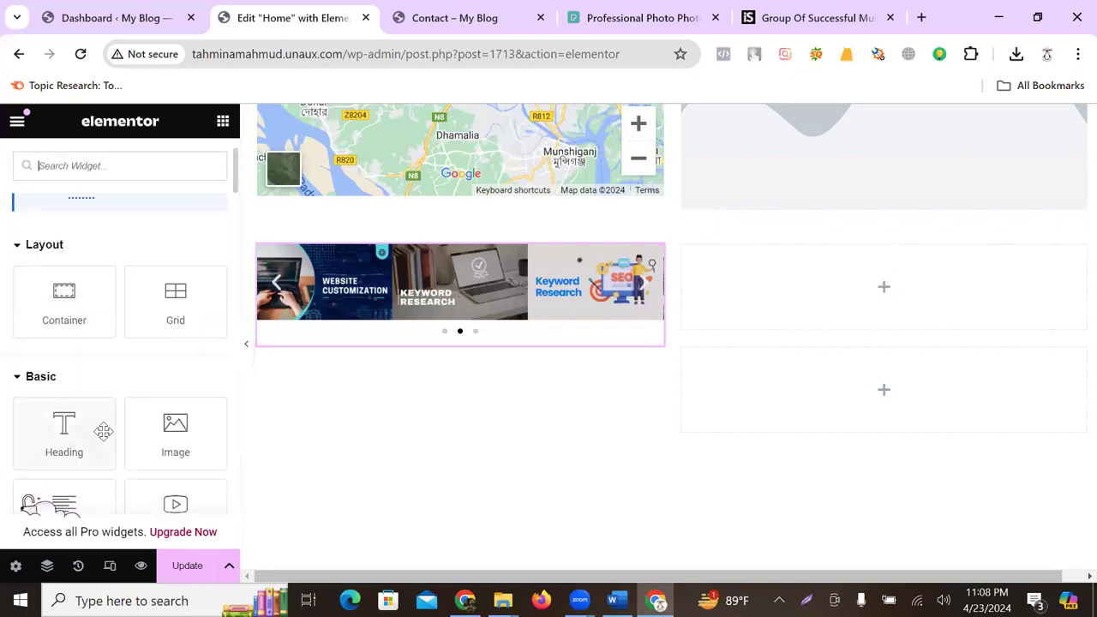
scroll(173, 396, down, 1)
drag(60, 356, 828, 302)
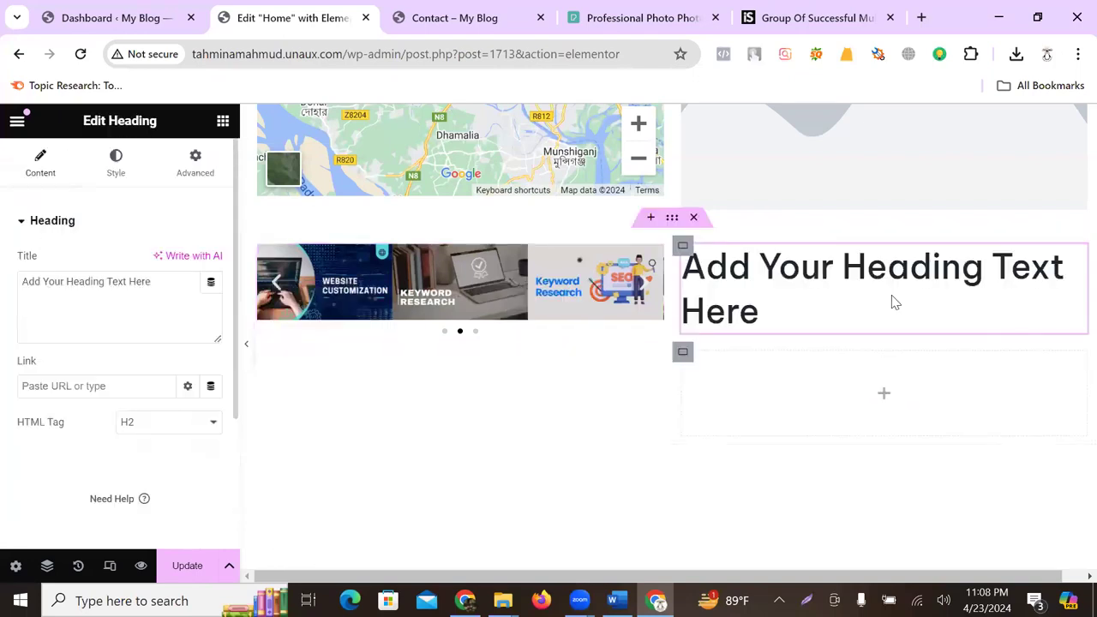
click(888, 400)
scroll(103, 411, down, 1)
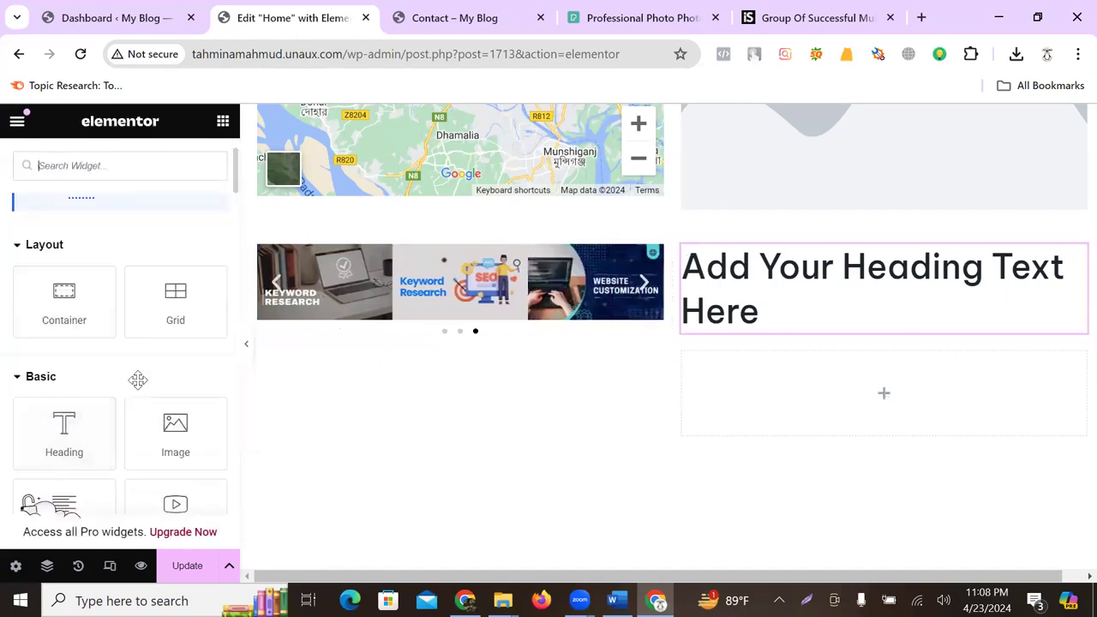
scroll(154, 382, up, 1)
drag(171, 383, 851, 387)
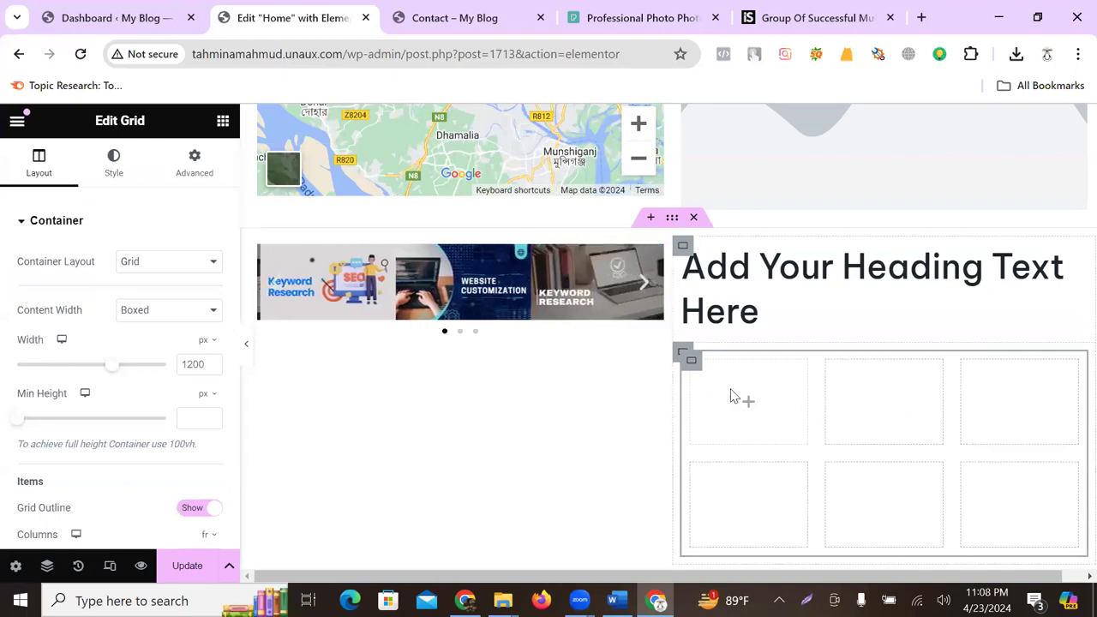
- Scroll past the intro text and service cards to the empty drop area above the footer
scroll(746, 410, down, 1)
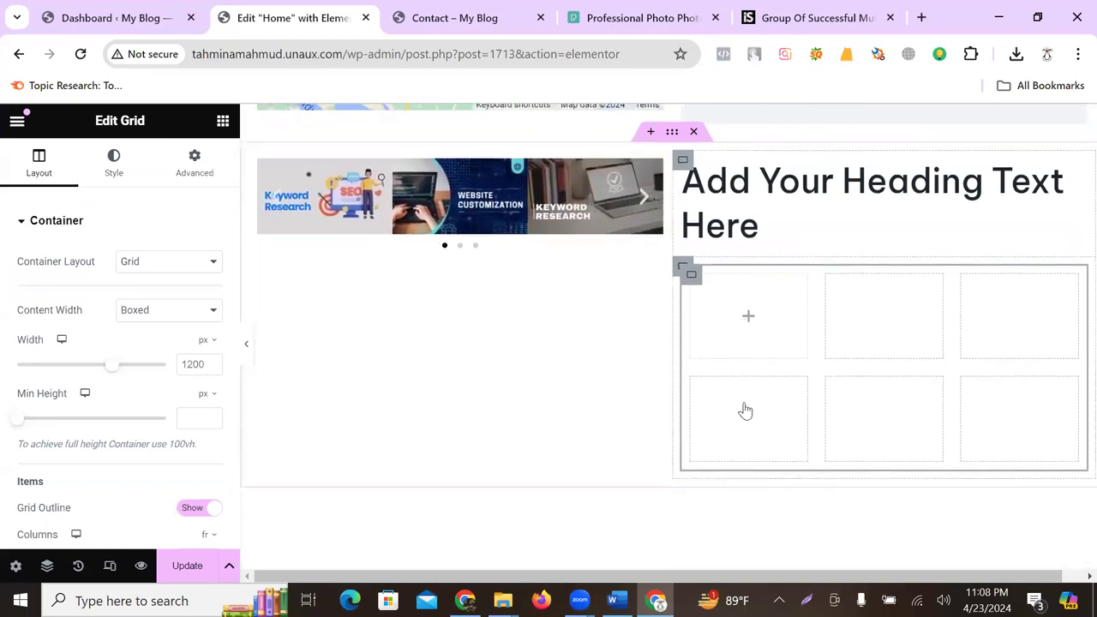
scroll(343, 449, up, 1)
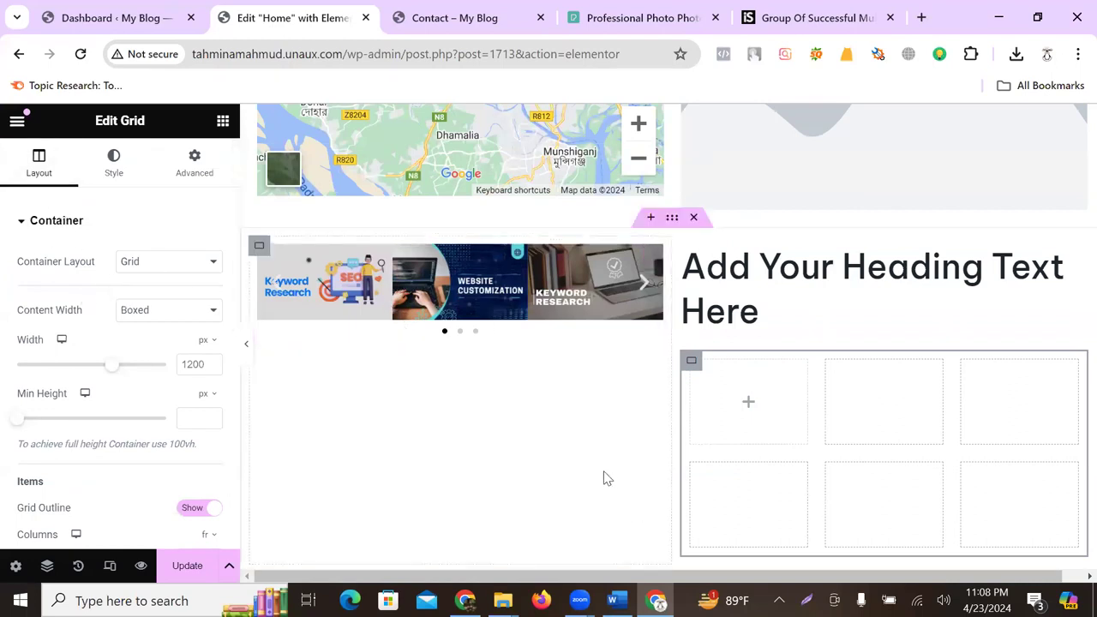
scroll(556, 429, down, 10)
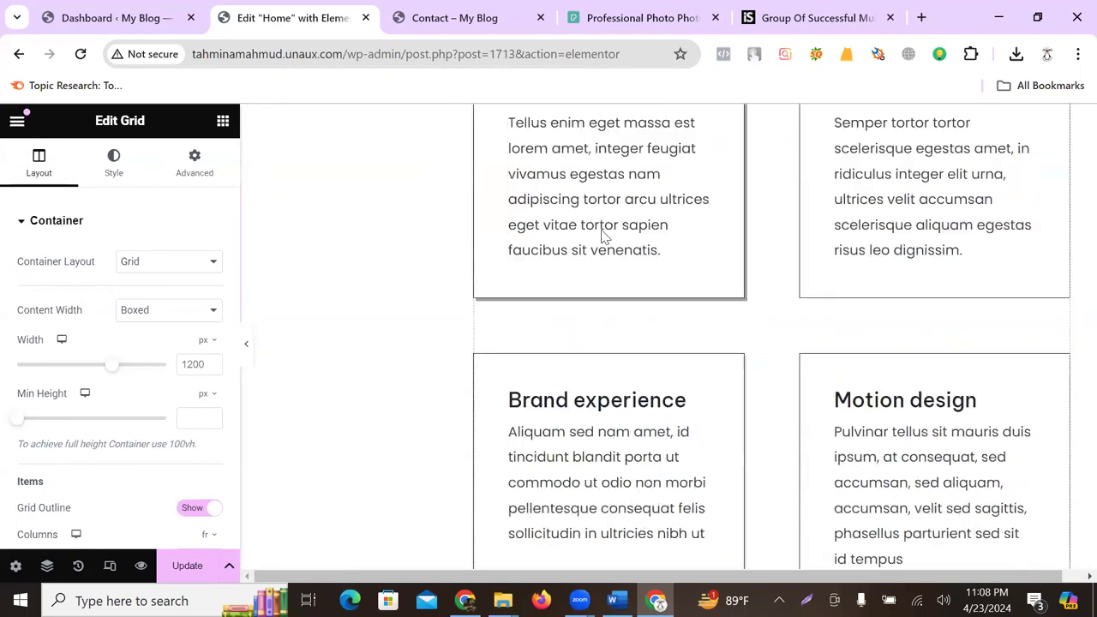
scroll(635, 274, up, 3)
click(540, 206)
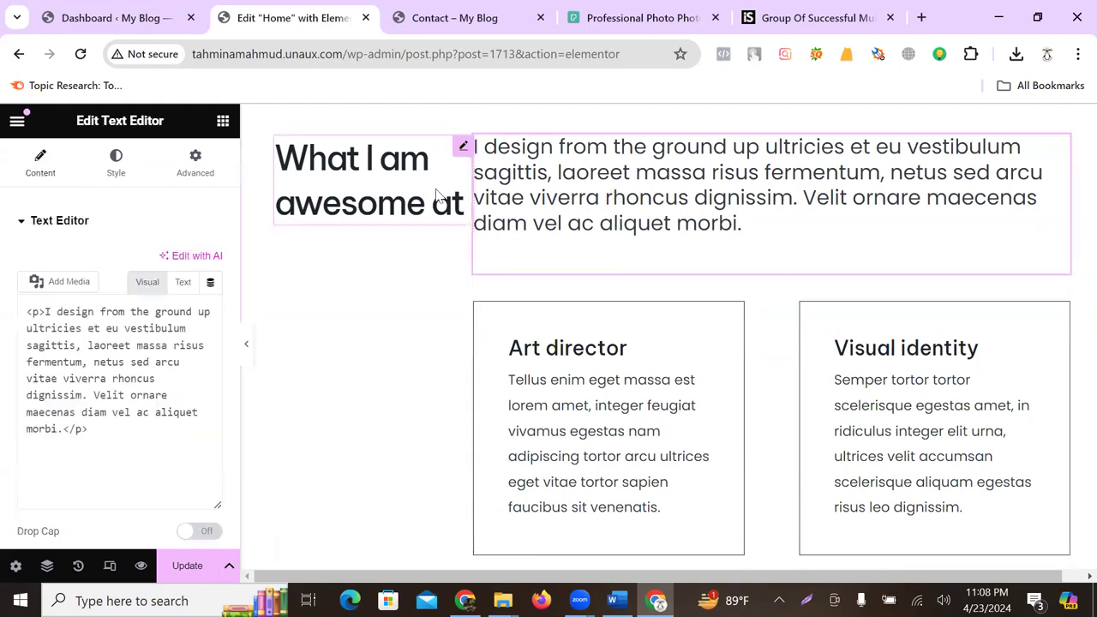
scroll(609, 262, down, 5)
scroll(613, 291, down, 10)
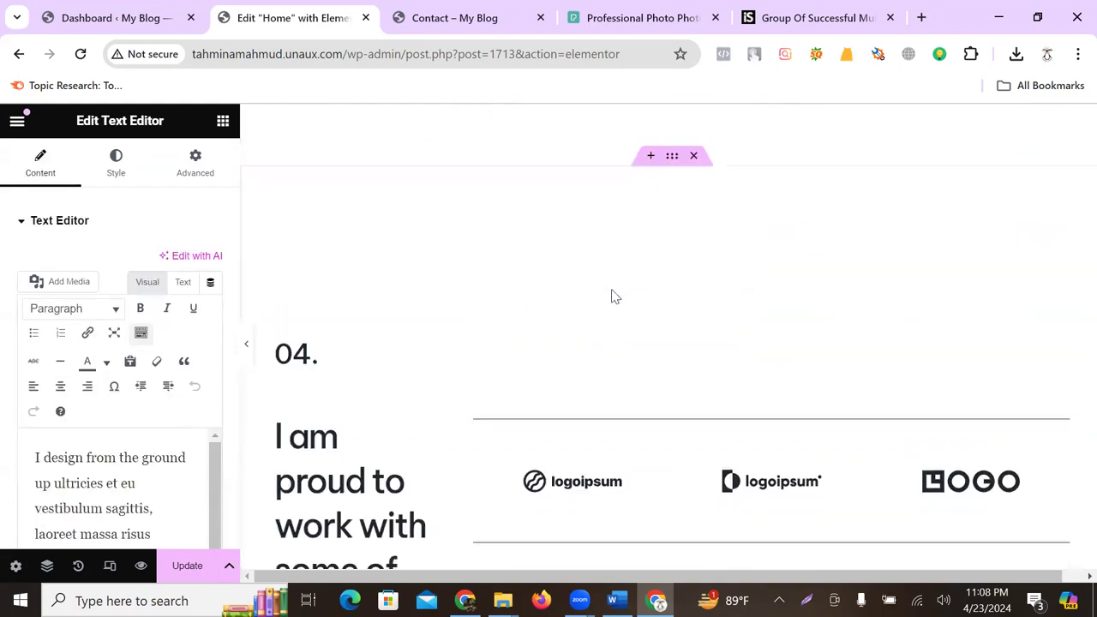
scroll(613, 297, down, 15)
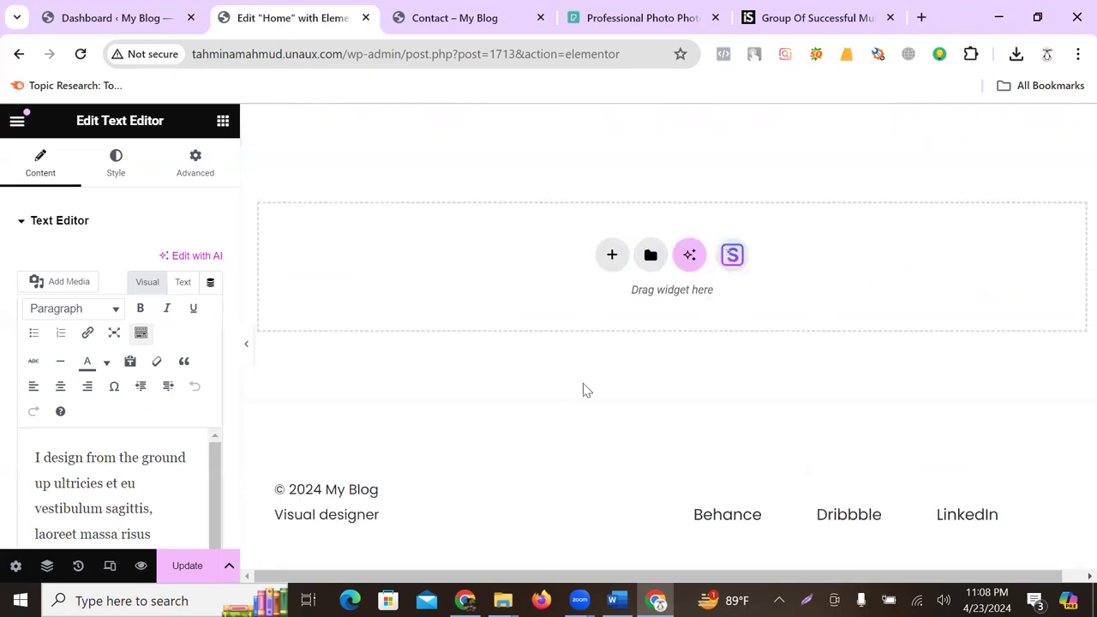
scroll(585, 390, up, 1)
scroll(586, 387, down, 1)
- Add a Flexbox container above the footer, deleting the accidental extra container below it
click(530, 506)
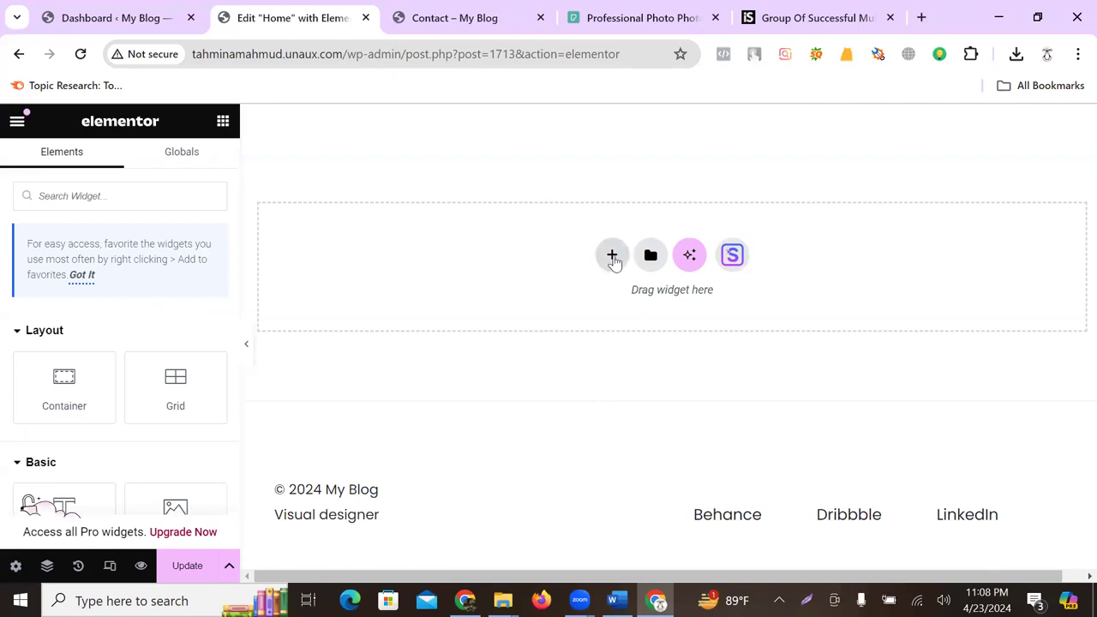
click(612, 258)
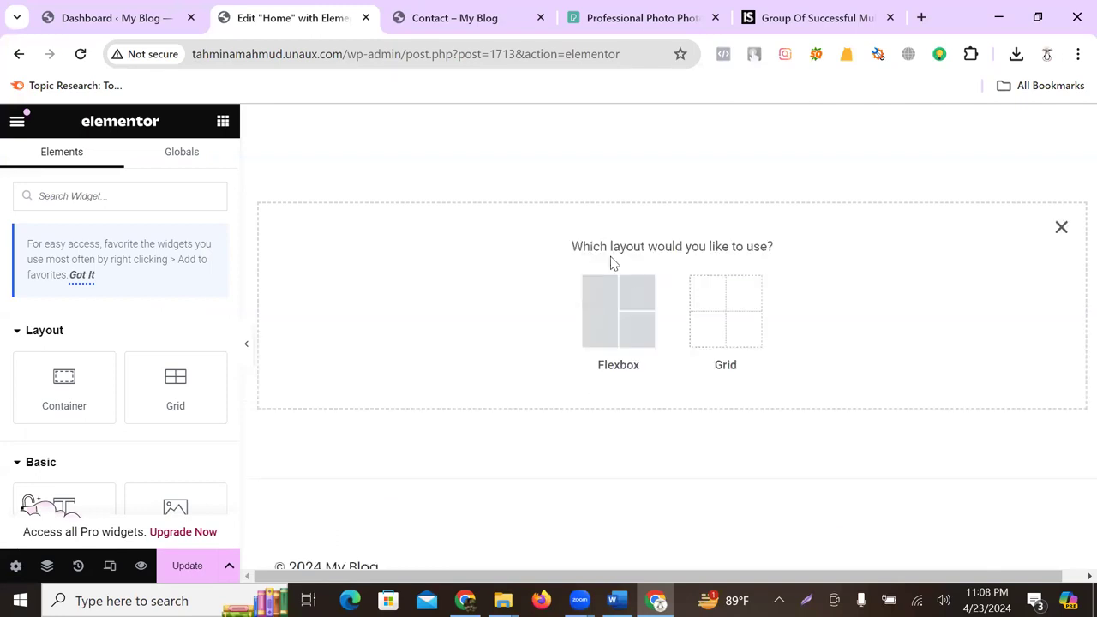
click(609, 335)
click(519, 336)
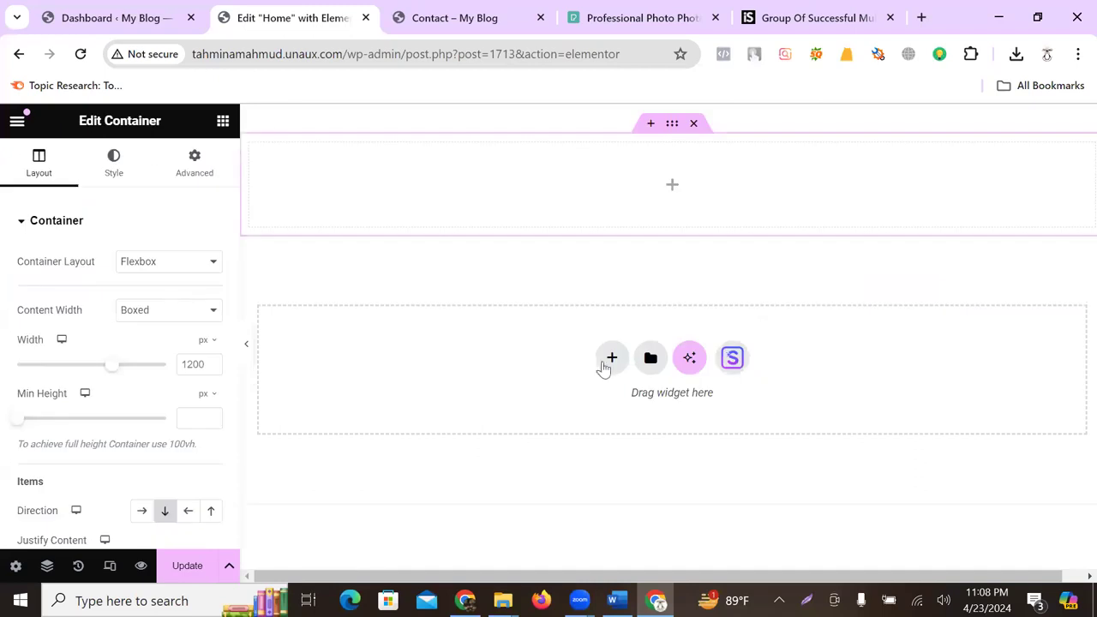
click(610, 359)
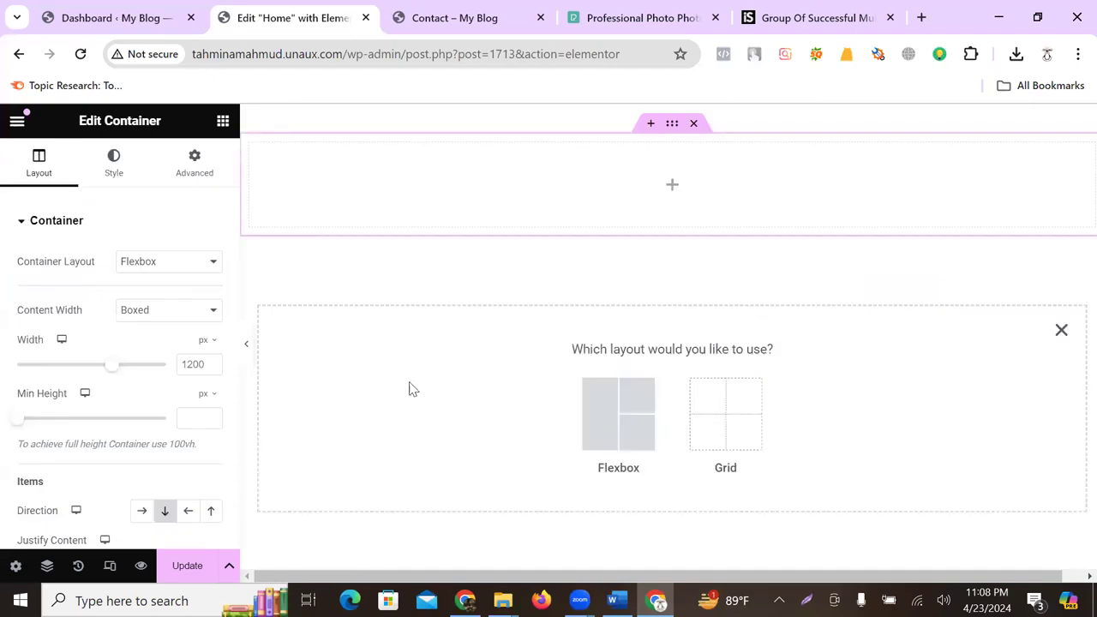
click(624, 421)
click(531, 396)
scroll(574, 403, up, 3)
scroll(574, 397, down, 2)
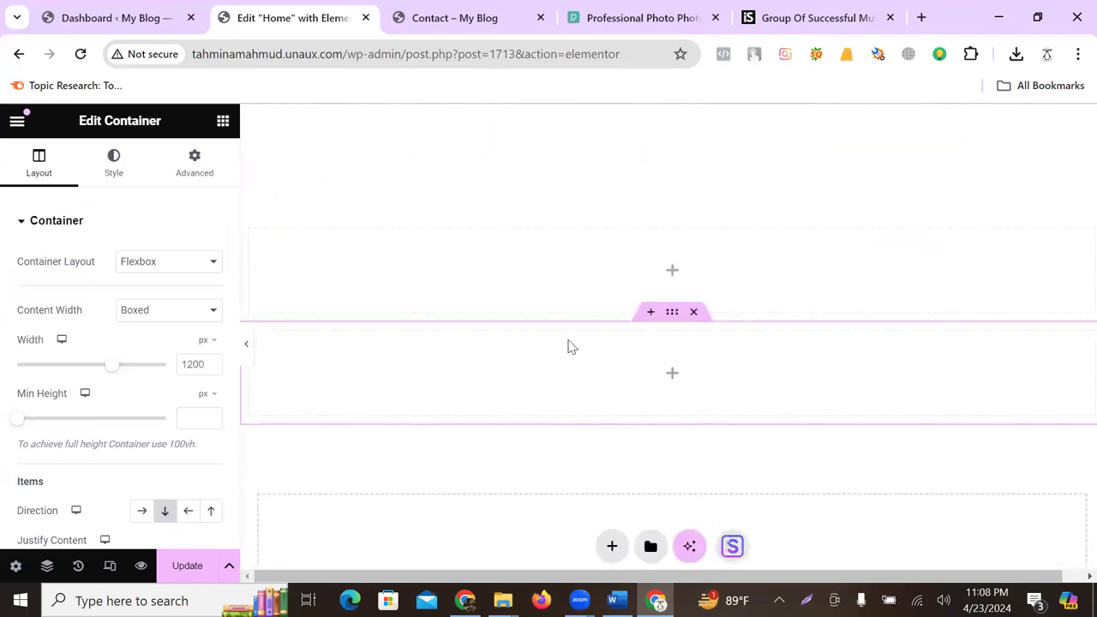
click(694, 312)
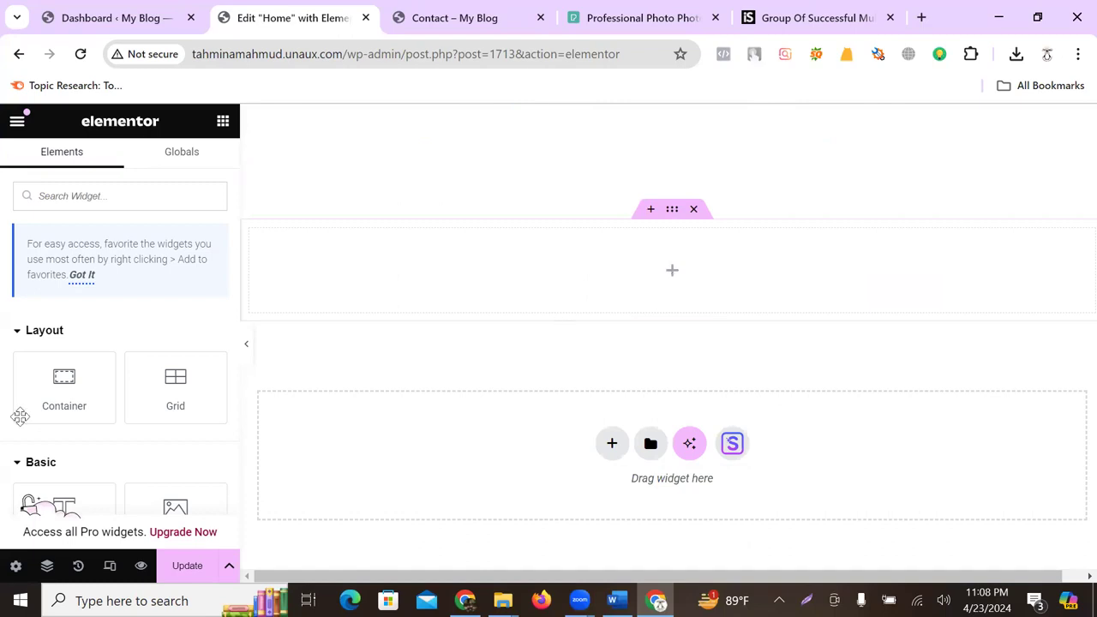
- Add a Social Icons widget with Facebook, Twitter and YouTube icons to the empty section
scroll(69, 410, down, 6)
scroll(81, 412, down, 10)
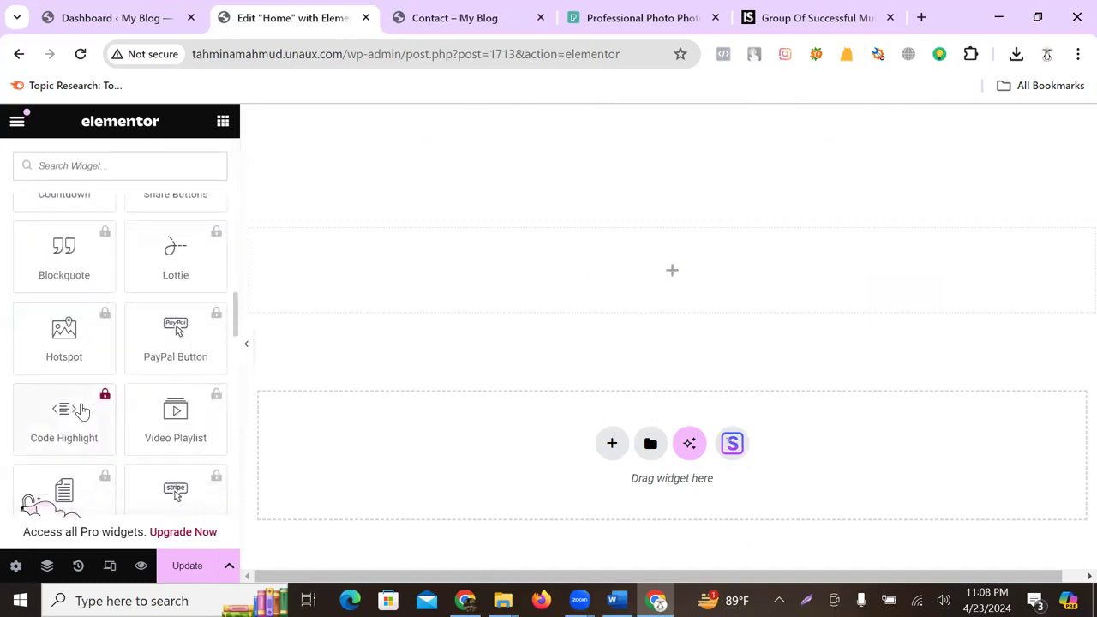
scroll(83, 404, down, 5)
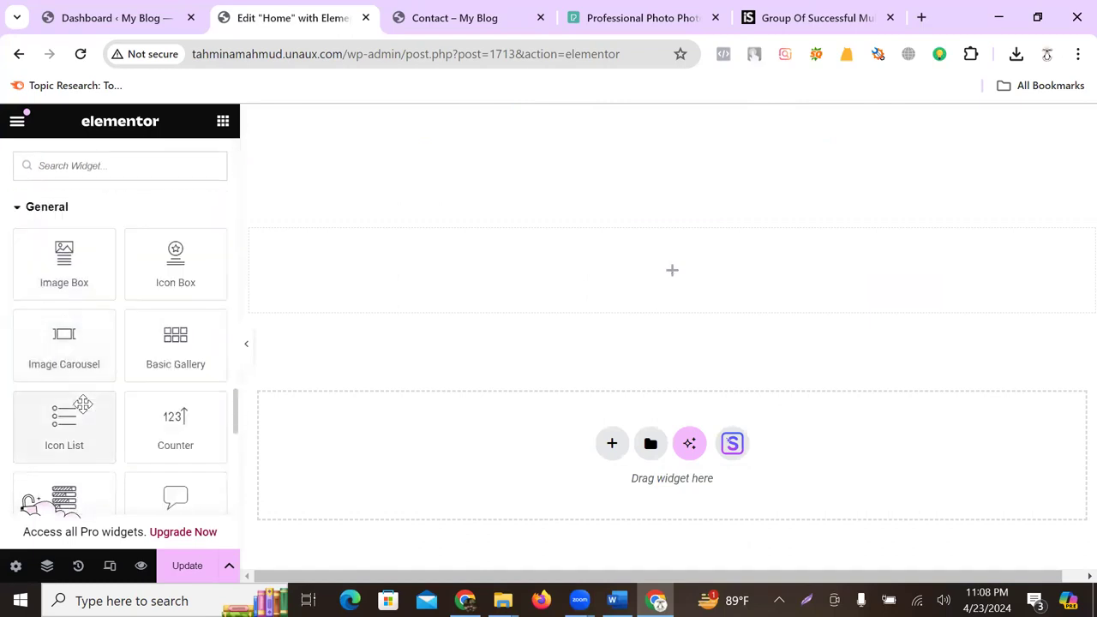
scroll(137, 390, down, 1)
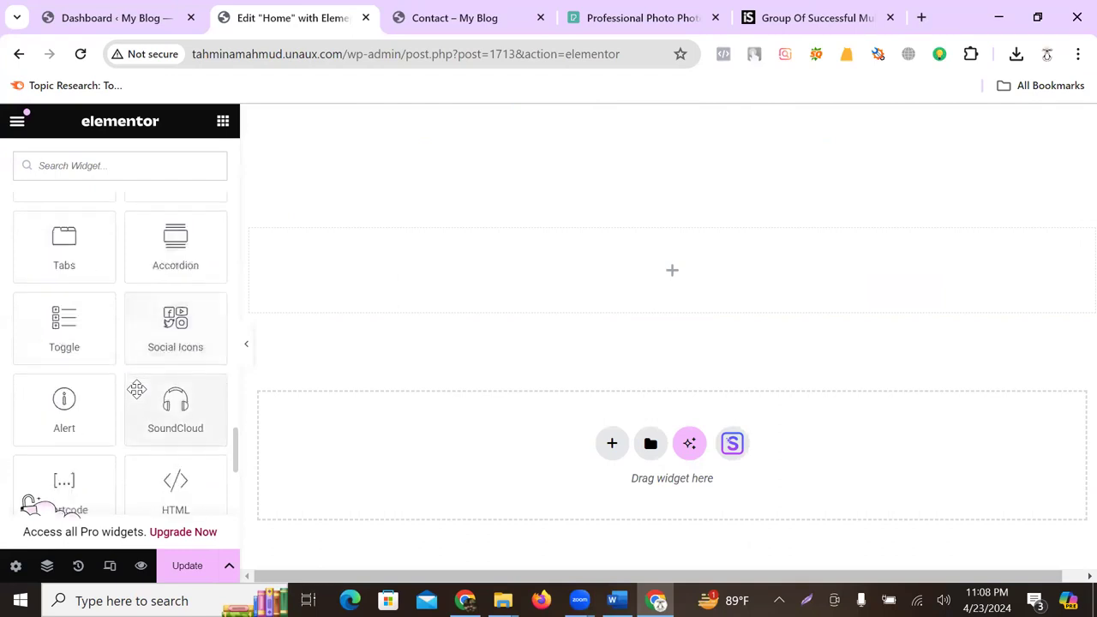
drag(179, 326, 717, 262)
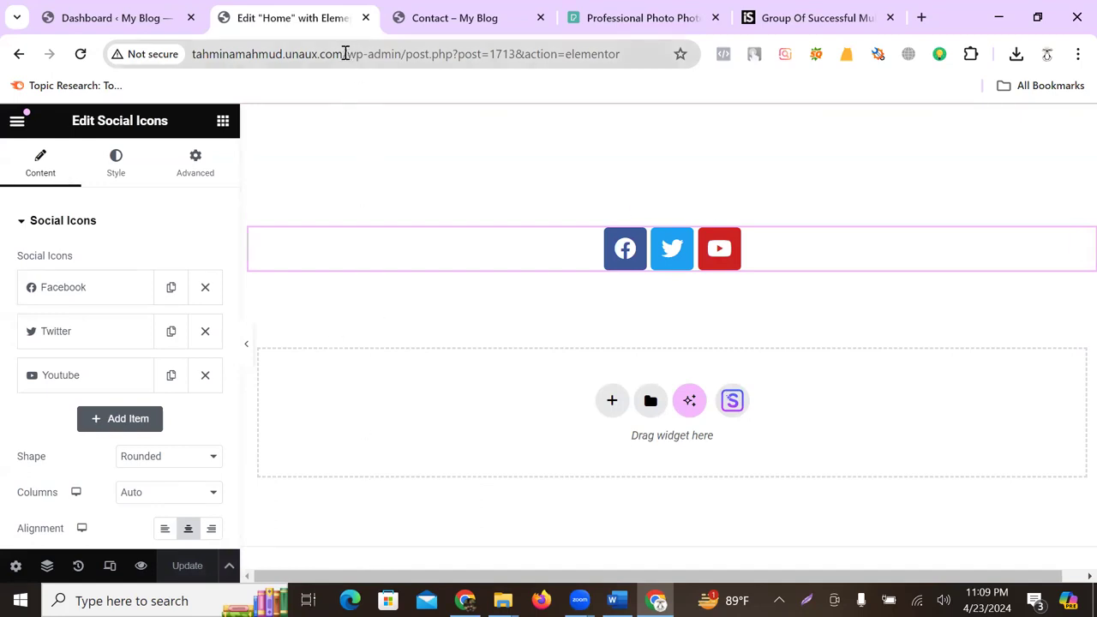
- Remove the editor path from the web address to load the live homepage
drag(346, 54, 861, 53)
key(BackSpace)
key(Return)
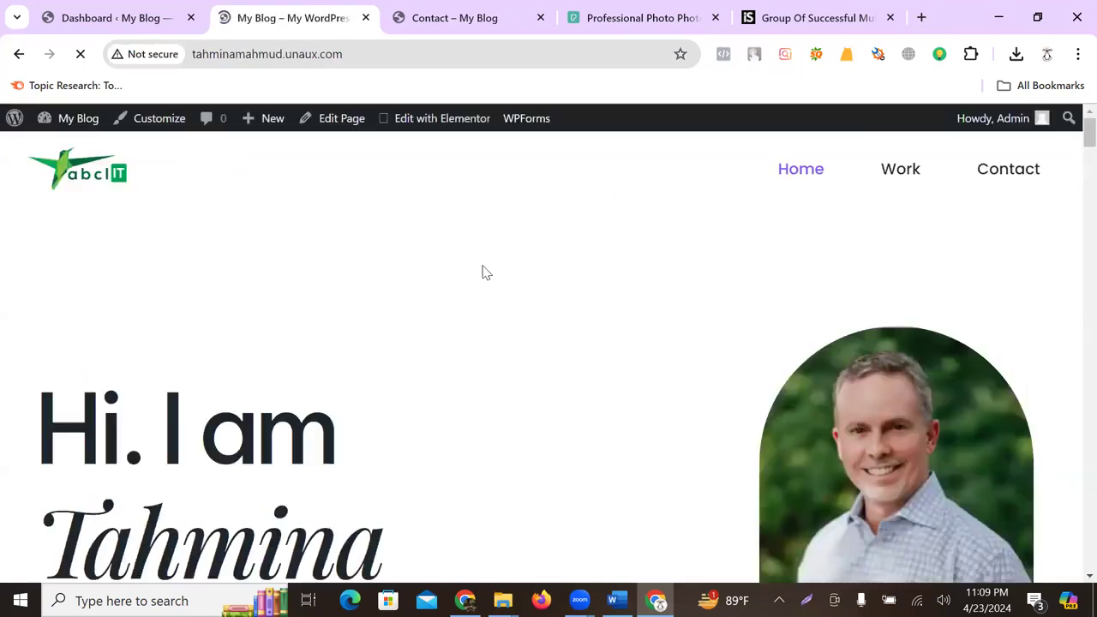
- Scroll into the live homepage intro, open Contact via More about me, and return to the homepage tab
scroll(713, 309, down, 2)
drag(72, 288, 254, 368)
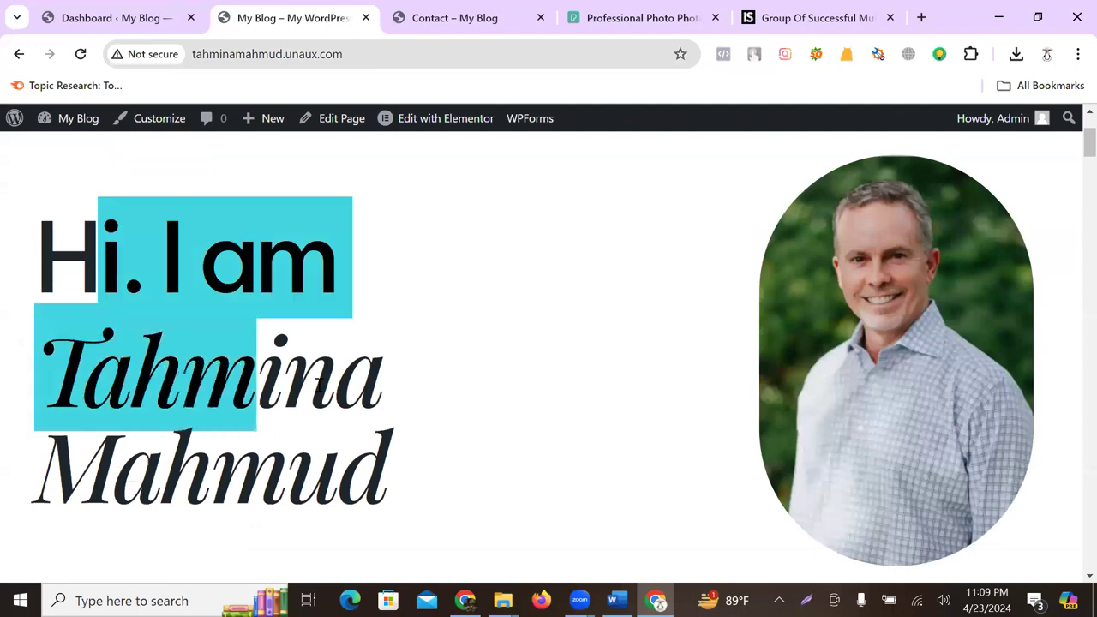
scroll(489, 252, down, 6)
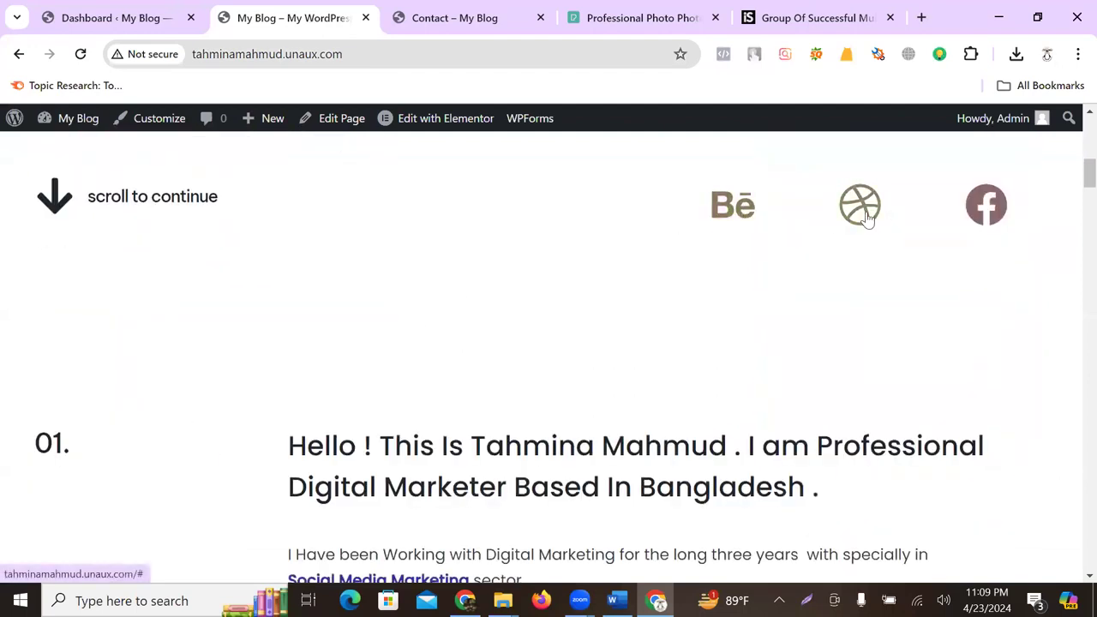
scroll(443, 250, down, 2)
drag(304, 268, 785, 353)
click(578, 390)
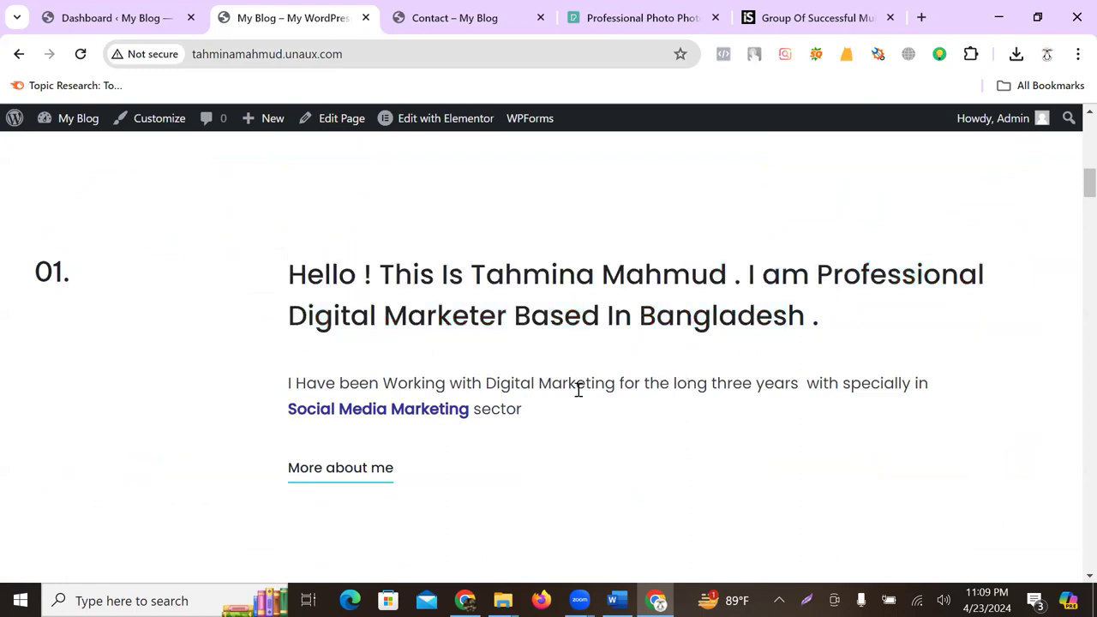
click(339, 479)
click(247, 21)
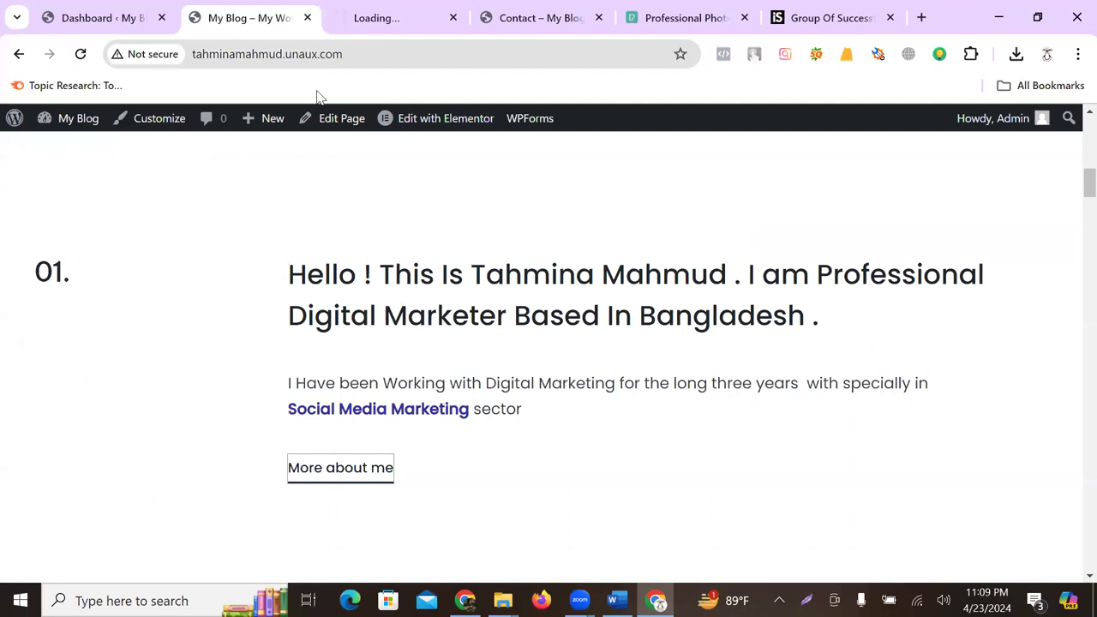
click(360, 21)
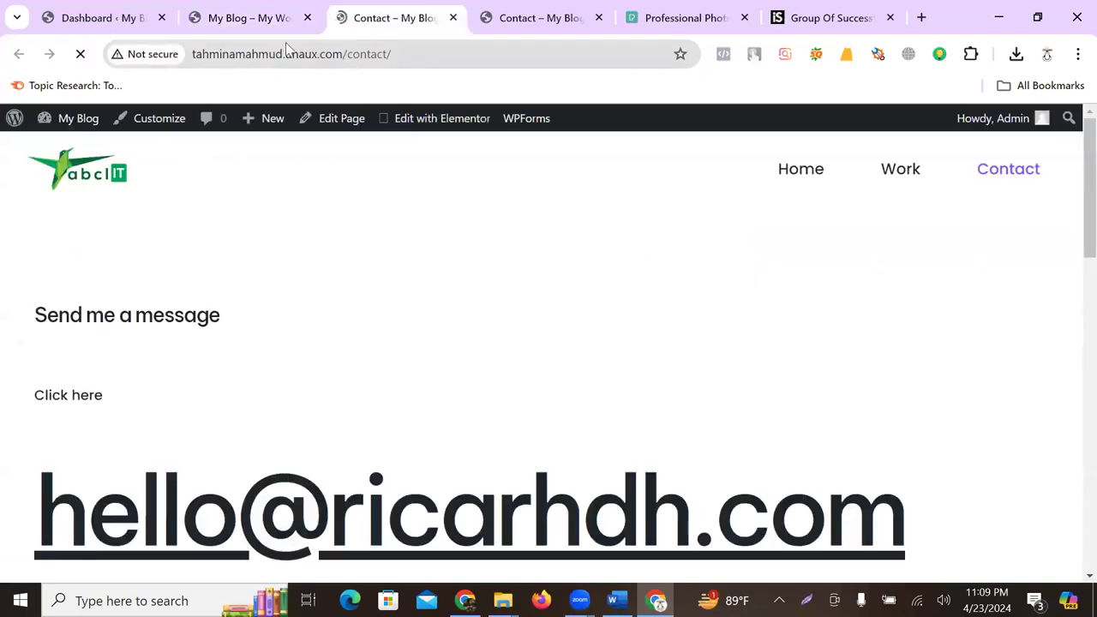
click(239, 21)
- Scroll through the rest of the live homepage to the footer, checking the new social icons row
scroll(461, 443, down, 10)
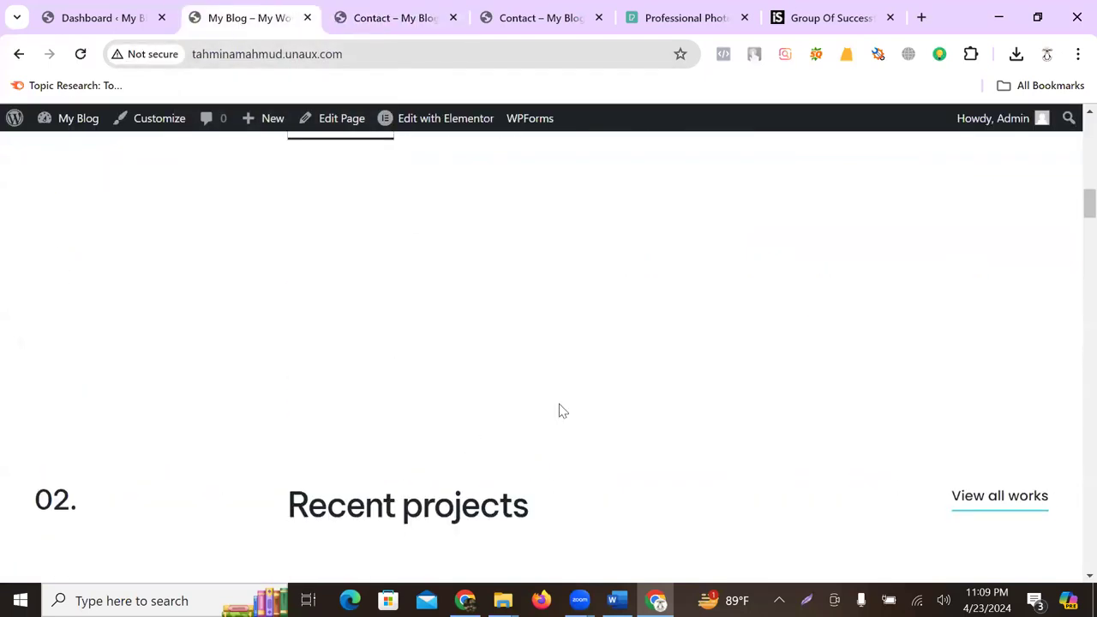
scroll(562, 412, down, 6)
scroll(515, 386, up, 3)
scroll(529, 372, down, 5)
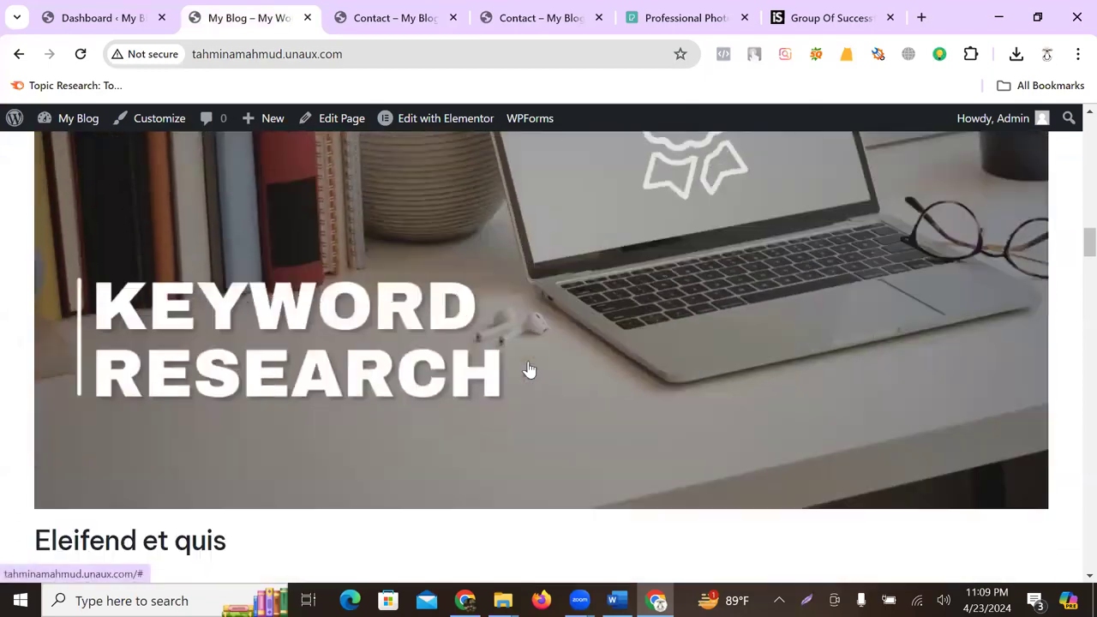
scroll(542, 360, down, 12)
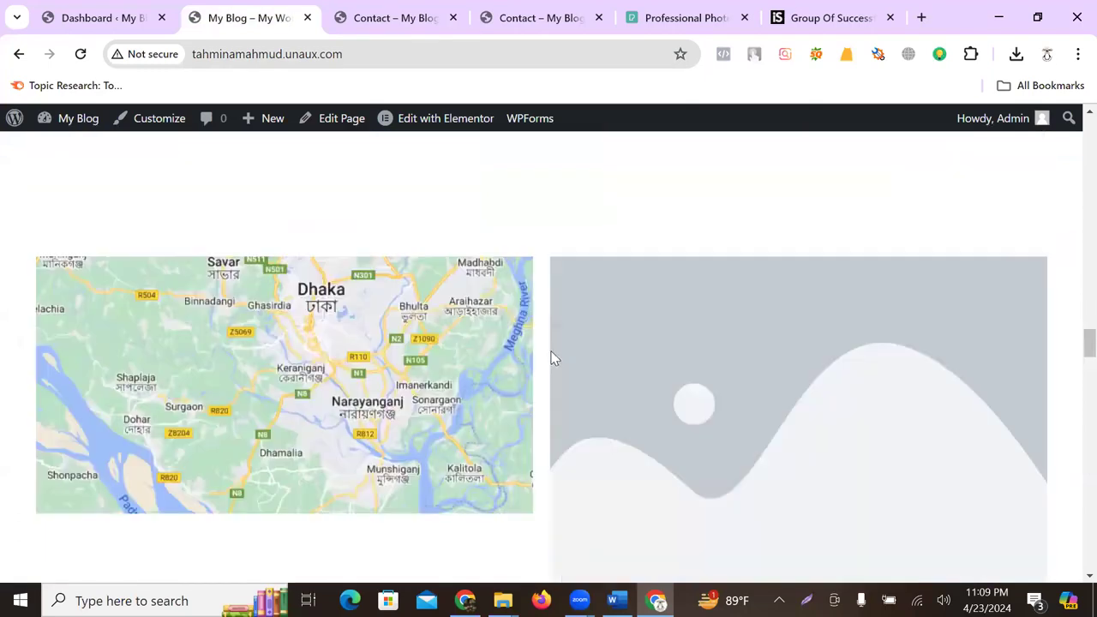
scroll(664, 360, down, 3)
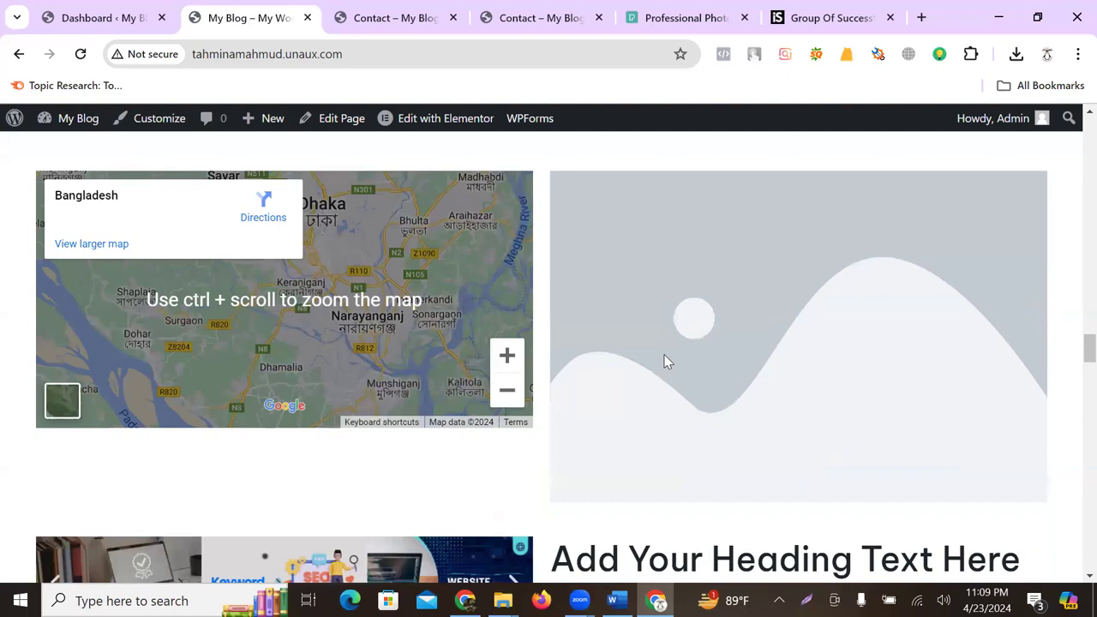
scroll(755, 359, down, 3)
drag(243, 257, 712, 258)
scroll(464, 310, down, 5)
scroll(479, 322, up, 5)
scroll(560, 326, down, 9)
scroll(494, 349, down, 15)
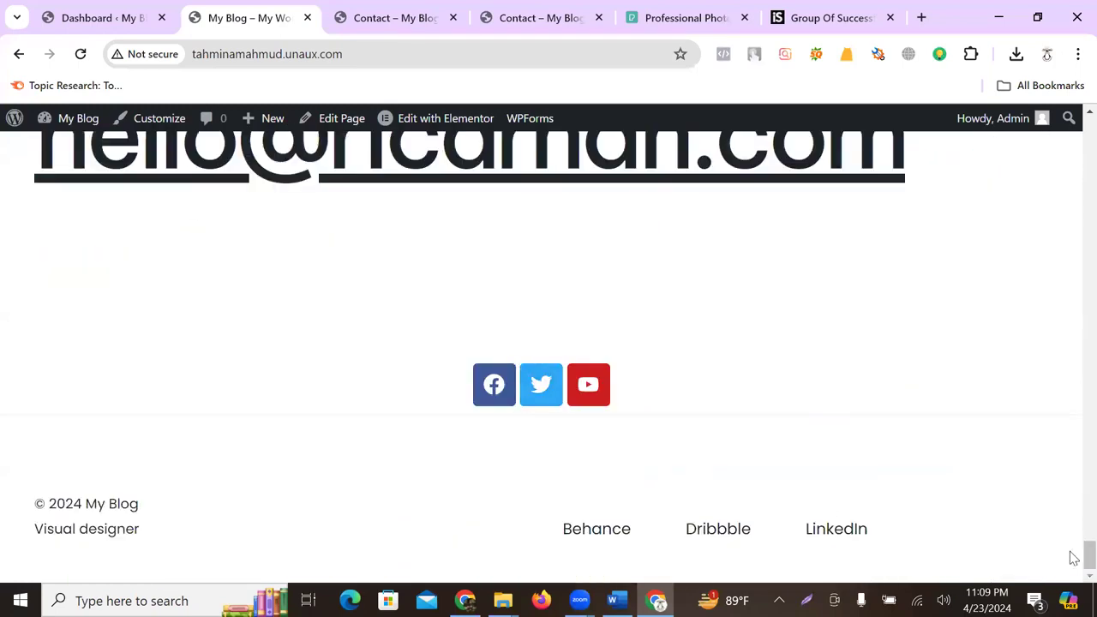
scroll(346, 424, up, 12)
scroll(345, 421, up, 15)
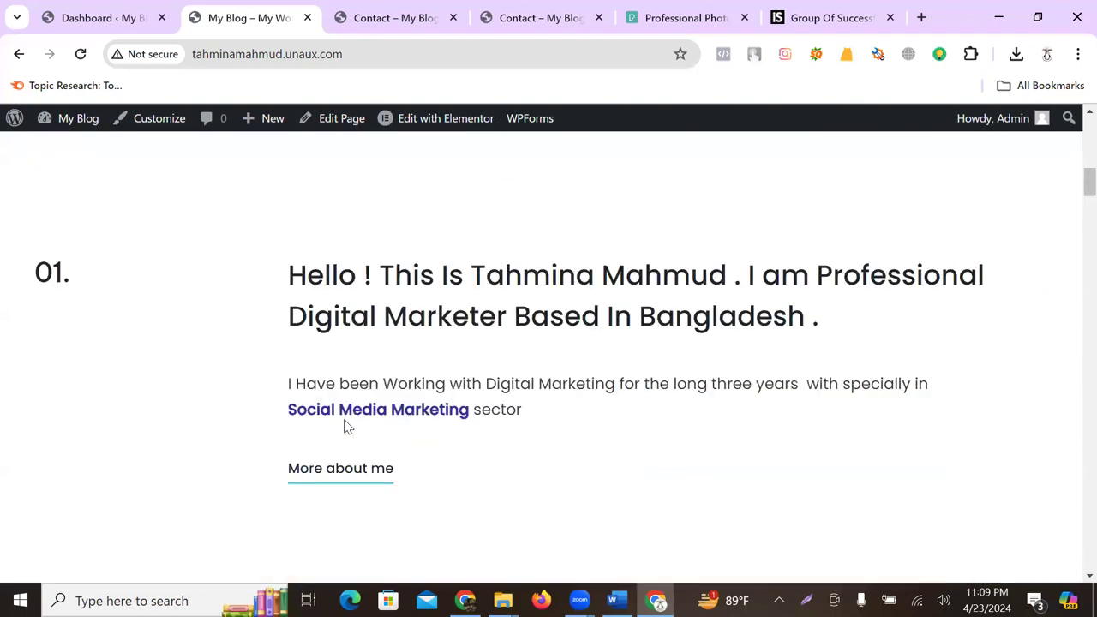
scroll(347, 427, up, 5)
scroll(471, 400, down, 7)
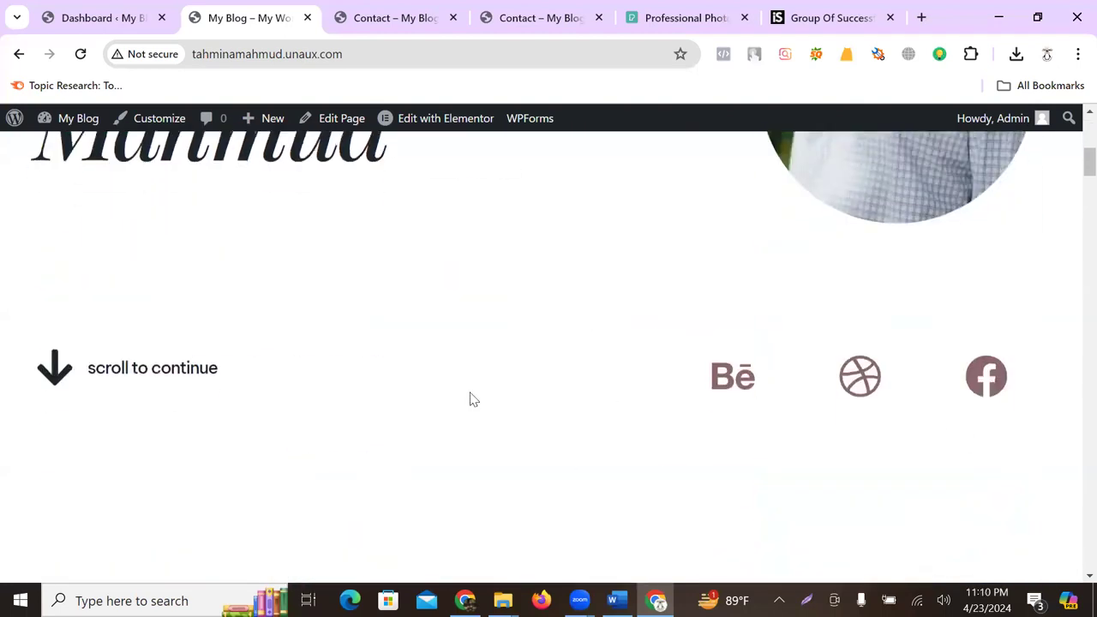
scroll(403, 439, up, 5)
scroll(412, 435, down, 7)
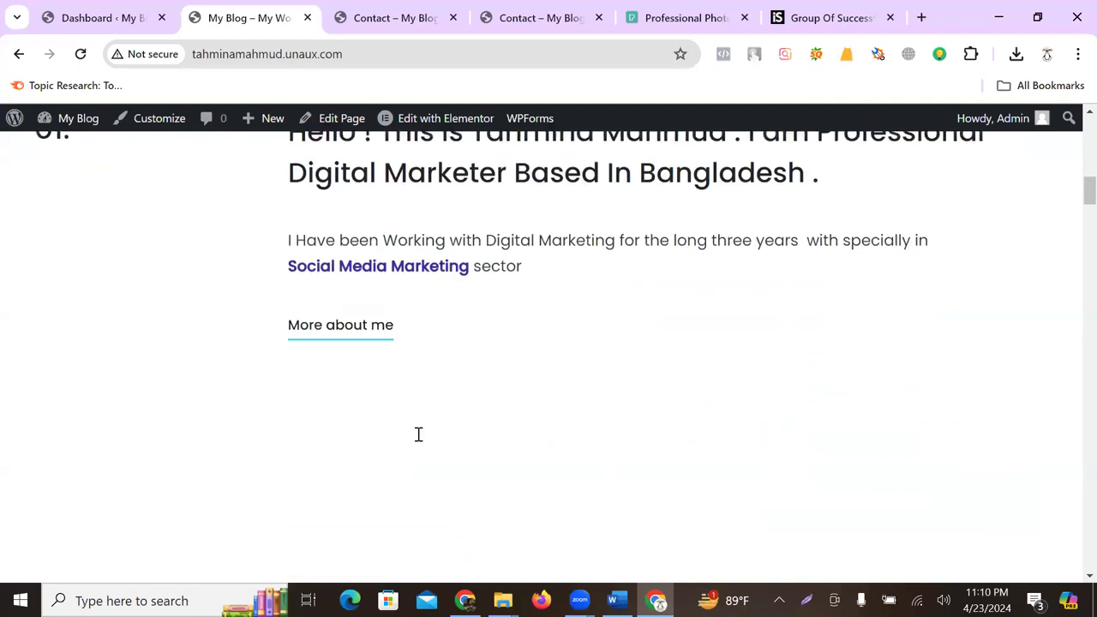
scroll(647, 390, down, 7)
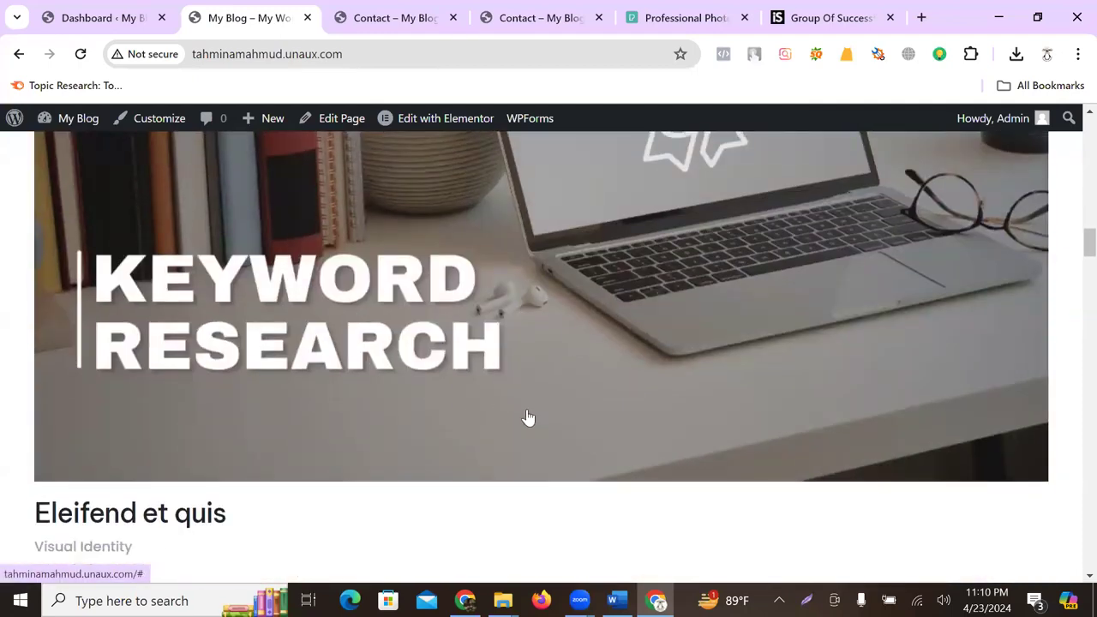
scroll(480, 343, down, 5)
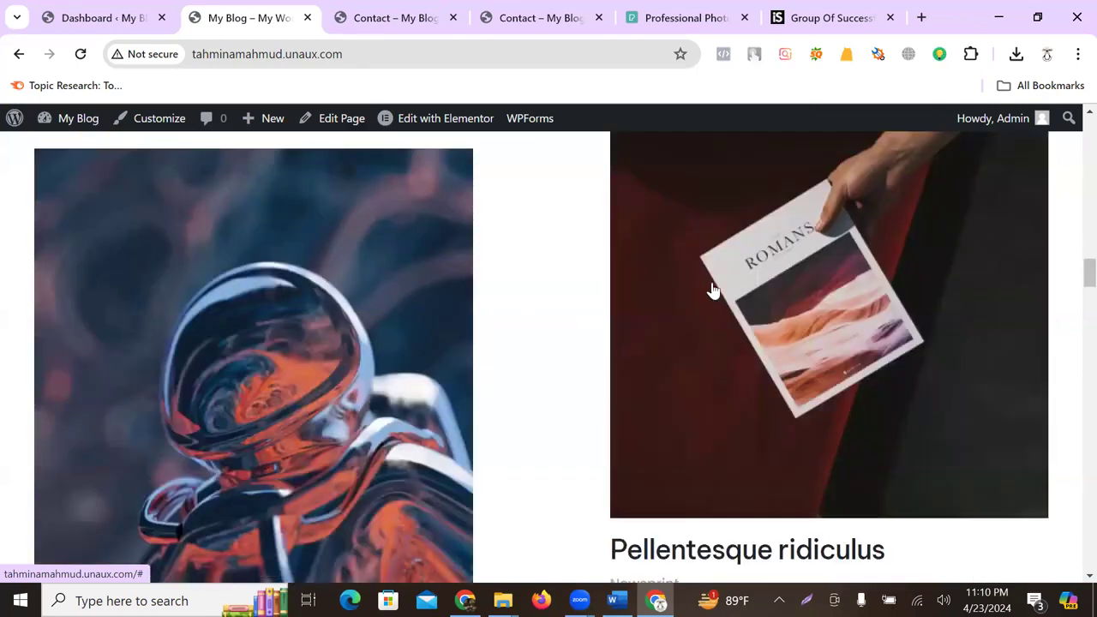
scroll(926, 326, down, 2)
scroll(936, 317, up, 3)
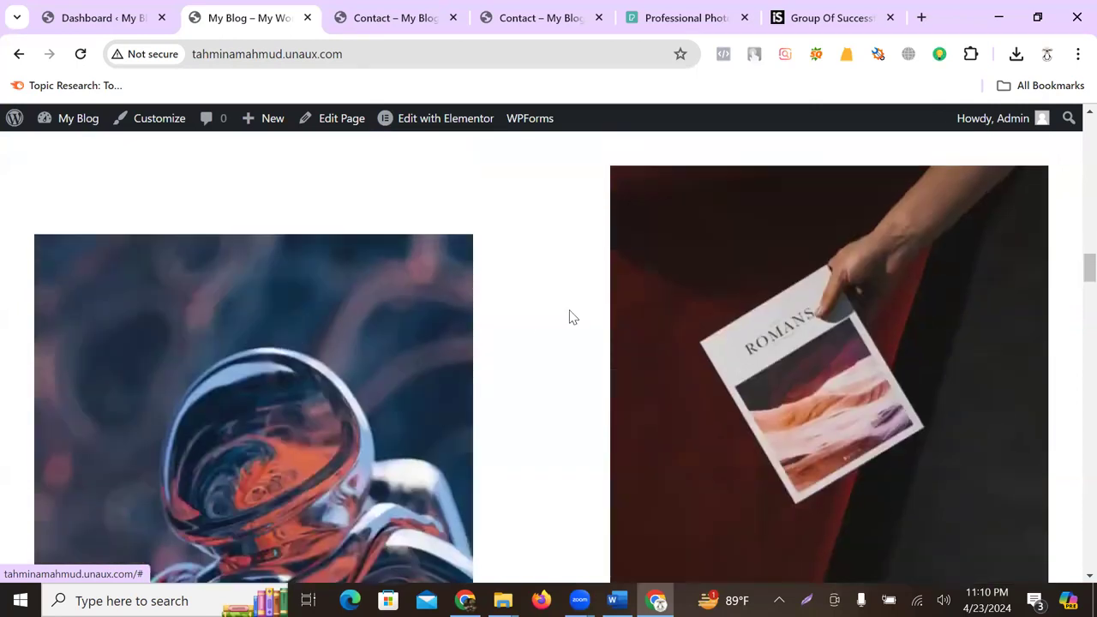